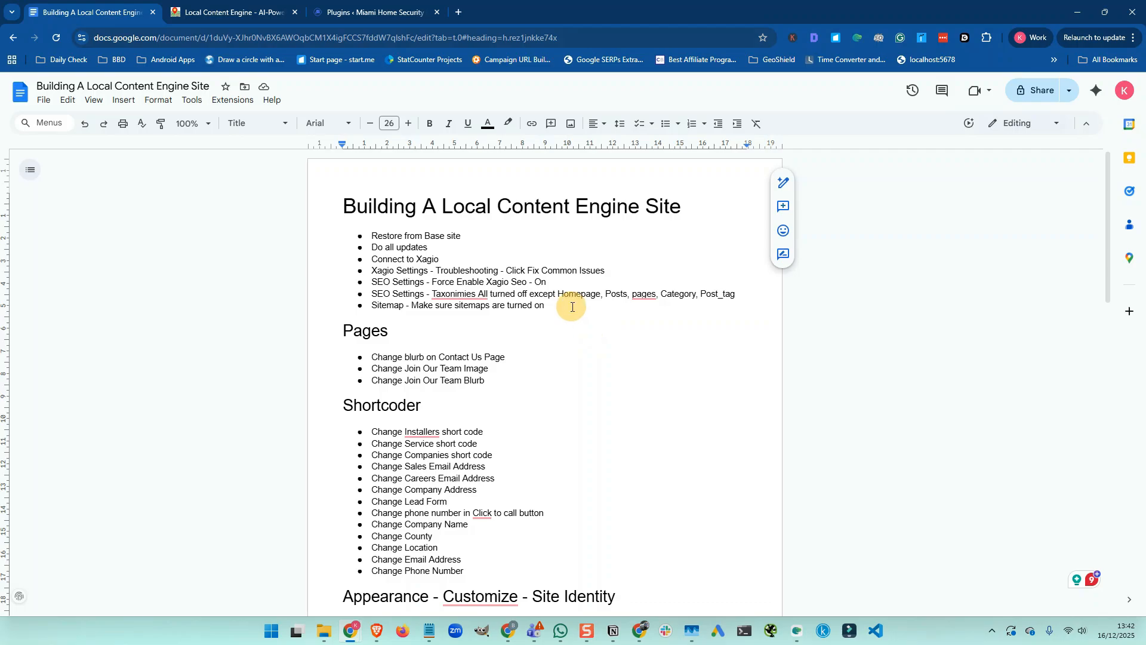
Bring up the Miami Home Security Pros Plugins page listing its eight active plugins
scroll(522, 257, down, 7)
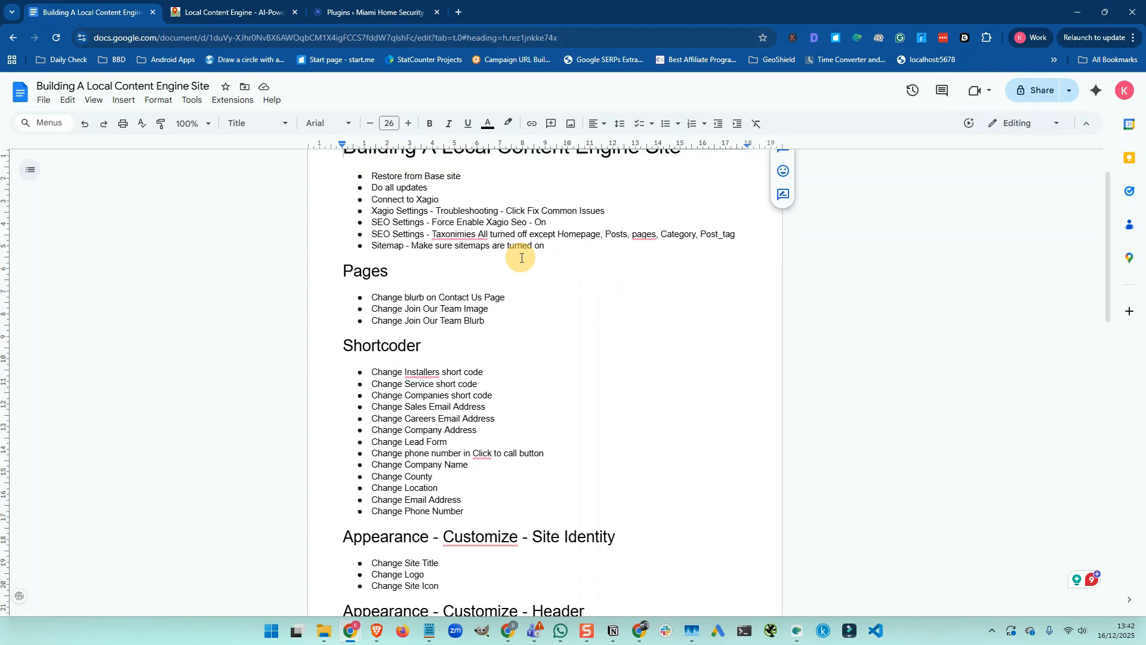
scroll(523, 258, down, 8)
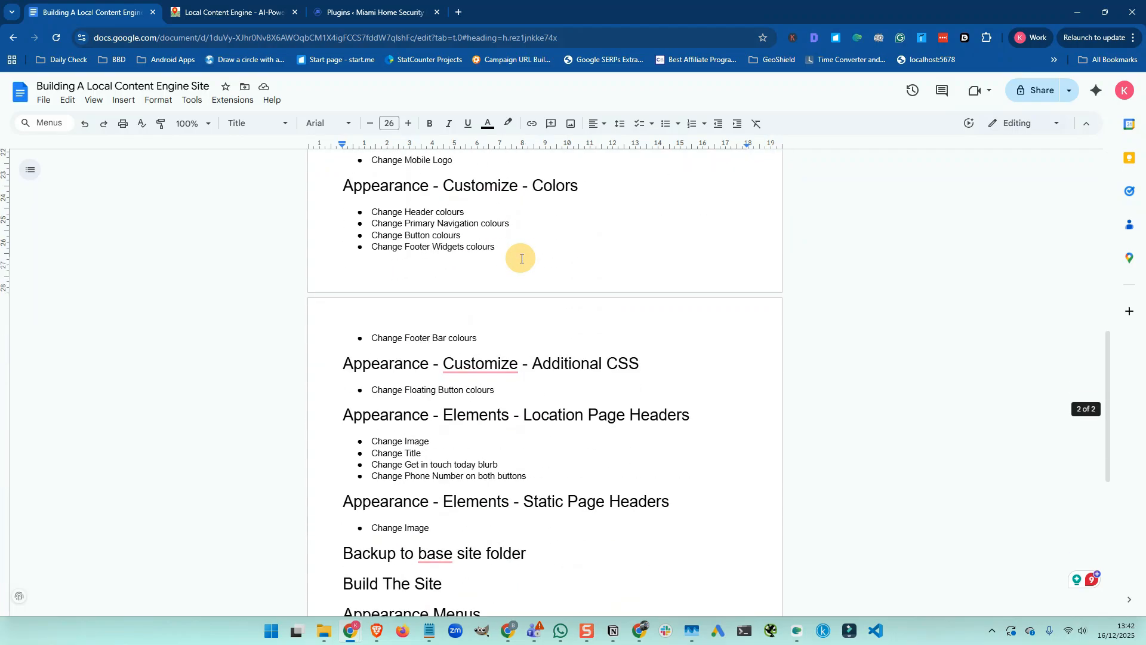
scroll(522, 258, up, 5)
scroll(522, 259, up, 8)
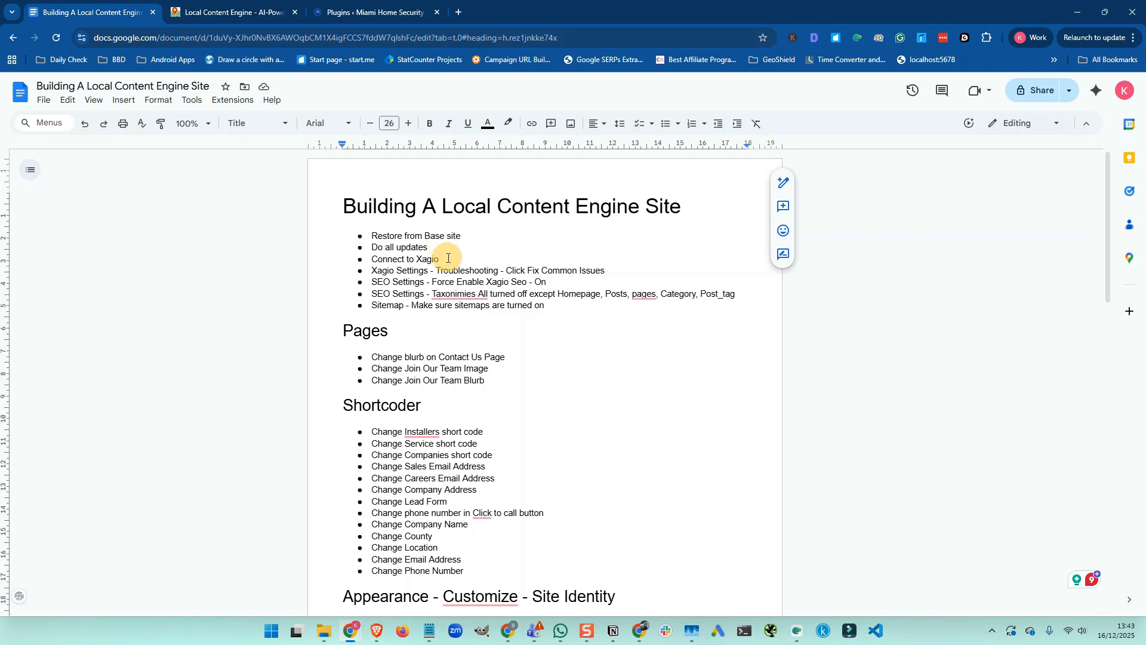
click(370, 12)
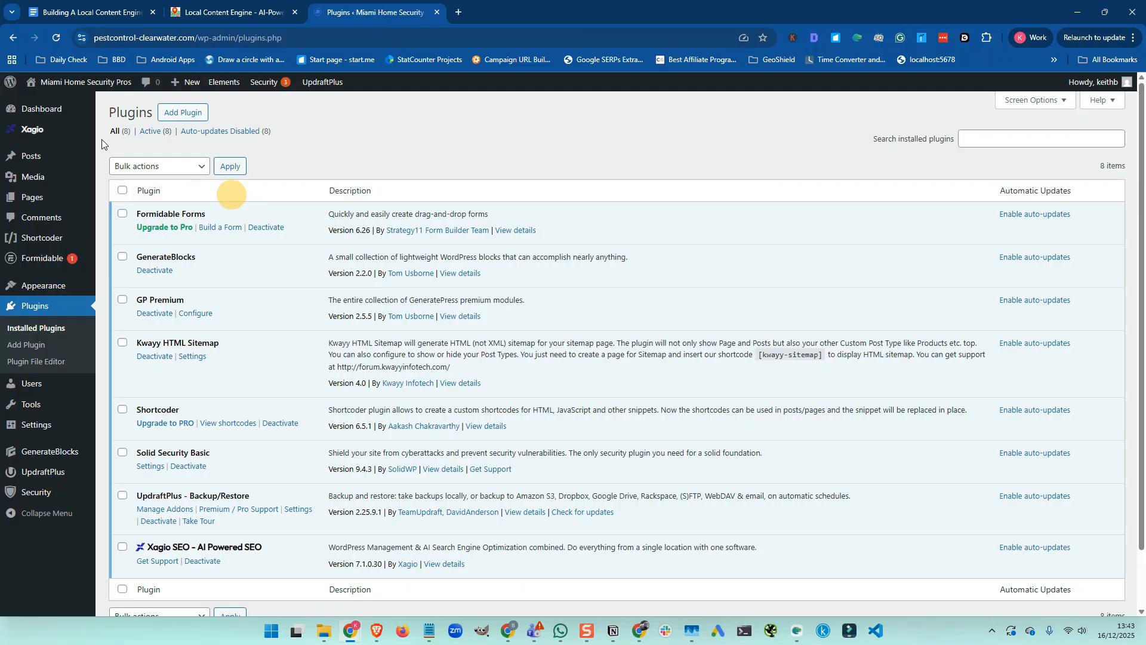
mouse_move(36, 82)
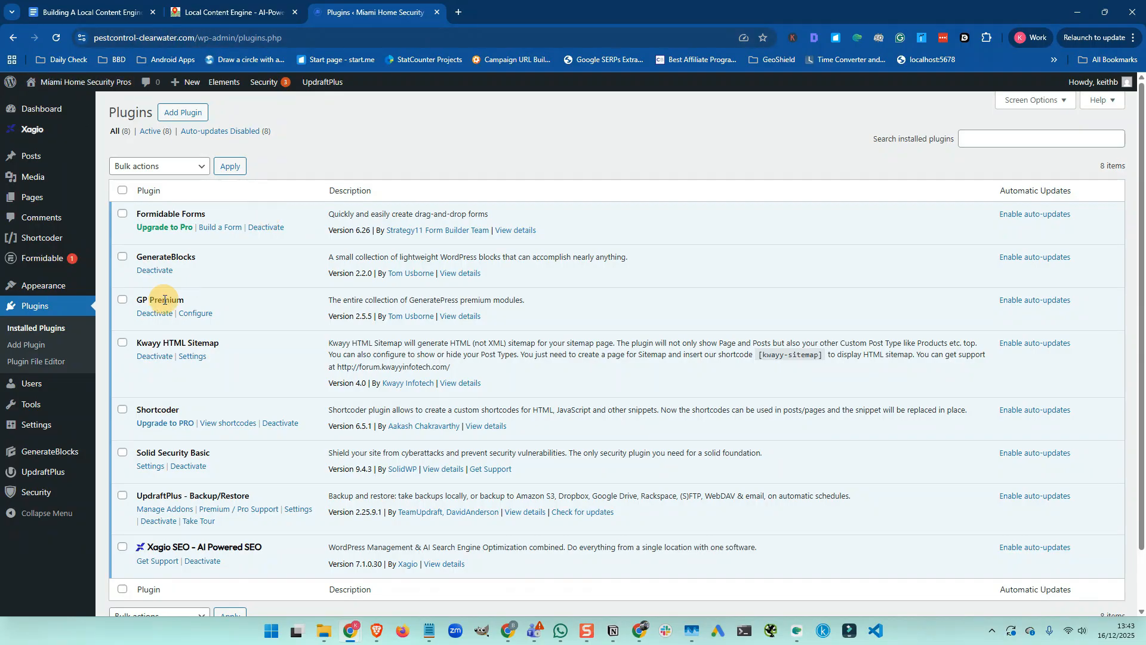
Delete UpdraftPlus's leftover restore folders and review its settings with Amazon S3 remote storage
click(56, 475)
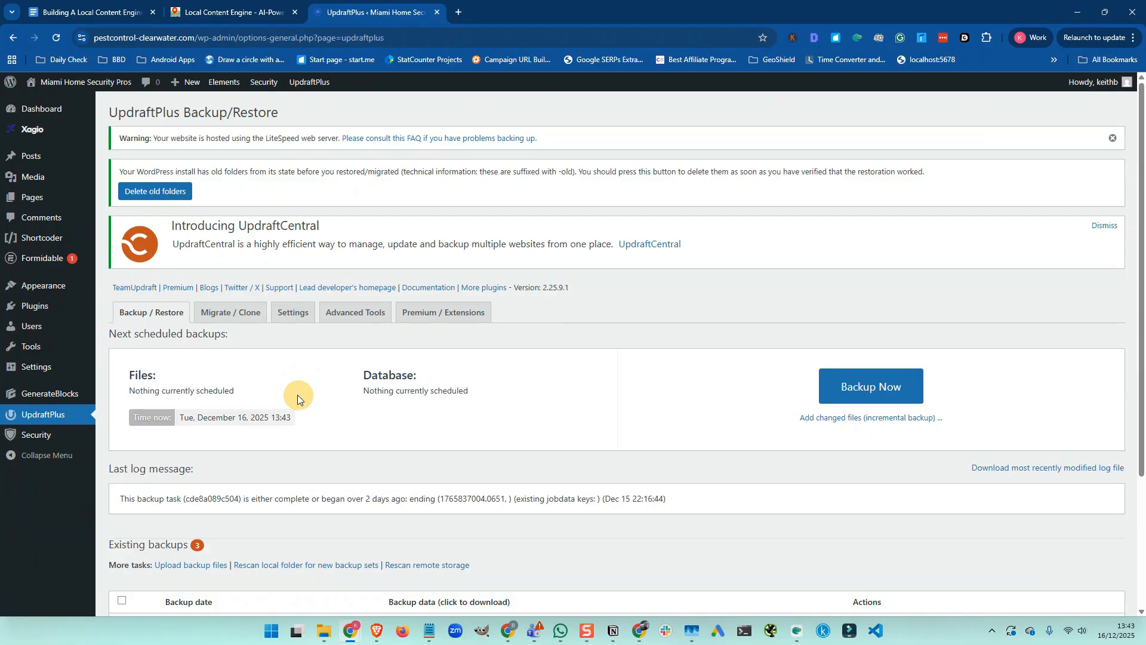
click(157, 191)
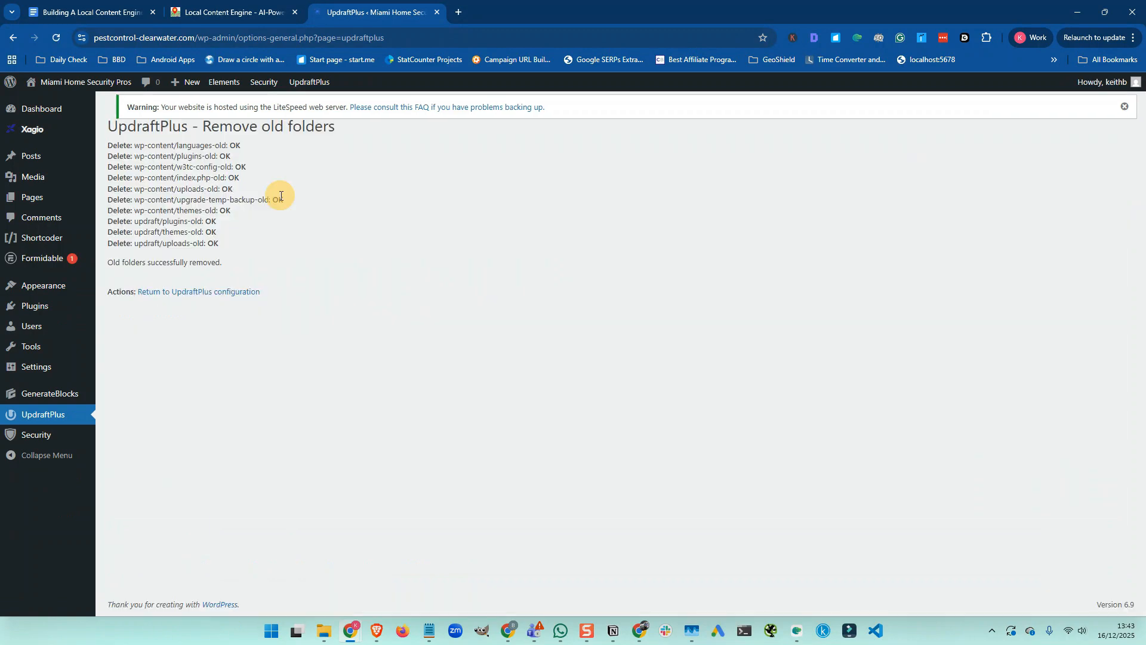
click(206, 292)
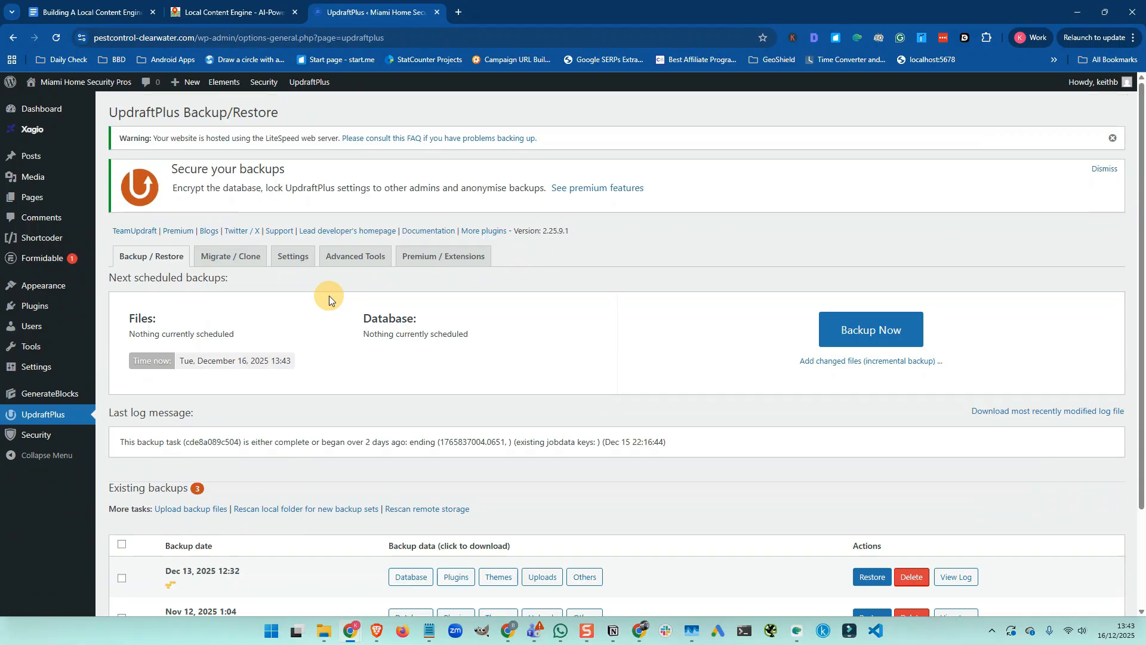
click(295, 256)
scroll(297, 269, down, 8)
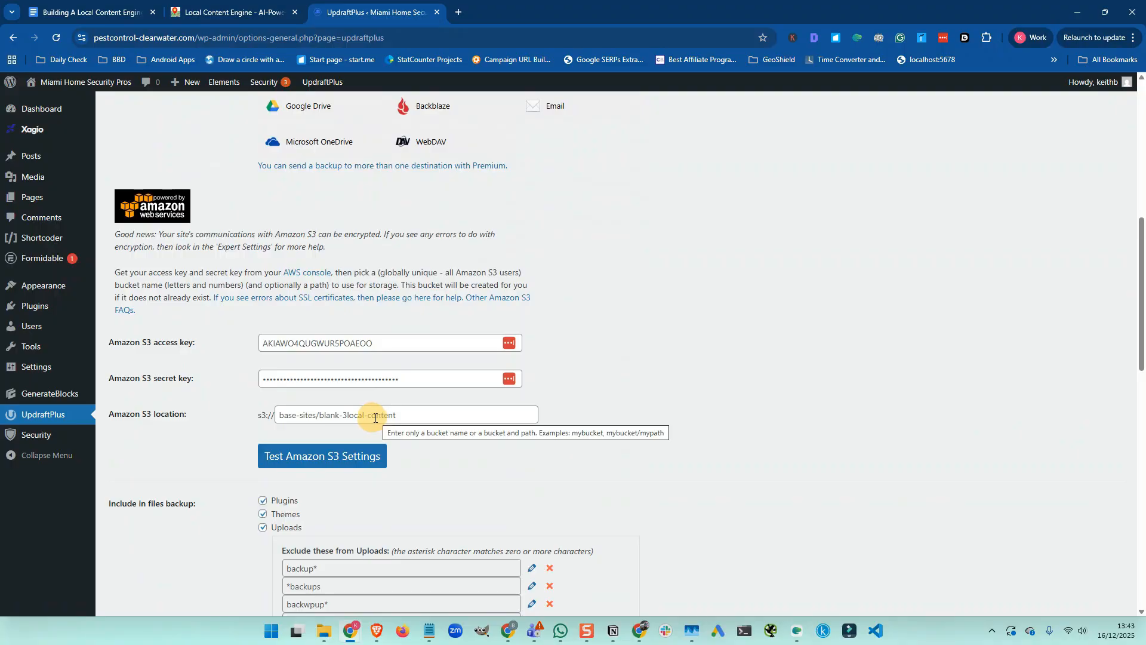
scroll(408, 416, up, 4)
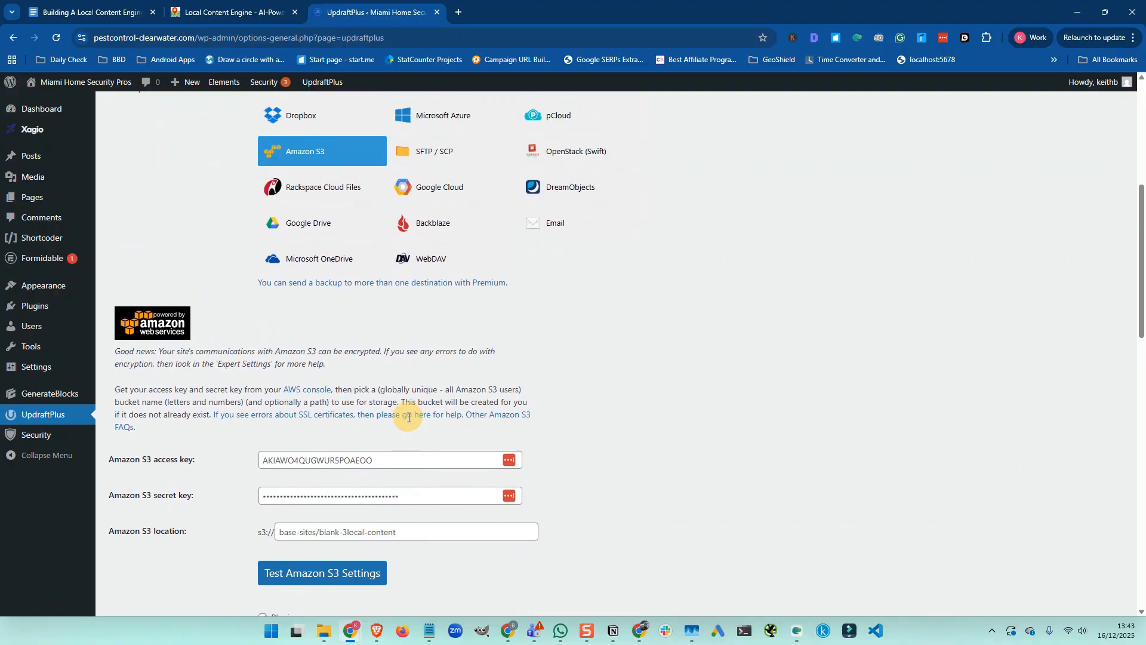
scroll(407, 416, up, 4)
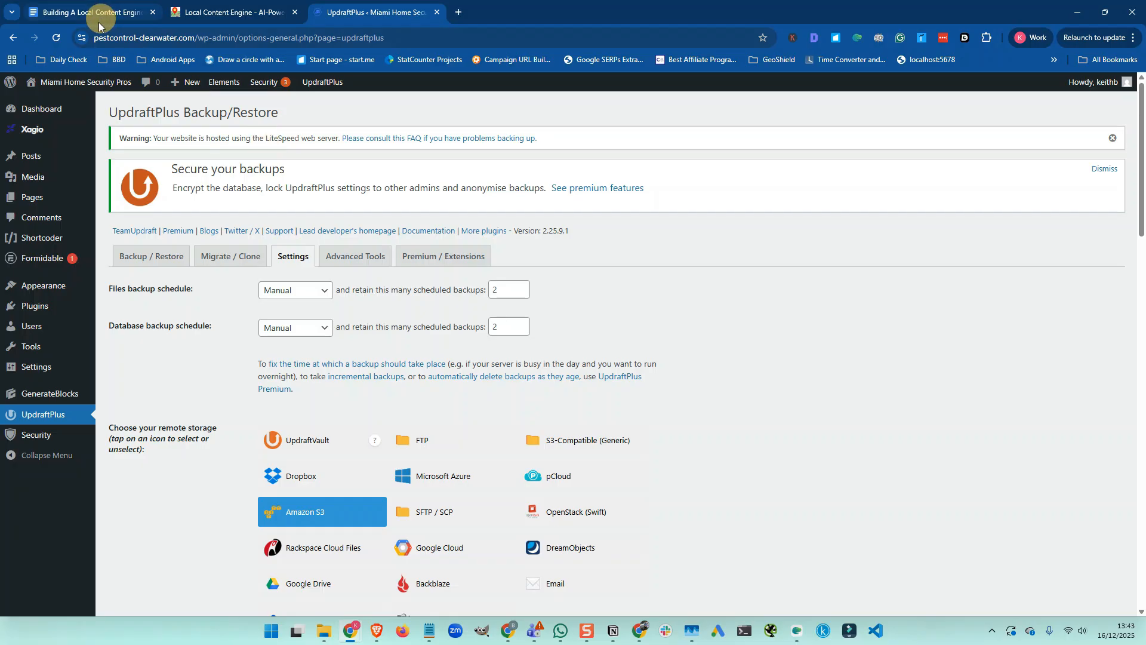
Connect the site to an existing Xagio account from the Xagio dashboard via Confirm & Activate
mouse_move(60, 178)
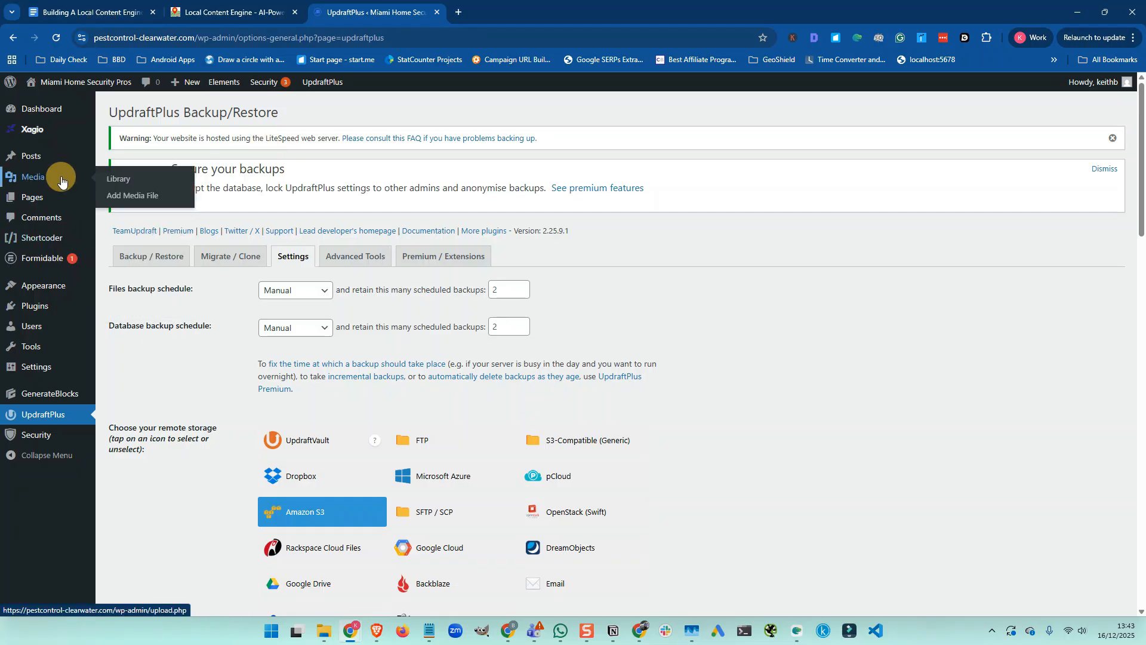
click(112, 13)
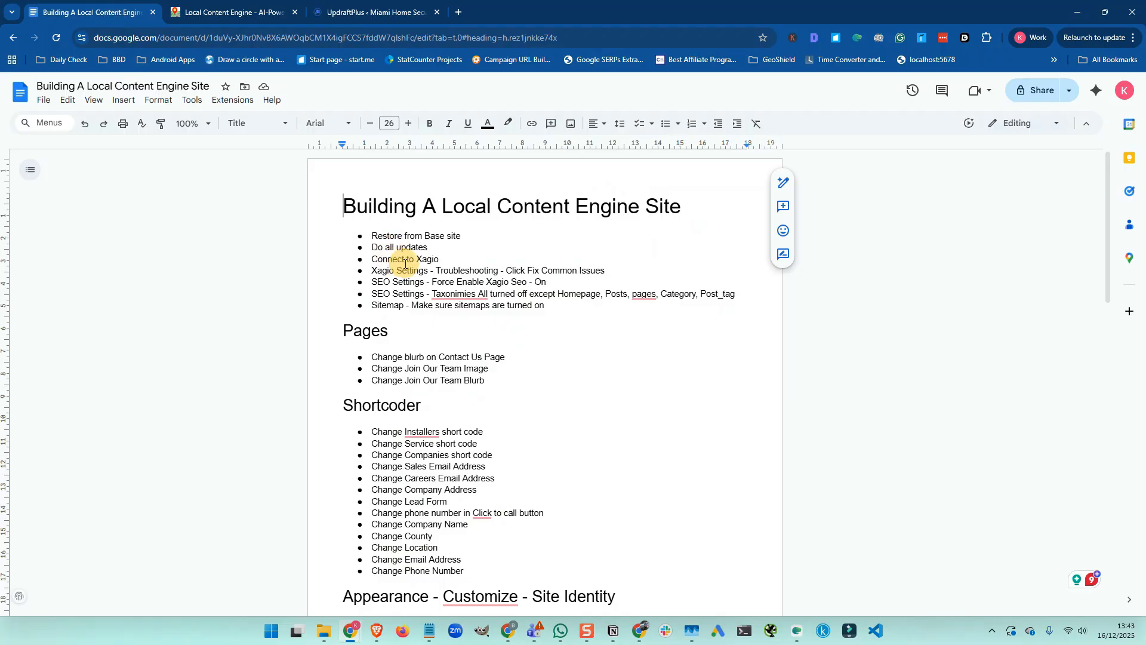
click(373, 12)
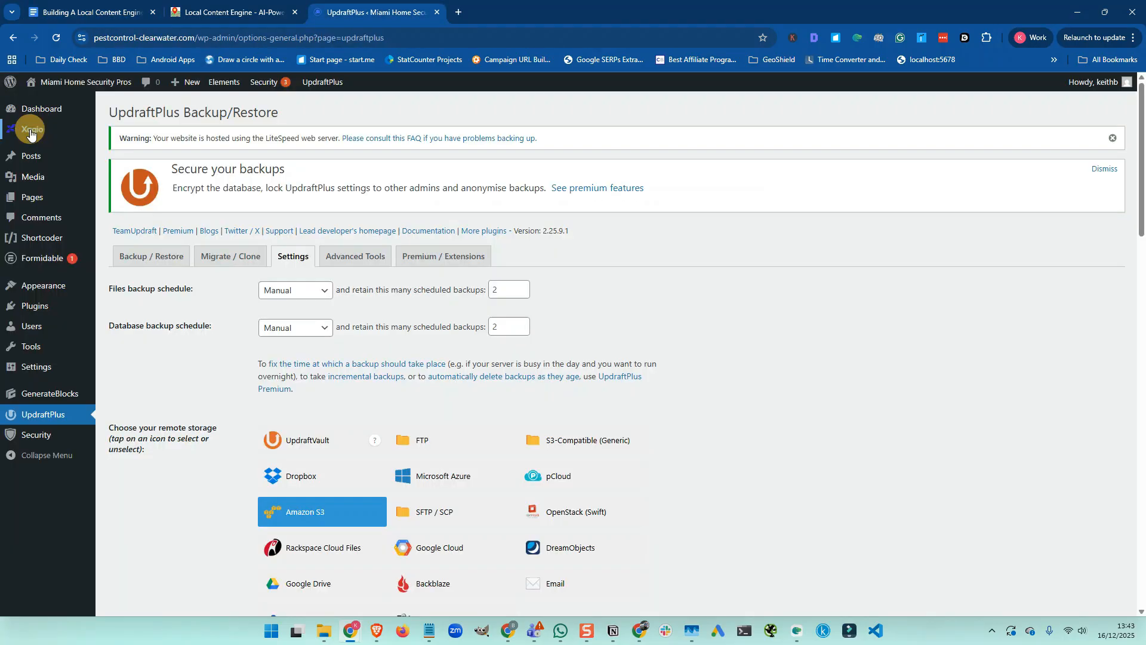
mouse_move(31, 128)
click(122, 135)
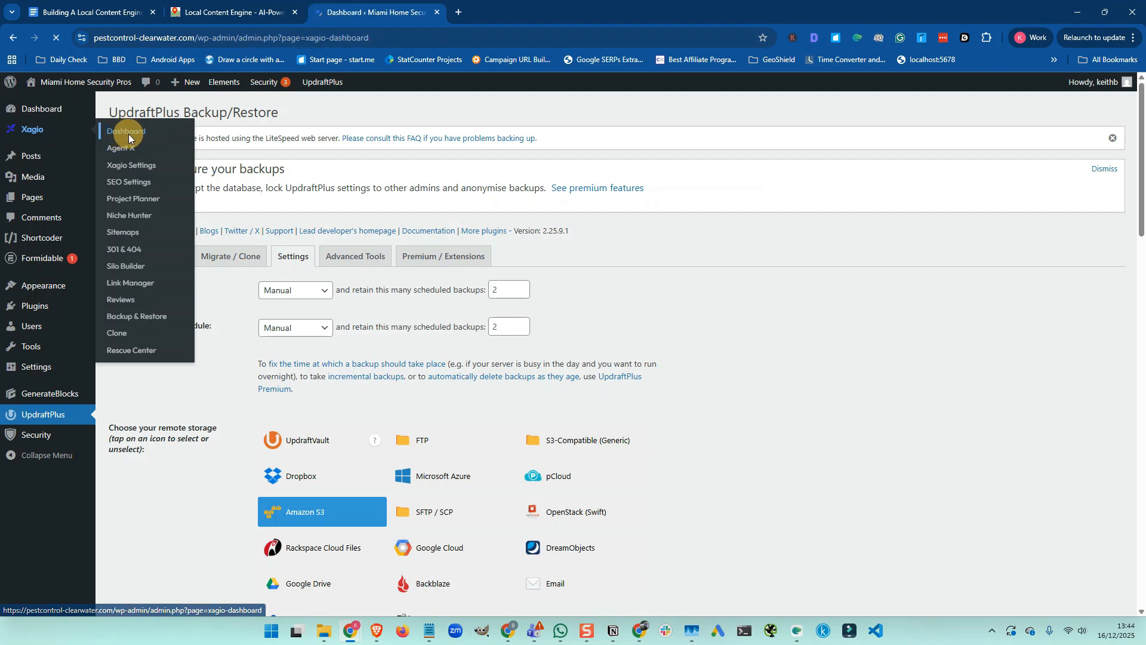
scroll(409, 468, down, 3)
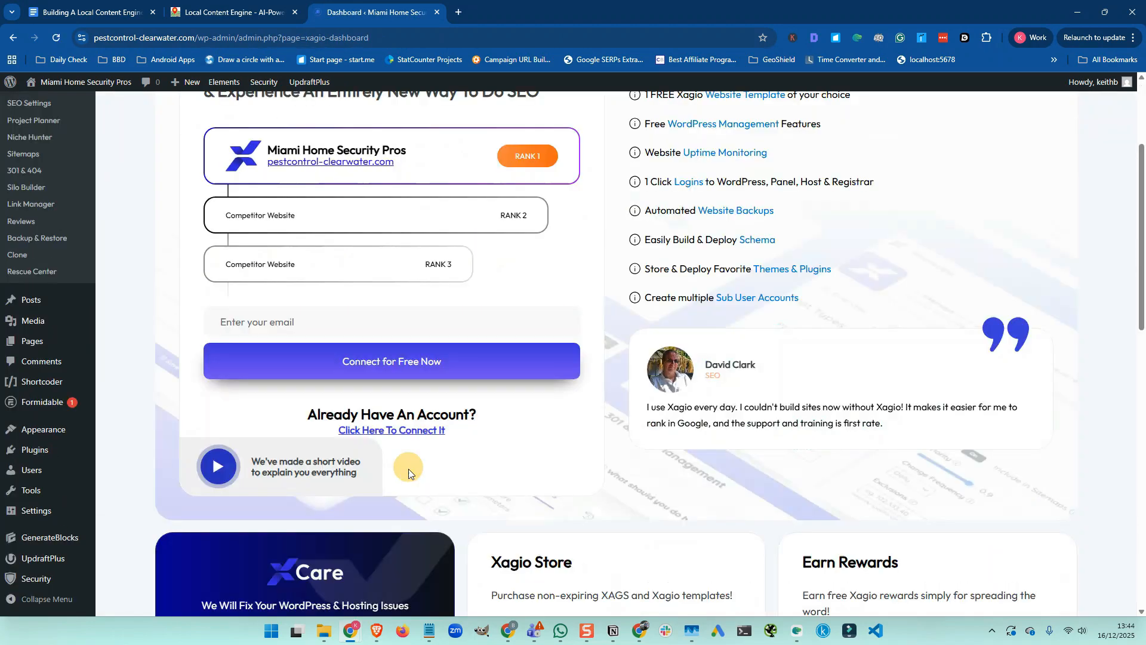
click(415, 431)
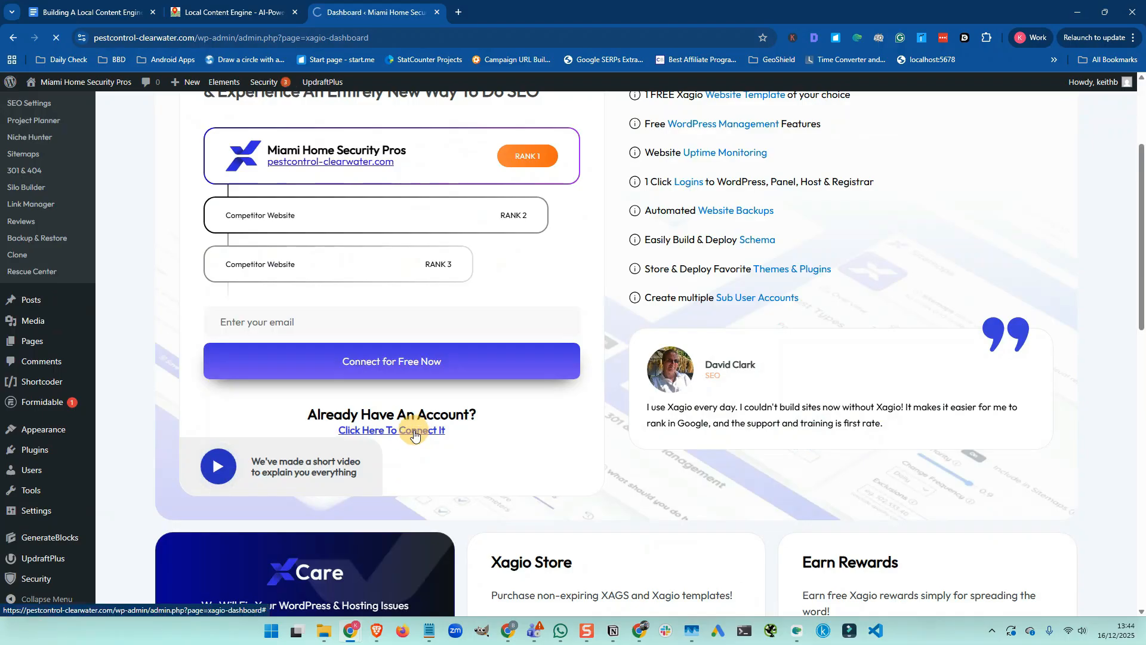
click(663, 310)
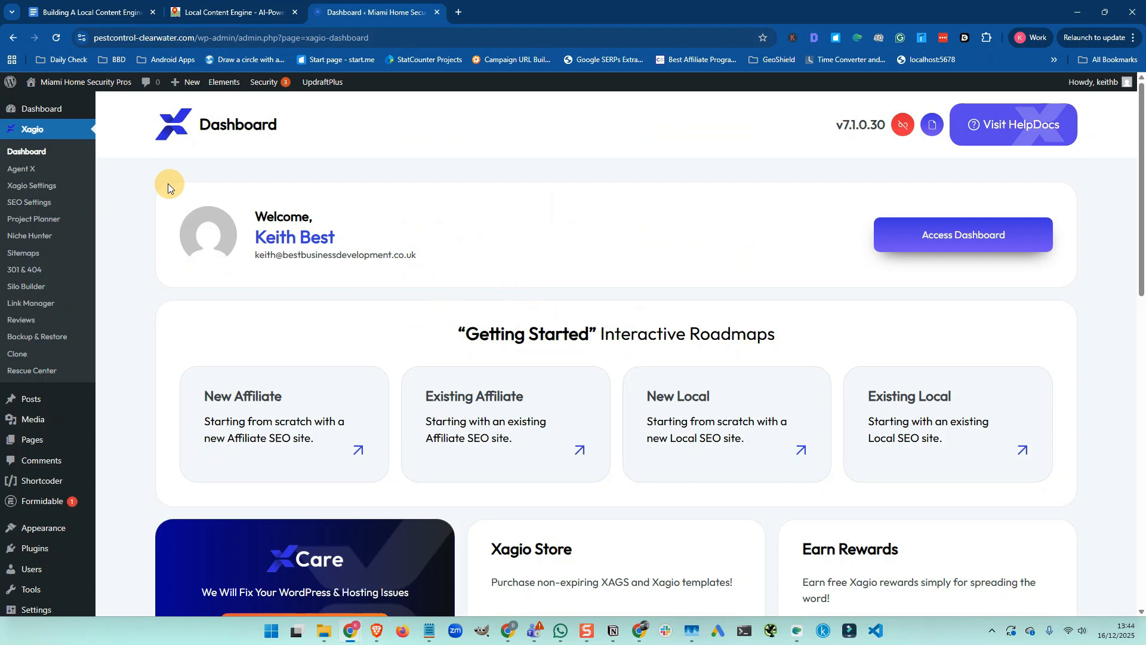
click(110, 15)
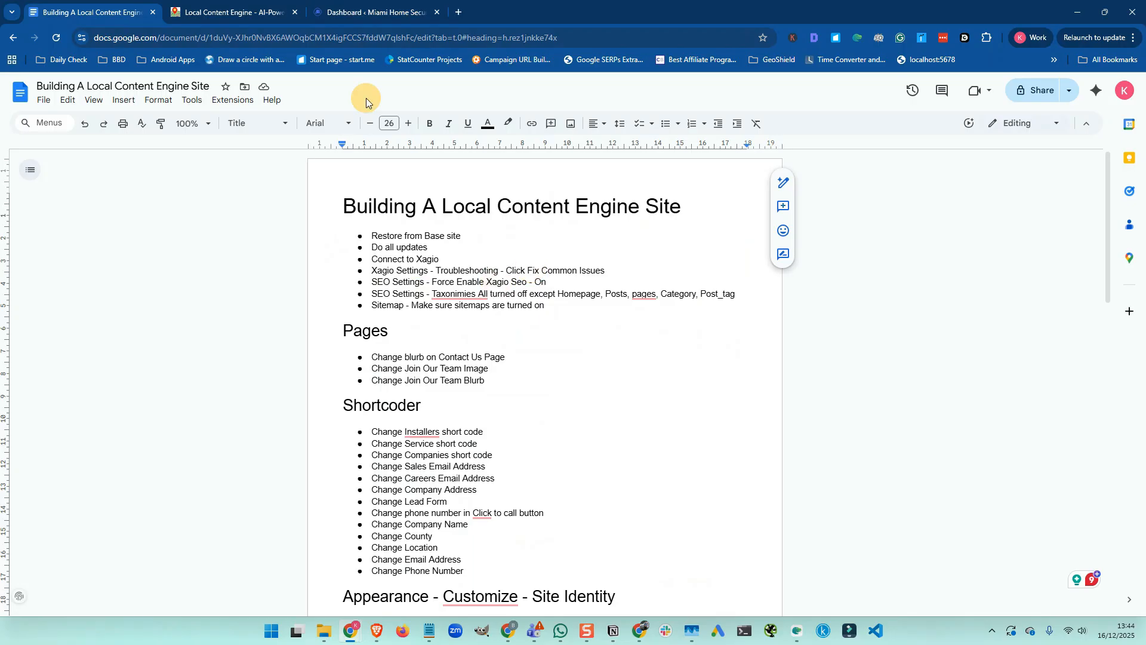
Run Fix Common Issues from the Troubleshooting tab of Xagio Settings
click(356, 14)
click(37, 187)
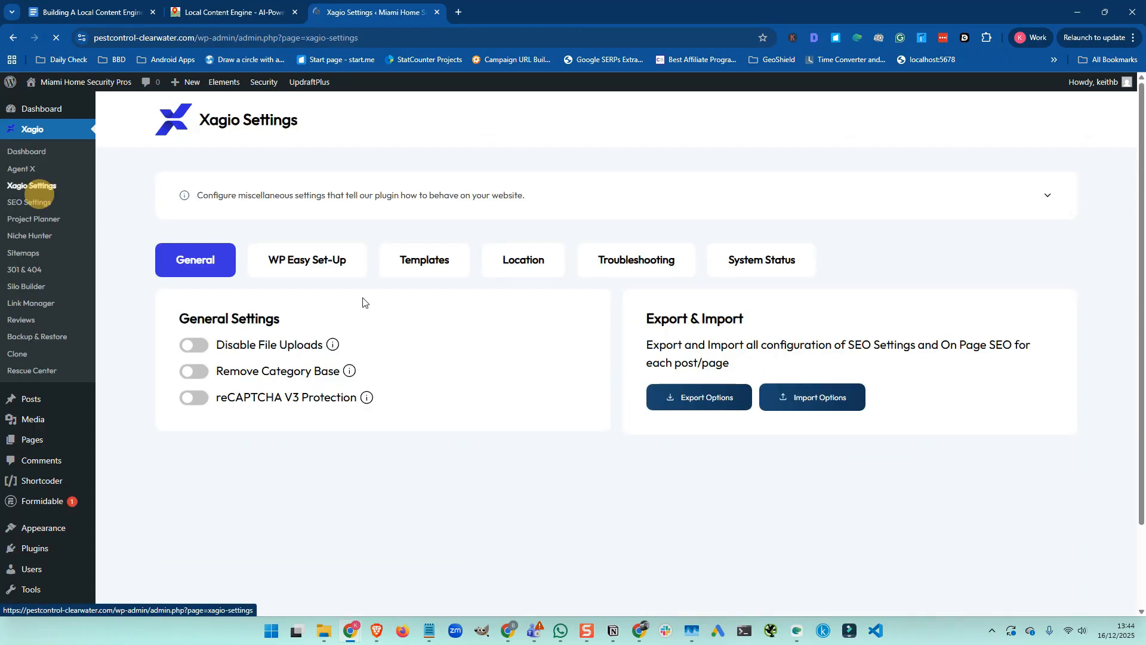
click(624, 261)
click(691, 414)
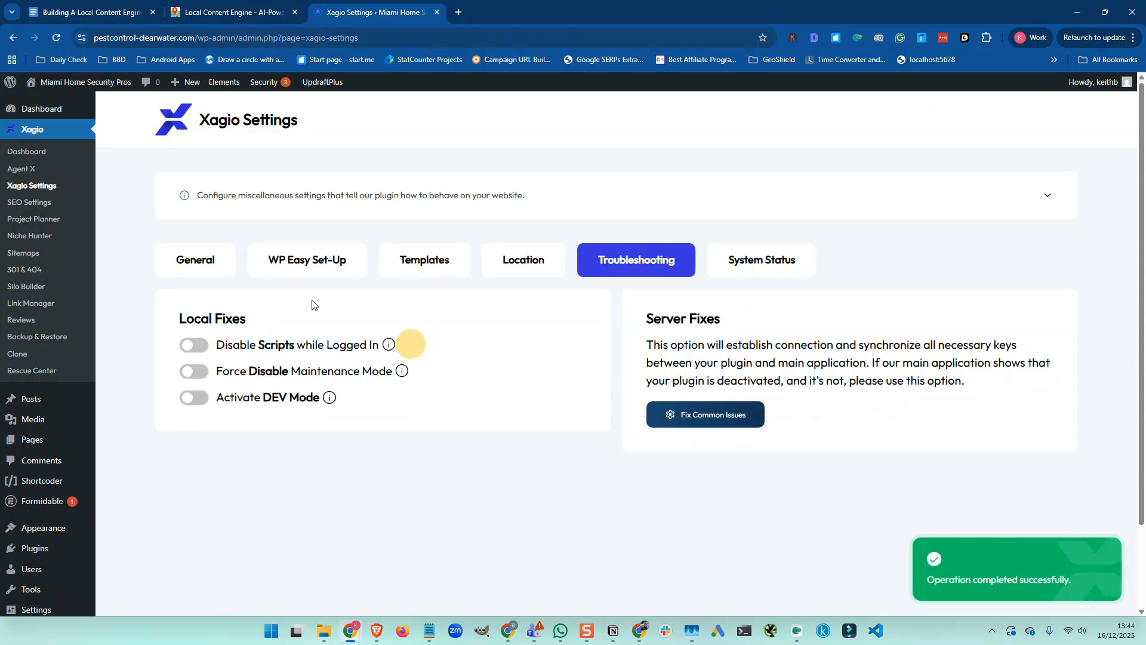
click(30, 203)
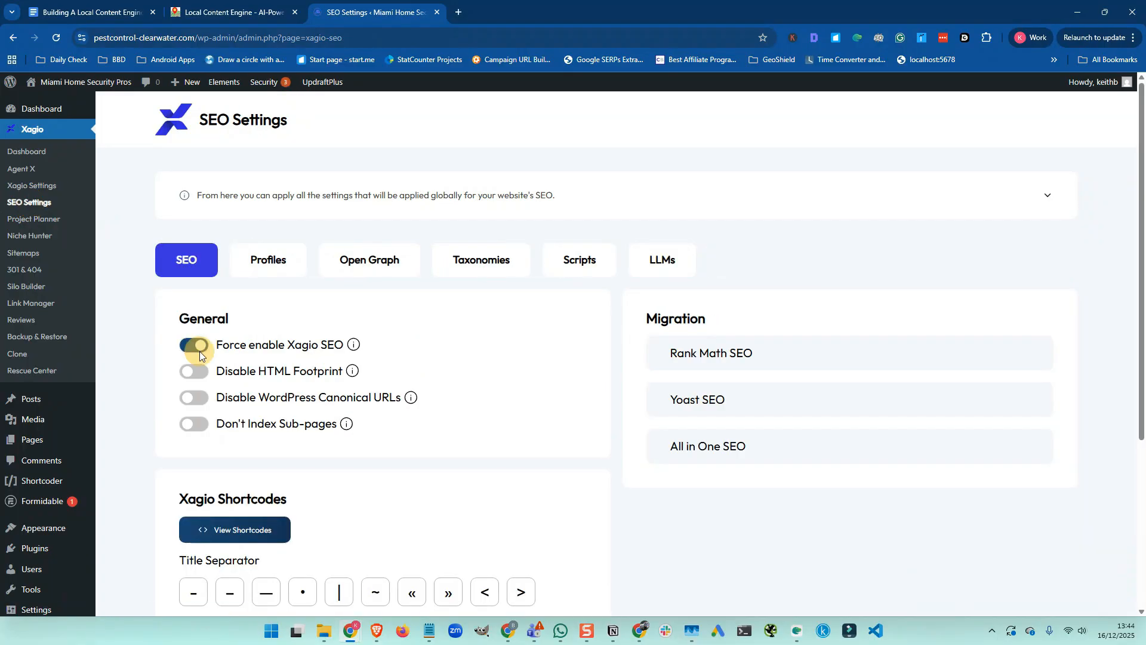
Expand the Posts, Search, Author, Archive, Archive post and Not found SEO settings
click(487, 265)
scroll(435, 277, down, 4)
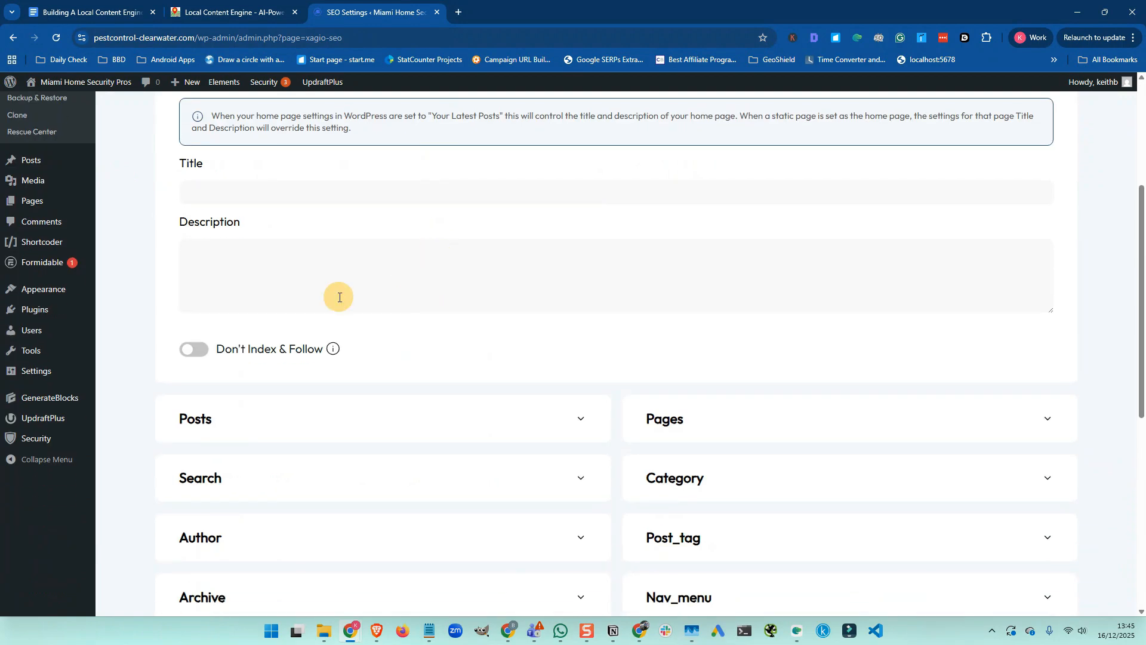
scroll(340, 297, down, 2)
click(405, 296)
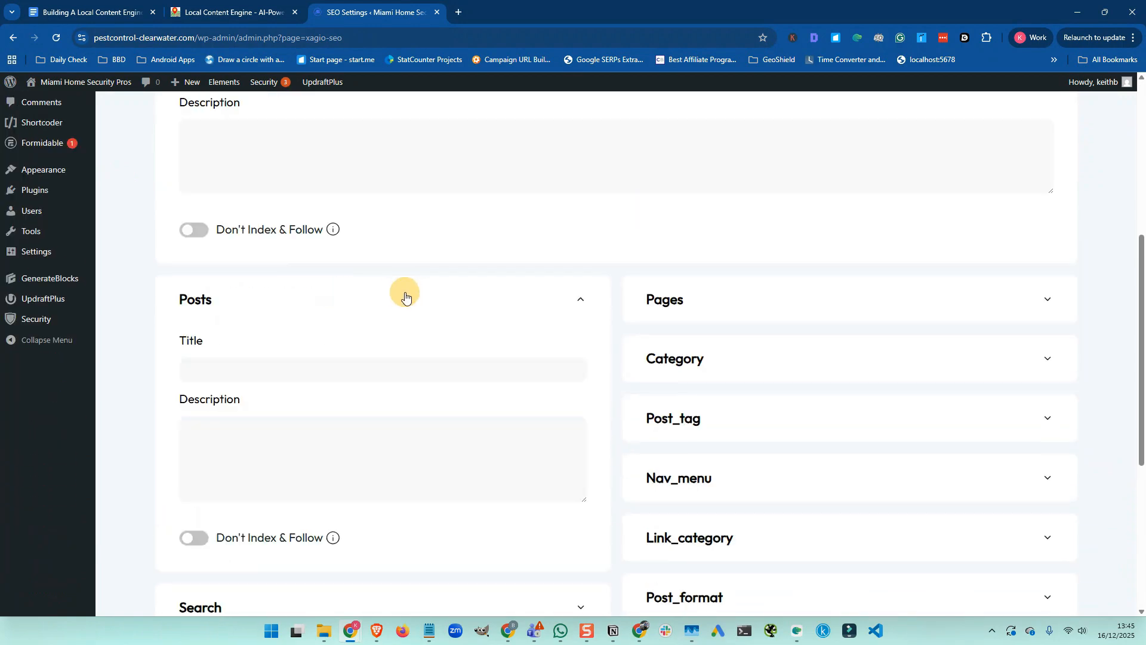
scroll(403, 292, down, 5)
click(407, 299)
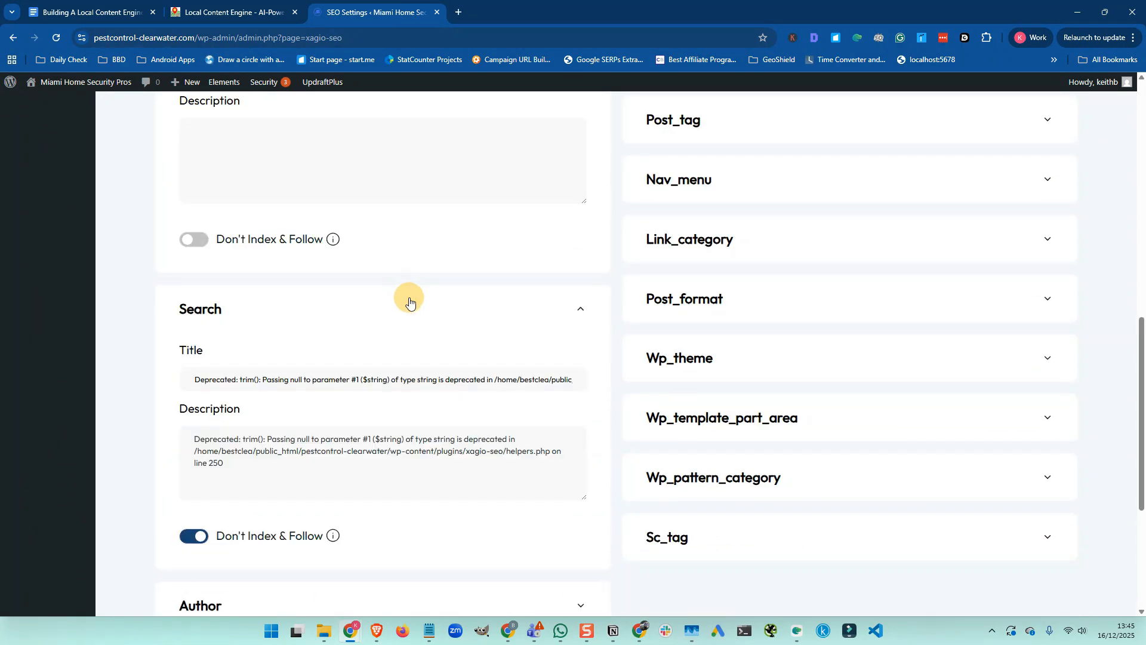
scroll(406, 299, down, 5)
click(408, 337)
scroll(405, 331, down, 4)
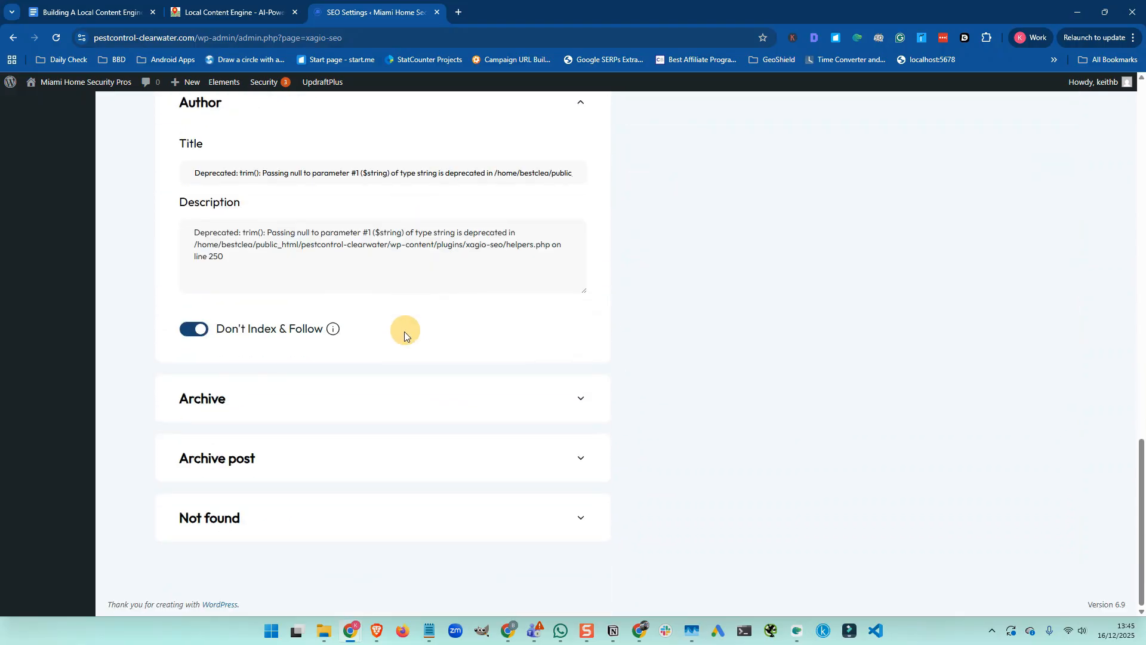
click(403, 397)
scroll(402, 391, down, 4)
click(403, 460)
scroll(406, 438, down, 4)
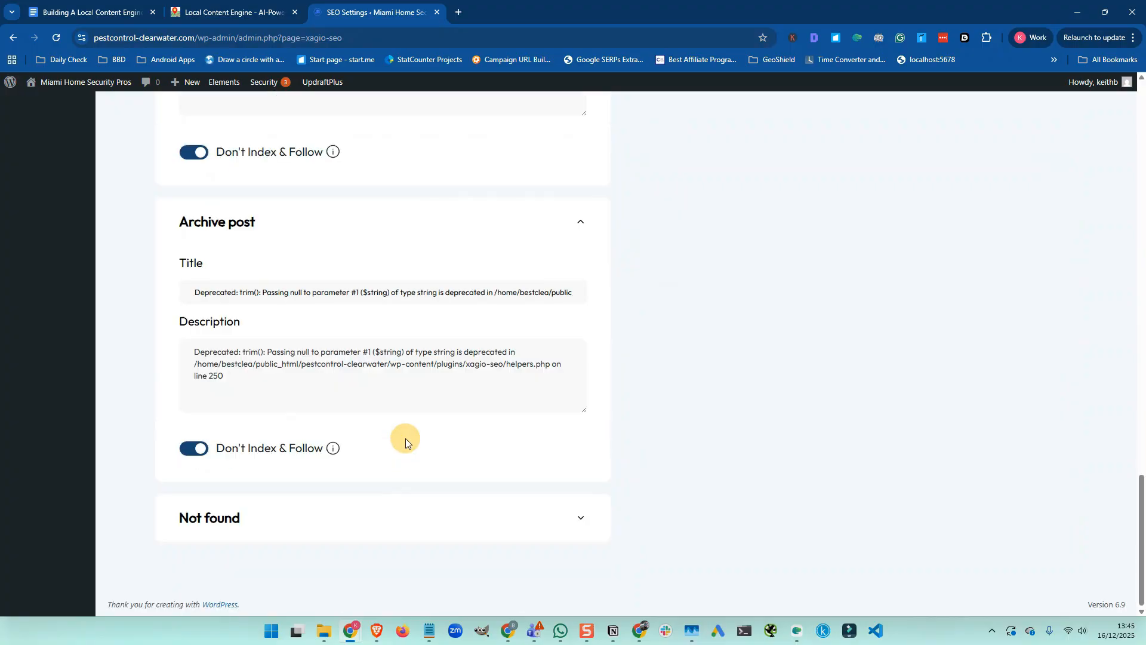
click(410, 501)
scroll(425, 490, down, 4)
scroll(710, 354, up, 15)
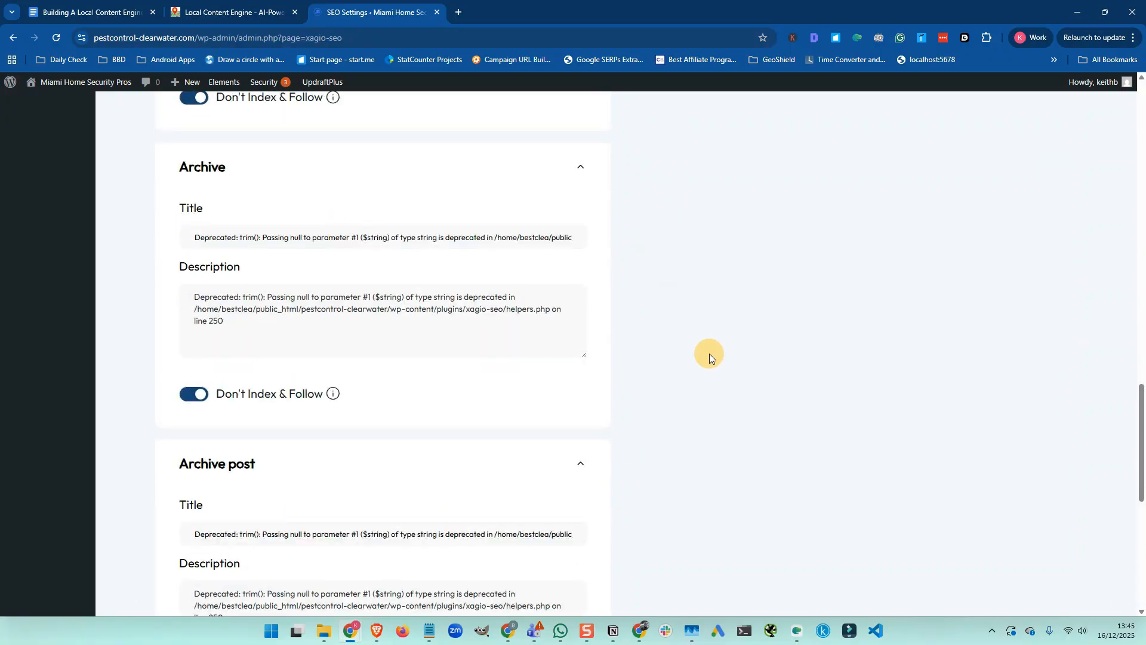
Expand the Sc_tag, Wp_pattern_category, Wp_template_part_area, Wp_theme, Post_format and Link_category settings
click(709, 353)
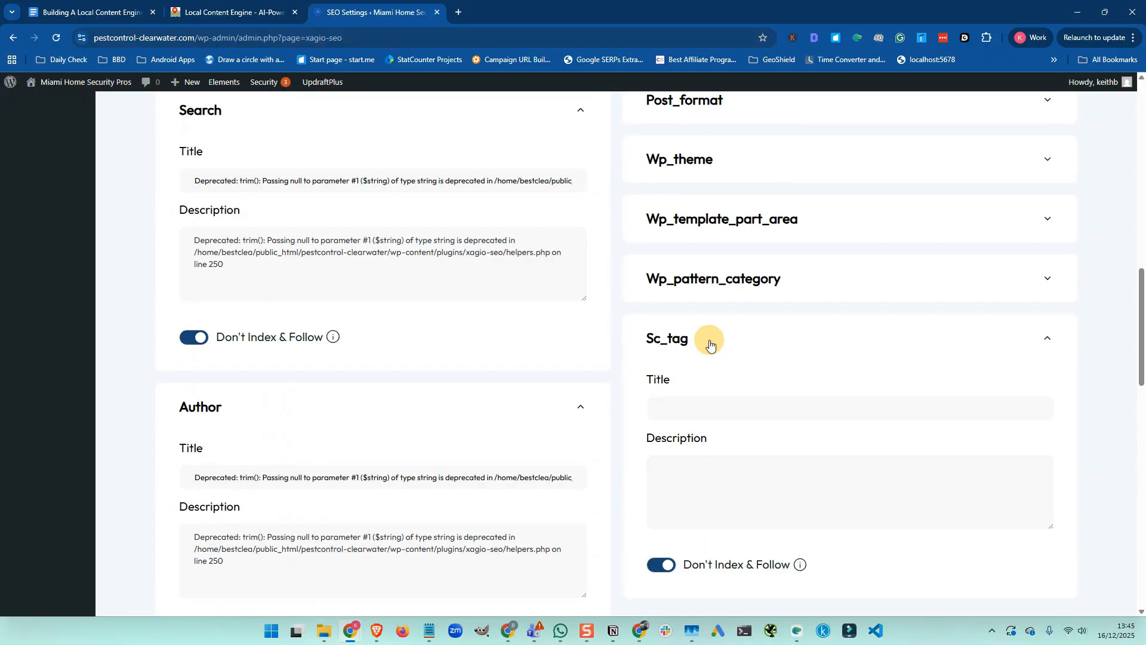
click(709, 286)
scroll(705, 281, up, 1)
click(705, 282)
scroll(706, 283, up, 1)
scroll(705, 282, up, 1)
click(696, 335)
click(697, 280)
scroll(694, 279, up, 2)
click(697, 342)
scroll(697, 346, up, 2)
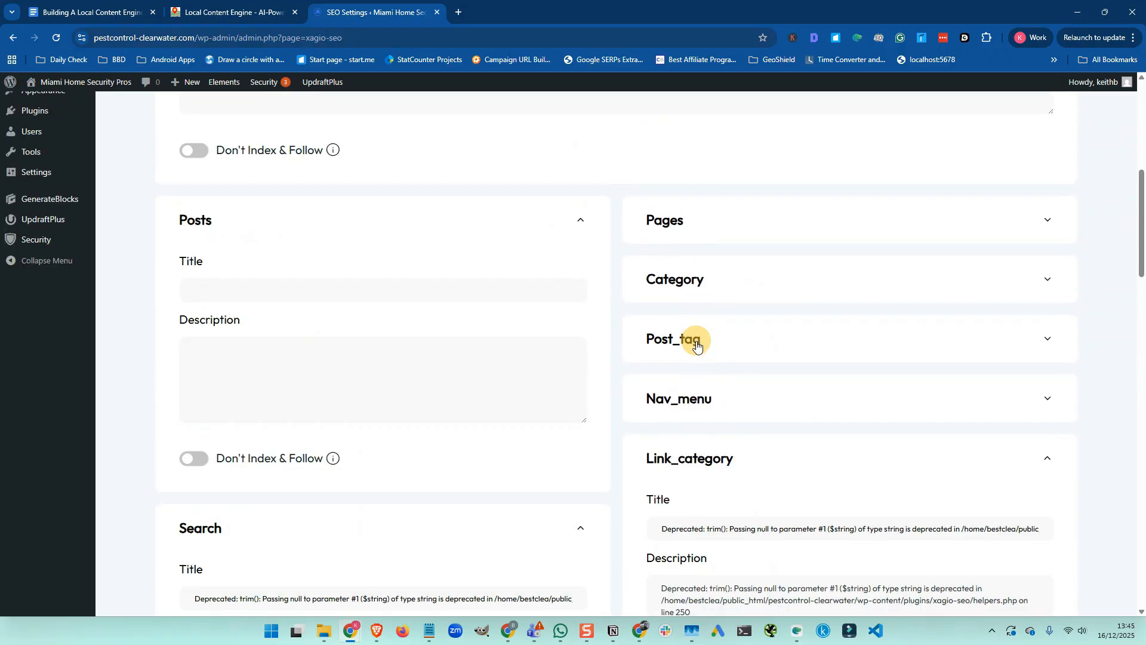
scroll(697, 397, down, 1)
Expand the Nav_menu, Post_tag, Category and Pages taxonomy settings, then return to the checklist
click(684, 337)
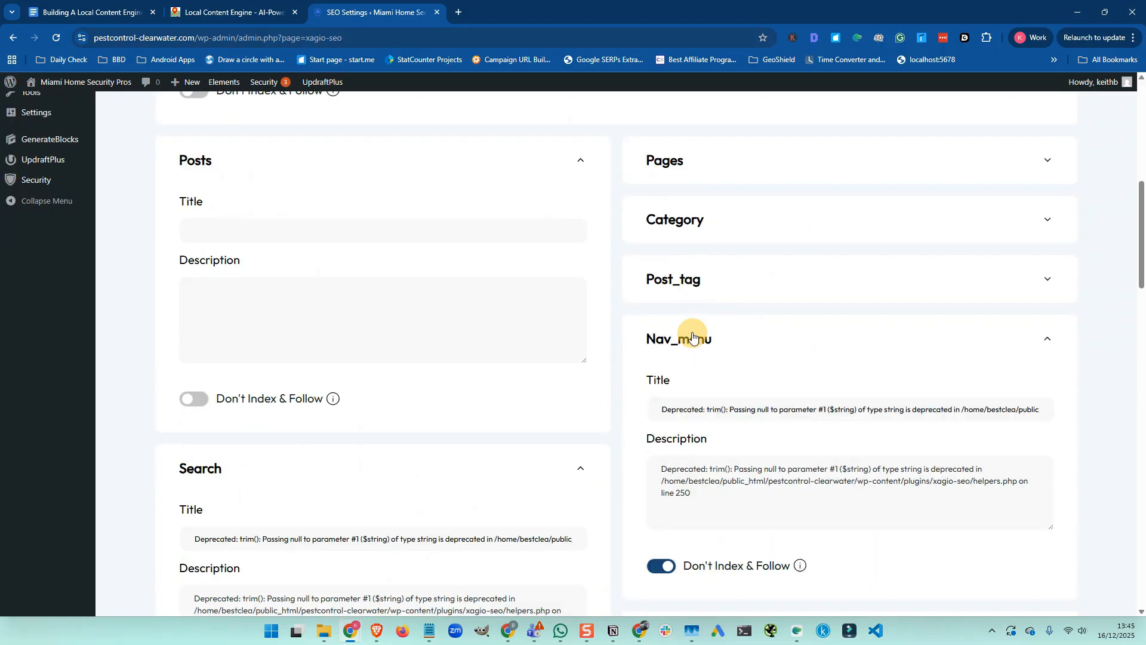
click(685, 279)
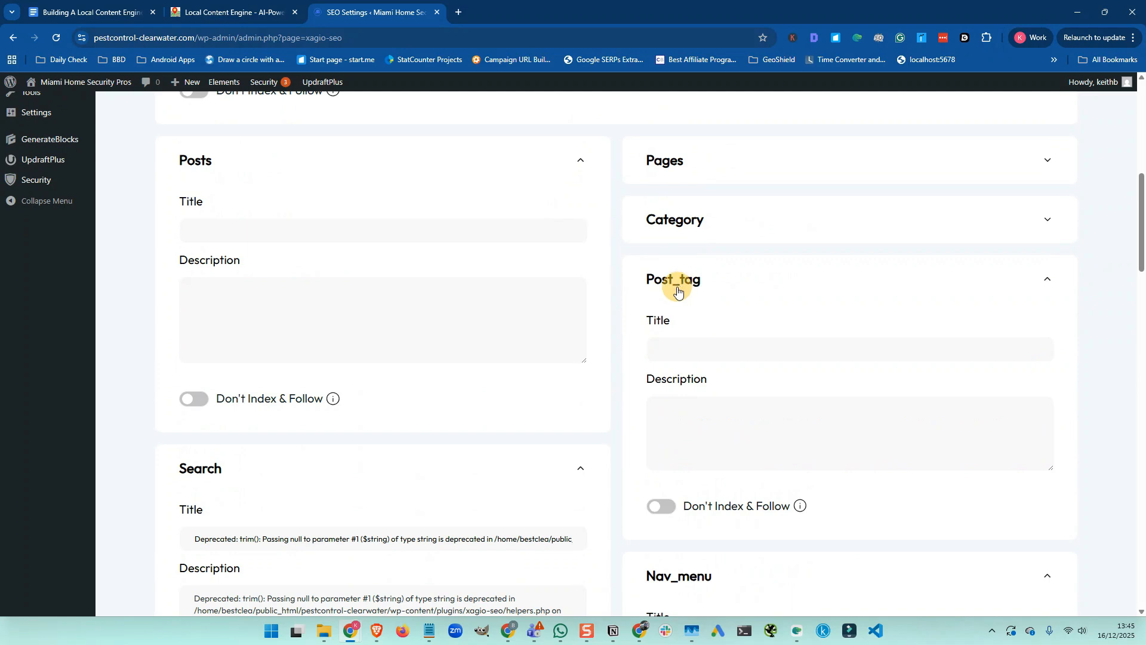
scroll(678, 286, up, 2)
click(671, 346)
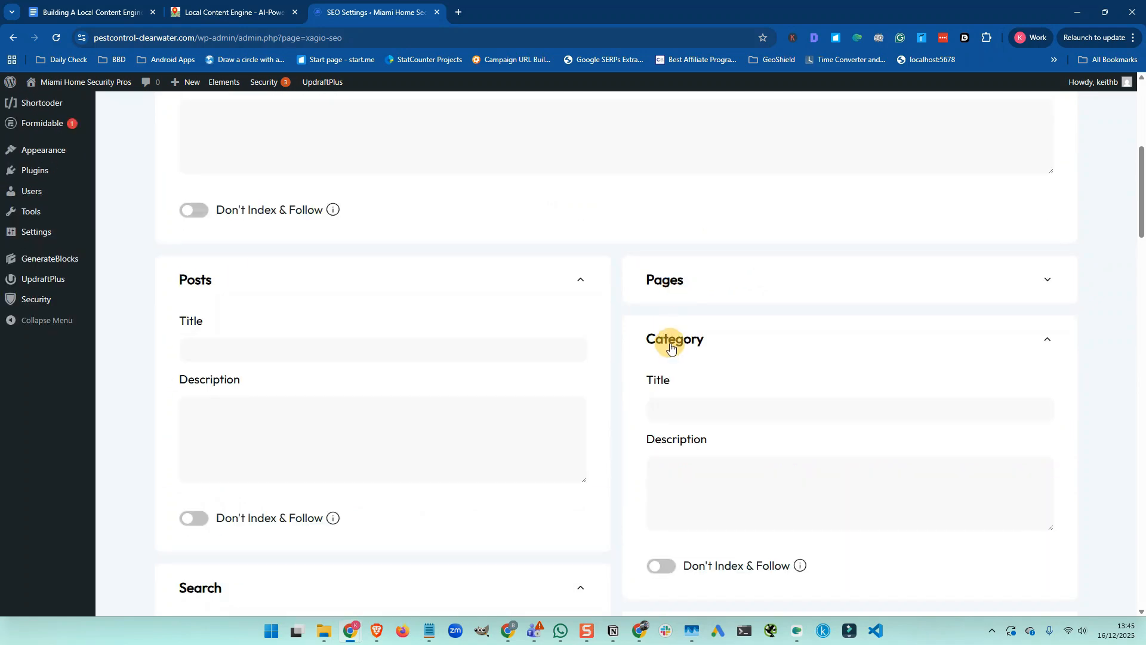
click(671, 290)
scroll(671, 313, up, 5)
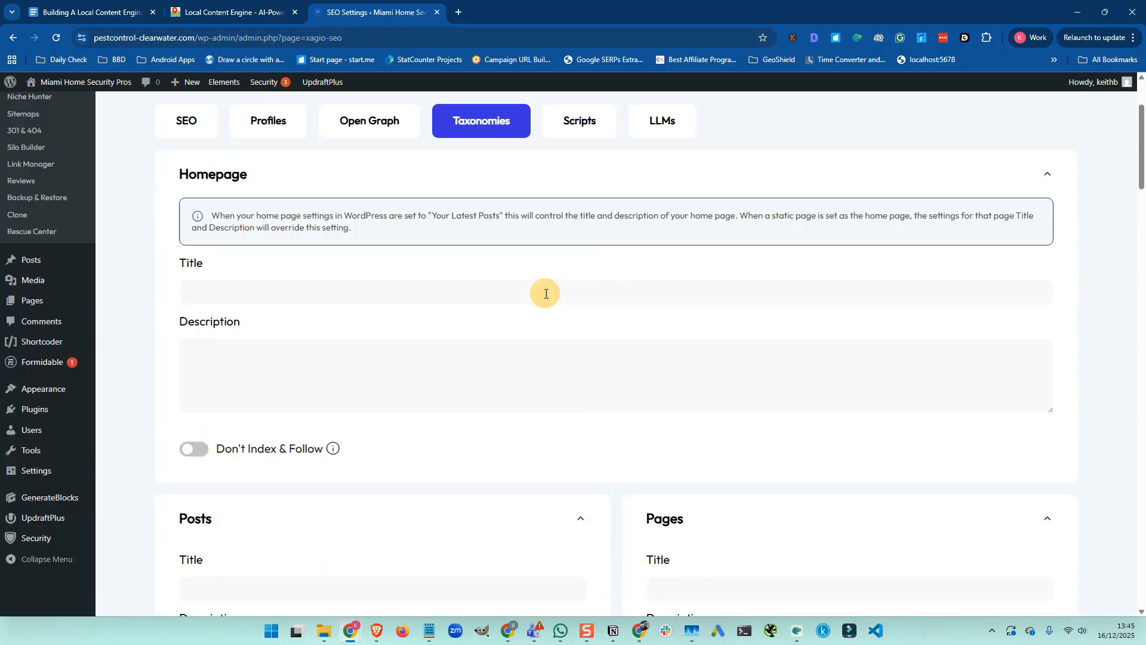
scroll(546, 293, up, 3)
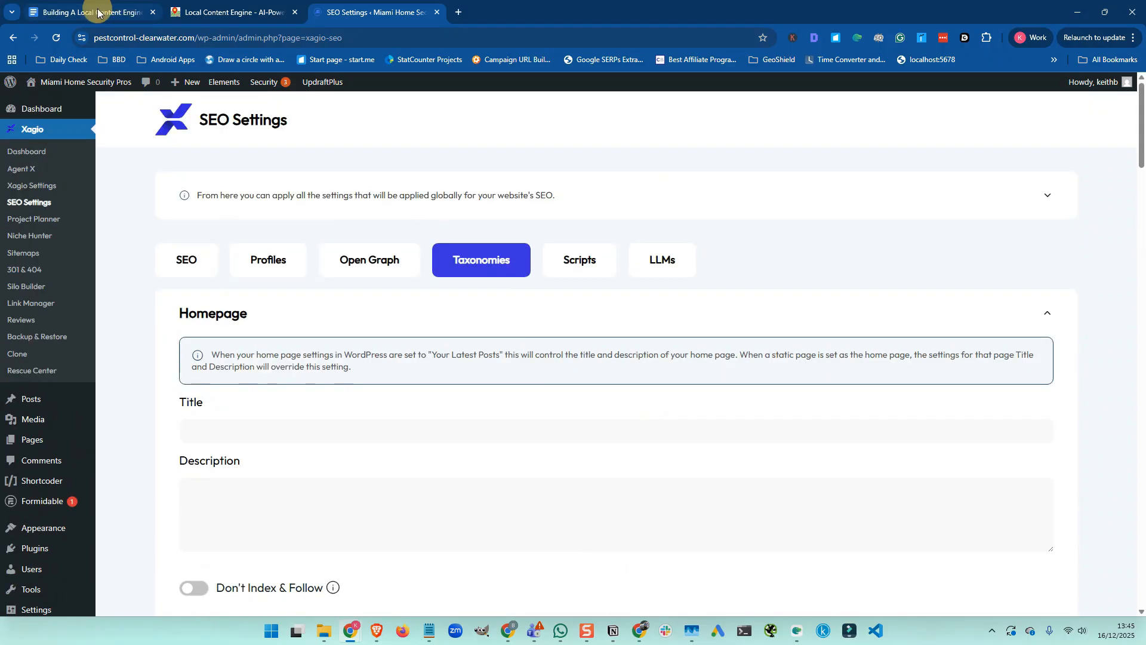
click(97, 13)
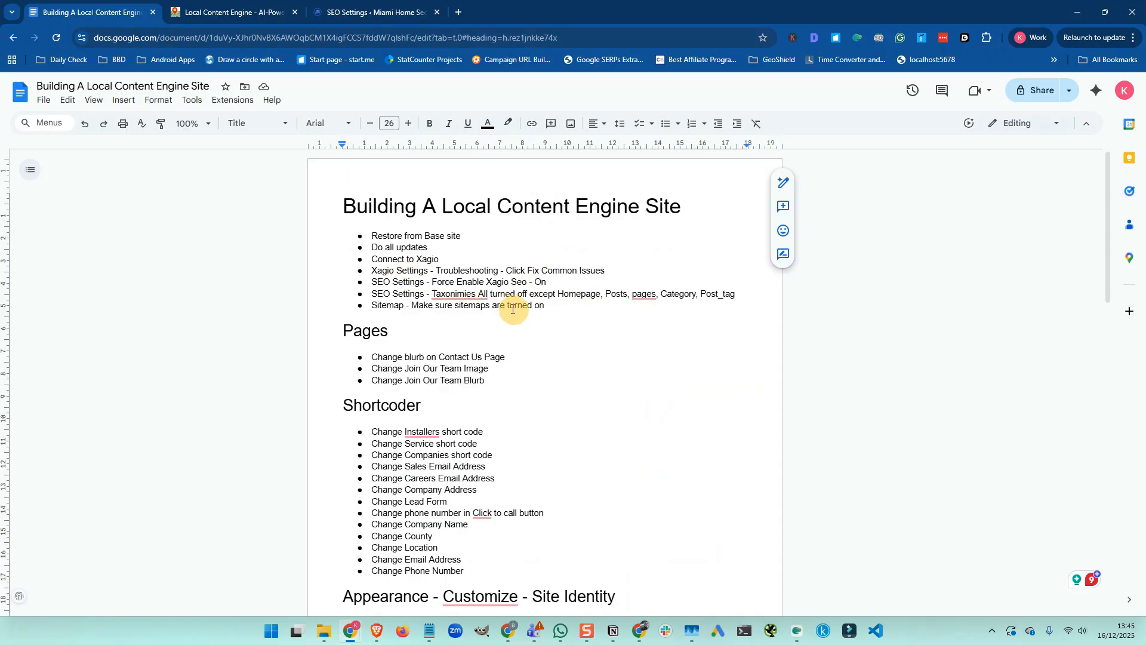
Confirm in Xagio Sitemaps that sitemaps are enabled, then read the checklist's Pages steps
click(362, 17)
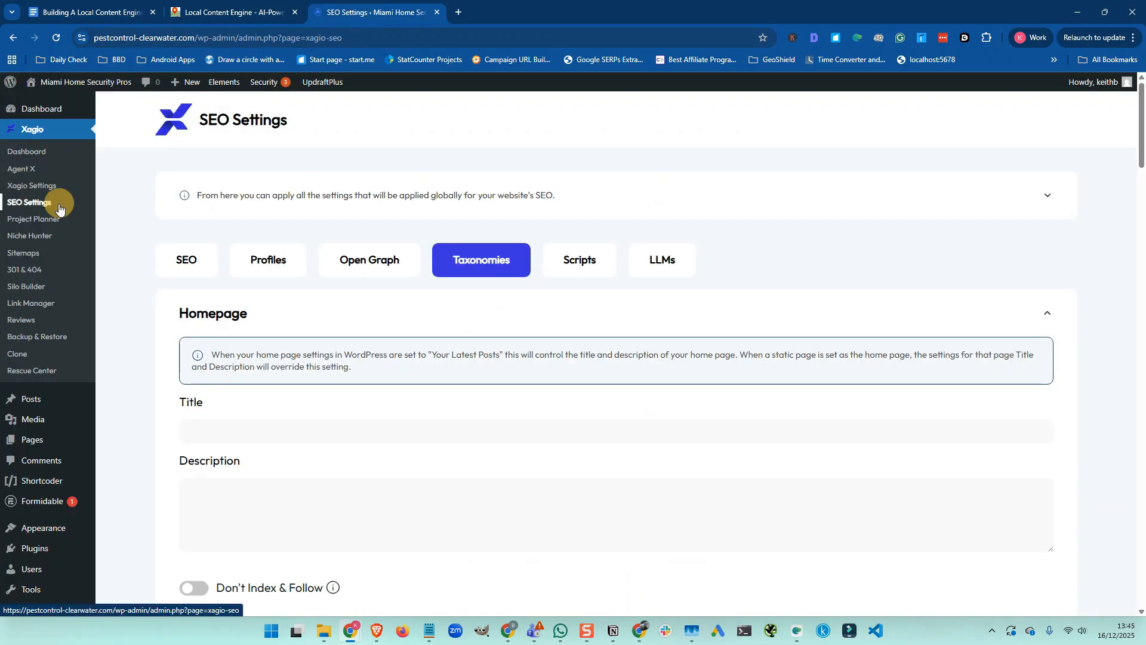
click(29, 256)
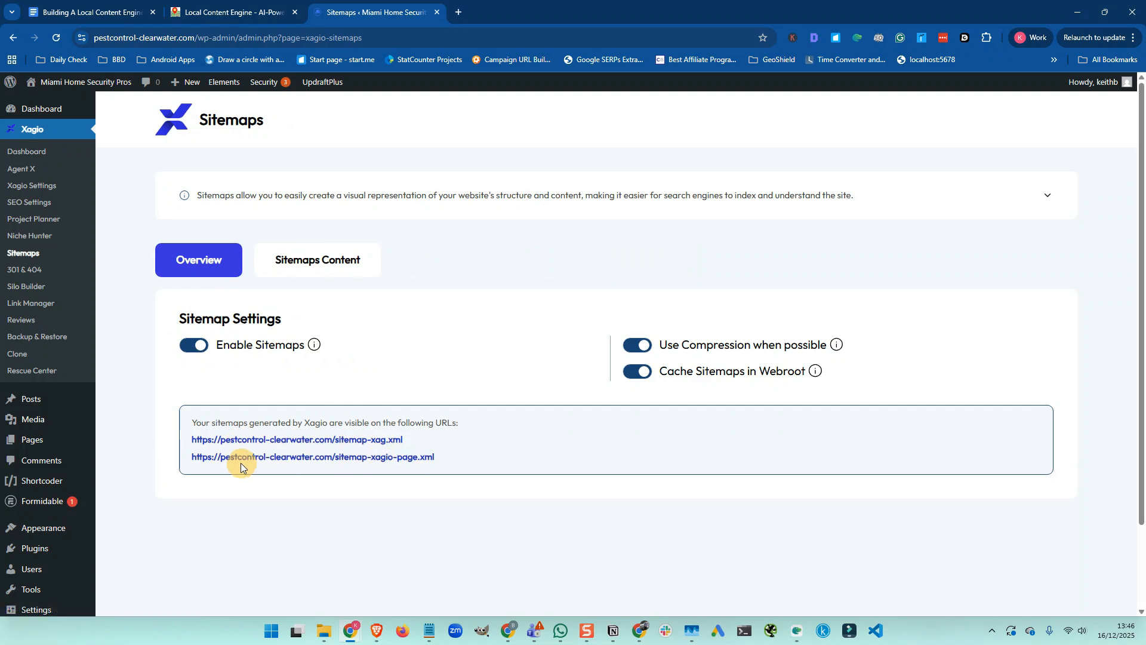
click(107, 14)
scroll(417, 255, down, 1)
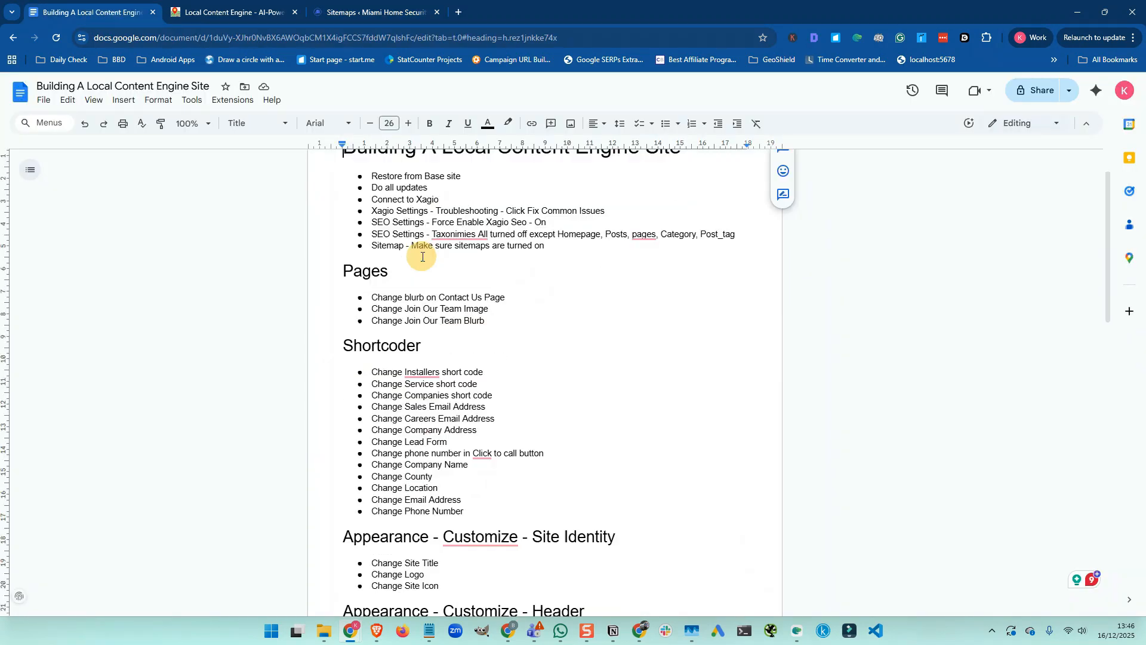
scroll(412, 245, down, 1)
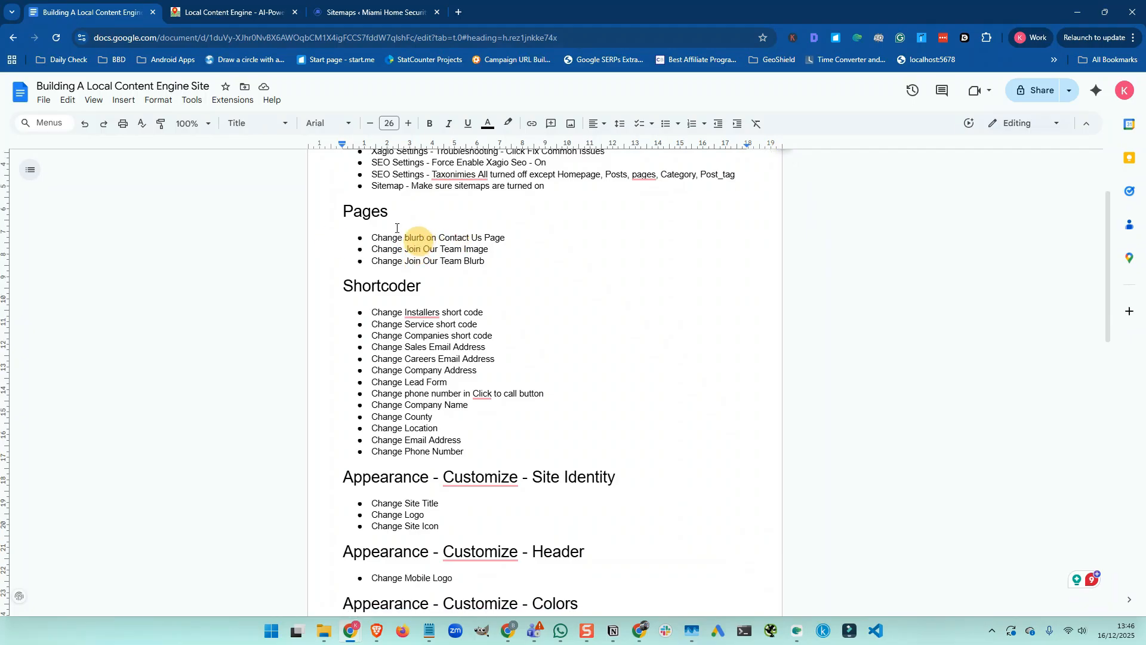
Open the Contact page from All Pages in the editor
click(361, 15)
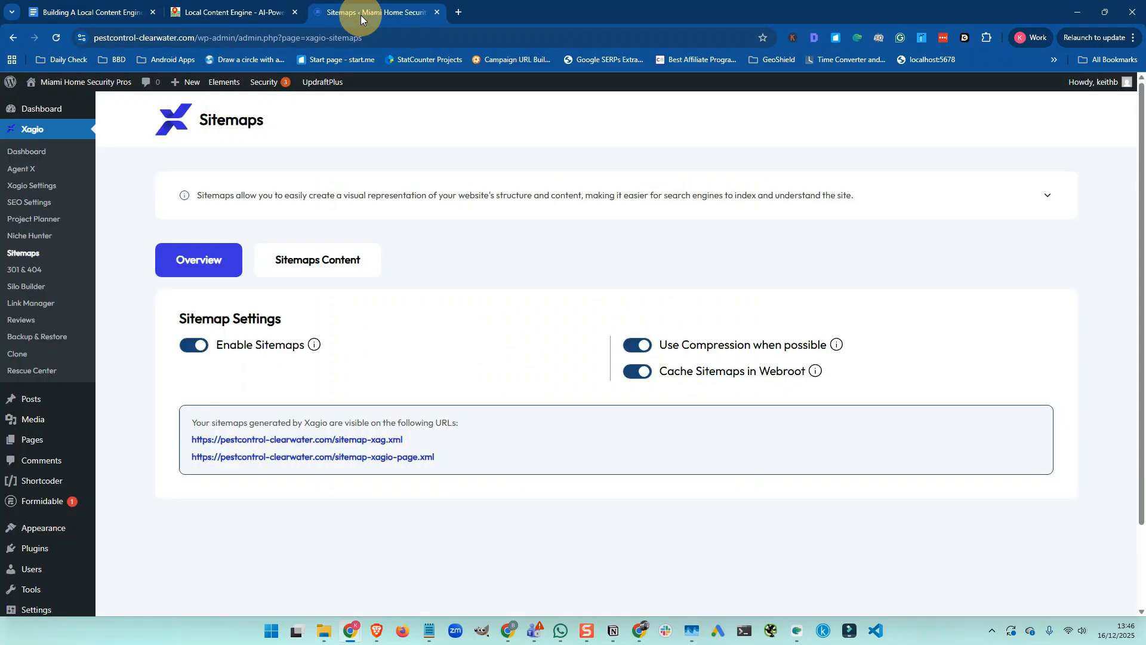
scroll(48, 311, down, 2)
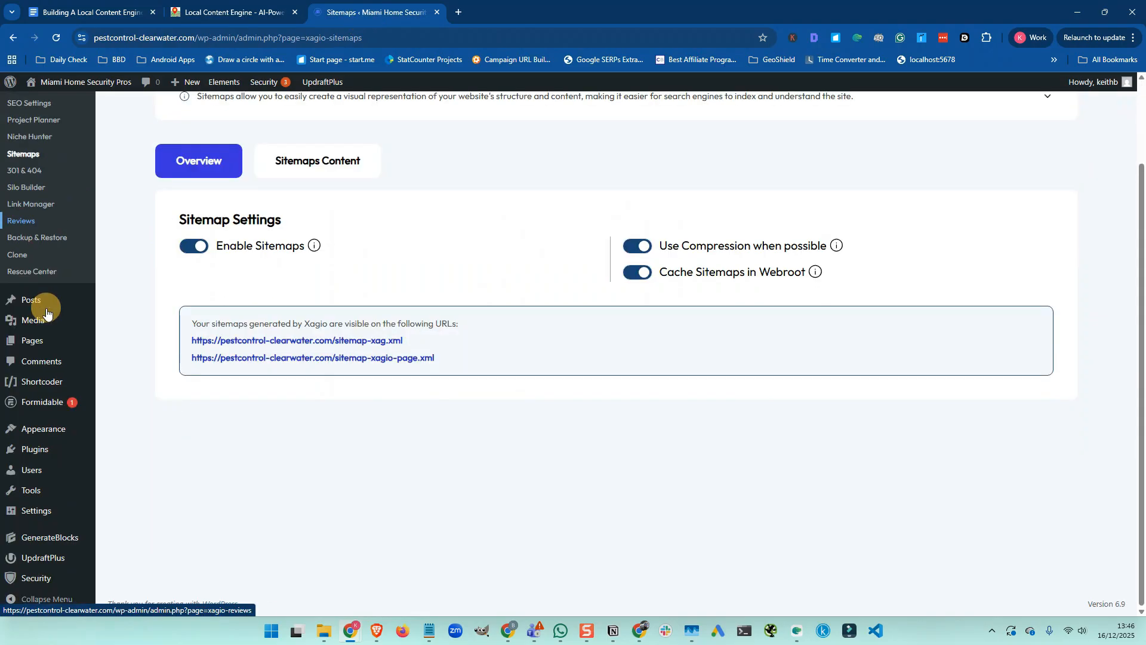
mouse_move(36, 343)
click(120, 344)
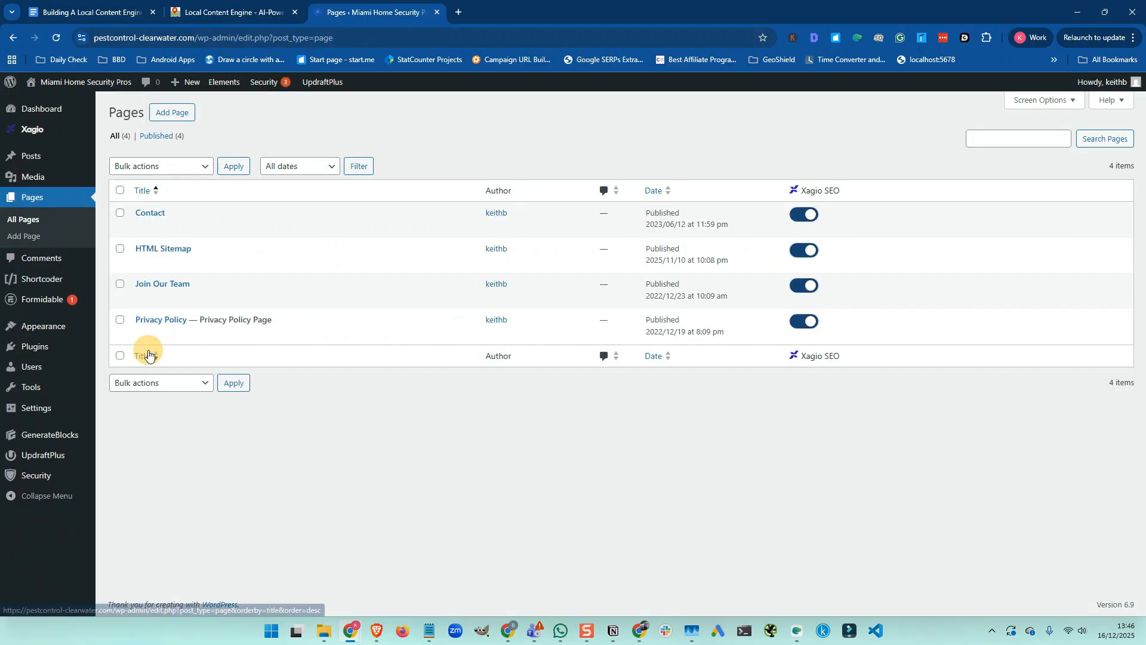
click(143, 228)
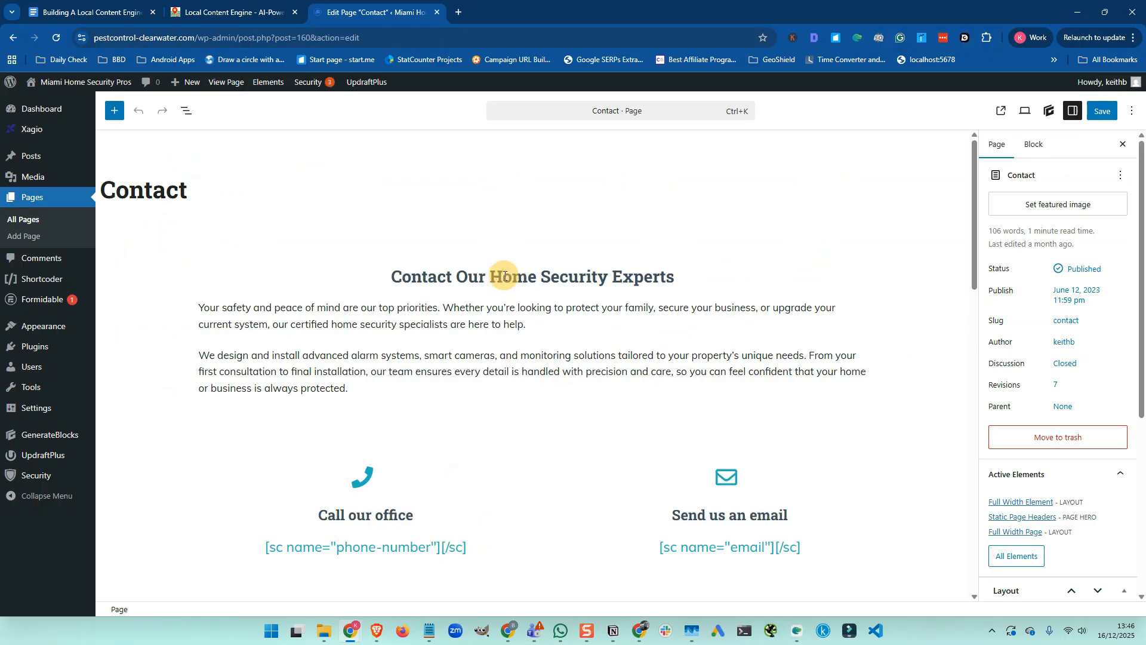
Change the heading to 'Contact Our Pest Control Experts' and save the Contact page
click(504, 276)
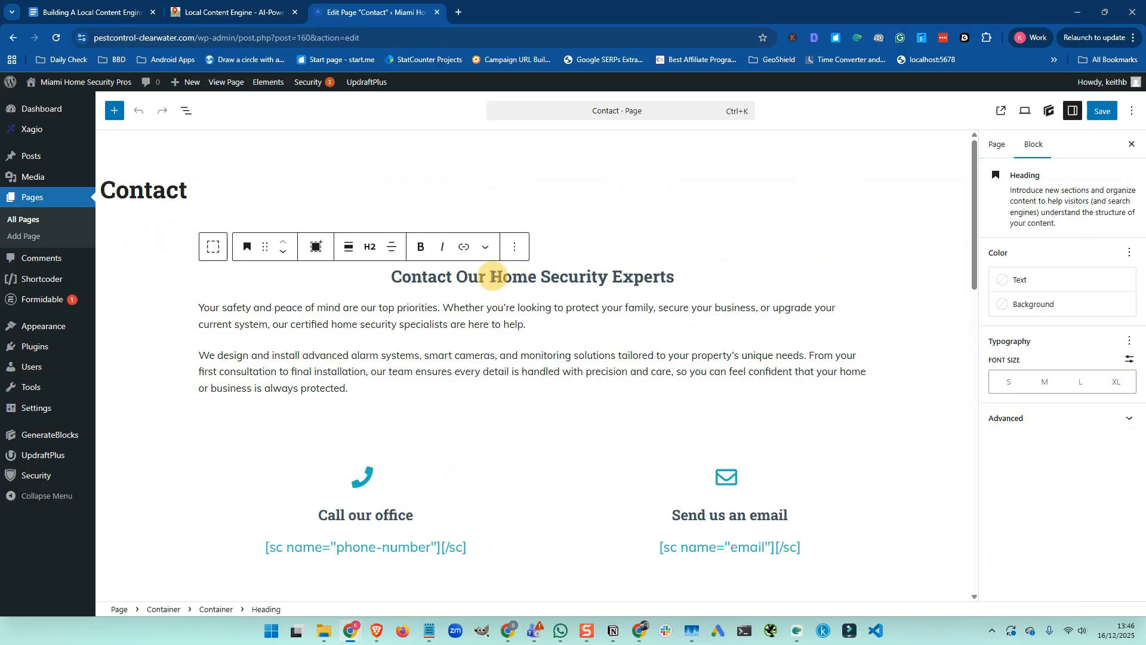
drag(492, 278, 606, 279)
text(Pest Contr)
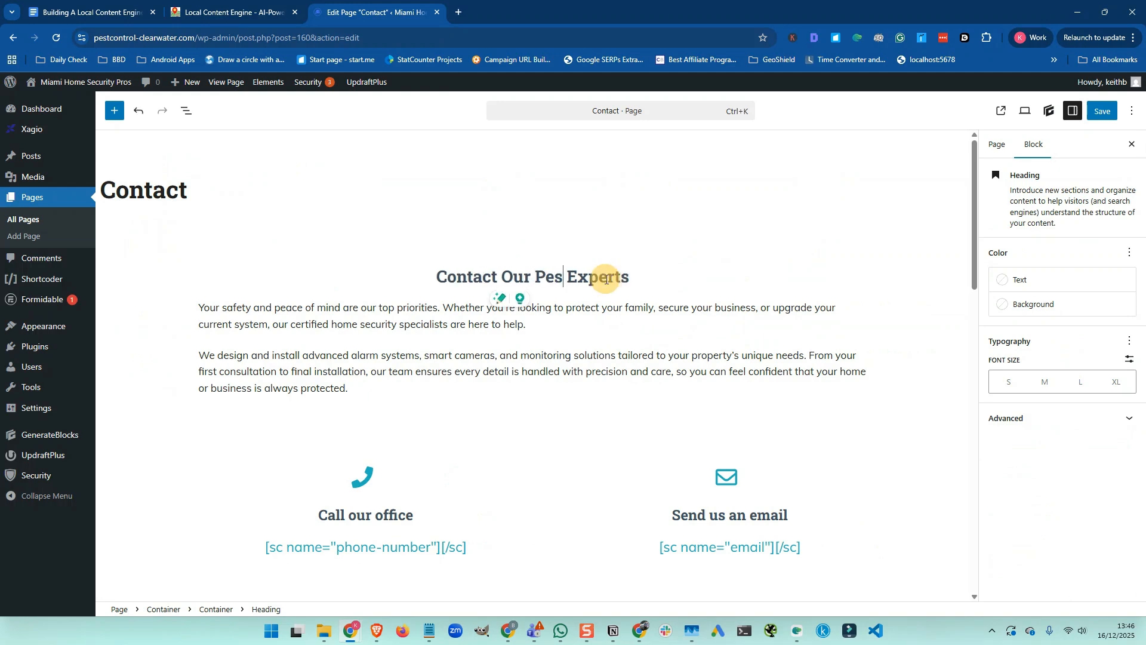
text(ol)
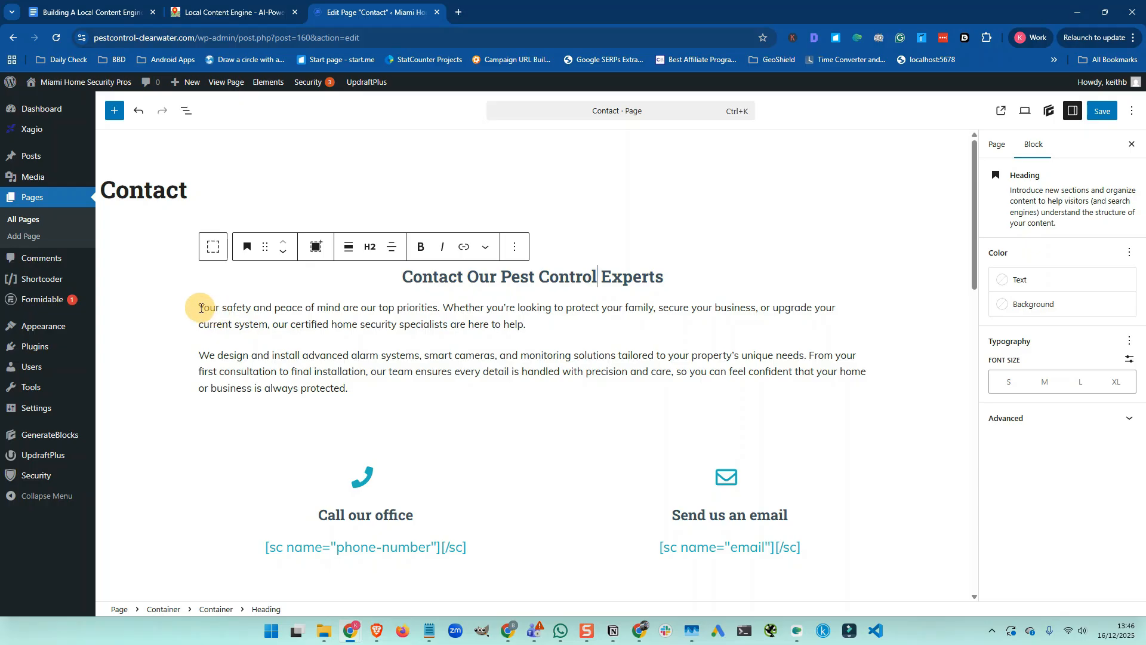
drag(201, 308, 367, 389)
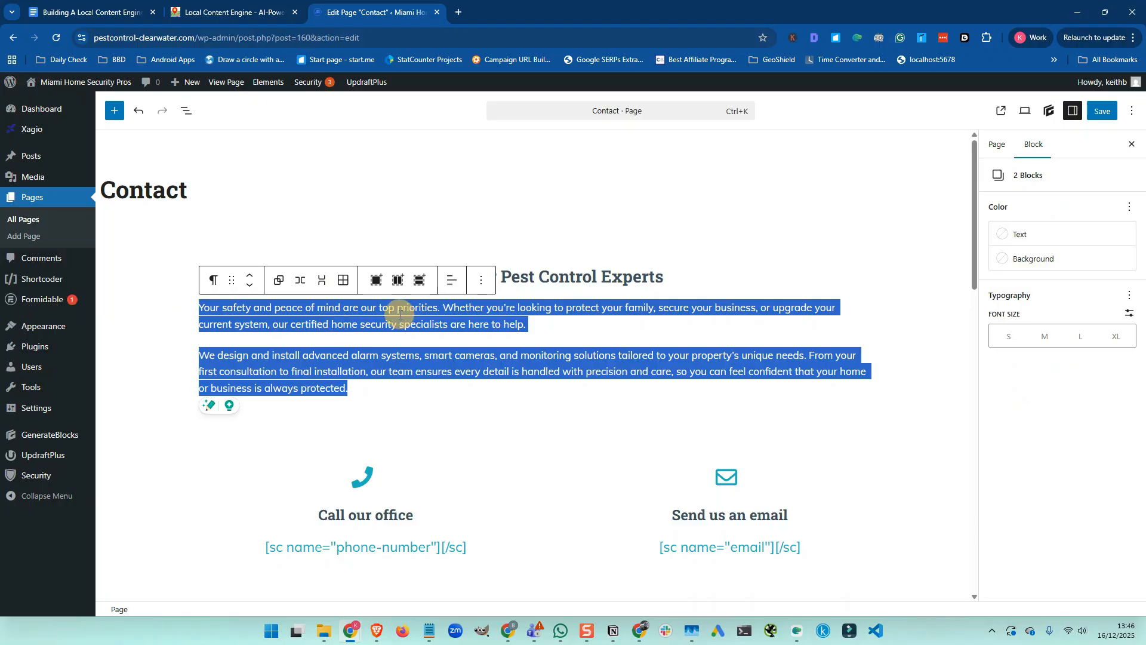
click(1104, 115)
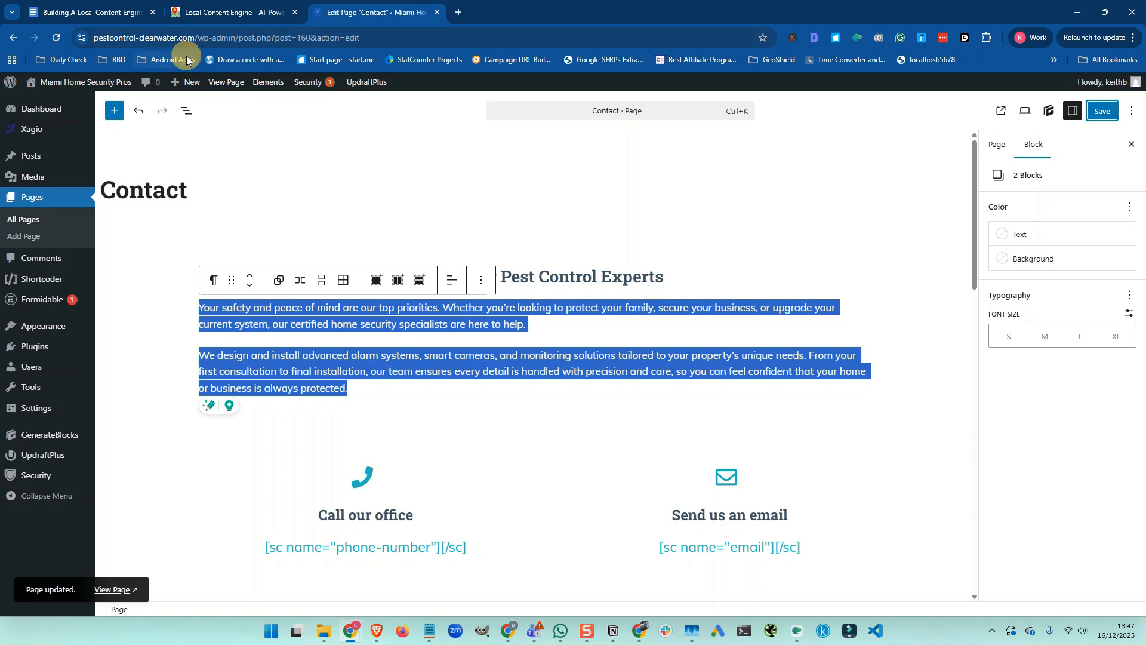
click(95, 13)
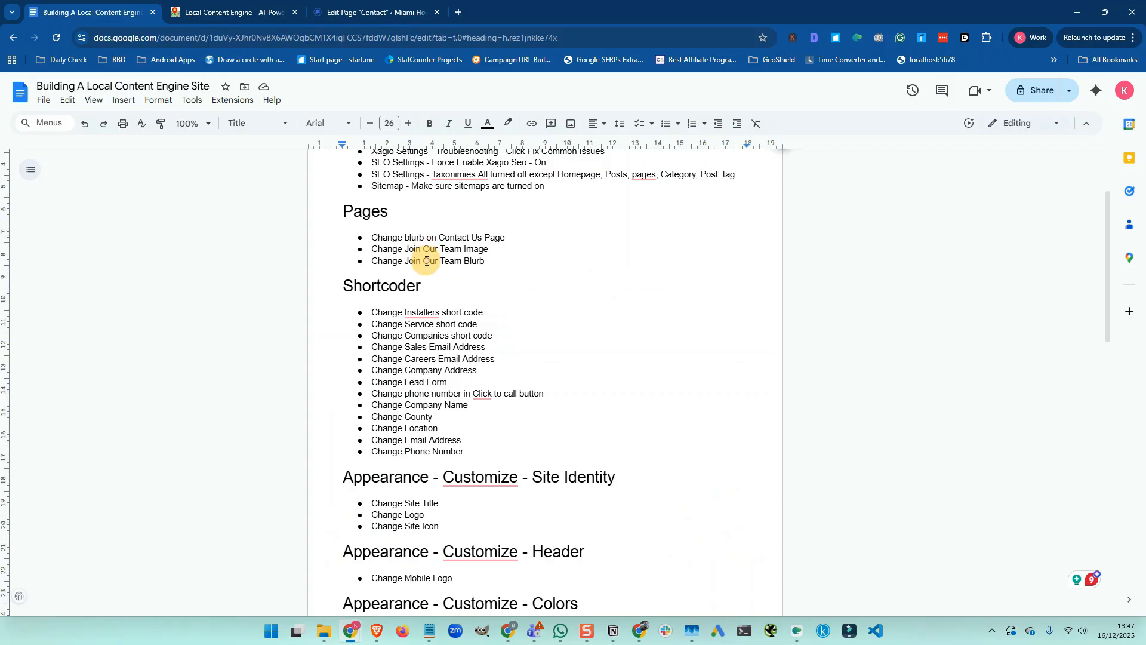
Open the Join Our Team page from the pages list in the editor
click(357, 13)
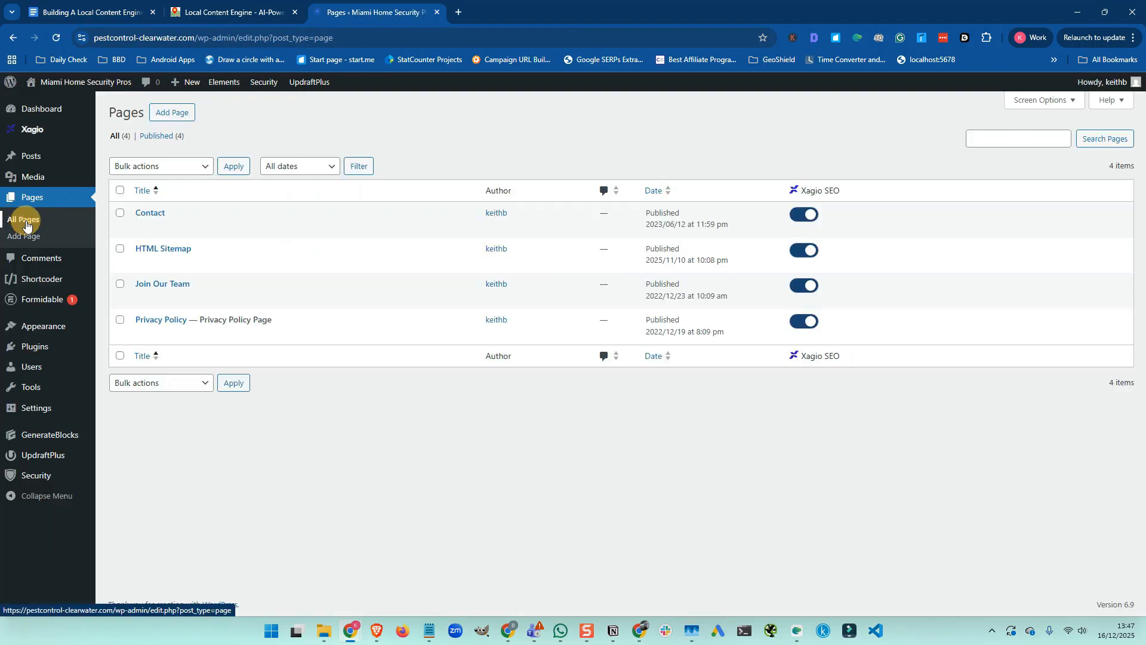
click(143, 300)
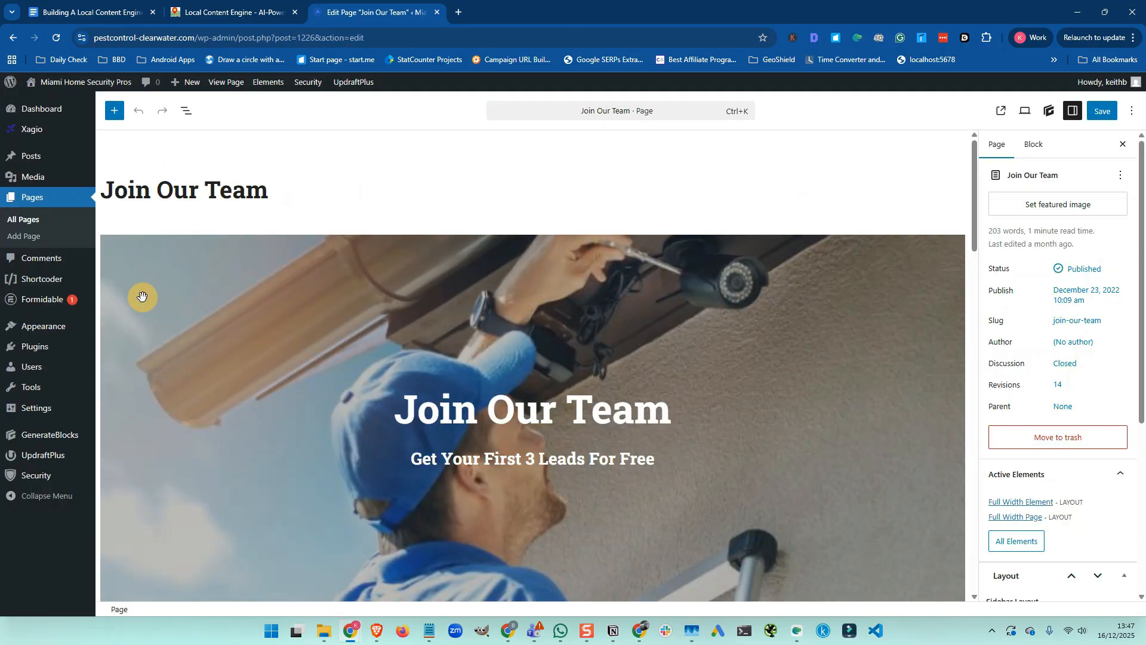
scroll(407, 239, down, 2)
scroll(406, 242, up, 1)
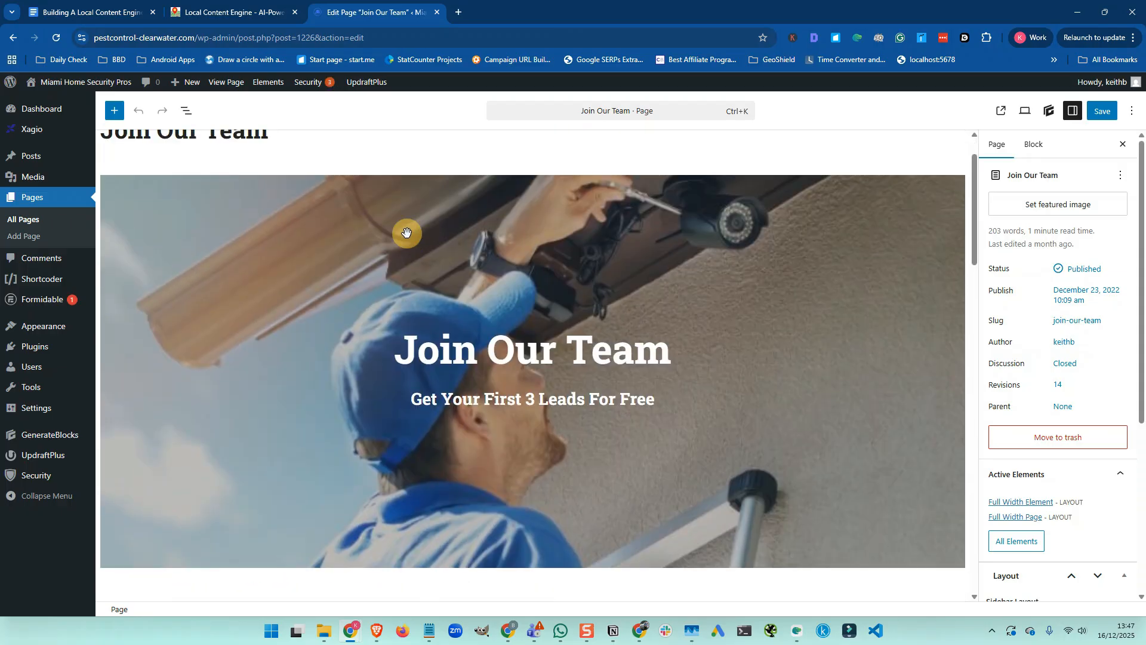
Upload the pest-control spraying photo as the new cover, alt text 'pest control clearwater'
click(196, 193)
click(316, 155)
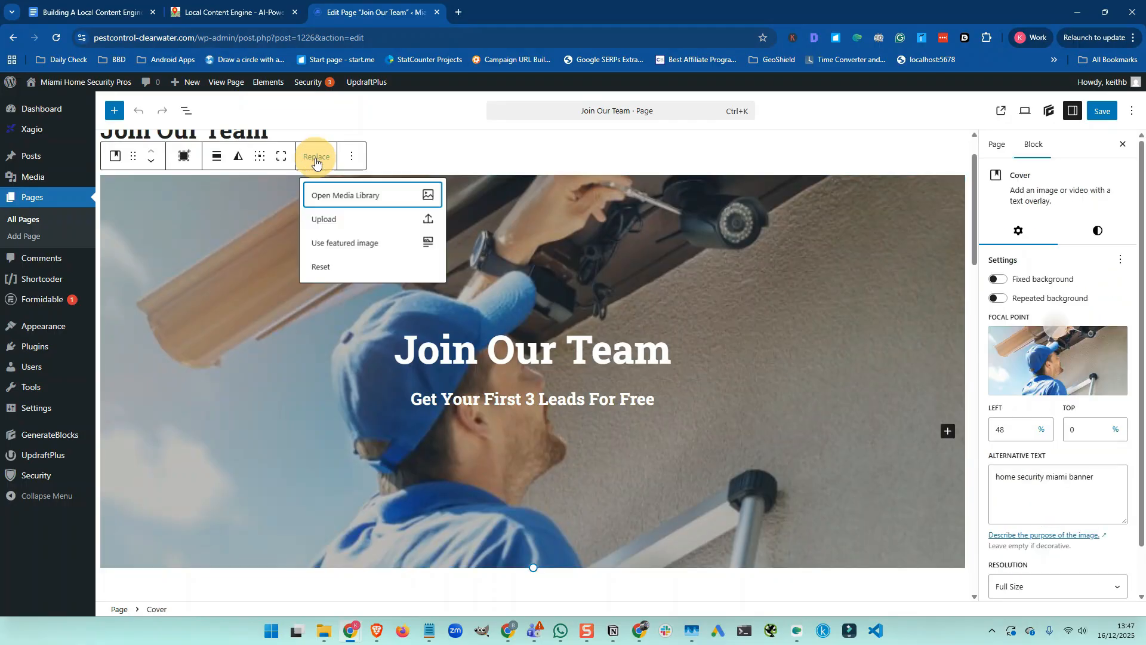
click(321, 197)
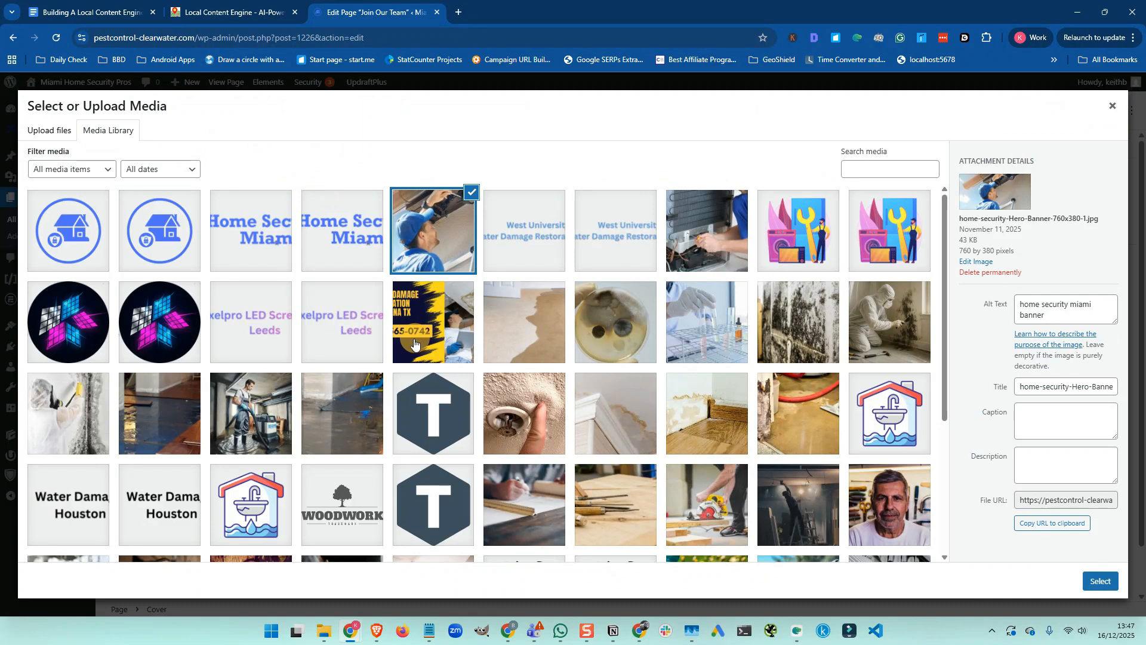
scroll(294, 423, down, 4)
scroll(294, 422, up, 3)
click(324, 632)
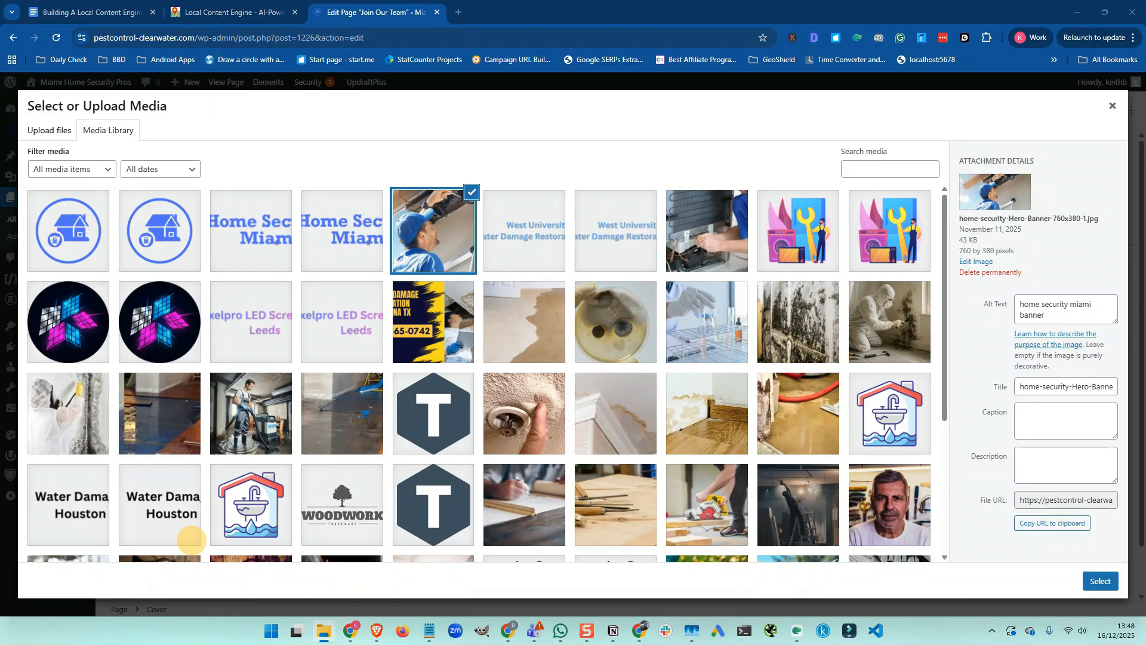
mouse_move(191, 540)
mouse_down()
mouse_move(10, 328)
mouse_move(290, 343)
mouse_up()
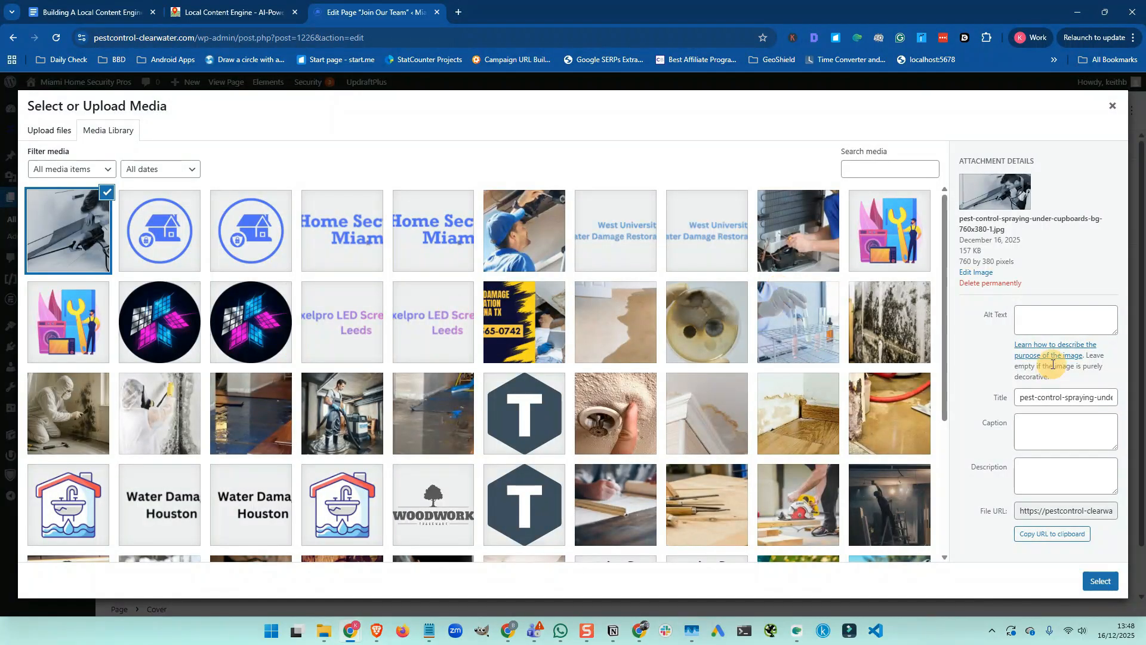
click(1032, 320)
text(pest control )
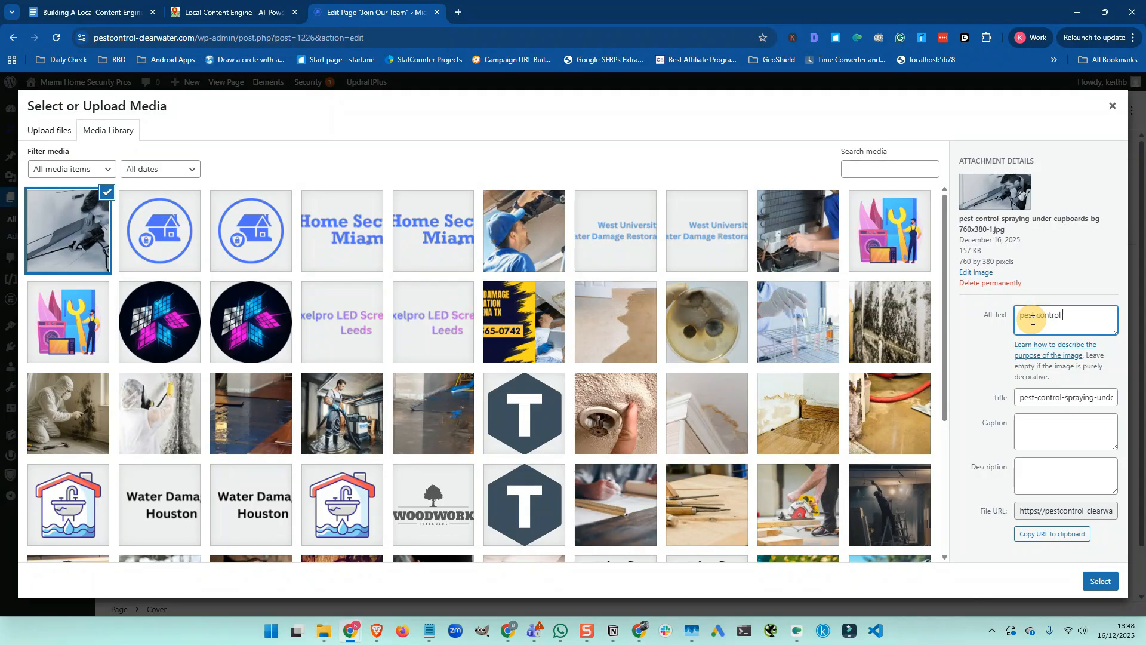
text(clearwater)
click(1100, 582)
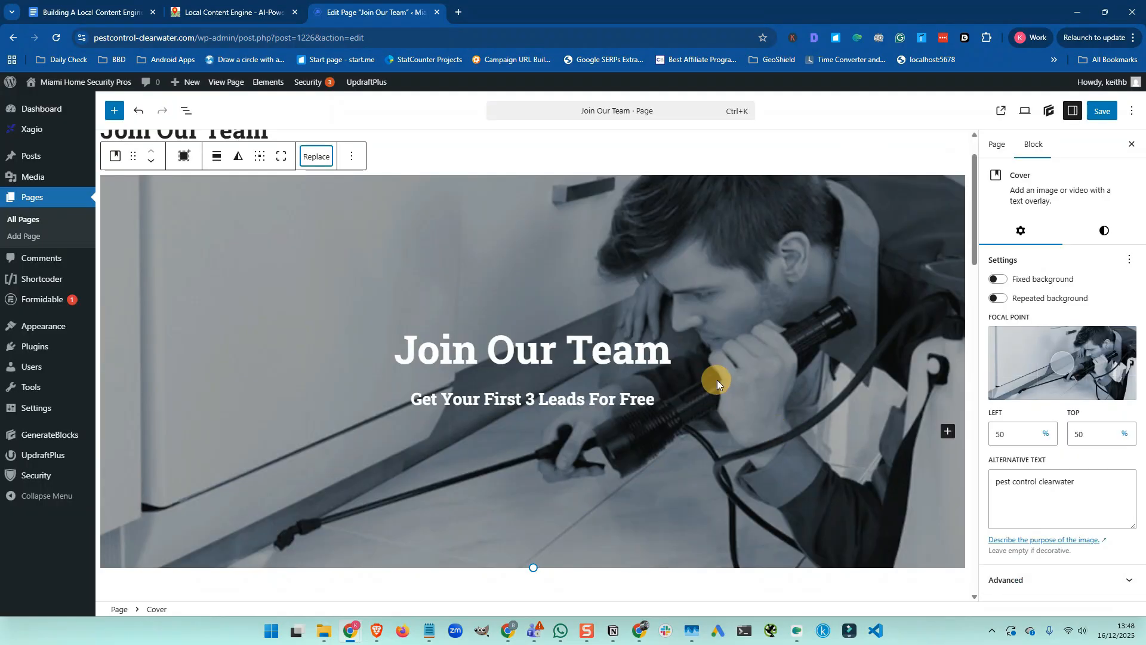
Move the cover image's focal point to bottom centre: Left 50%, Top 100%
click(1061, 362)
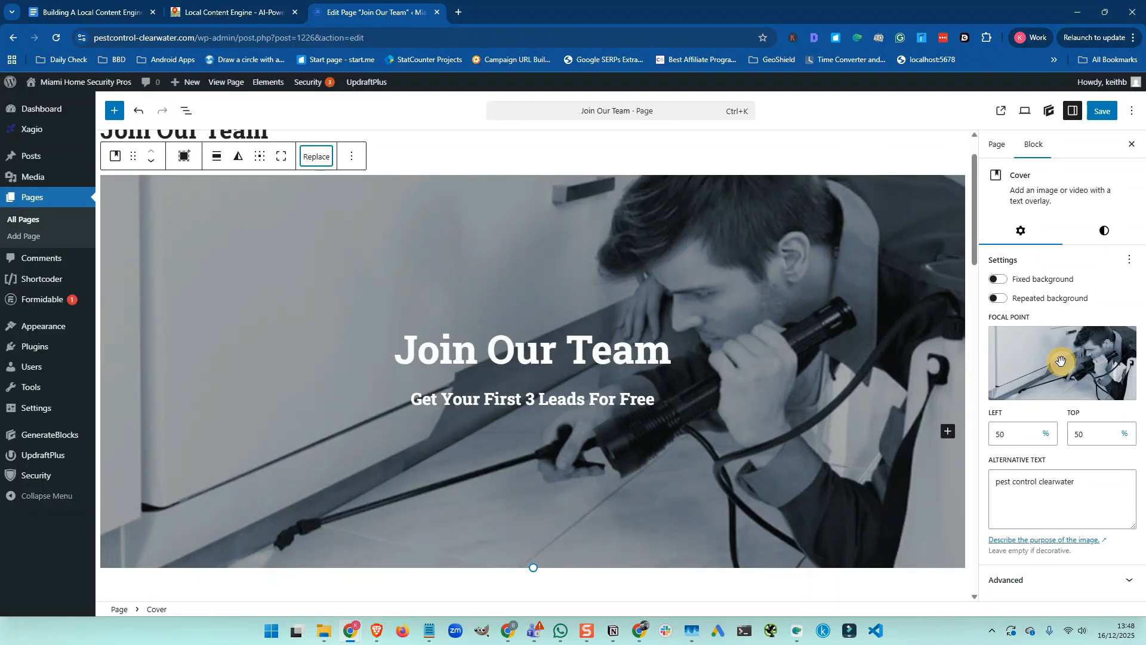
drag(1062, 362, 1062, 408)
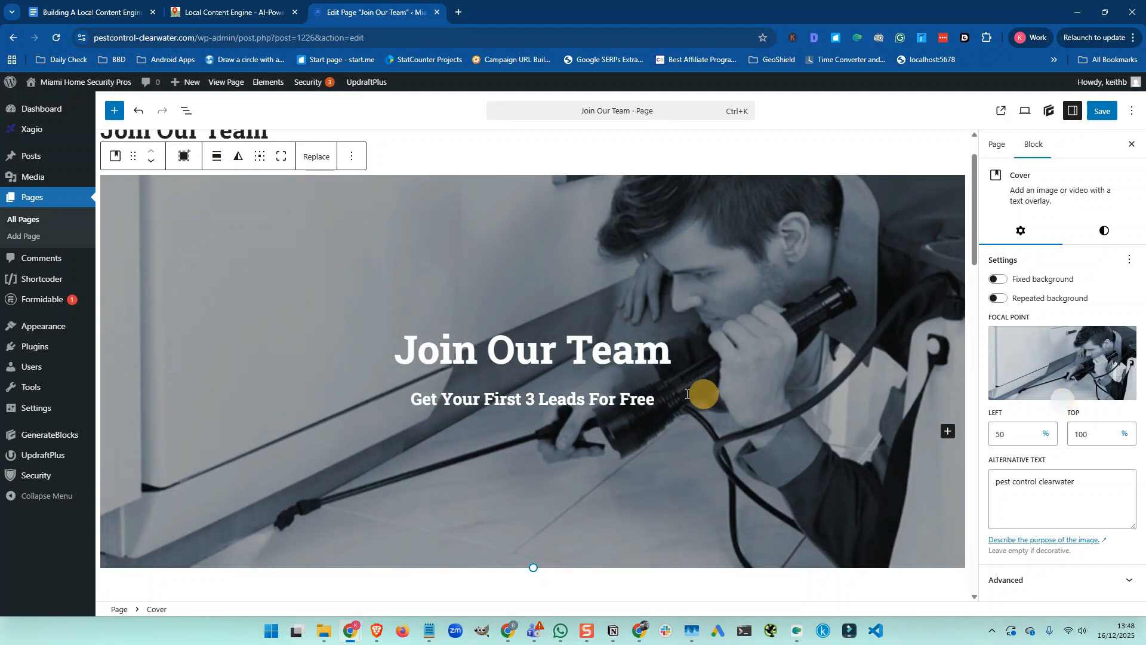
scroll(597, 394, down, 3)
scroll(596, 395, down, 2)
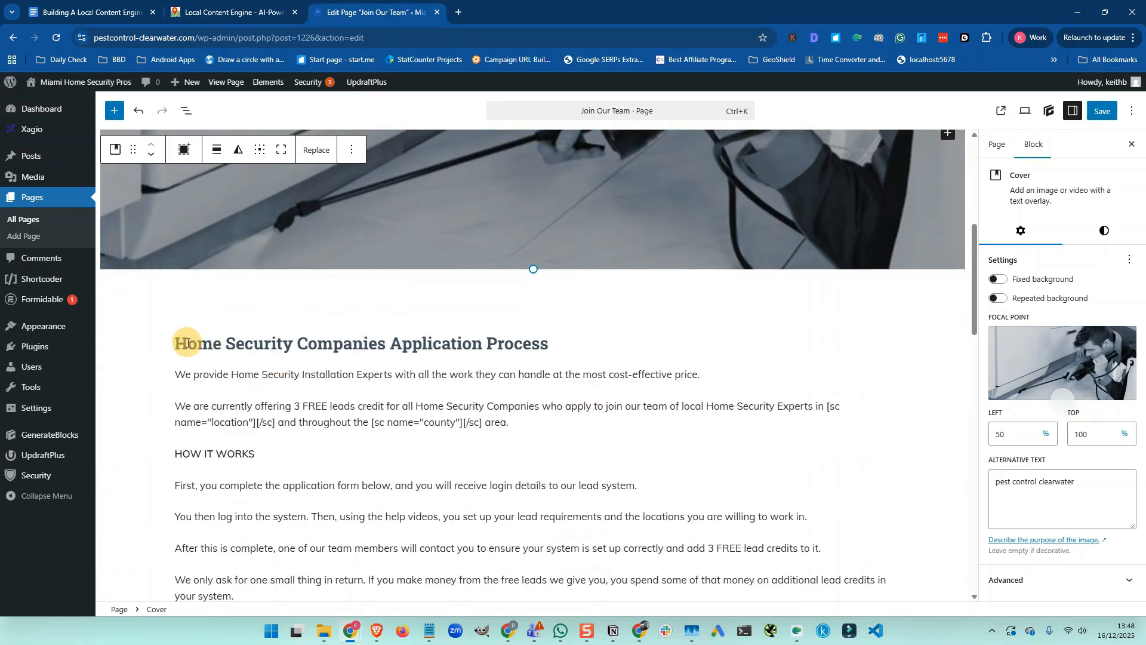
Rename the heading to Pest Control Companies and change the first paragraph to Pest Control Exterminators
click(184, 343)
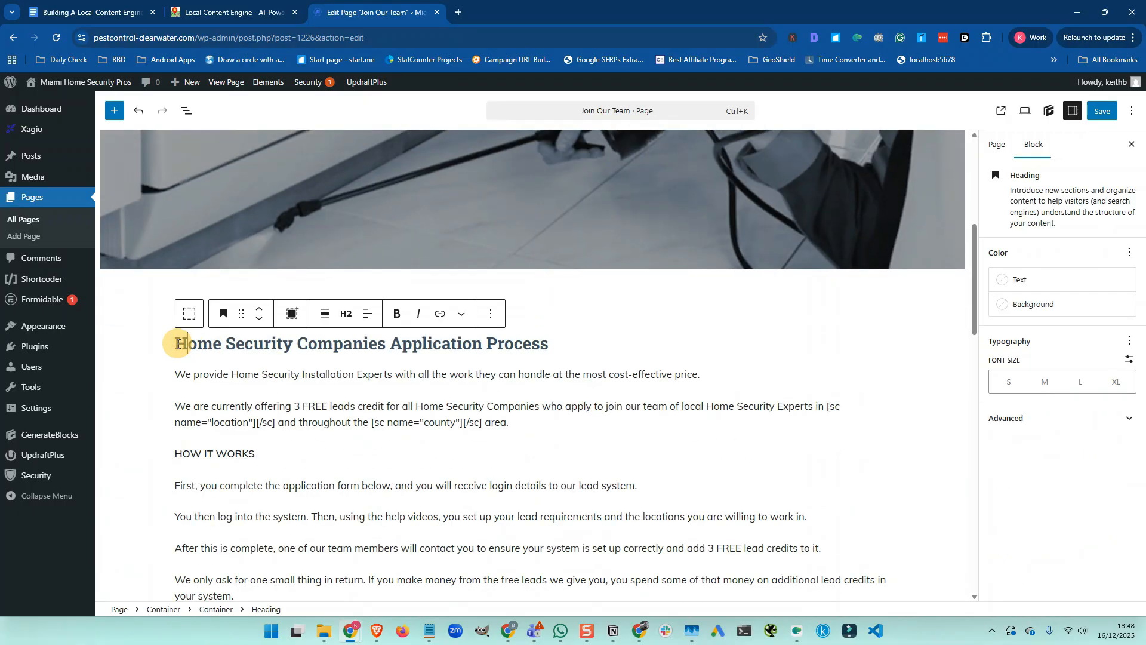
drag(176, 343, 292, 353)
text(Pest Contro)
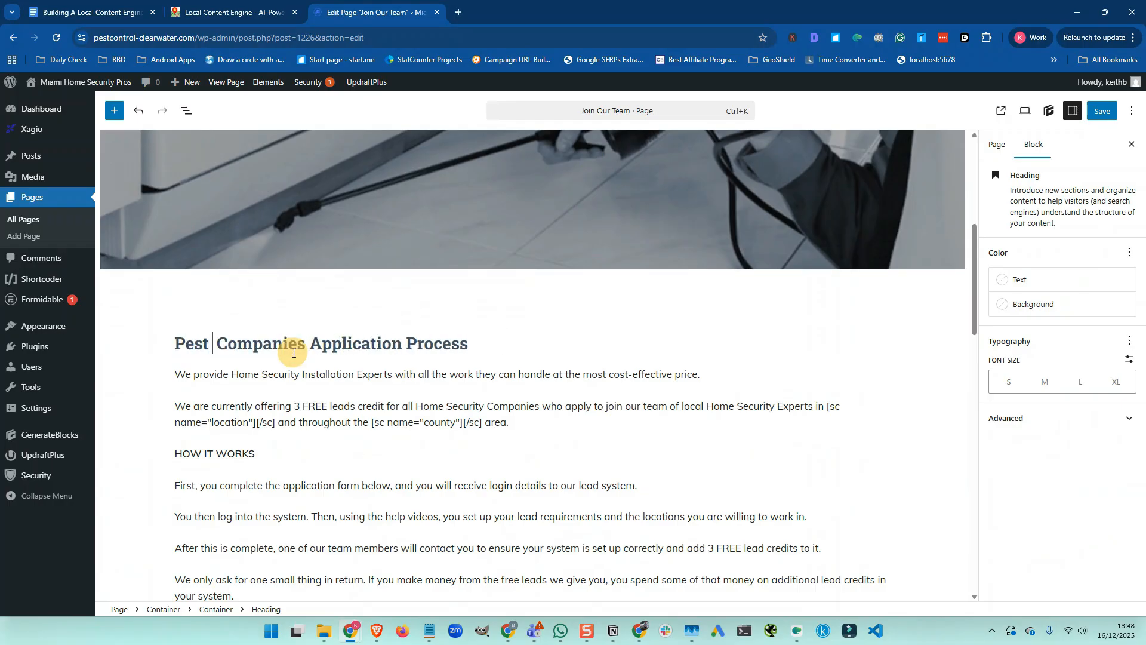
text(l)
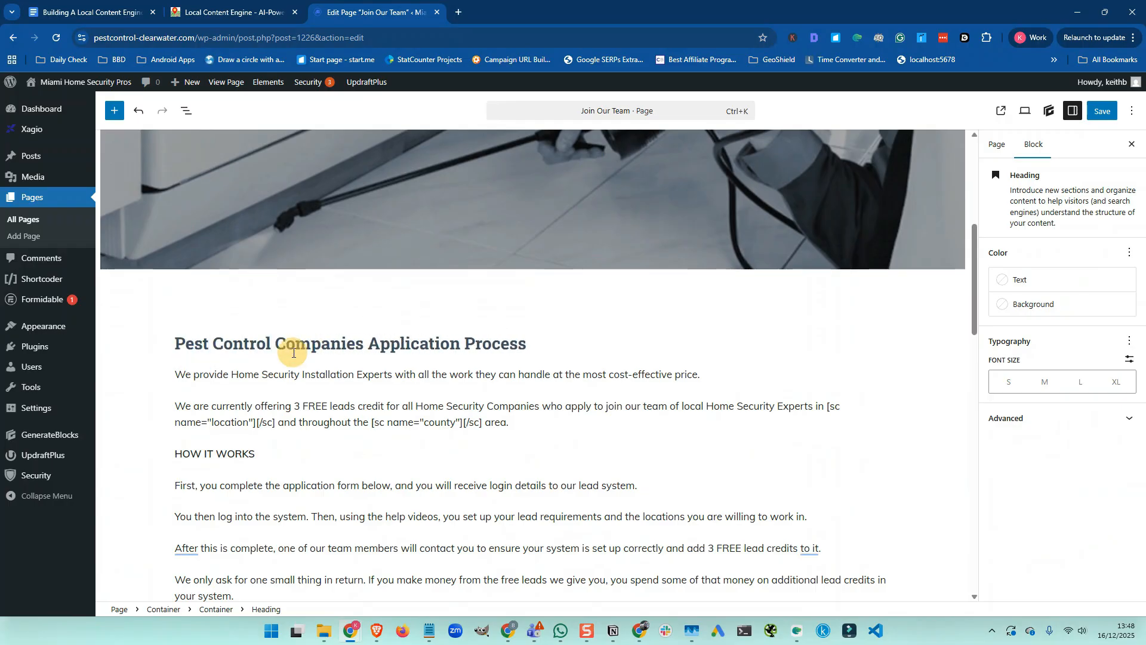
drag(231, 375, 393, 378)
text(pest )
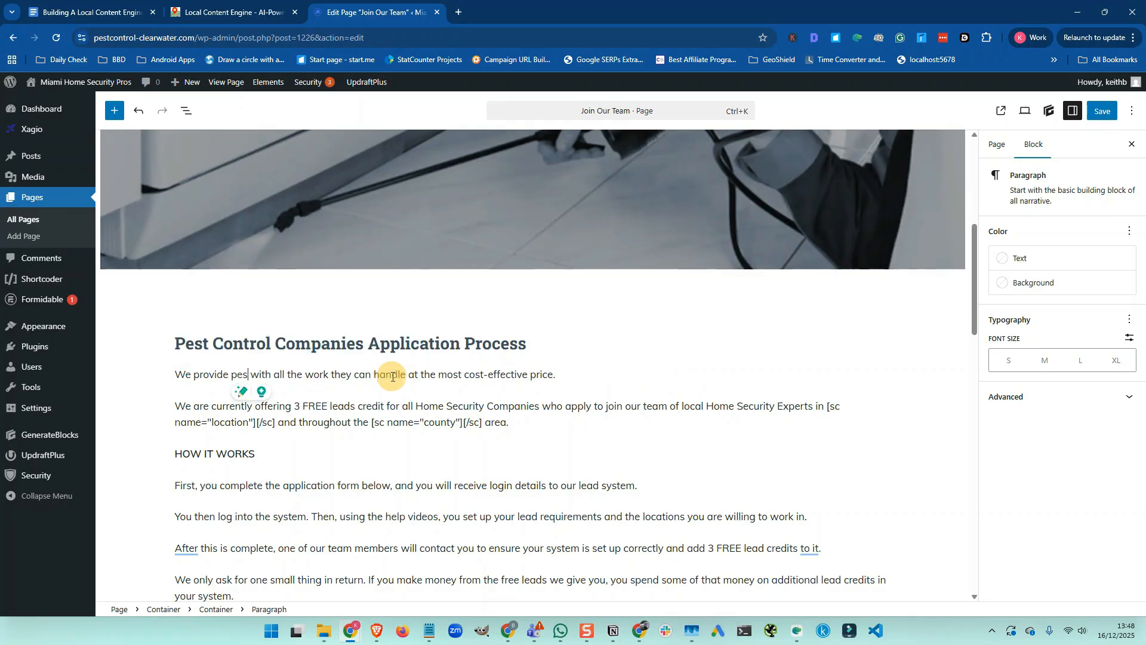
text(Control Ex)
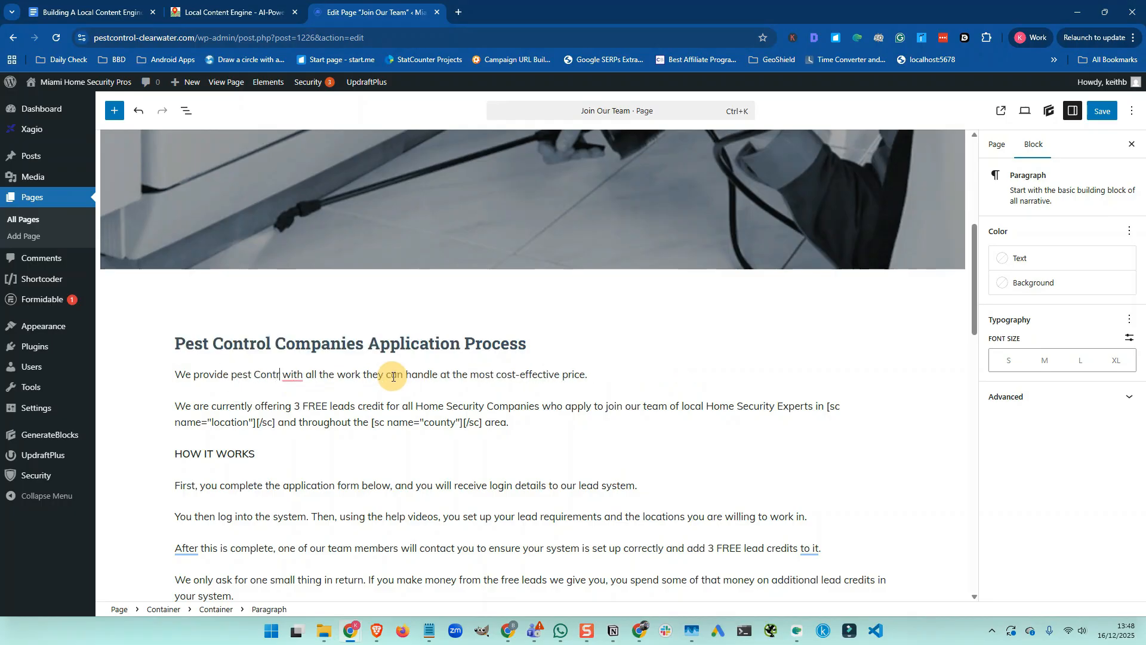
text(terminar)
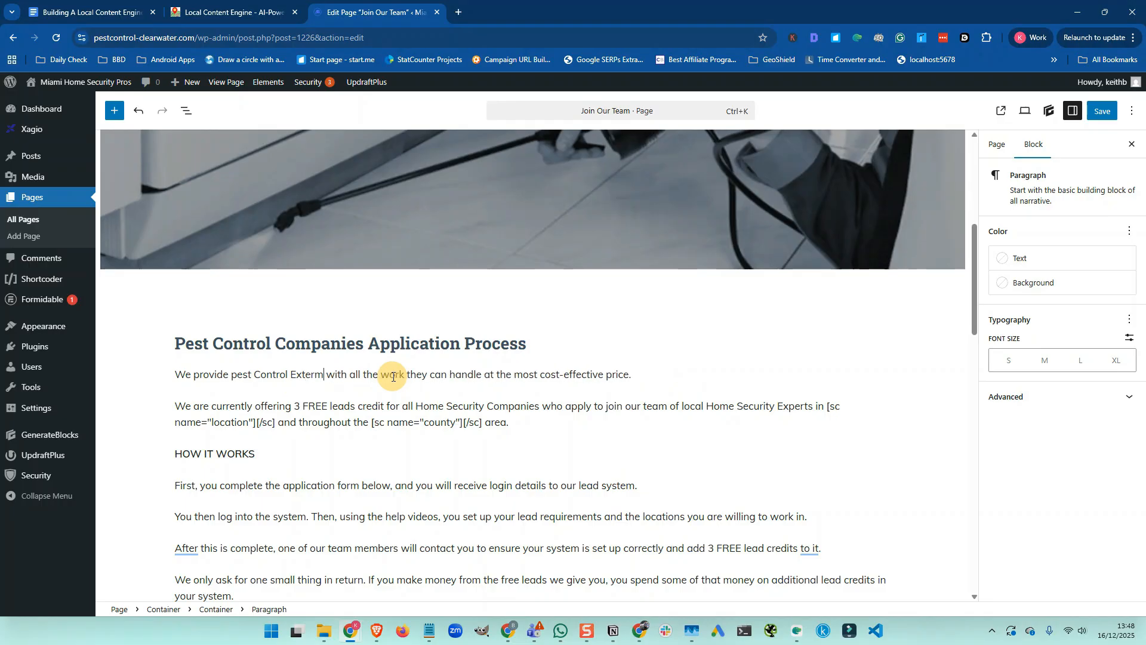
key(BackSpace)
text(tors)
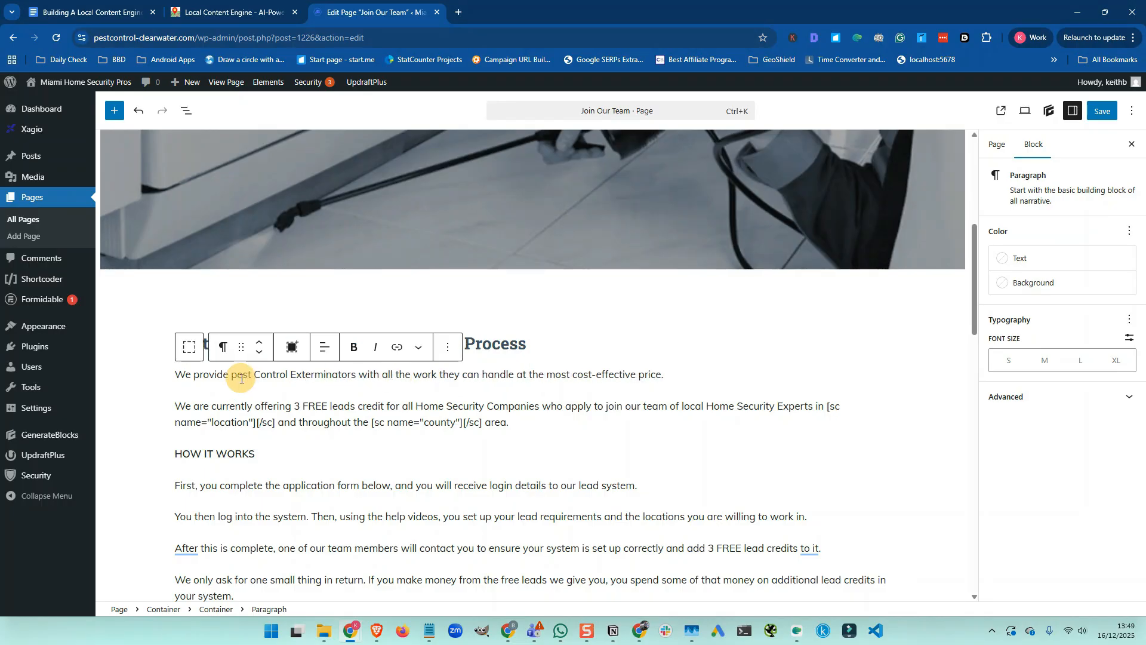
click(238, 376)
key(BackSpace)
text(P)
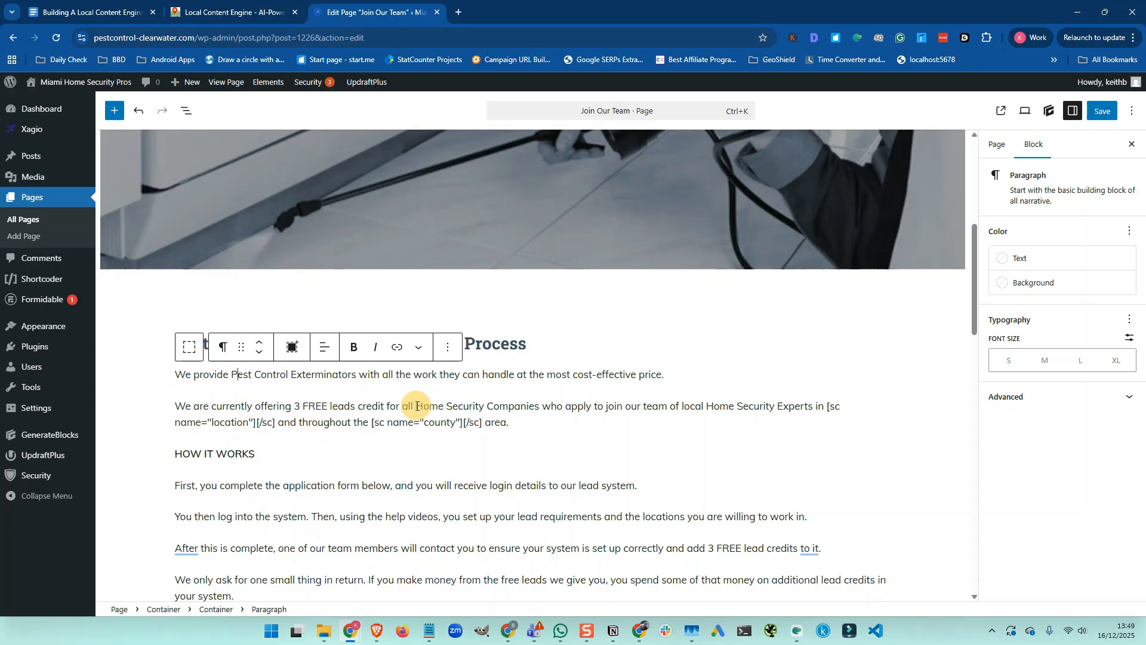
Replace both Home Security mentions in the second paragraph with Pest Control, then save the page
drag(416, 407, 484, 407)
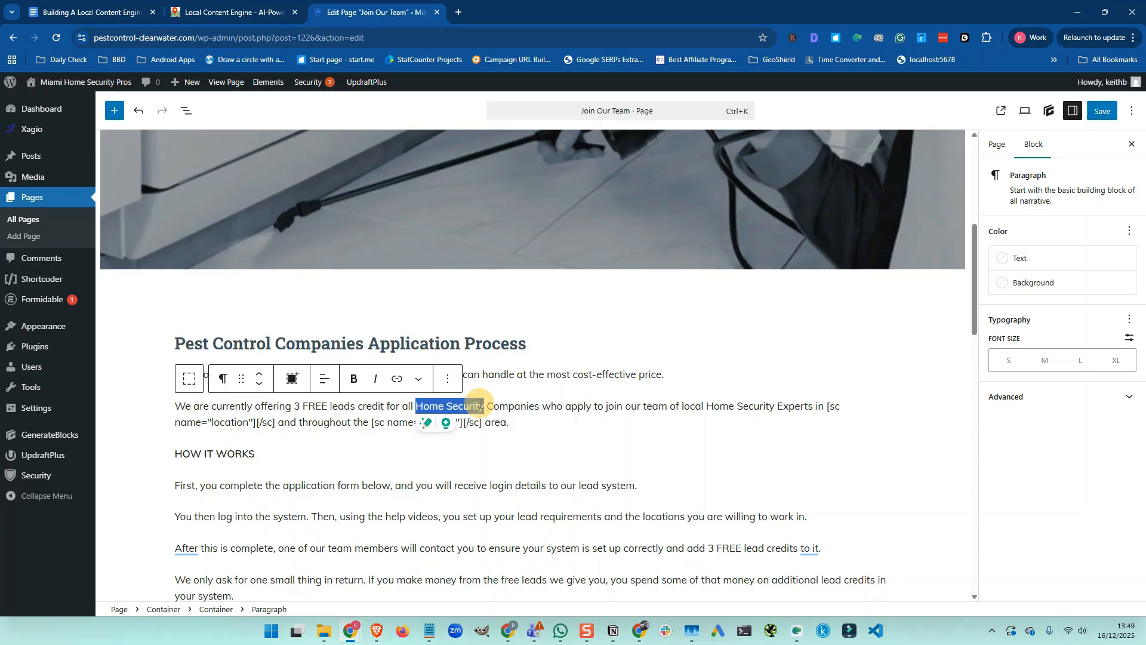
text(Pest Control)
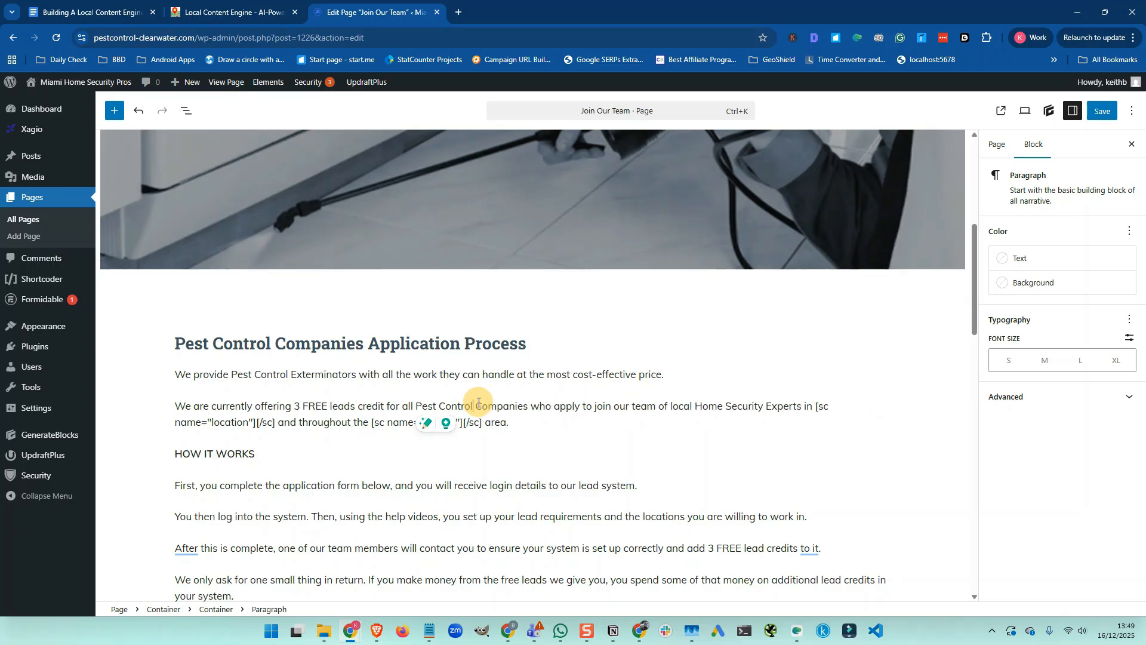
click(696, 405)
drag(696, 405, 762, 406)
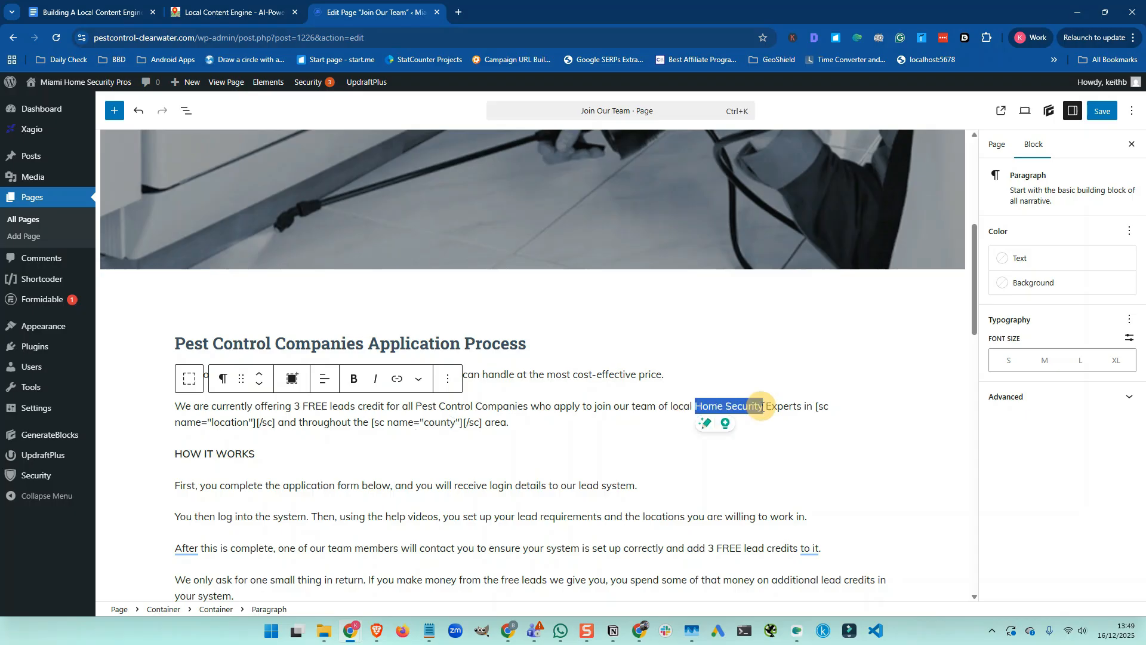
text(Pest Control)
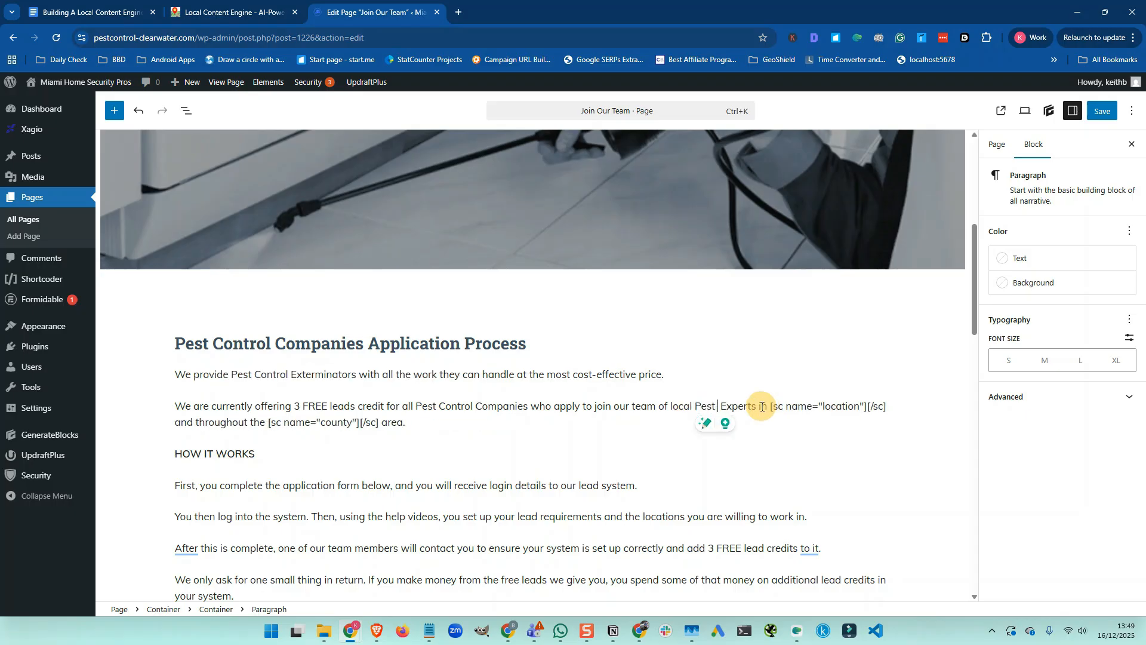
text(l)
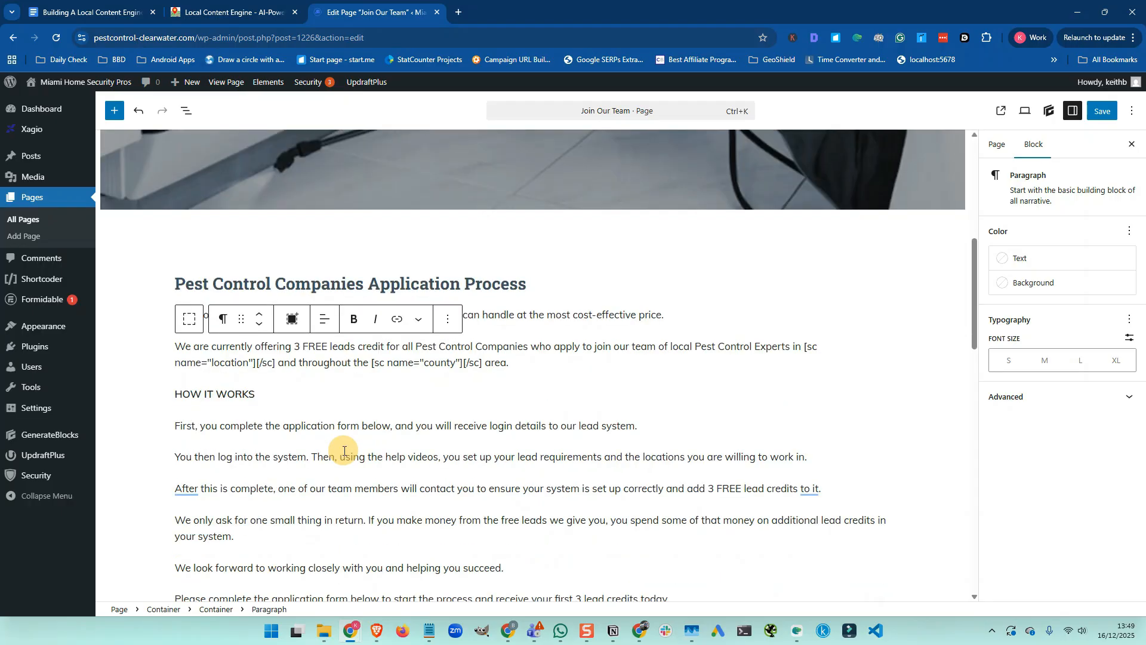
scroll(344, 451, down, 1)
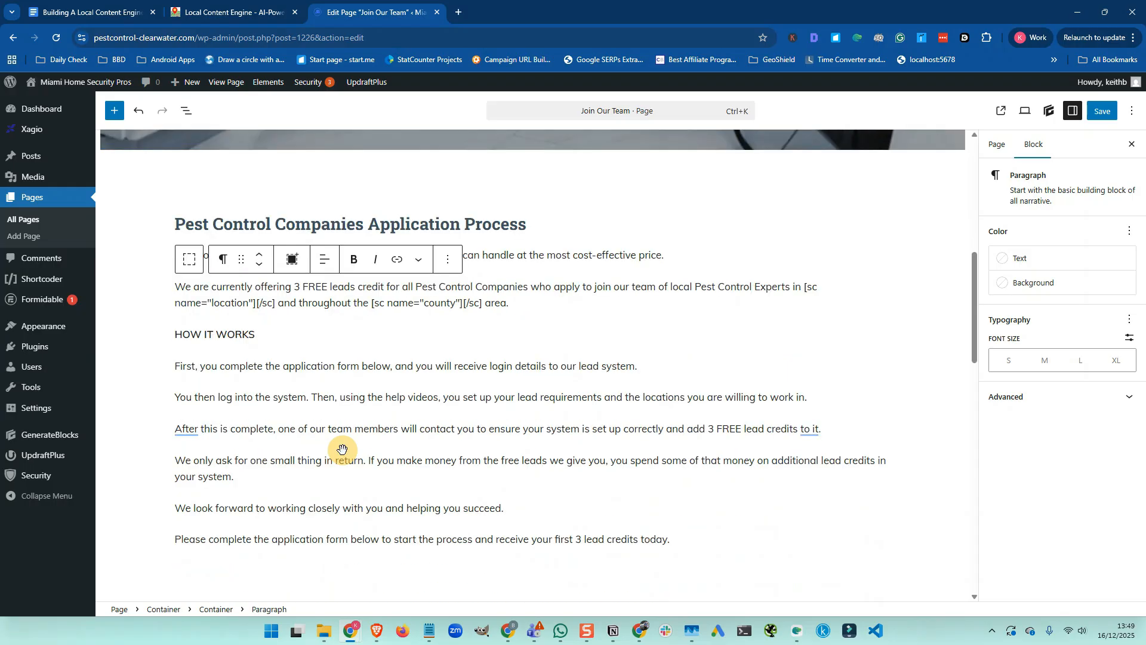
scroll(340, 450, down, 3)
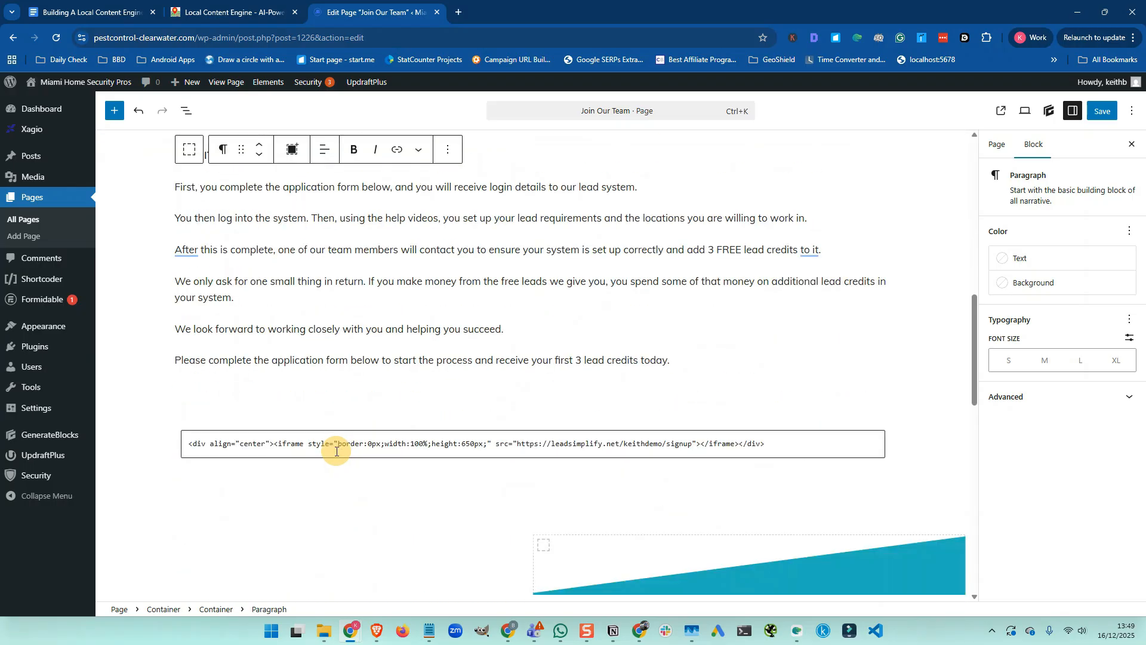
scroll(333, 451, down, 2)
scroll(331, 451, up, 4)
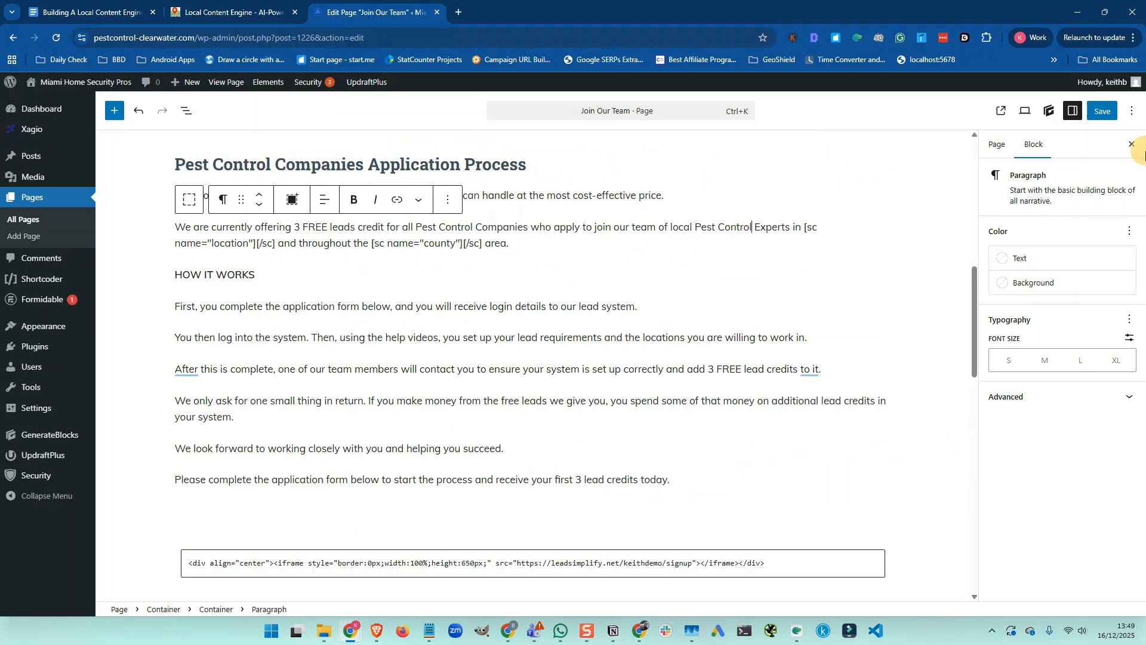
click(1102, 110)
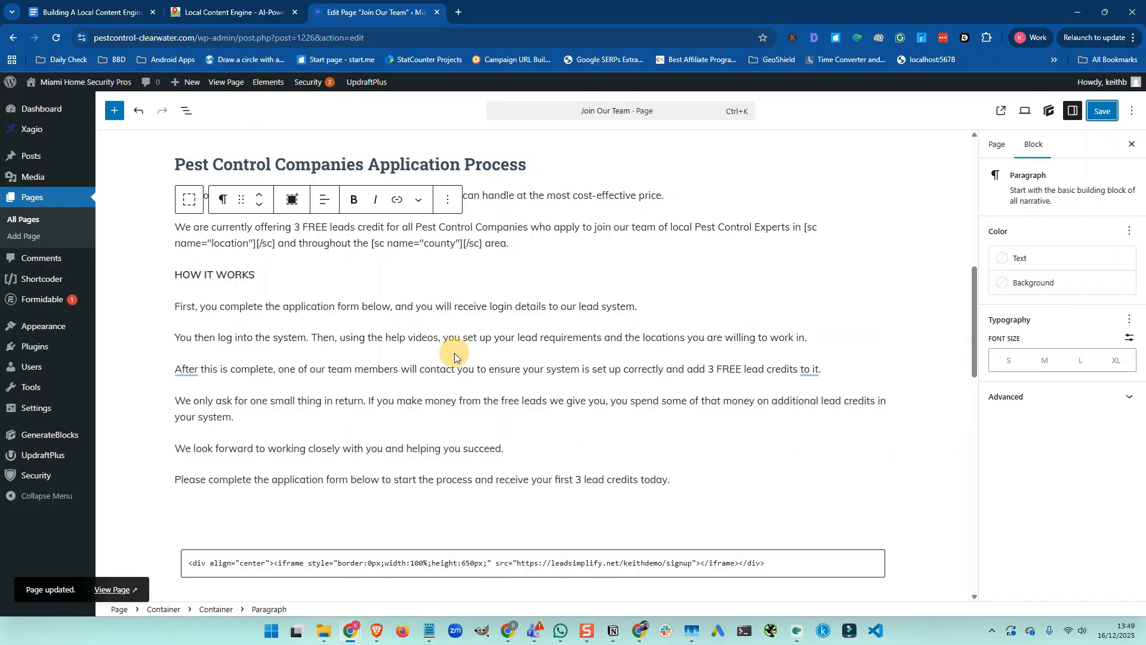
scroll(457, 347, up, 6)
scroll(454, 351, up, 2)
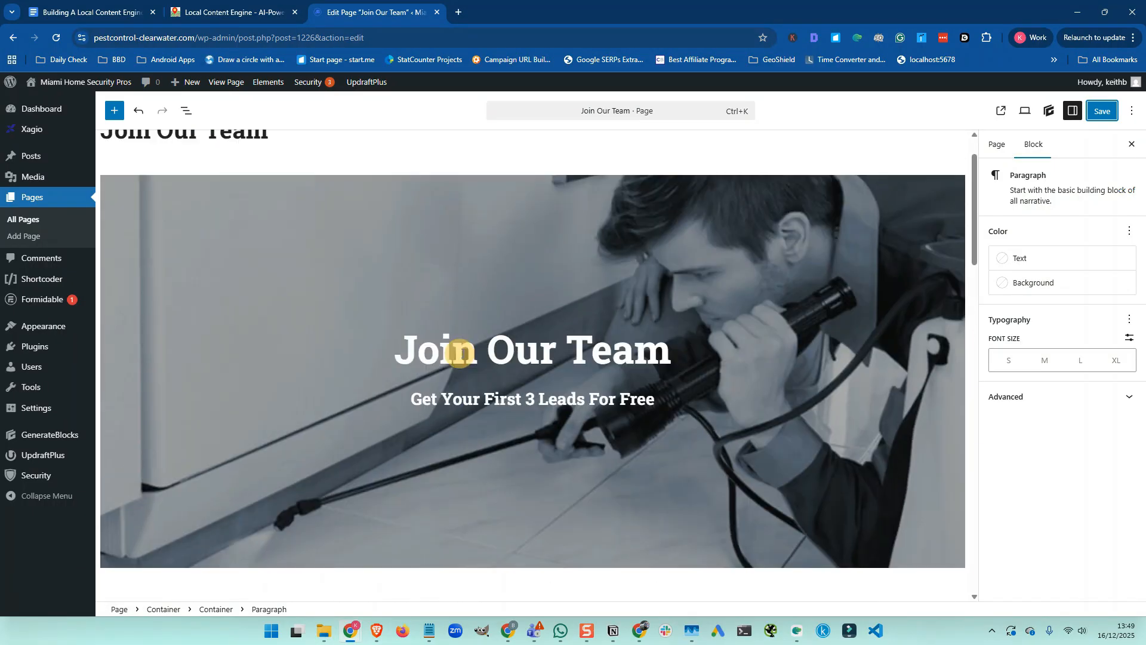
click(95, 17)
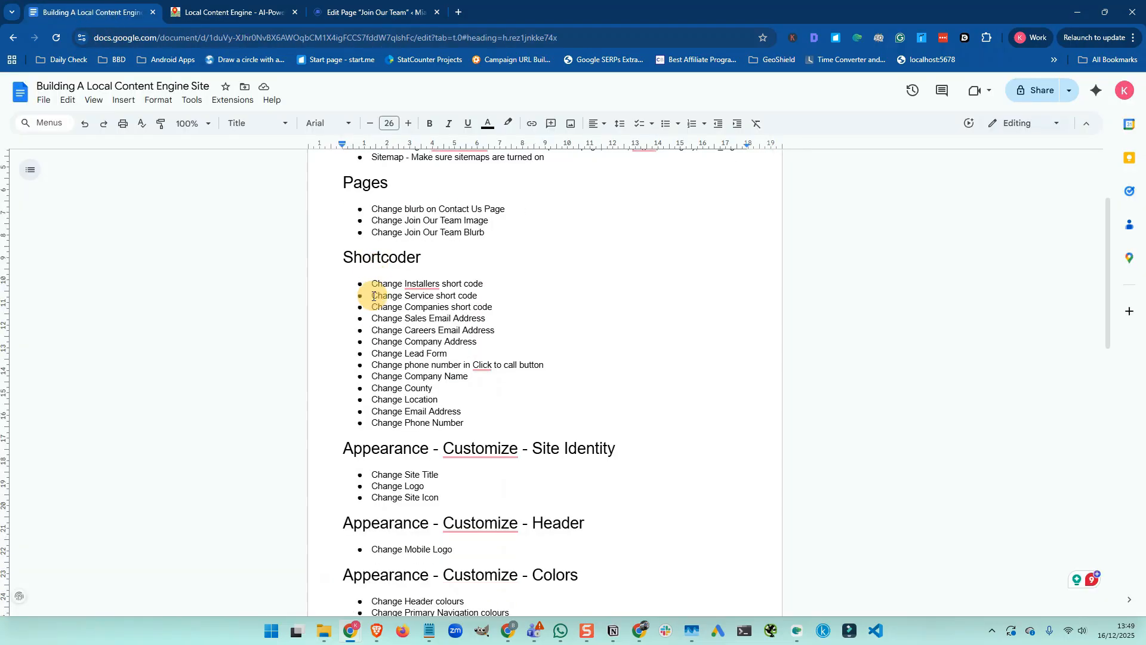
scroll(373, 296, down, 1)
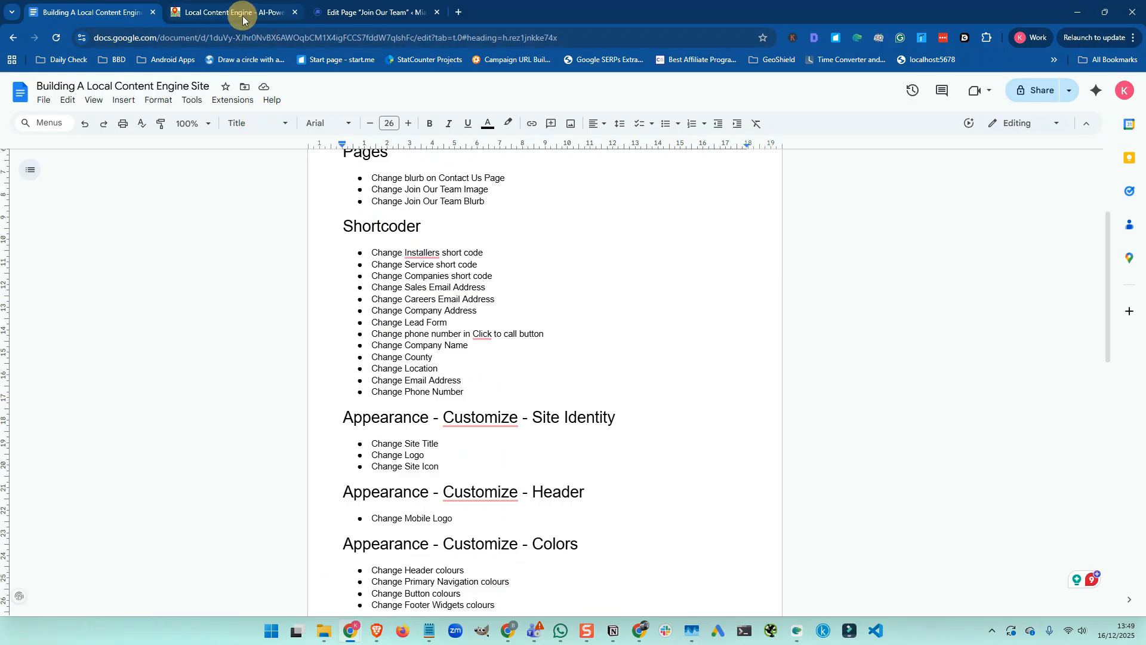
click(356, 13)
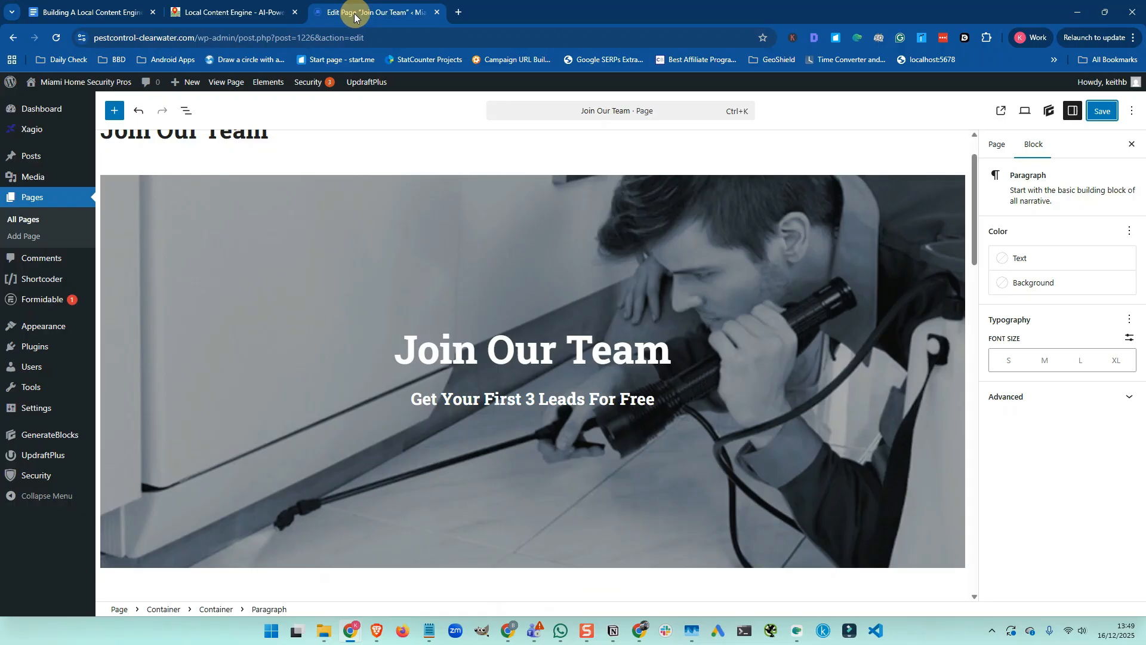
scroll(399, 281, down, 2)
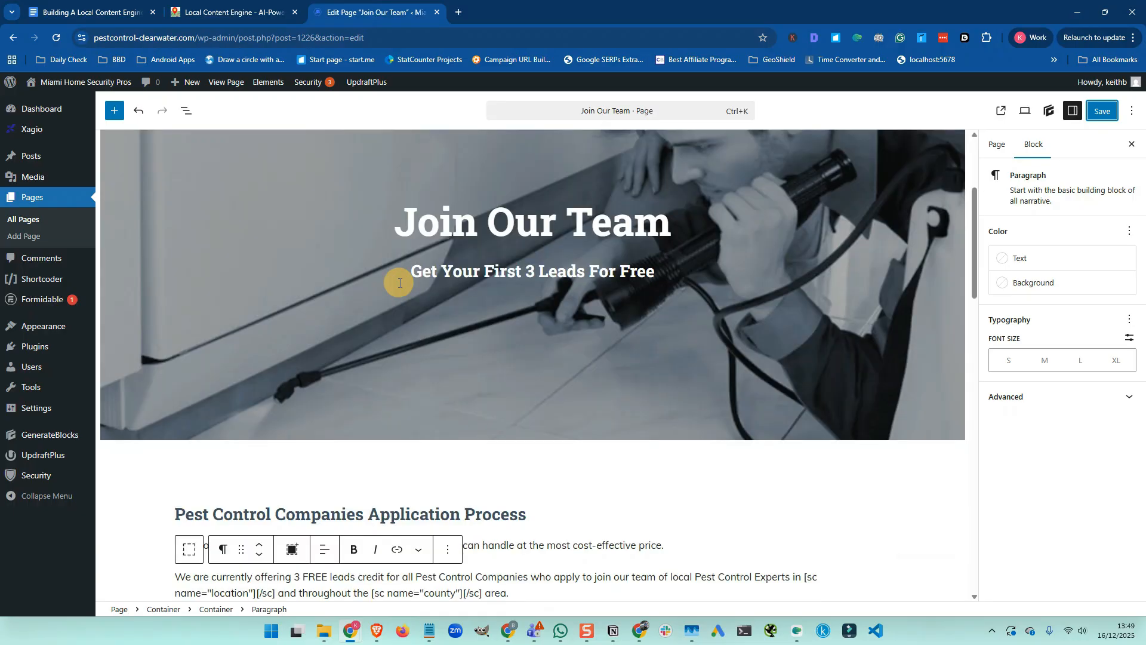
scroll(400, 284, up, 1)
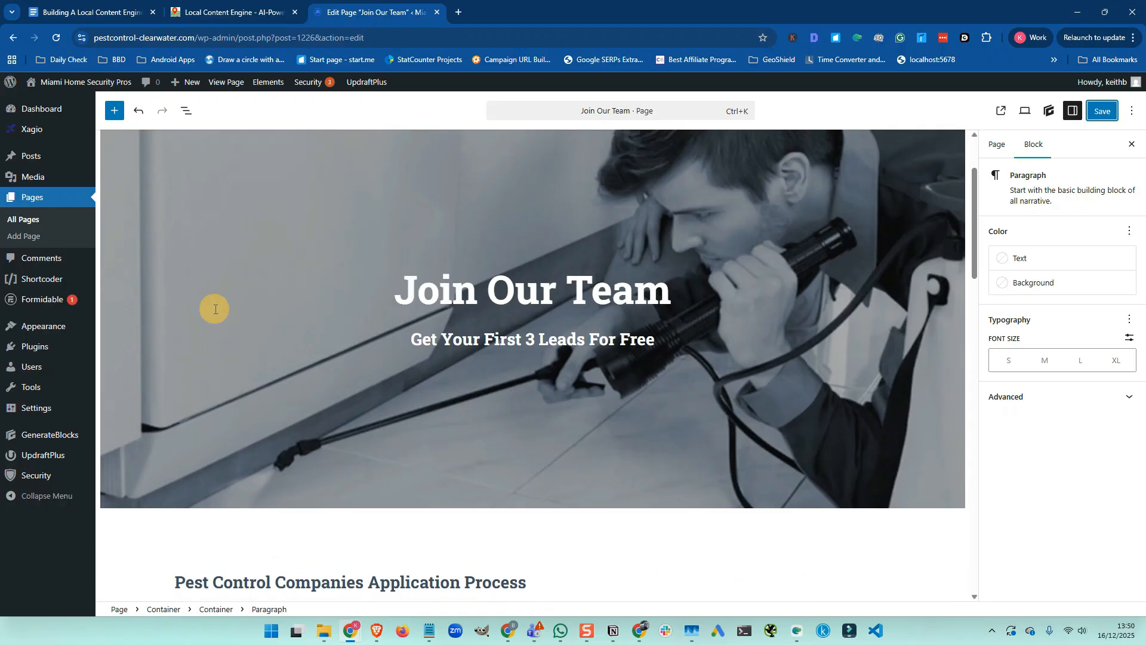
Open the Careers Email shortcode and copy pestcontrol-clearwater from the site address
click(39, 283)
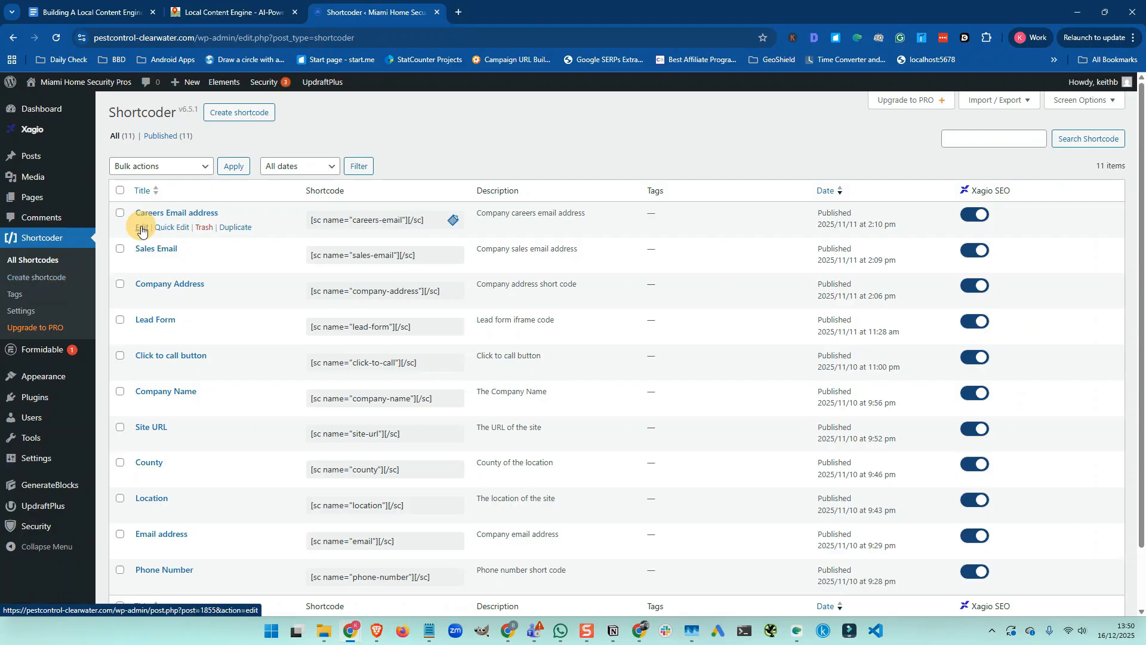
click(142, 228)
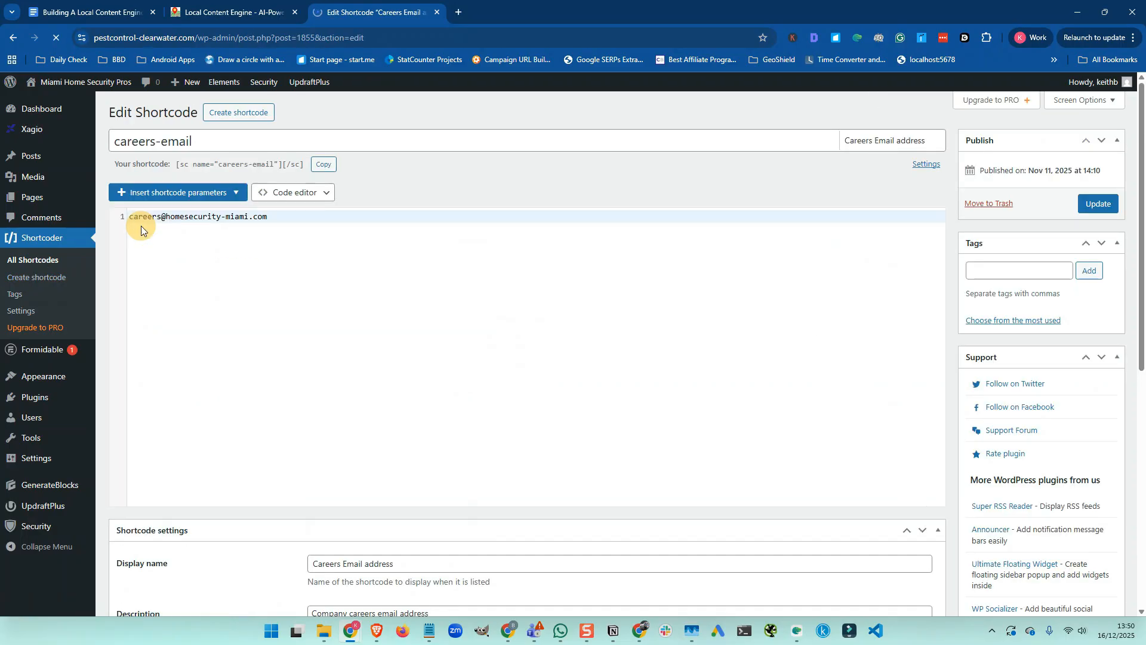
double_click(107, 37)
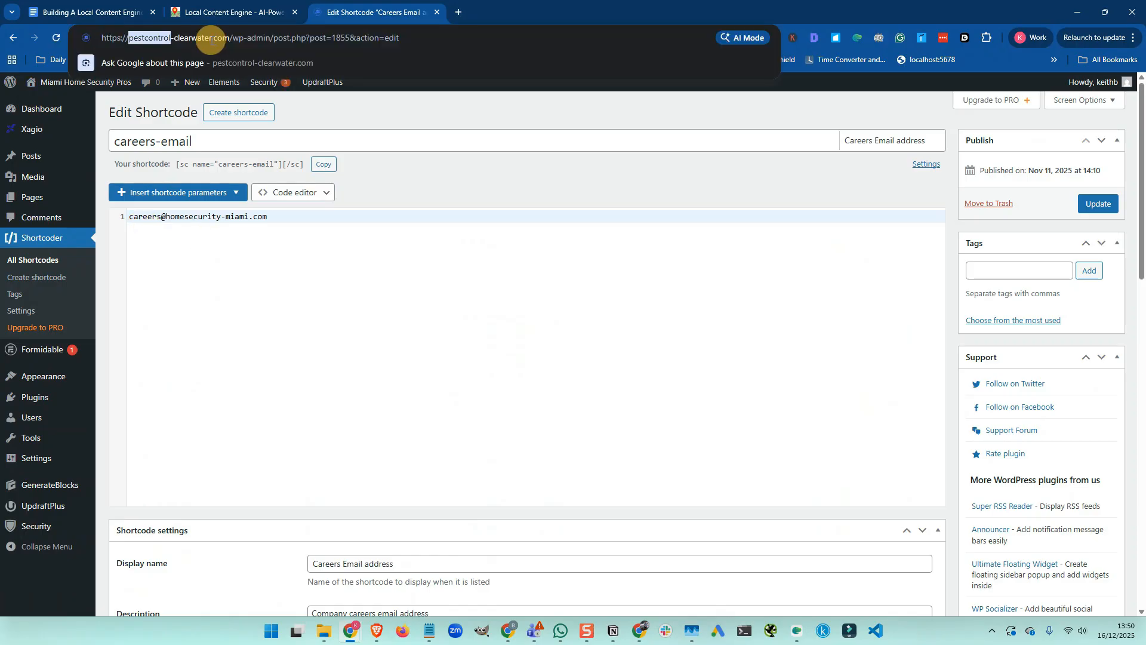
drag(214, 40, 213, 51)
key(ctrl+c)
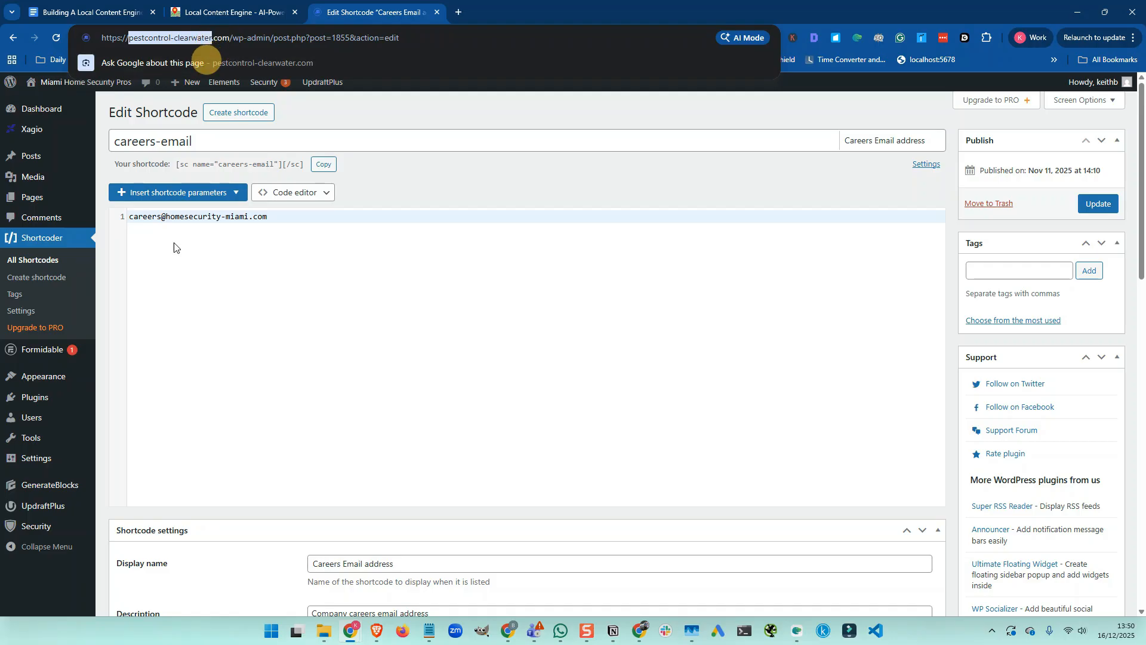
click(196, 216)
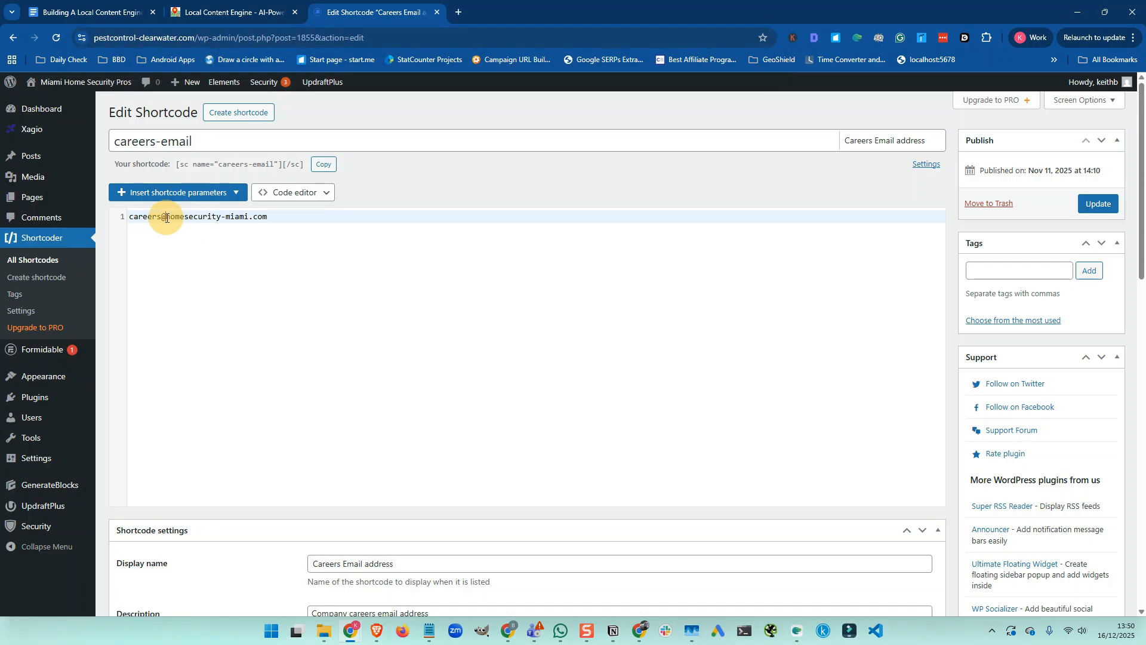
Paste pestcontrol-clearwater over homesecurity-miami in the careers e-mail address
drag(166, 218, 247, 222)
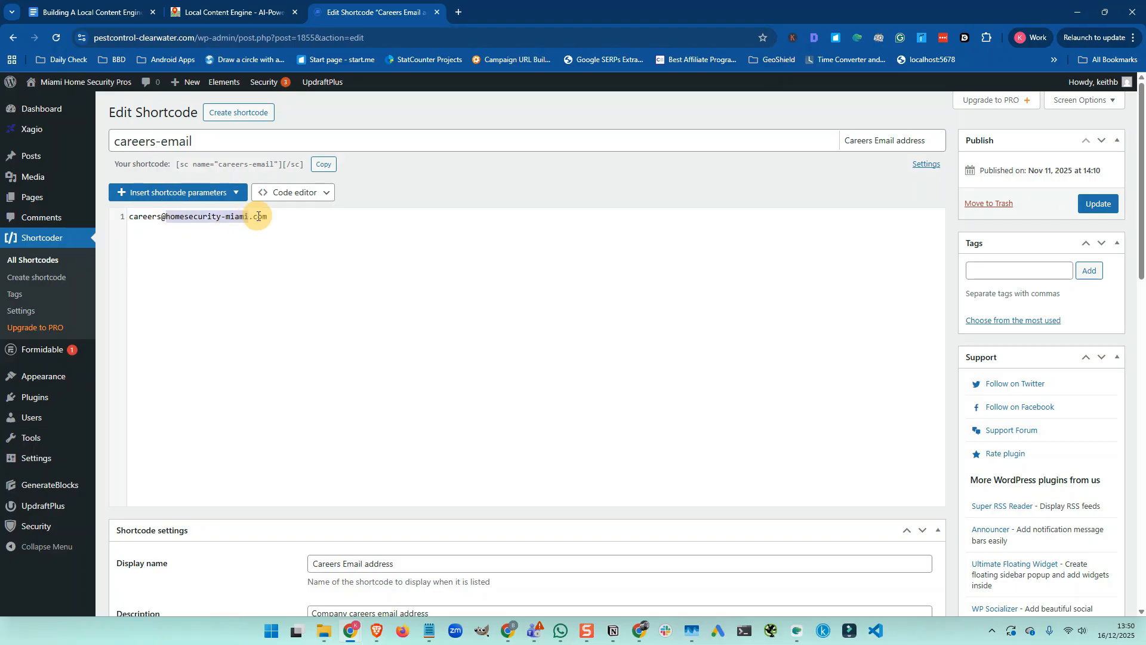
key(ctrl+v)
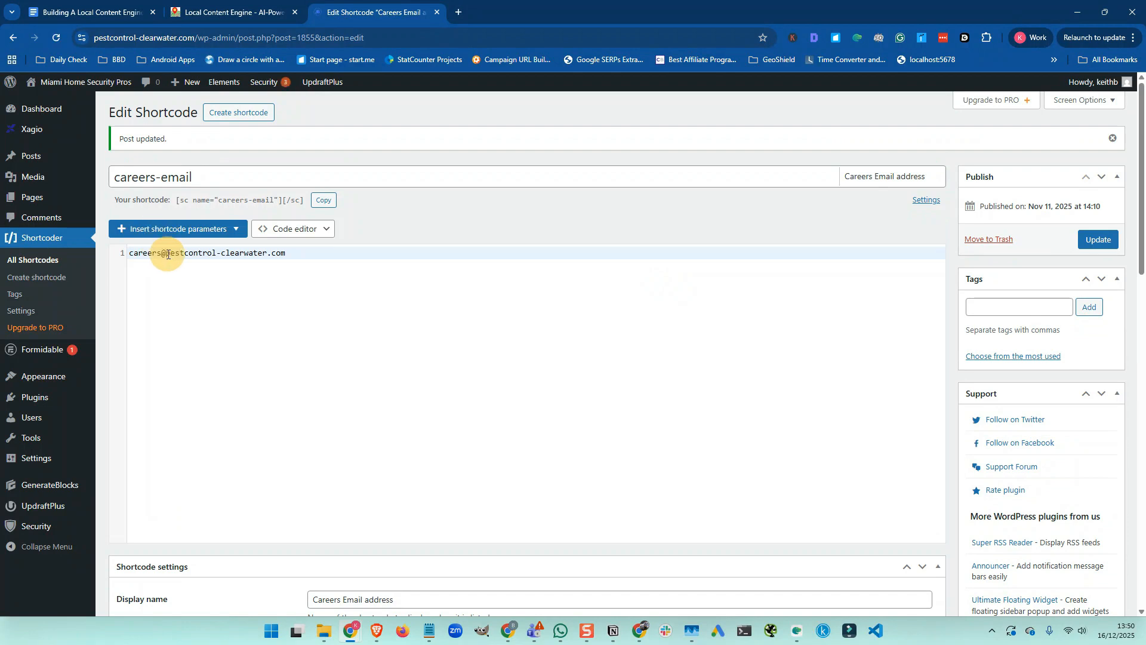
drag(166, 254, 262, 254)
key(ctrl+c)
click(47, 262)
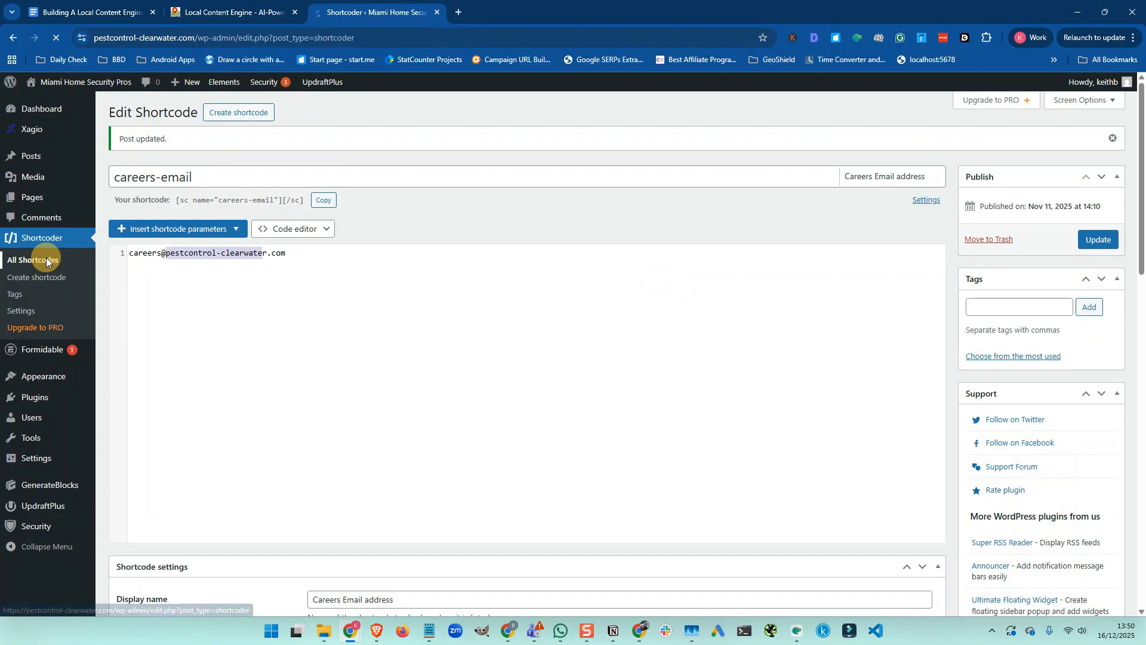
Swap homesecurity-miami for pestcontrol-clearwater in the Sales Email shortcode and update it
click(142, 264)
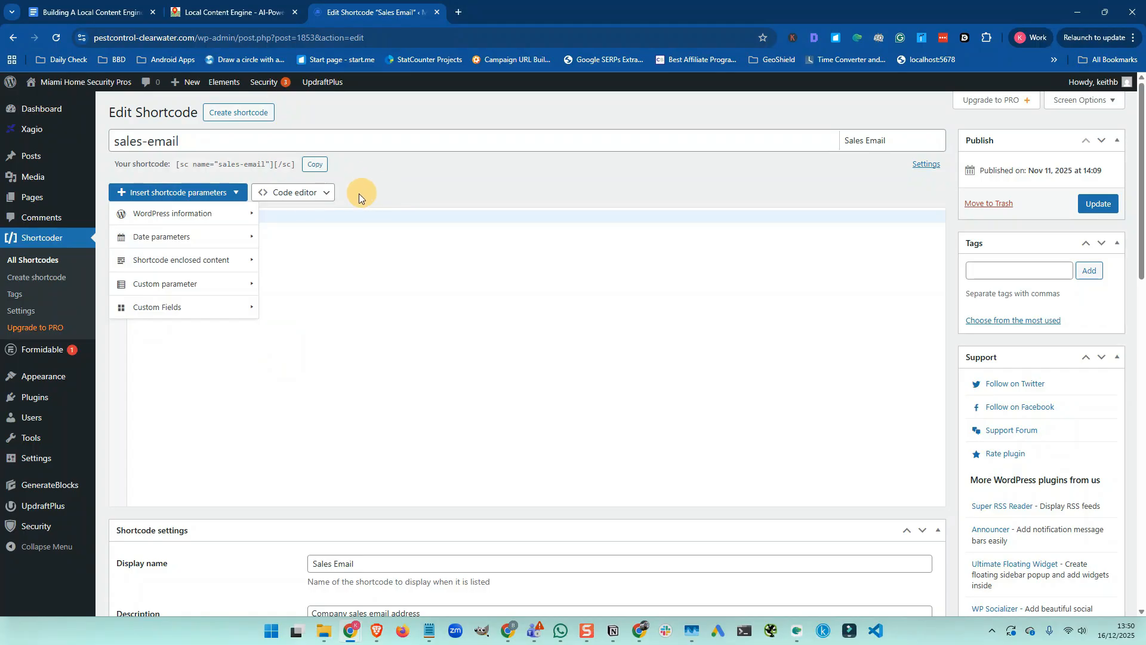
click(233, 194)
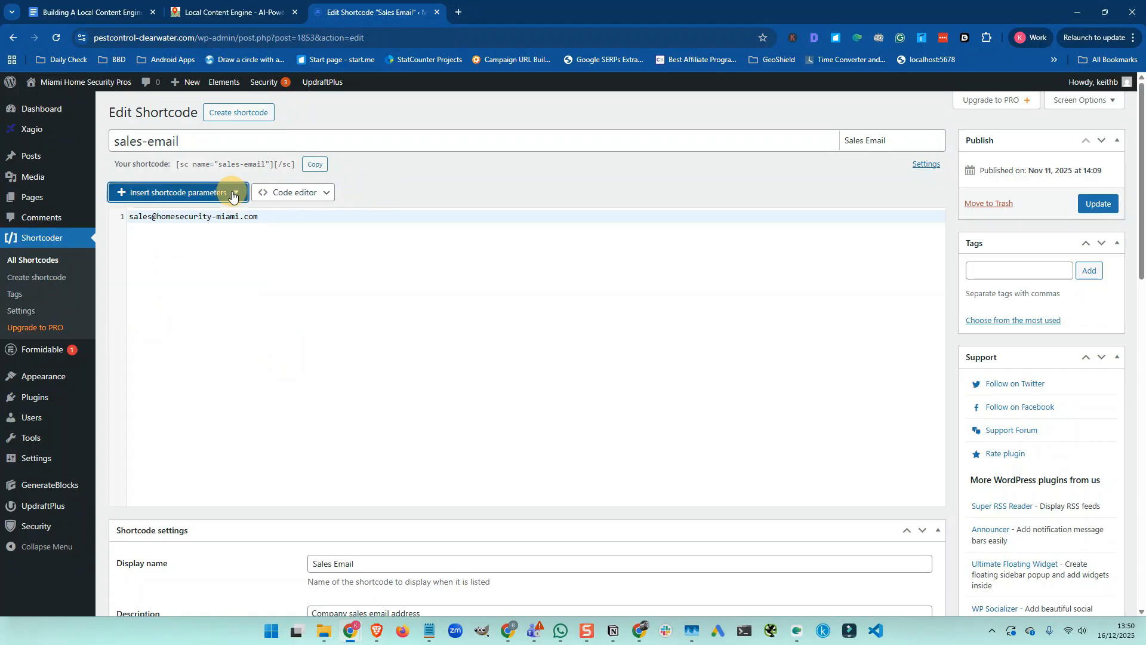
click(157, 216)
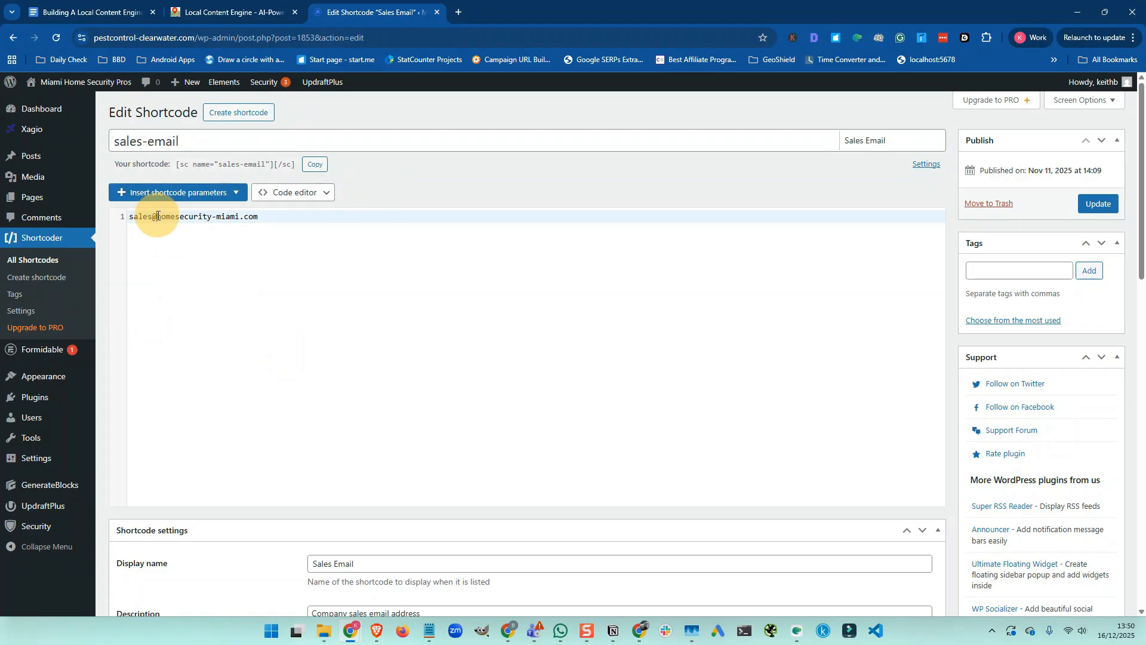
drag(157, 216, 241, 217)
key(ctrl+v)
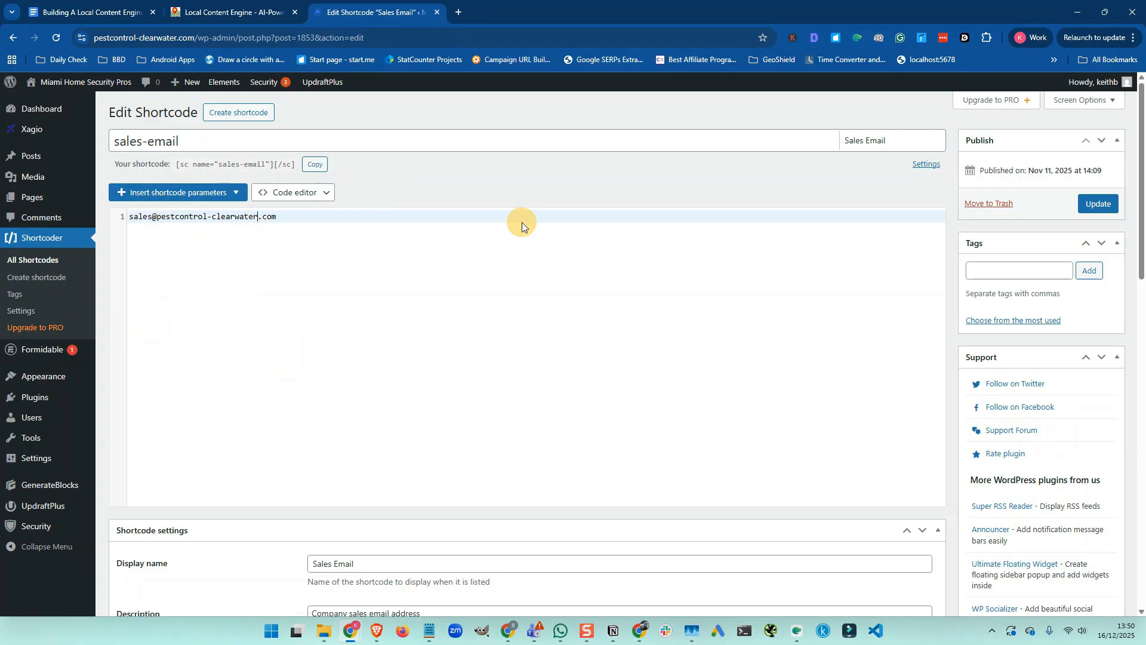
click(1099, 206)
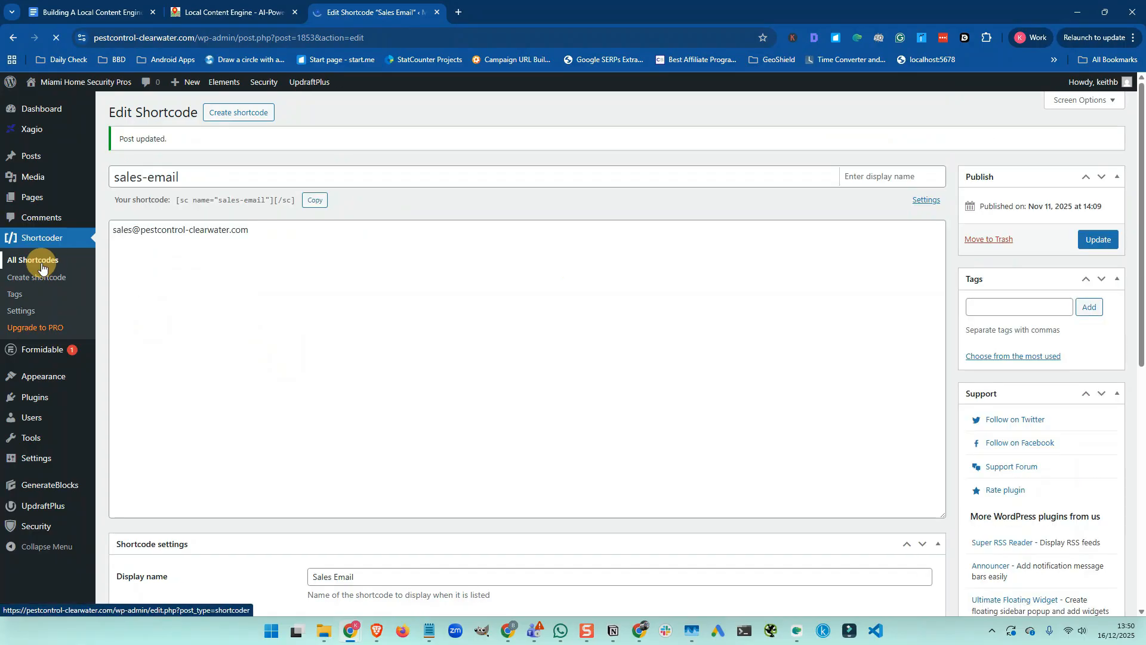
click(41, 268)
mouse_move(134, 292)
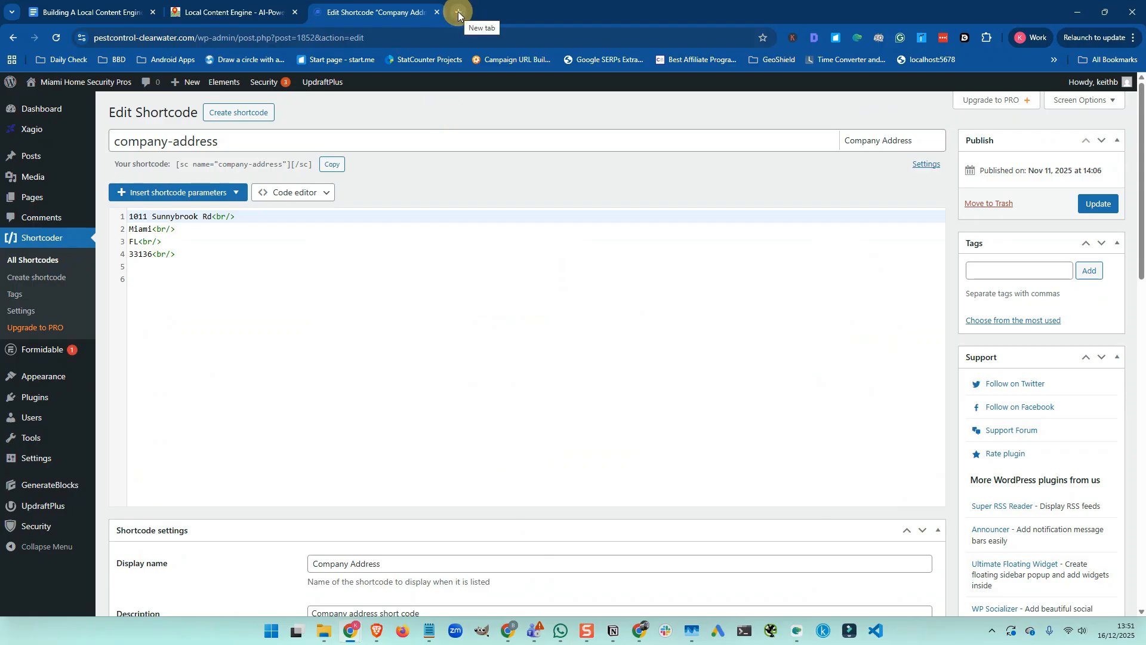
Log in to the old site's /wp-admin with the admin username and password
mouse_move(30, 190)
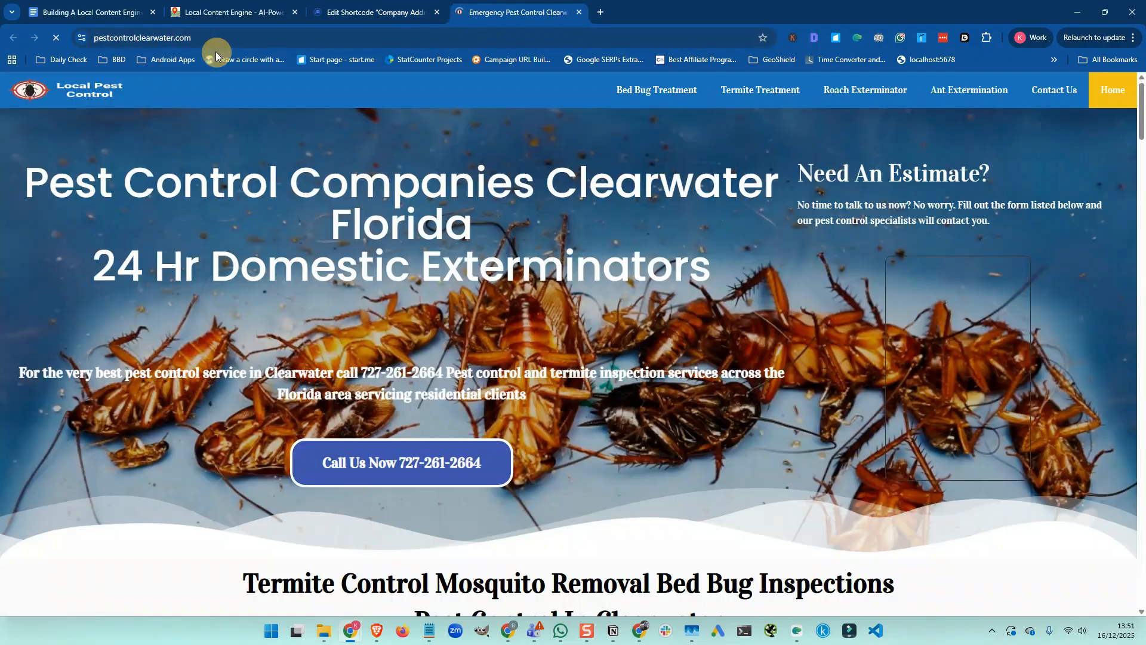
click(265, 38)
text(/wp-admi)
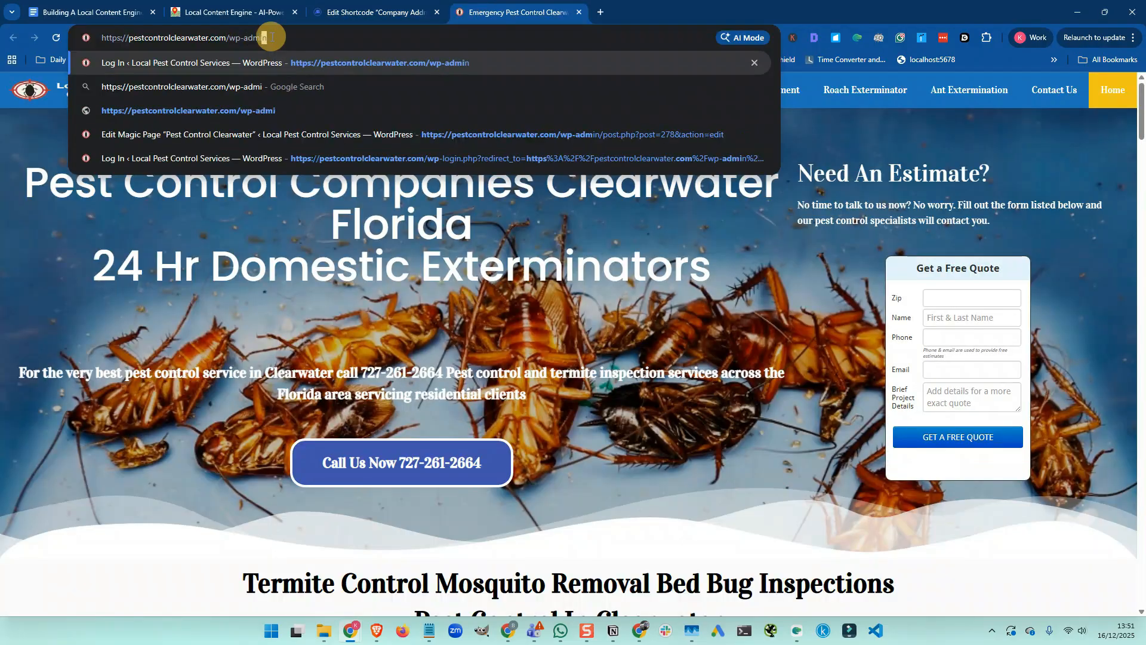
key(Return)
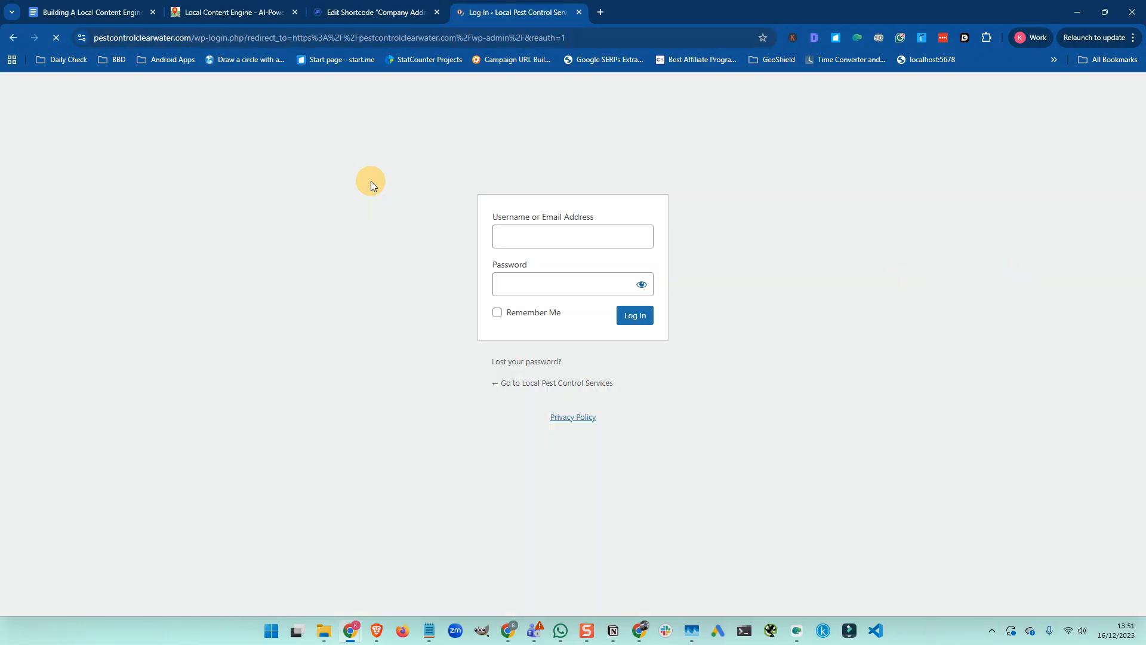
text(keithb)
key(Tab)
text(*******)
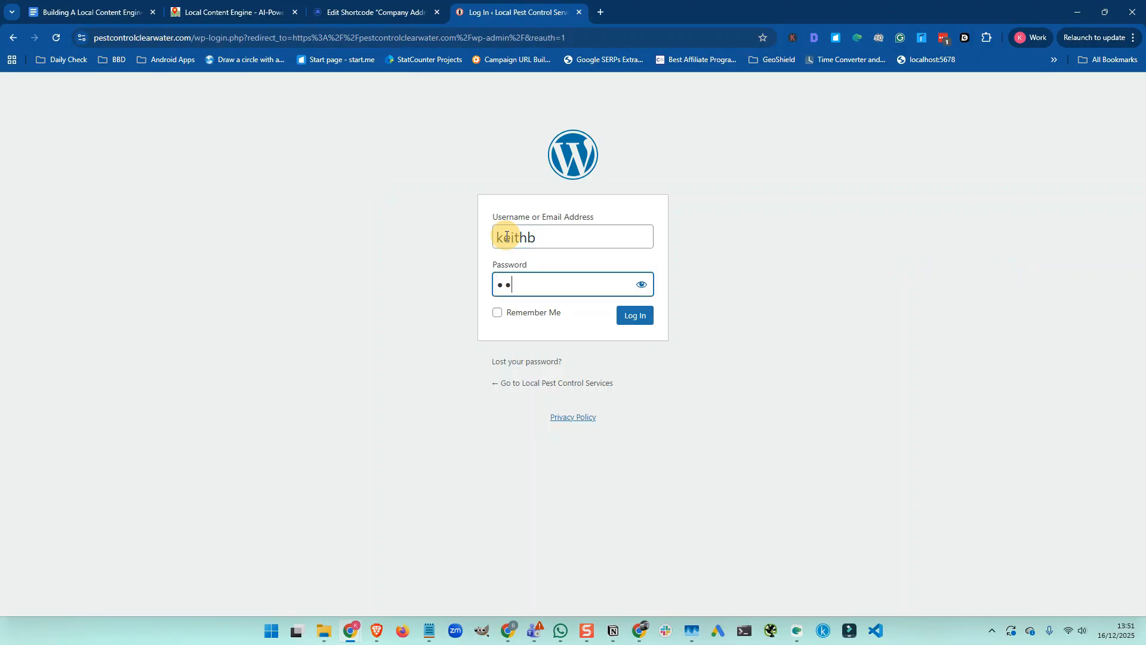
text(***)
key(Return)
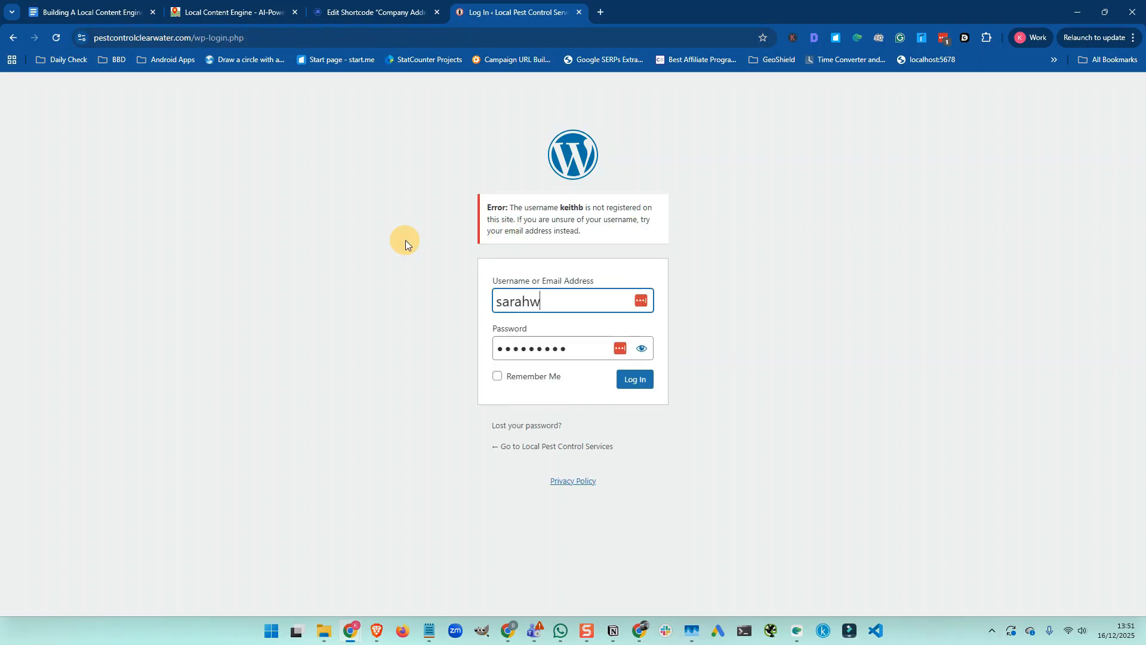
click(636, 383)
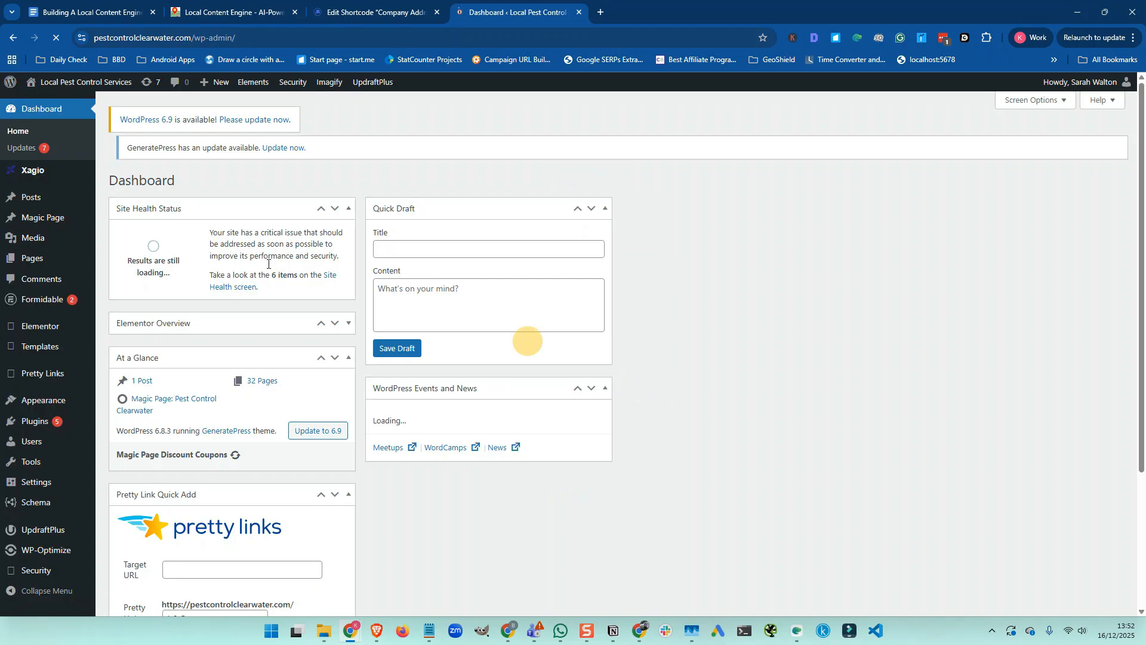
click(48, 223)
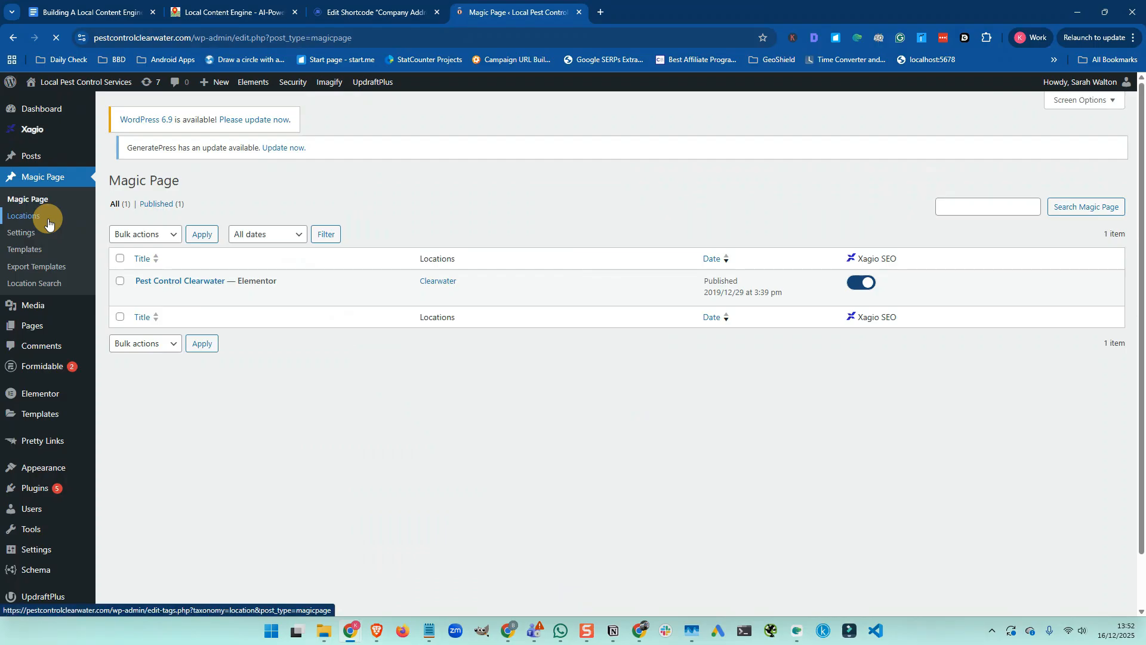
click(142, 306)
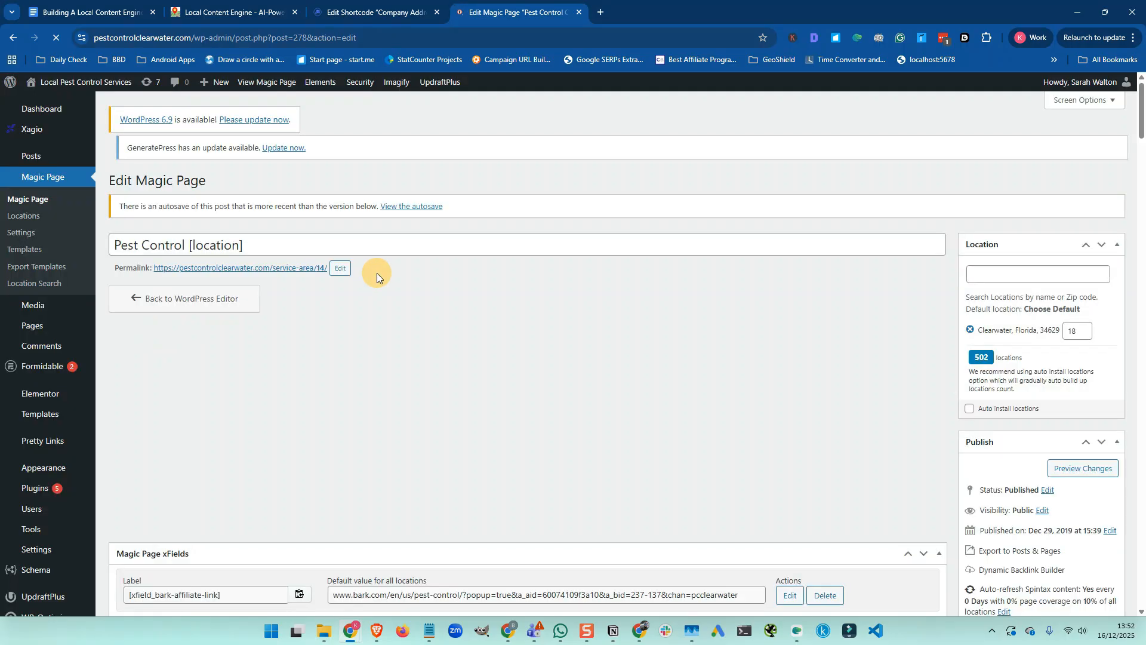
scroll(377, 273, down, 14)
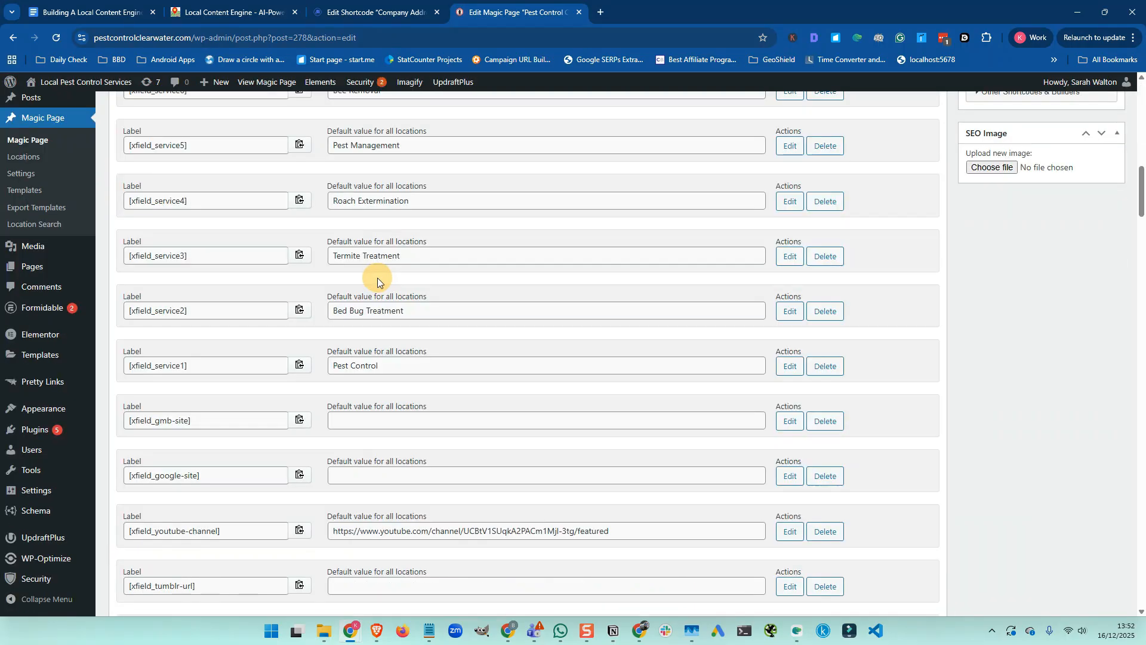
scroll(378, 280, up, 5)
scroll(377, 279, down, 11)
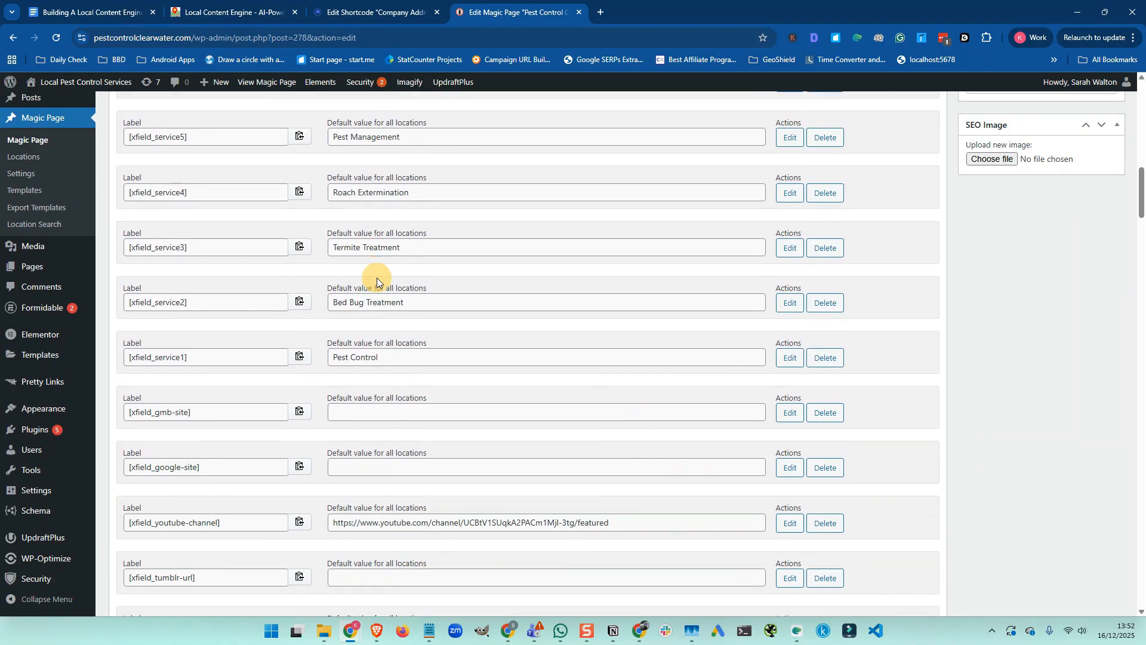
scroll(377, 278, down, 8)
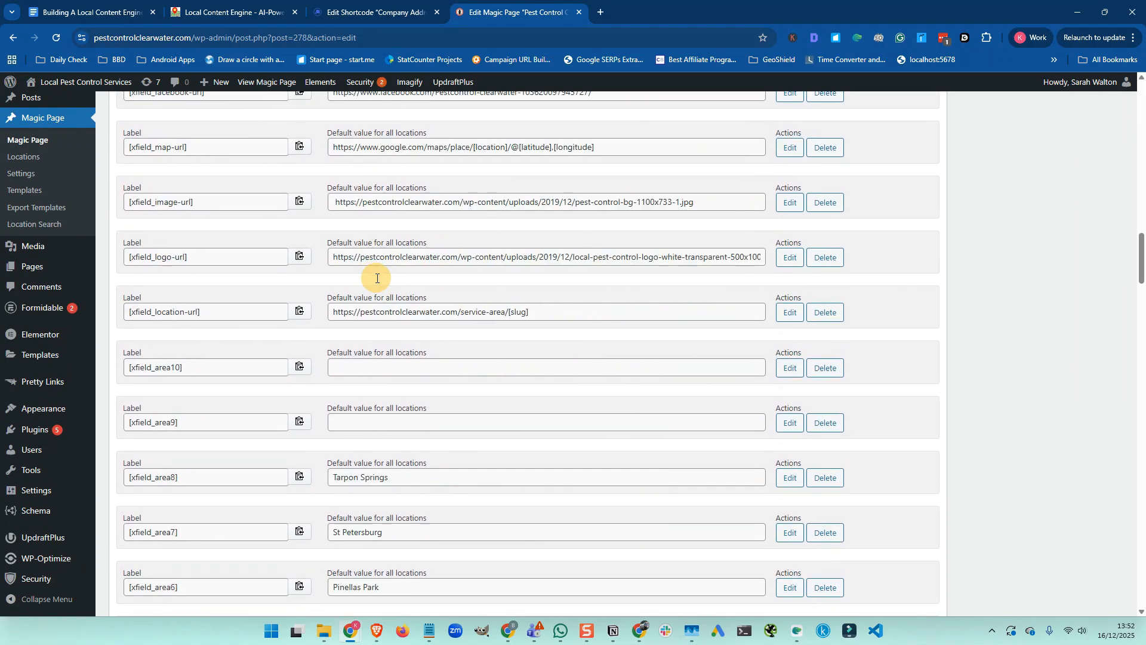
scroll(376, 278, down, 7)
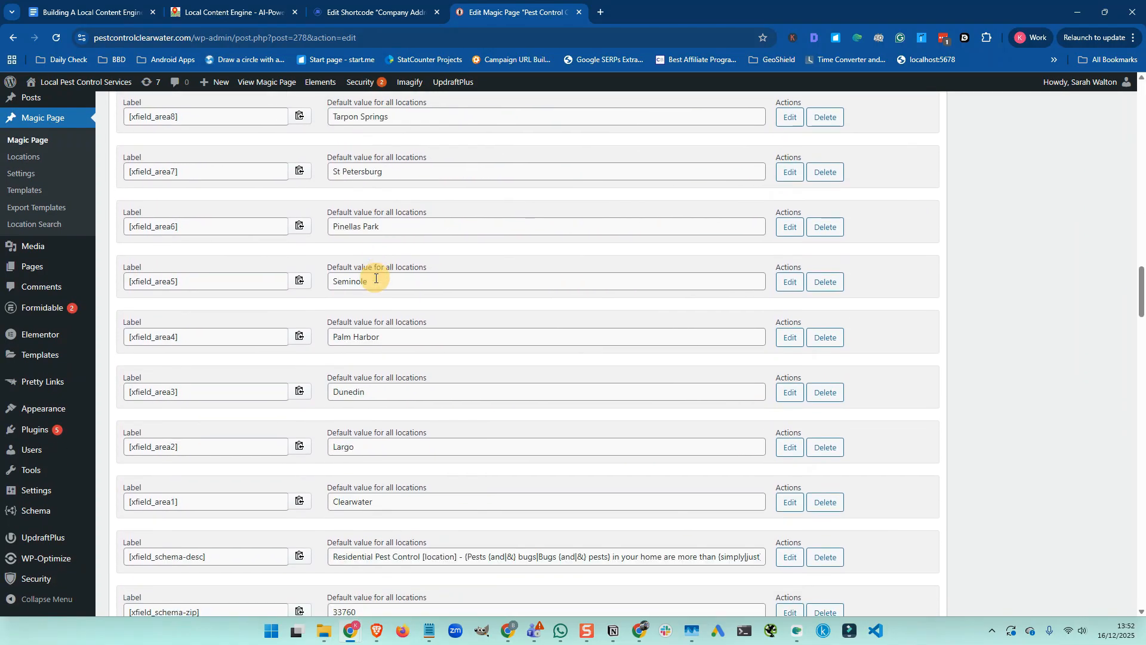
scroll(375, 278, down, 3)
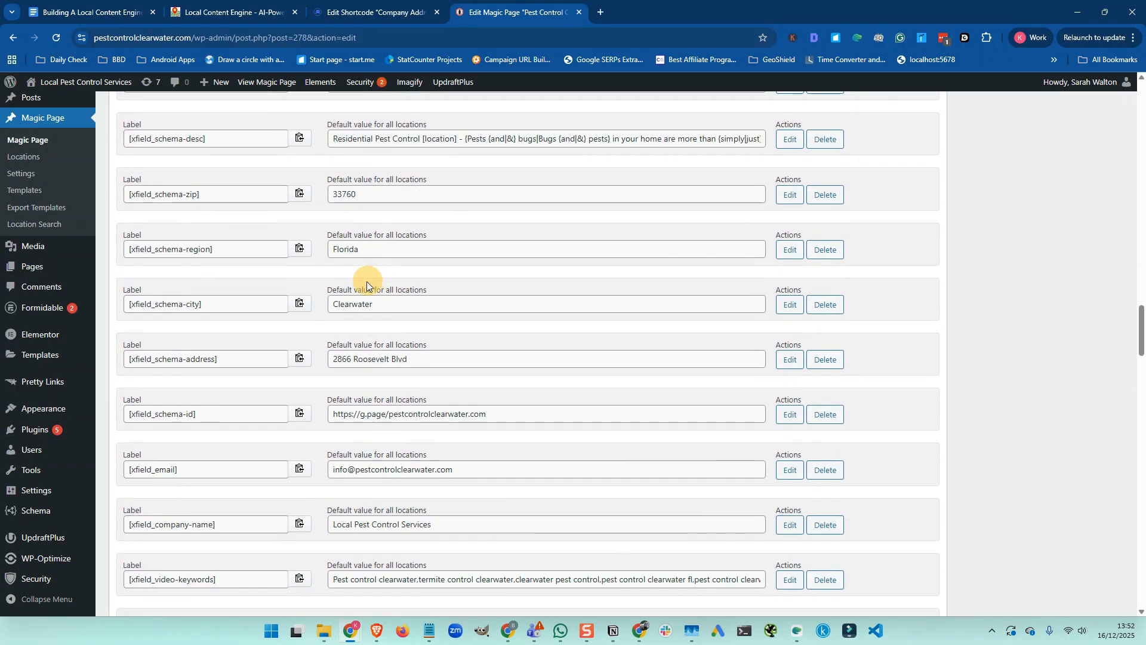
triple_click(356, 359)
key(ctrl+c)
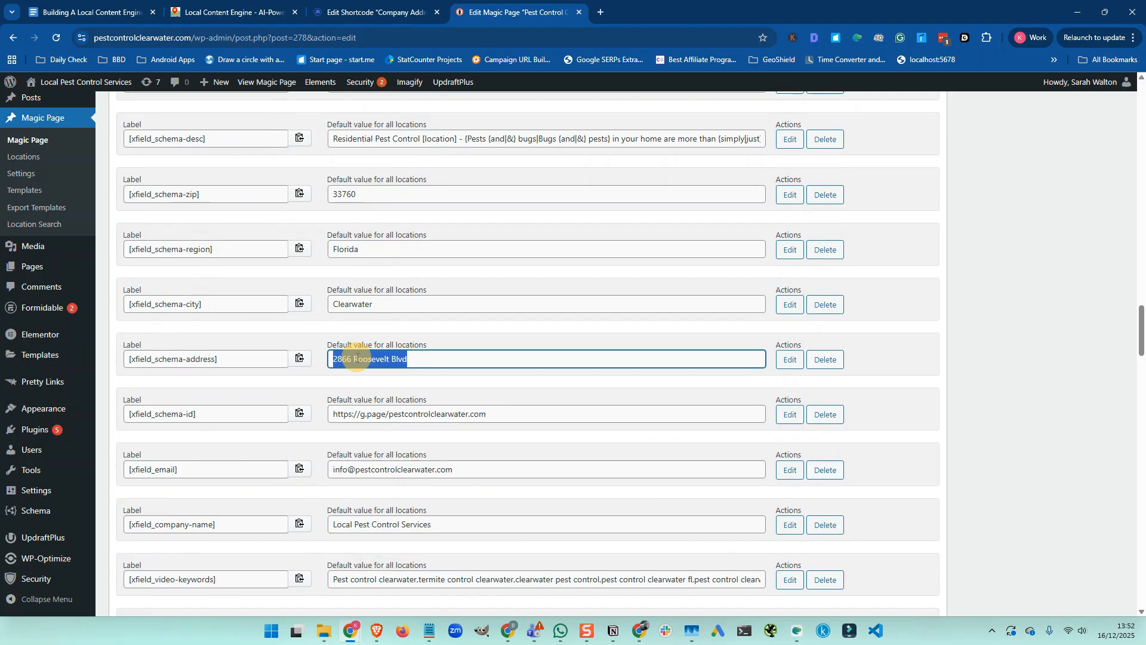
click(356, 12)
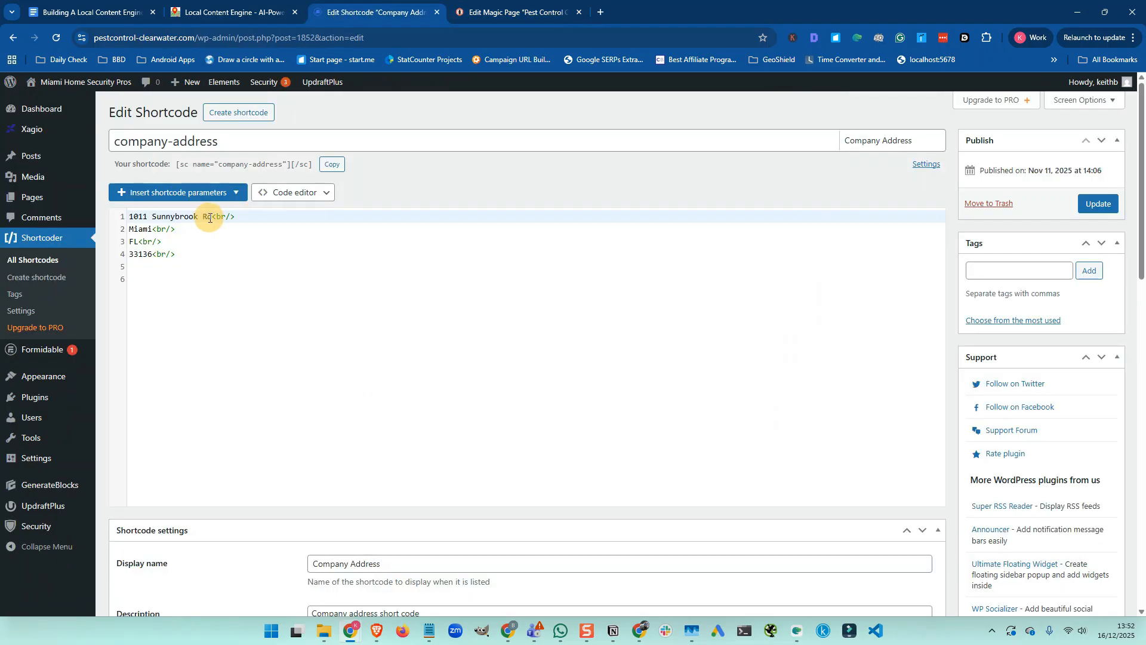
drag(211, 216, 133, 217)
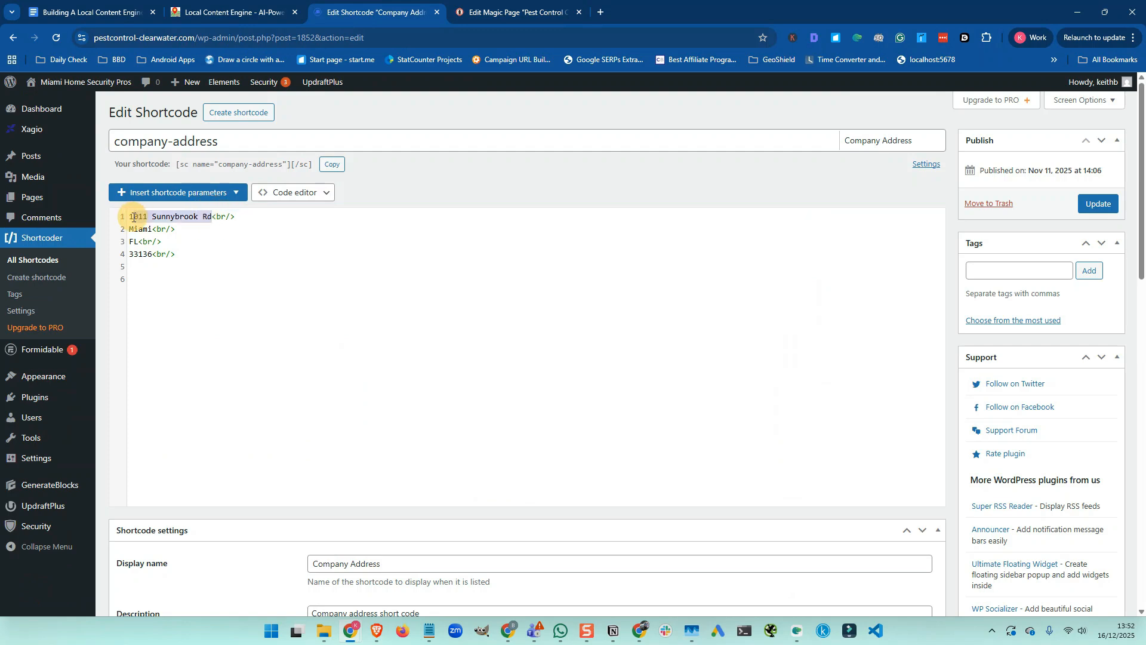
key(BackSpace)
key(BackSpace)
key(ctrl+v)
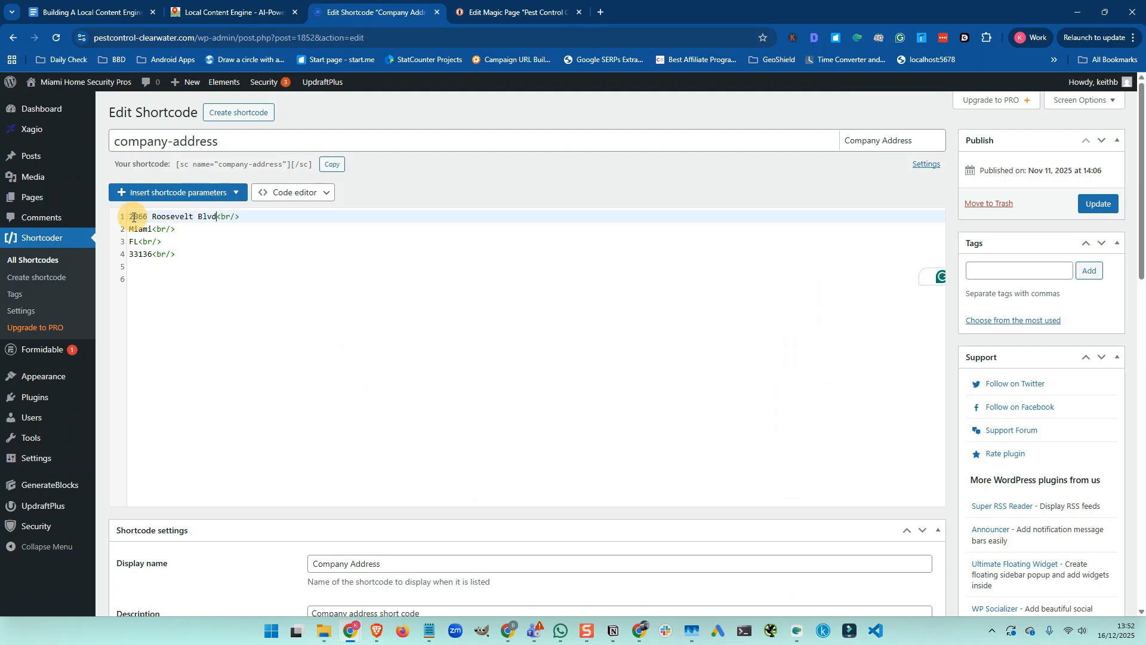
click(138, 230)
double_click(138, 229)
text(Clearwater)
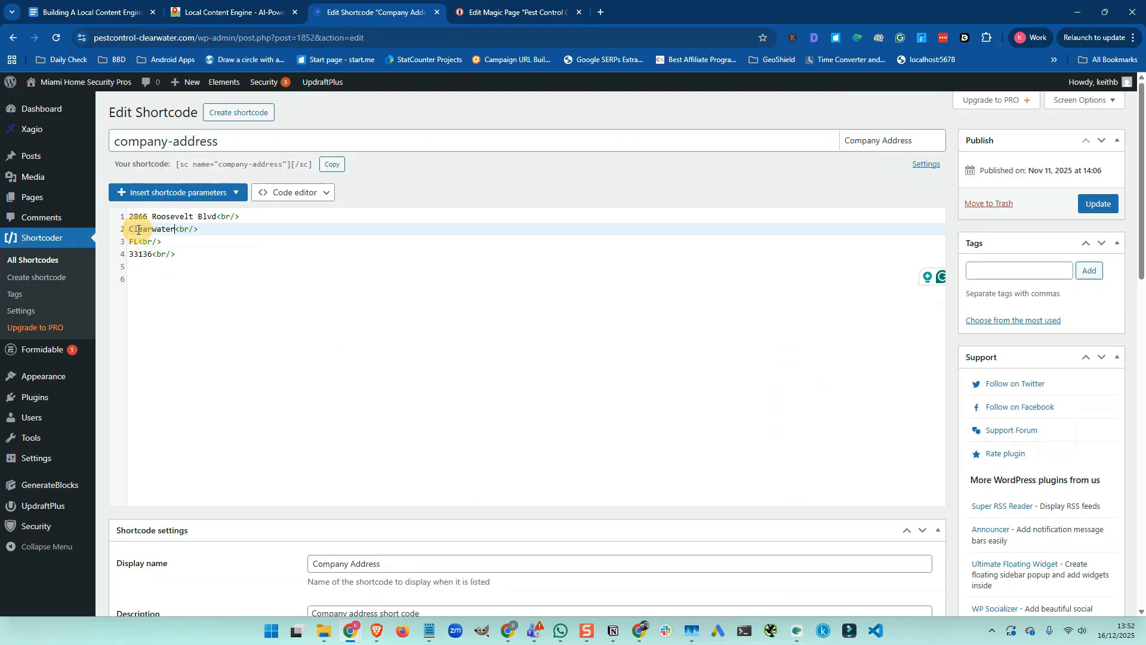
Copy ZIP 33760 from the magic page into the company address and update the shortcode
click(511, 16)
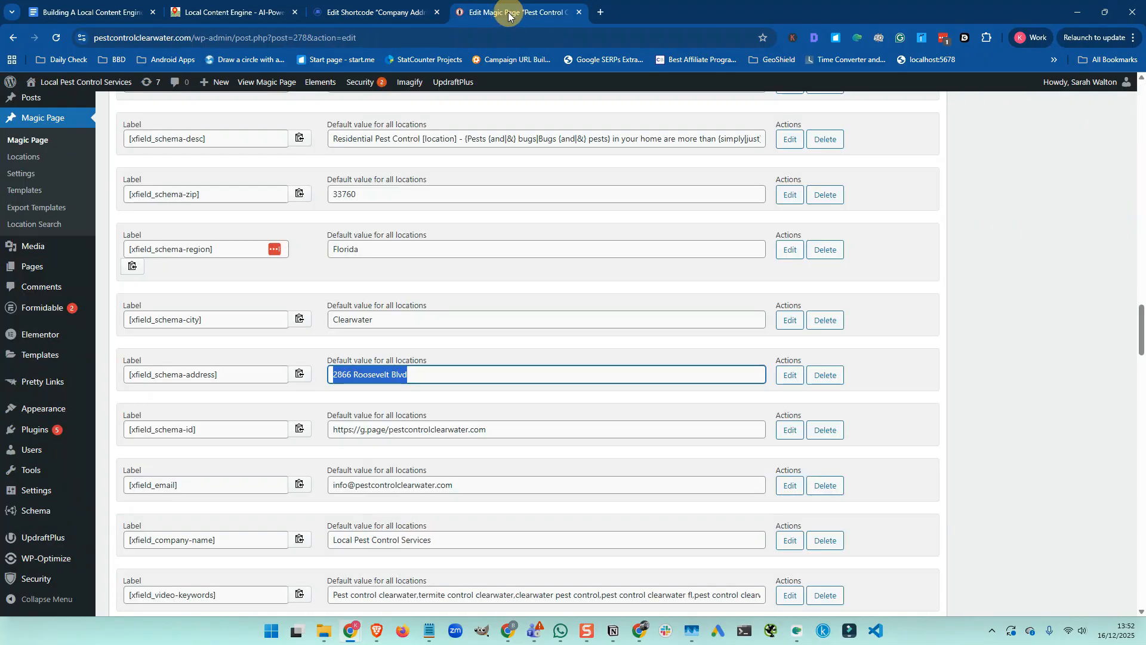
double_click(367, 199)
key(ctrl+c)
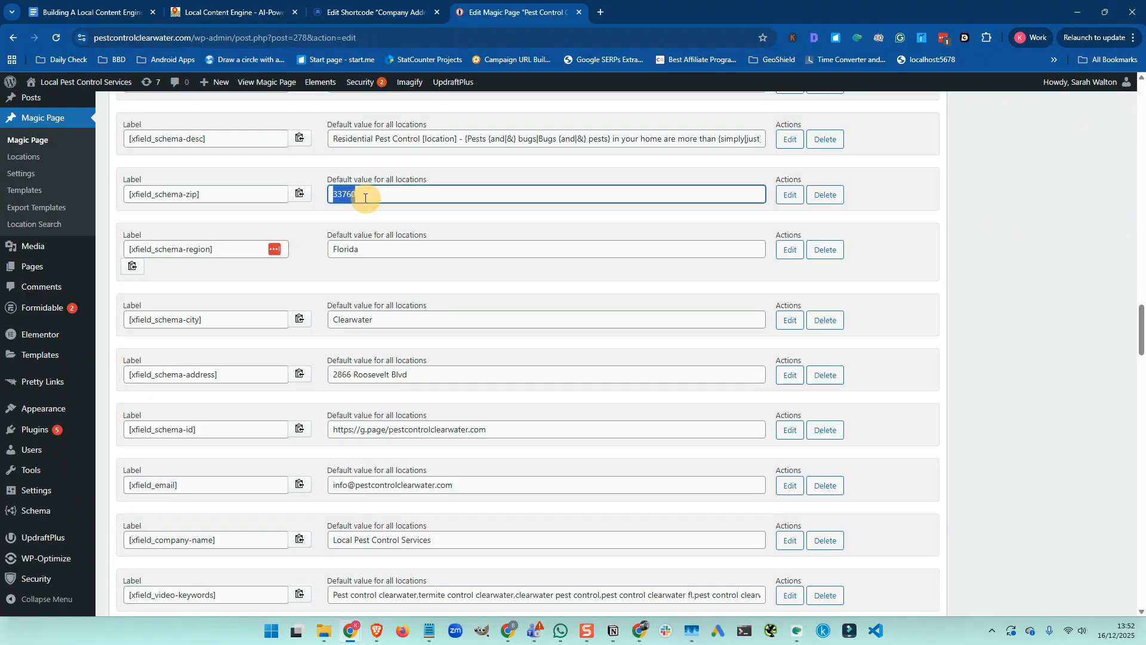
click(343, 11)
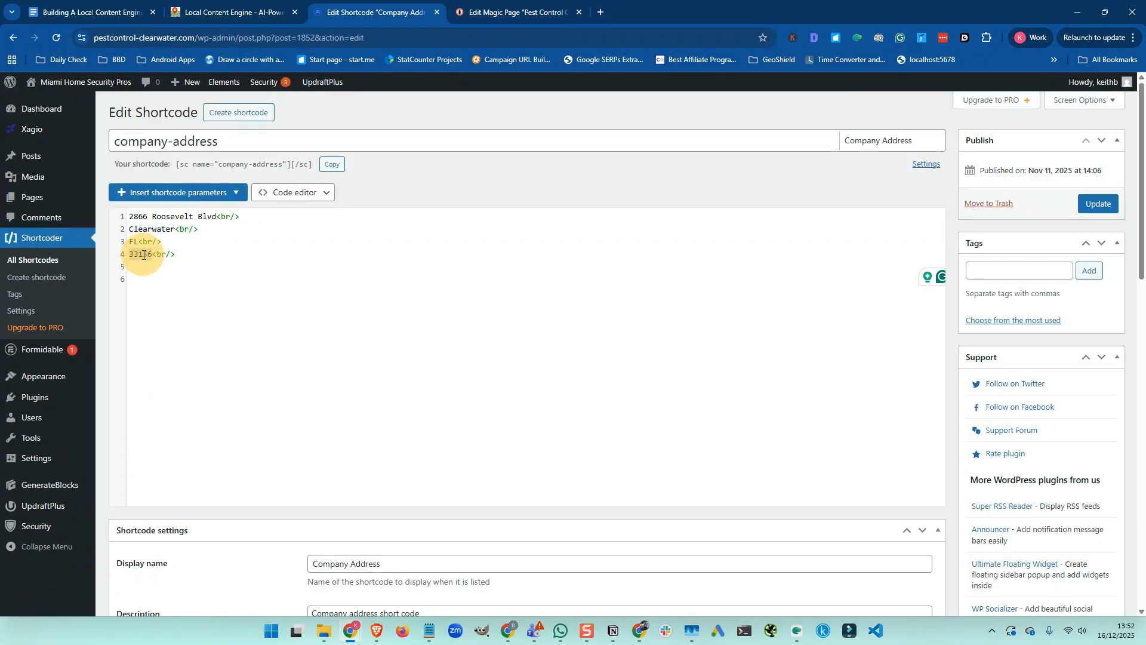
key(ctrl+v)
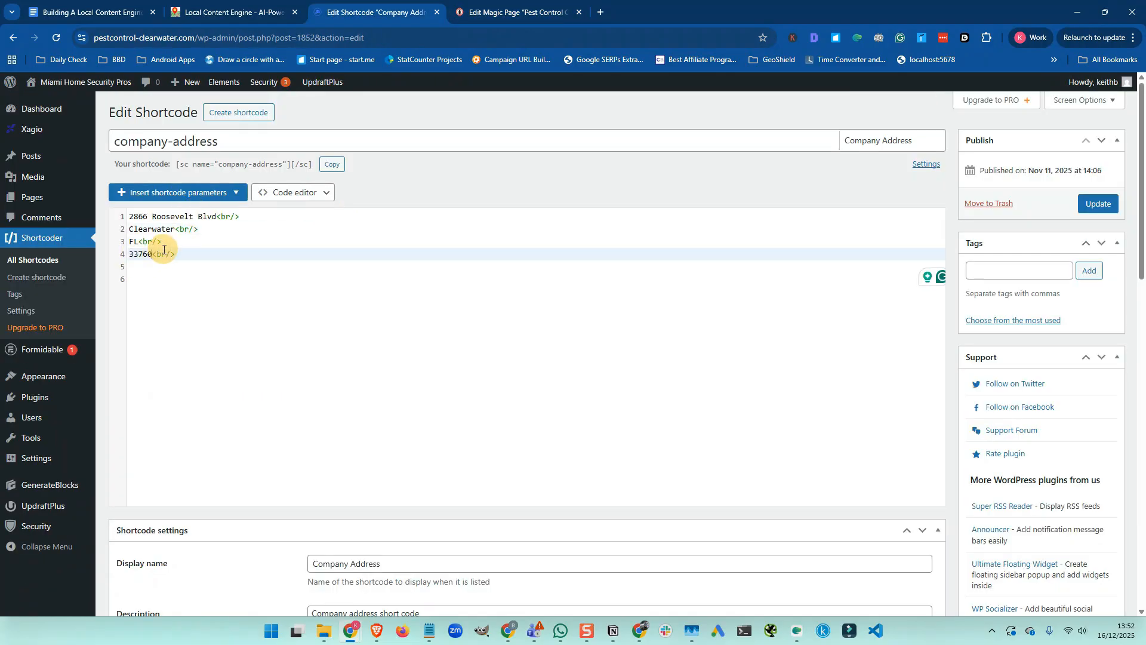
click(1101, 204)
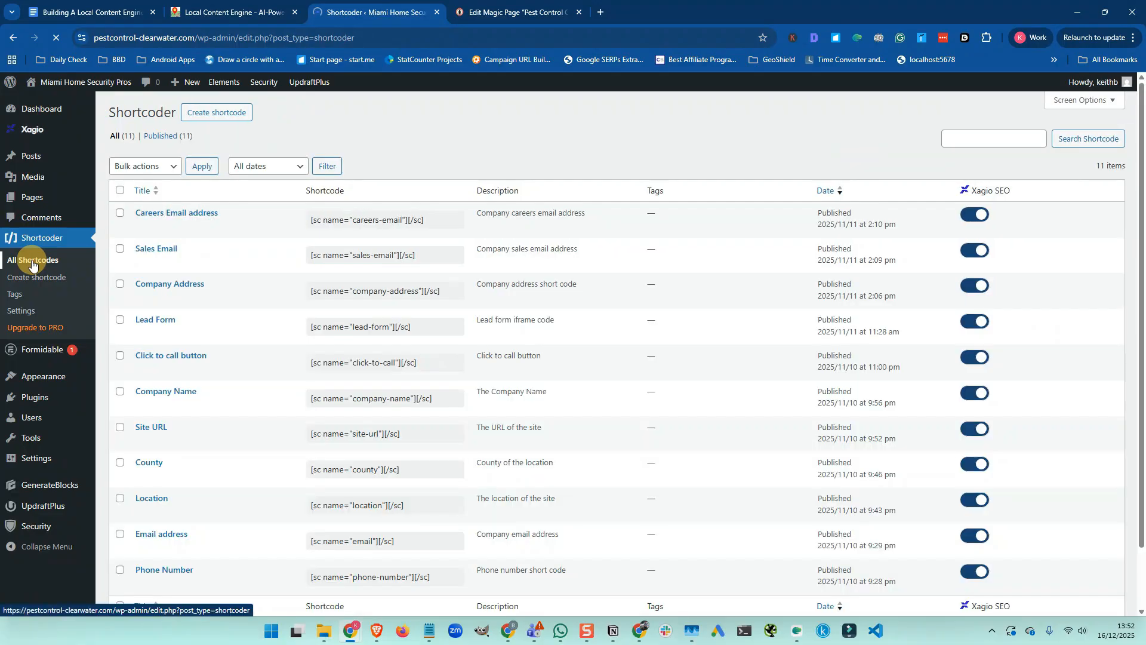
Open the Lead Form shortcode, then open the magic page in Elementor in a new tab
click(143, 335)
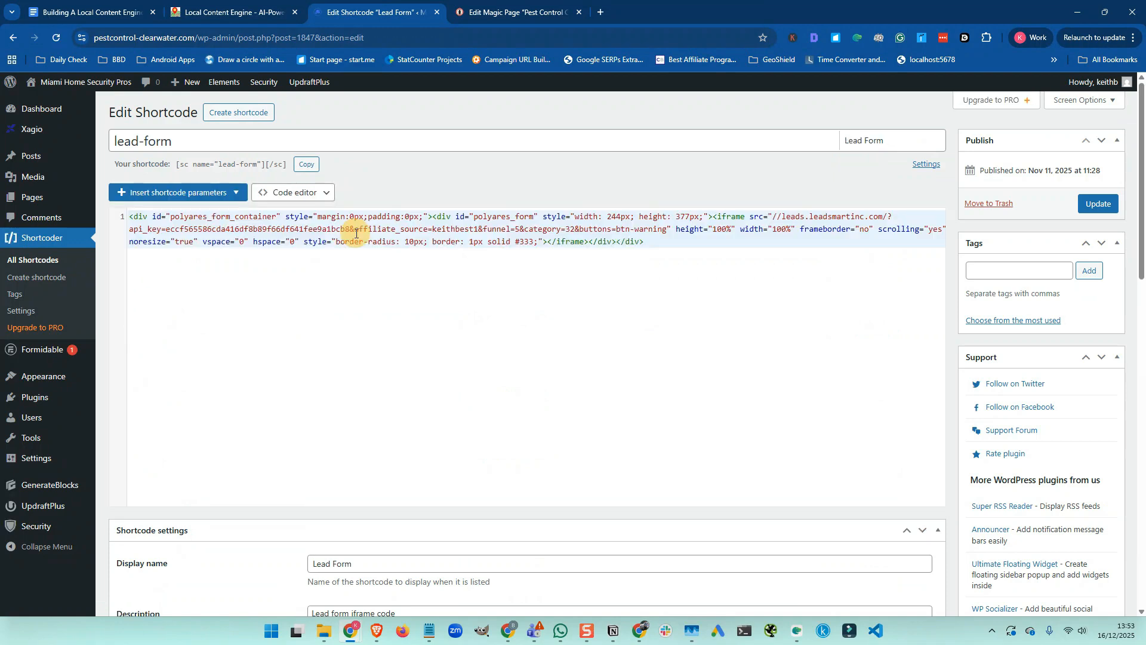
click(487, 16)
scroll(614, 248, up, 15)
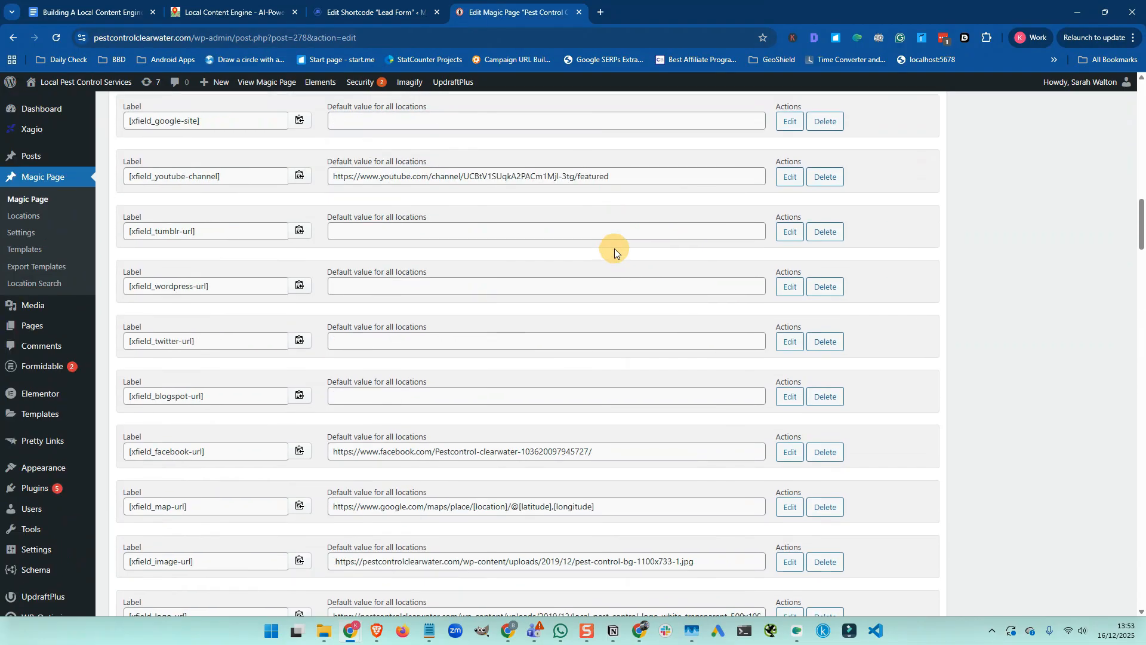
scroll(615, 249, up, 10)
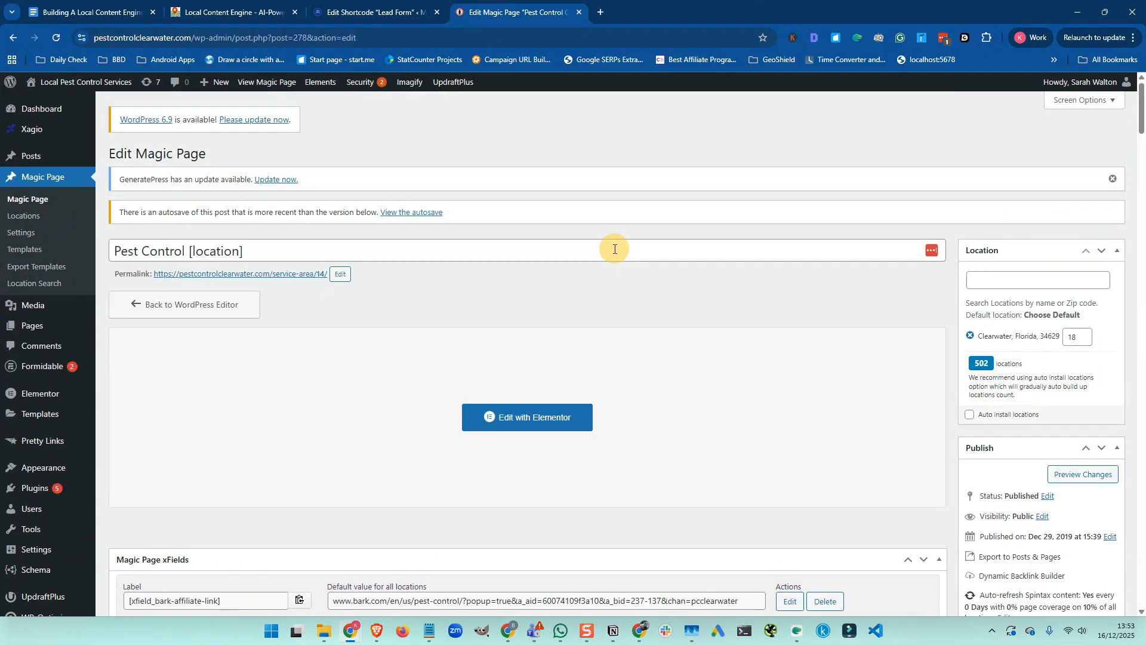
scroll(609, 250, down, 3)
right_click(527, 240)
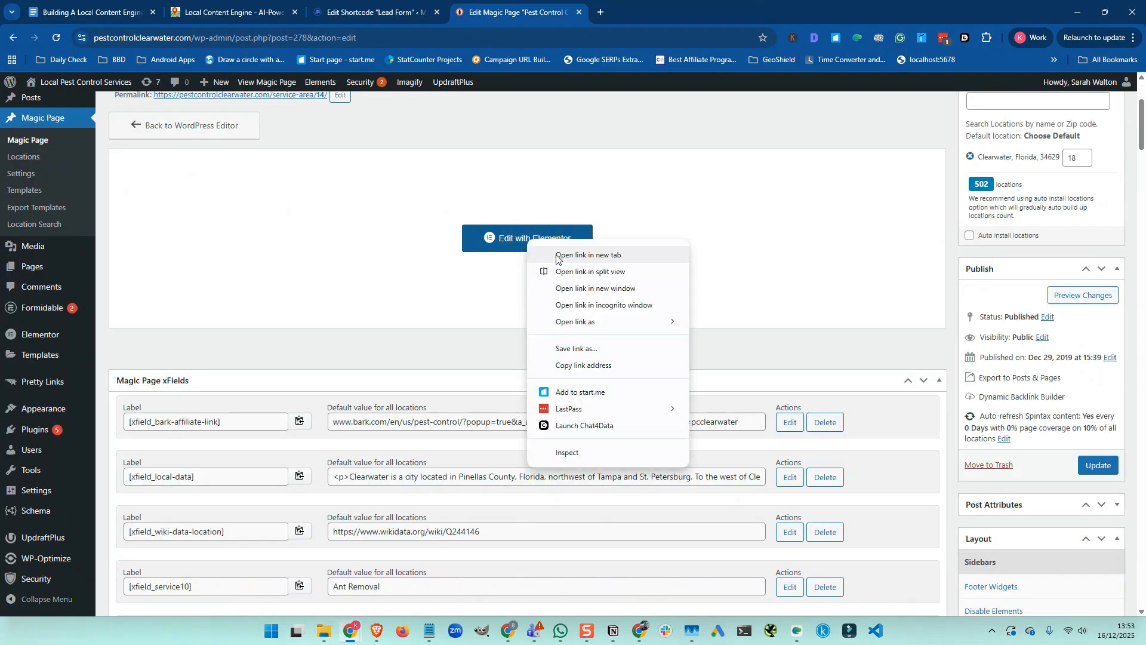
click(556, 255)
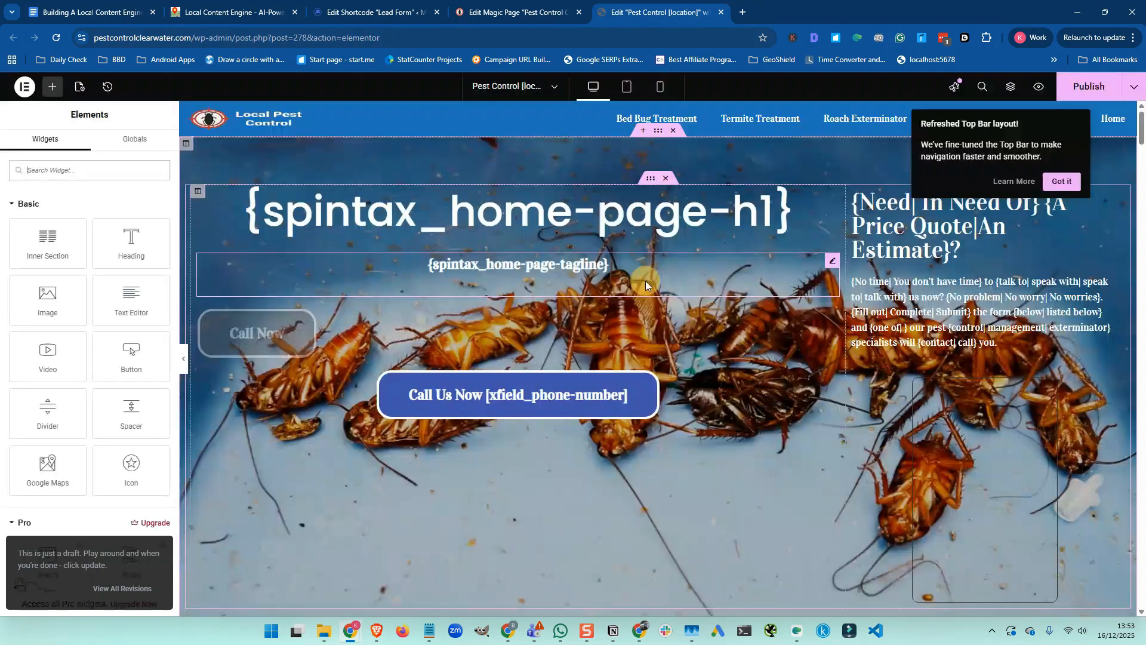
Copy the entire HTML code of the Elementor quote-form widget
scroll(717, 282, down, 3)
scroll(914, 311, up, 2)
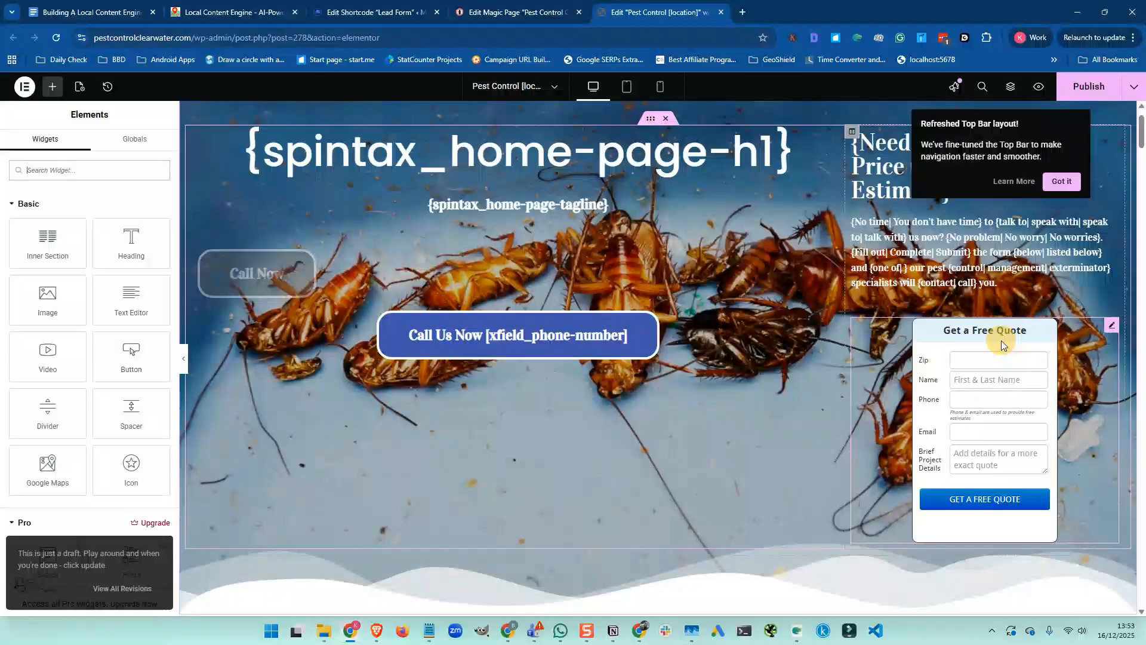
click(1112, 327)
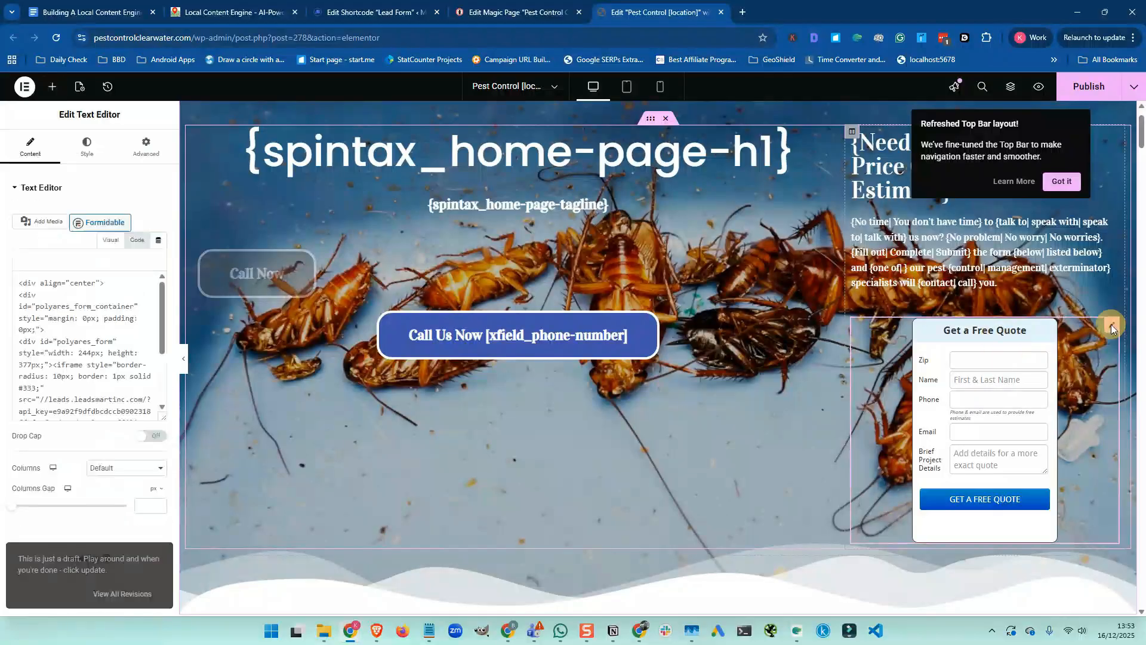
click(136, 239)
click(121, 368)
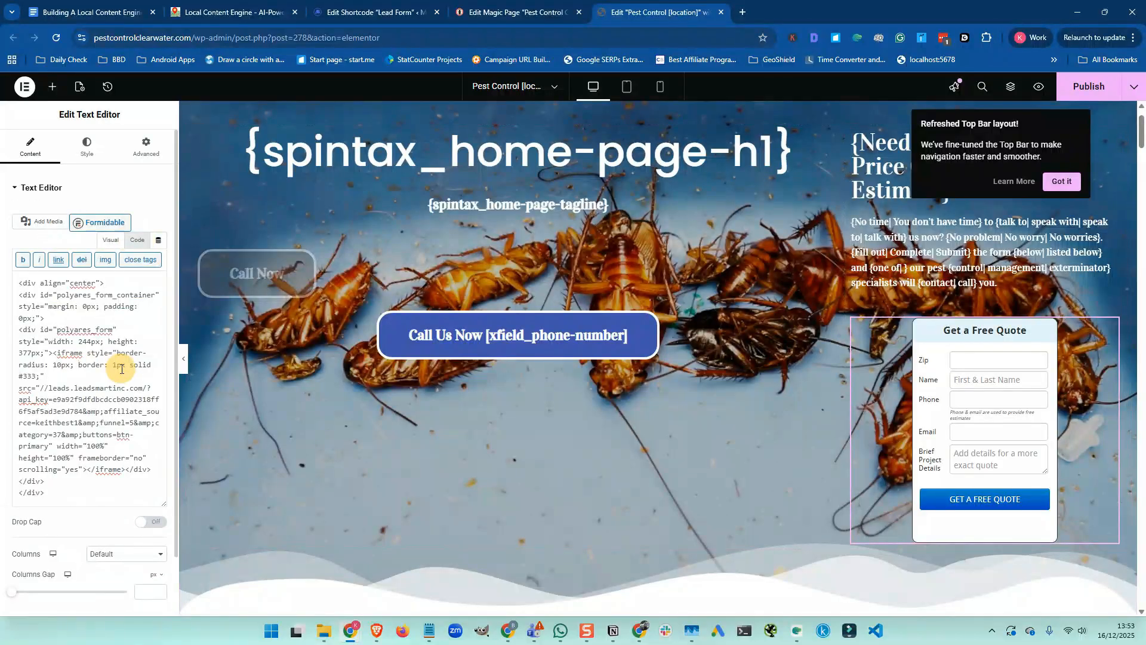
key(ctrl+a)
key(ctrl+c)
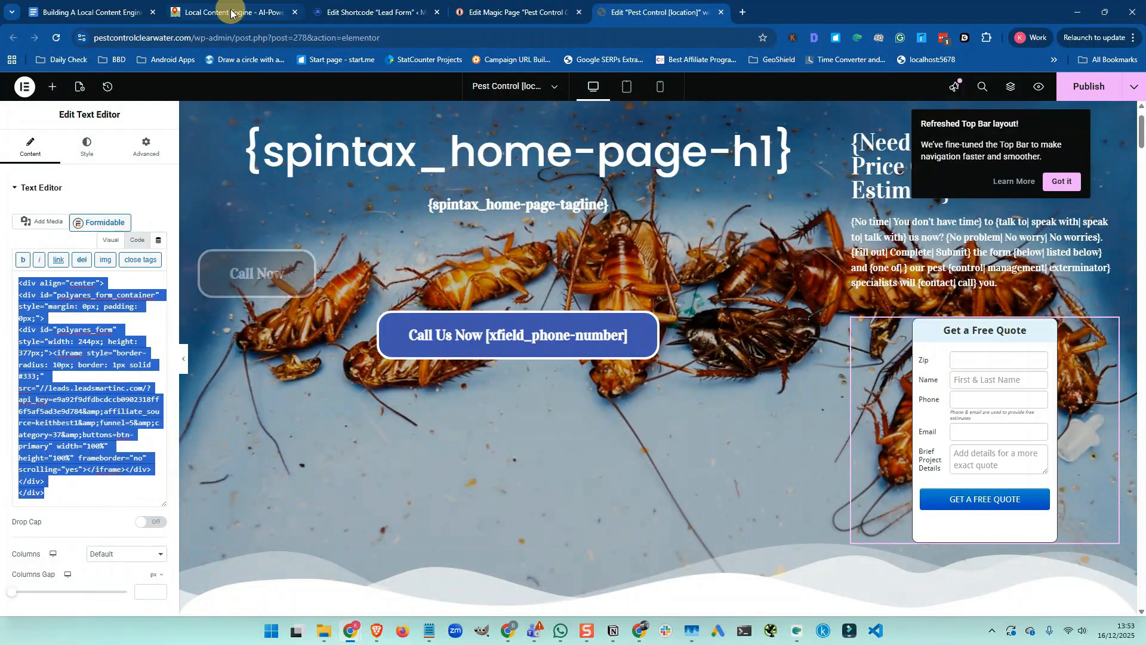
Replace the Lead Form shortcode's old code with the copied form HTML and update it
click(335, 12)
click(234, 222)
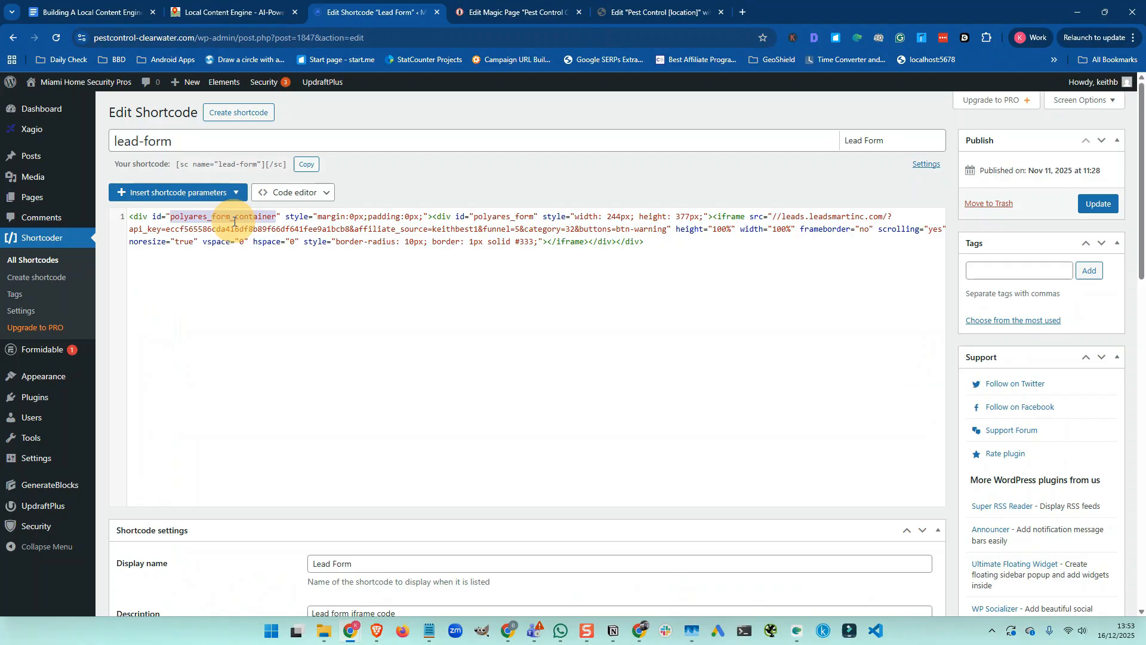
key(ctrl+a)
key(BackSpace)
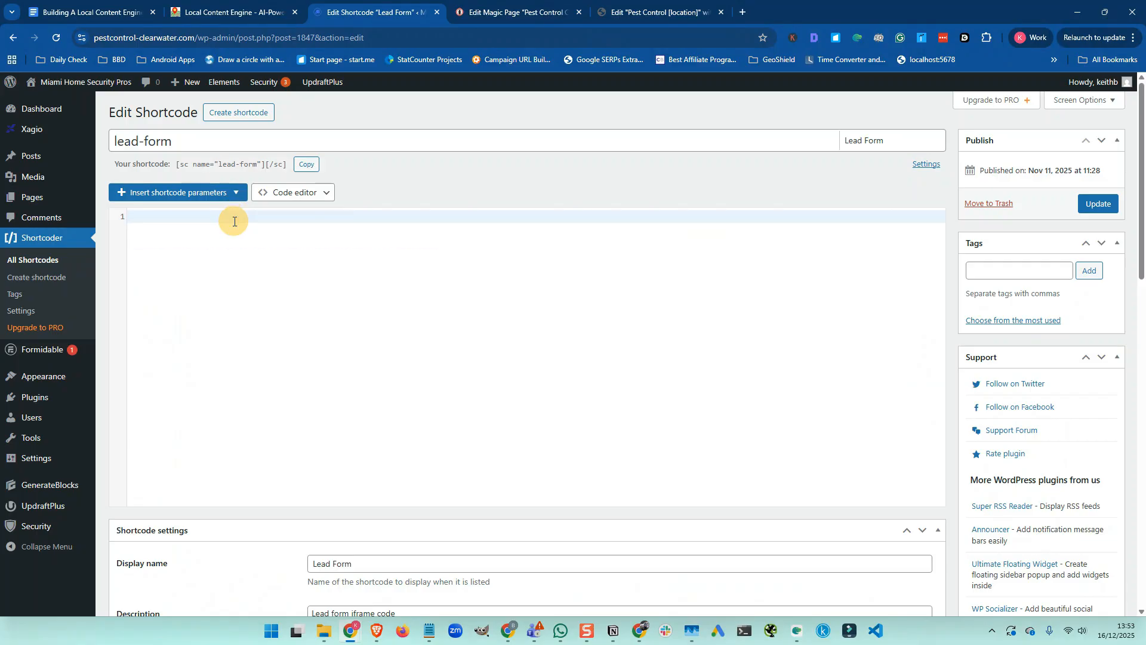
key(ctrl+v)
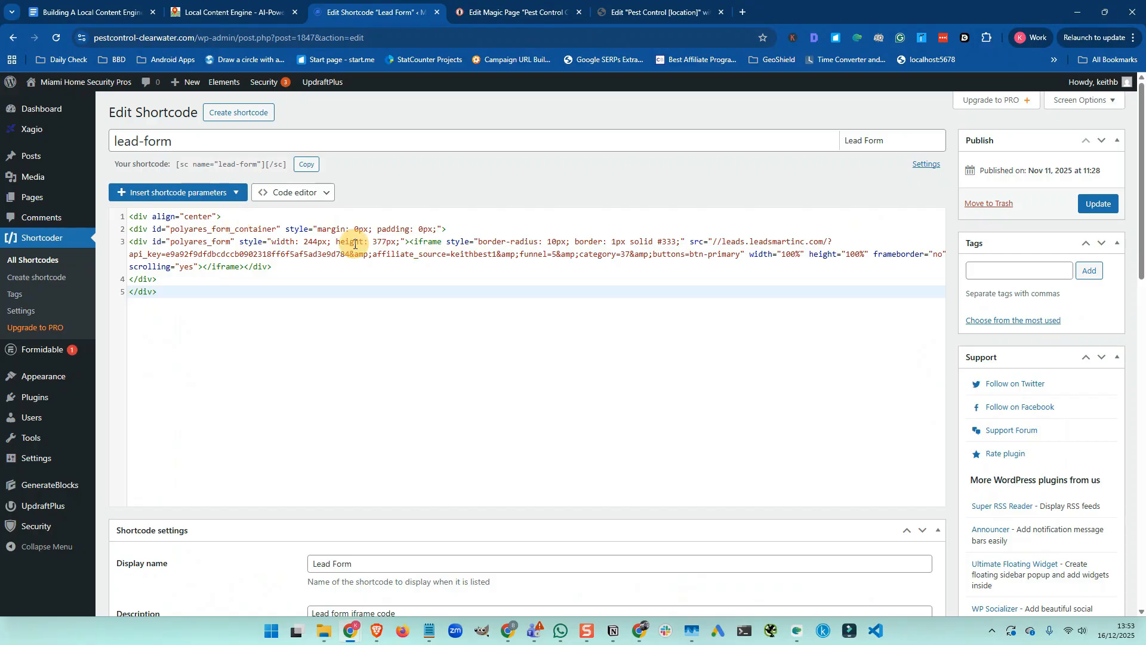
click(1096, 205)
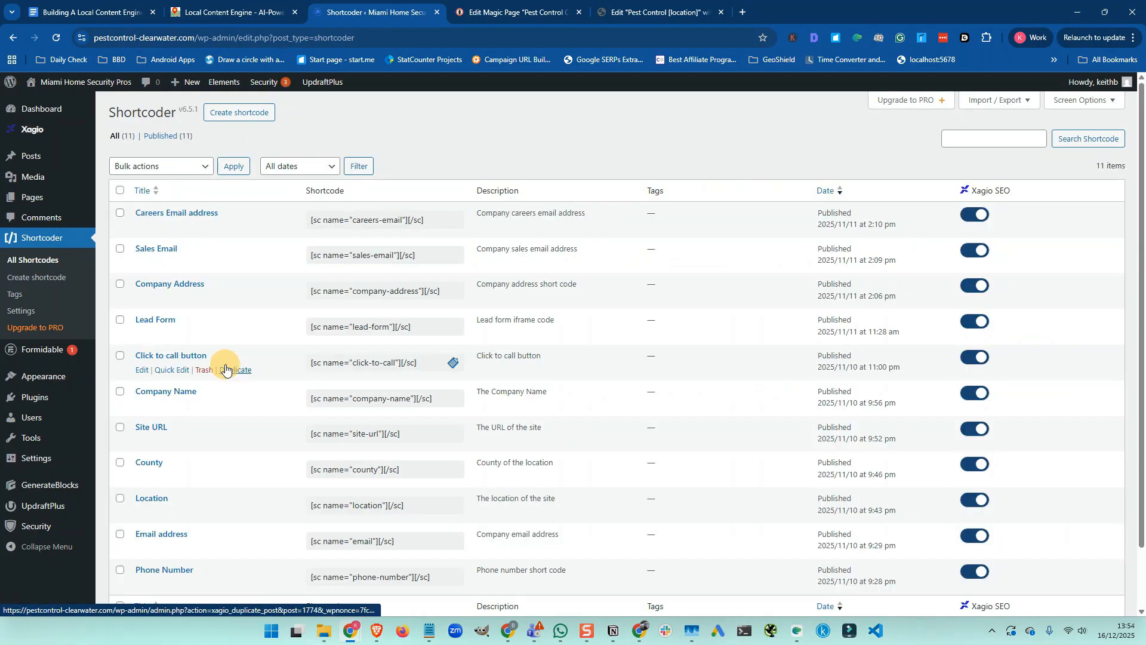
Open the Click to call button shortcode and copy the magic page's default phone number
click(143, 370)
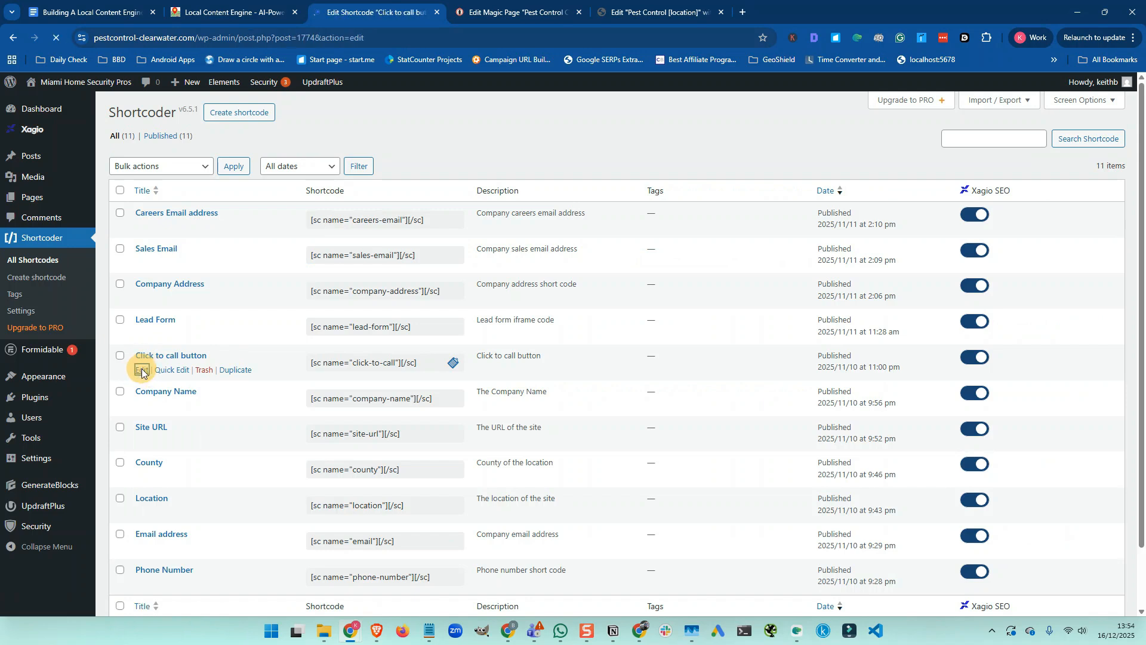
click(511, 12)
scroll(321, 360, down, 5)
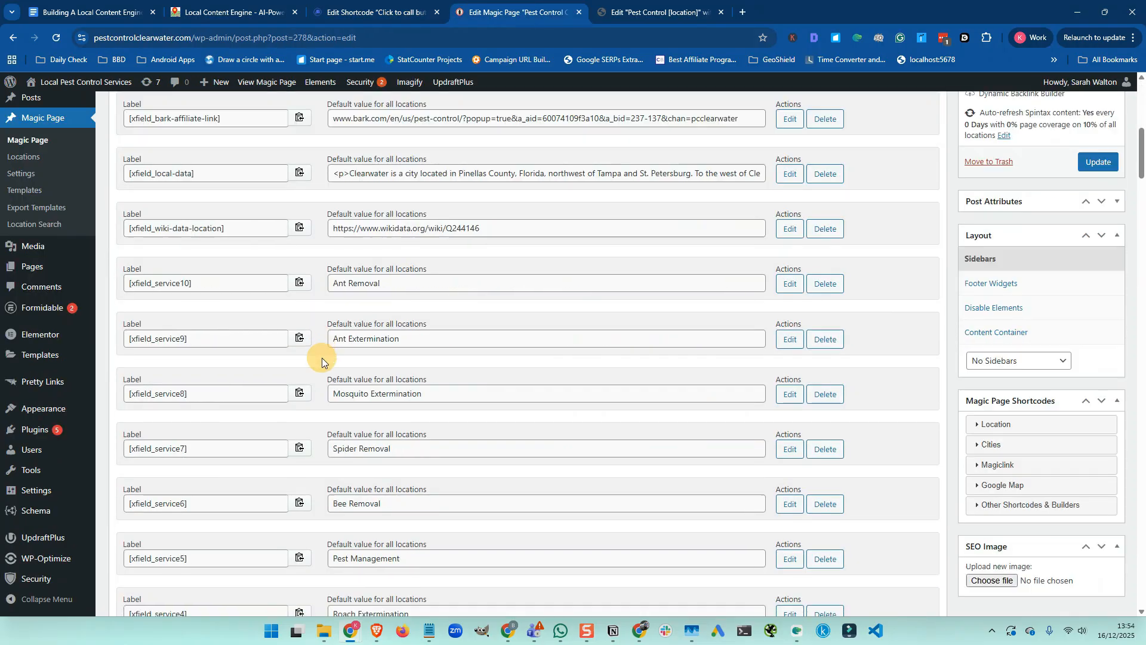
scroll(322, 357, down, 9)
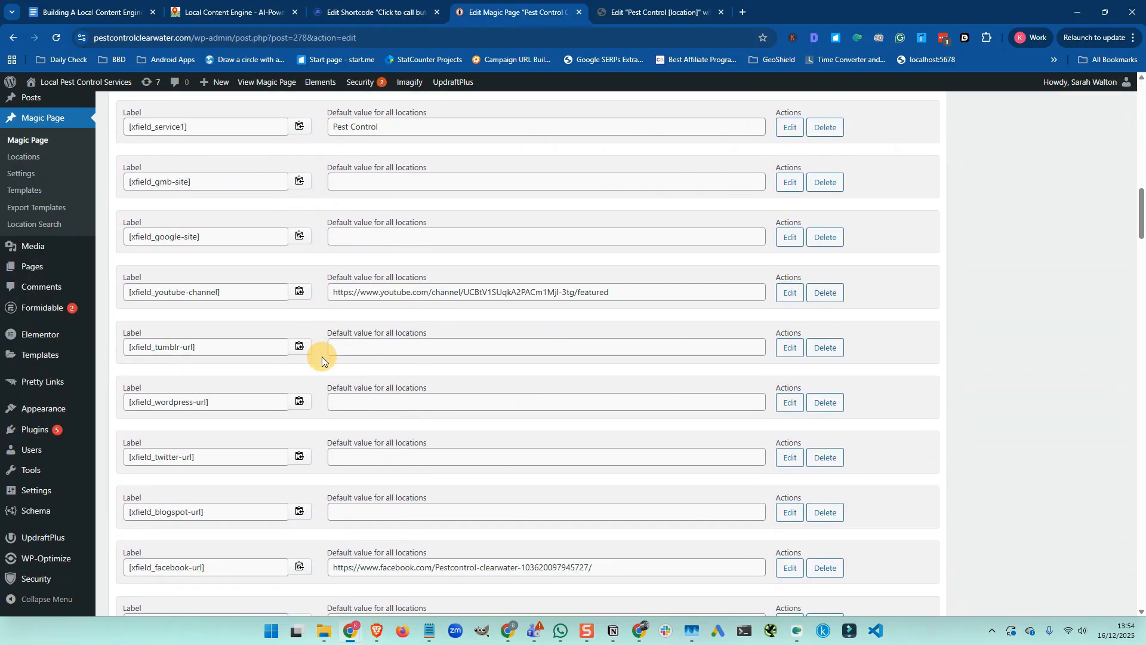
scroll(322, 356, down, 11)
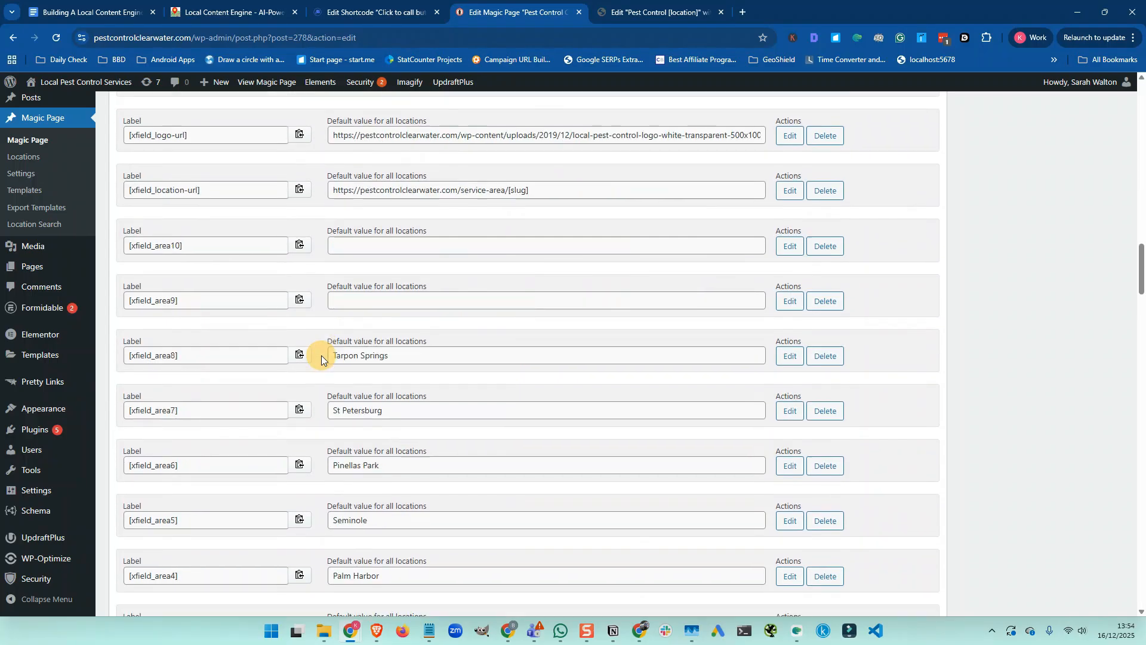
scroll(321, 356, down, 6)
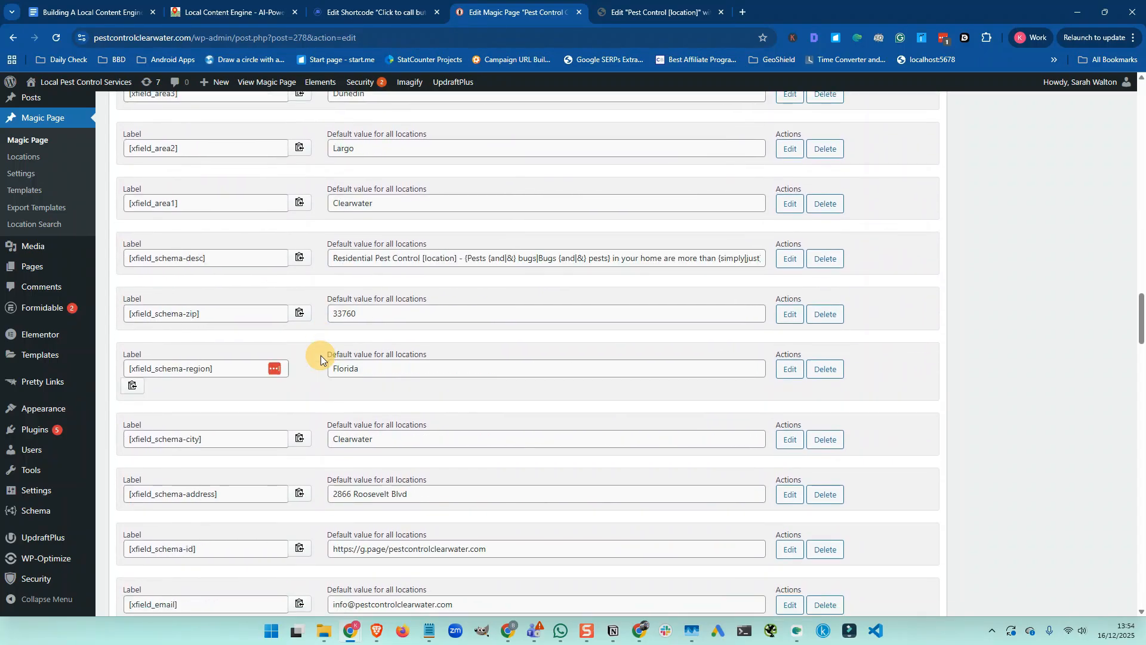
scroll(320, 354, down, 5)
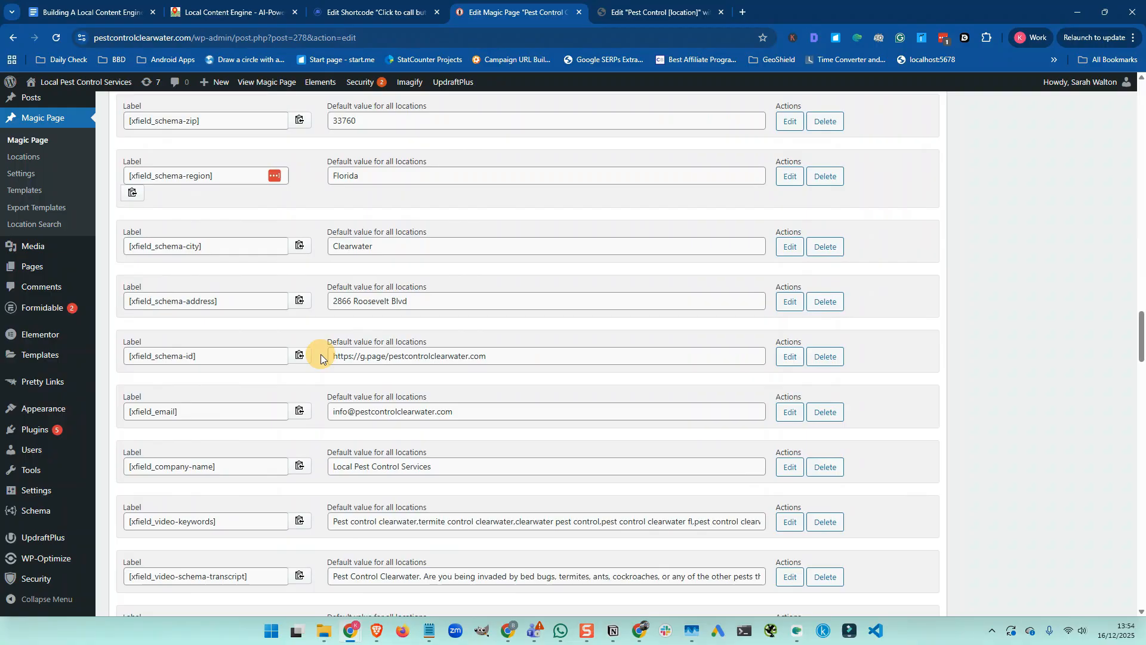
scroll(321, 357, down, 4)
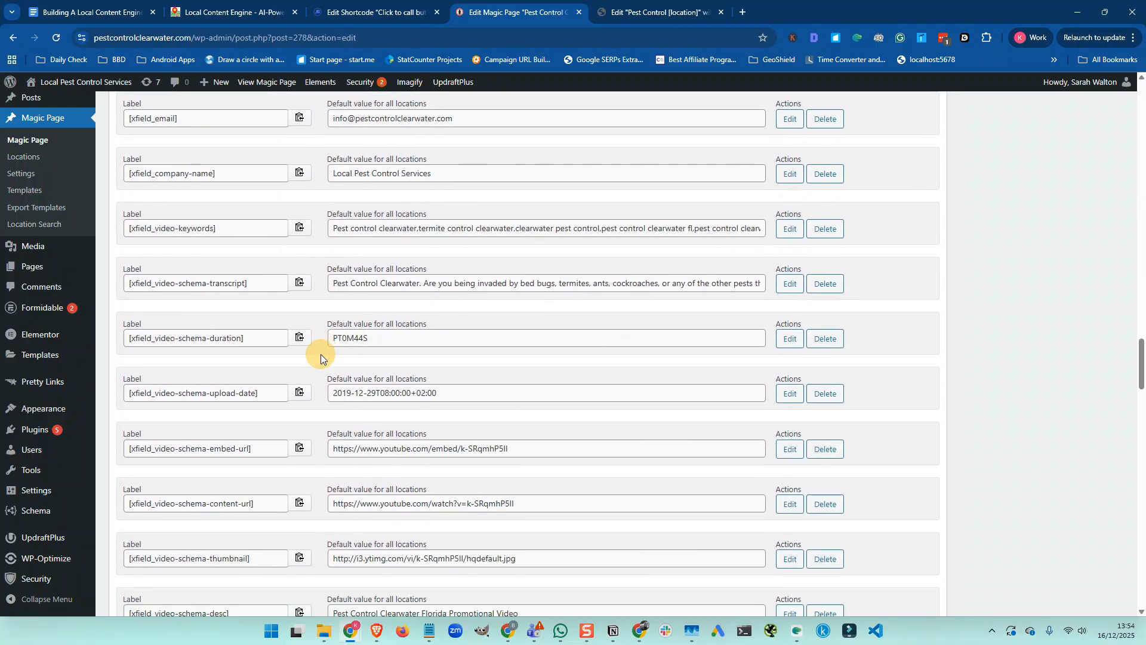
scroll(321, 354, down, 5)
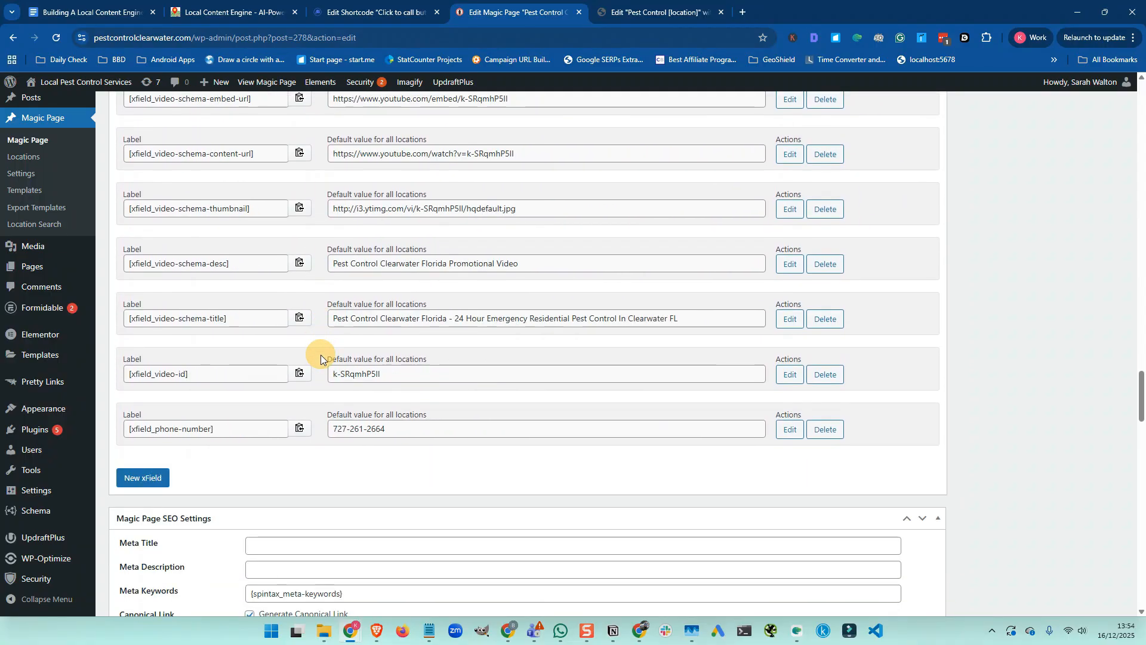
triple_click(352, 430)
key(ctrl+c)
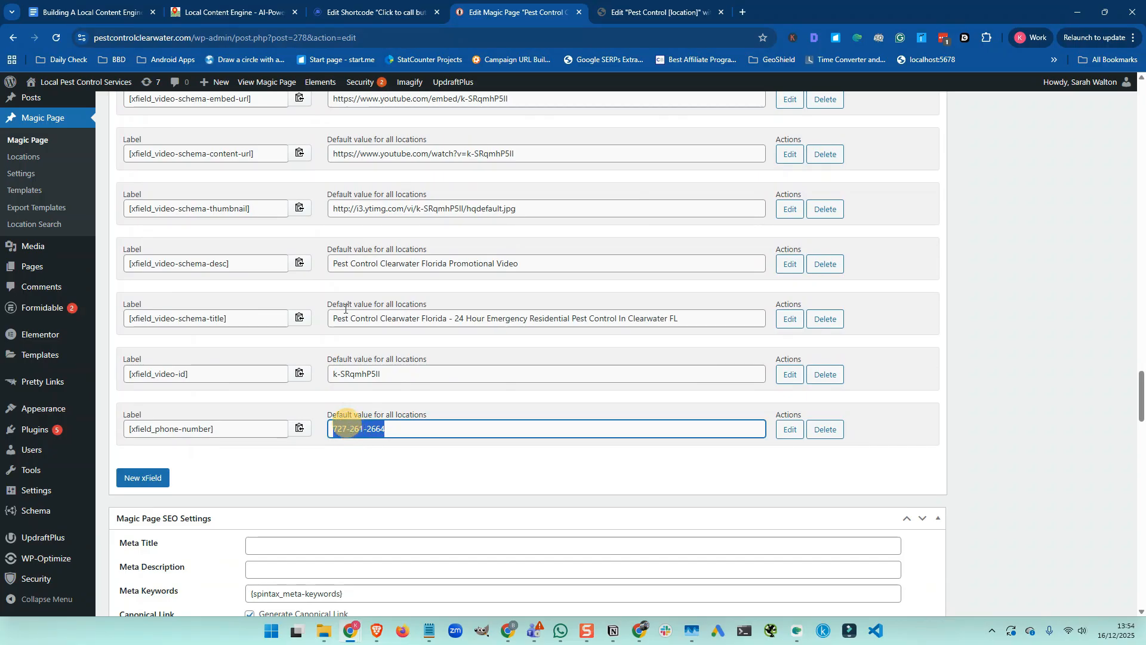
Paste the Clearwater number over the old tel: number and update the click-to-call shortcode
click(372, 13)
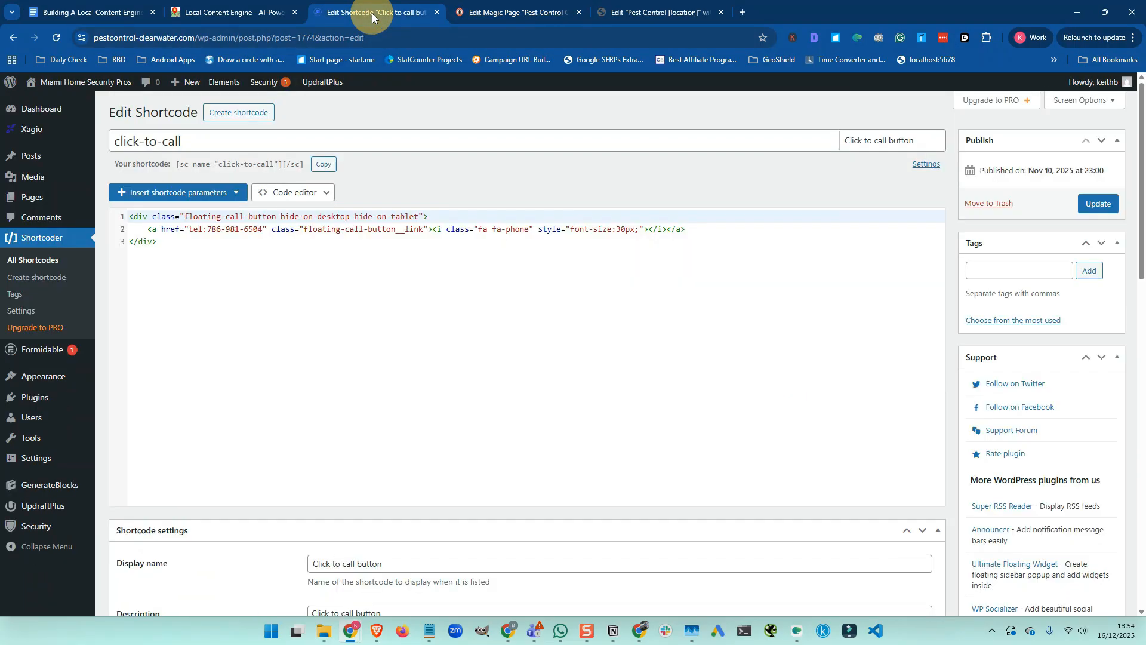
click(209, 229)
drag(209, 230, 265, 234)
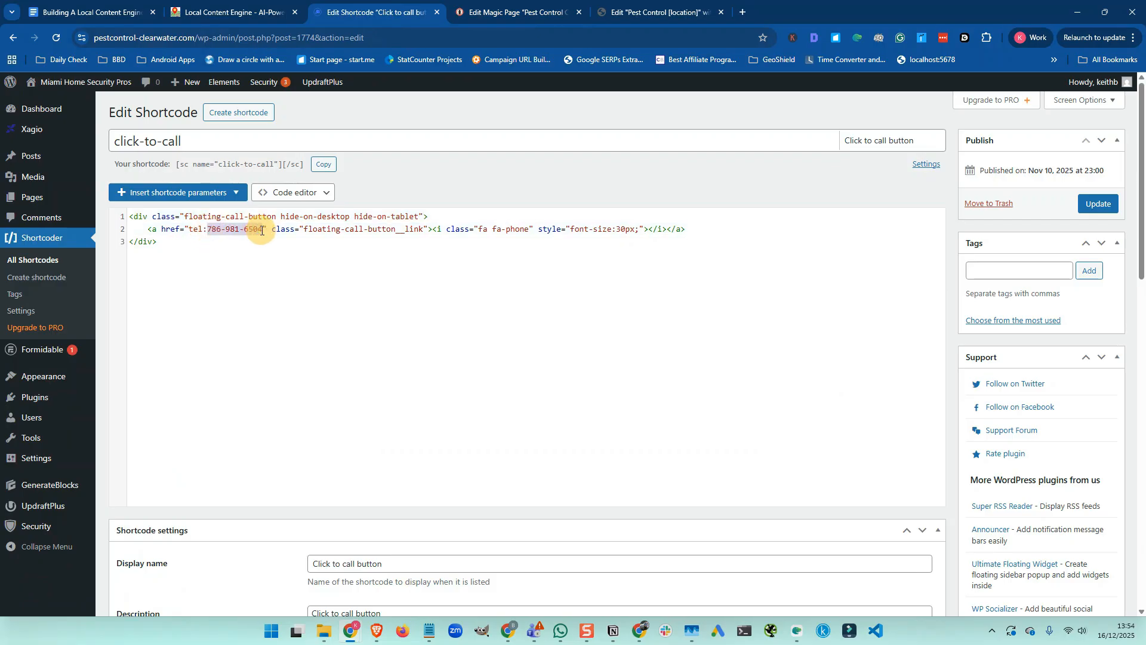
key(ctrl+v)
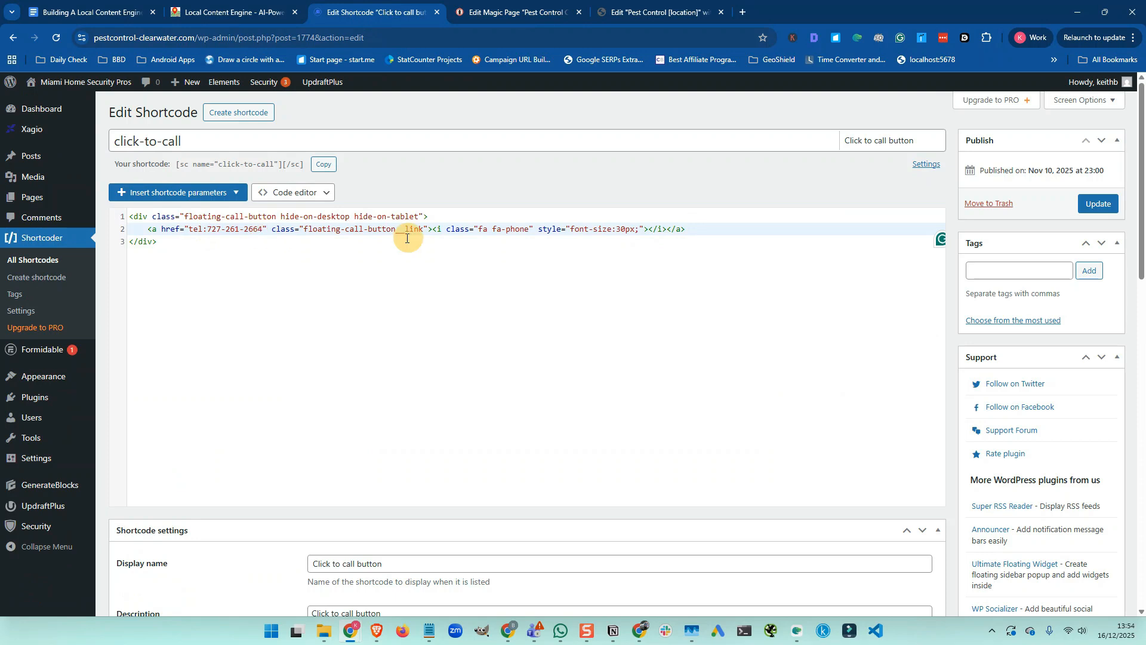
click(1096, 206)
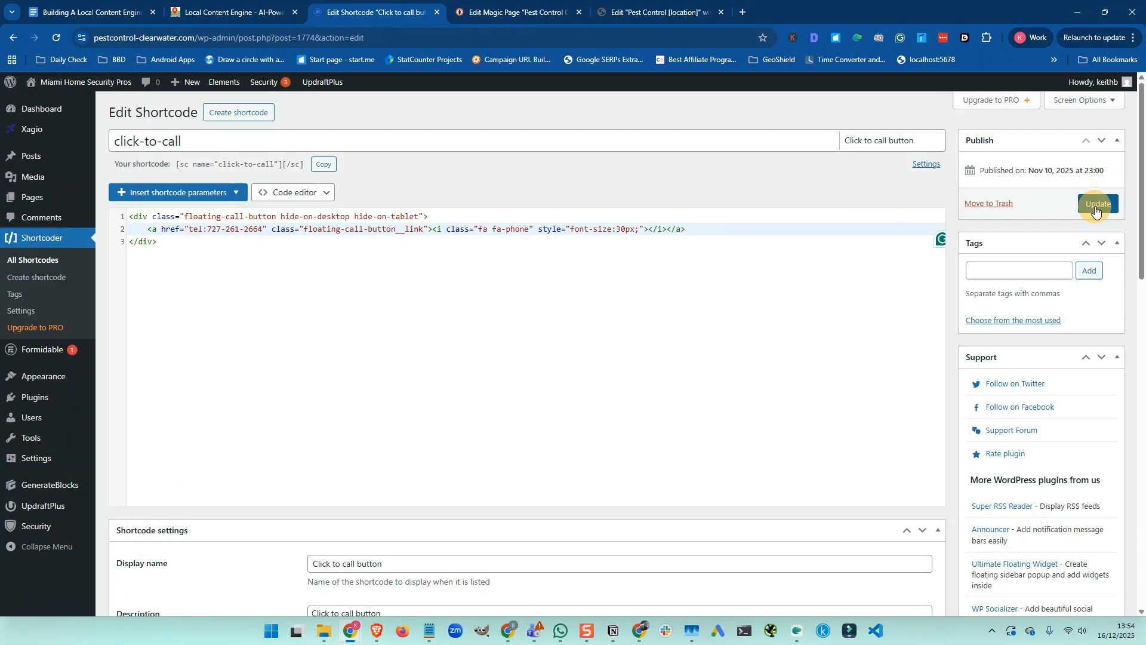
click(51, 263)
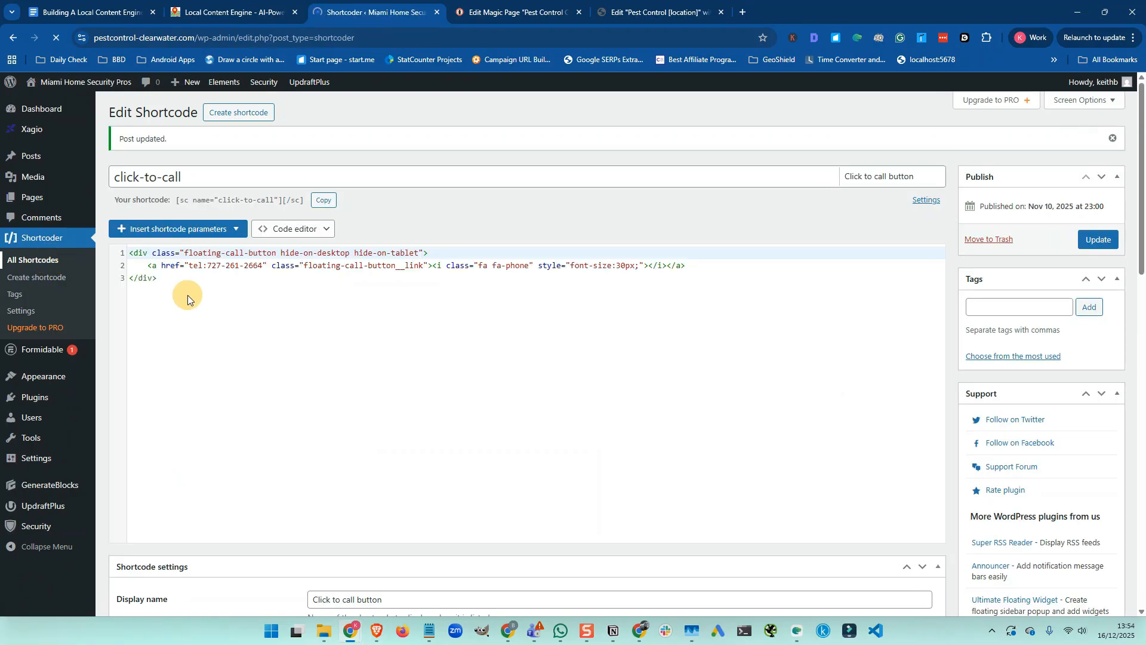
Replace the Phone Number shortcode's old number with the Clearwater business number and update it
scroll(187, 292, down, 2)
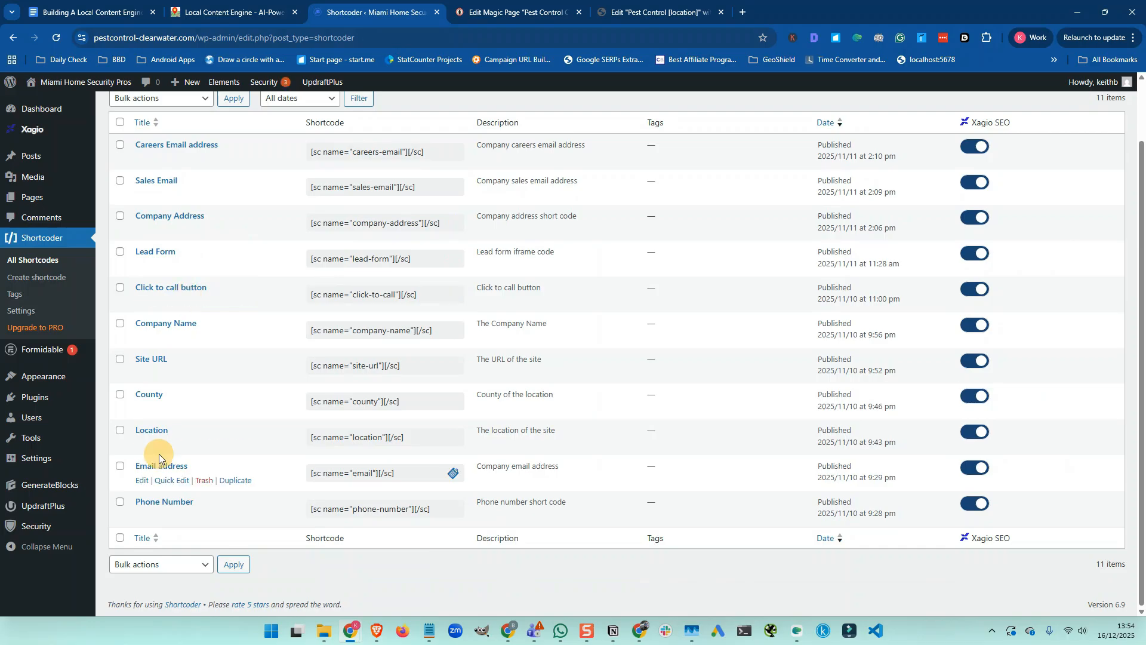
click(141, 516)
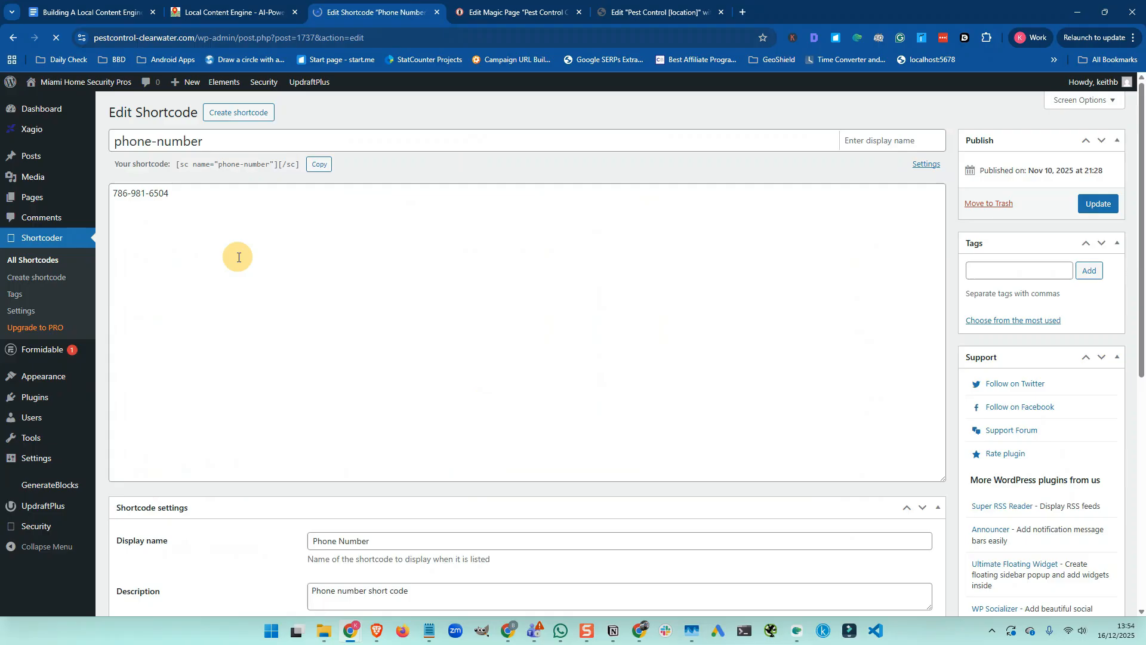
triple_click(170, 218)
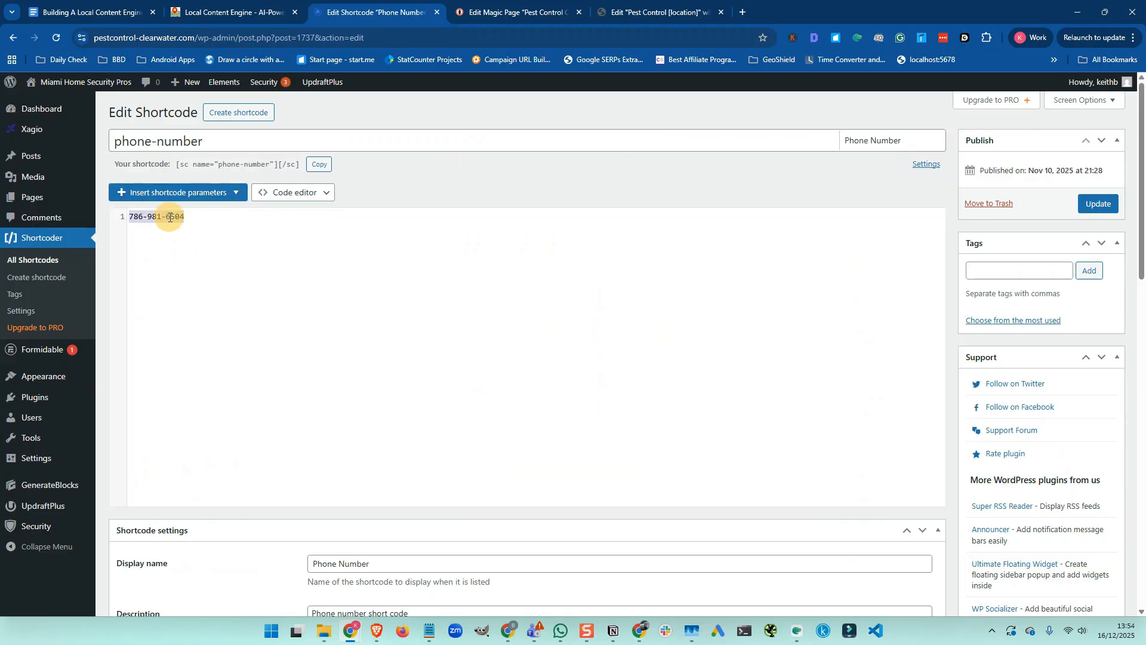
key(ctrl+v)
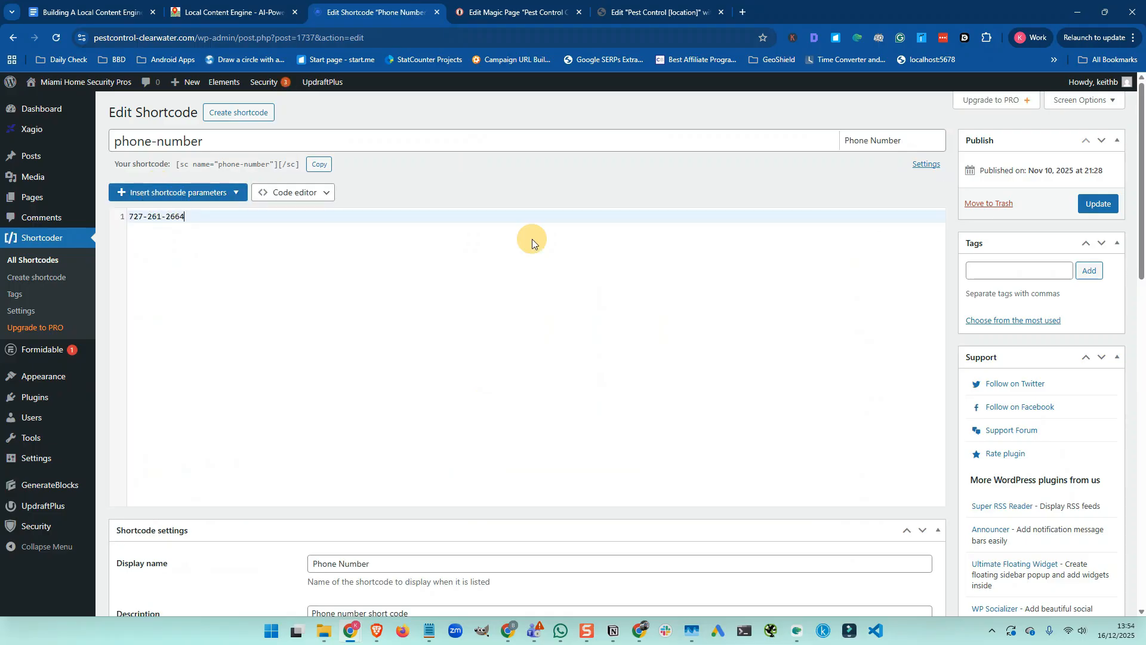
click(1099, 205)
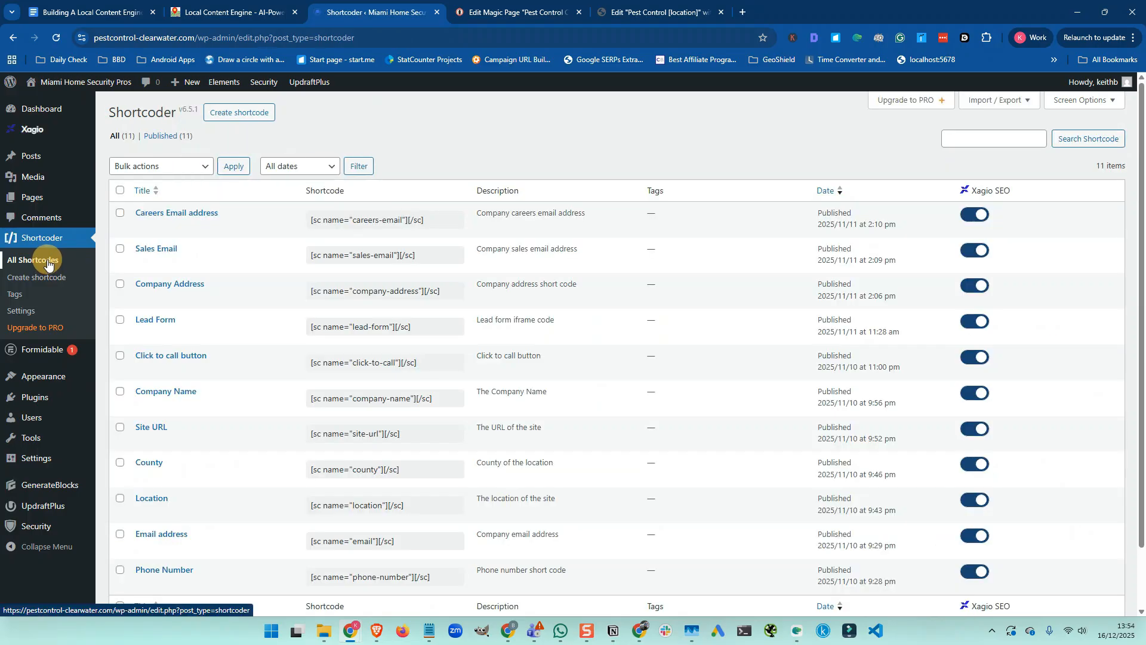
Change the Company Name shortcode from Miami Home Security to Clearwater Pest Control and update it
click(142, 406)
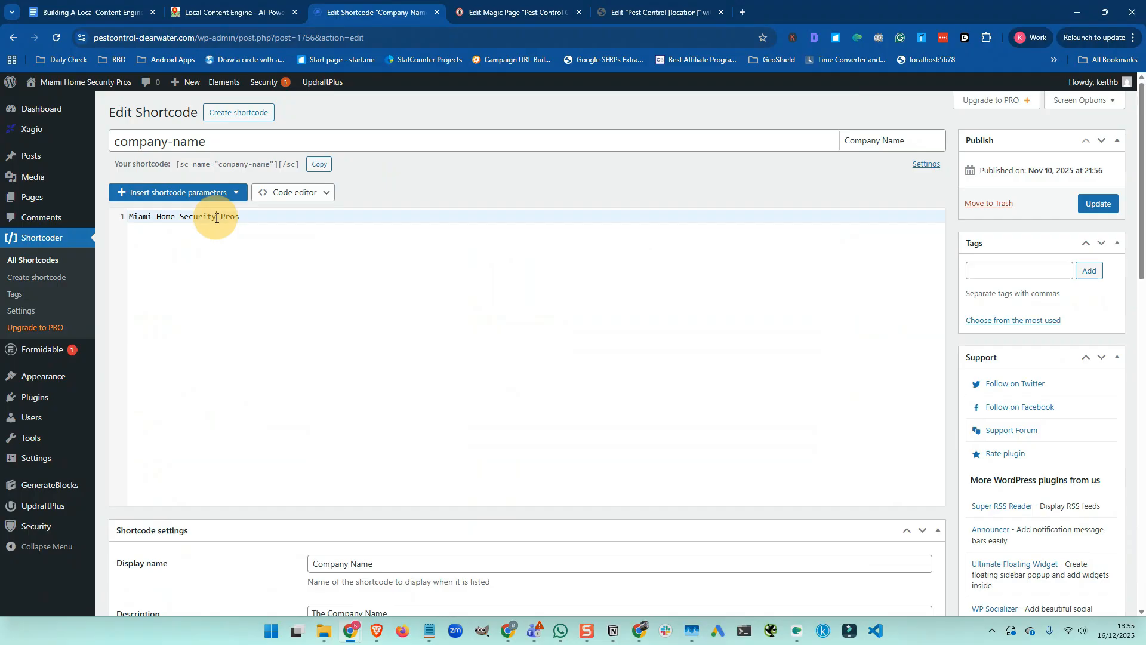
drag(216, 217, 123, 222)
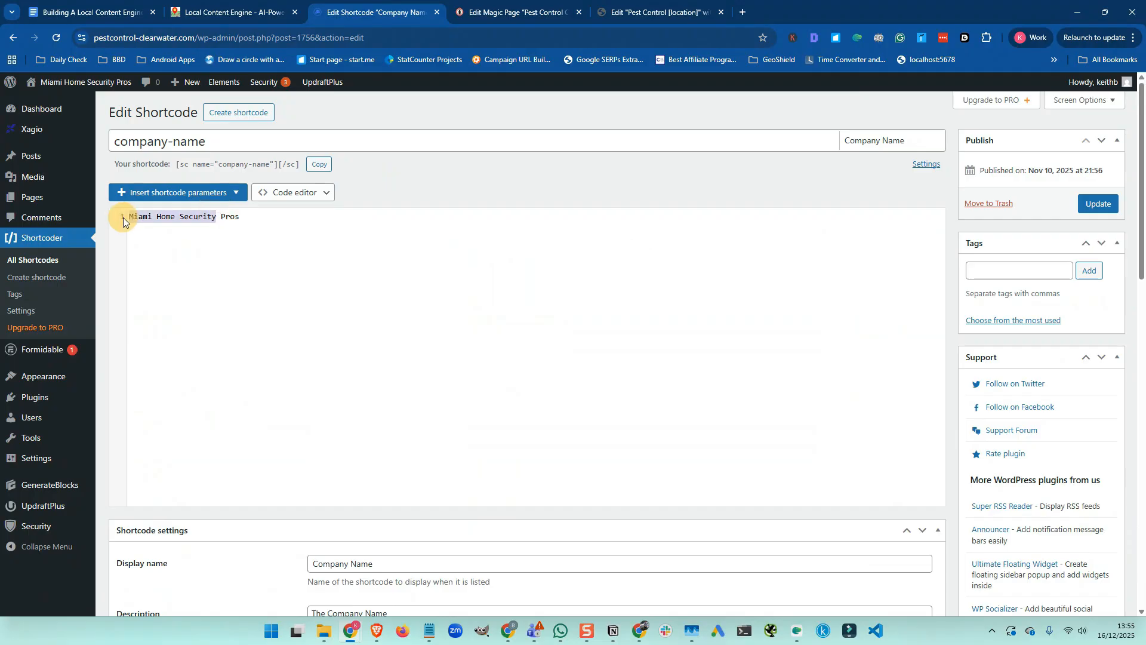
text(Clearwater)
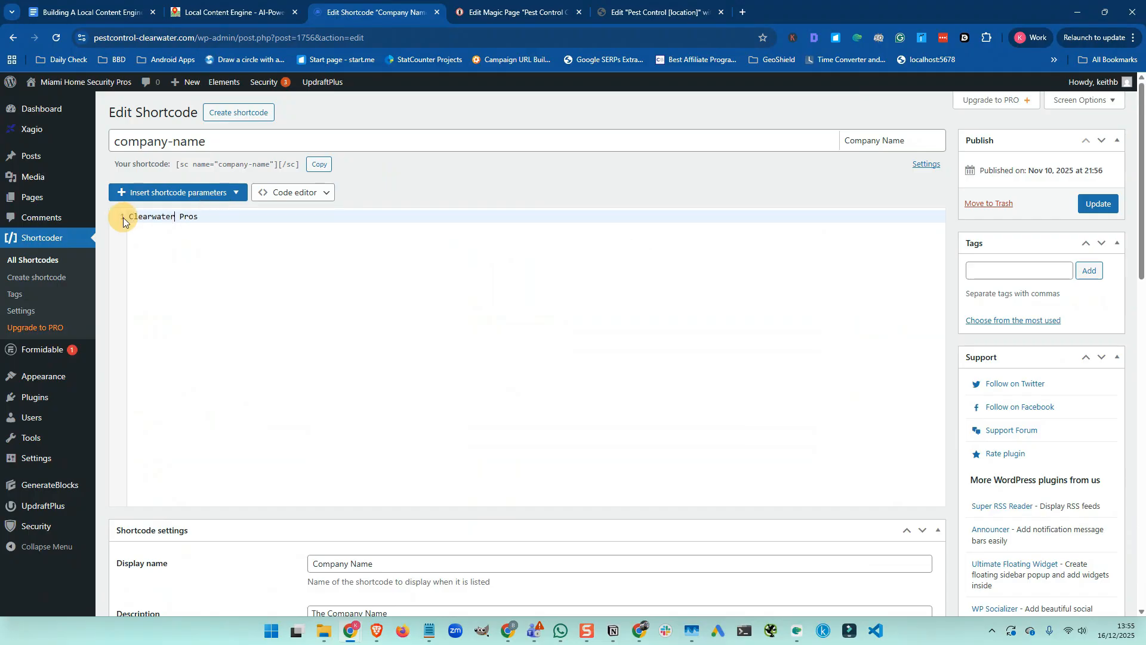
text( Pest Control P)
click(1088, 204)
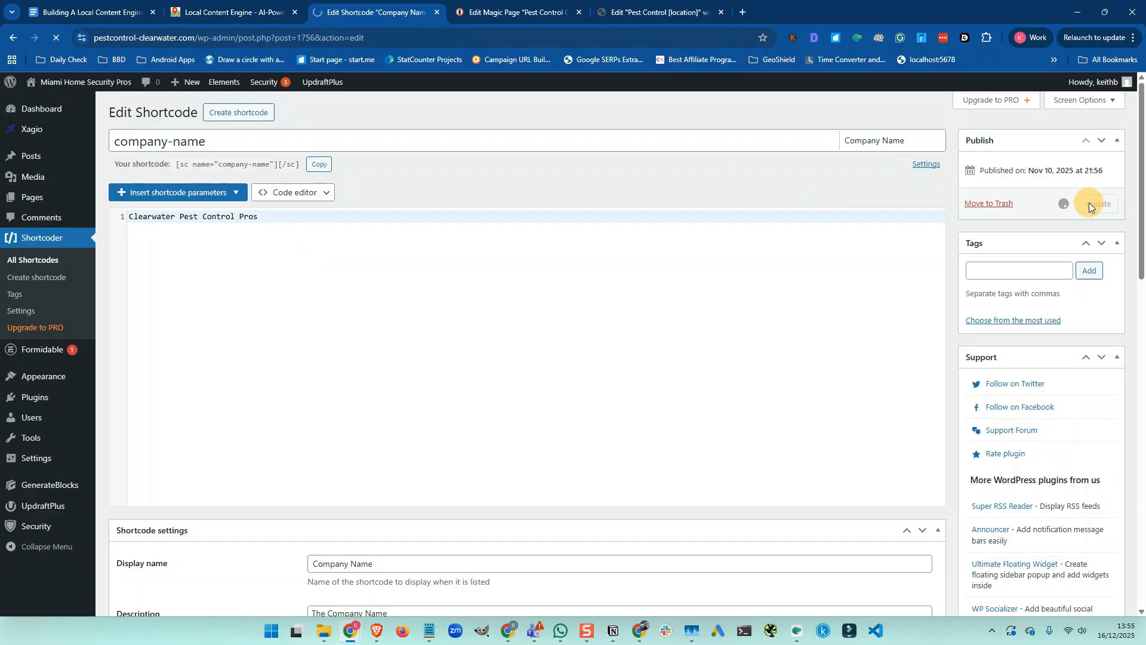
click(34, 264)
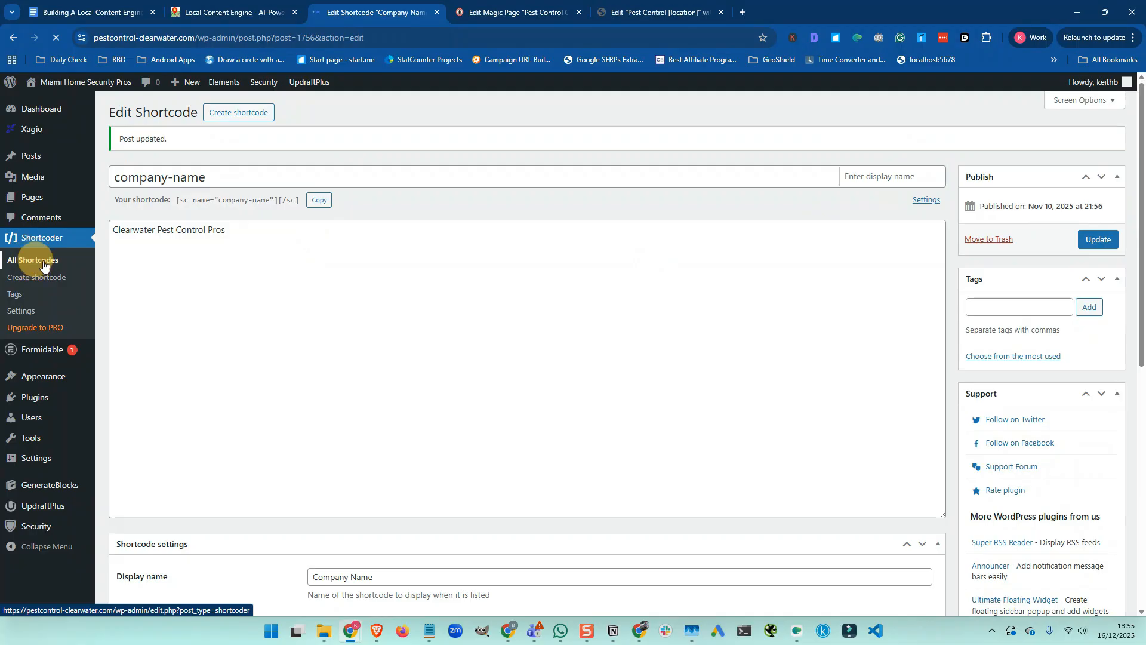
Check the Site URL shortcode, then go back to the shortcode list
scroll(180, 289, down, 1)
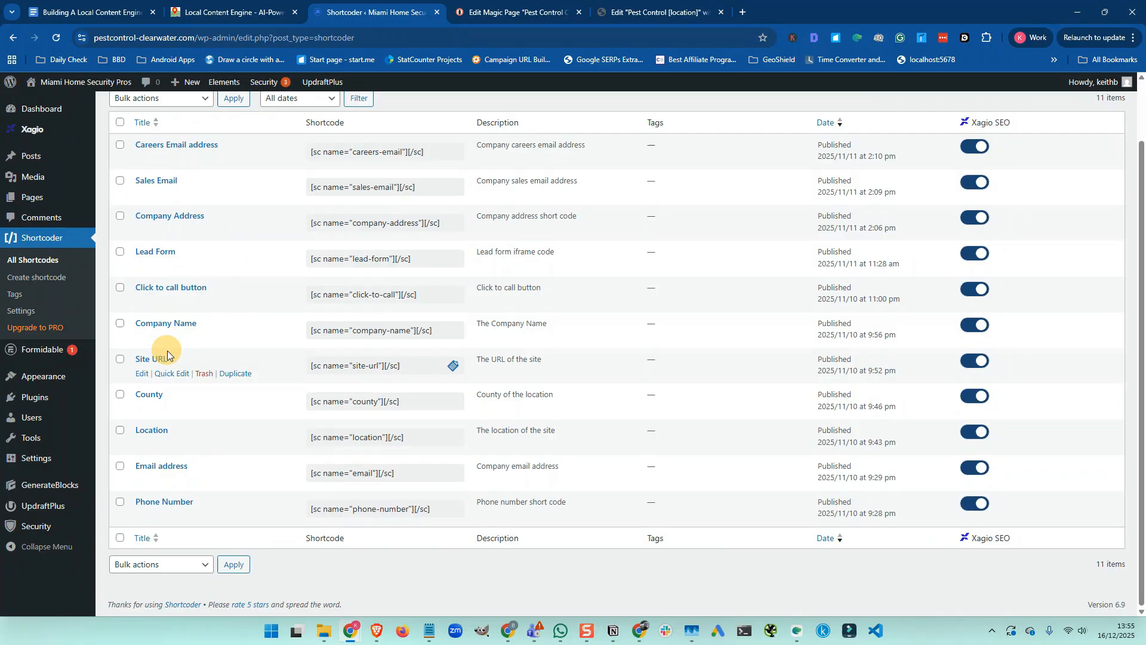
click(142, 374)
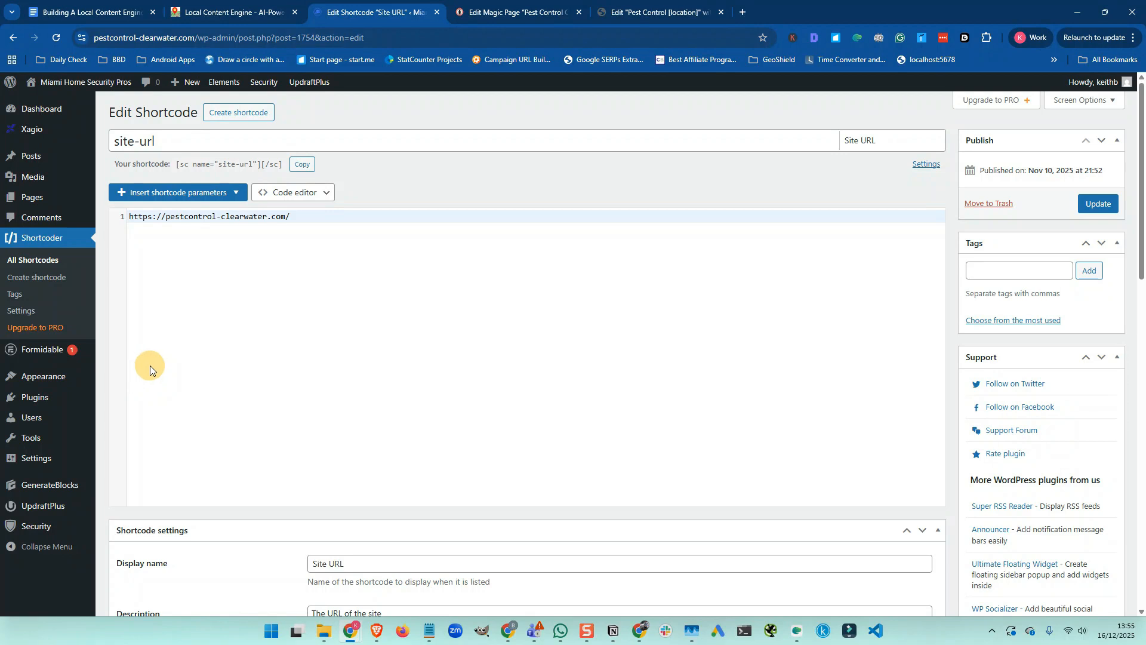
click(33, 260)
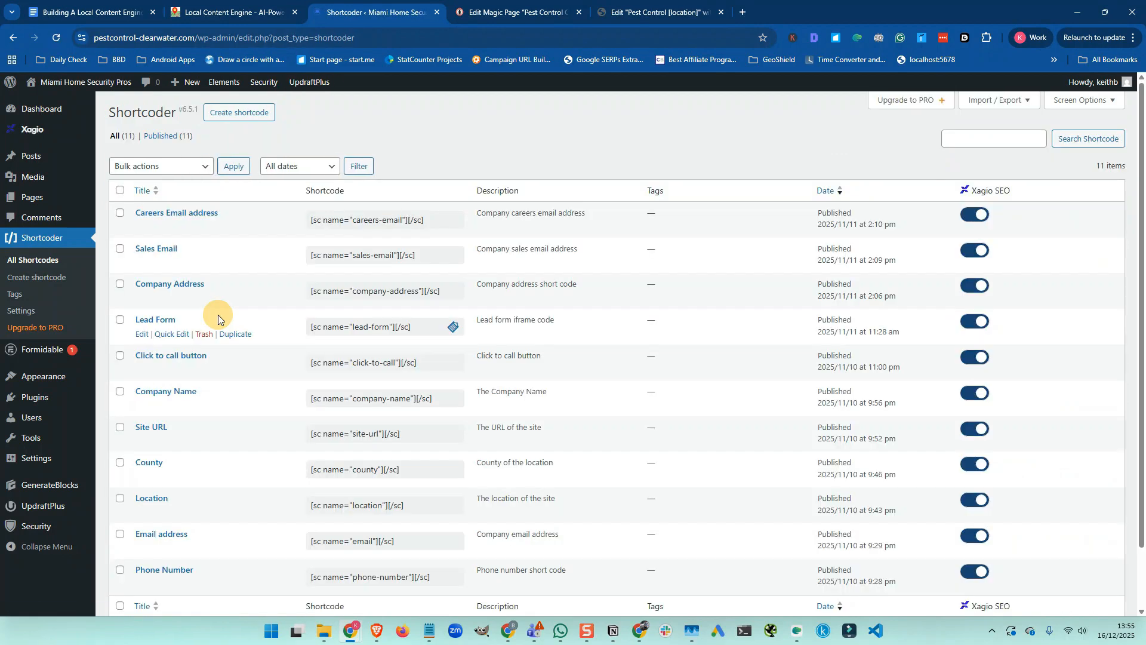
Replace Miami-Dade with Pinellas in the County shortcode and update it
scroll(218, 325, down, 1)
click(141, 410)
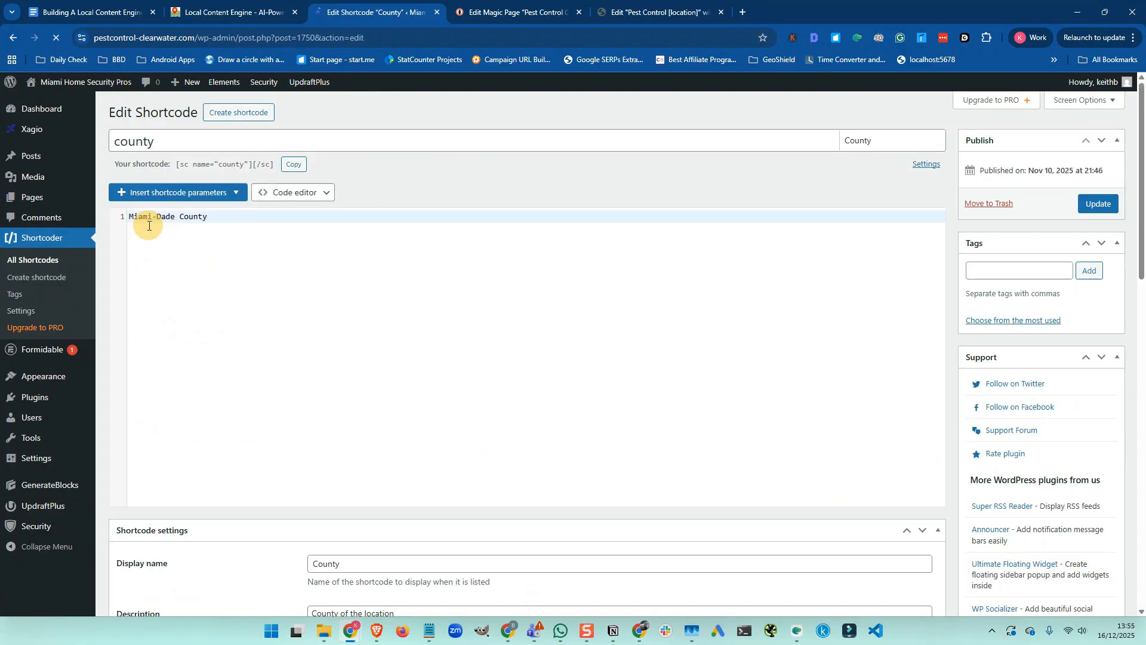
drag(176, 217, 127, 217)
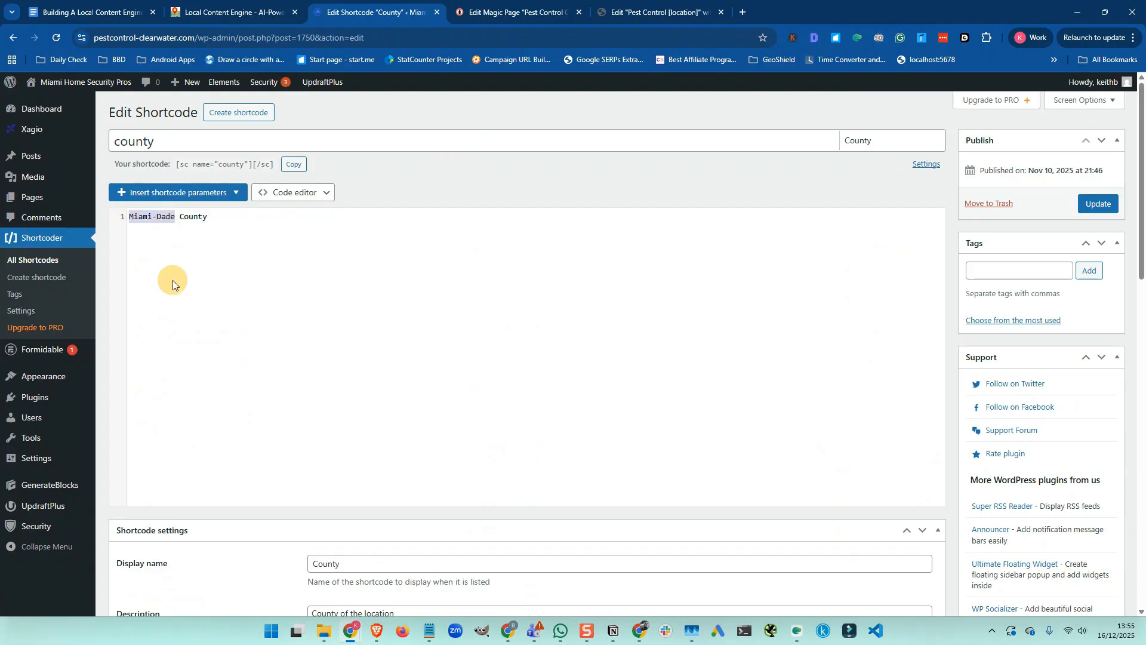
text(Pinellas)
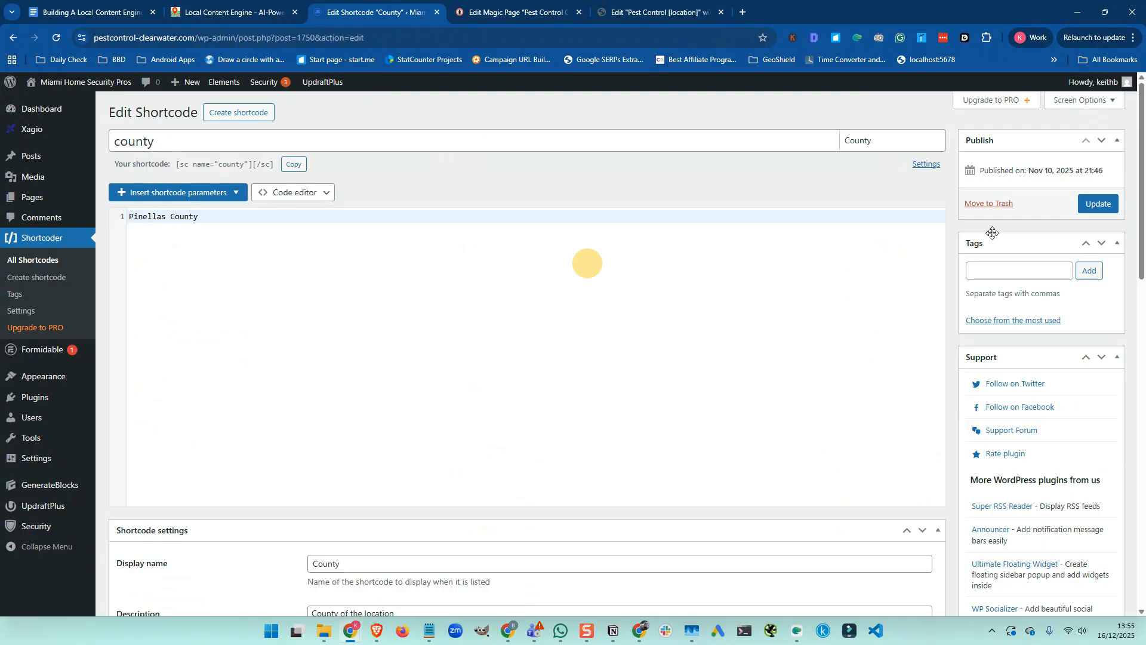
click(1091, 205)
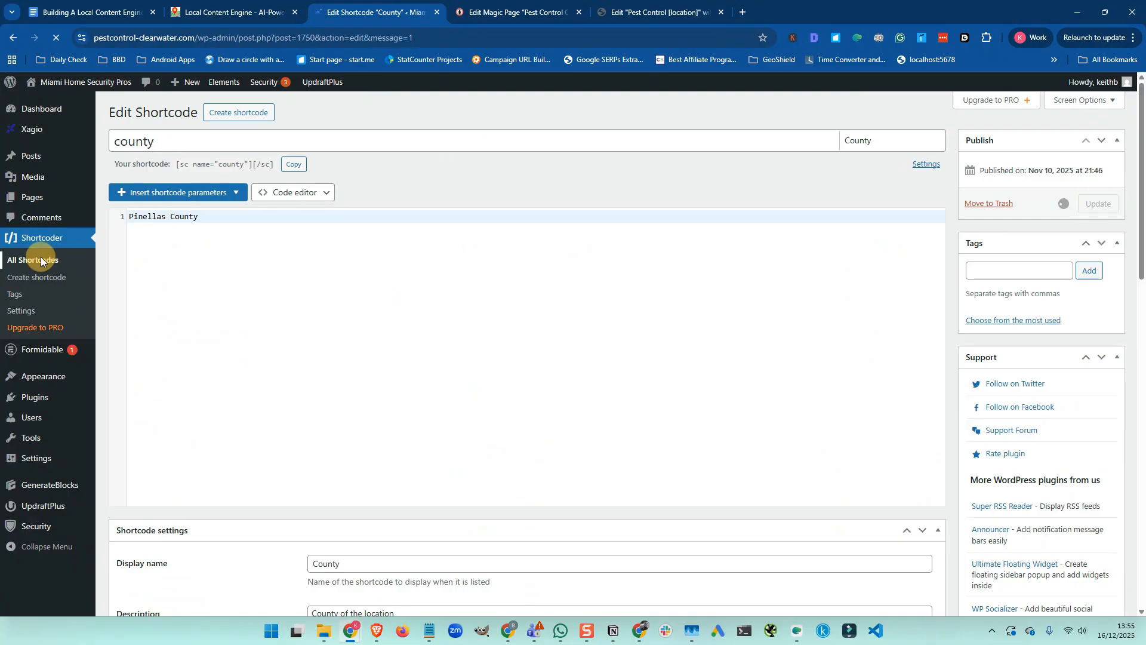
click(41, 260)
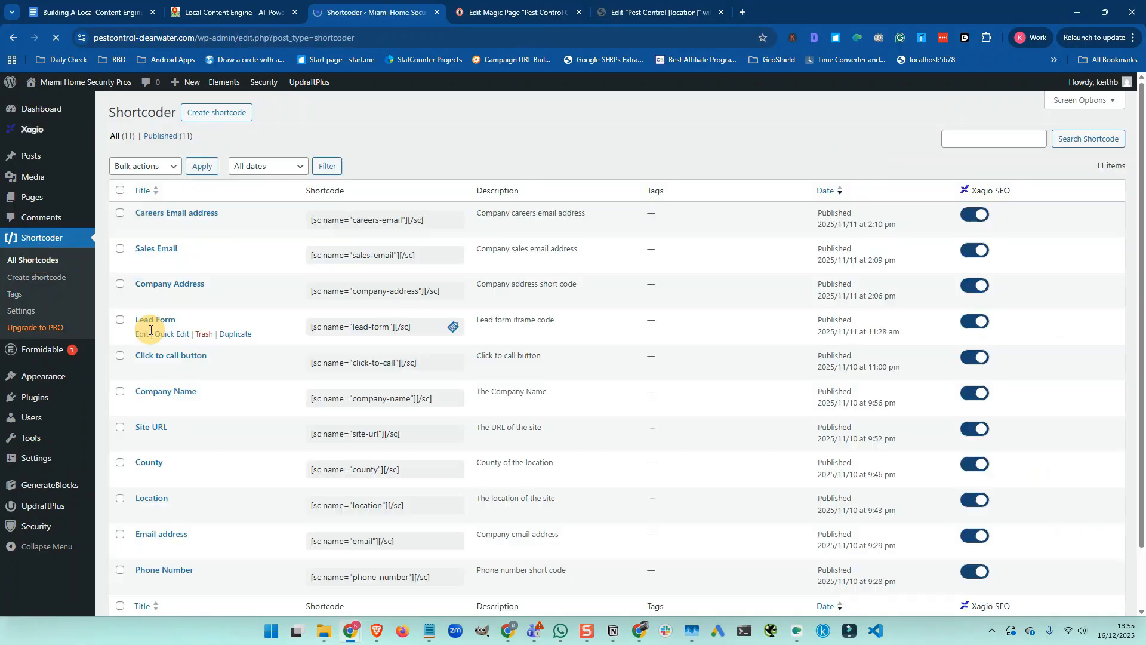
Replace Miami with Clearwater in the Location shortcode and update it
scroll(153, 332, down, 2)
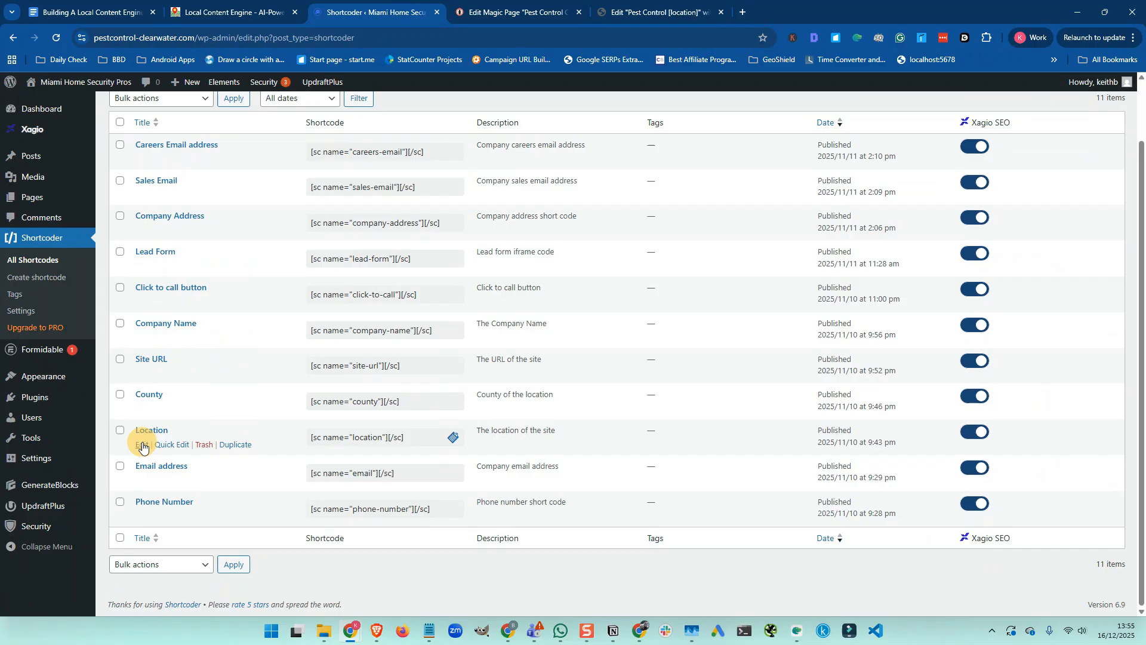
click(143, 449)
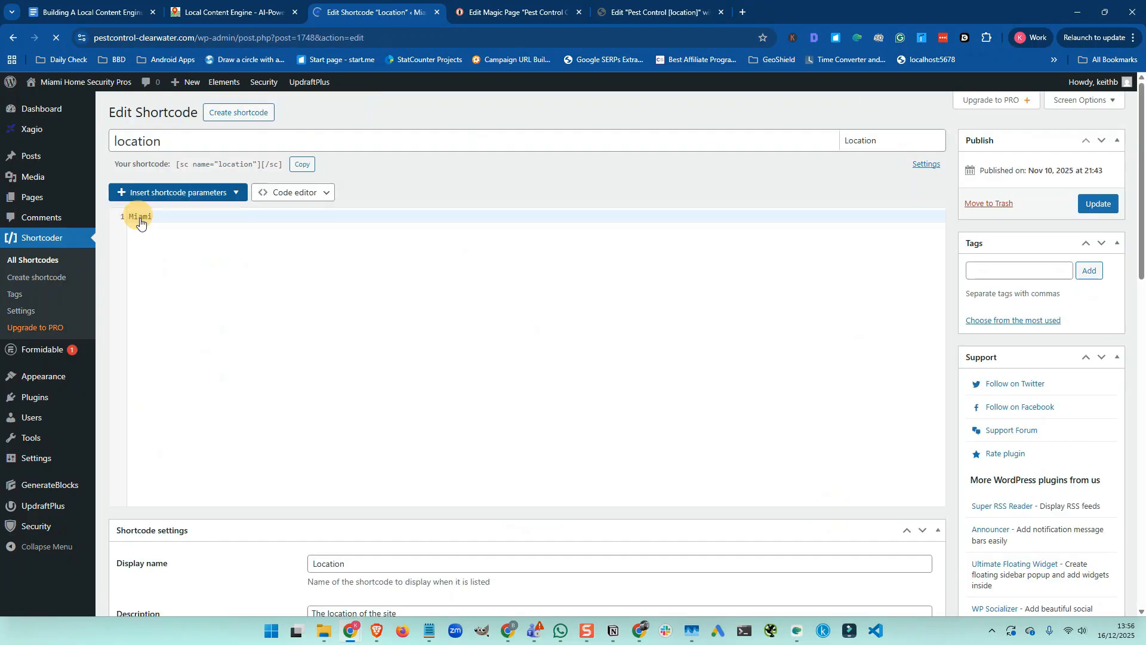
double_click(141, 218)
text(Clearweater)
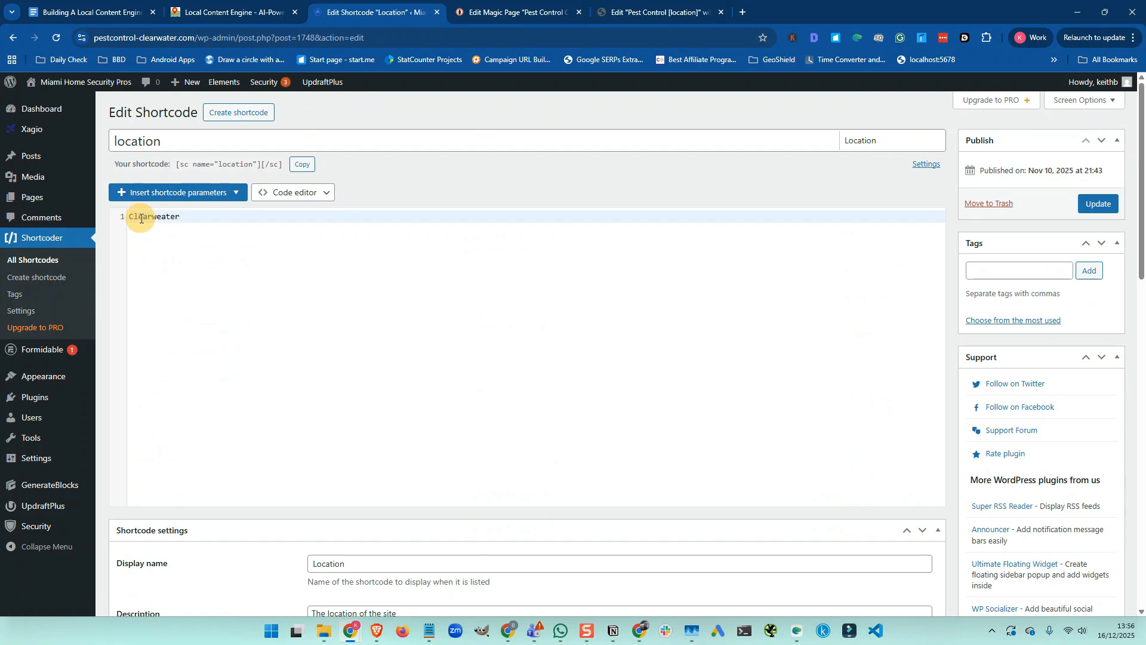
key(BackSpace)
key(BackSpace)
key(BackSpace)
key(BackSpace)
text(ater)
click(1097, 204)
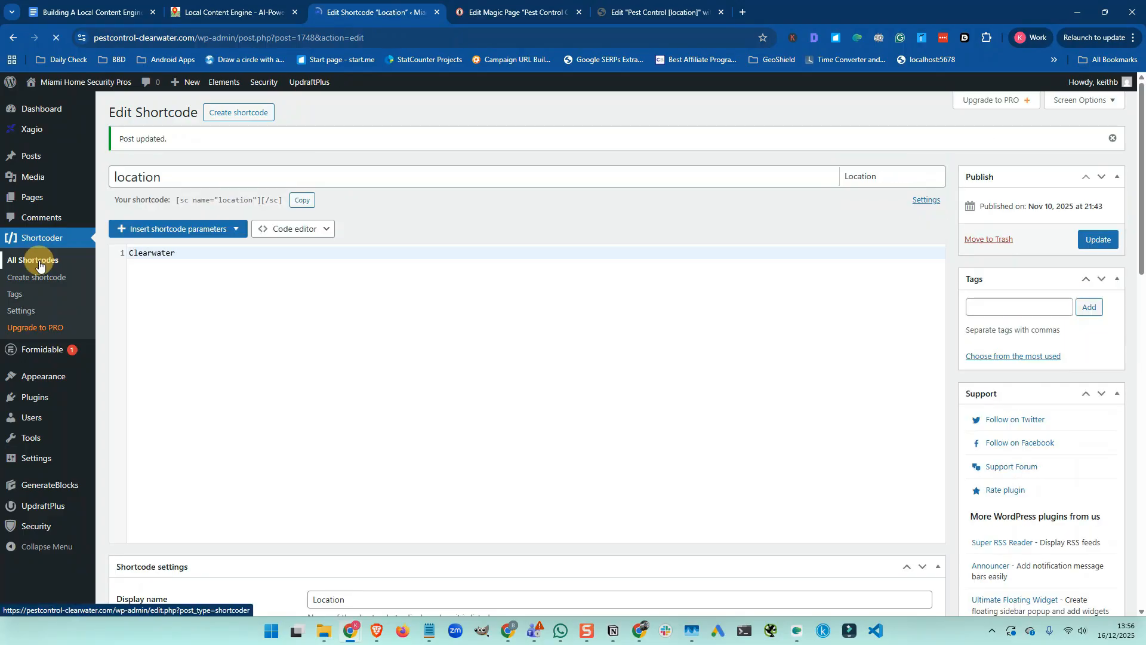
click(39, 261)
Swap the Email address shortcode's domain for pestcontrol-clearwater, update it, then view the checklist
scroll(220, 301, down, 1)
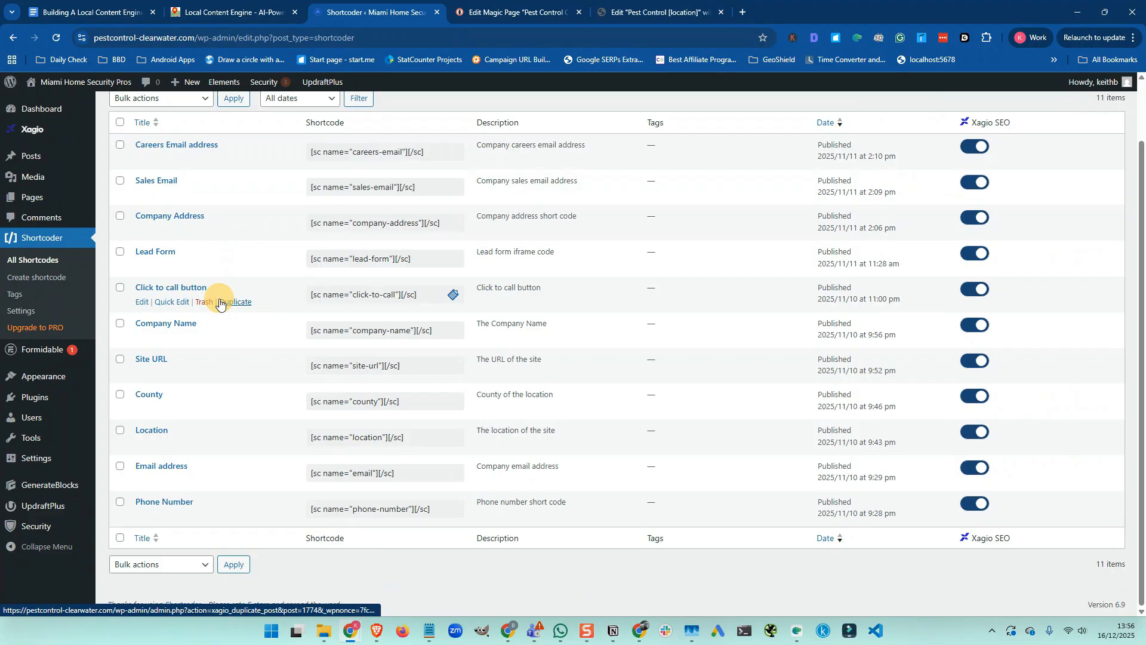
click(141, 482)
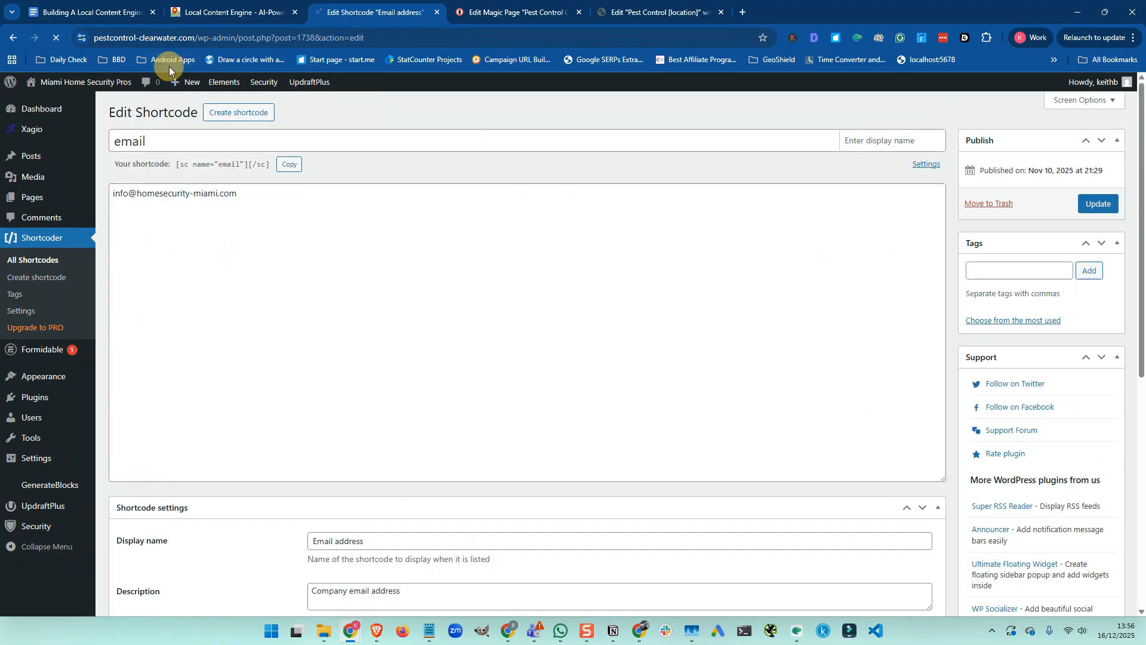
click(121, 37)
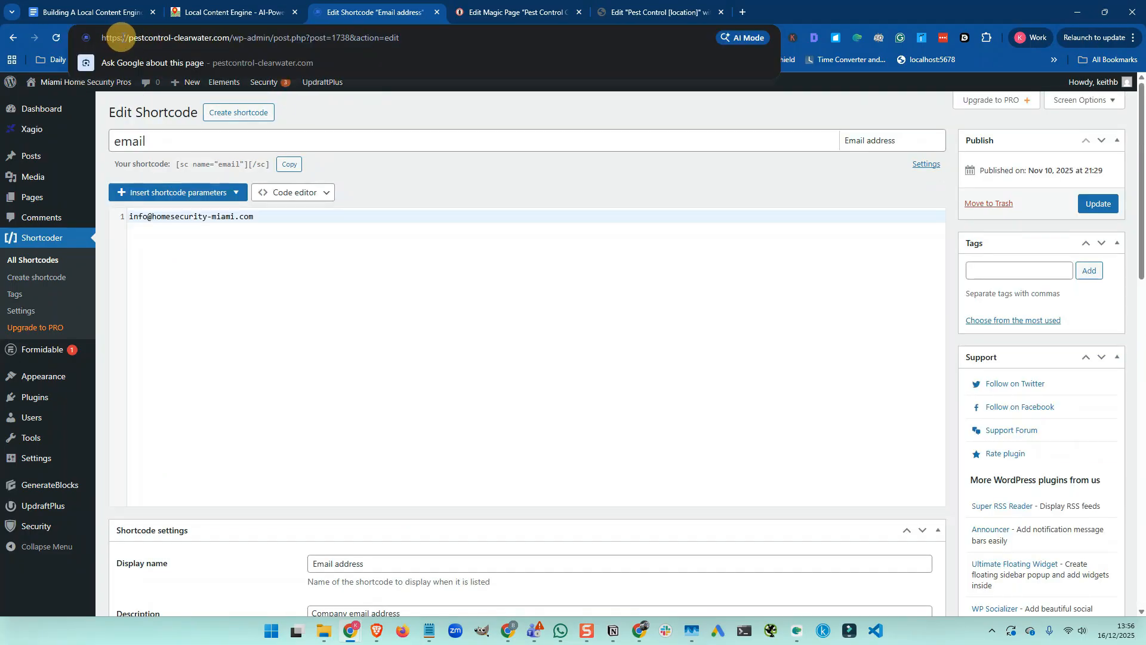
drag(128, 38, 212, 38)
key(ctrl+c)
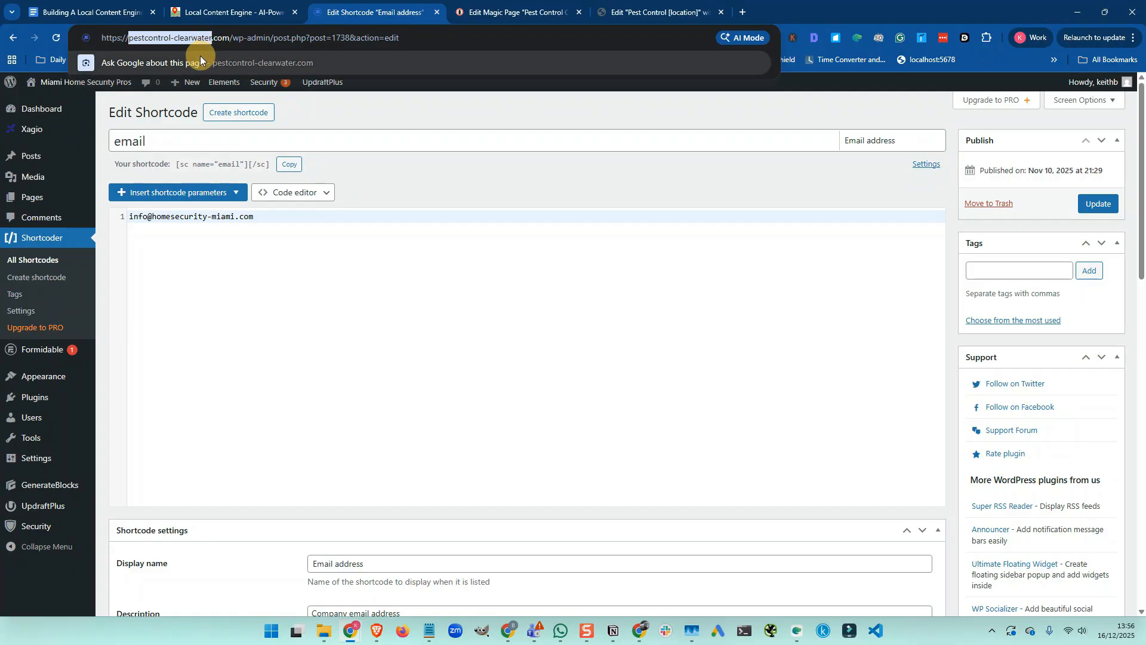
click(149, 216)
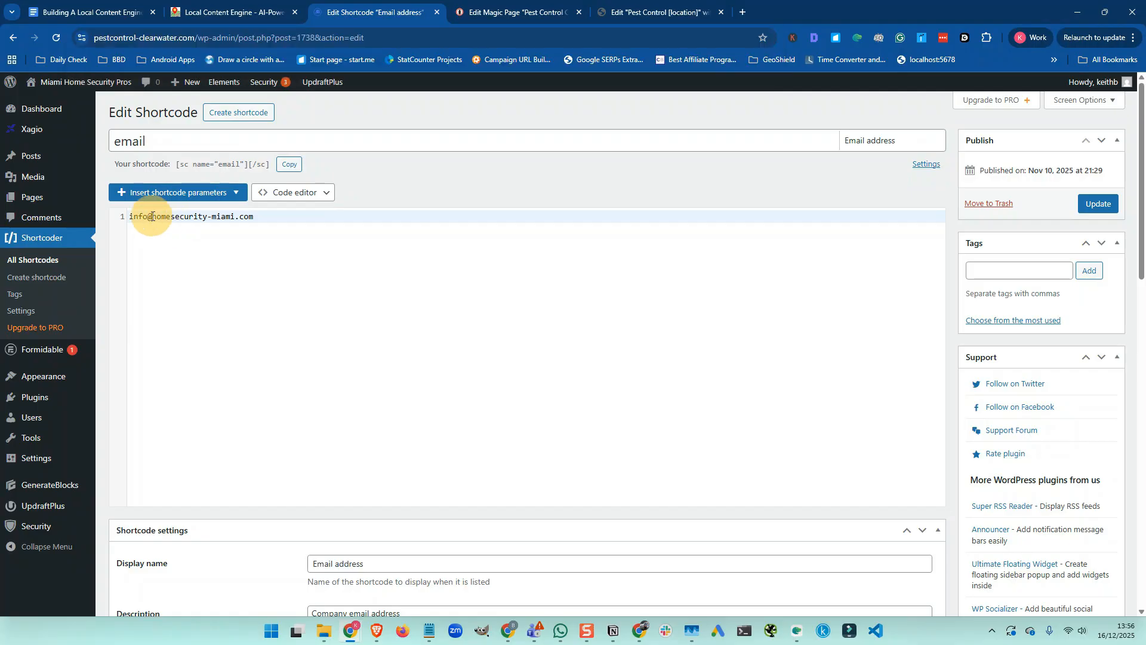
drag(152, 216, 235, 217)
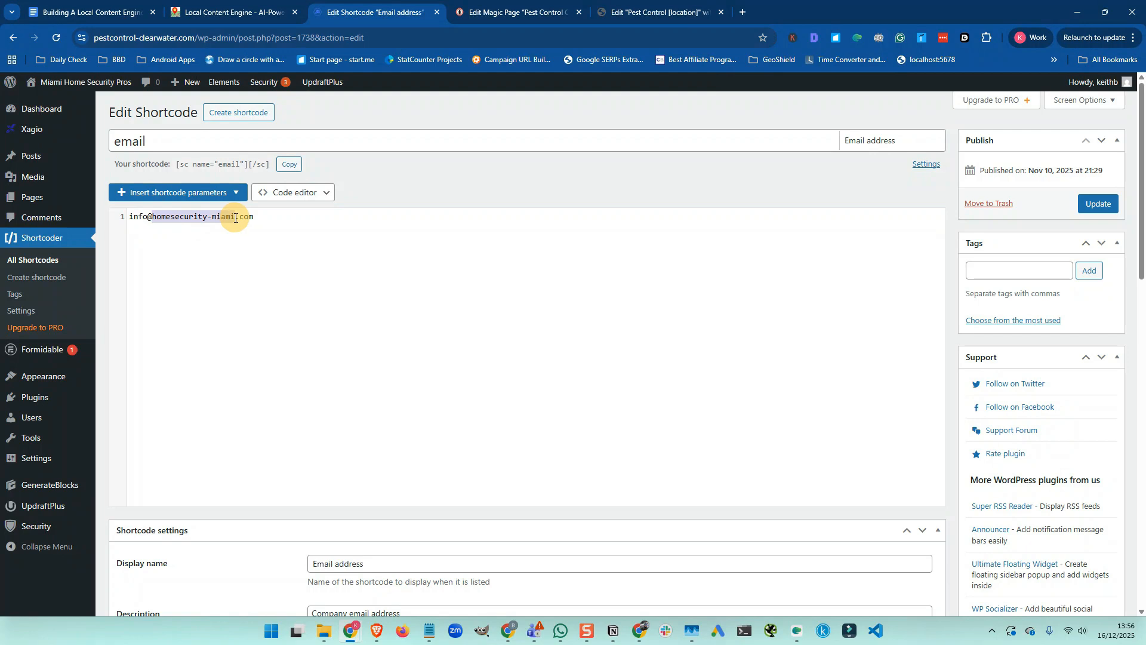
key(ctrl+v)
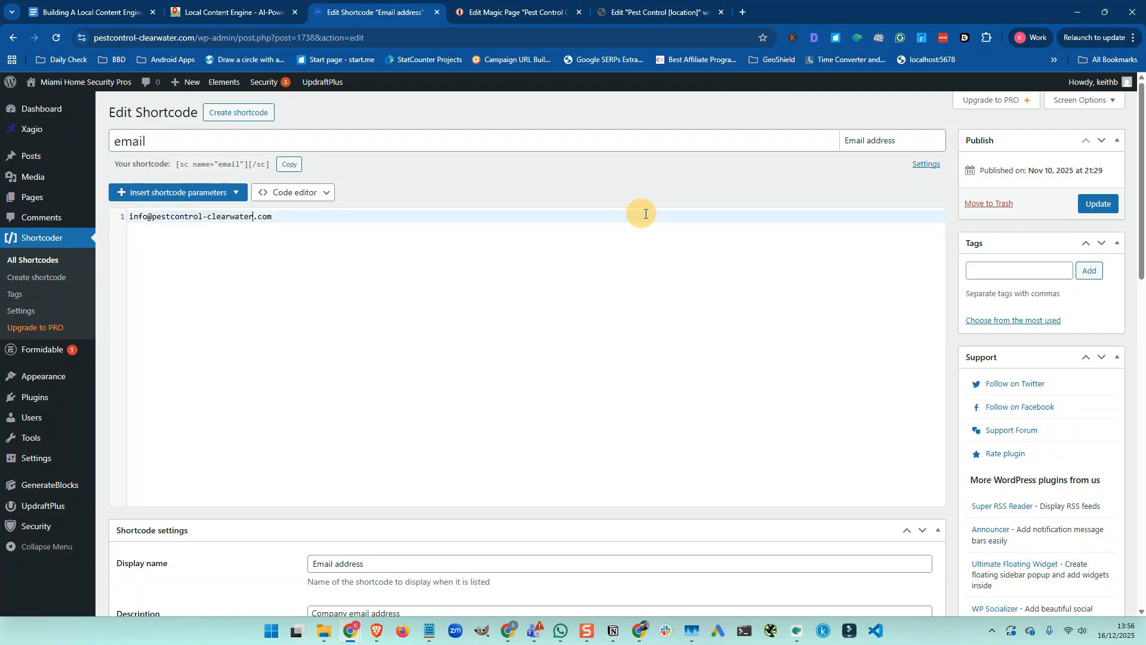
click(1097, 206)
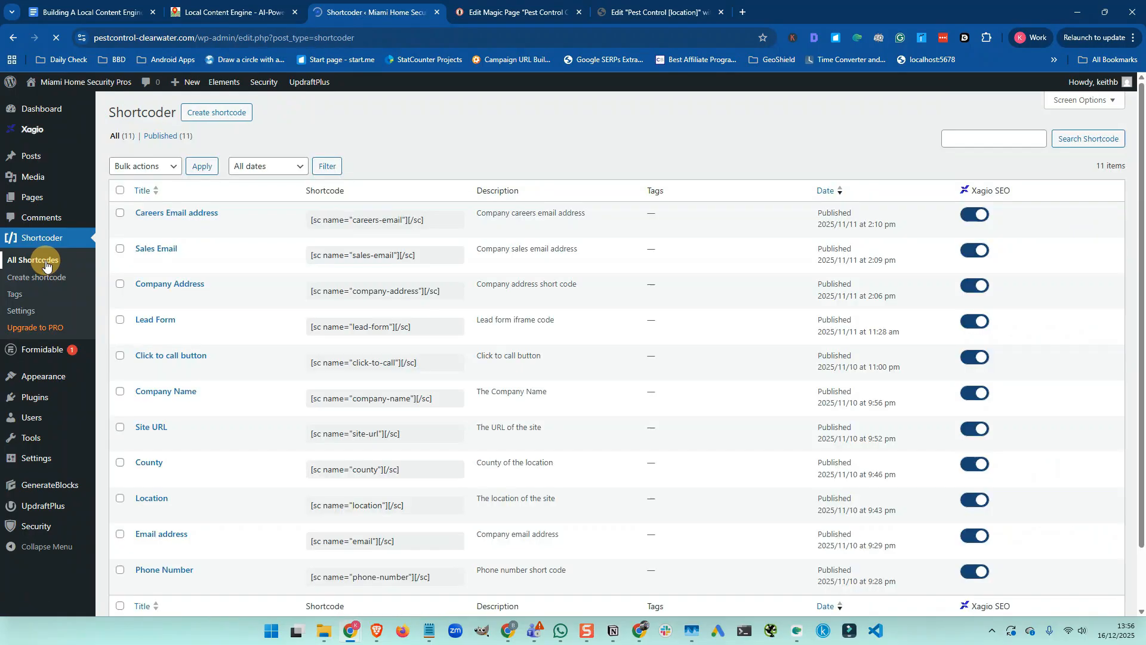
mouse_move(231, 305)
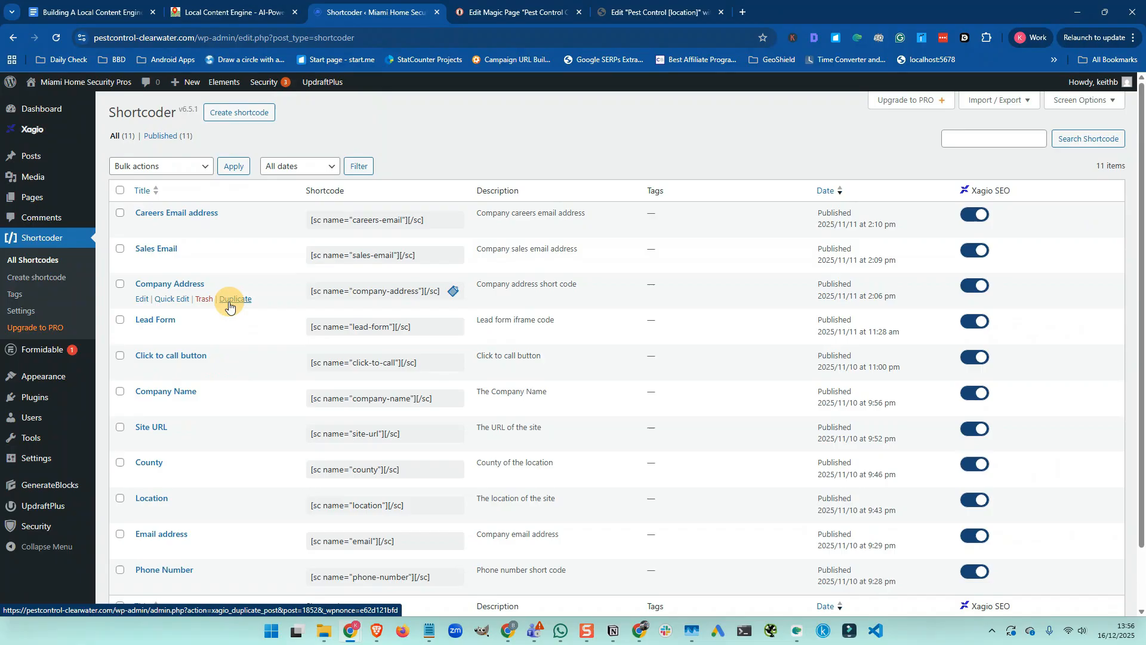
key(ctrl+1)
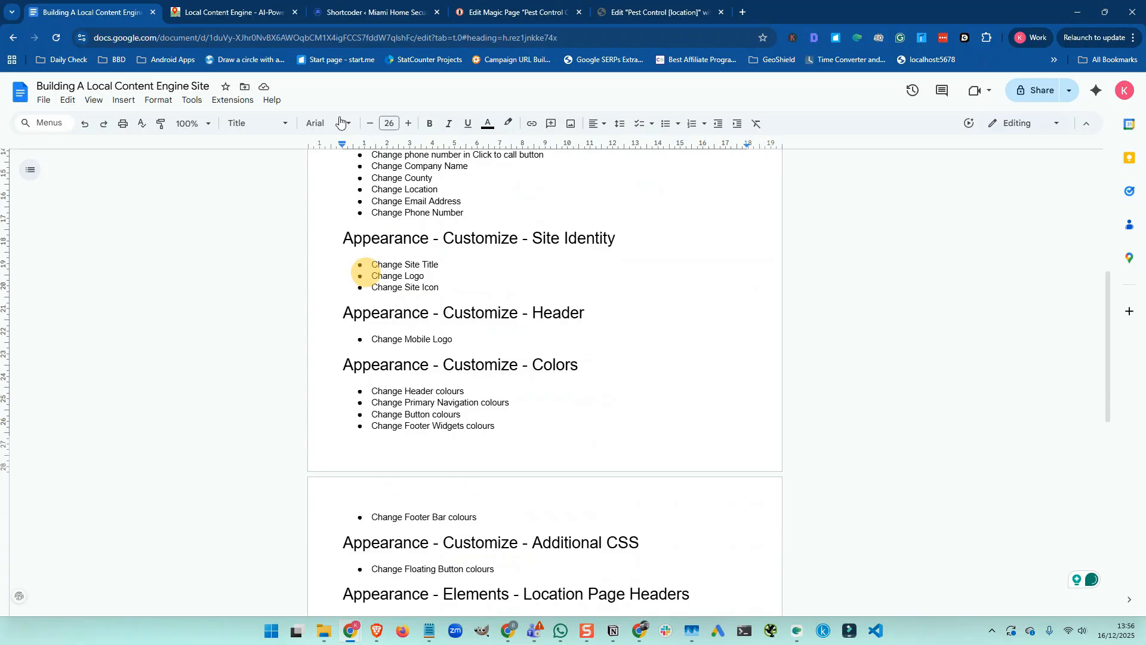
Switch from the checklist back to the WordPress admin tab
key(ctrl+3)
mouse_move(29, 376)
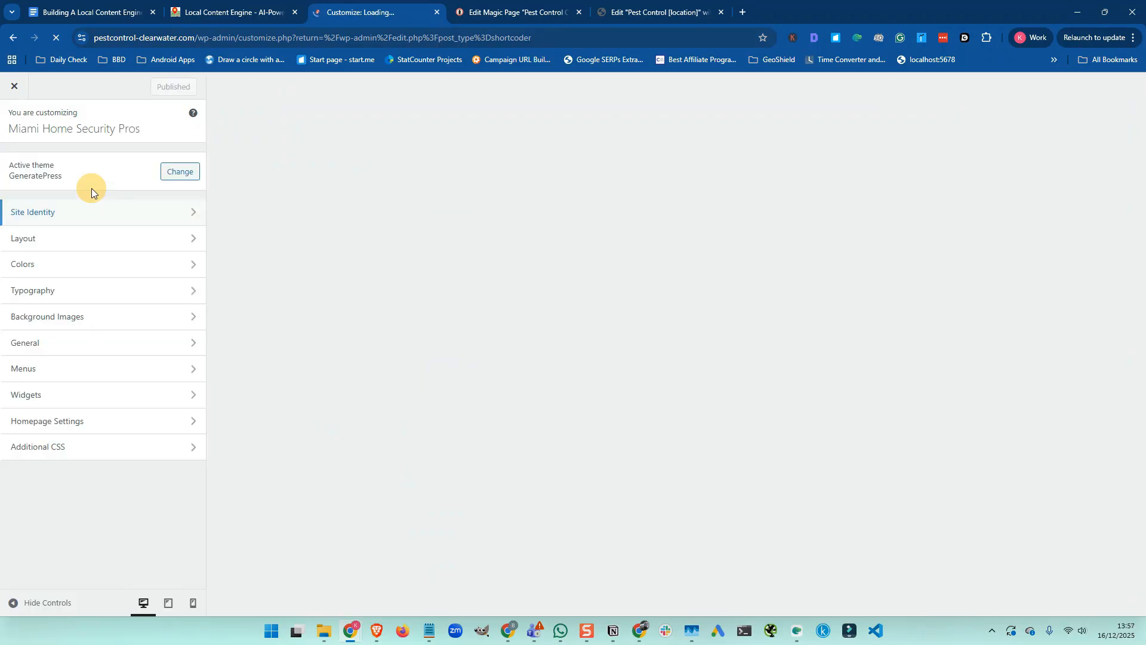
Set the site title in Site Identity to Clearwater Pest Control Pros
click(89, 214)
triple_click(74, 178)
text(Clea)
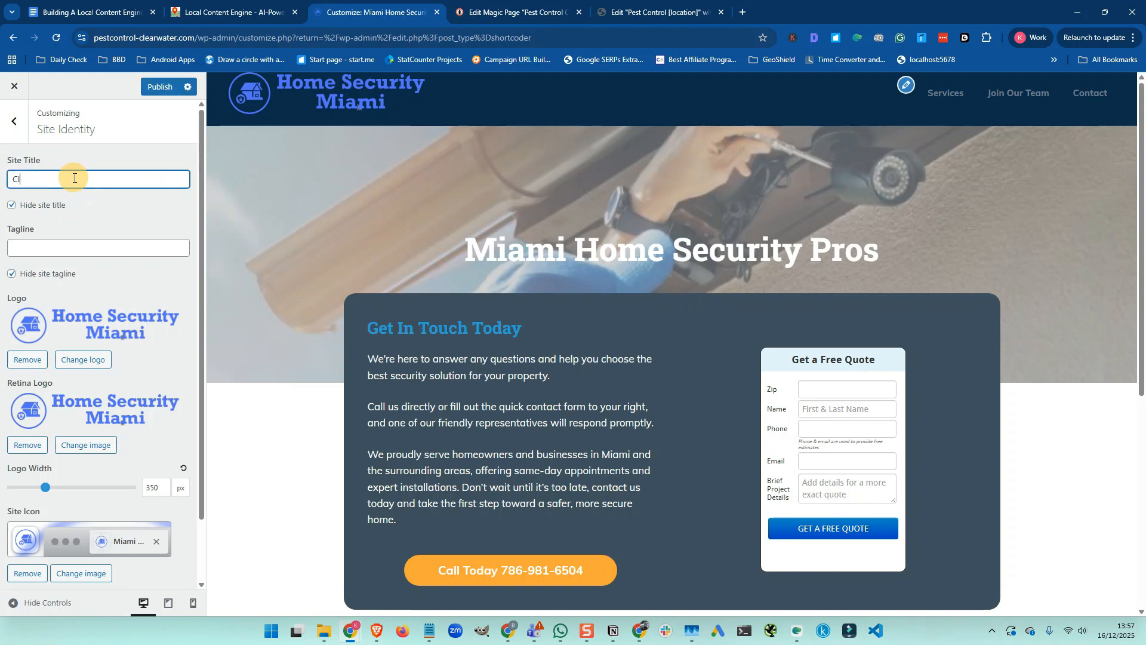
text(rwater Pest Control Pros)
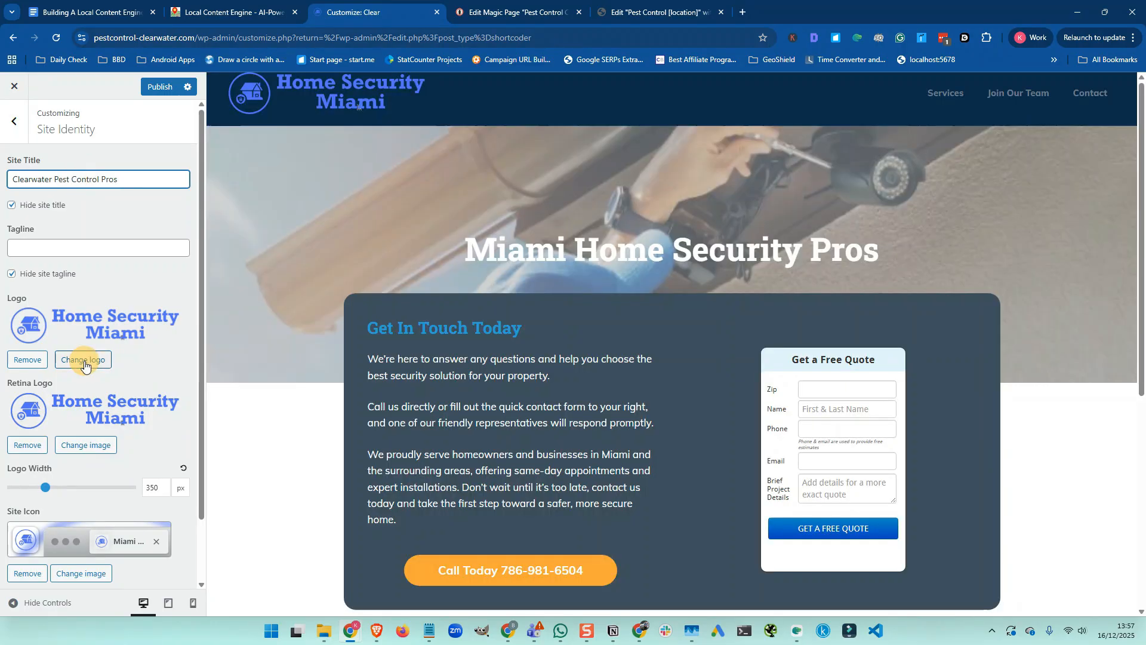
Upload the Clearwater logo files and give the 700x140 banner alt text 'Clearwater Pest Control Pros'
click(85, 360)
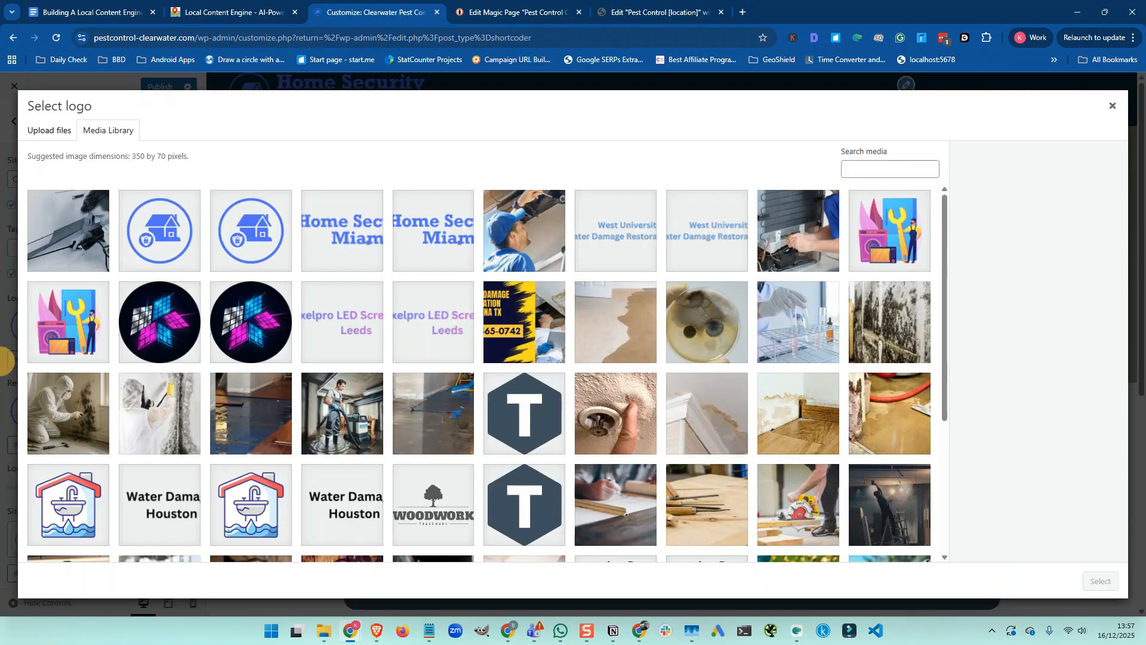
key(alt+Tab)
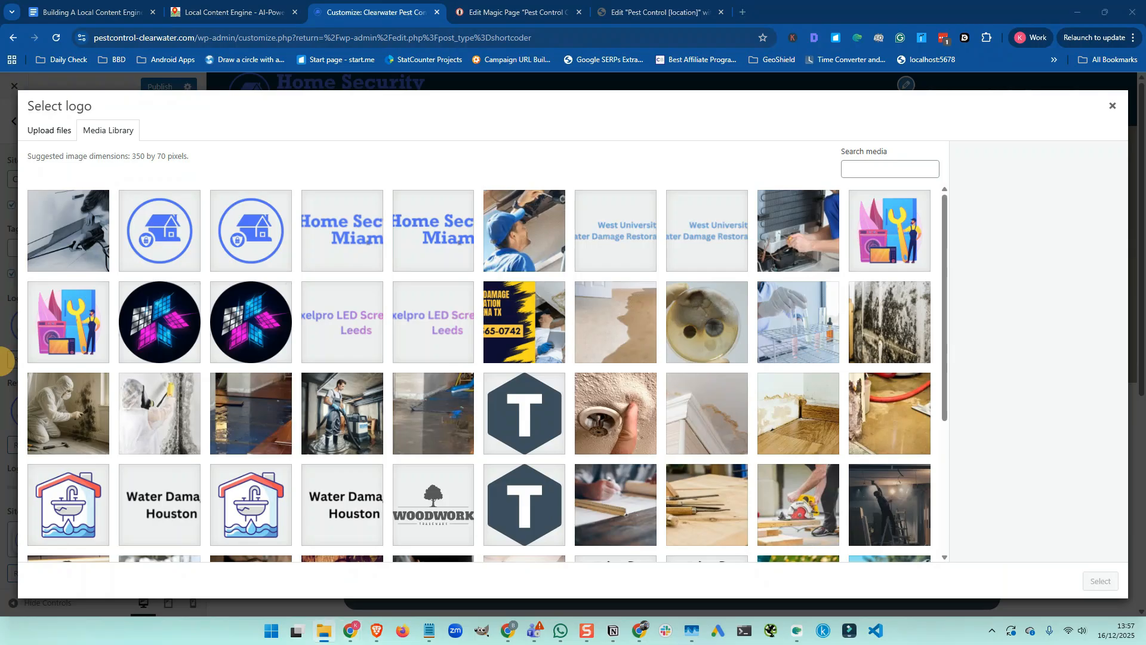
drag(5, 360, 363, 295)
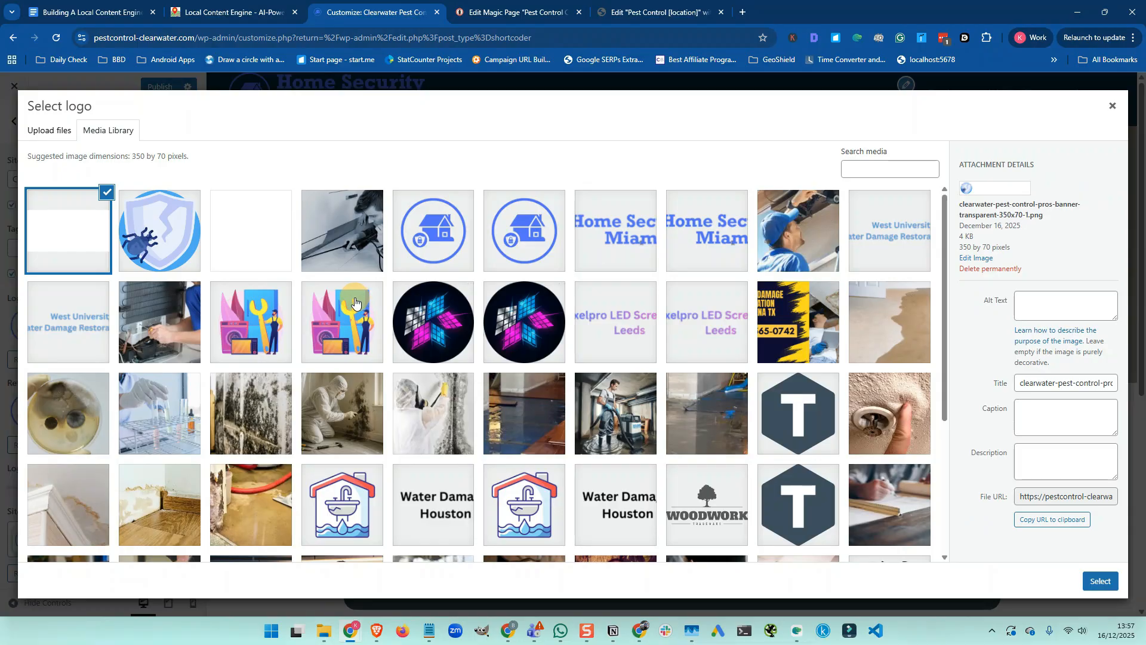
click(255, 240)
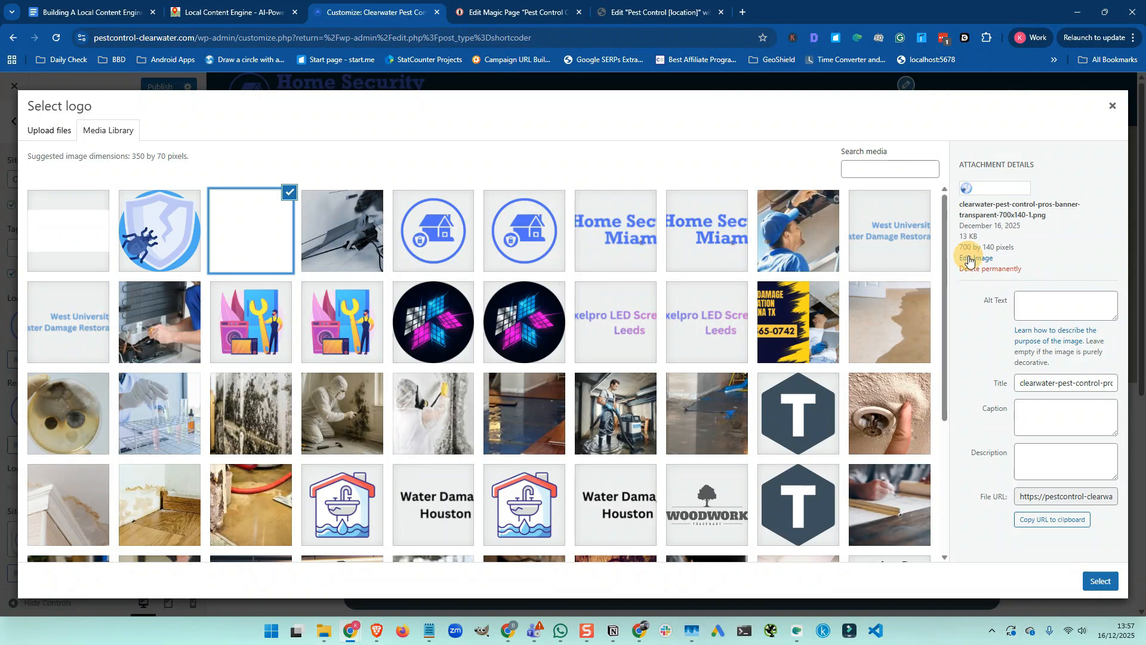
click(1053, 298)
text(C)
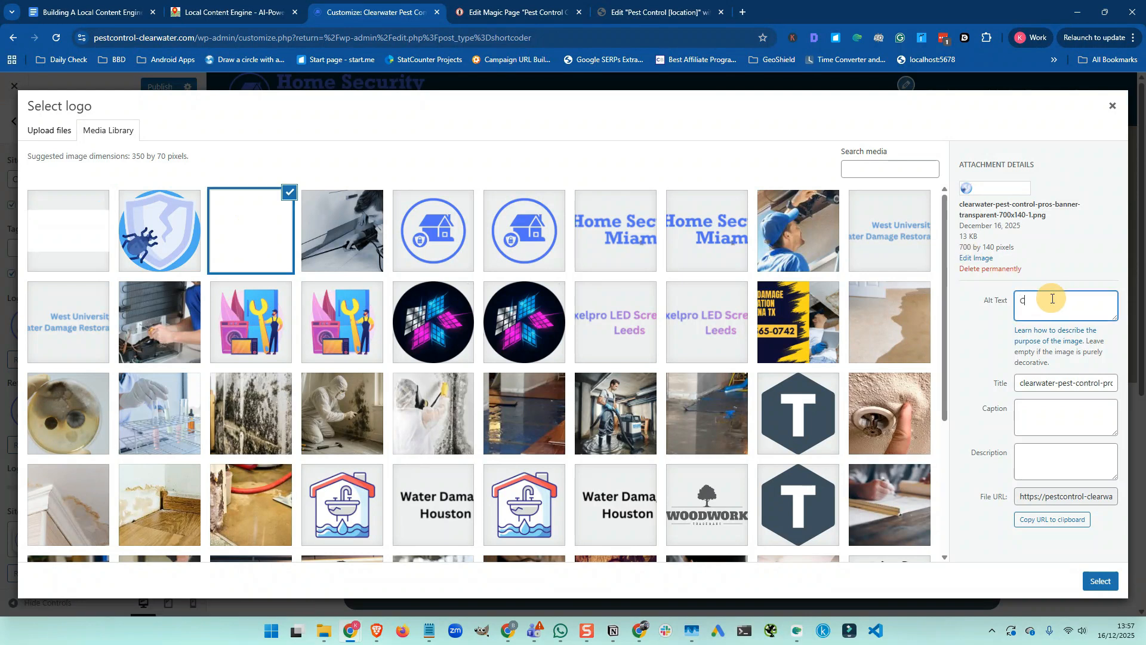
text(learwater Pest Control Pros)
Reuse that alt text on the shield logo and 350x70 banner, then set the banner as logo uncropped
triple_click(1052, 298)
key(ctrl+c)
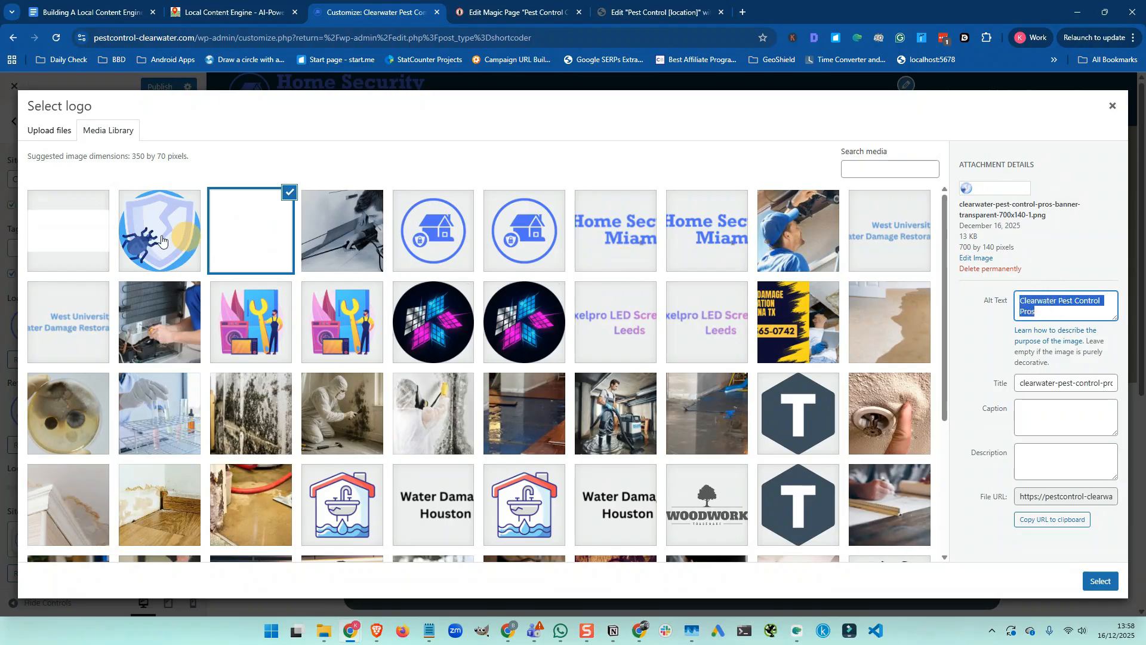
click(159, 239)
click(1027, 348)
key(ctrl+v)
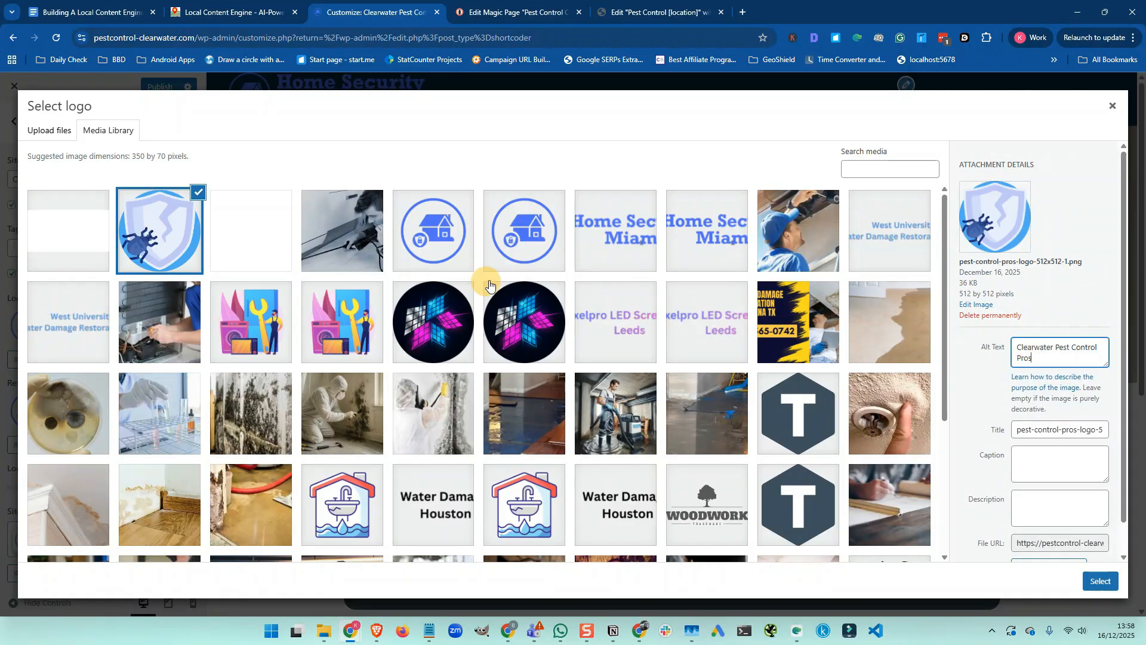
click(75, 227)
click(1039, 301)
key(ctrl+v)
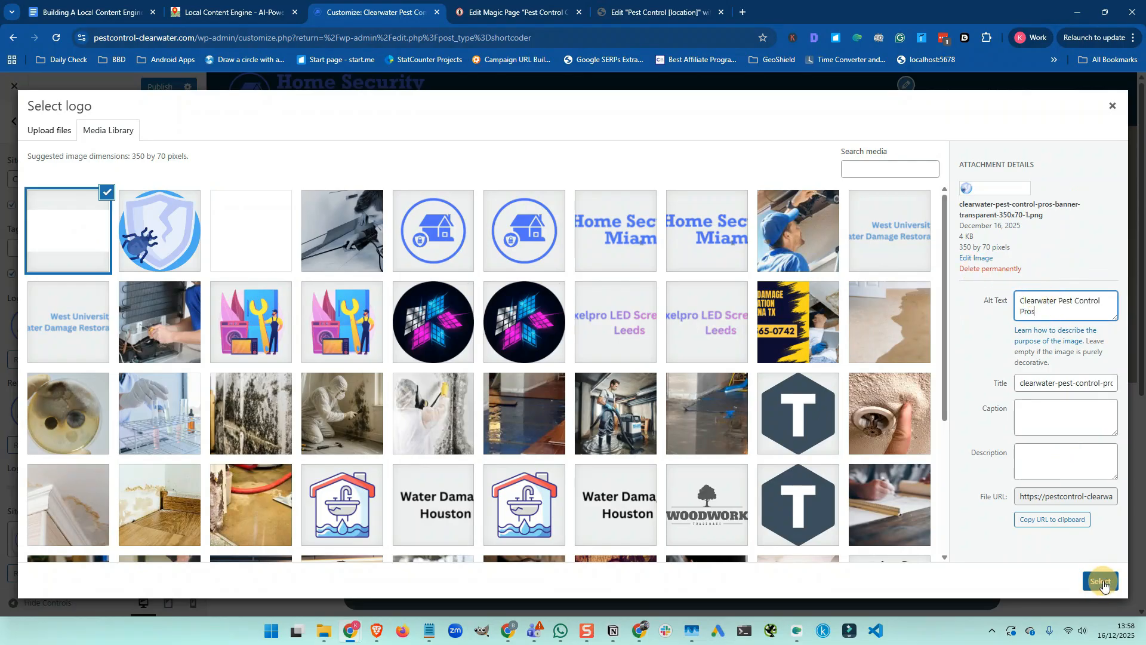
click(1102, 582)
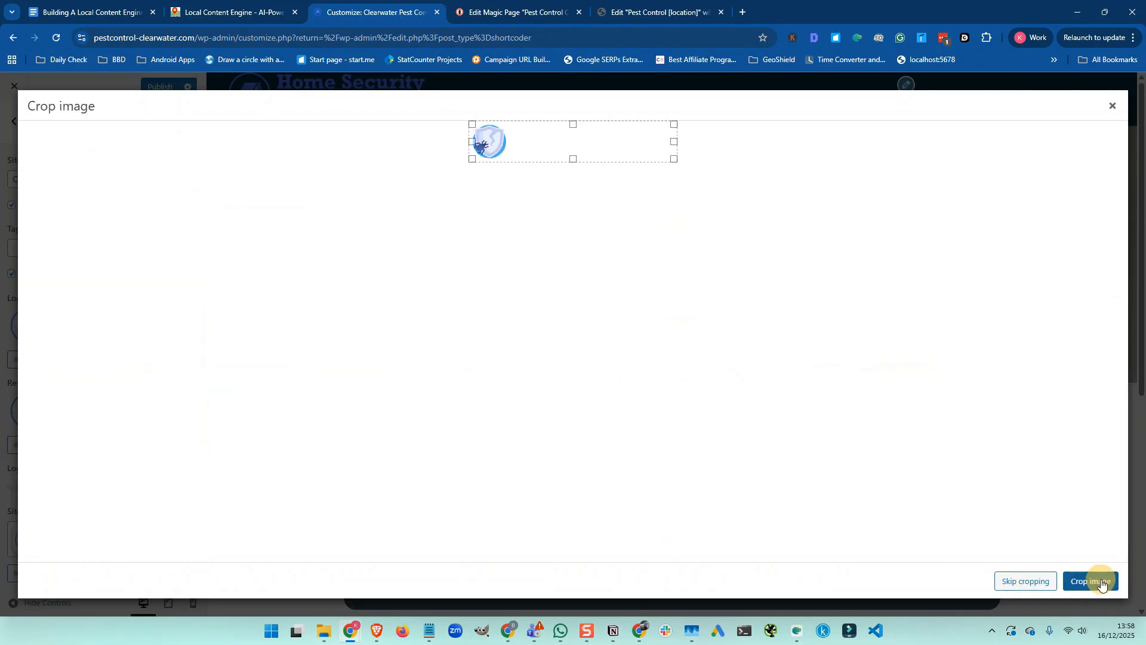
click(1022, 580)
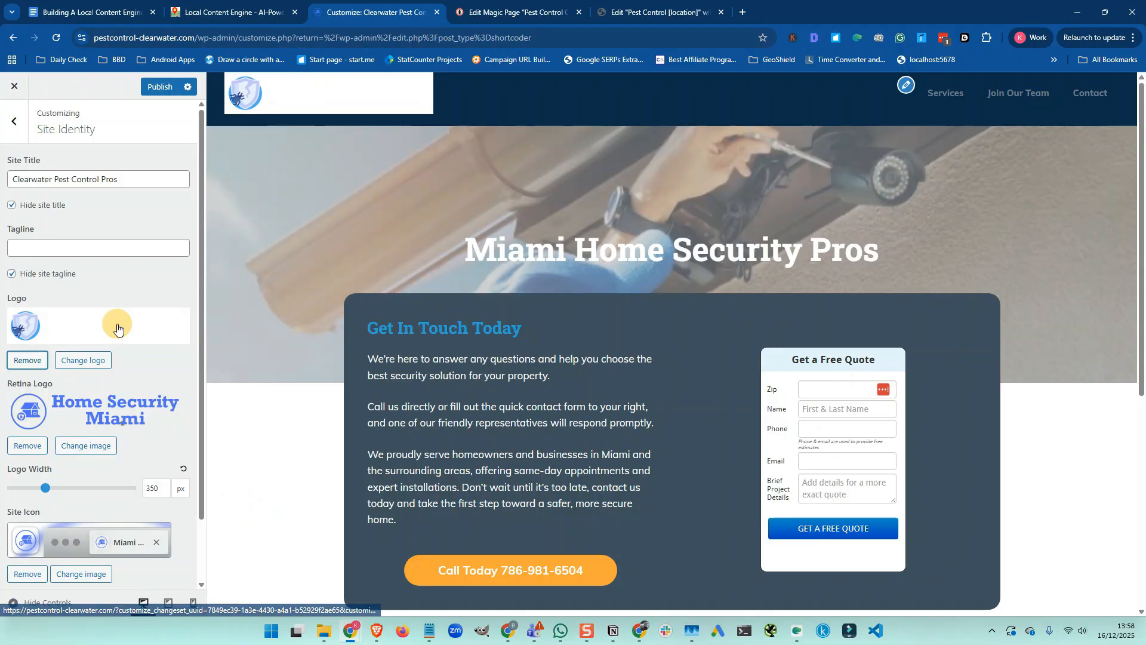
Set the retina logo to the 700x140 Clearwater banner
click(81, 446)
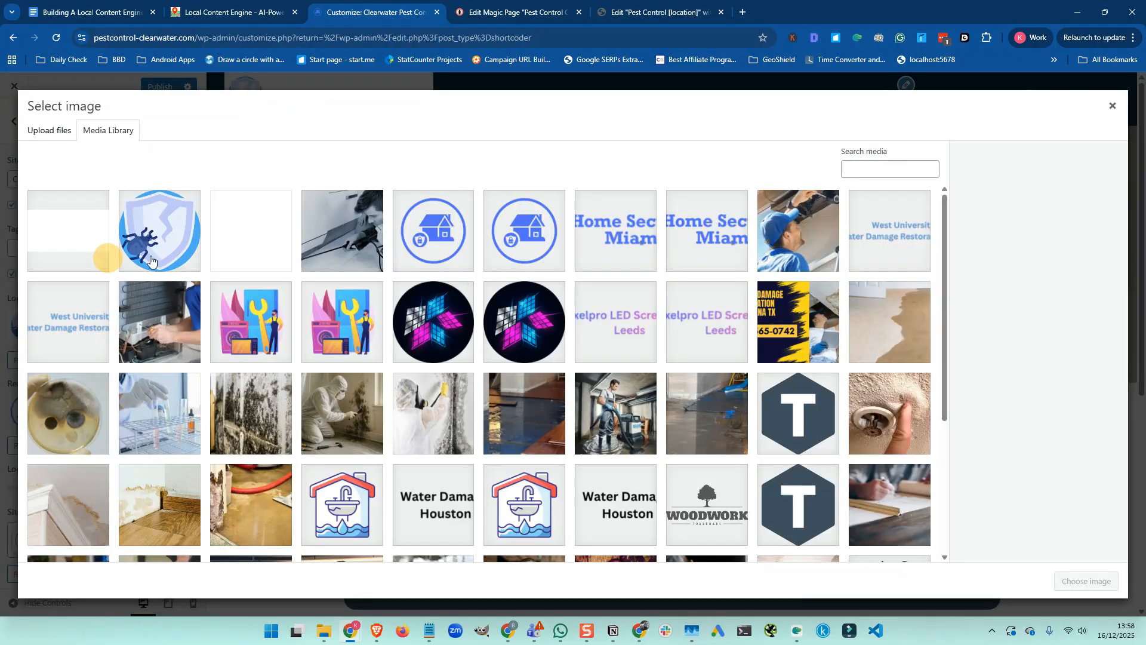
click(241, 241)
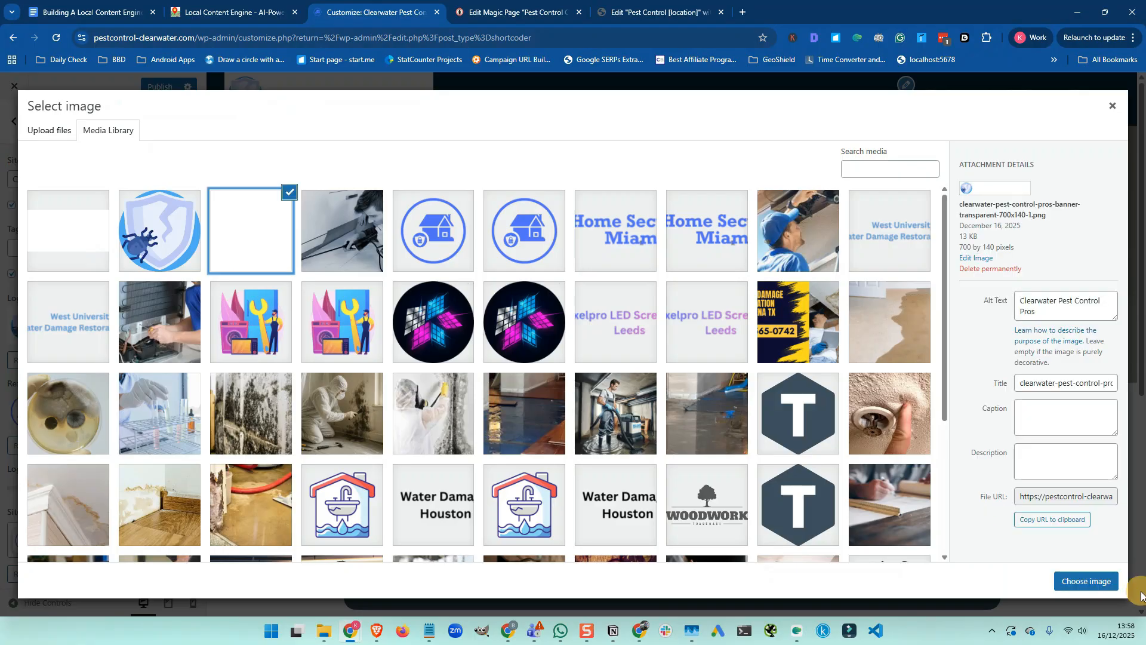
click(1094, 582)
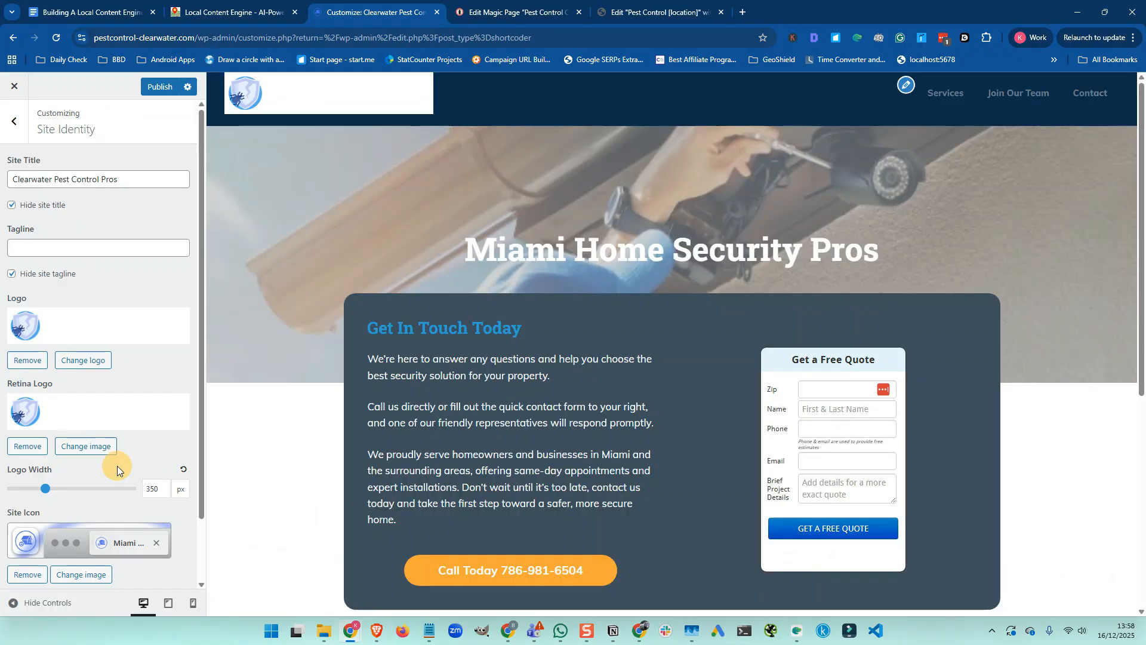
Try the shield bug logo and the house icon as the site icon
scroll(117, 466, down, 1)
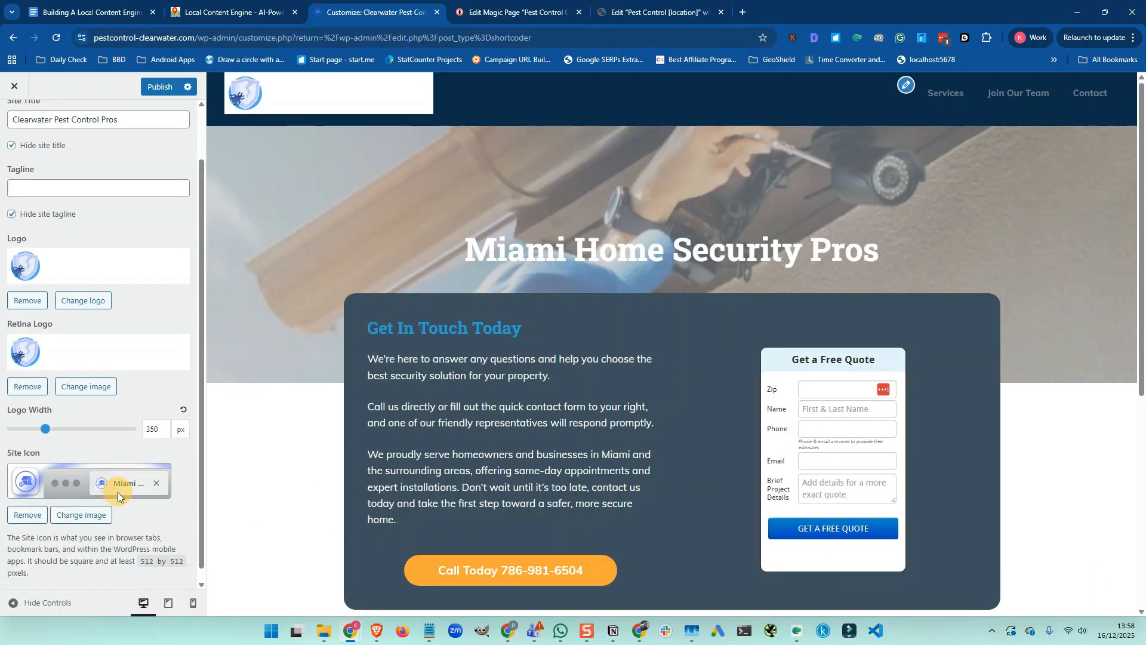
click(81, 516)
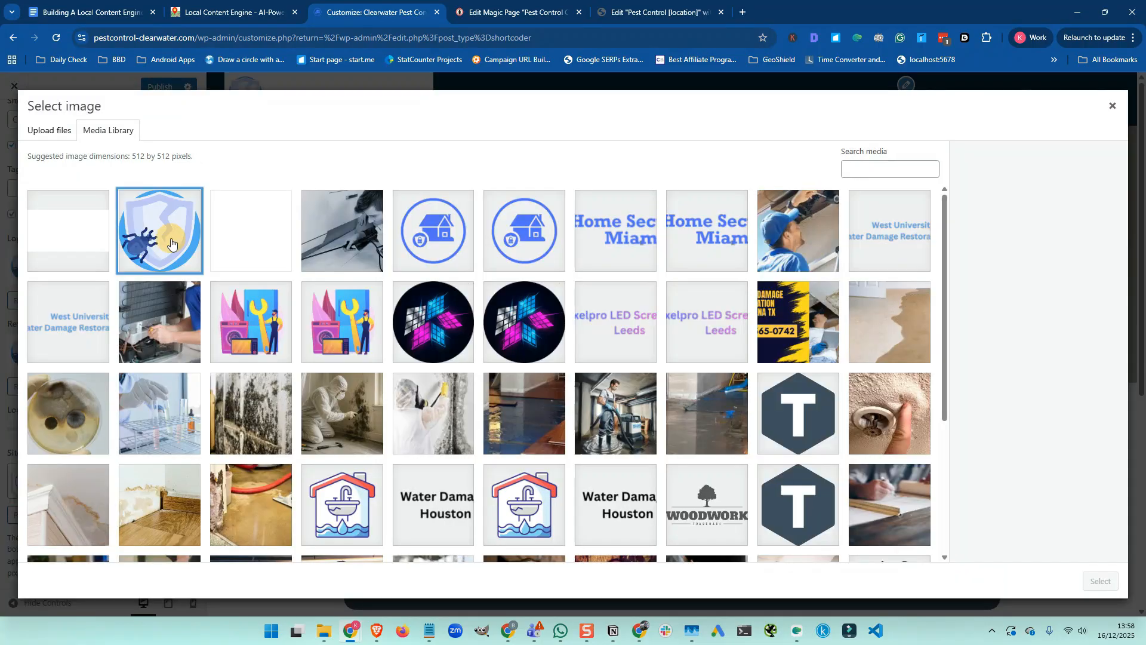
click(1099, 582)
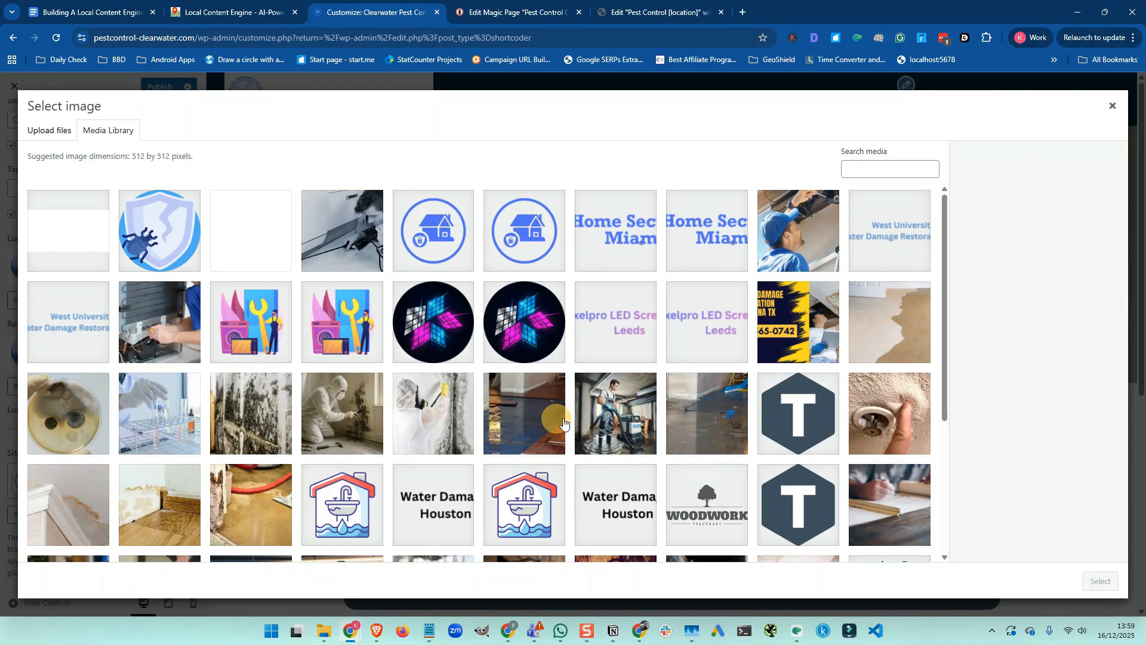
click(156, 238)
click(1100, 581)
click(156, 216)
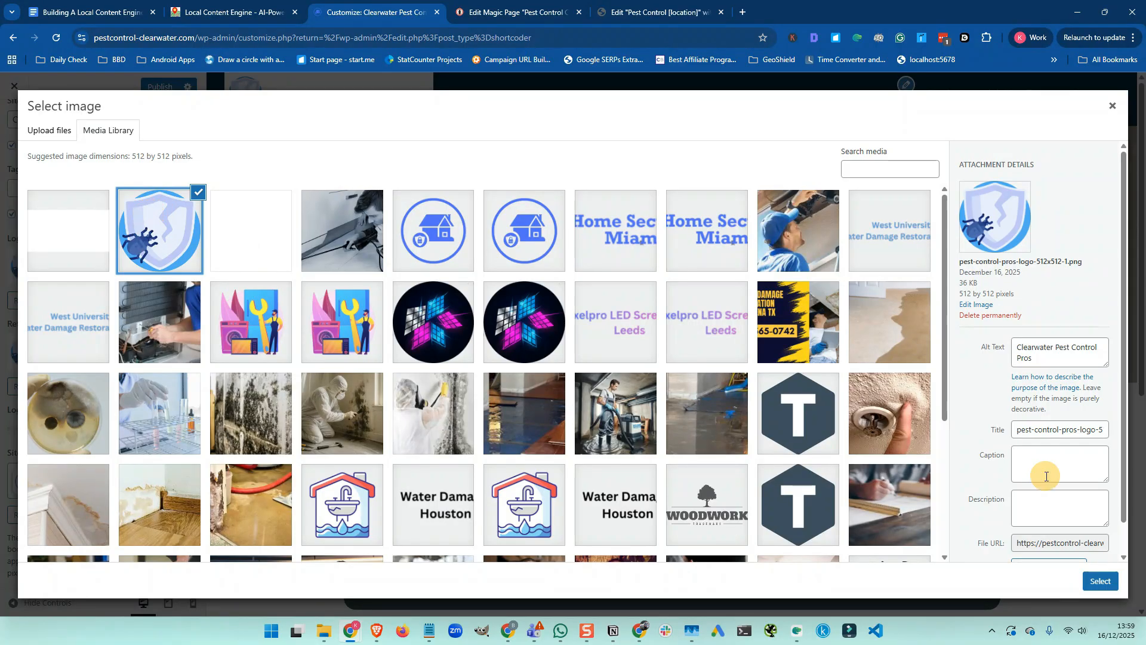
click(1102, 581)
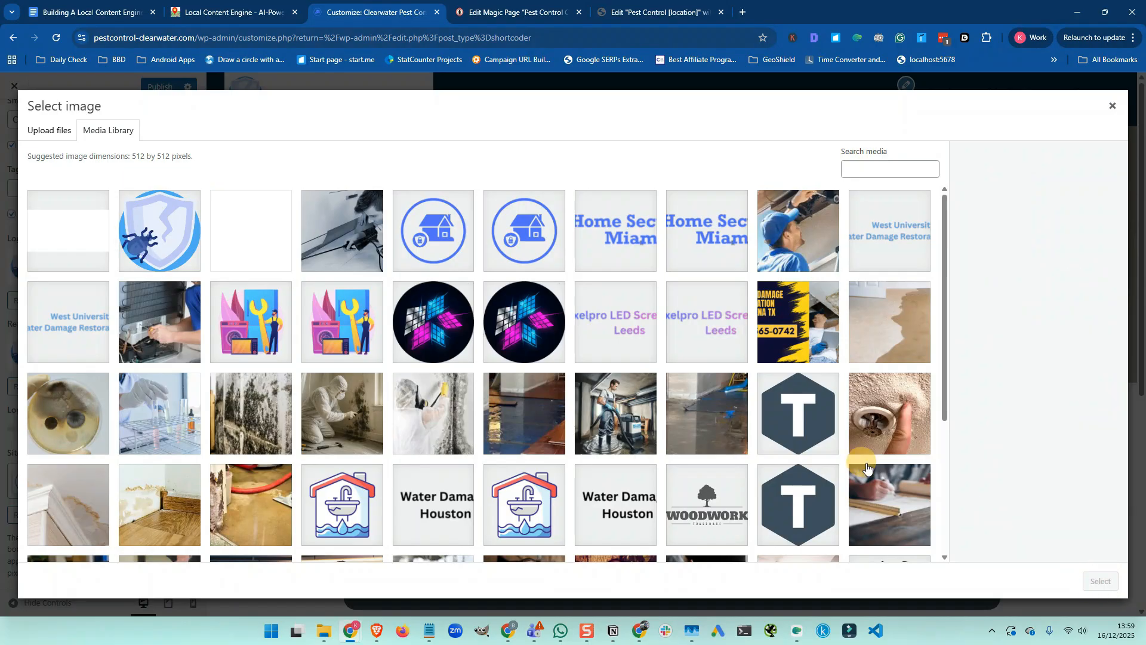
click(427, 257)
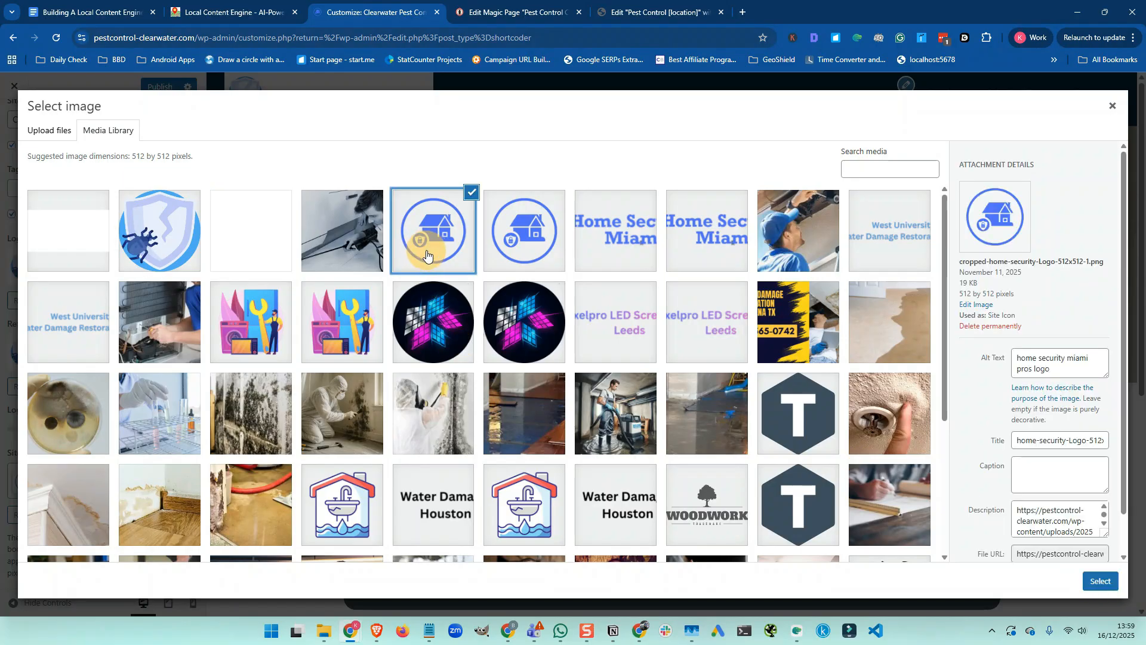
click(1101, 581)
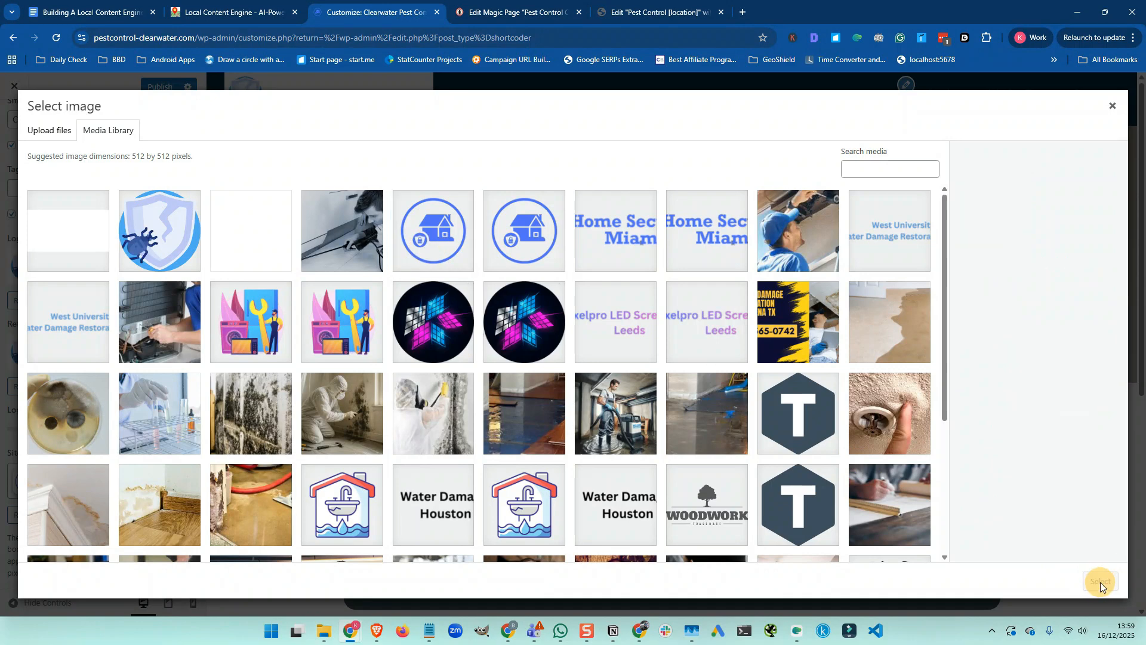
click(1111, 106)
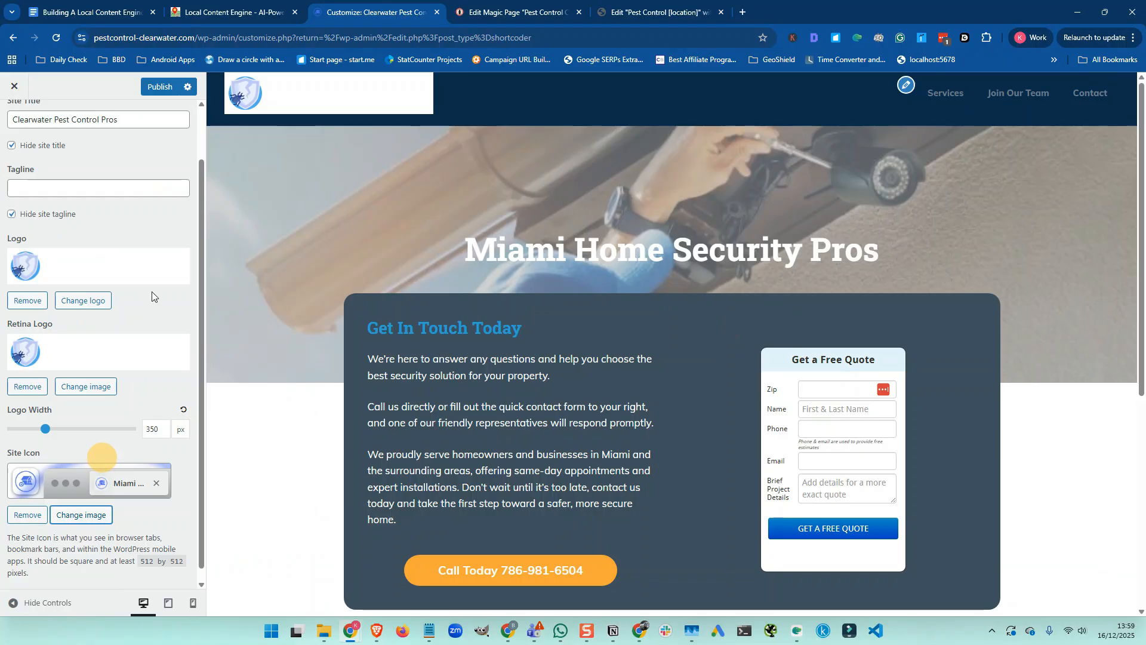
Publish the Site Identity changes and return to the main Customizer list
click(167, 91)
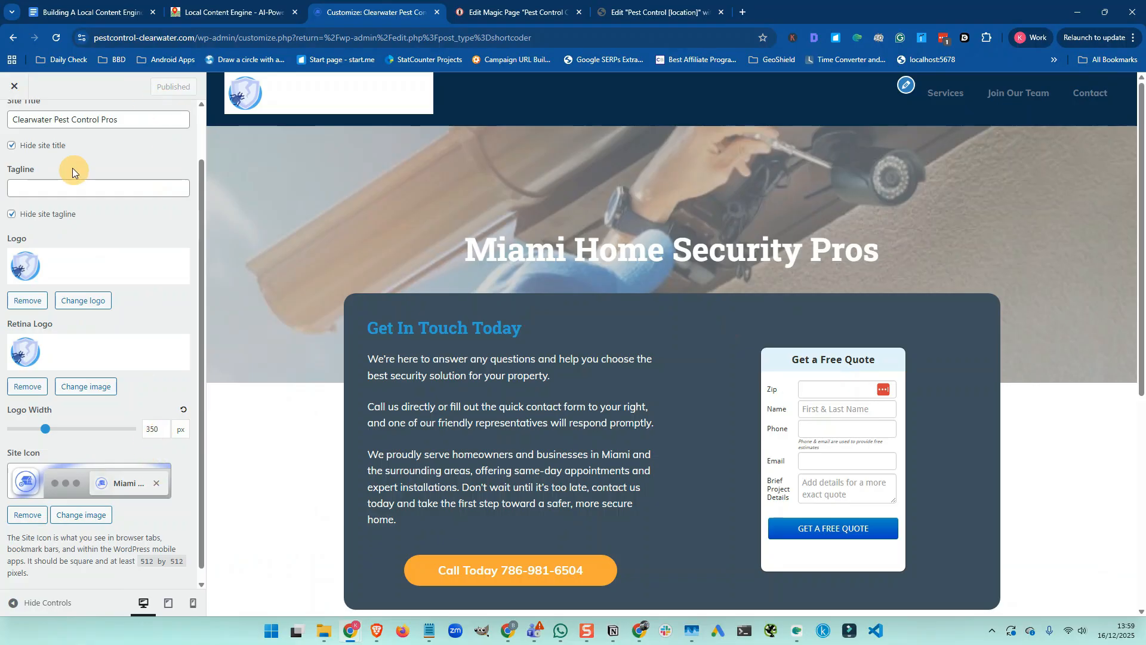
scroll(72, 183, up, 1)
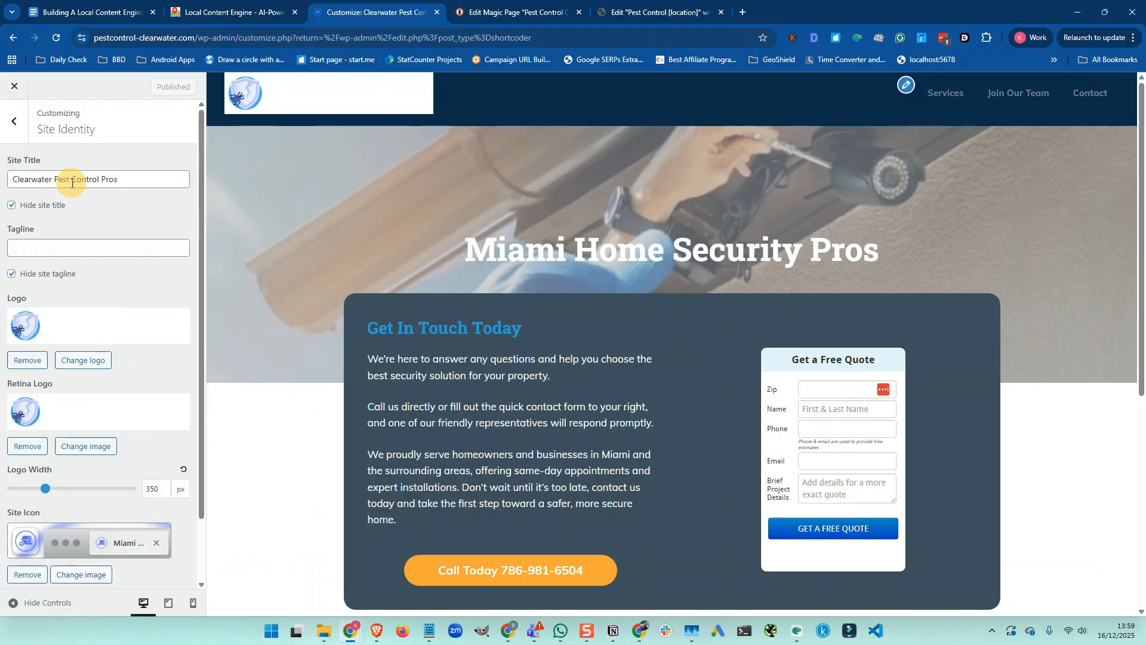
click(15, 126)
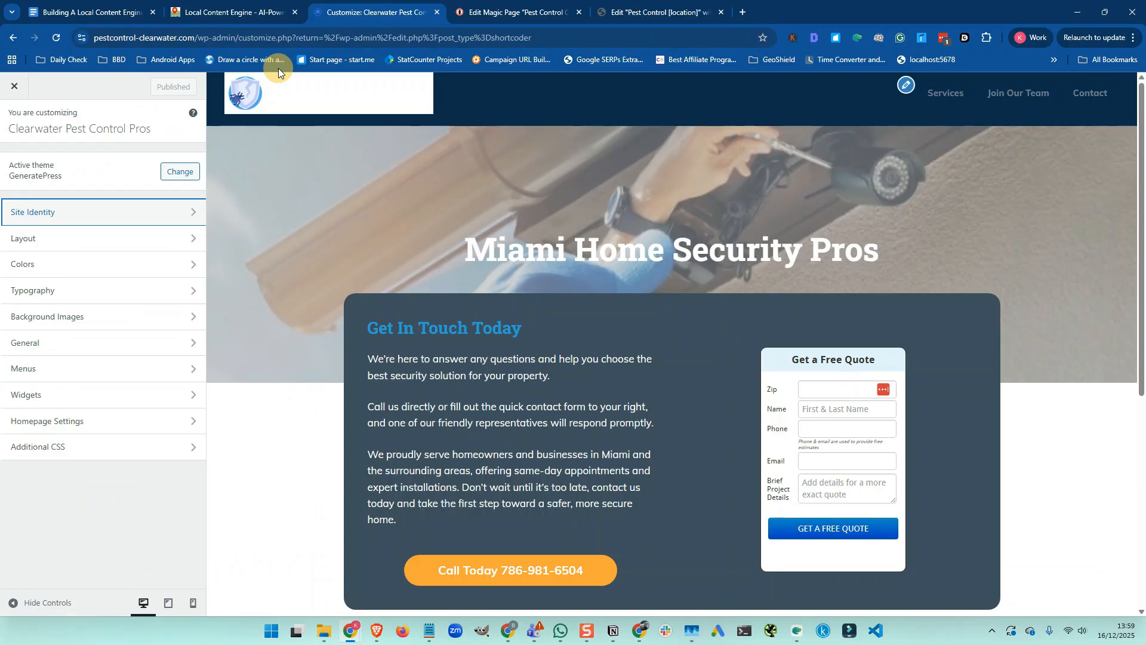
click(116, 15)
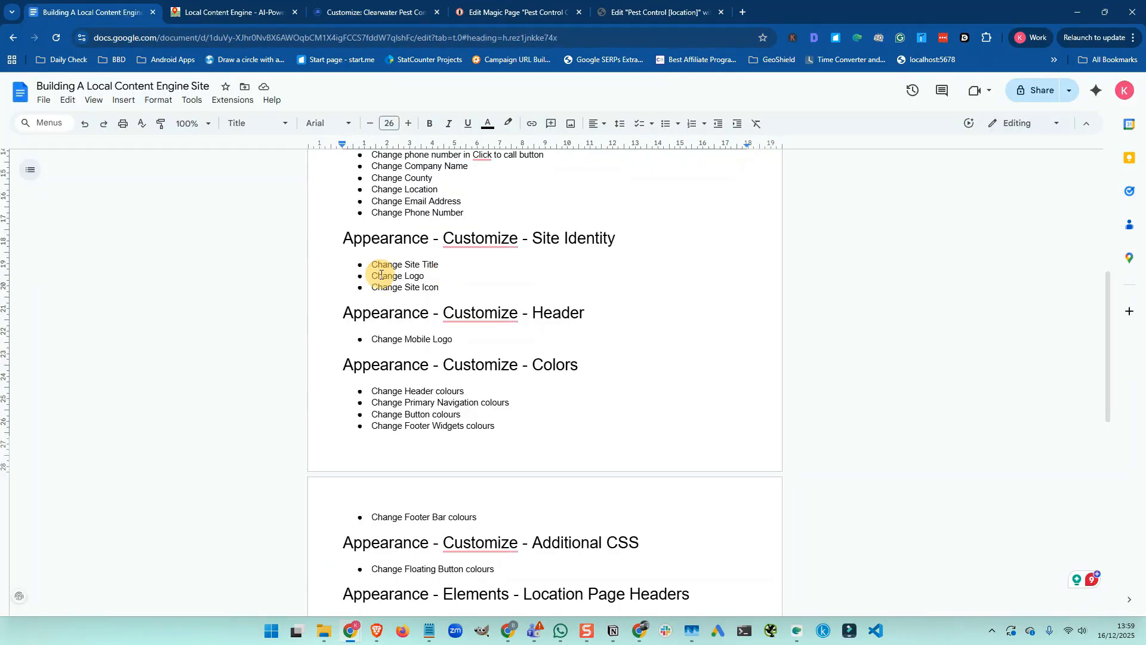
scroll(440, 287, down, 1)
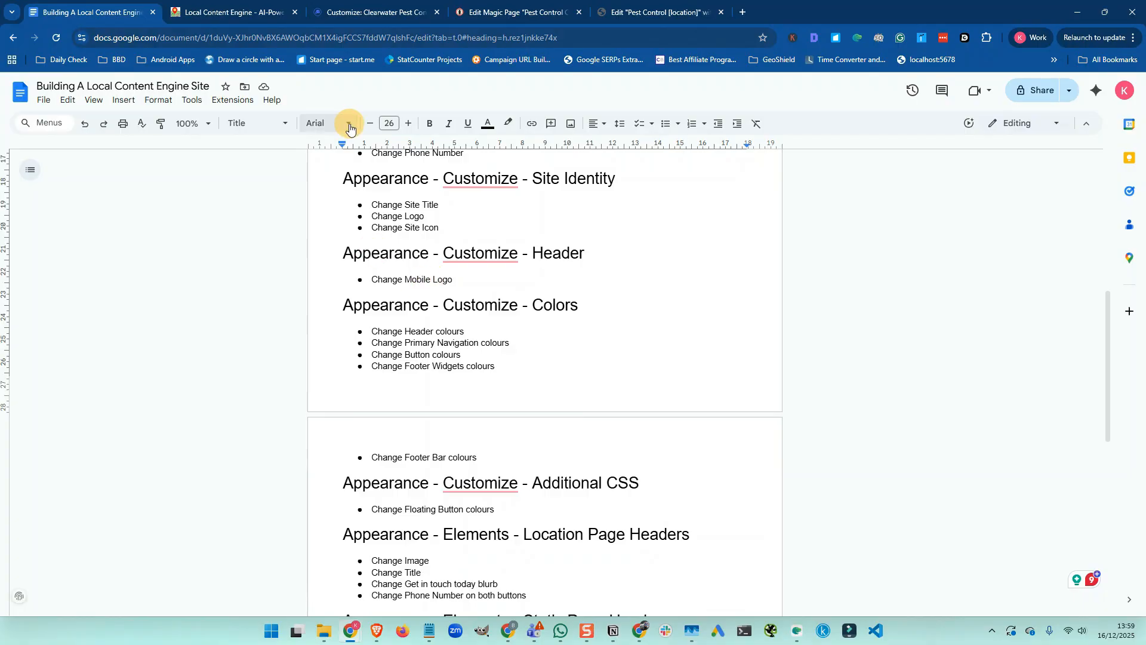
In Layout > Header, replace the mobile logo with the new image from the library
click(393, 13)
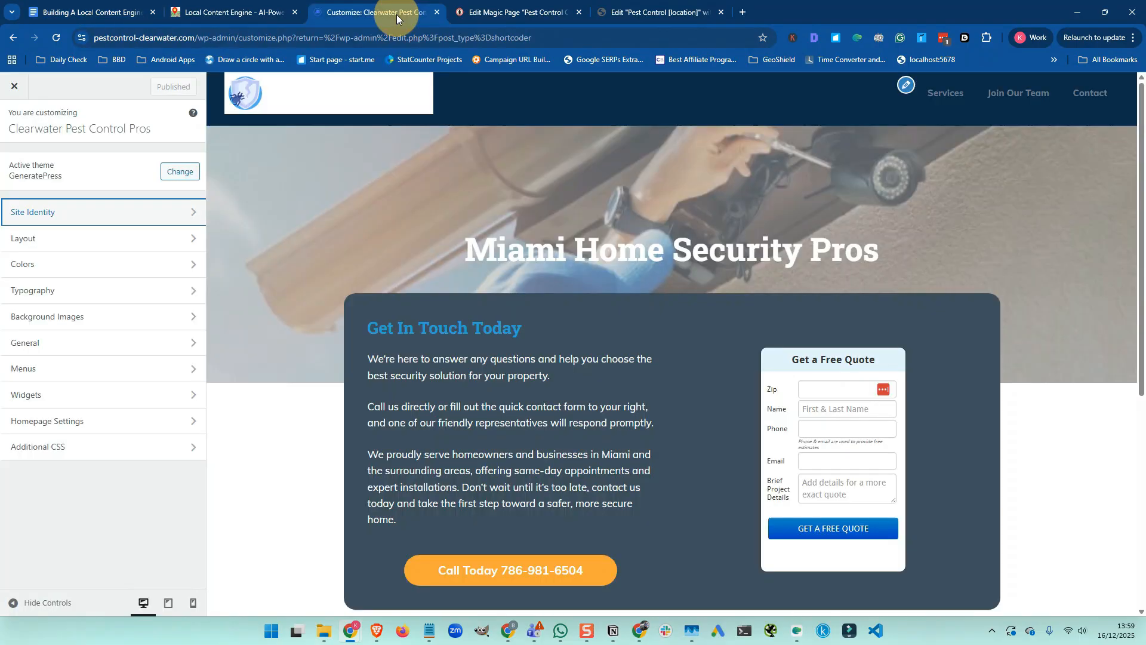
click(44, 238)
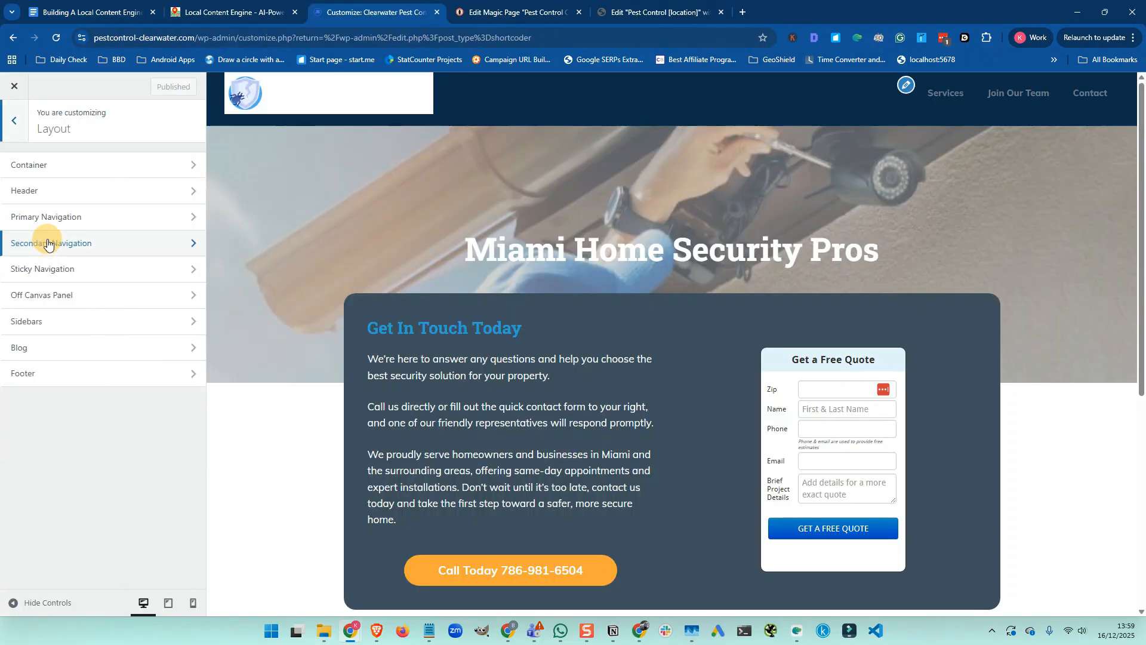
click(54, 193)
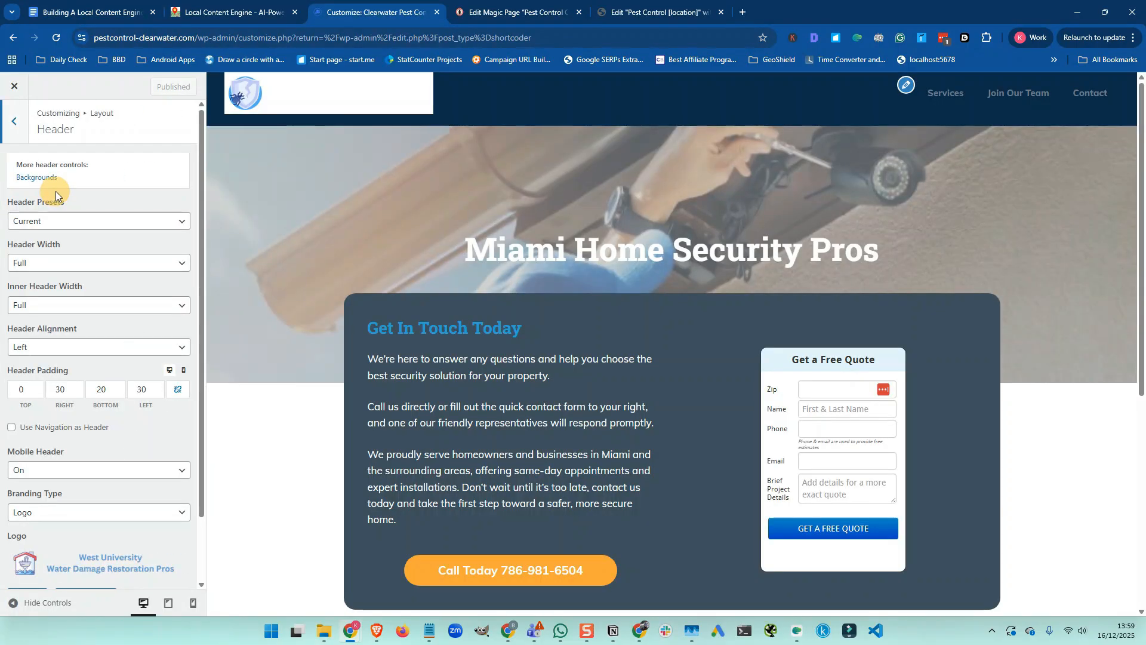
scroll(57, 206, down, 2)
click(89, 523)
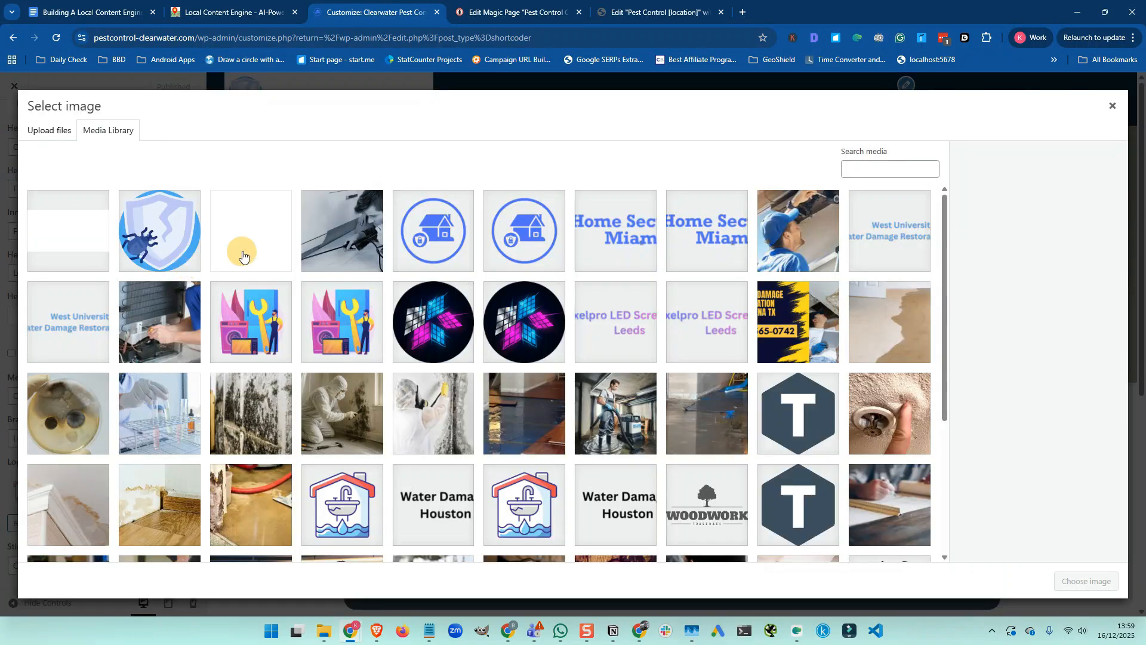
click(243, 256)
click(1072, 579)
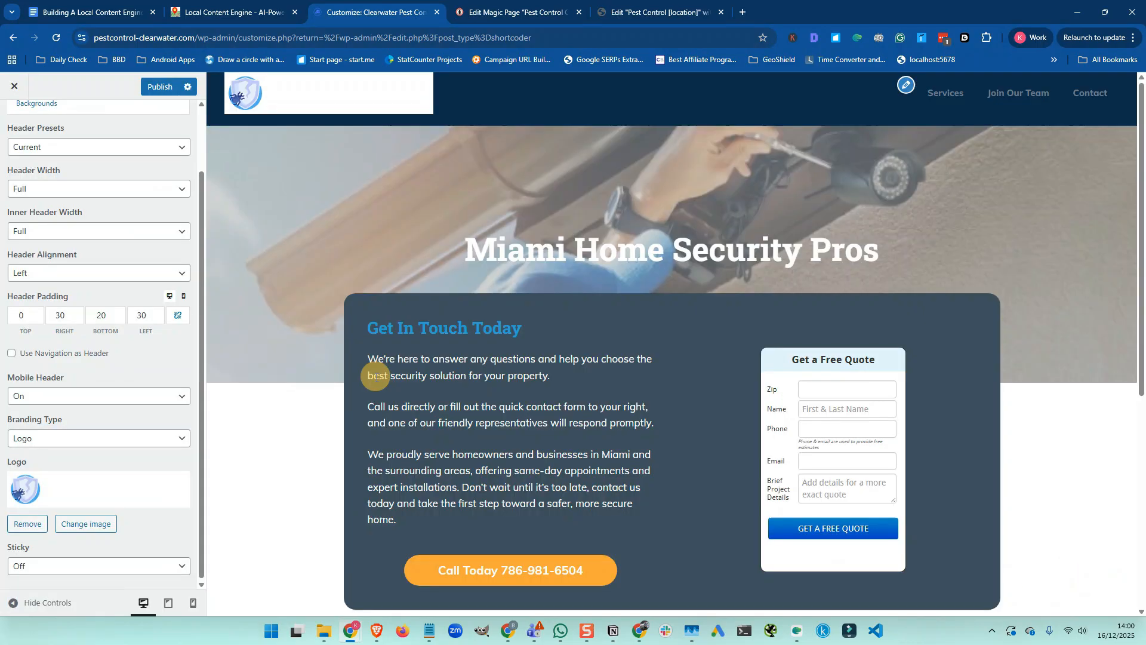
Publish the logo change and go back to the rebuild checklist
click(162, 92)
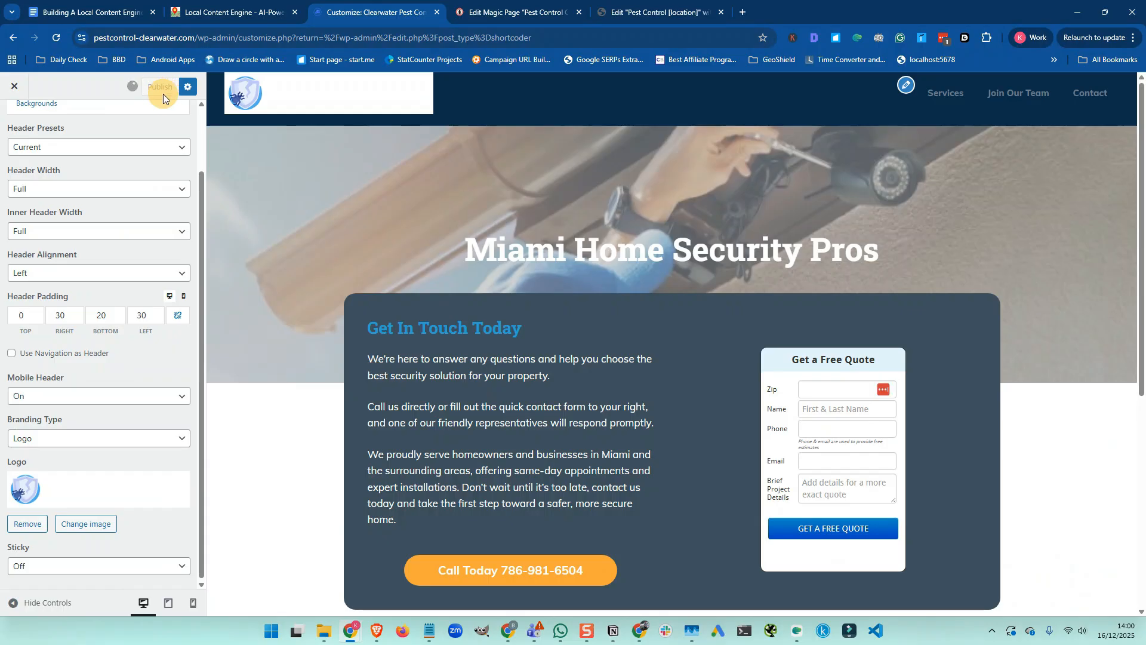
click(89, 12)
scroll(441, 323, down, 1)
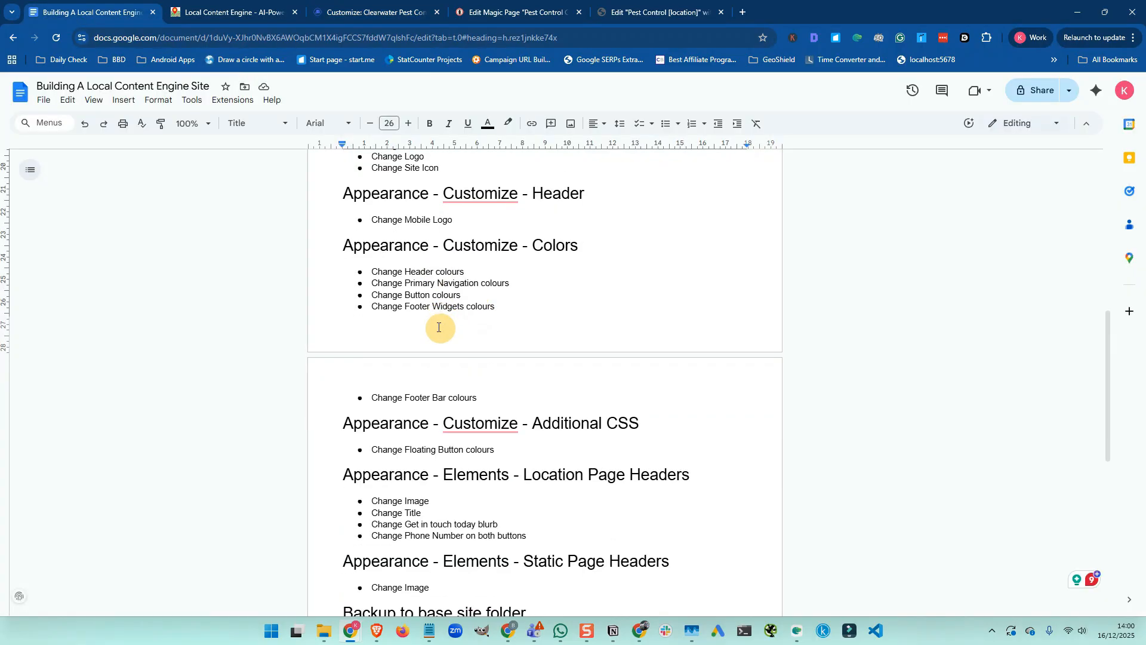
Back in the Customizer, open Colors and expand the Header colour settings
key(ctrl+3)
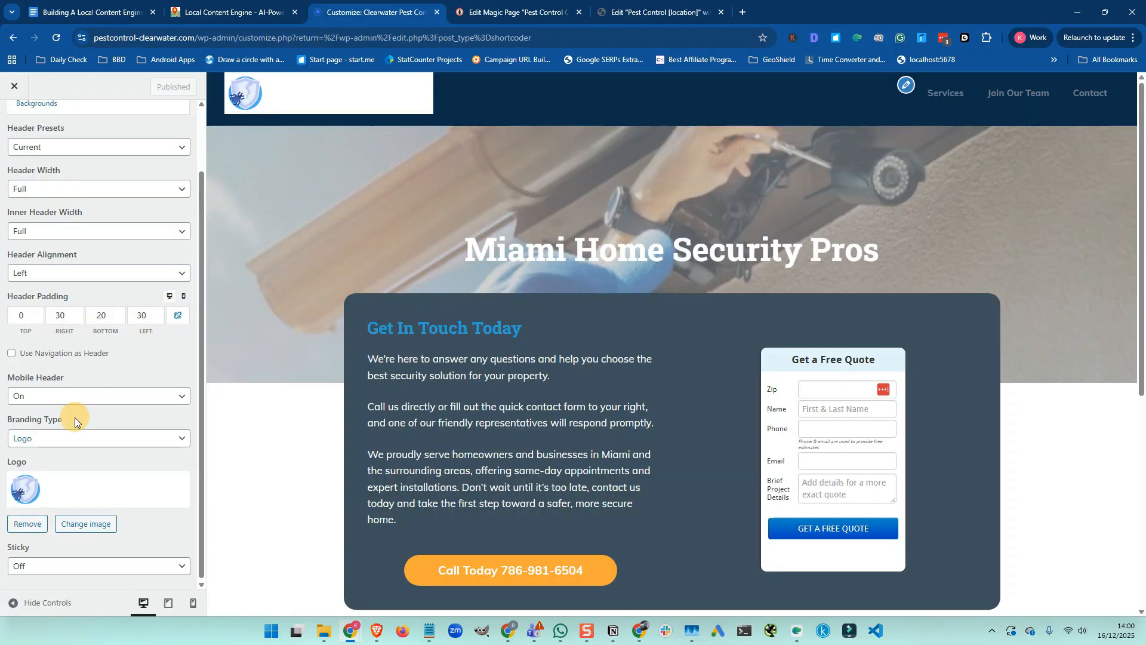
scroll(75, 416, up, 2)
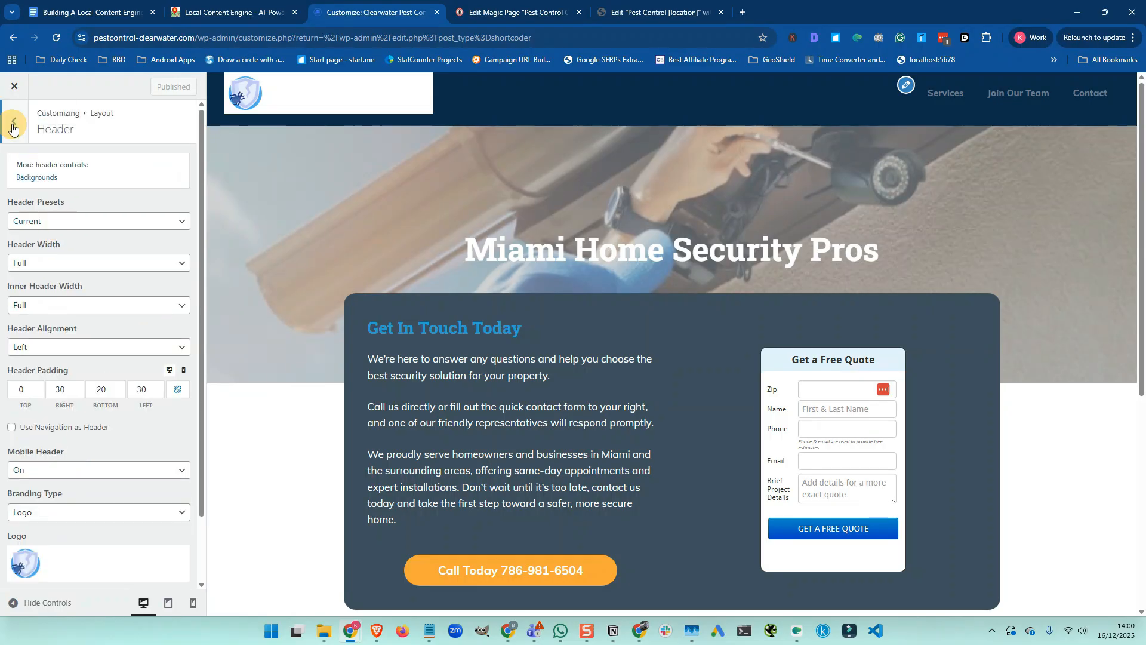
click(15, 123)
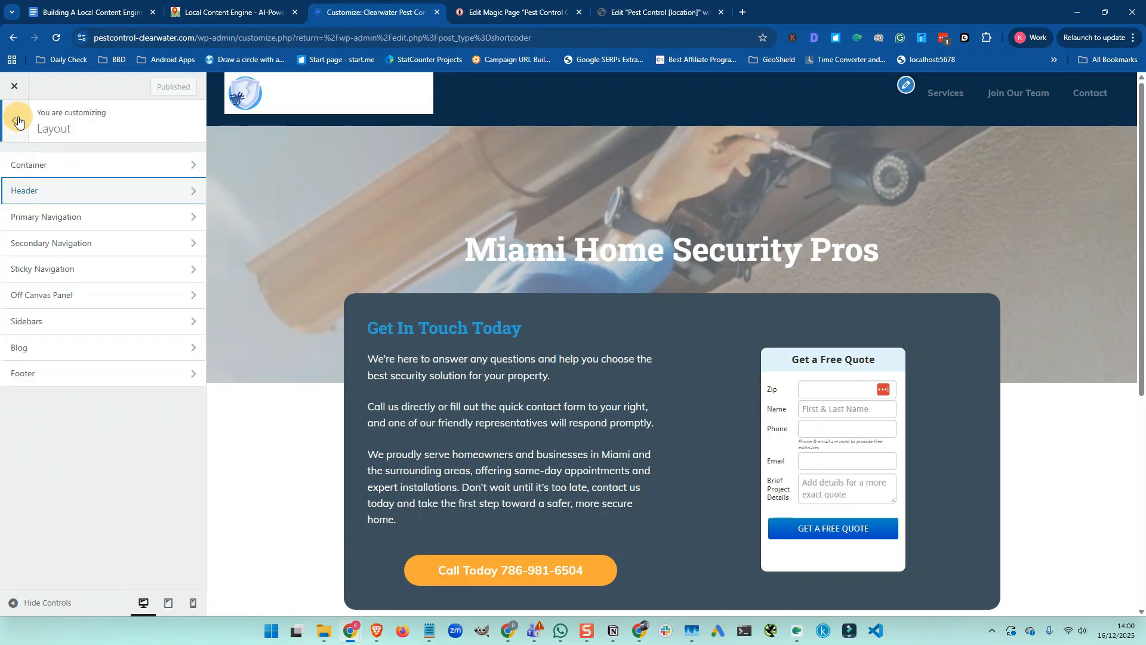
click(17, 121)
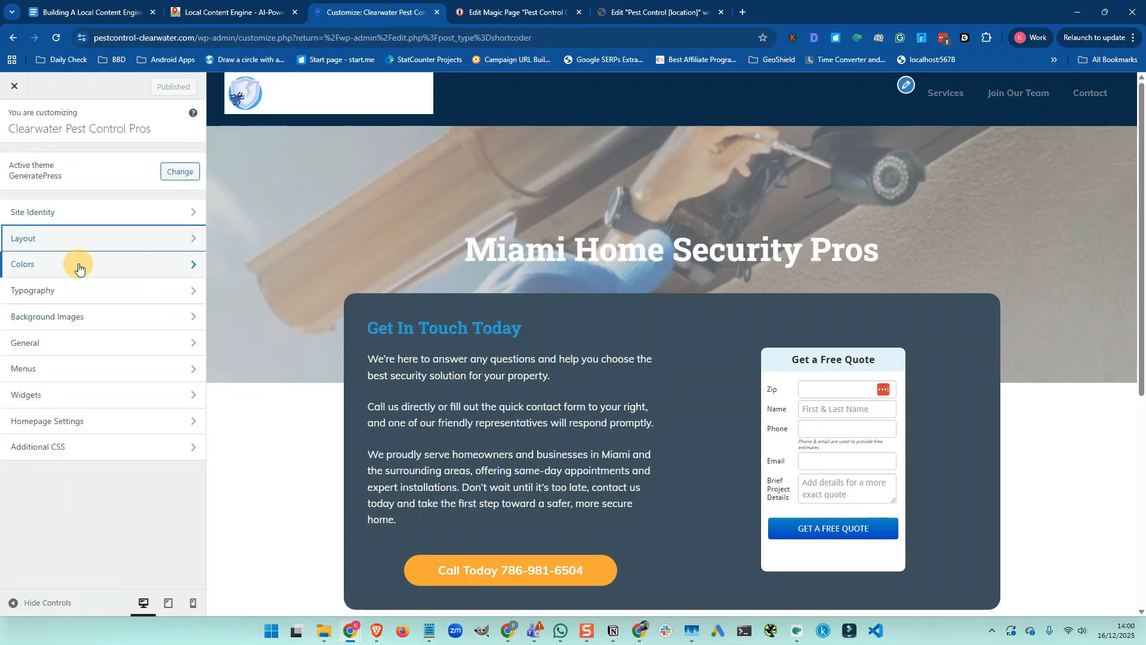
click(60, 272)
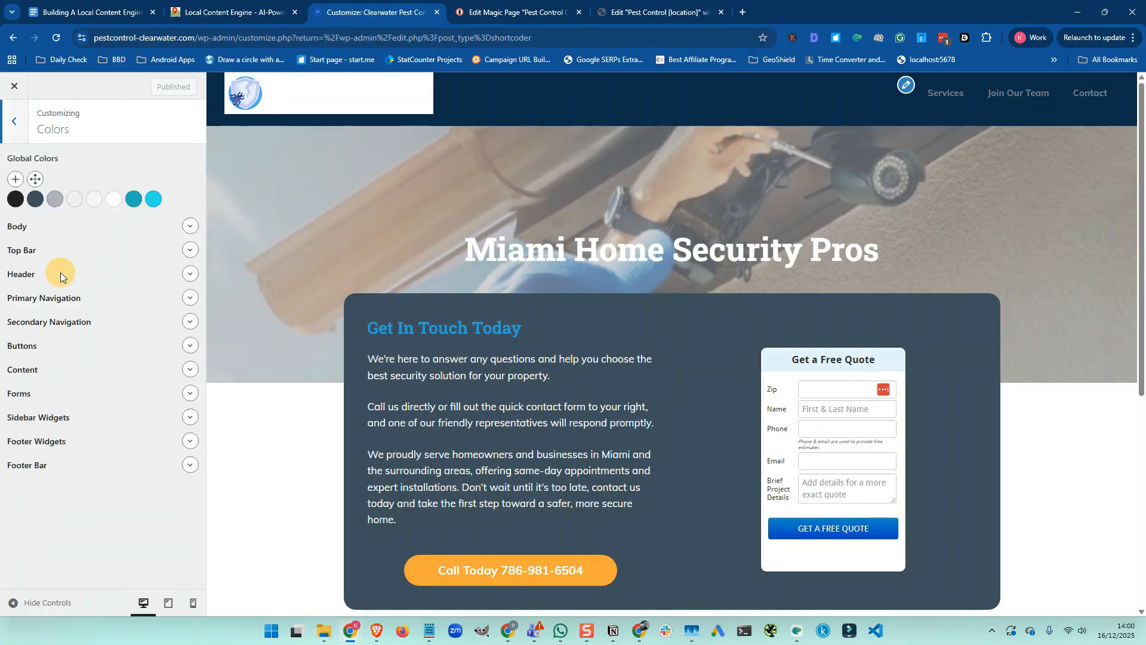
click(190, 274)
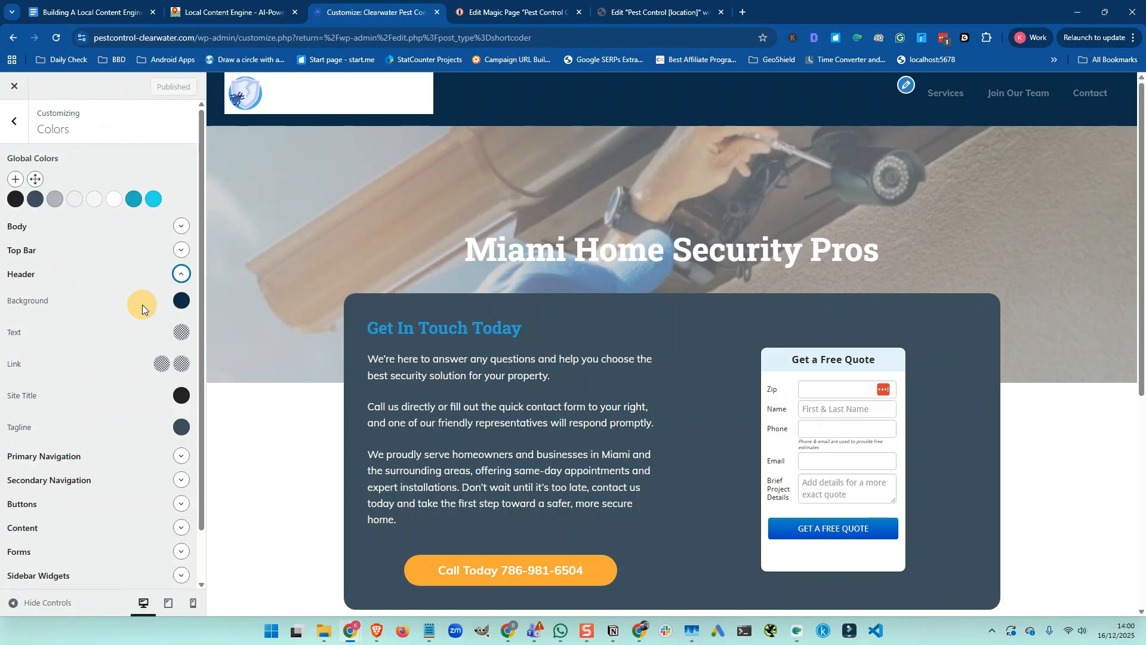
scroll(142, 305, down, 1)
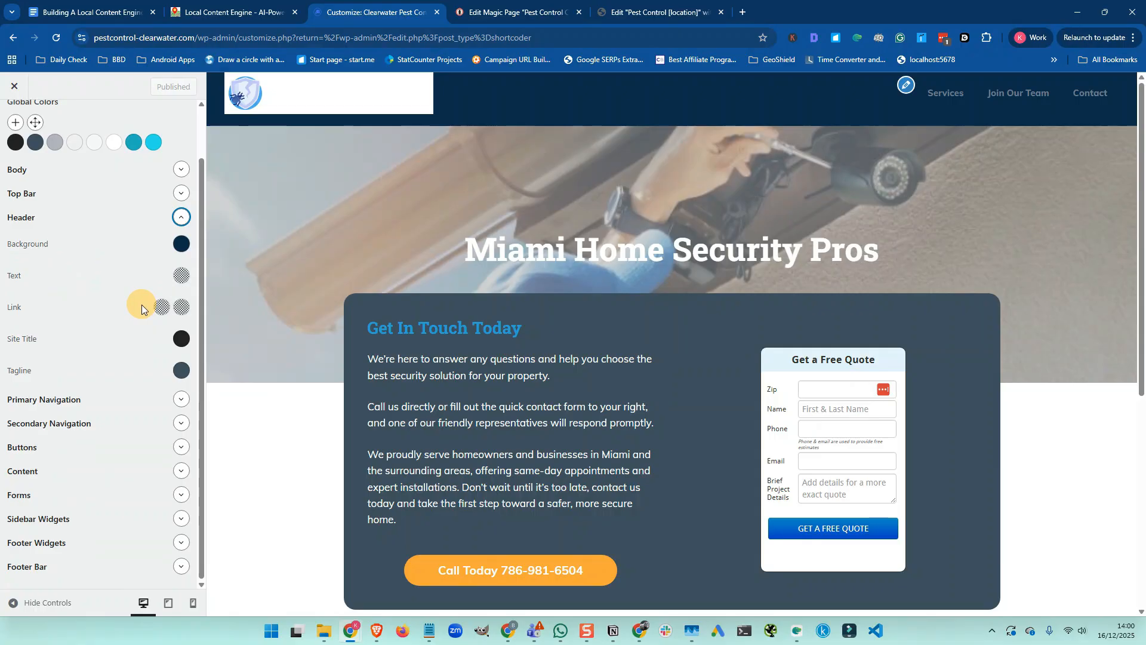
Set the Primary Navigation text colour to #ffffff so the menu links preview white
click(181, 400)
scroll(149, 395, down, 1)
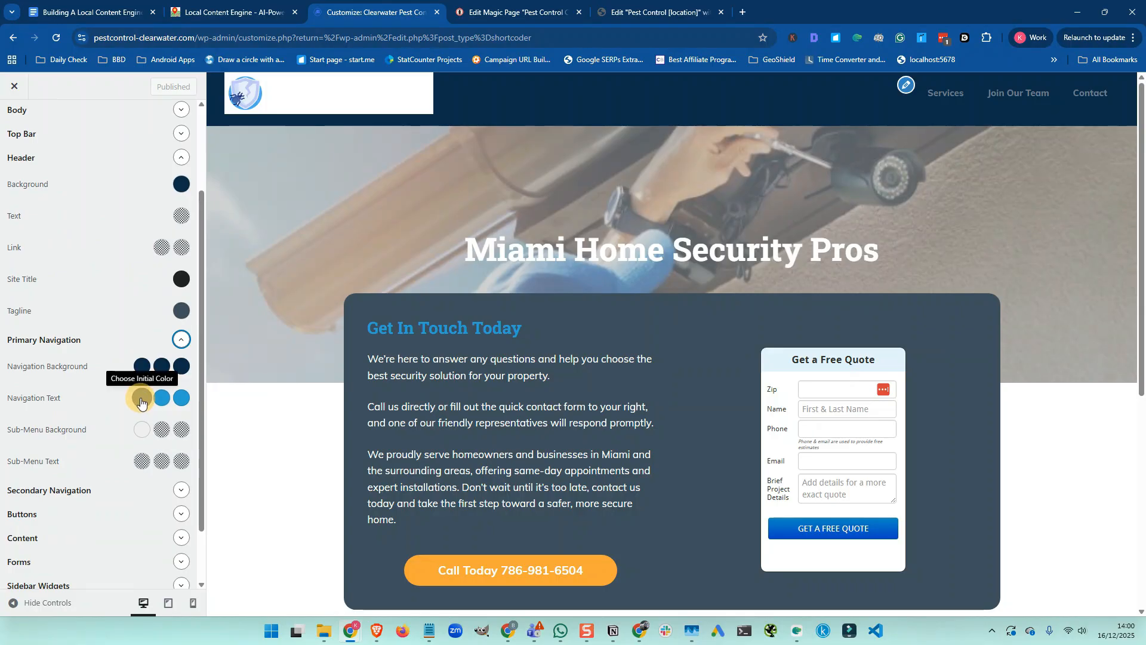
click(160, 402)
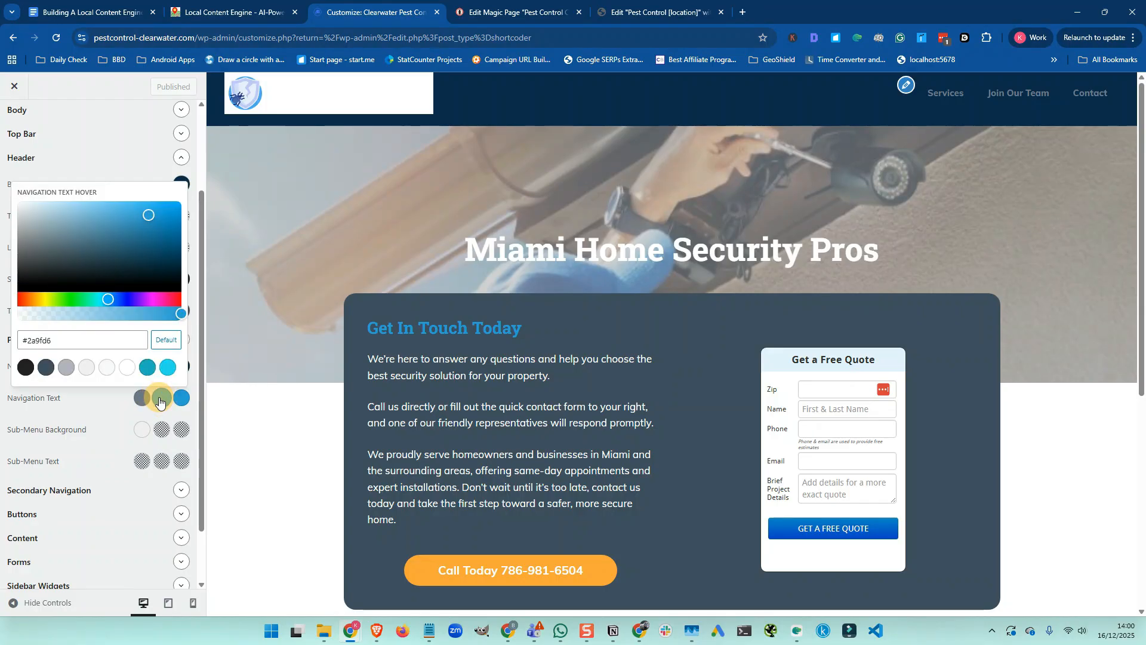
double_click(77, 342)
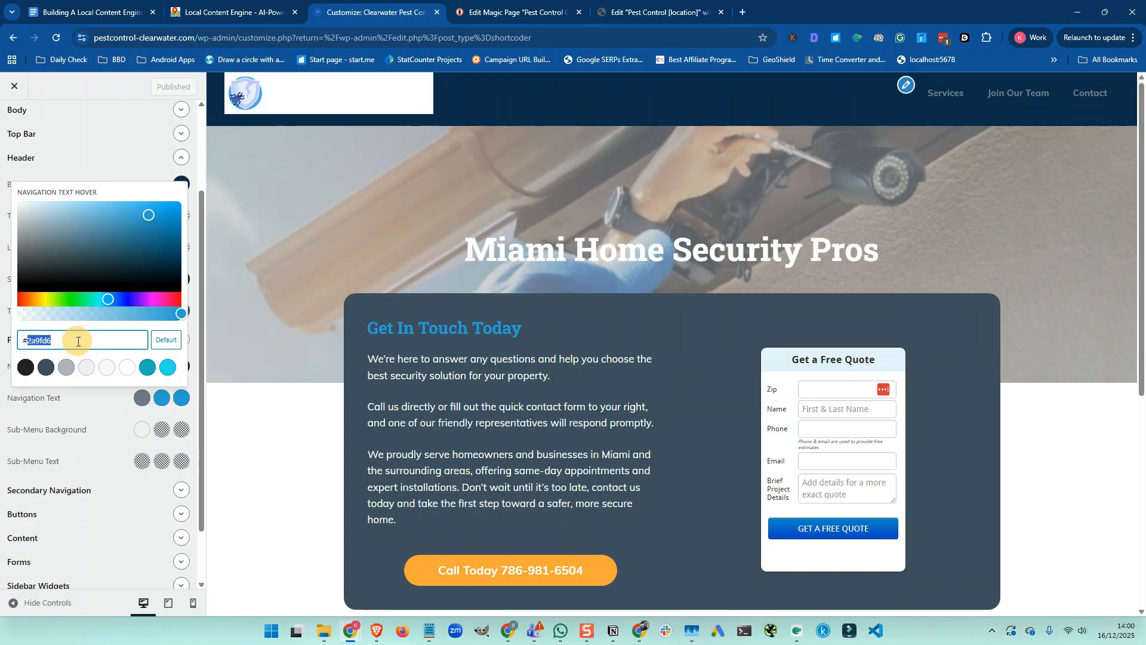
click(141, 403)
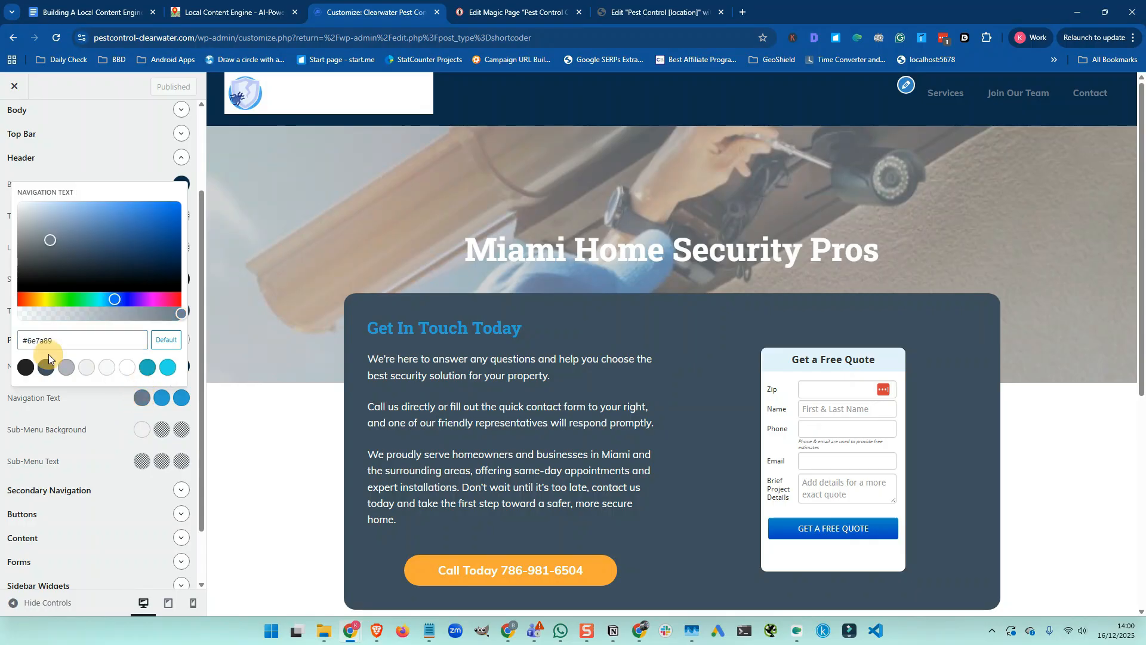
double_click(76, 346)
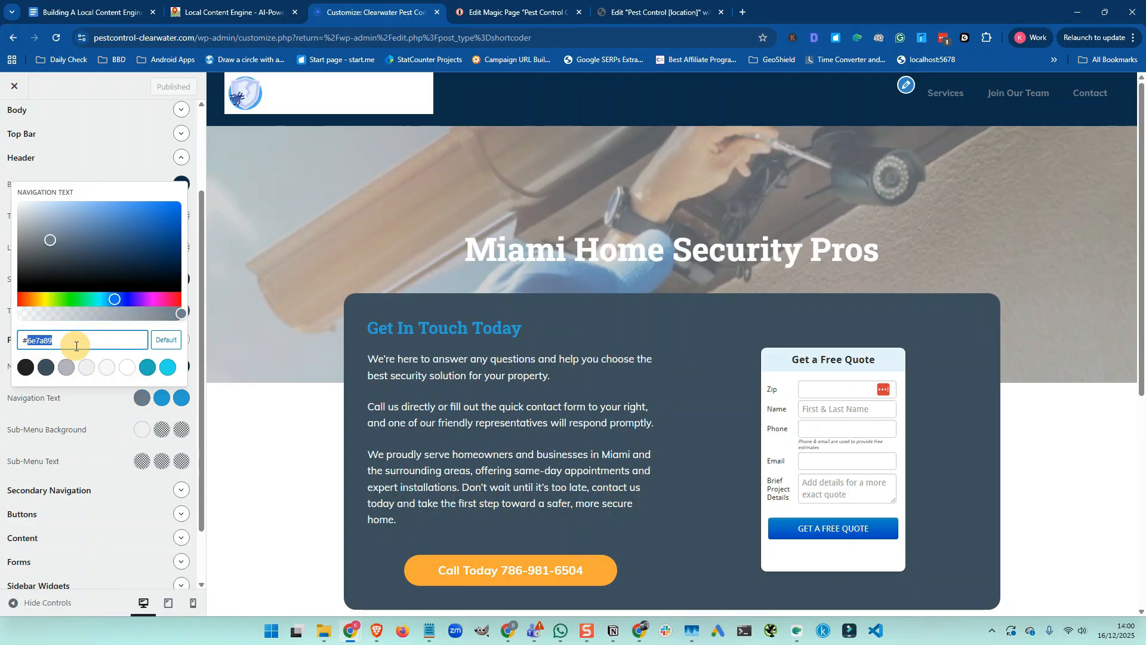
text(ffffff)
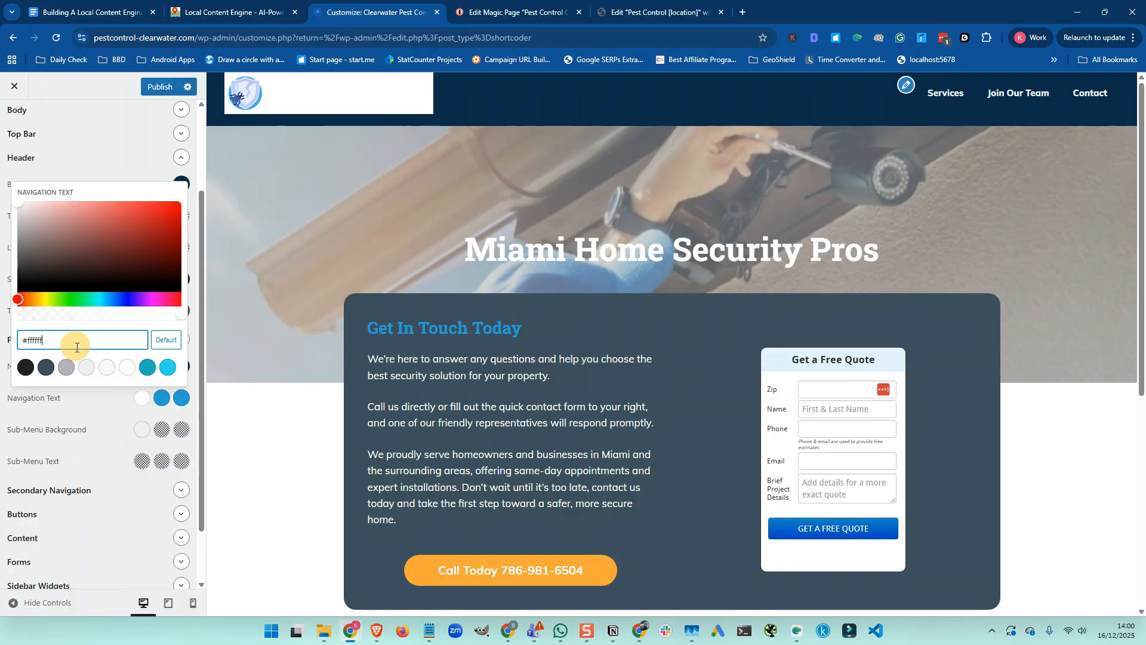
click(117, 424)
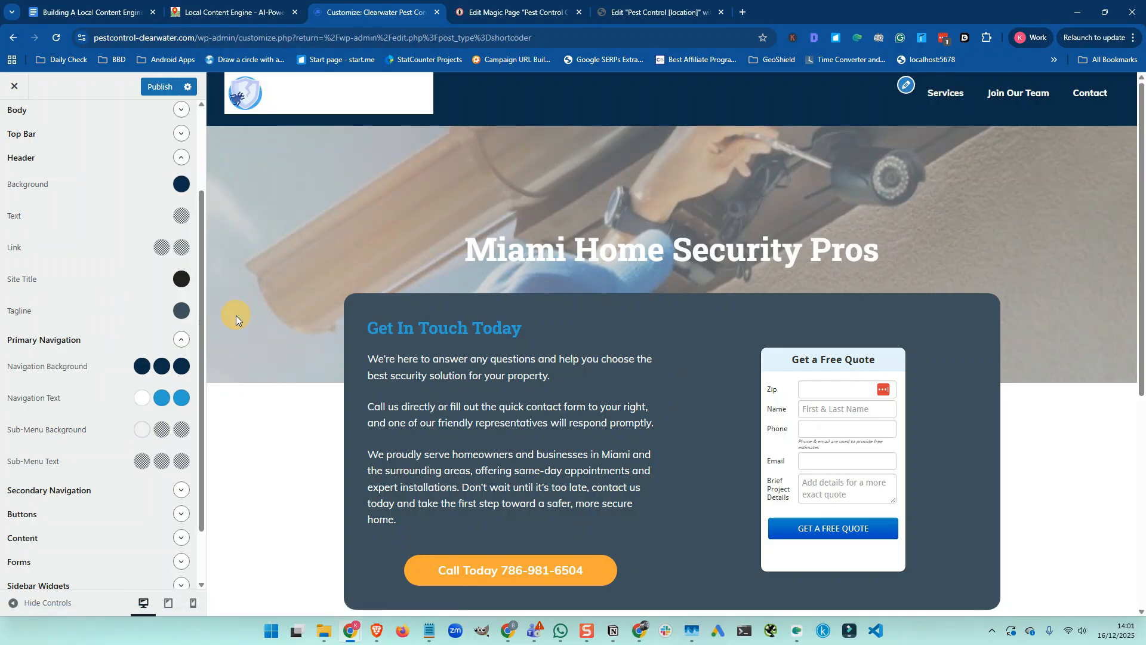
scroll(167, 335, down, 1)
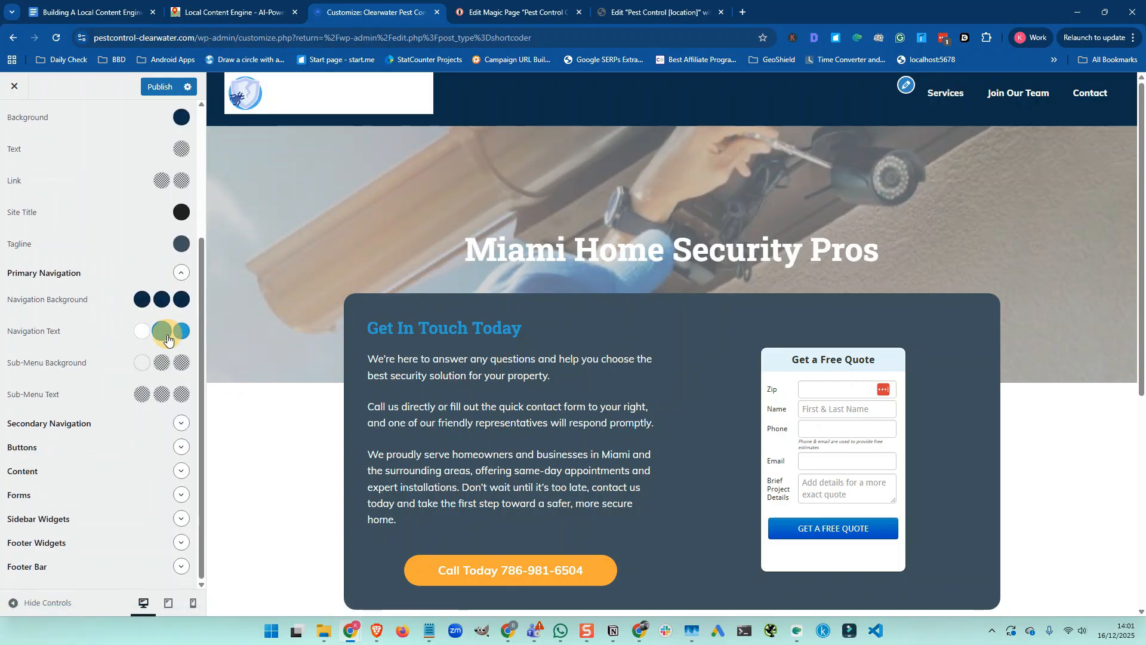
Review the button, footer widgets and footer bar colour settings, publish them, and return to the checklist
click(179, 447)
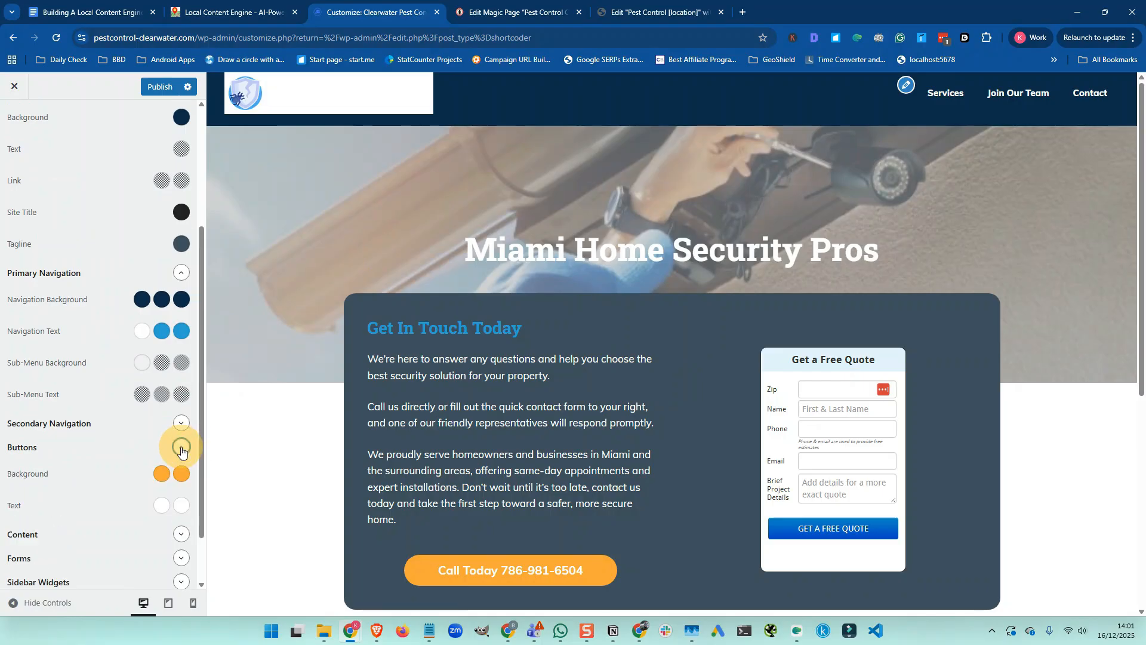
scroll(150, 442, down, 1)
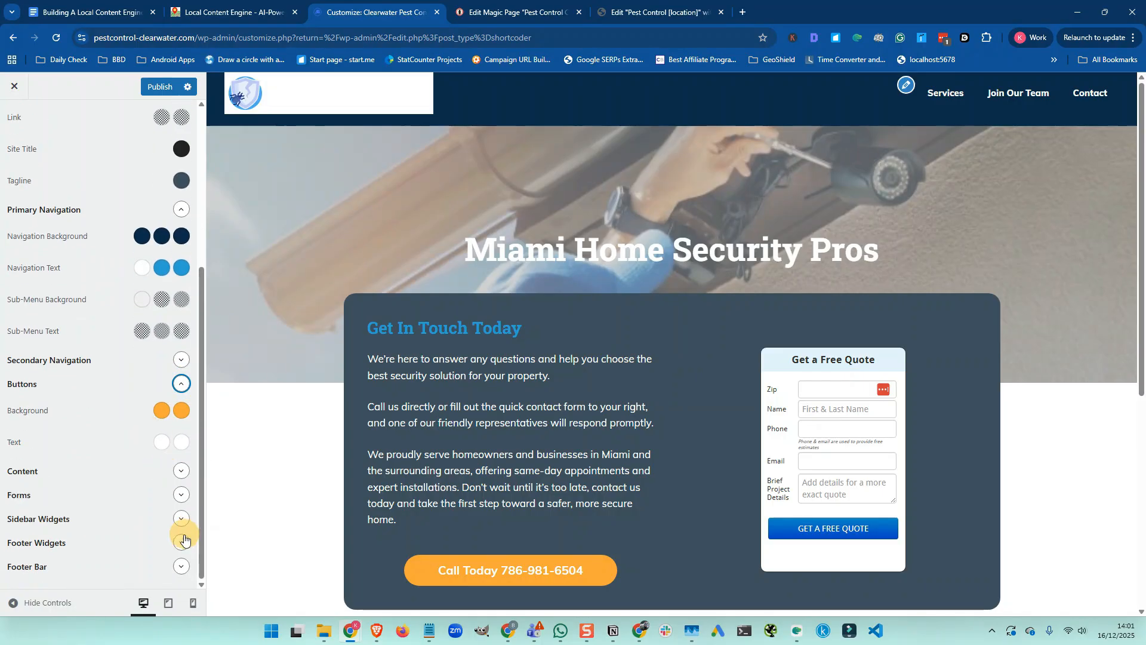
click(180, 555)
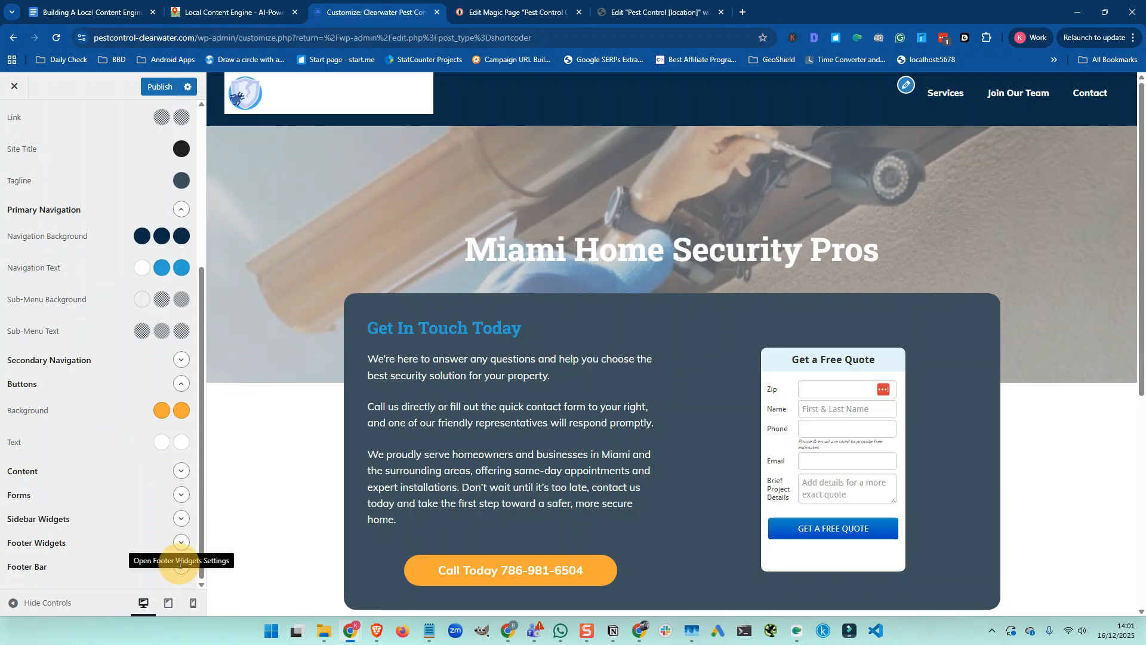
click(179, 567)
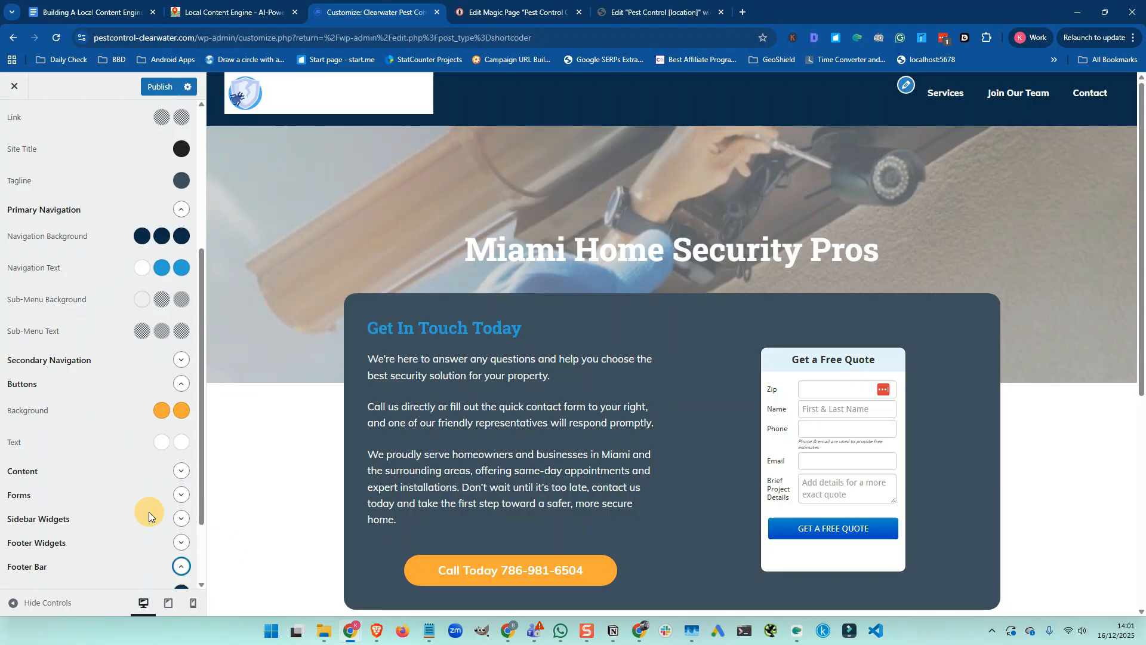
scroll(149, 511, down, 2)
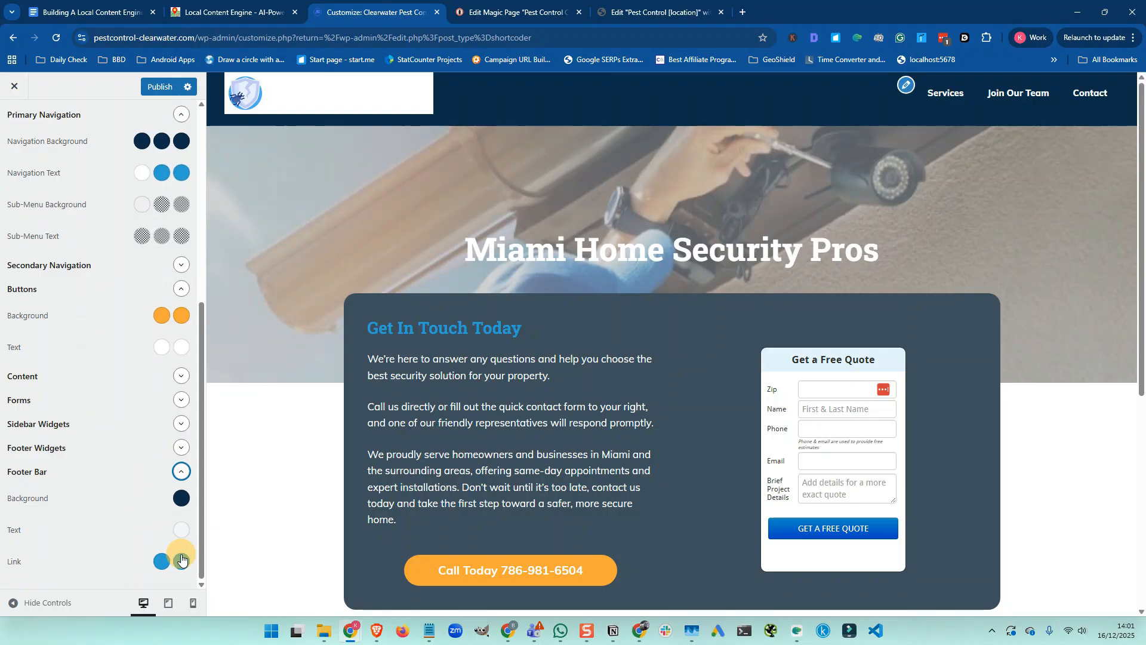
scroll(259, 533, down, 5)
scroll(259, 533, down, 1)
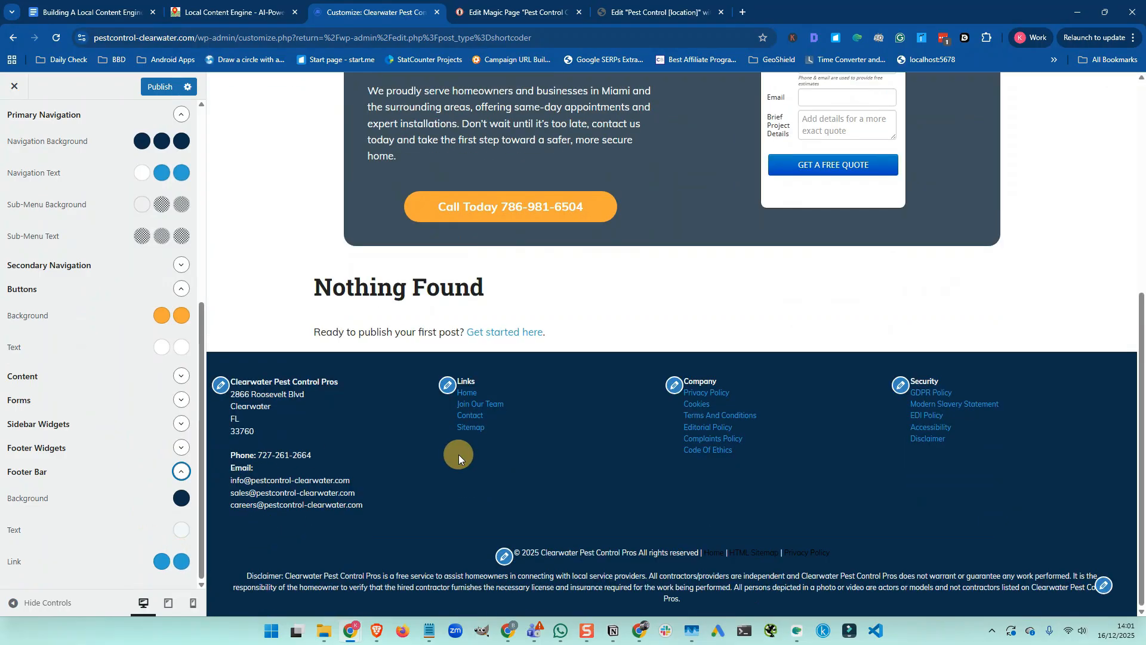
scroll(458, 454, up, 6)
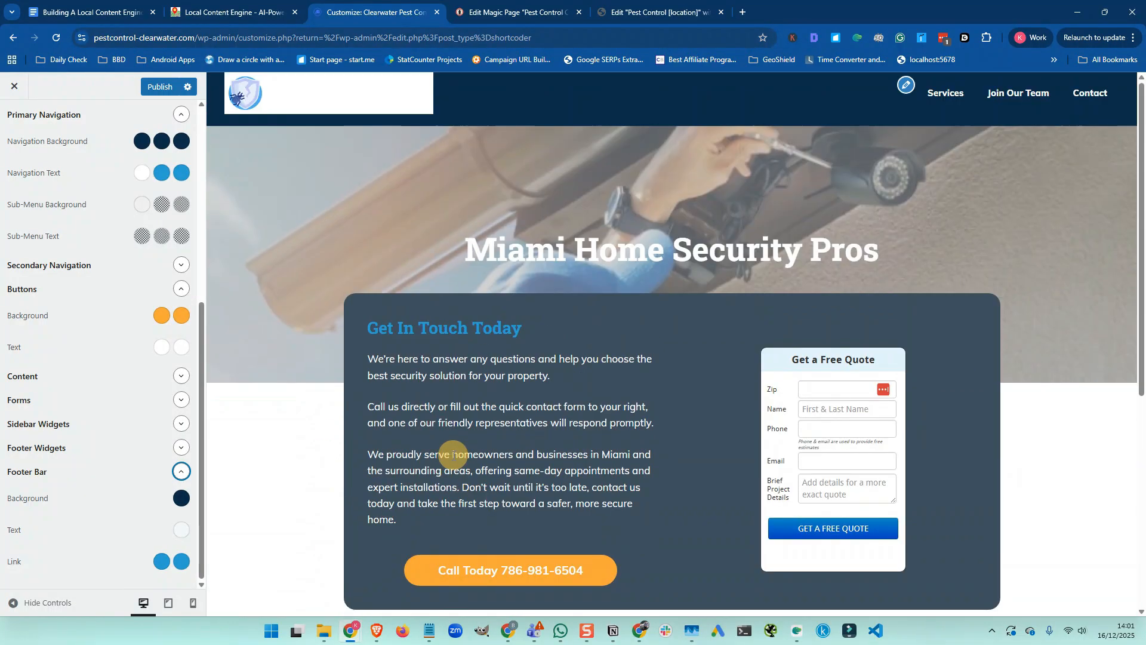
click(160, 87)
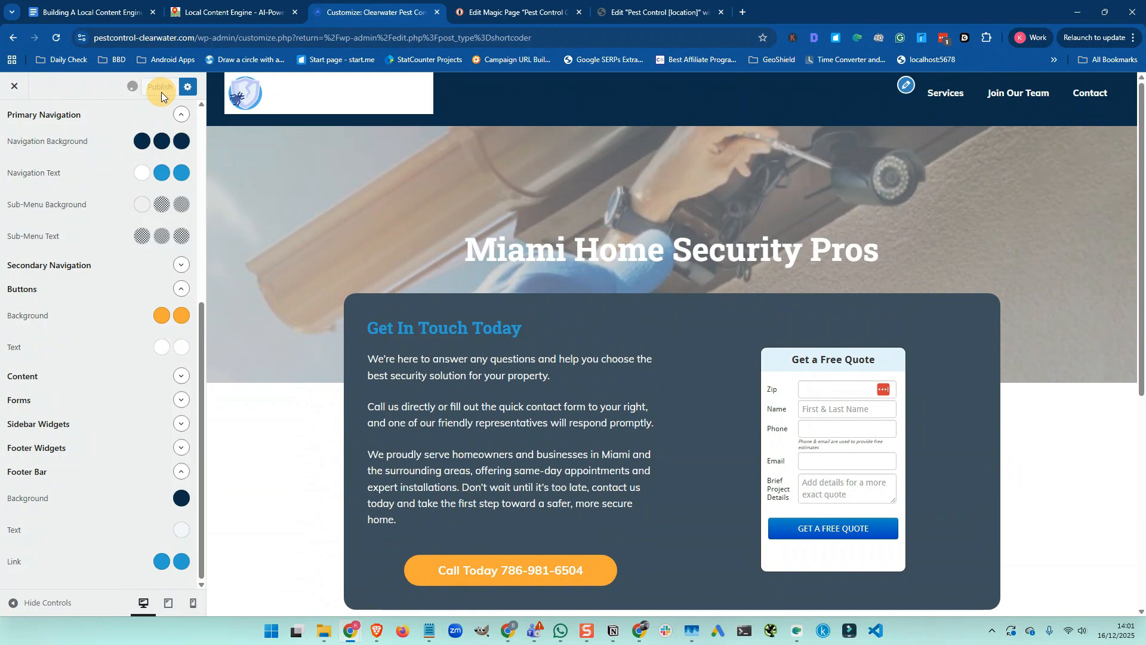
key(ctrl+1)
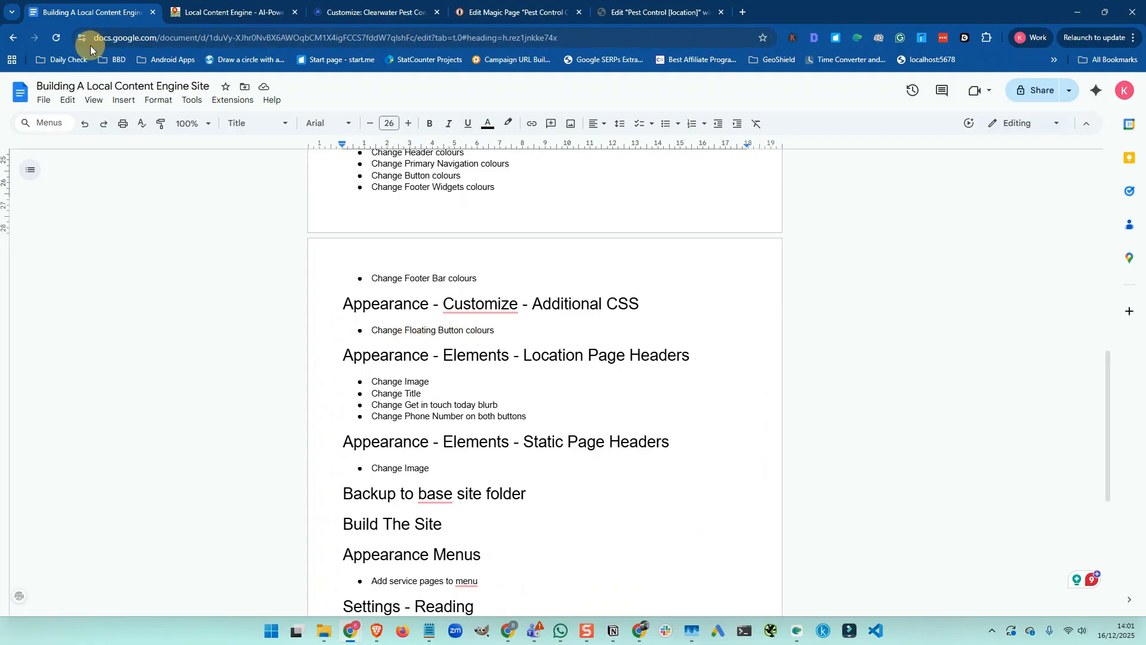
Review the Additional CSS code, including the sticky form and modal rules, then go to the Magic Page editor
click(353, 17)
scroll(33, 179, up, 10)
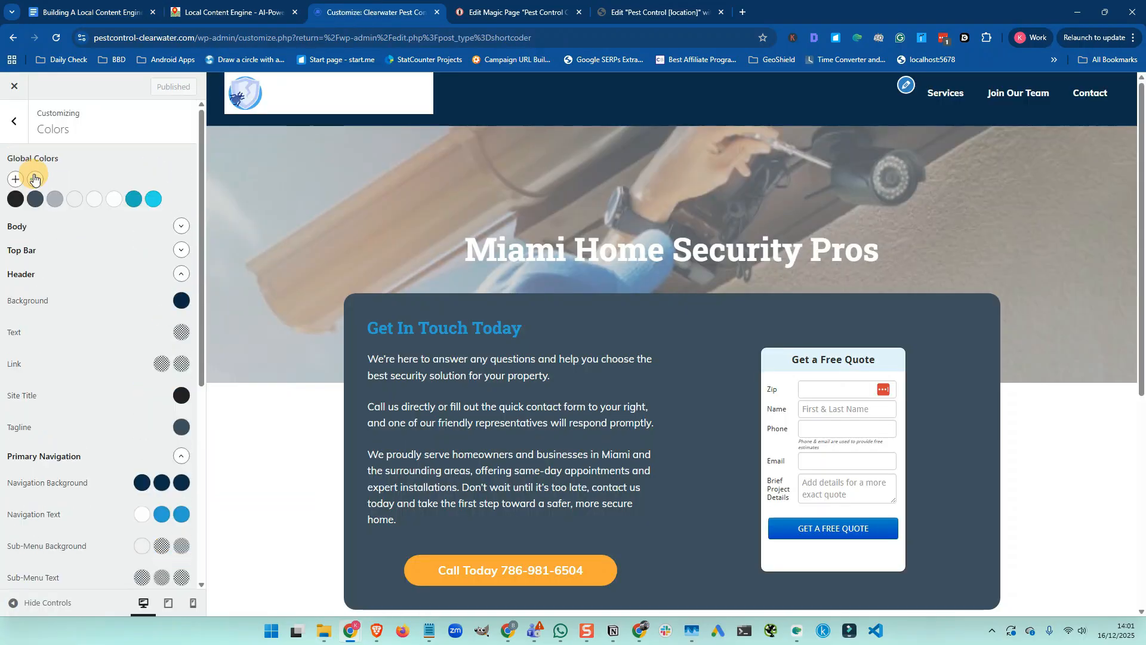
click(14, 121)
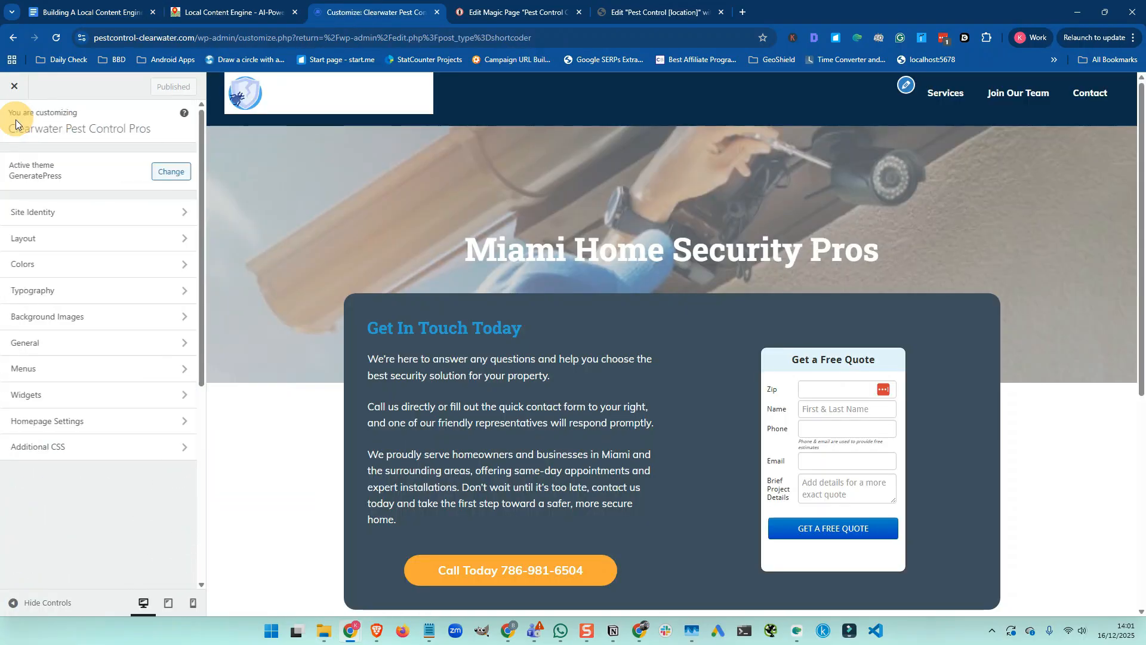
click(87, 447)
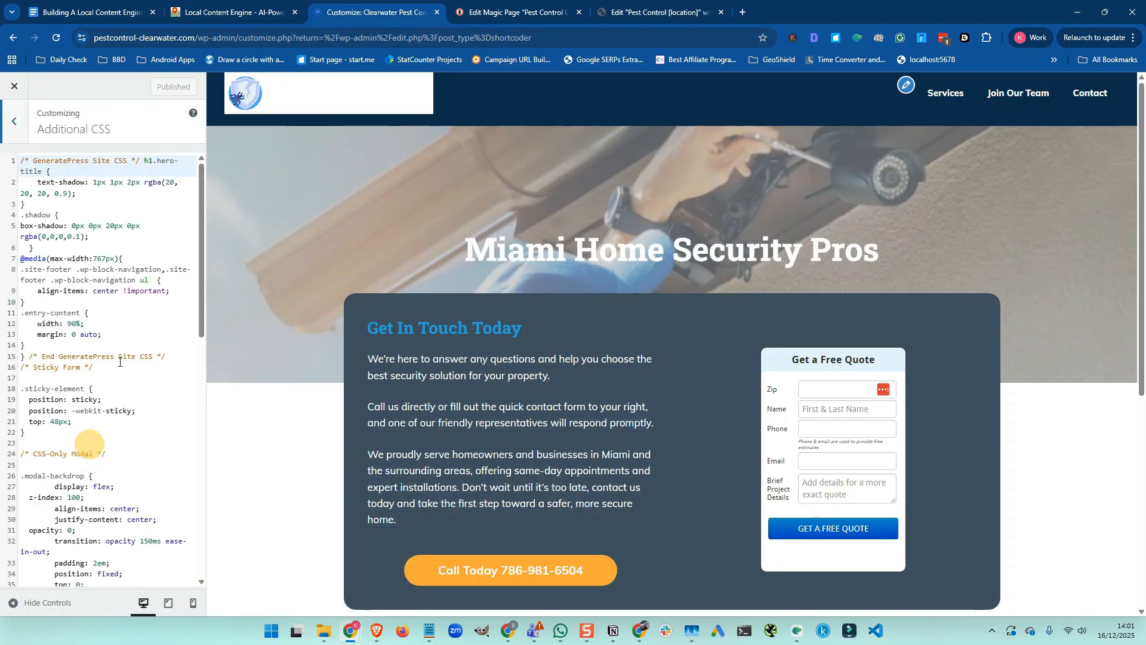
click(100, 383)
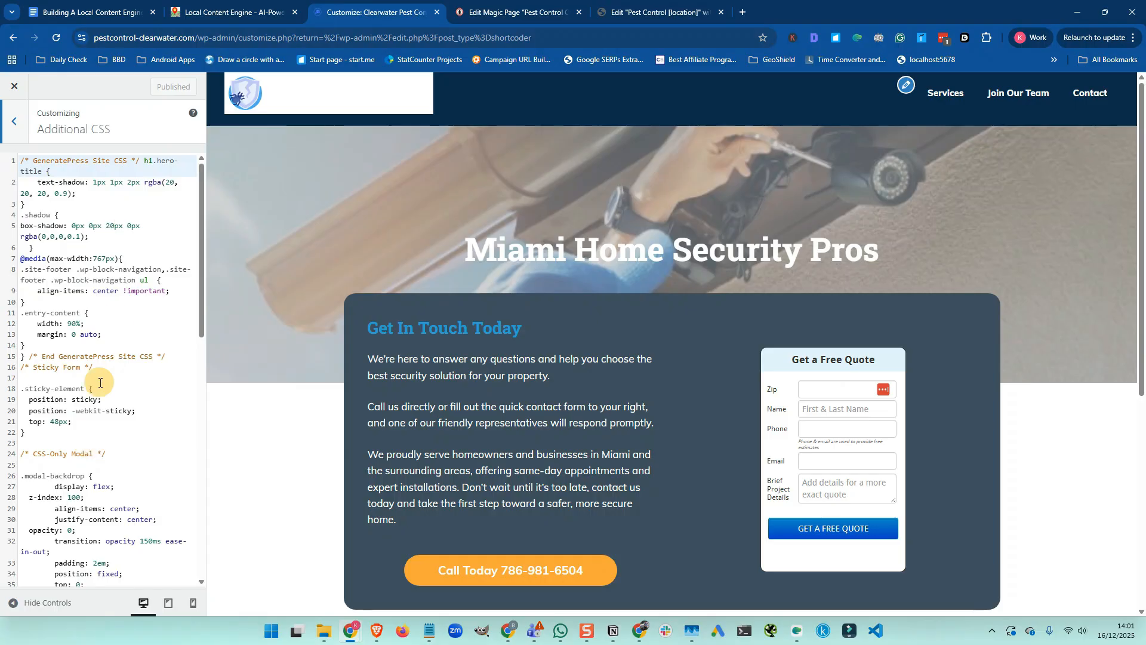
scroll(100, 383, down, 2)
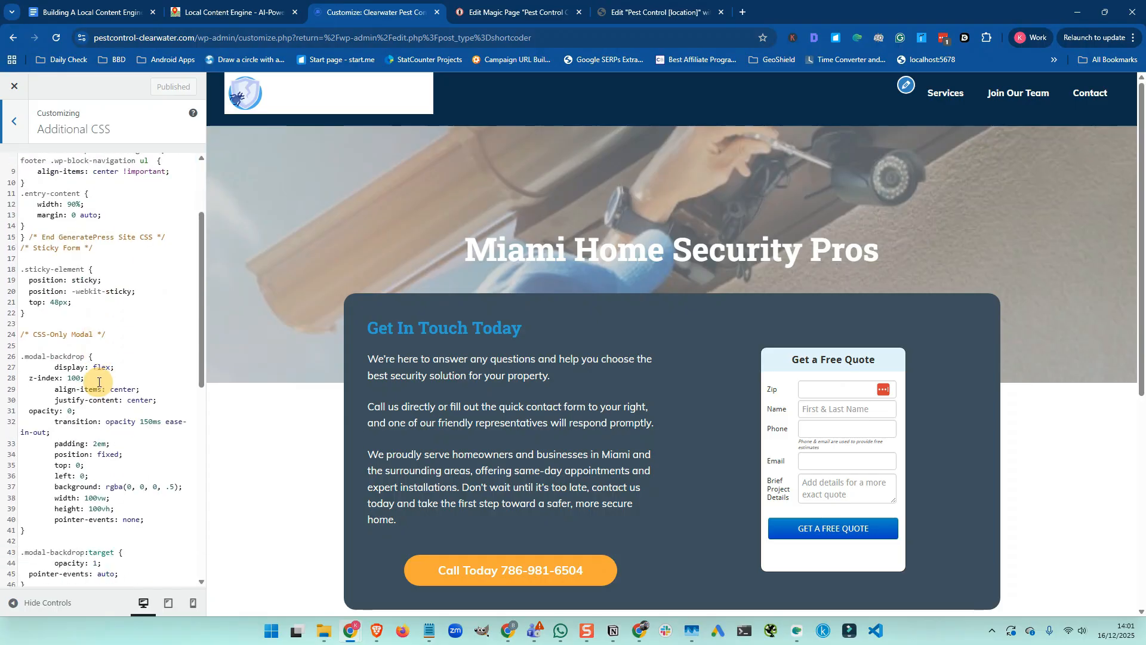
scroll(99, 382, down, 2)
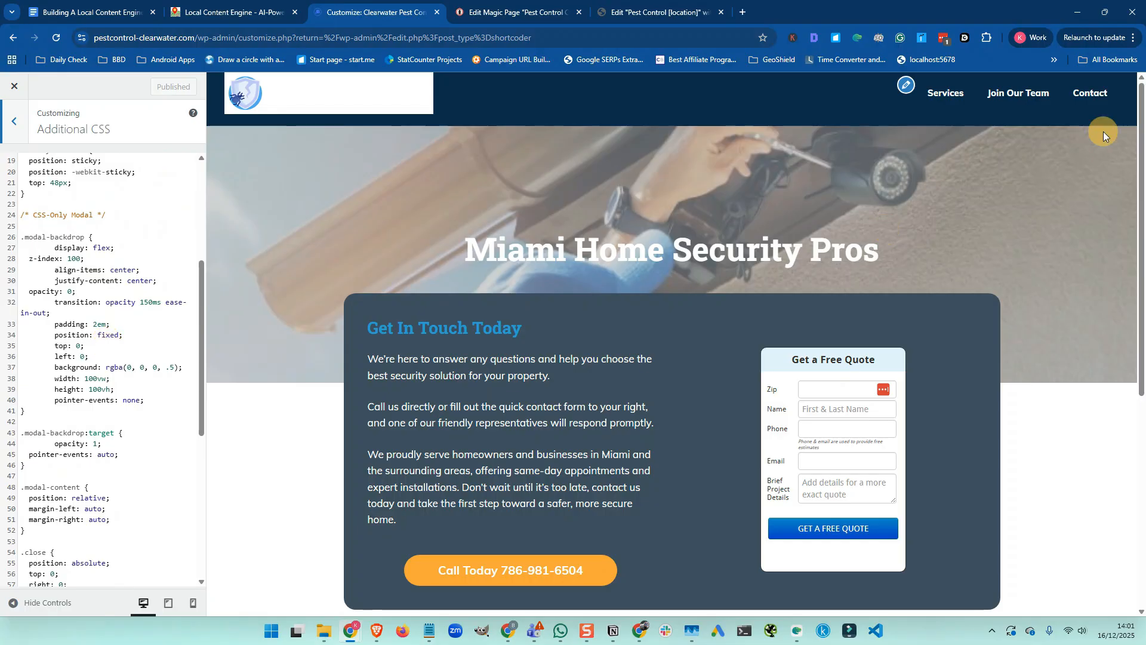
click(489, 15)
Open the old pestcontrolclearwater.com site in its own window, view its homepage, then close it
mouse_move(71, 84)
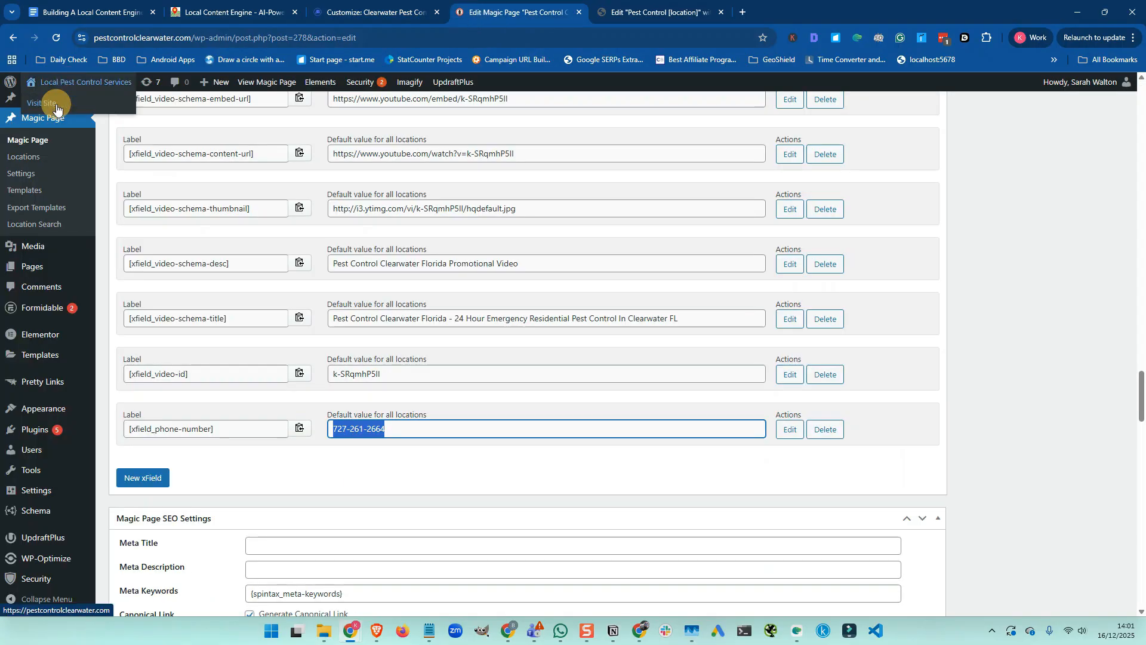
right_click(53, 105)
click(115, 120)
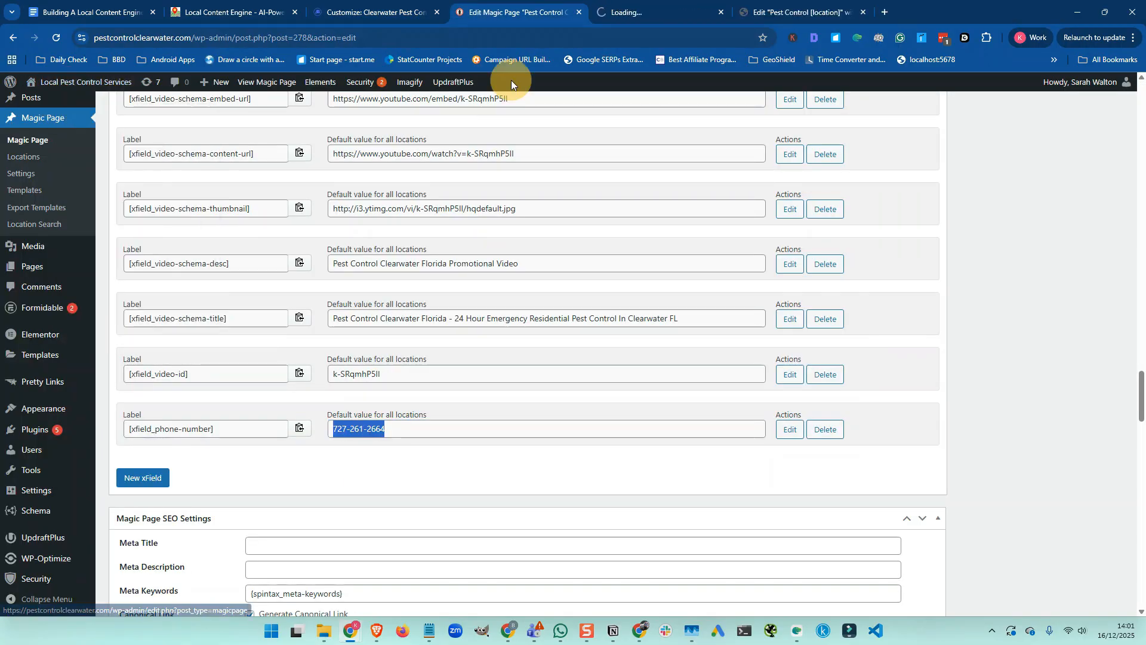
click(642, 10)
drag(642, 14, 669, 89)
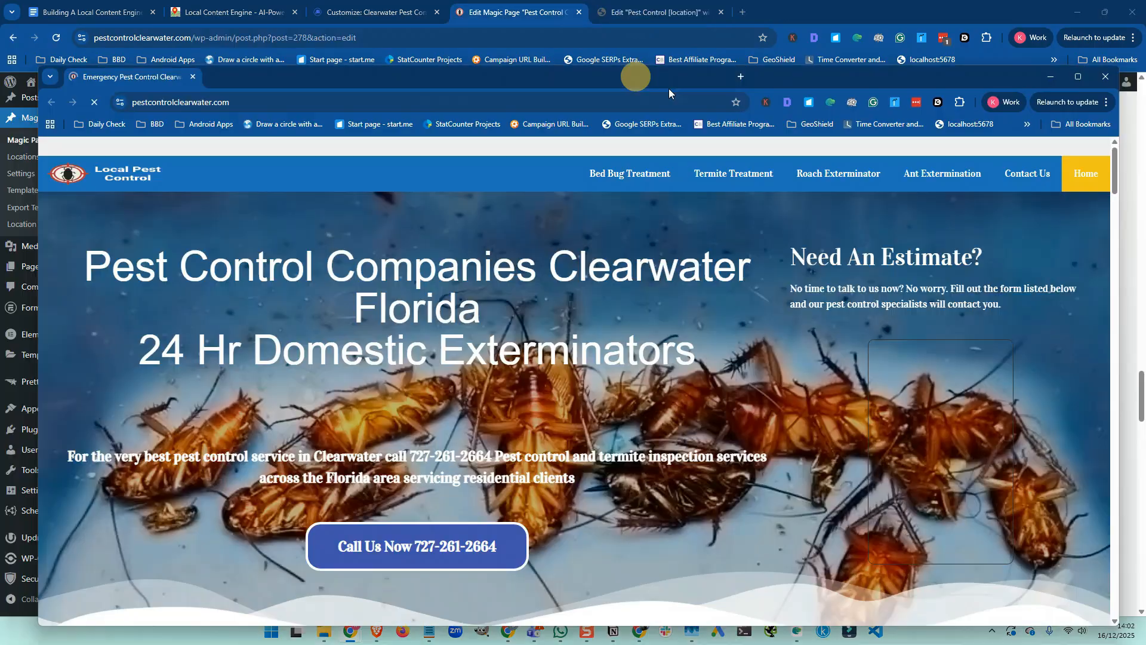
drag(1122, 154, 993, 158)
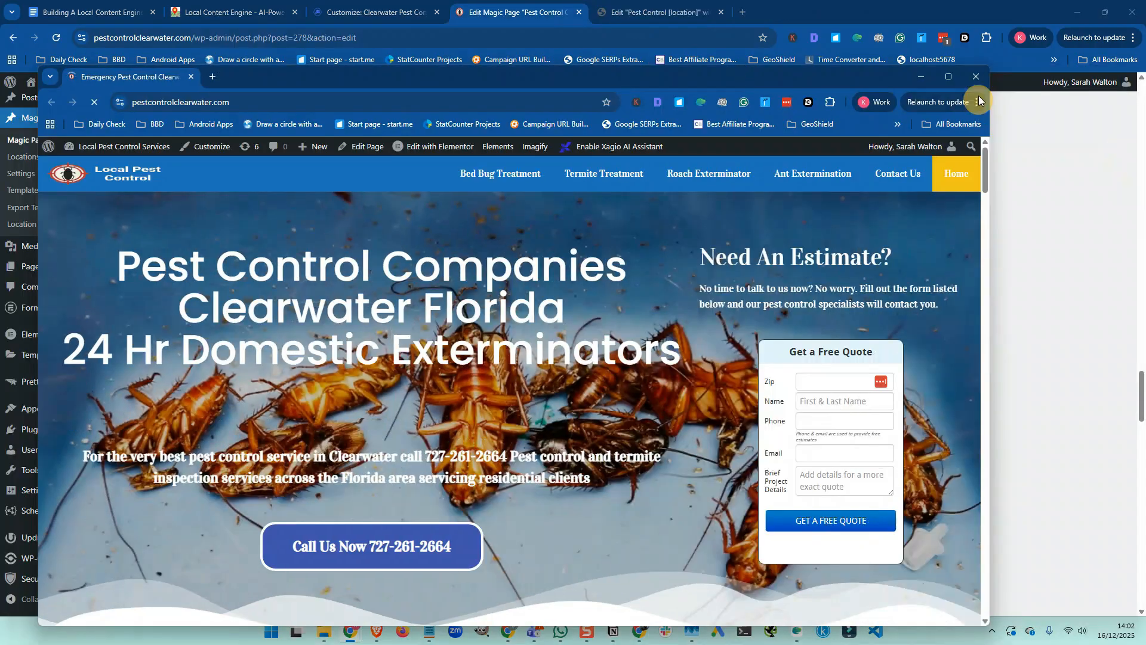
click(980, 76)
click(350, 14)
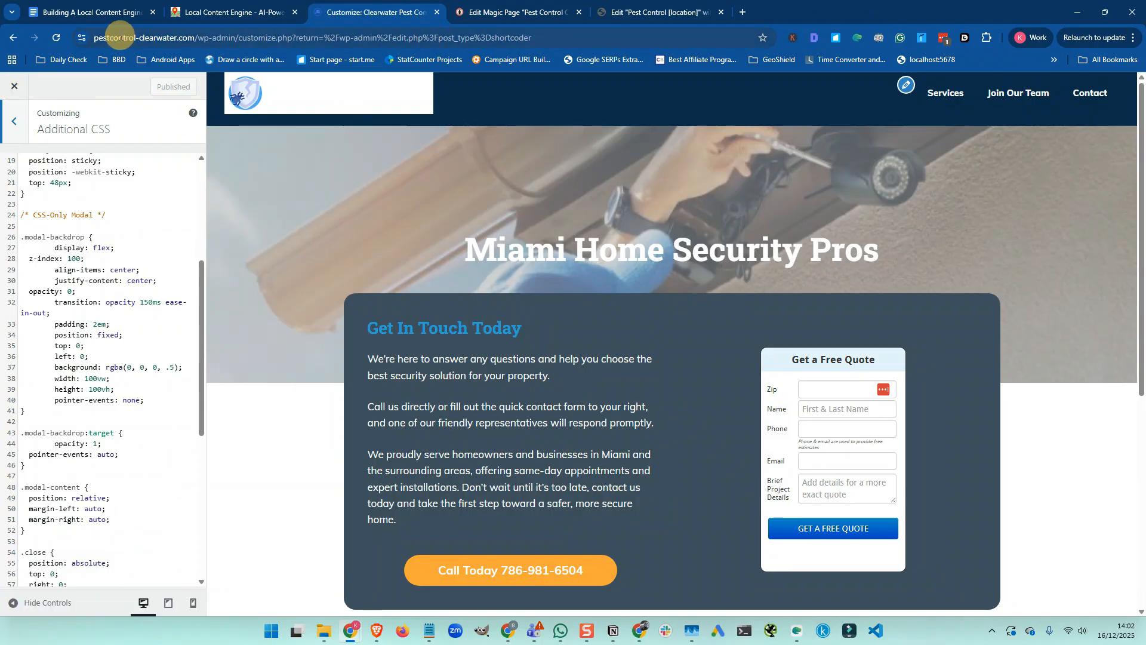
Copy the site domain and load pestcontrol-clearwater.com in a new tab beside the Customizer
click(132, 37)
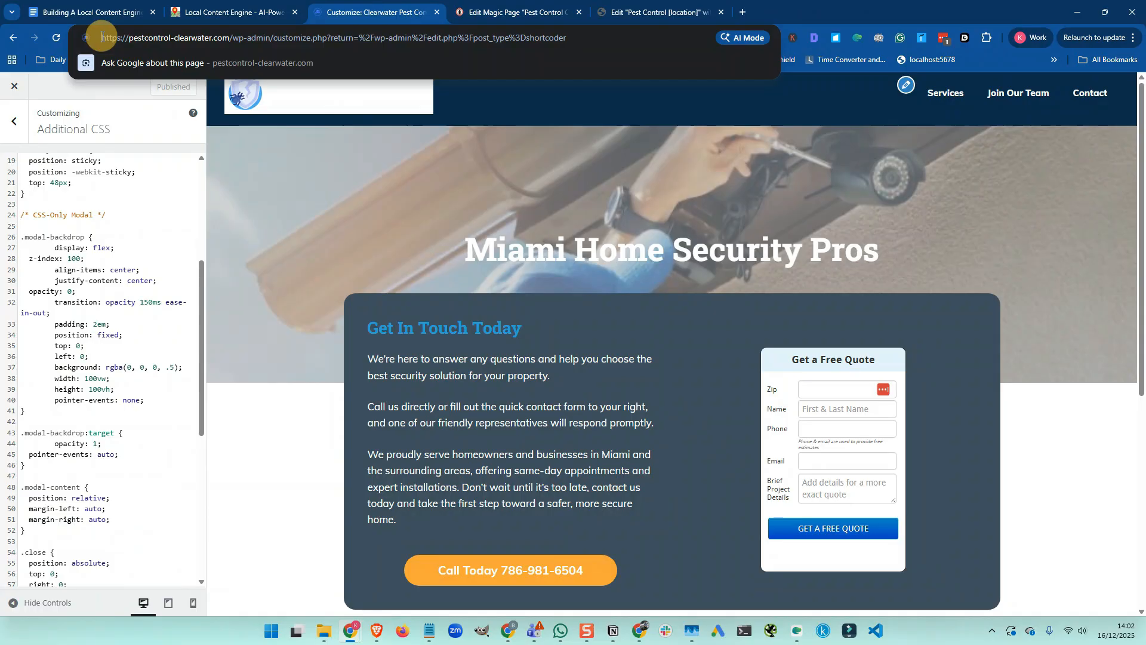
drag(102, 37, 222, 40)
key(ctrl+c)
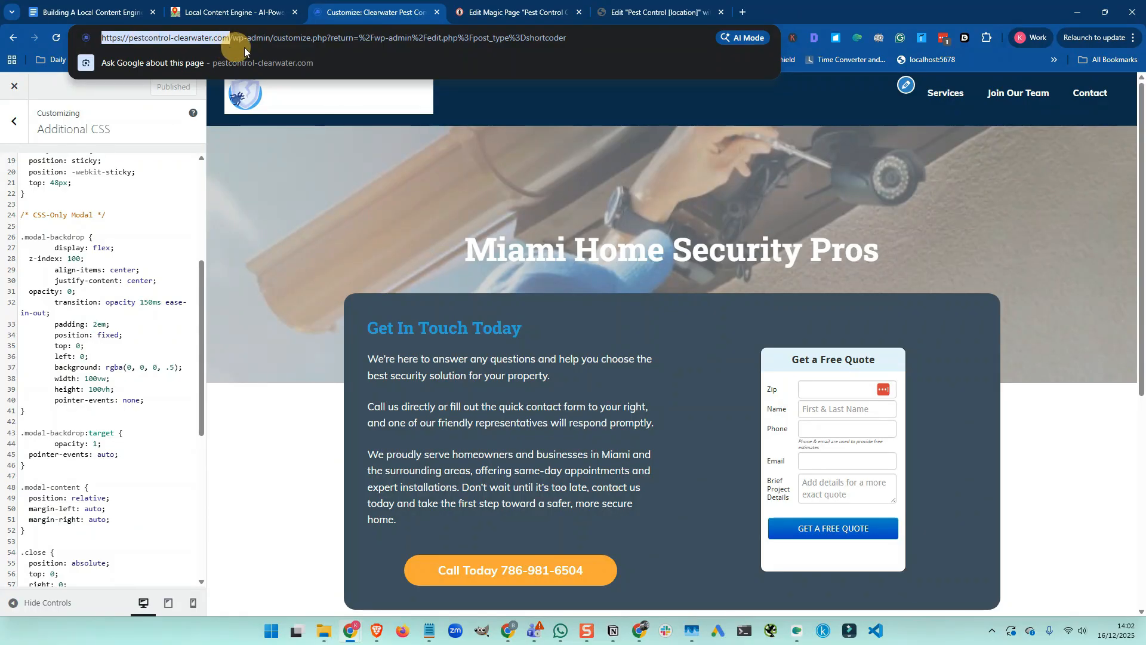
click(410, 14)
right_click(411, 14)
click(459, 23)
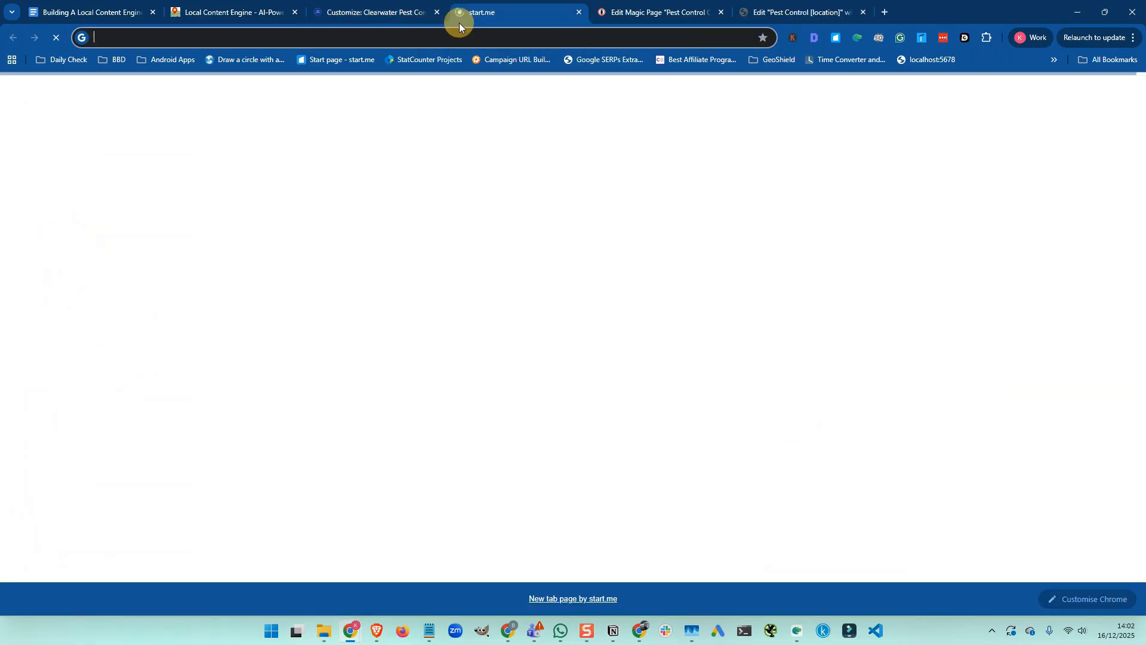
click(460, 37)
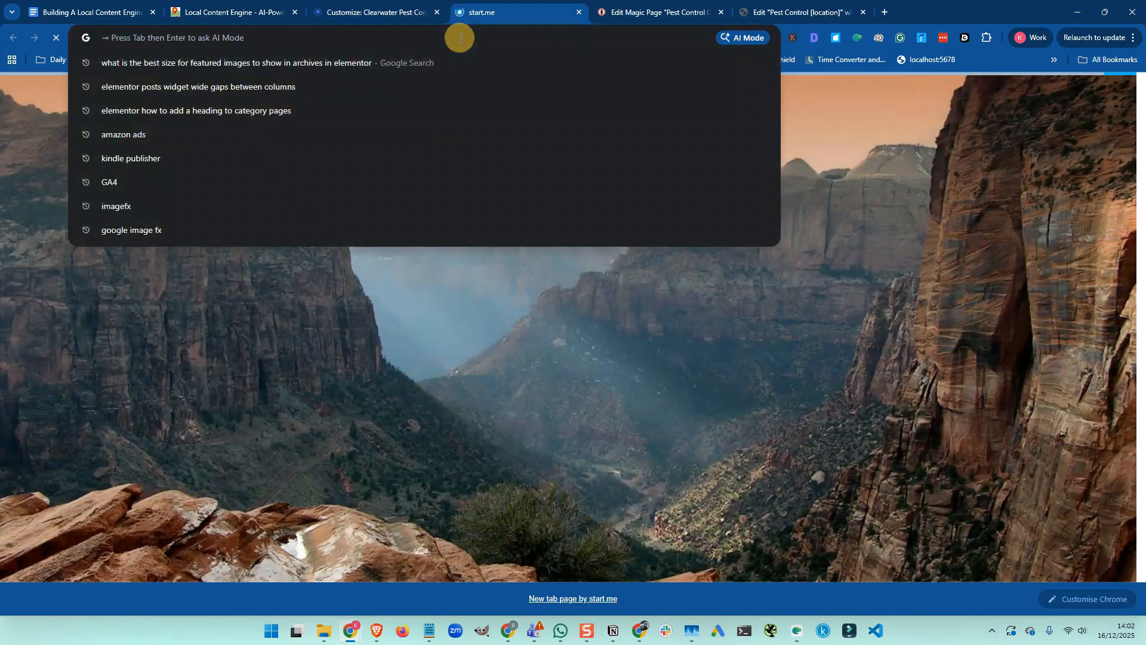
key(ctrl+v)
key(Return)
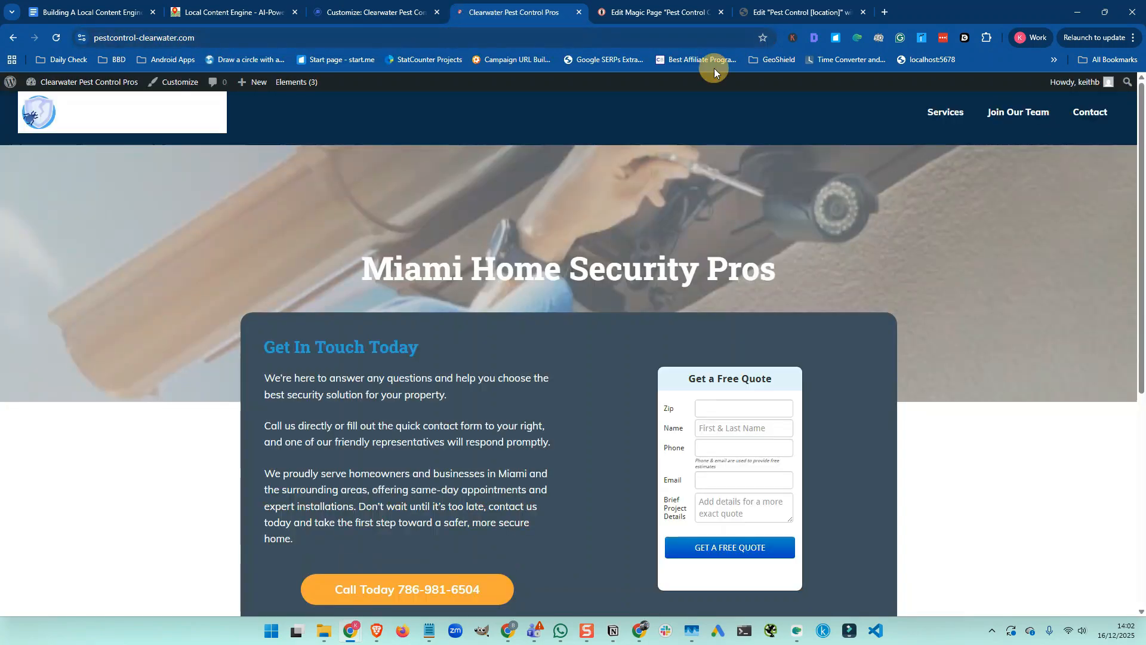
Preview the live homepage at mobile width in a narrowed window, then re-dock its tab
drag(521, 14, 535, 53)
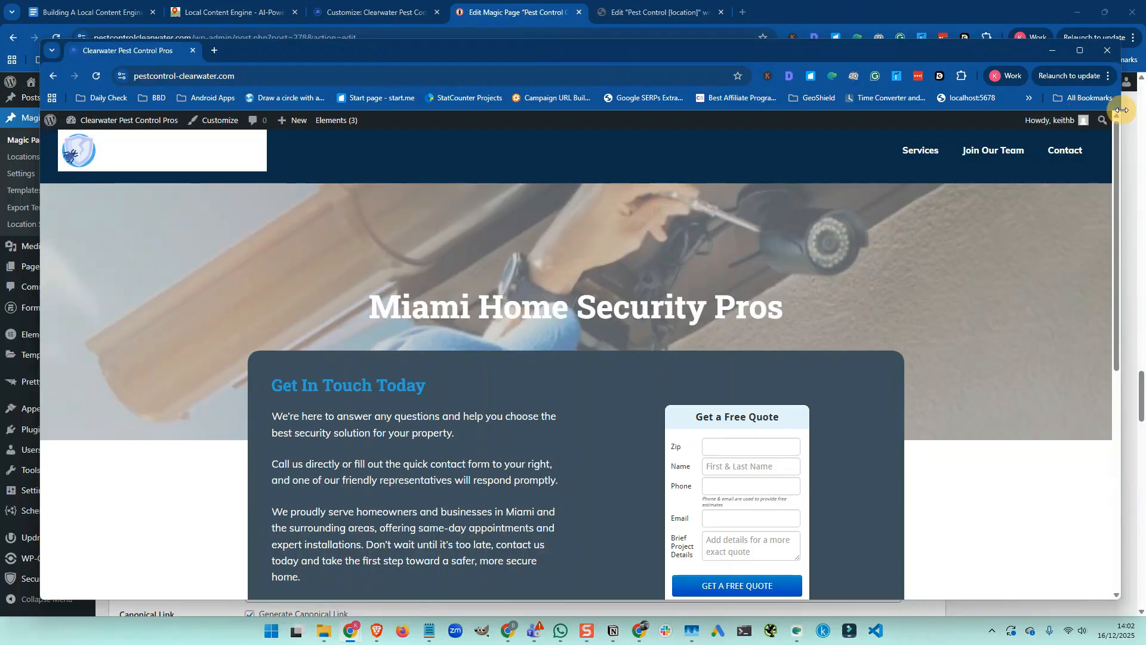
drag(1120, 110, 304, 113)
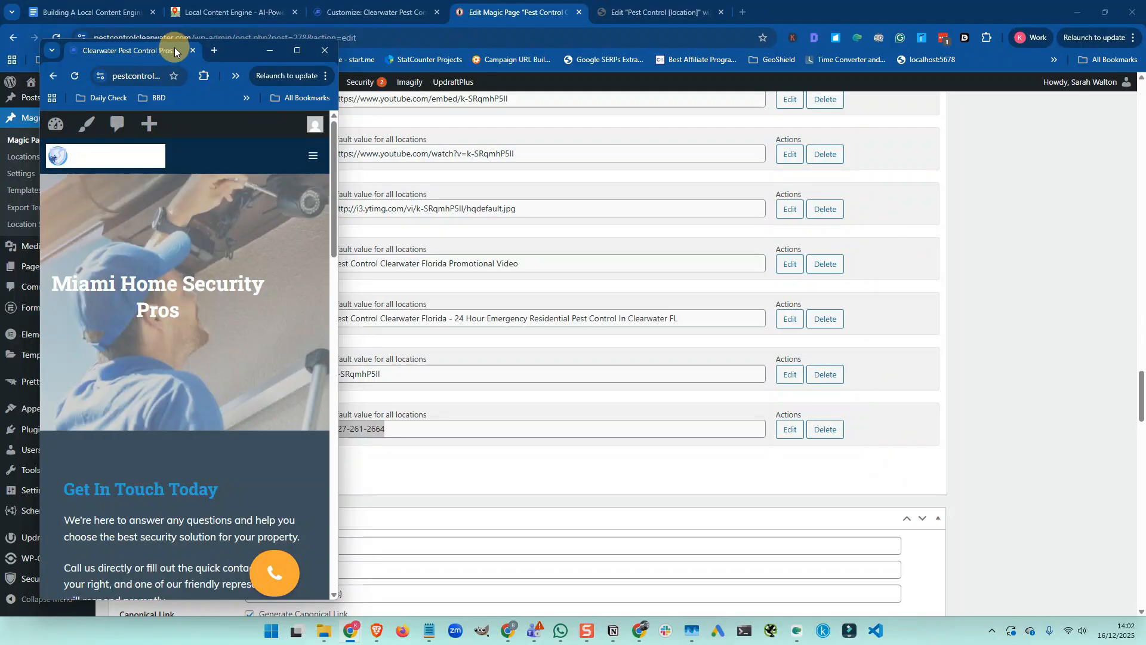
drag(174, 48, 479, 14)
Return the Customizer to its main sections and scroll the checklist to the Location Page Headers tasks
click(368, 14)
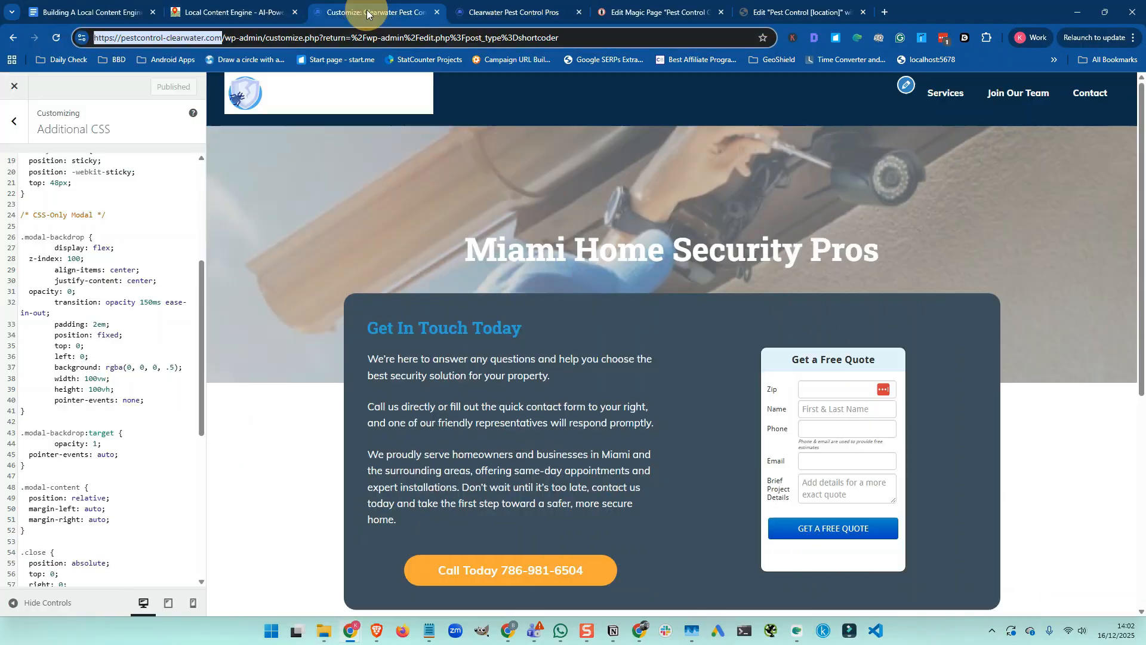
scroll(120, 297, up, 4)
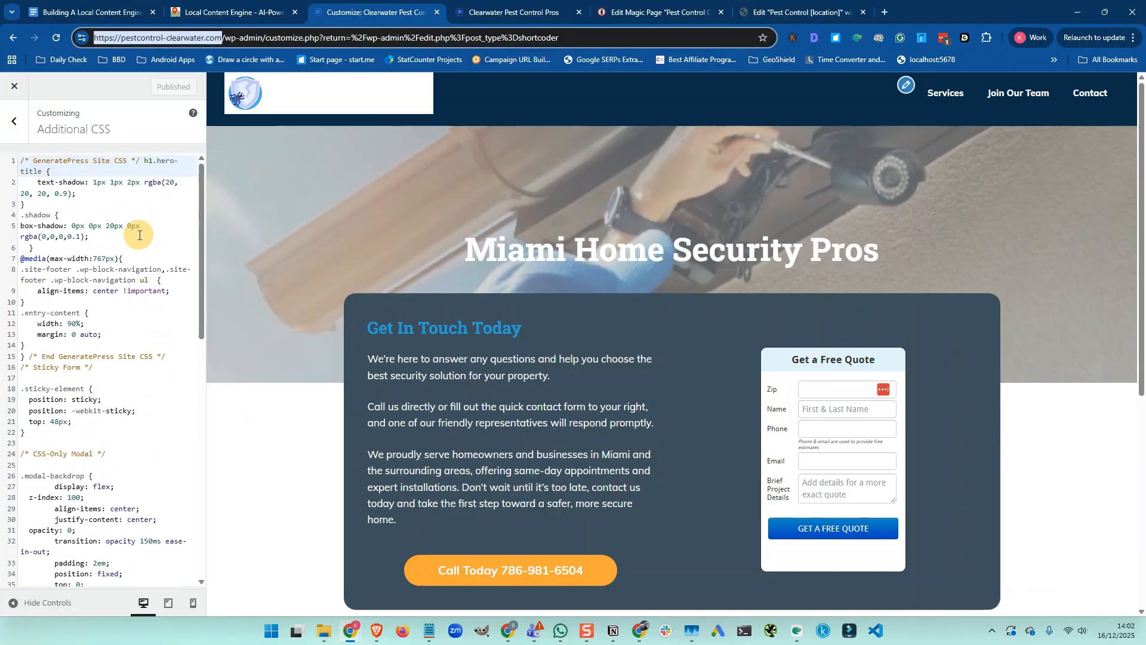
click(15, 121)
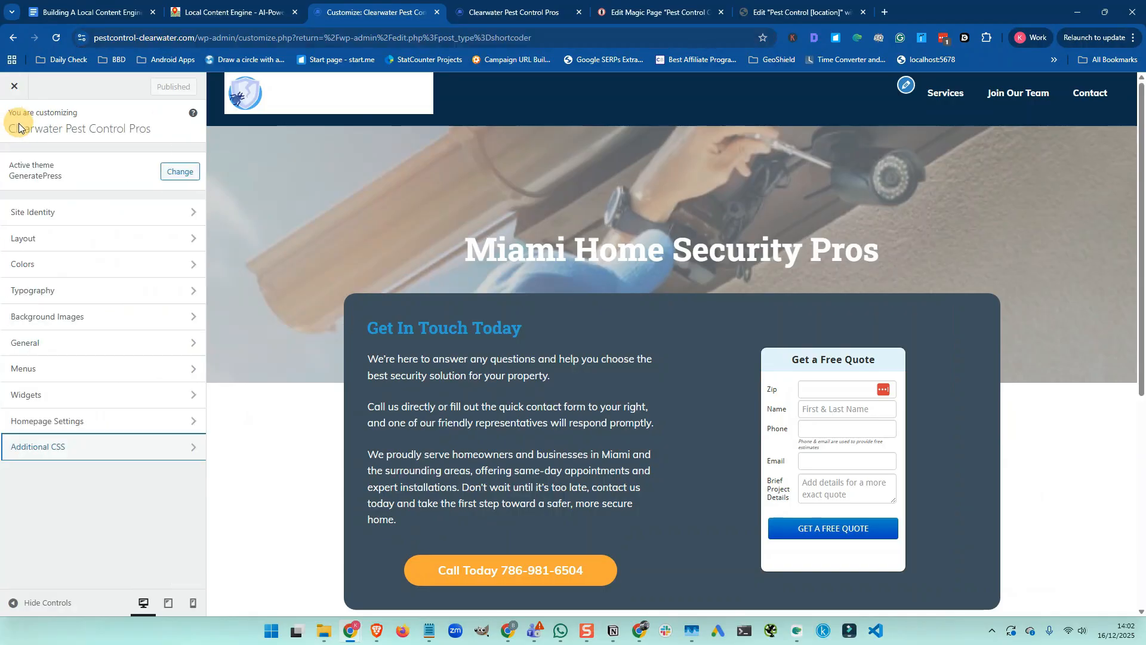
click(115, 17)
mouse_move(440, 302)
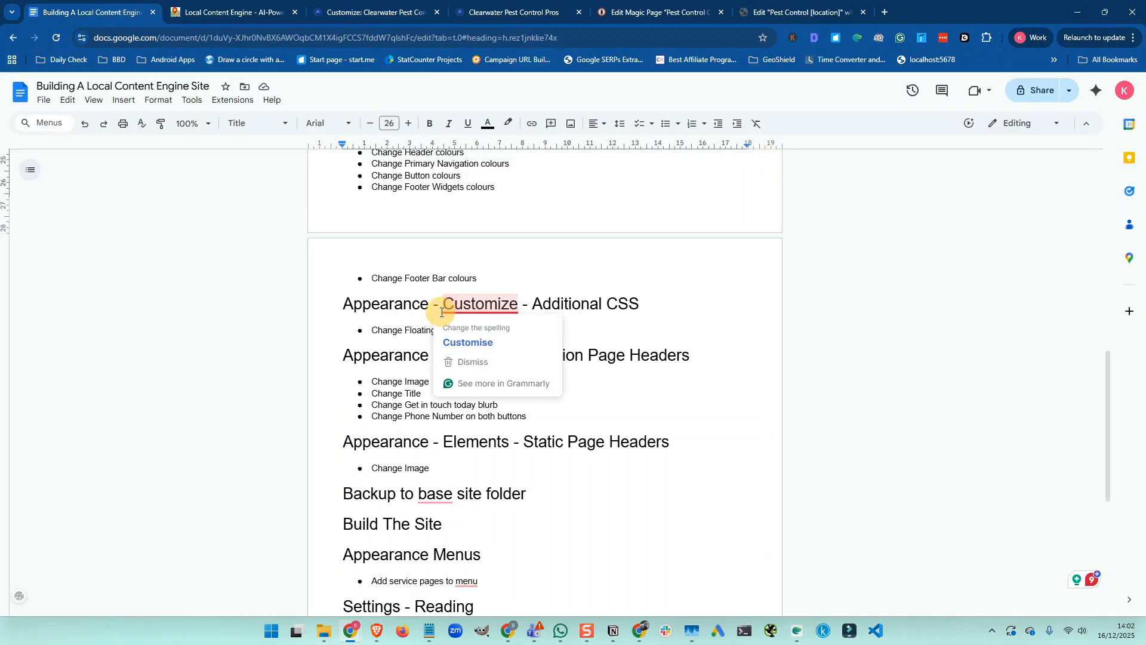
scroll(313, 346, down, 2)
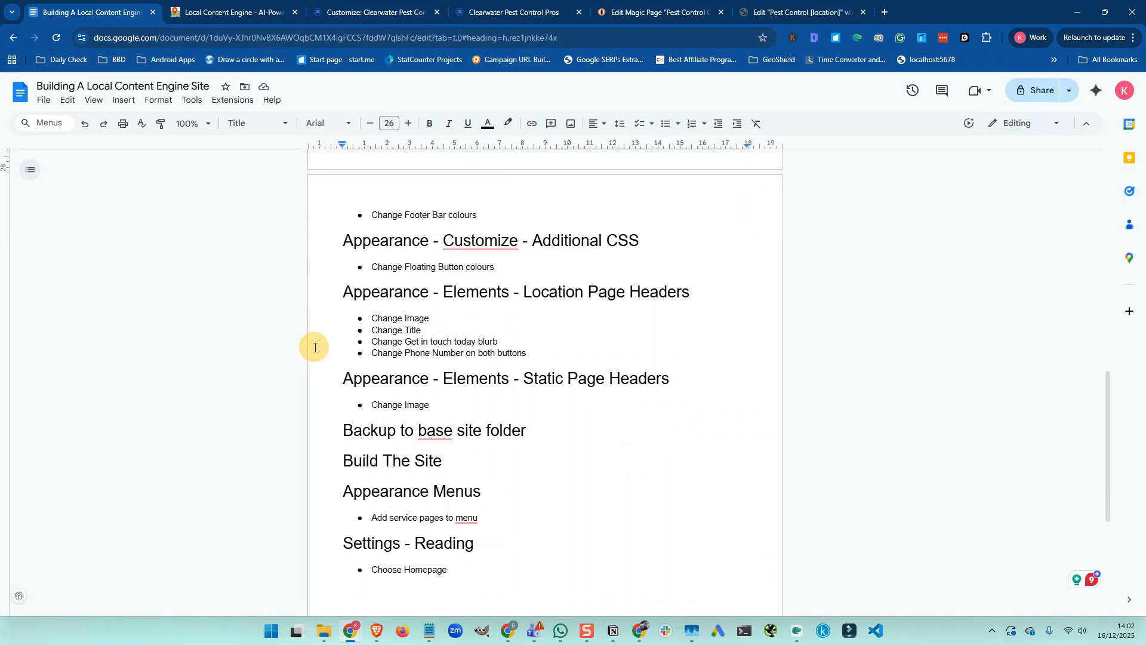
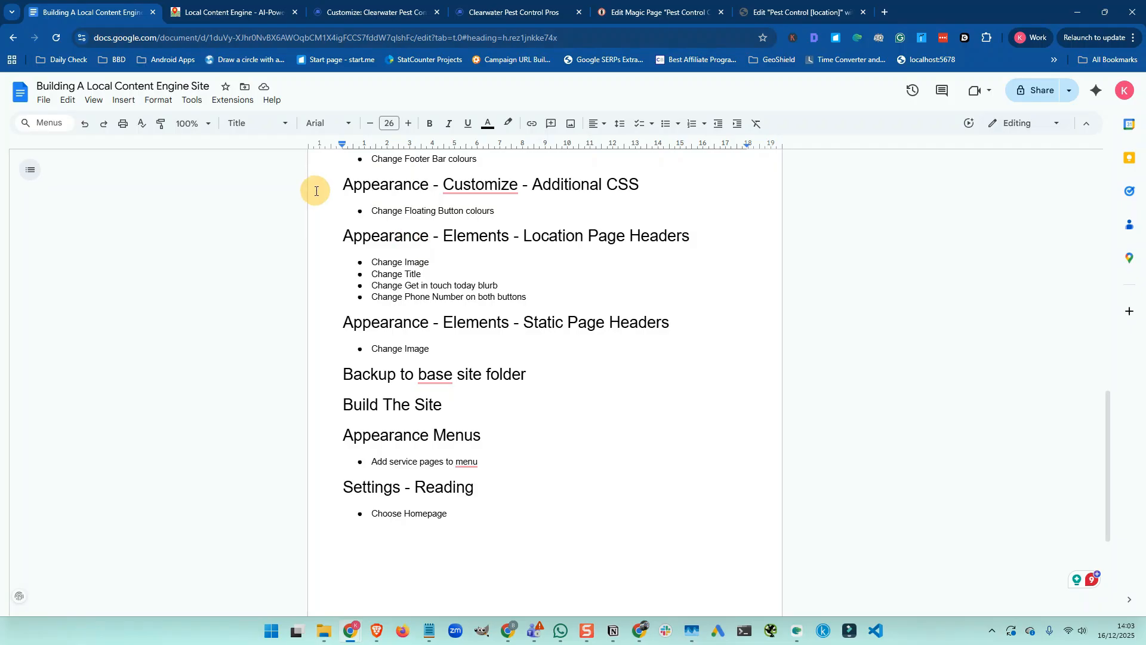
Close the site Customizer to return to the list of 11 Shortcoder shortcodes
click(371, 15)
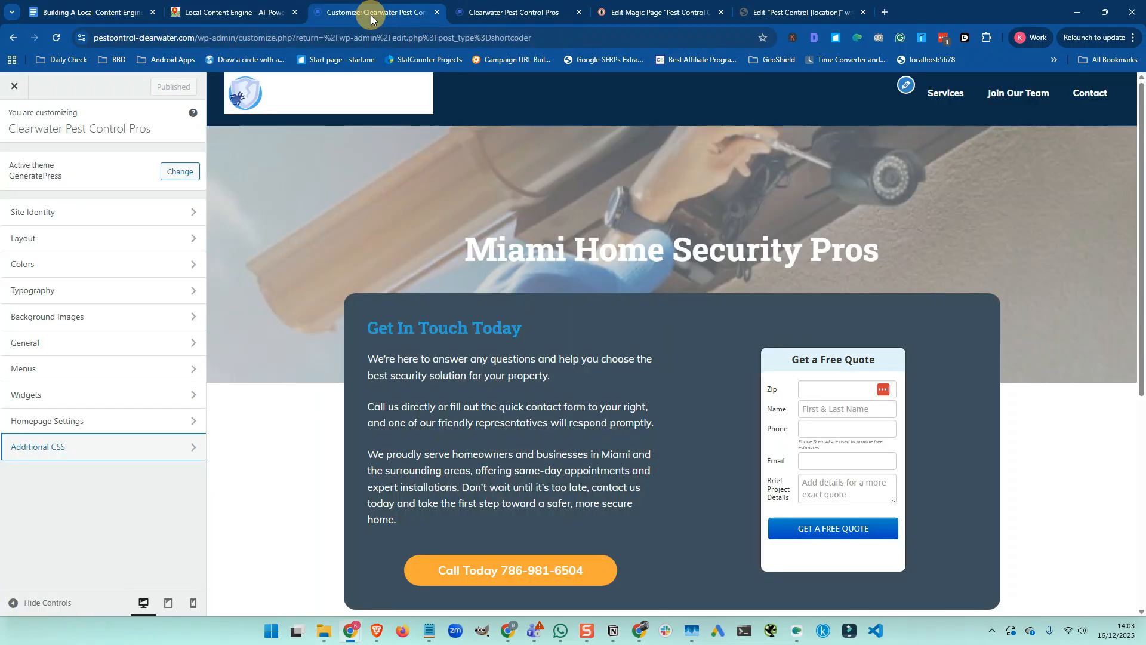
click(18, 88)
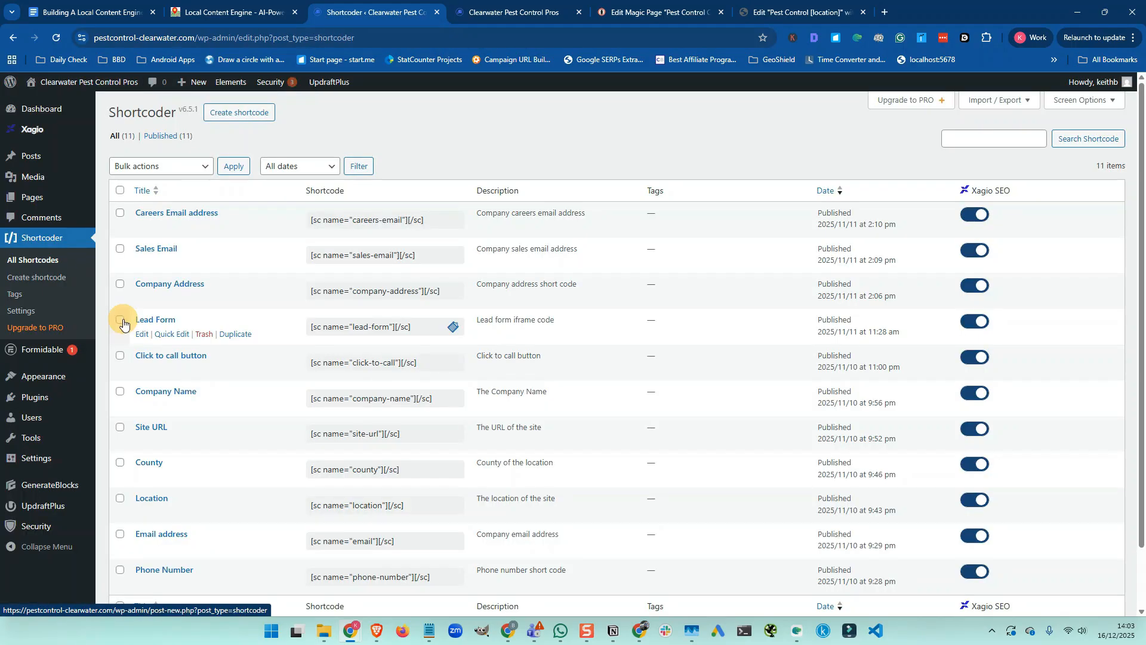
Filter the GeneratePress Elements list to its 5 published items and open Location Page Headers in a new tab
mouse_move(54, 376)
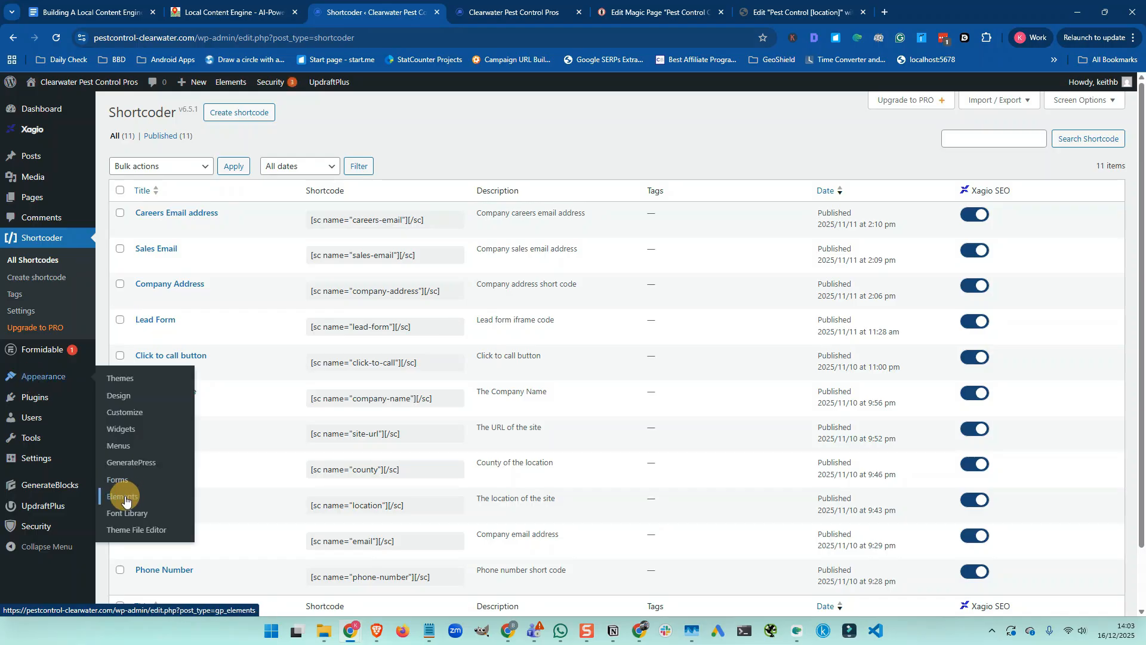
click(125, 501)
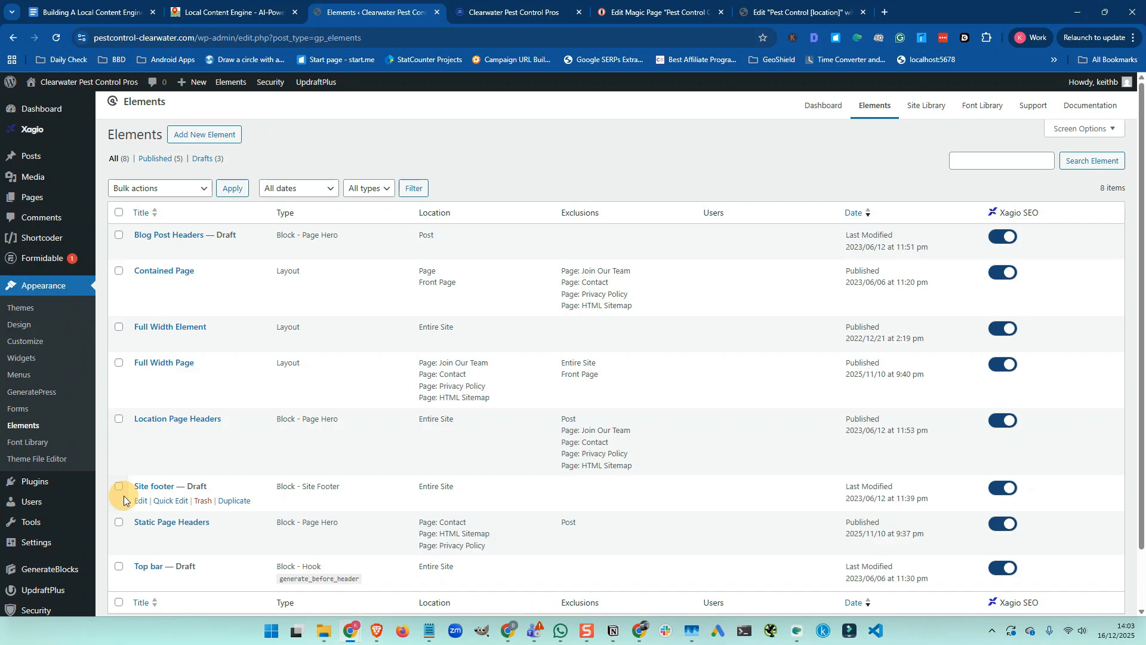
click(157, 160)
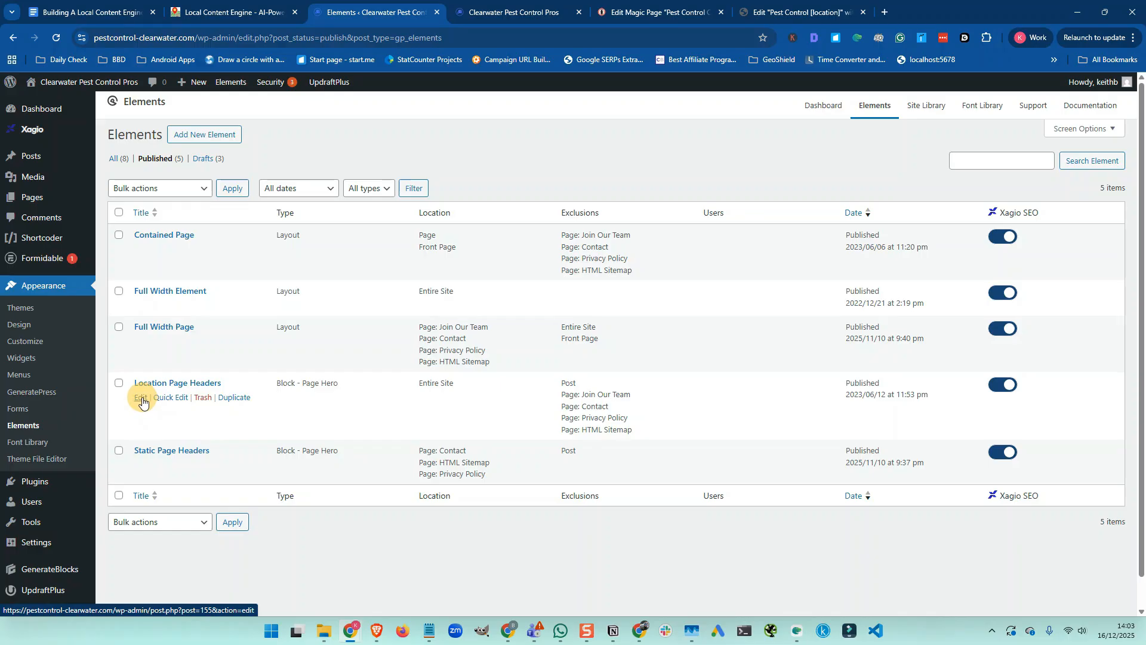
right_click(142, 402)
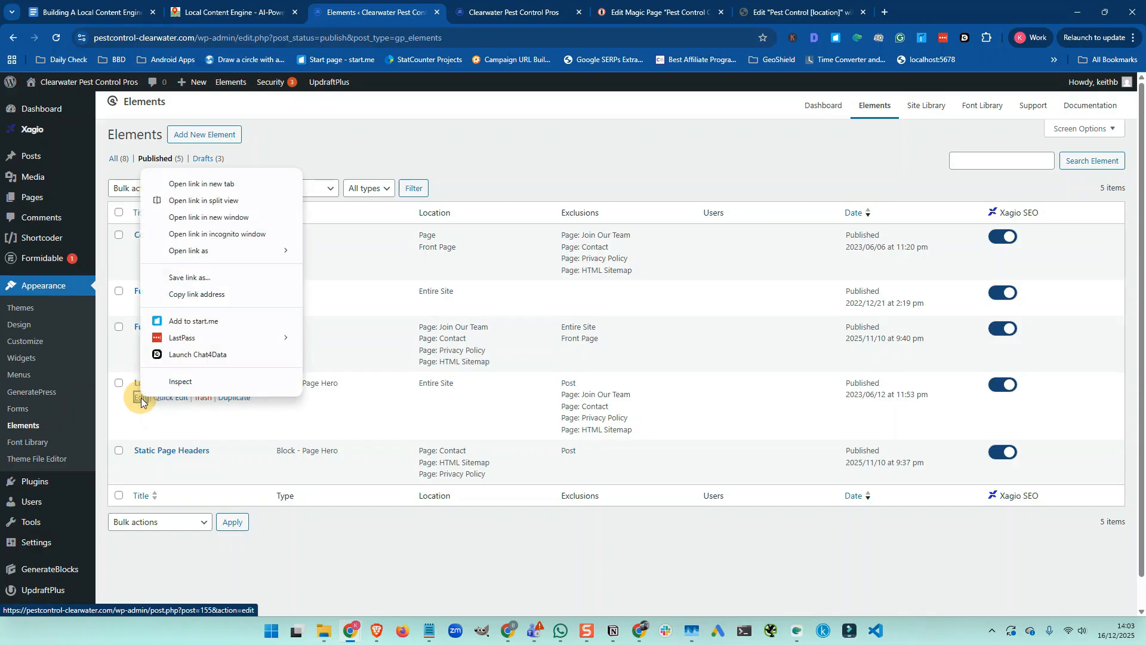
click(201, 184)
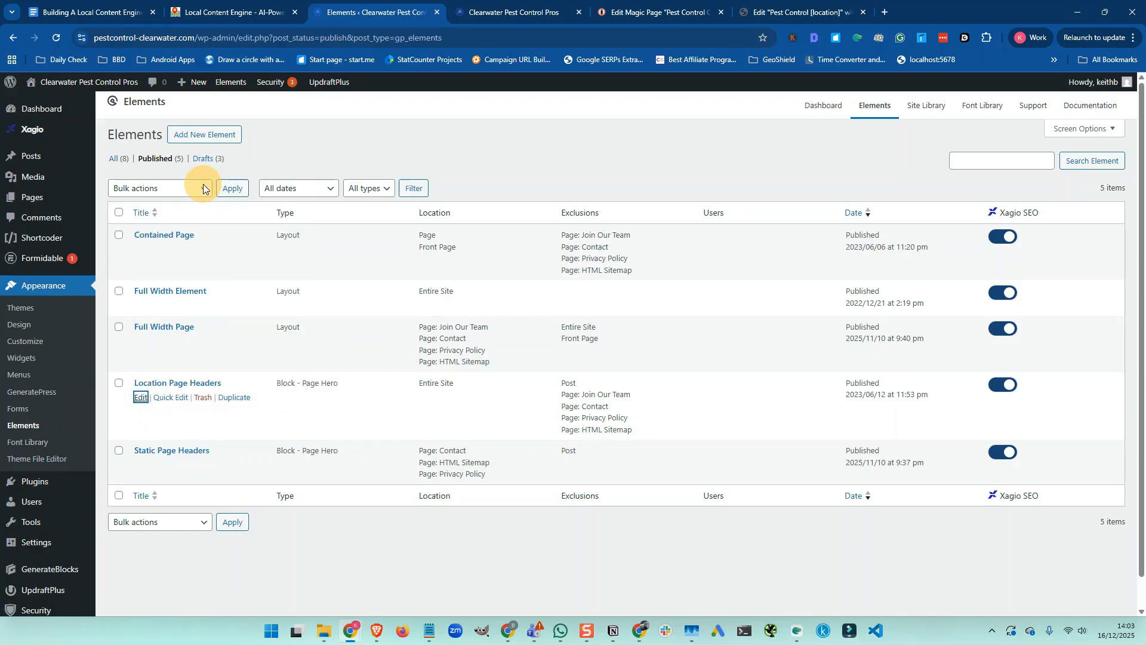
Replace the Location Page Headers hero image with an uploaded spraying photo, alt text 'pest control spraying under cabinets'
click(497, 14)
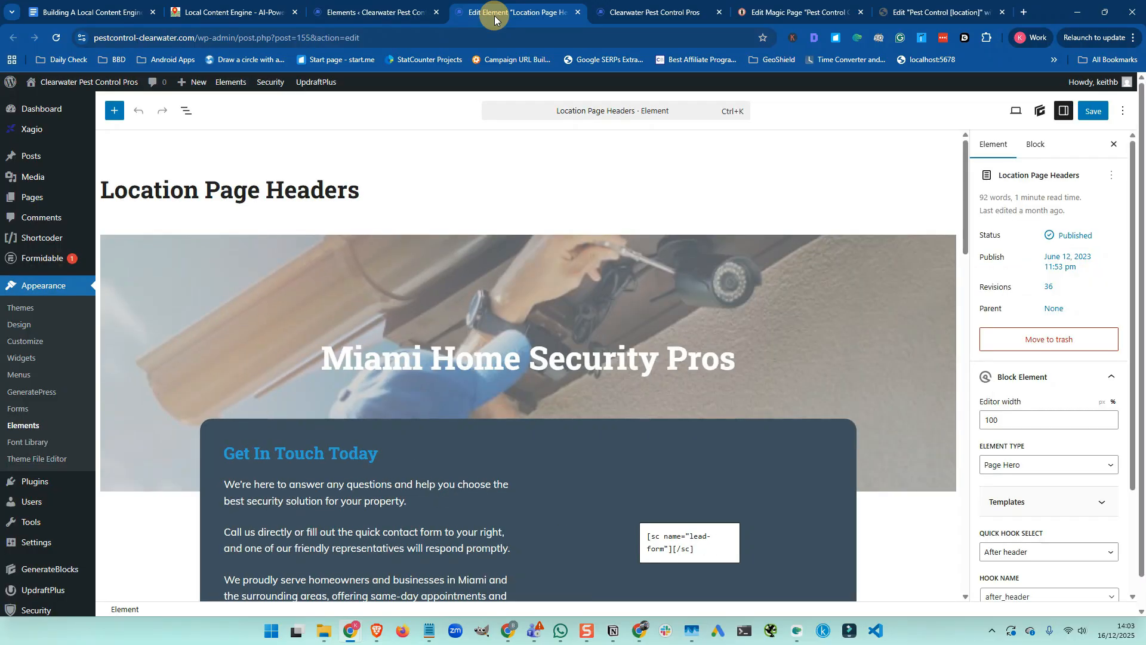
click(251, 265)
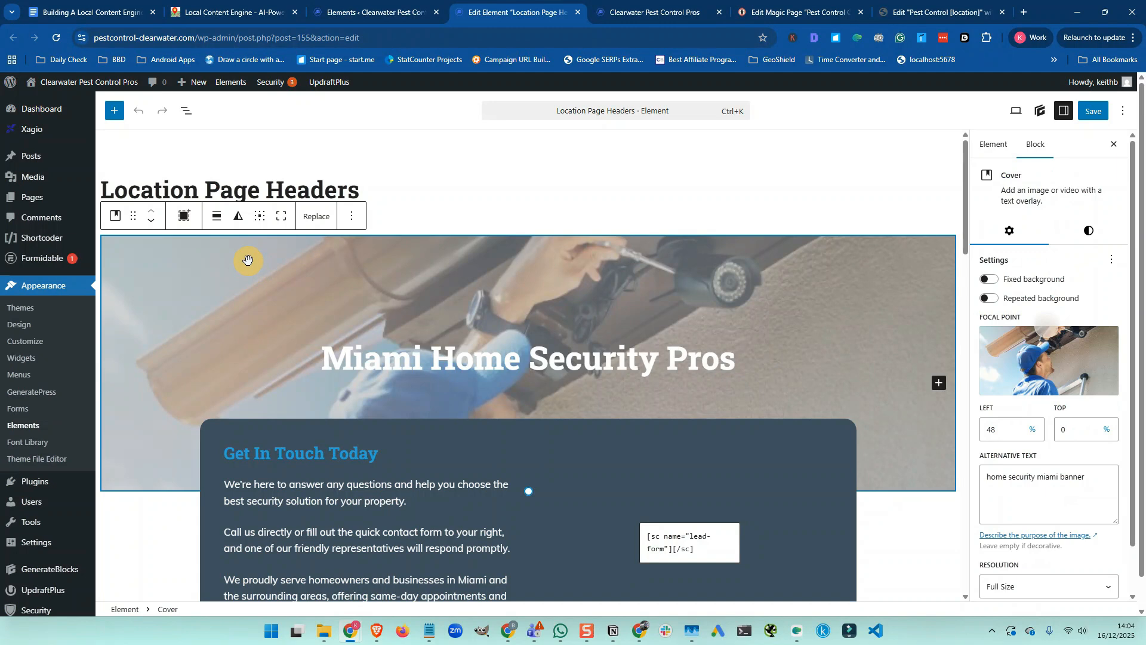
click(315, 216)
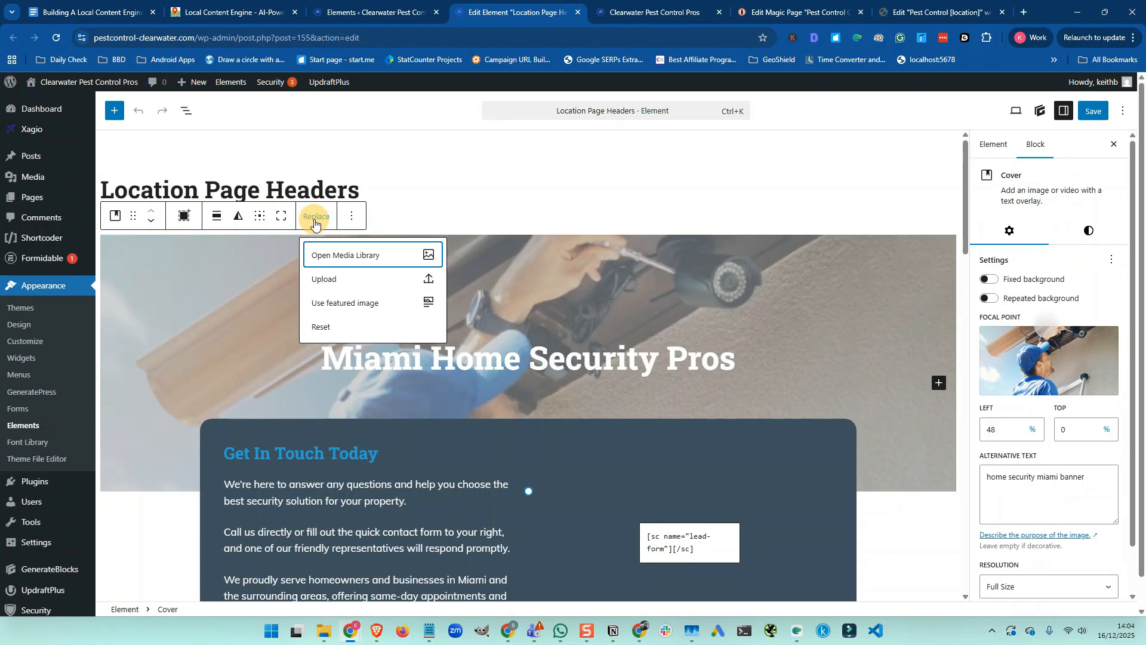
click(334, 254)
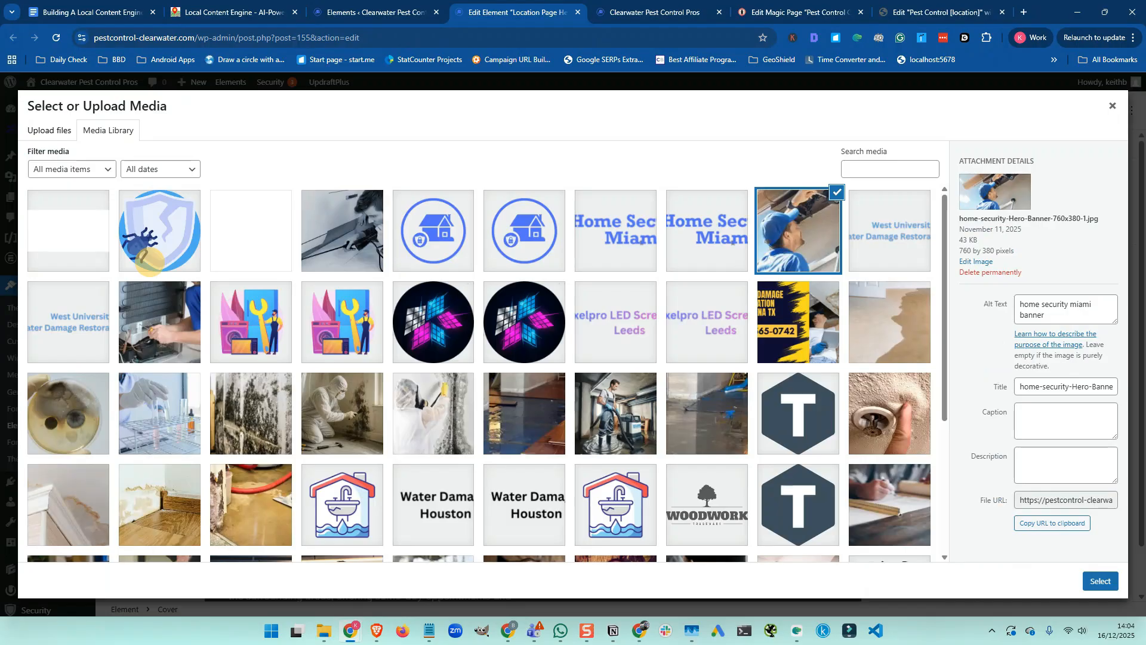
key(alt+Tab)
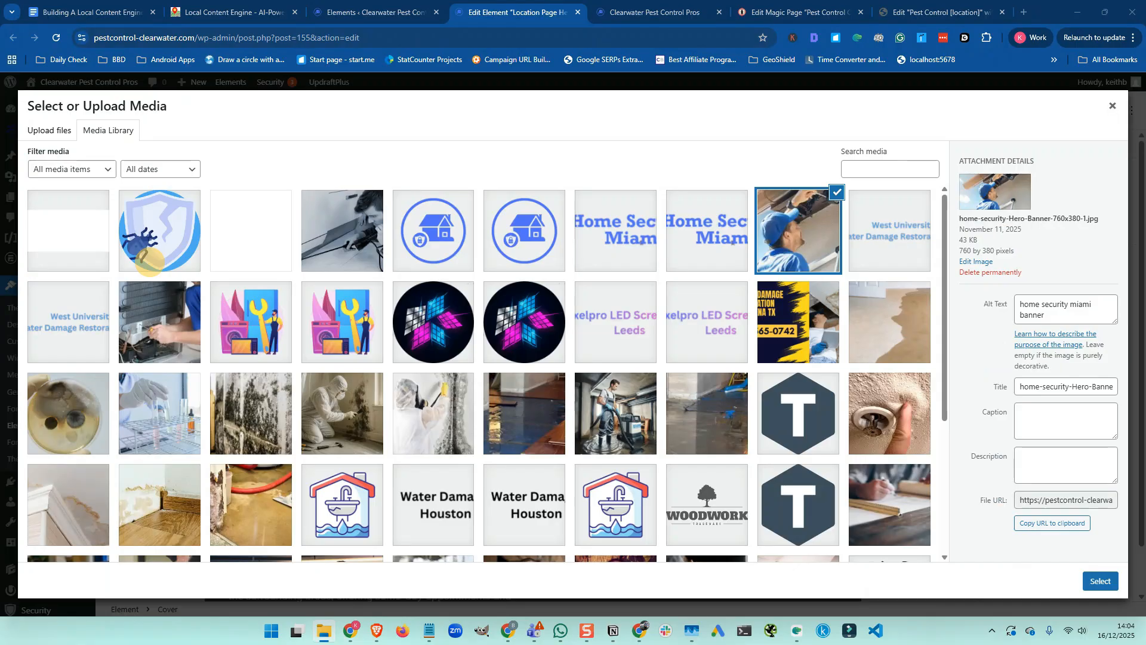
drag(149, 261, 291, 367)
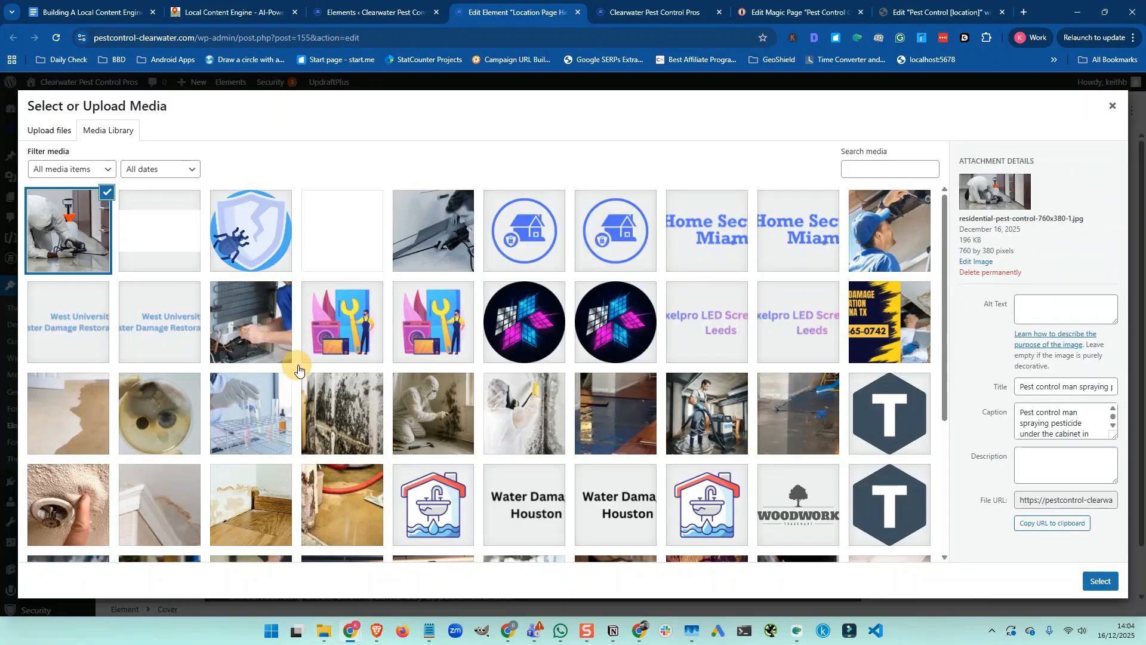
click(1040, 302)
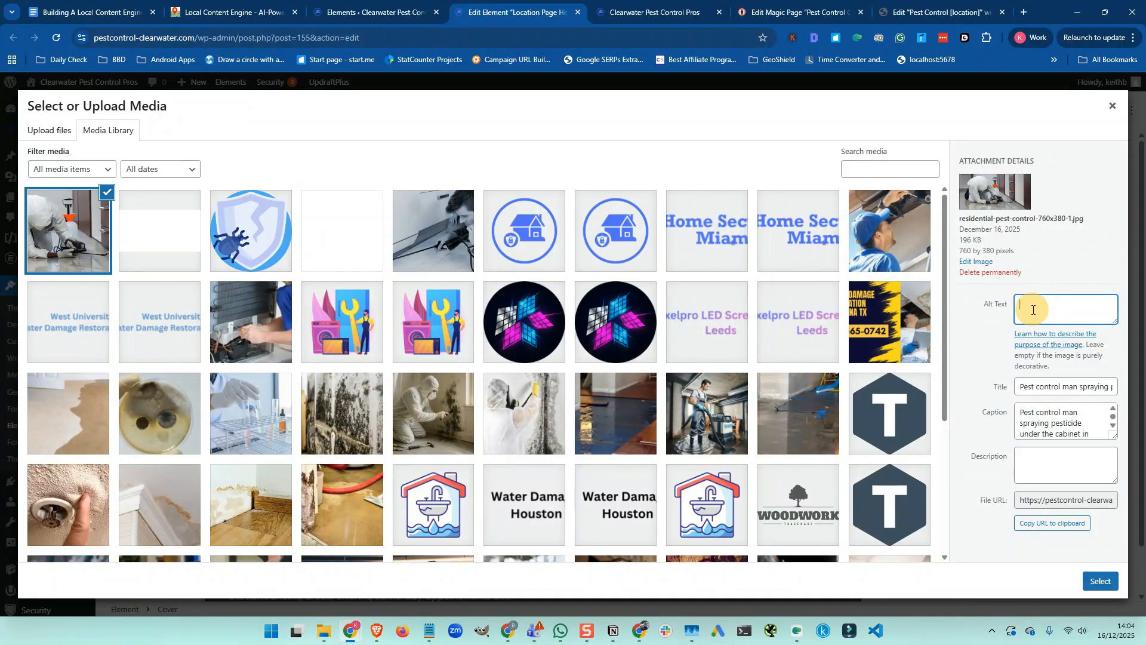
text(pest control spraying under cabinets)
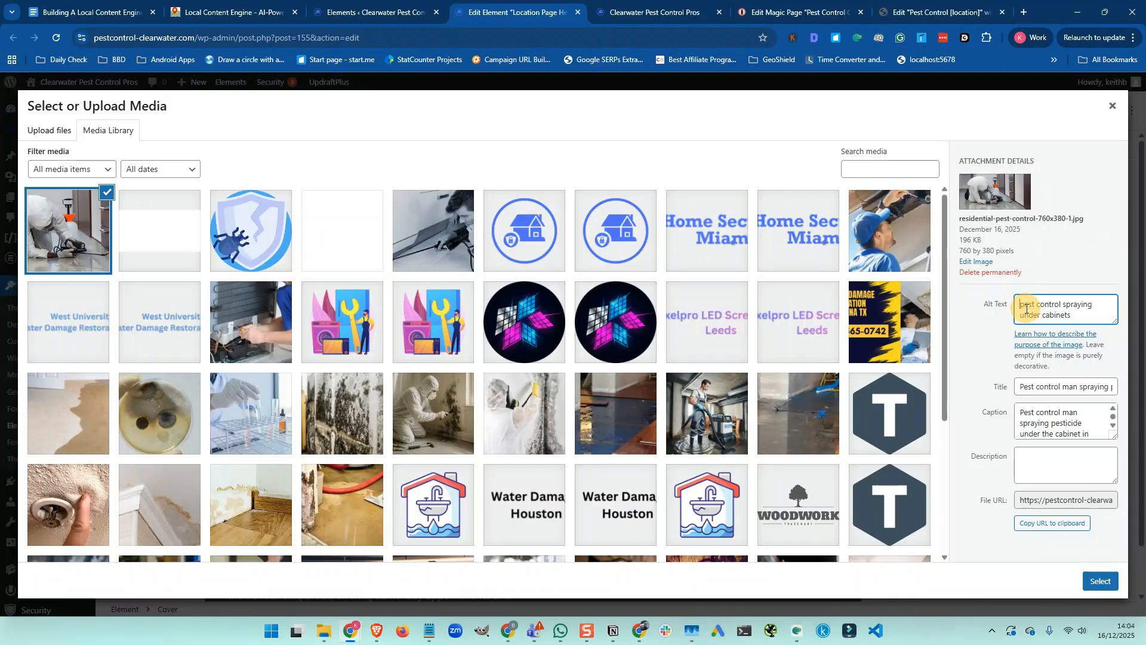
click(1022, 305)
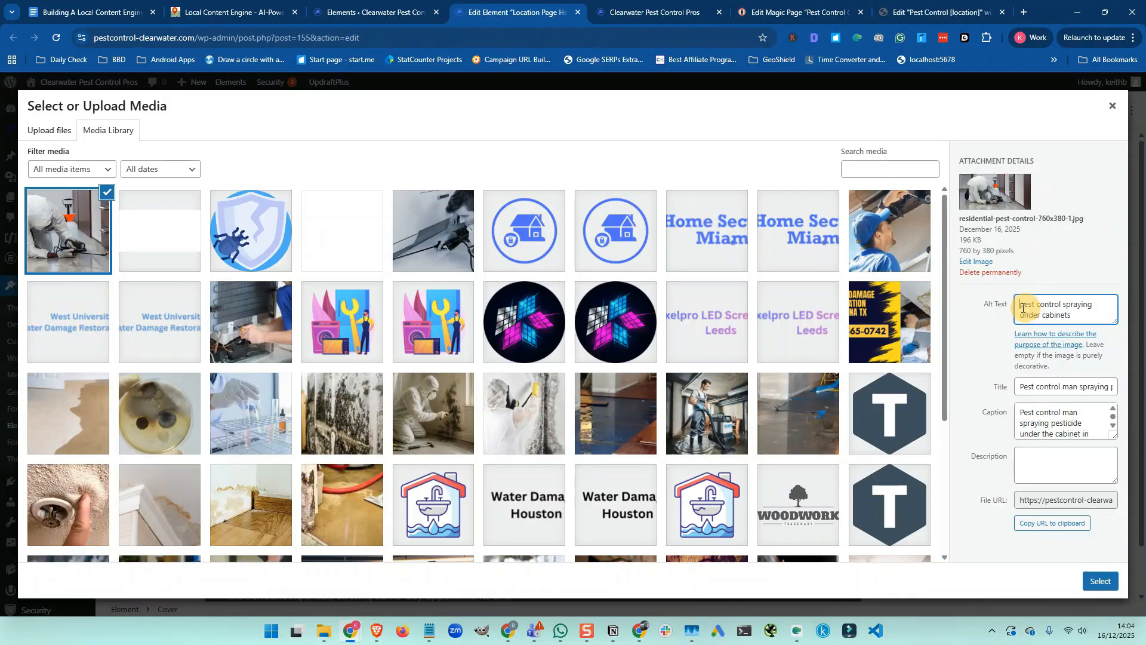
click(1099, 587)
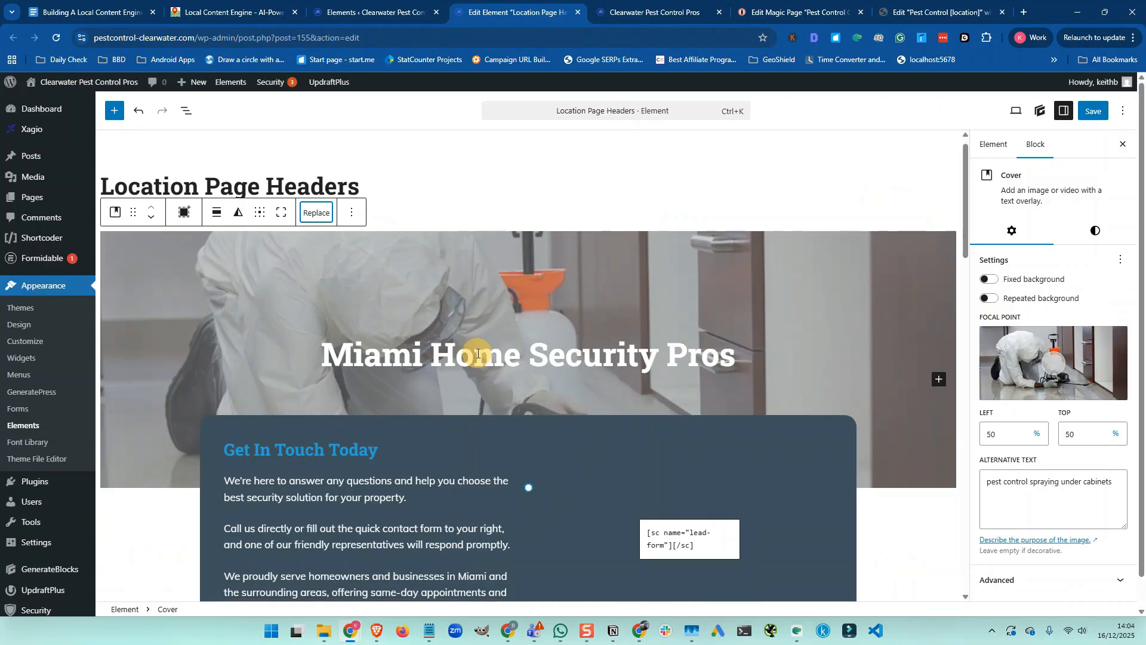
Change 'security' to 'pest control' in the first paragraph
scroll(472, 350, down, 2)
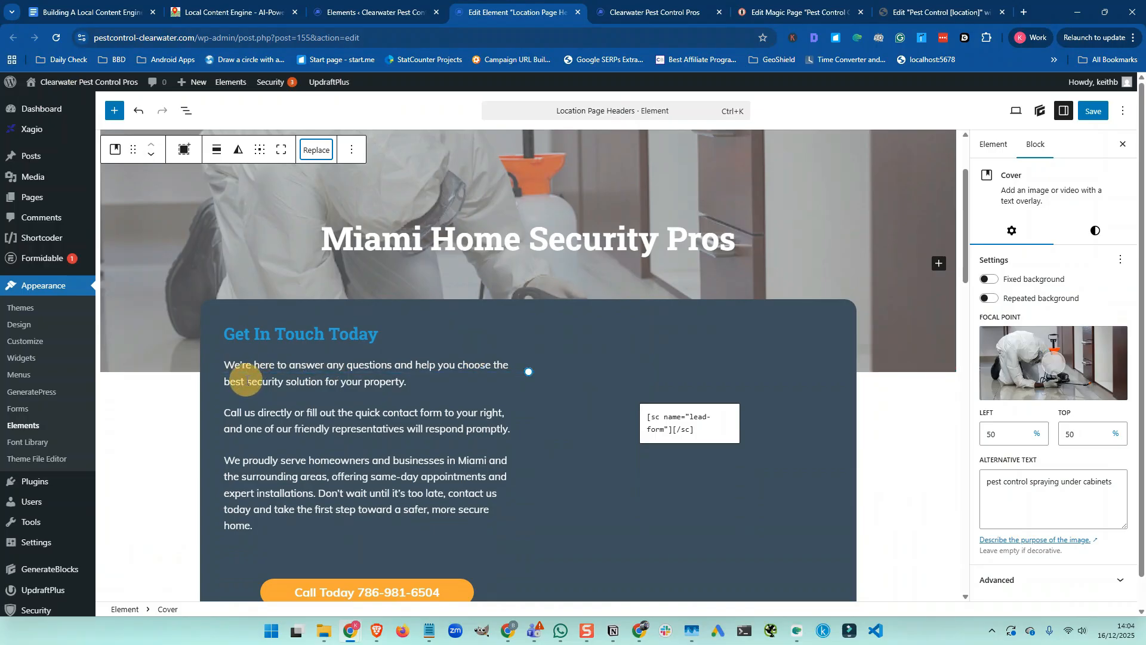
double_click(258, 383)
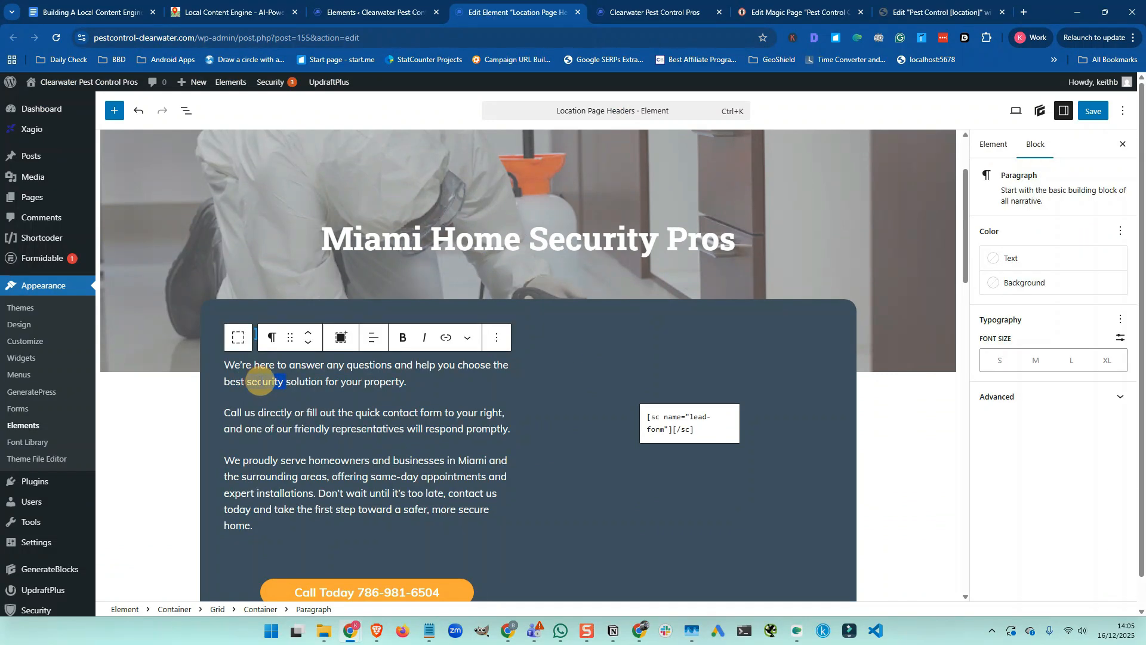
text(pest control)
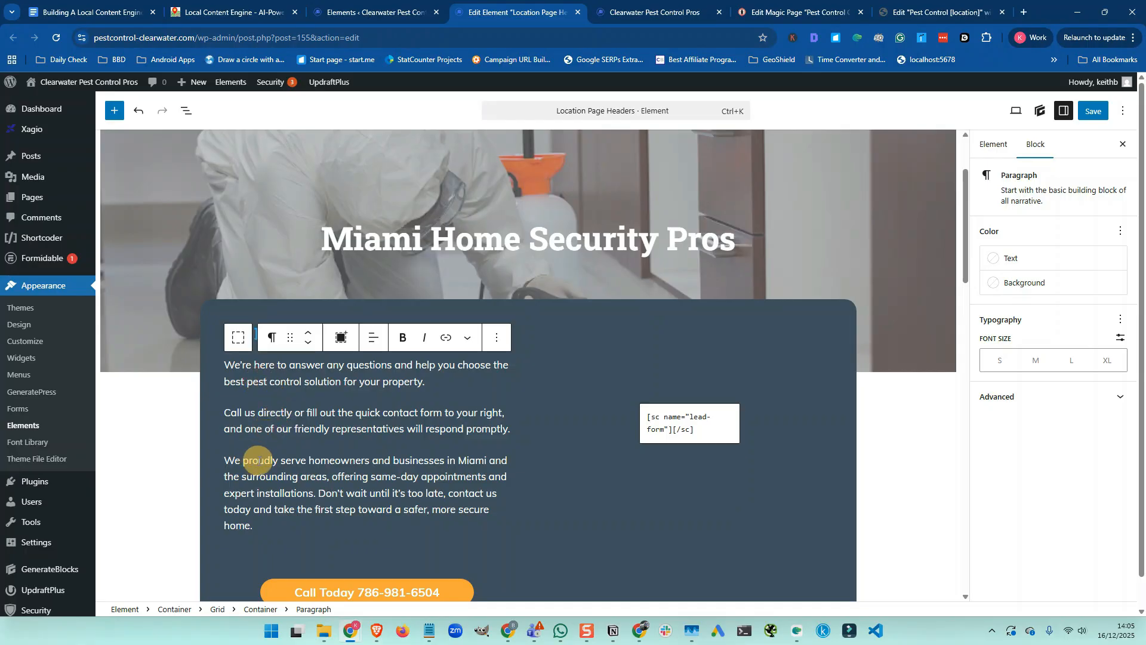
Select 'Miami' in the third paragraph and bring up link options for the shortcodes list
double_click(471, 461)
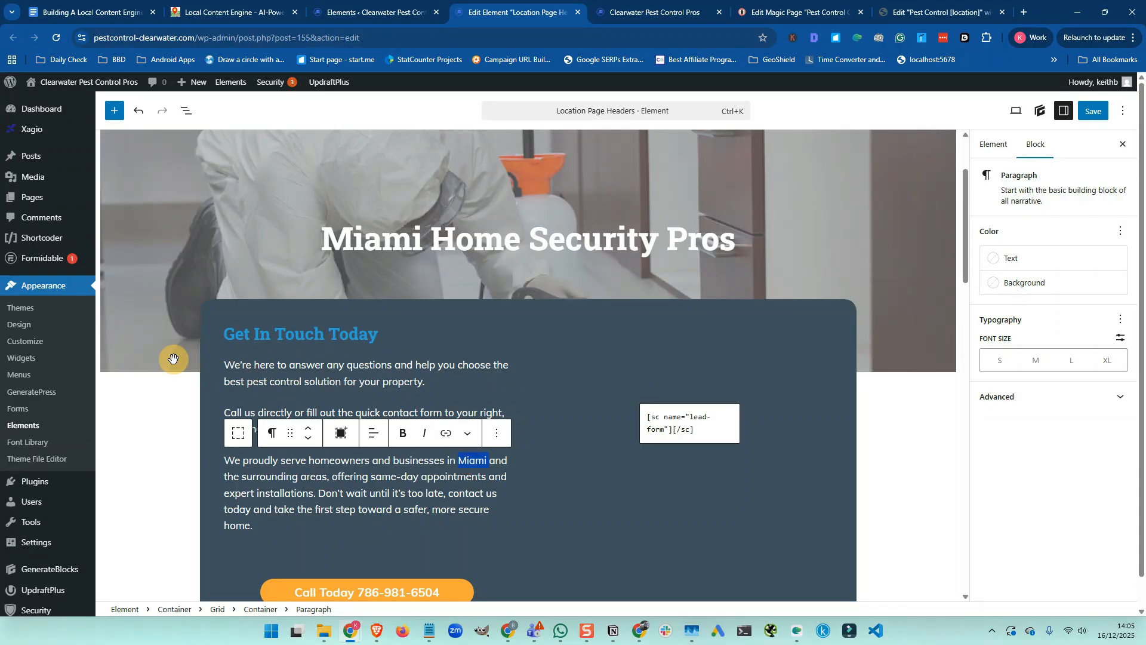
mouse_move(45, 239)
right_click(116, 244)
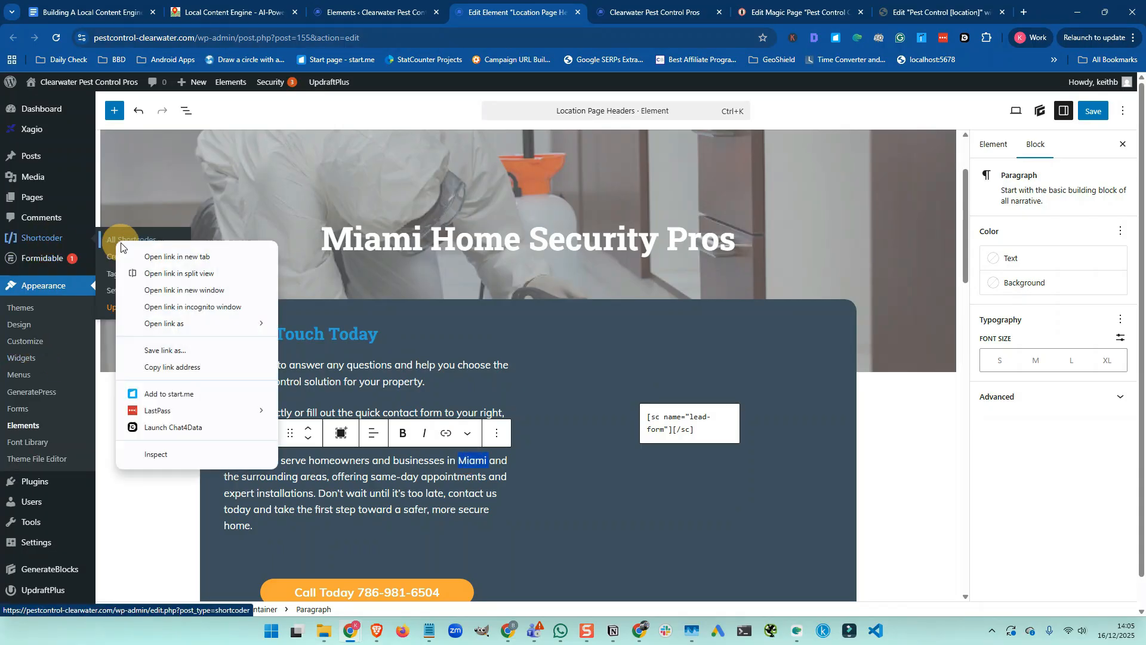
Copy the Location shortcode from the shortcodes list and paste it over 'Miami'
click(154, 257)
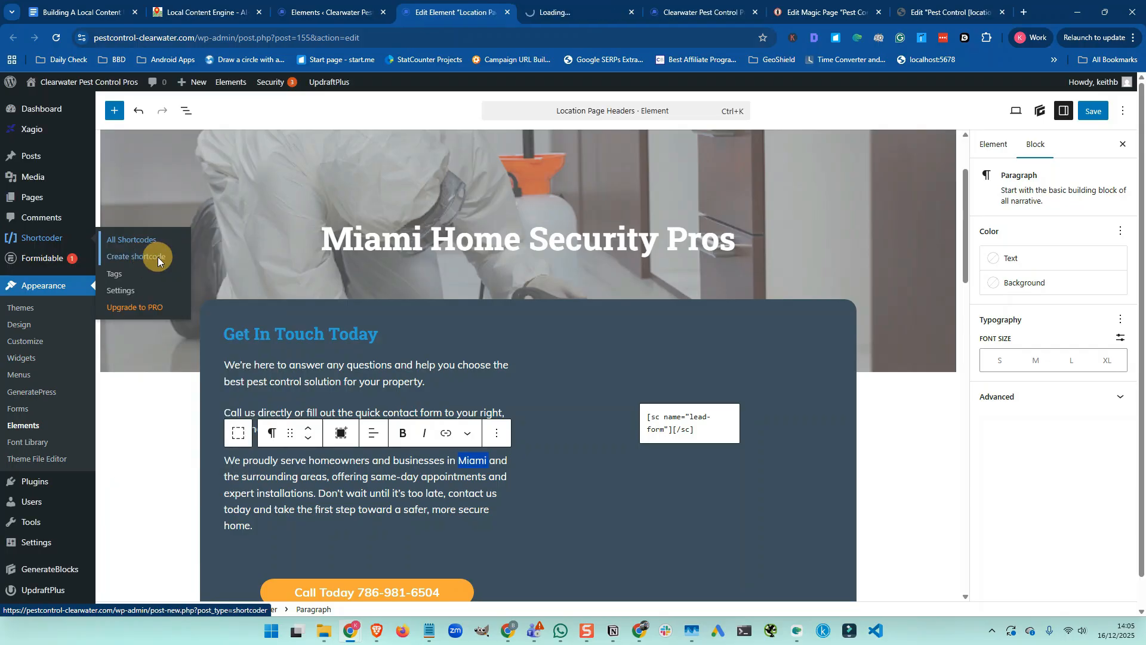
click(559, 12)
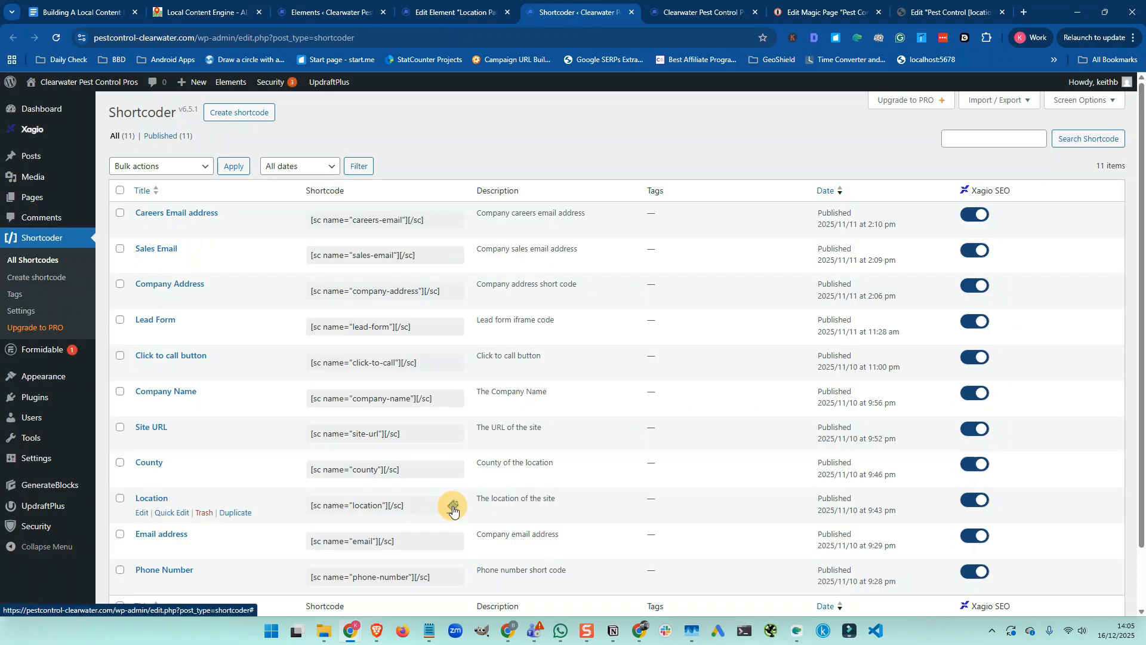
click(453, 507)
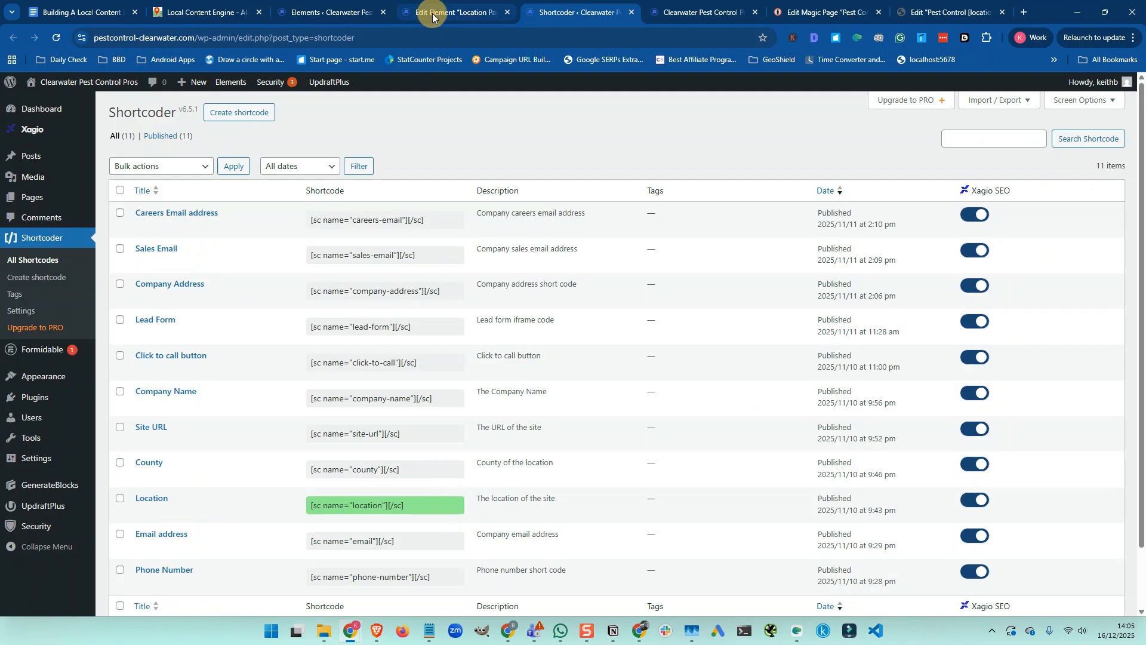
click(433, 17)
double_click(464, 459)
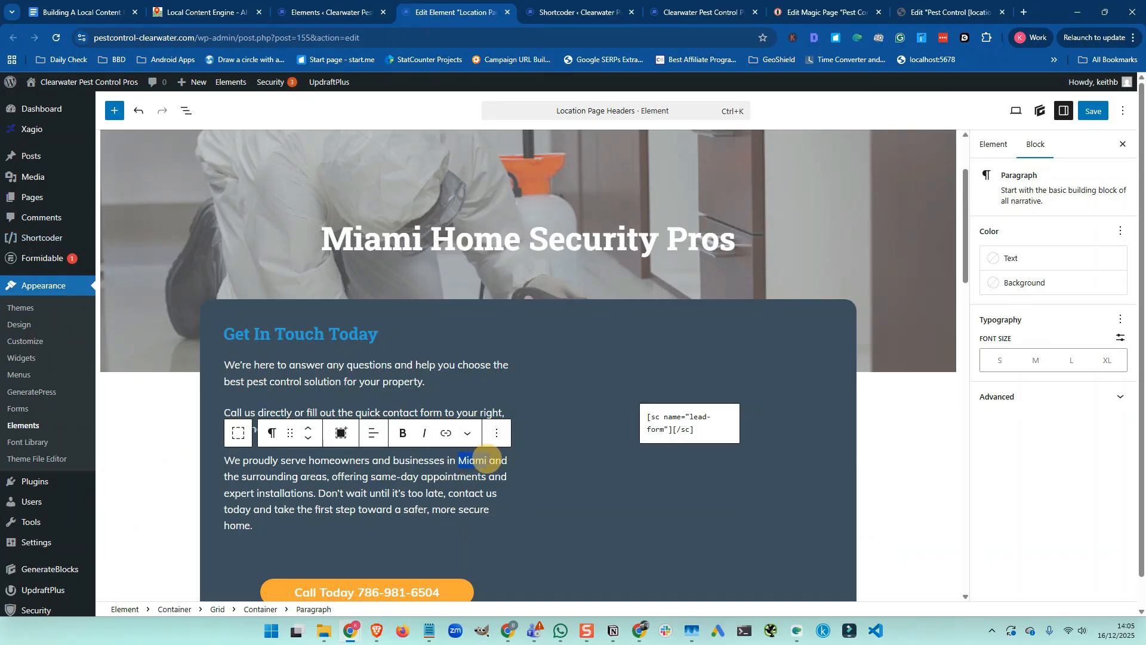
key(ctrl+v)
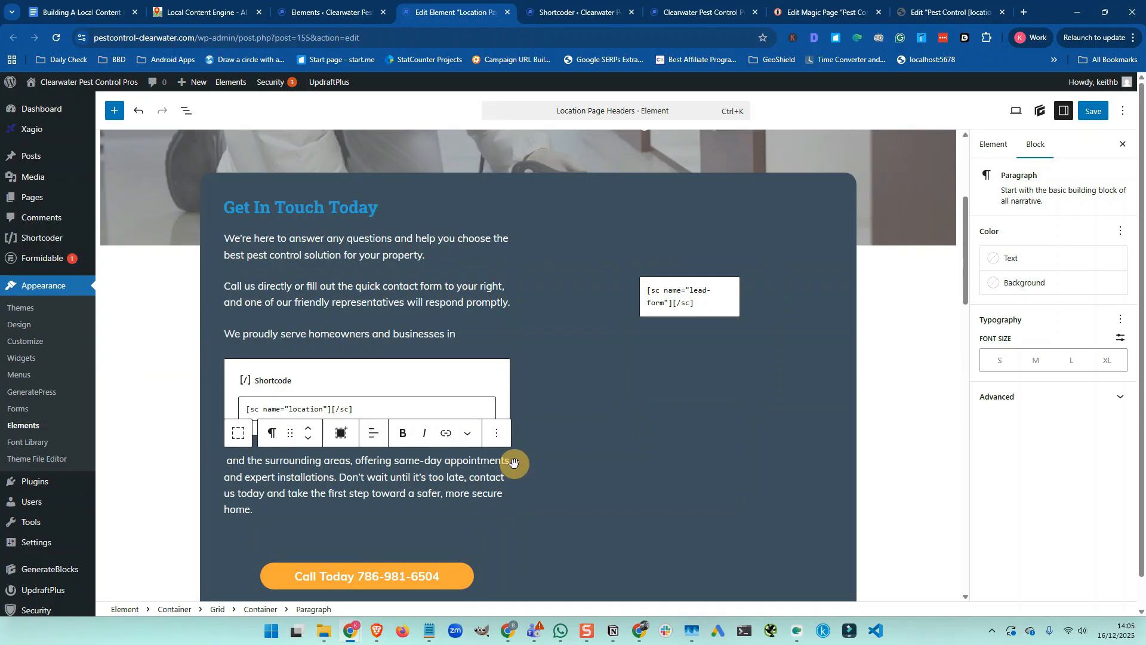
Type [sc name="location"][/sc] inline after 'businesses in'
click(468, 337)
text([)
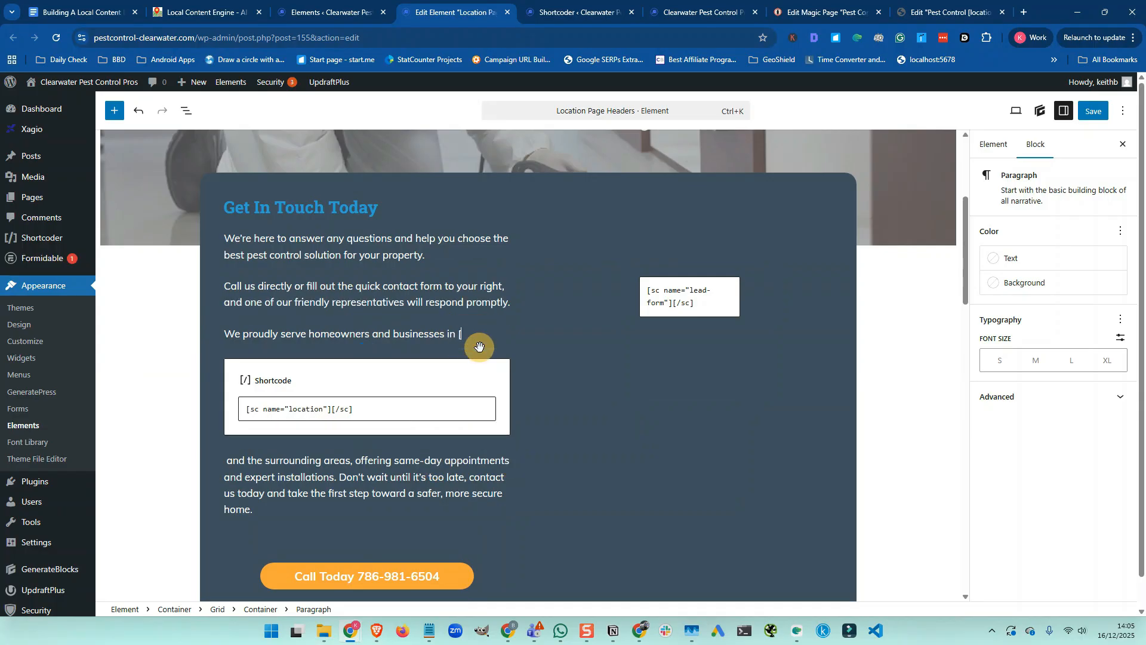
text(sc name="")
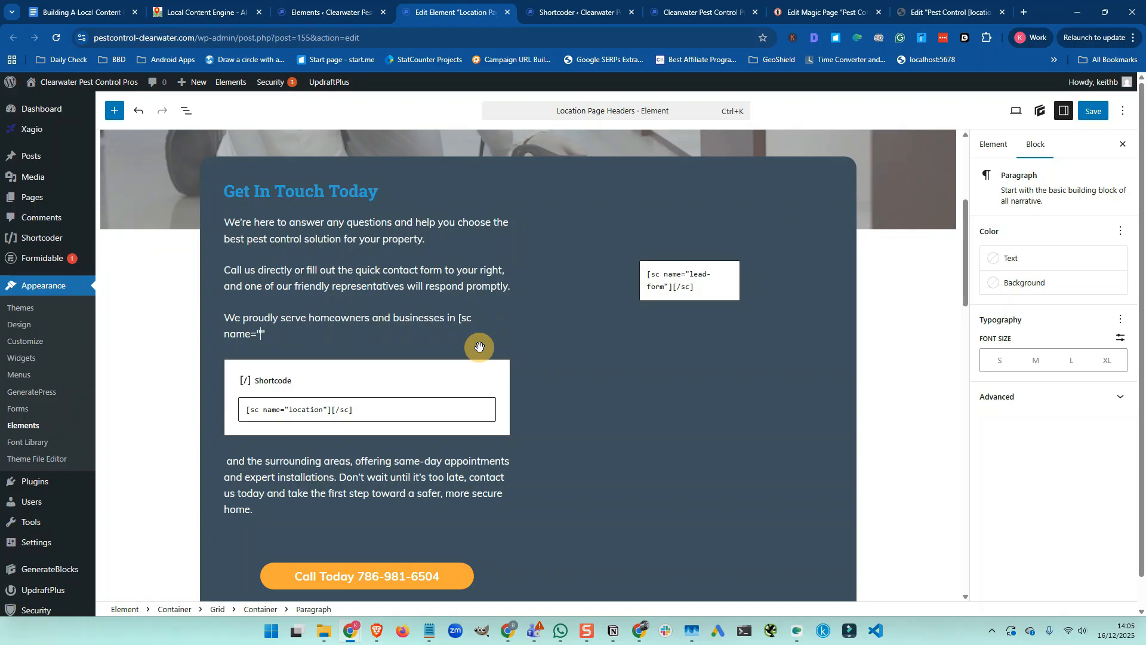
text(location])
key(BackSpace)
text(][/sc])
Delete the separately inserted Shortcode block
click(396, 378)
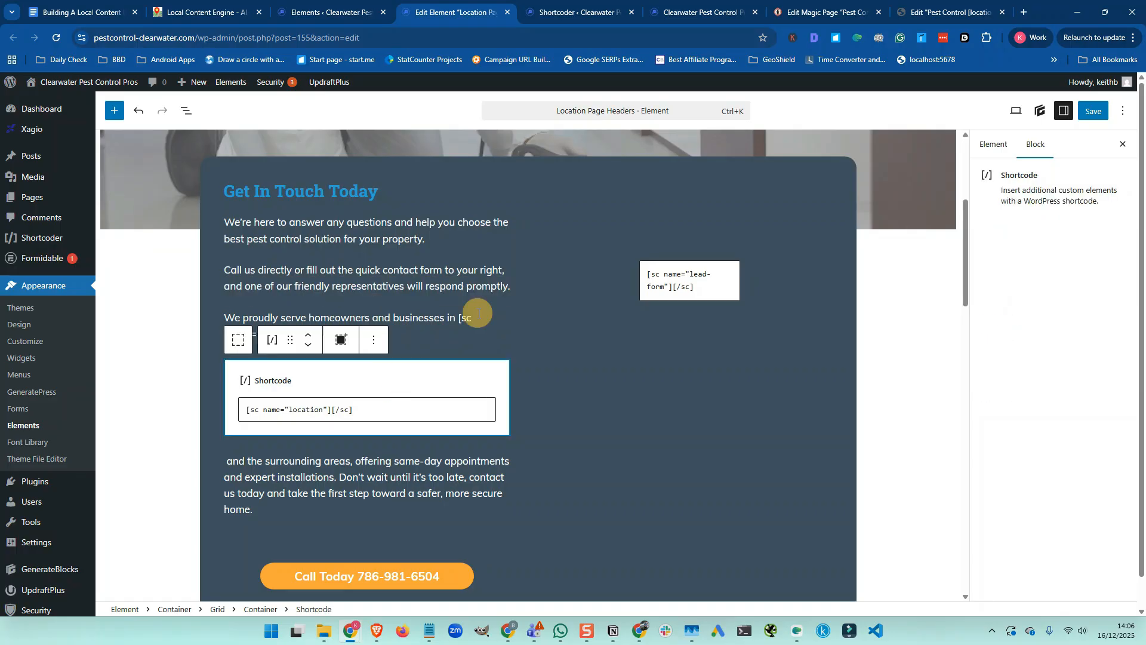
click(378, 341)
scroll(379, 588, down, 2)
click(383, 599)
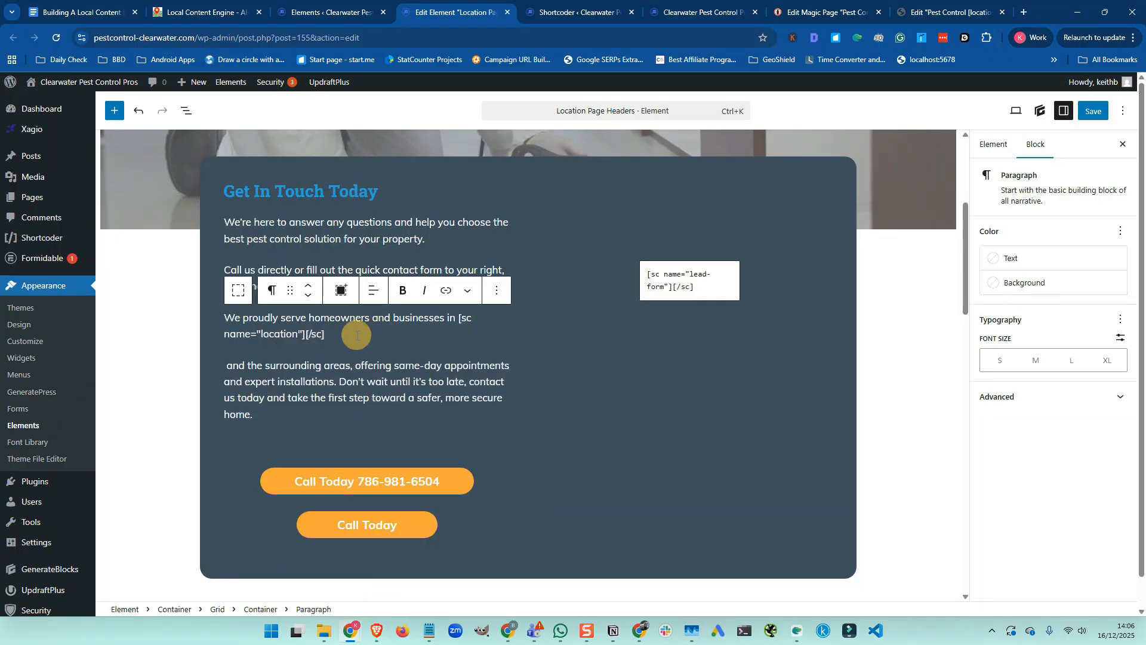
Join the paragraph into one line, replacing 'installations' with 'pest removals' and 'more secure' with 'pest free'
key(Delete)
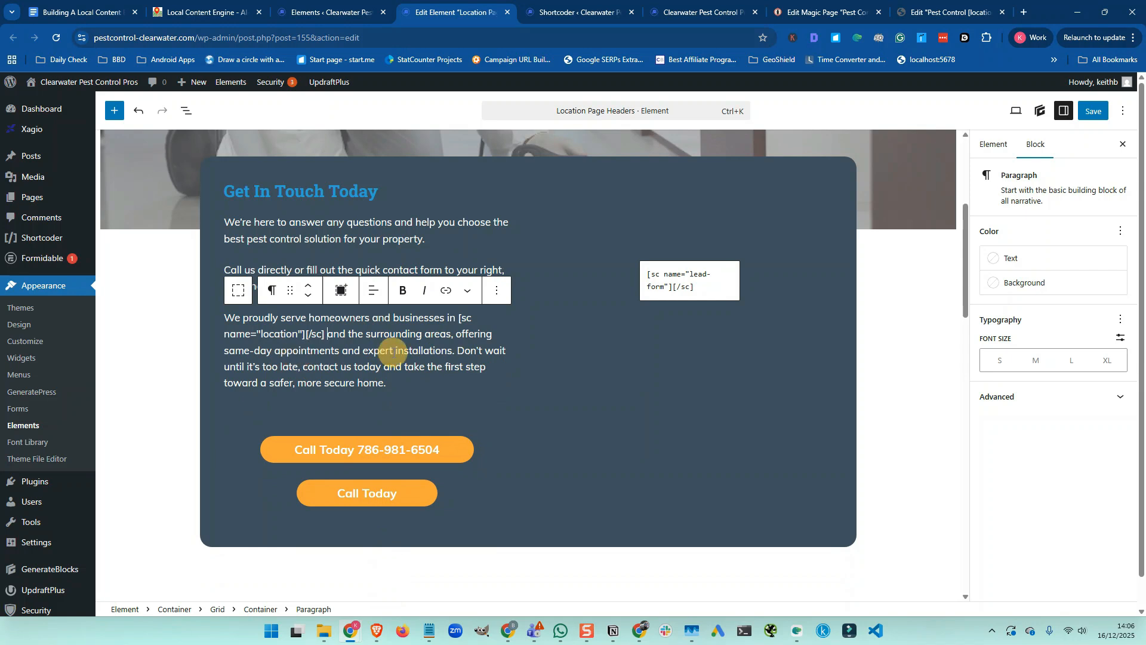
double_click(402, 350)
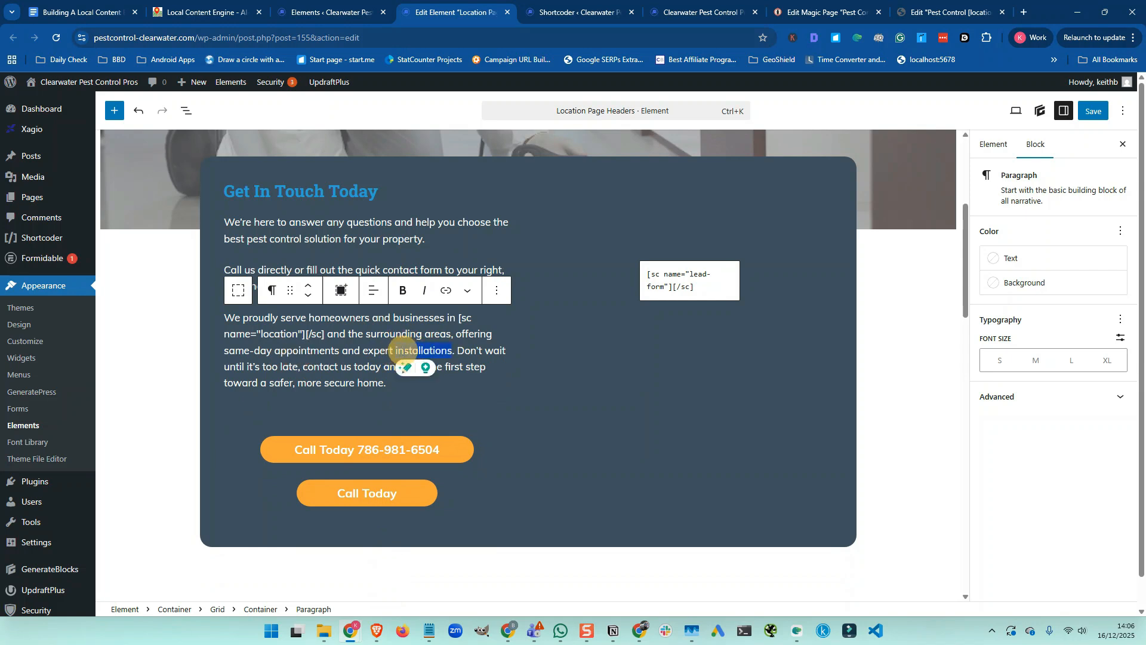
text(pest remo)
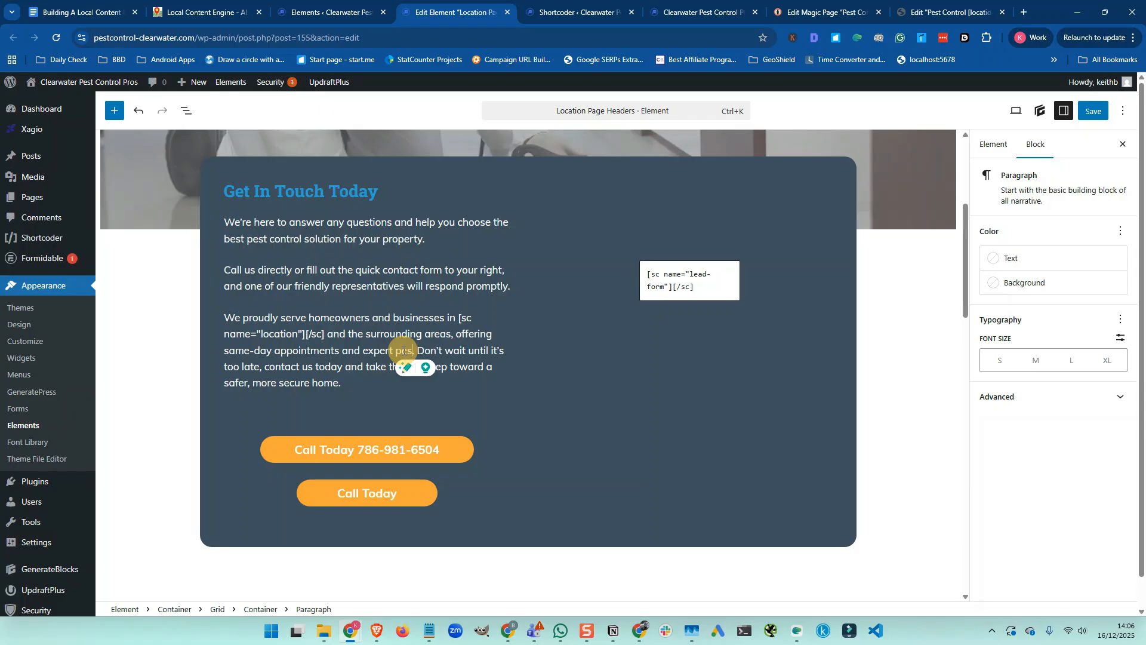
text(vals)
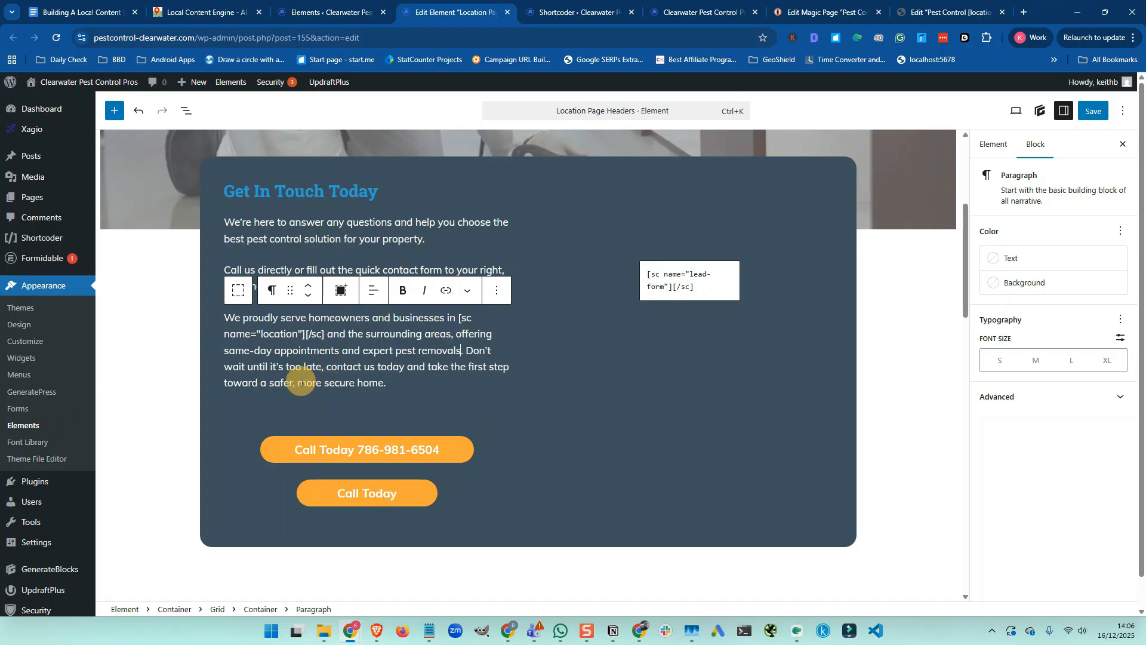
drag(298, 382, 354, 383)
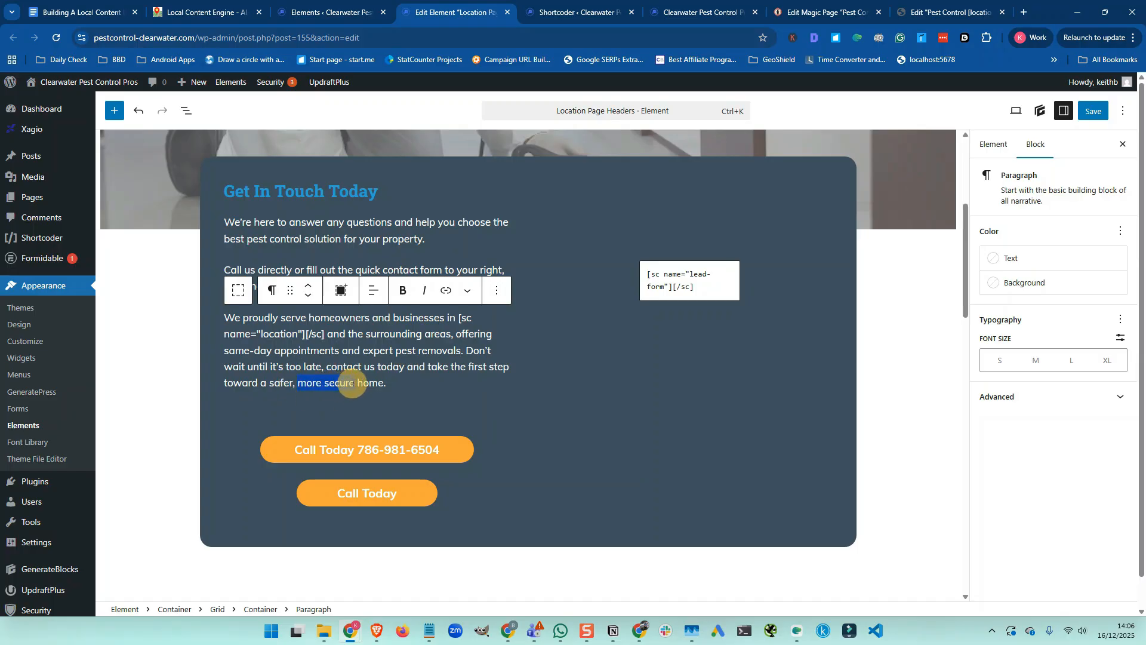
text(pest free)
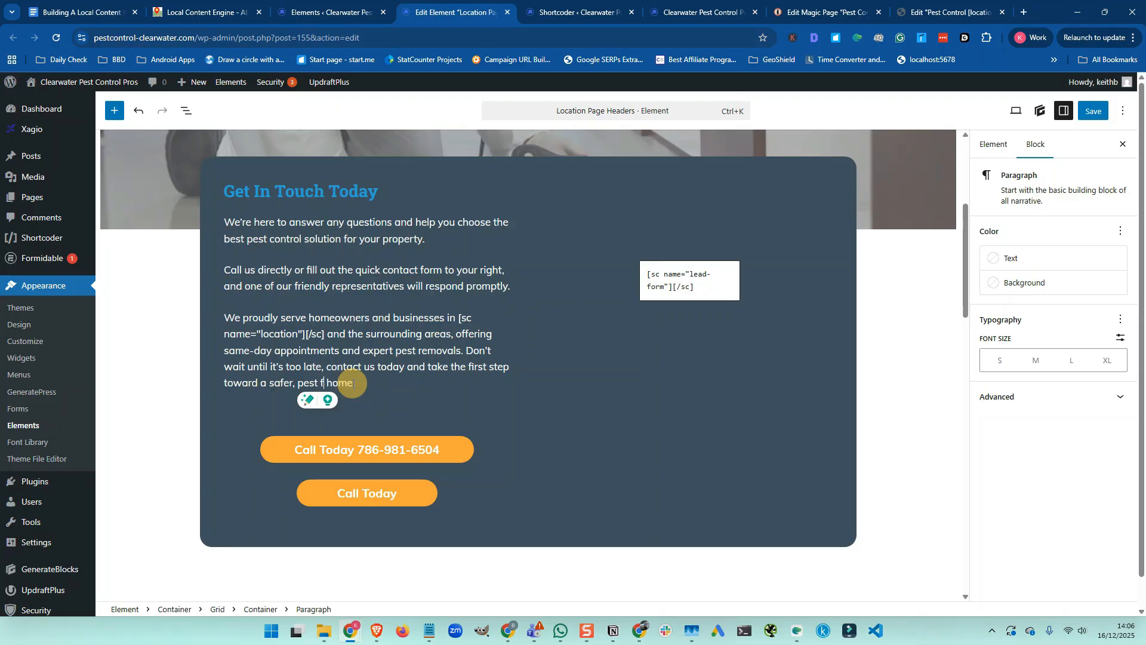
text( home)
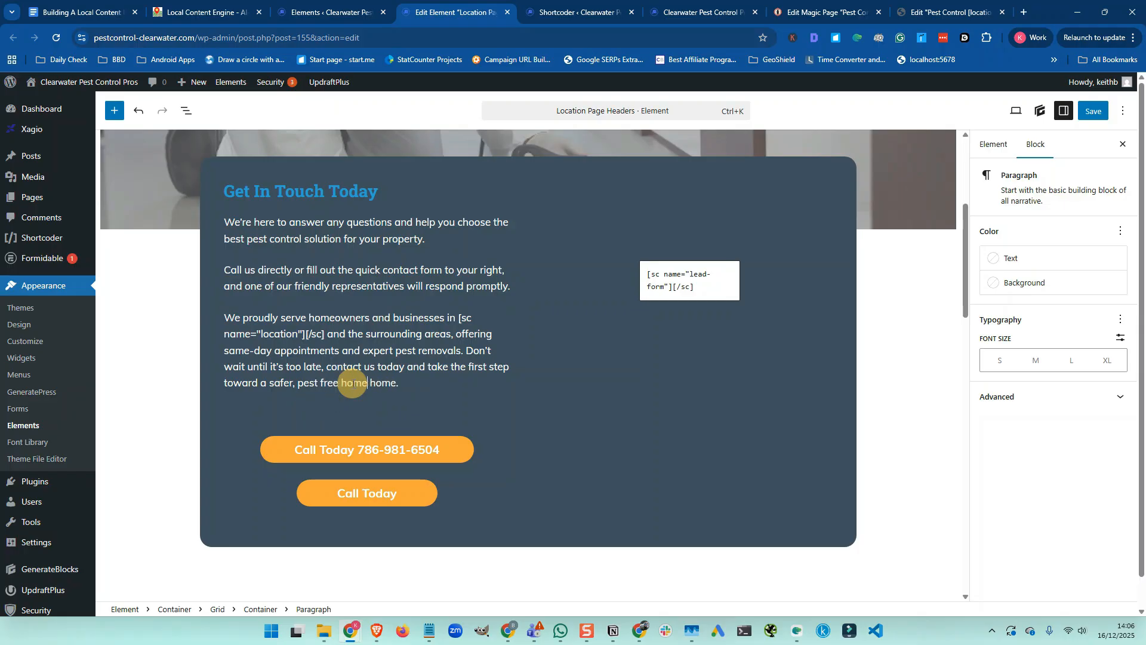
key(BackSpace)
key(BackSpace)
key(BackSpace)
key(BackSpace)
key(BackSpace)
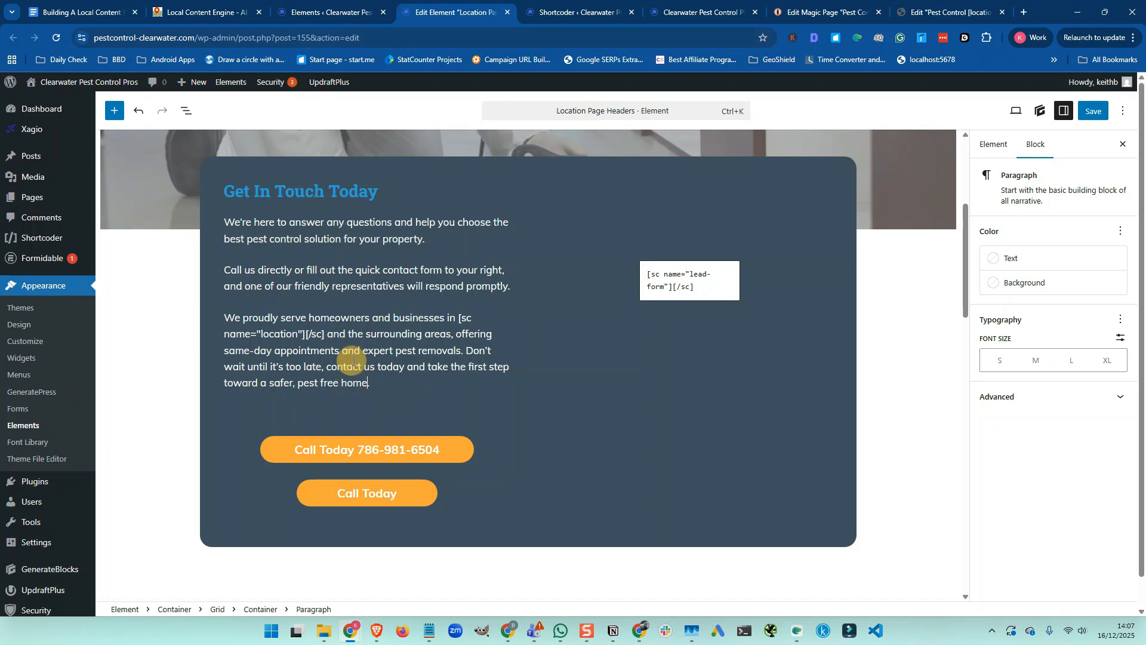
Put the new phone number from Magic Page fields on the first Call Today button's label and tel: link
click(385, 452)
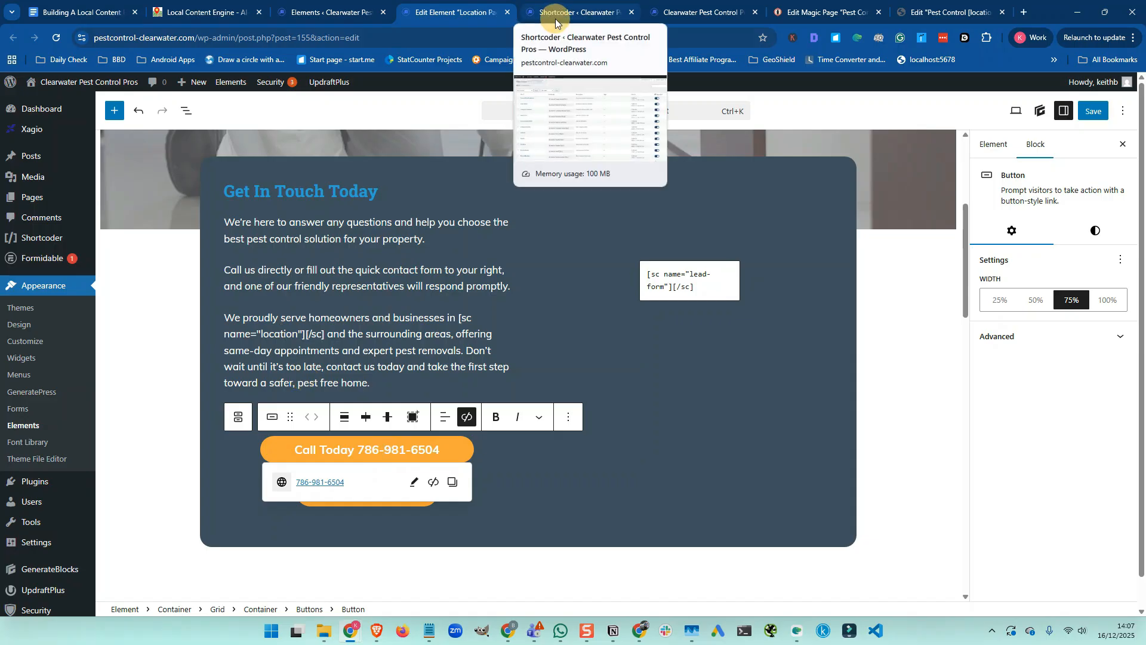
click(791, 16)
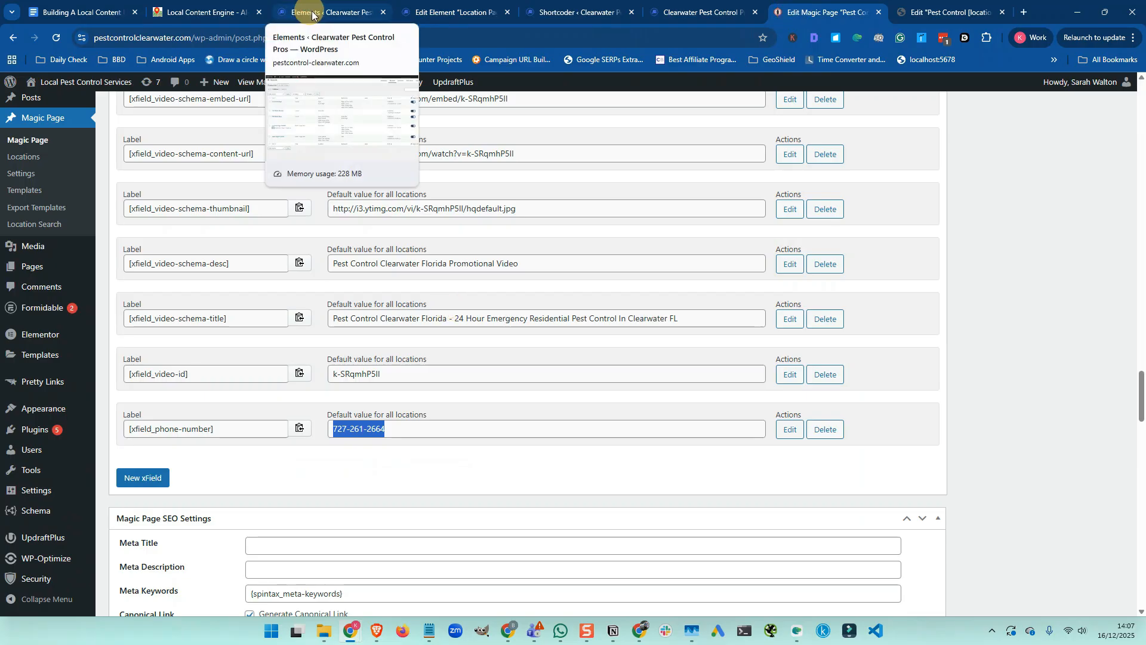
click(449, 12)
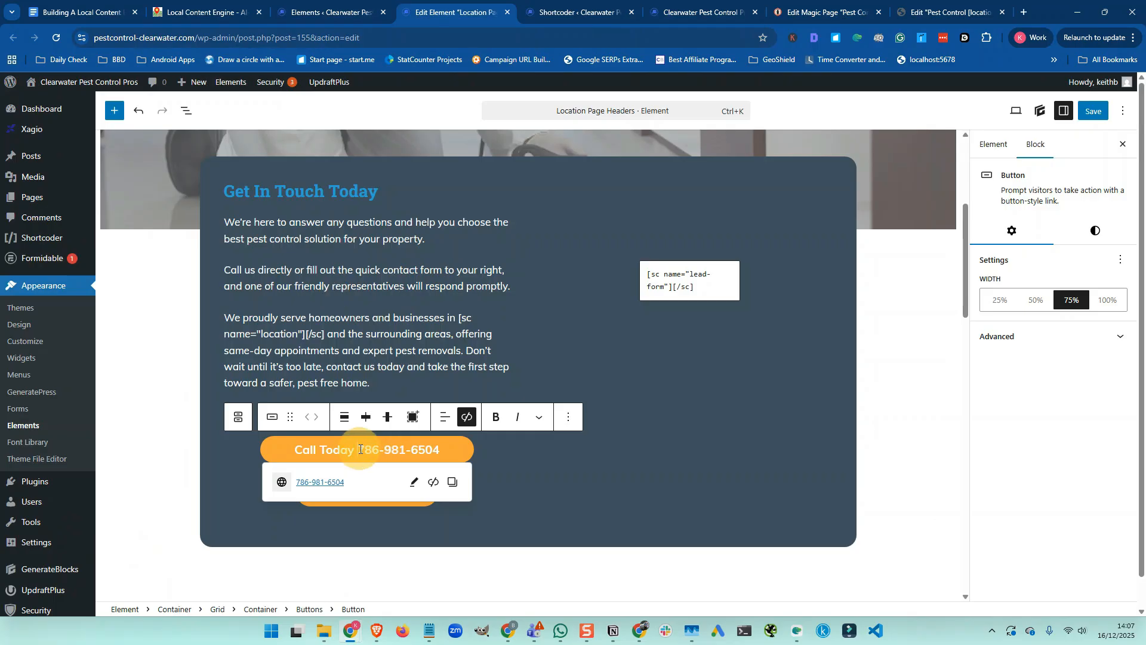
drag(359, 449, 438, 452)
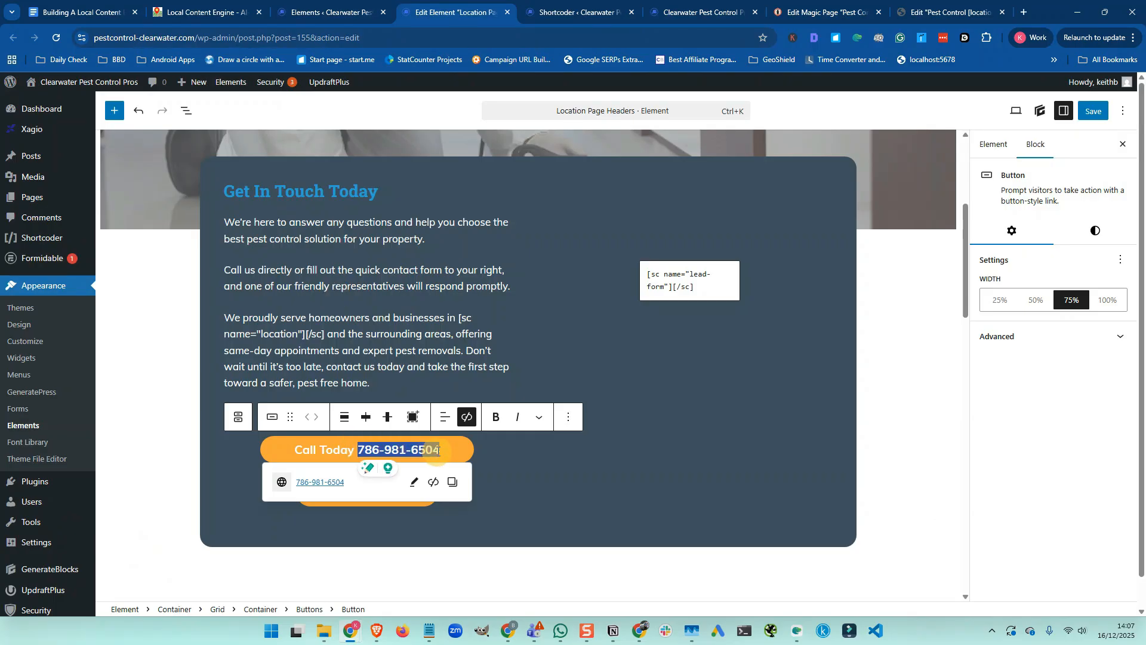
key(ctrl+v)
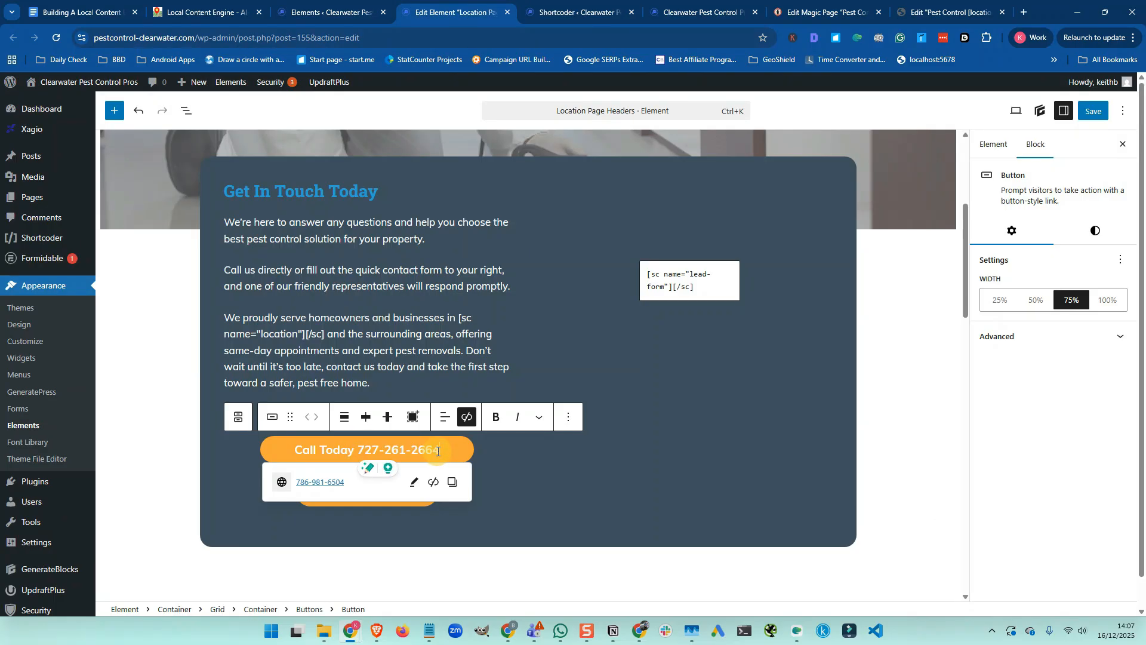
click(415, 482)
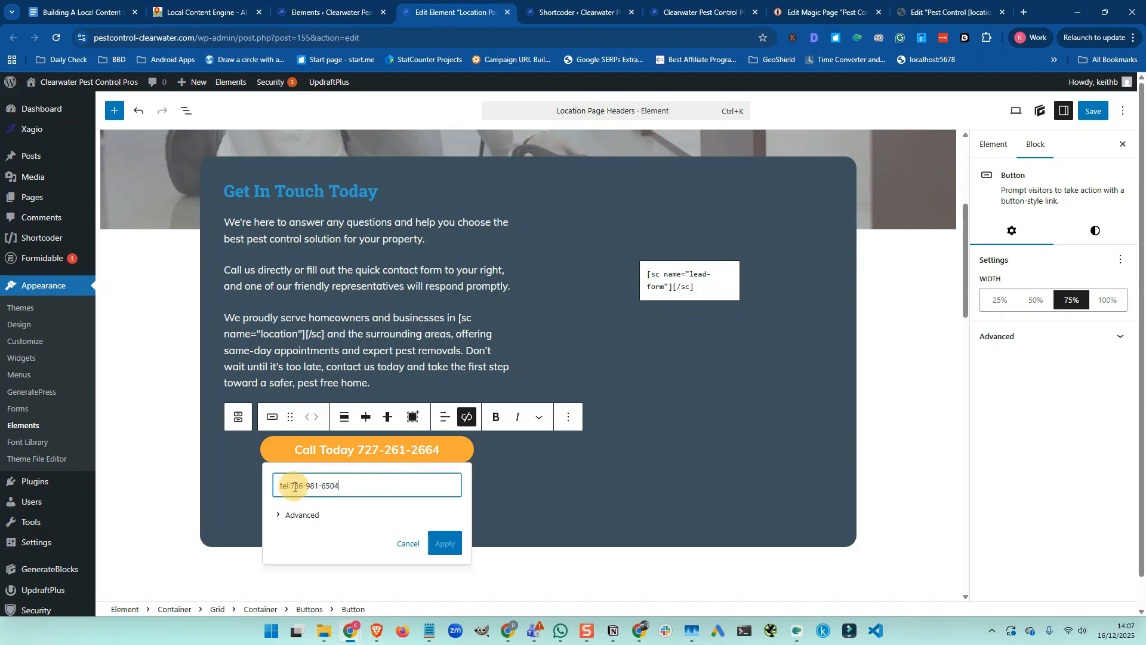
click(292, 486)
drag(291, 486, 350, 486)
key(ctrl+v)
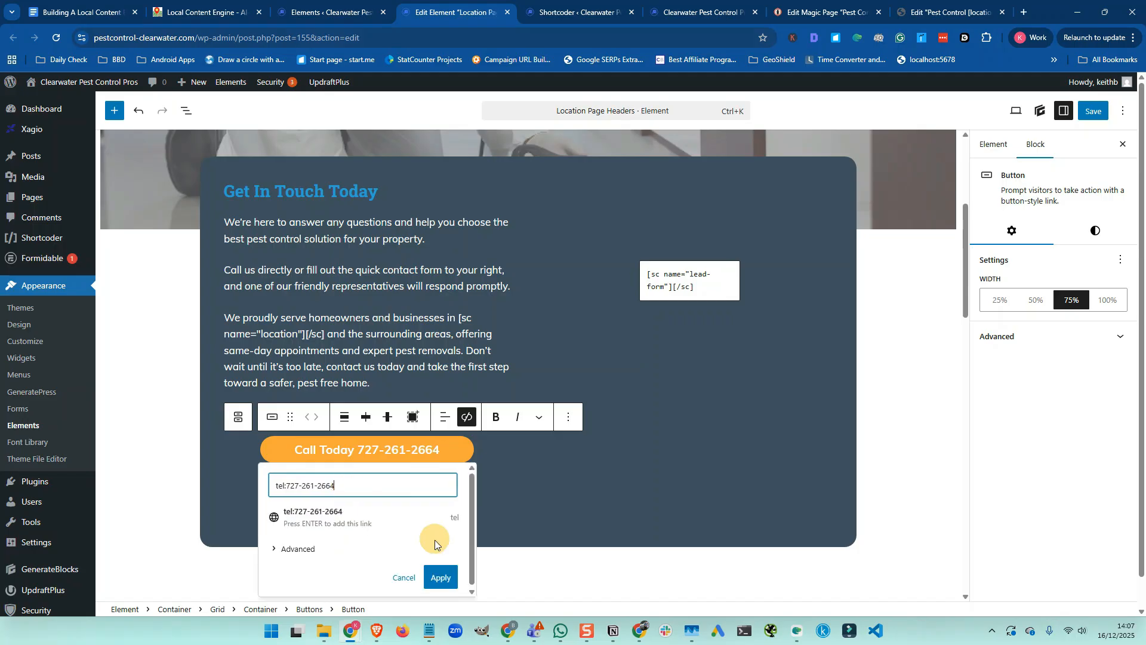
click(435, 577)
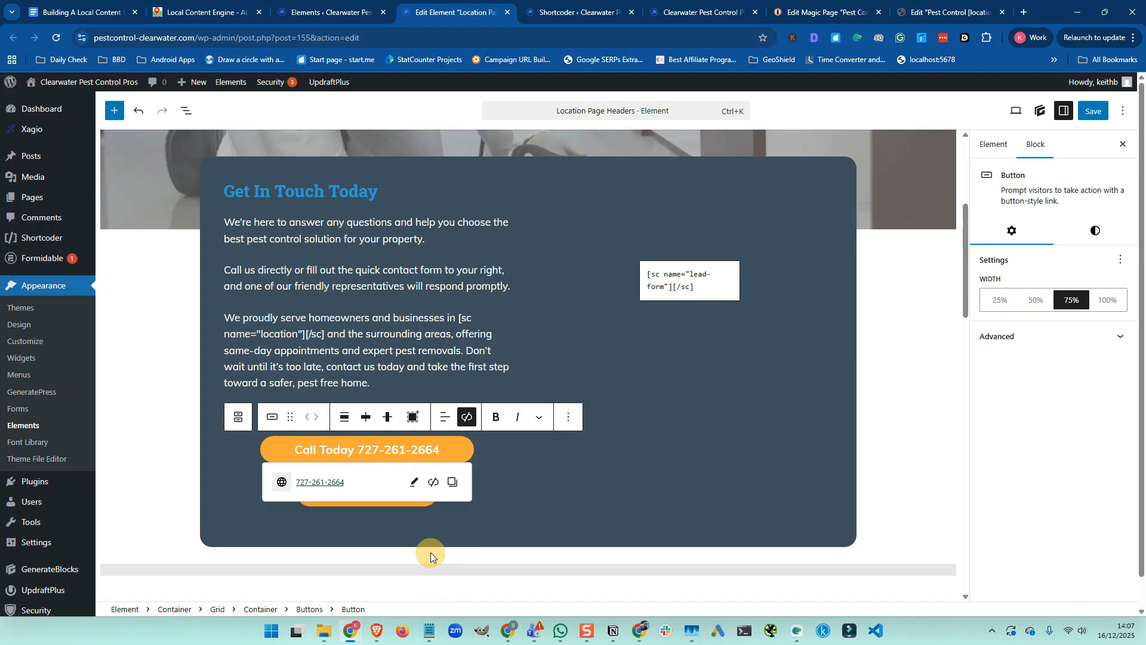
Update the second Call Today button's tel: link to the new phone number
click(409, 508)
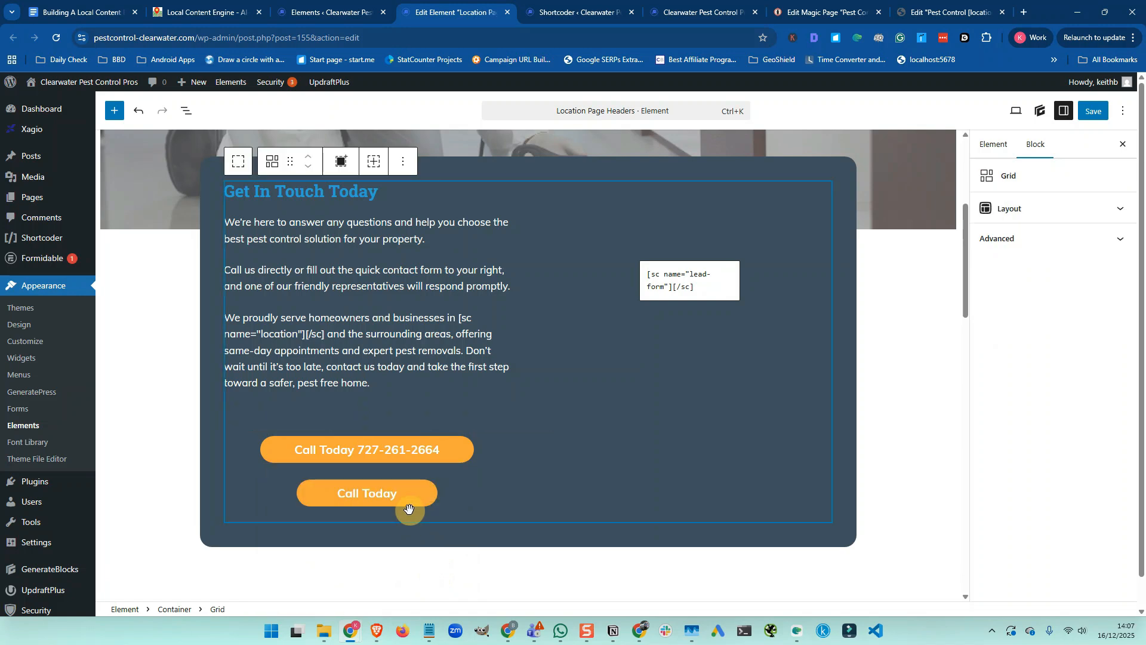
click(411, 504)
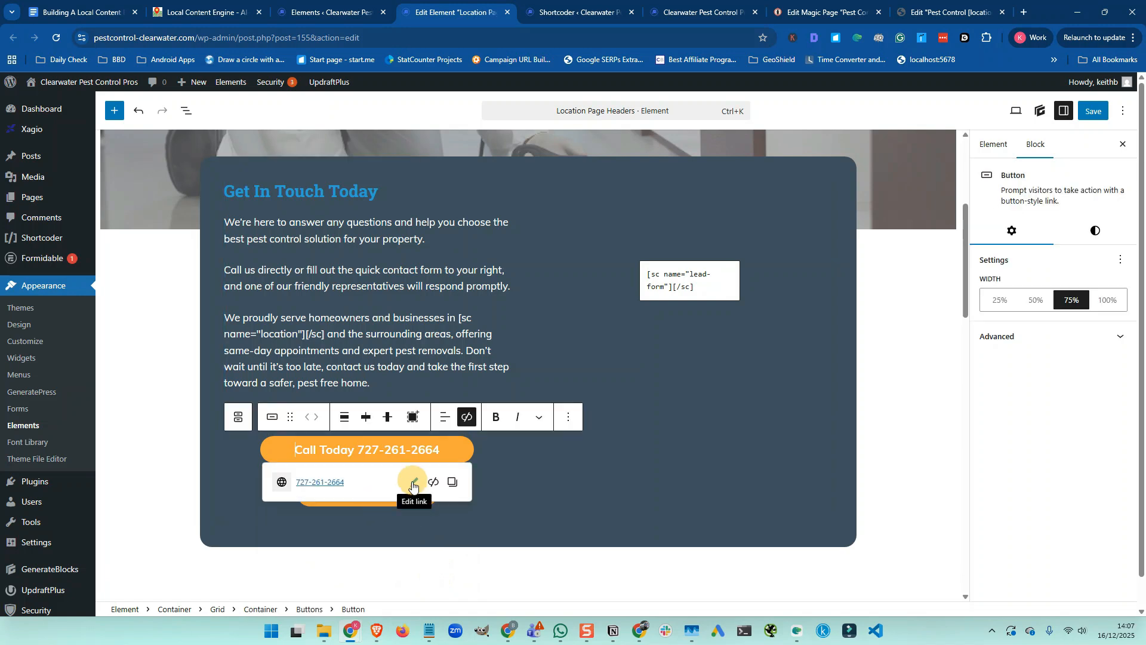
click(370, 507)
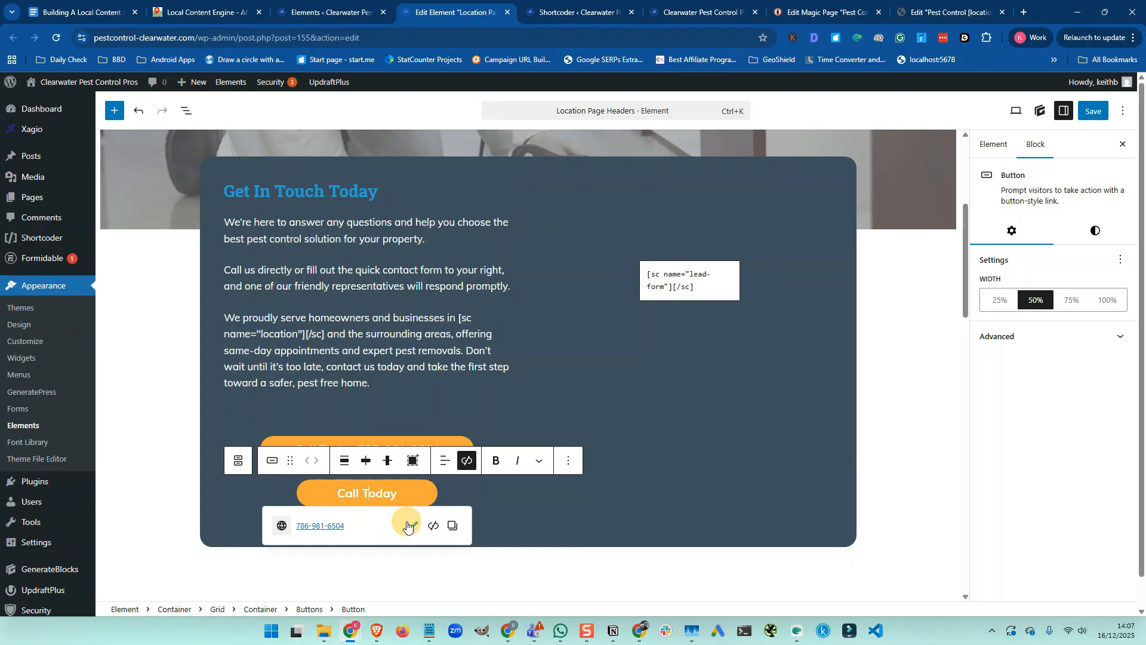
click(413, 525)
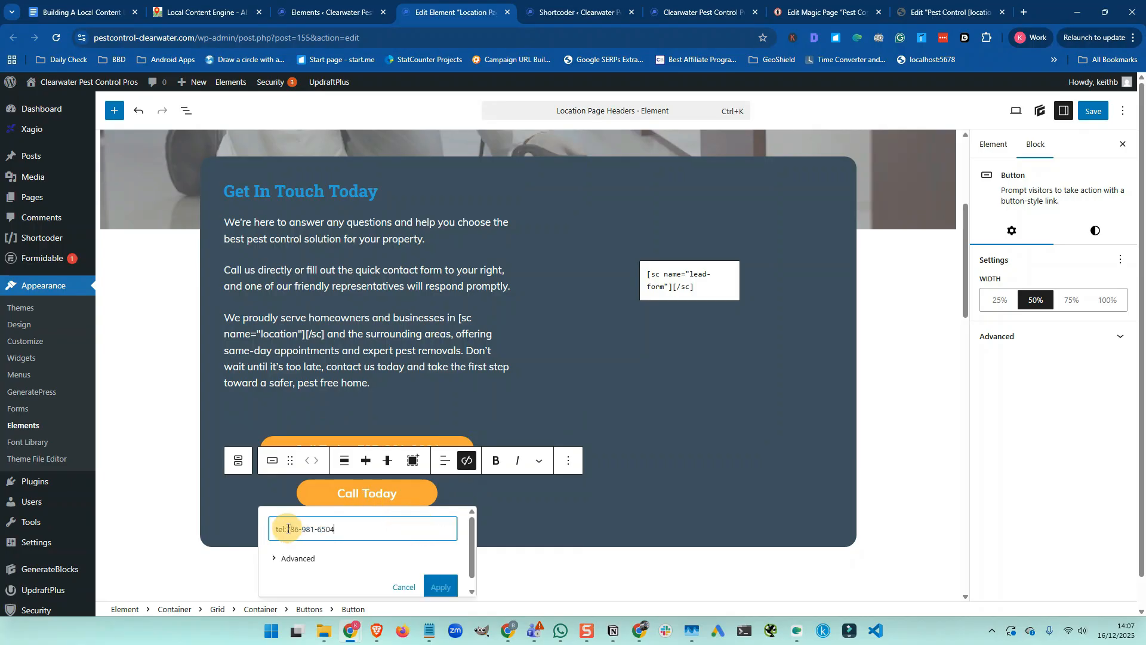
drag(286, 530, 345, 529)
key(ctrl+v)
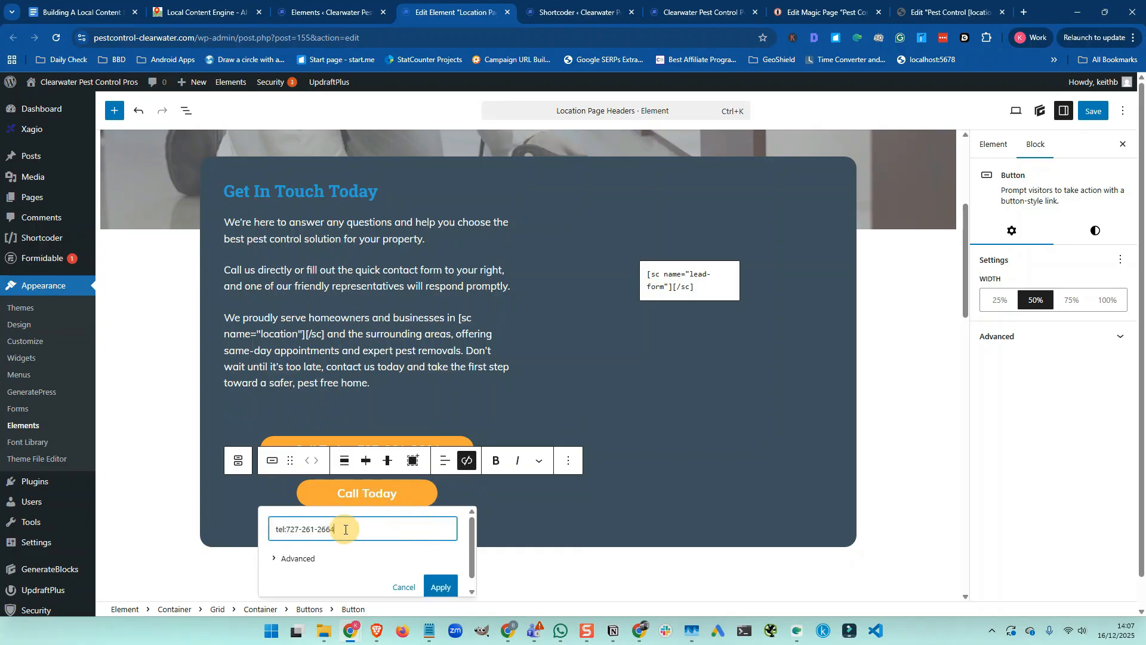
scroll(428, 559, down, 2)
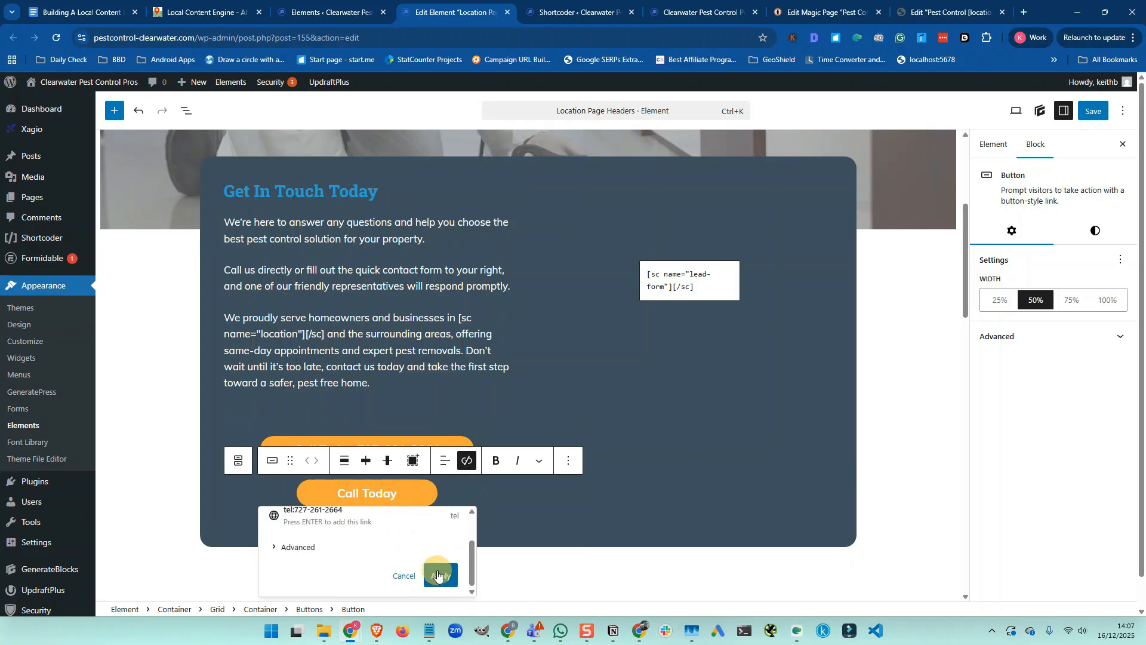
click(438, 575)
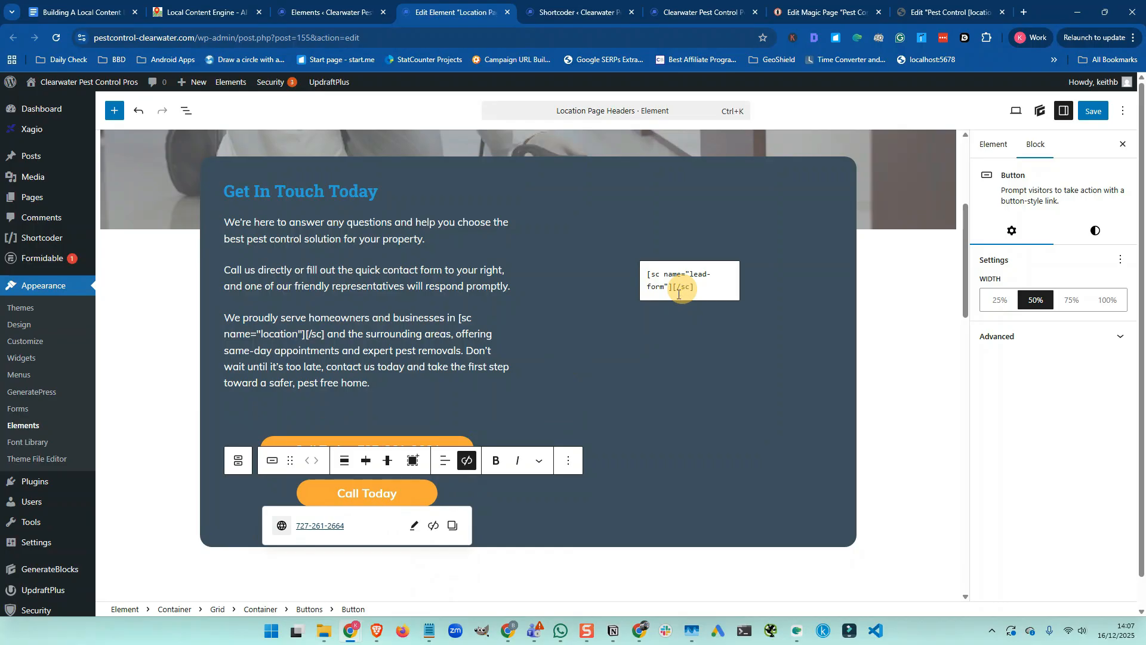
scroll(619, 344, down, 10)
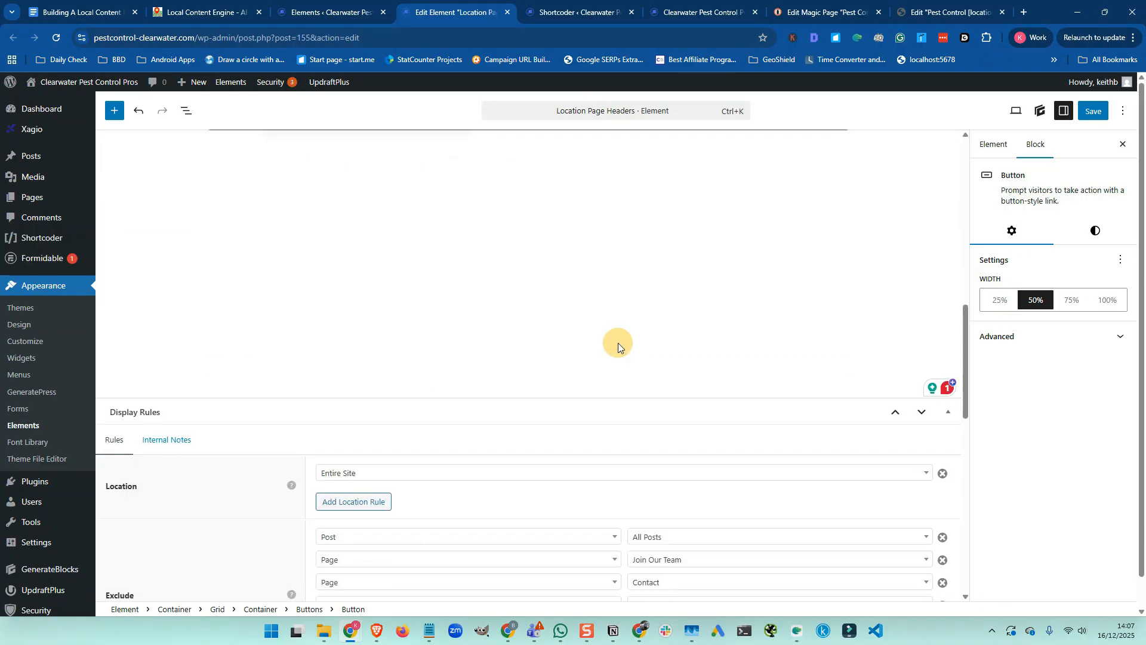
Change the hero heading from 'Miami Home Security Pros' to 'Clearwater Pest Control Pros' and save the element
scroll(618, 343, up, 10)
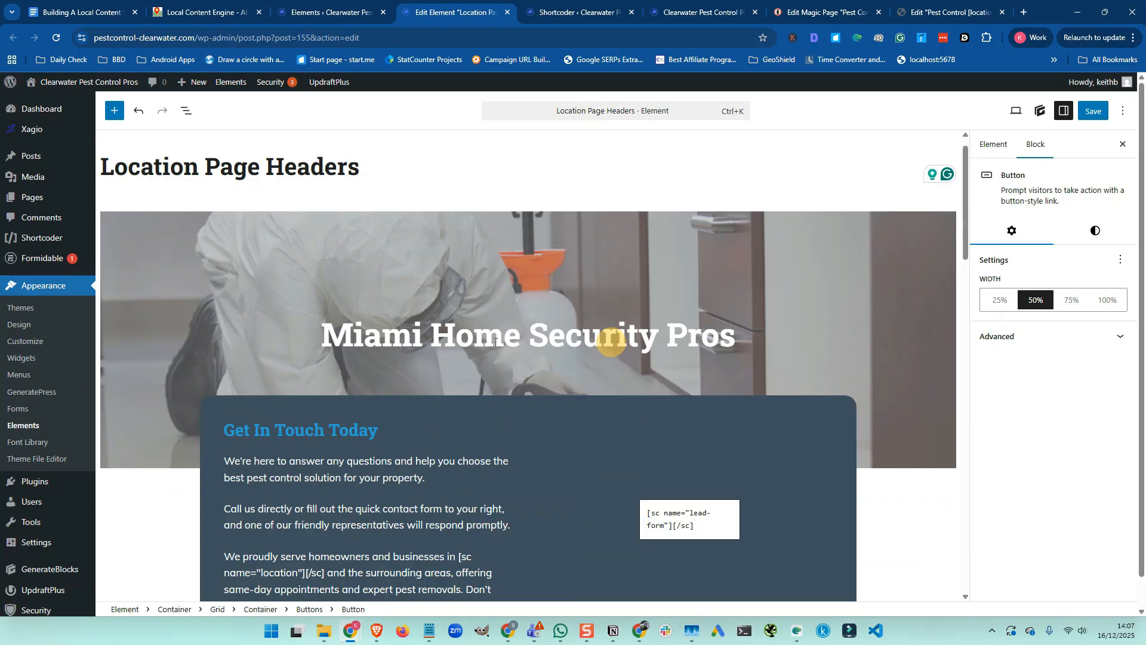
scroll(377, 347, down, 6)
scroll(376, 346, up, 7)
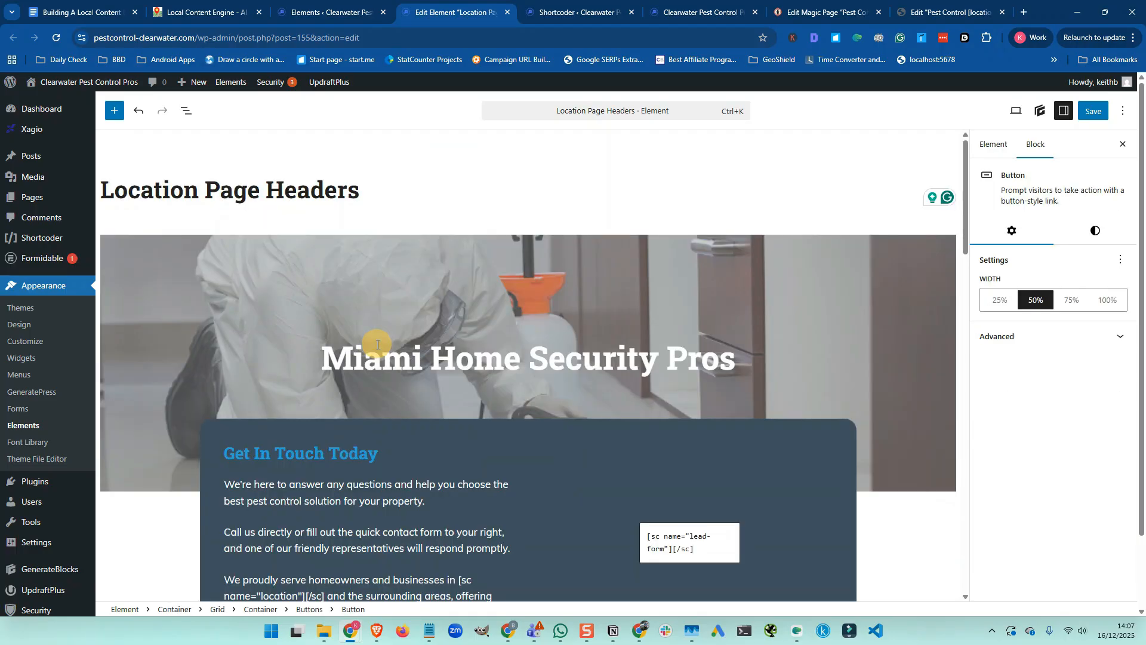
click(370, 356)
click(330, 357)
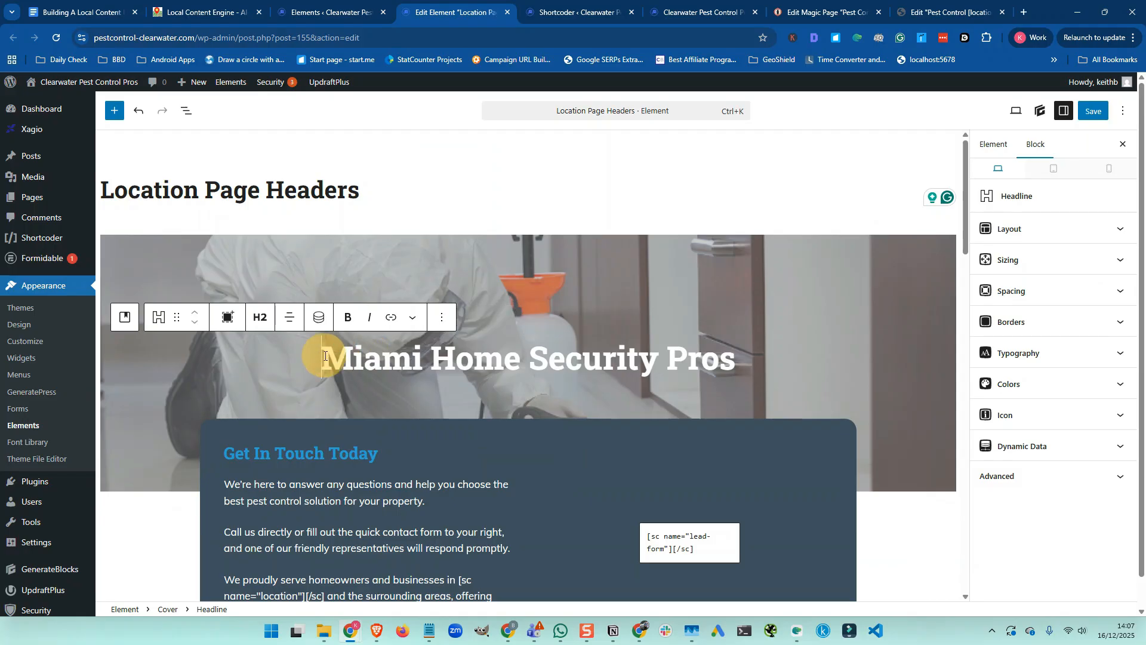
drag(322, 357, 657, 368)
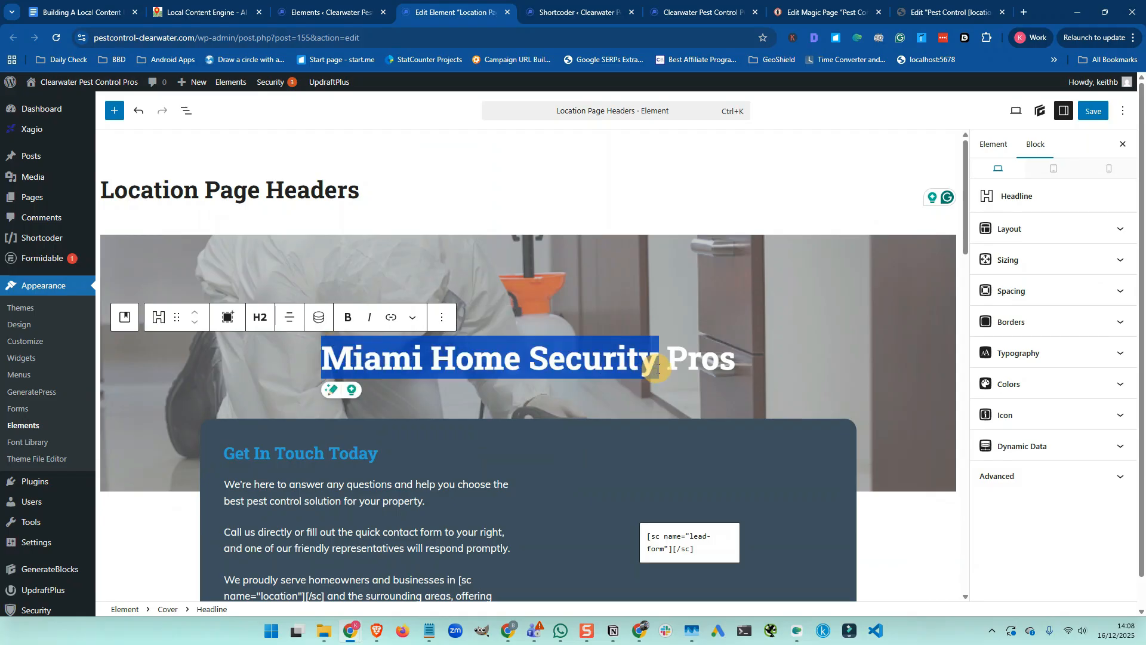
text(Clearwater Pest Co)
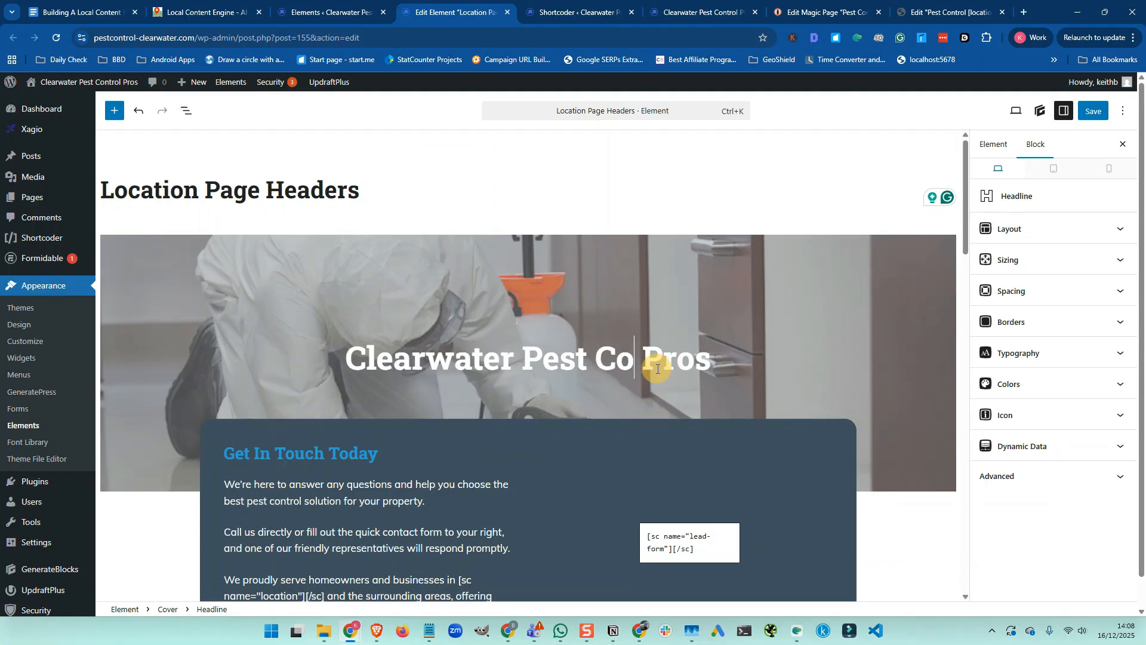
text(ntrol)
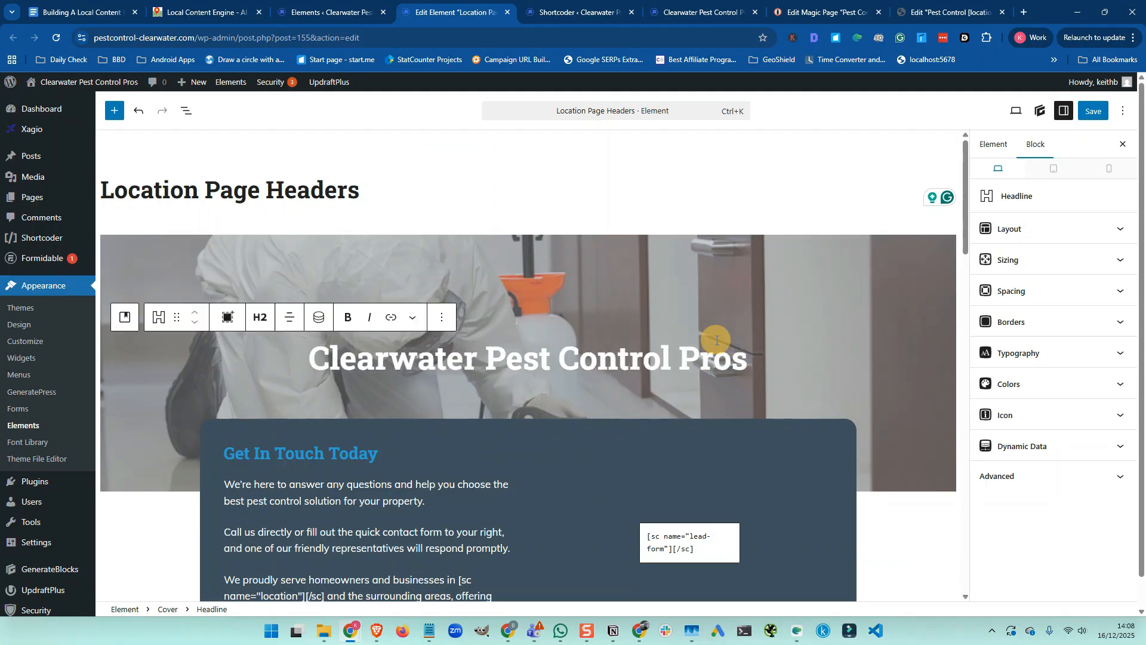
click(1093, 111)
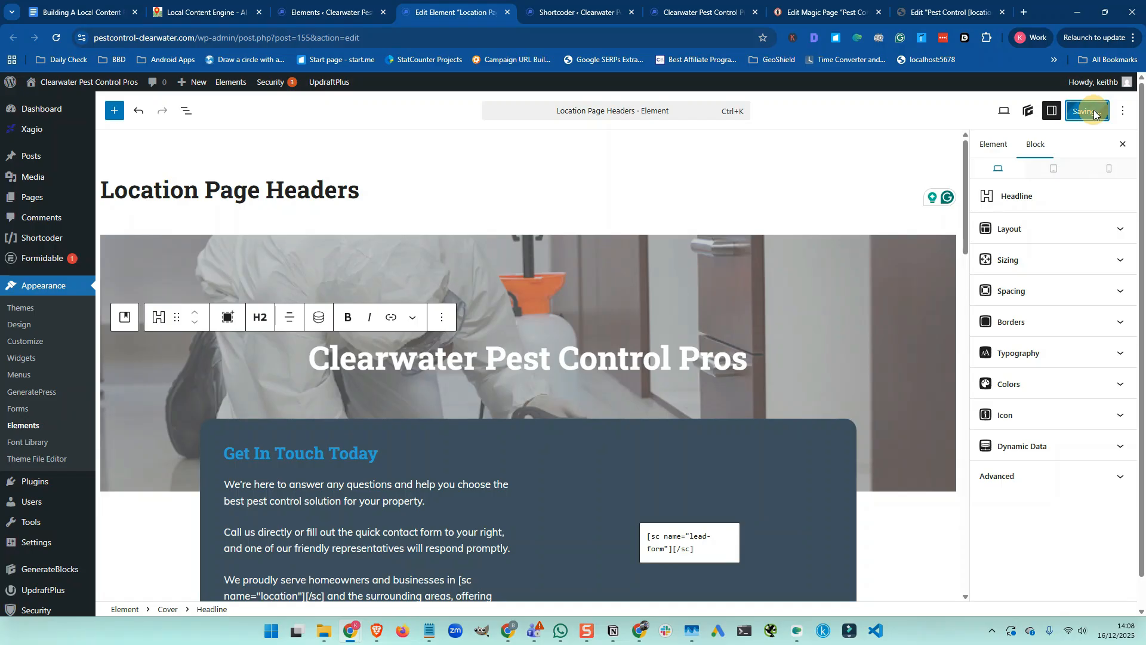
Read the next task in the Google Docs build checklist, then return to the Elements list
click(110, 15)
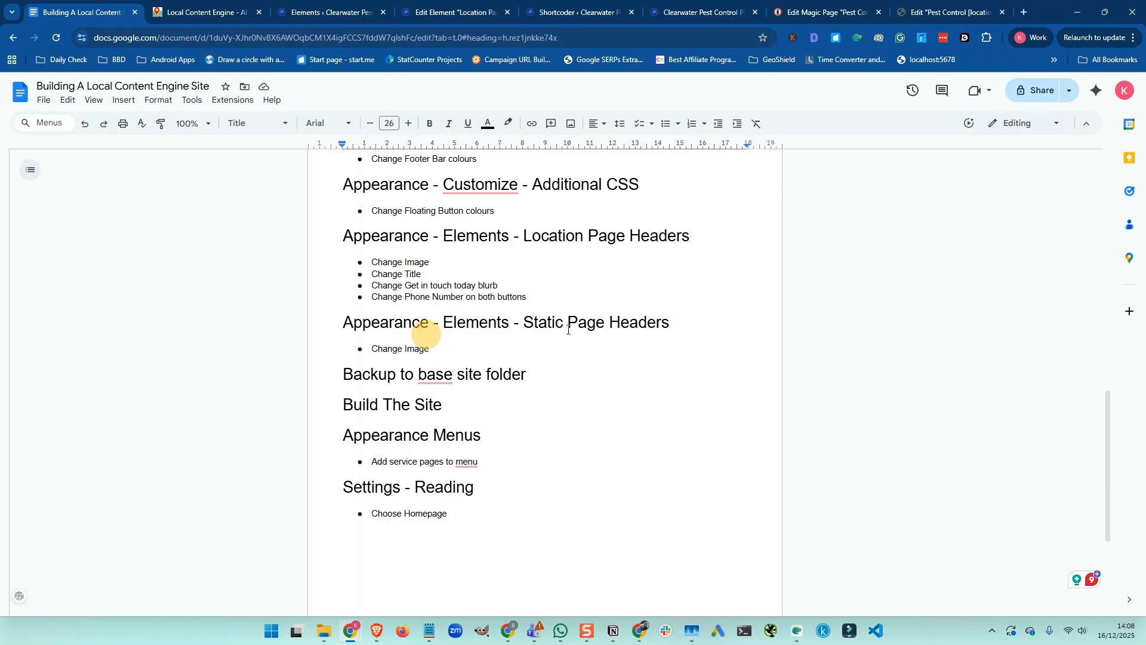
click(331, 13)
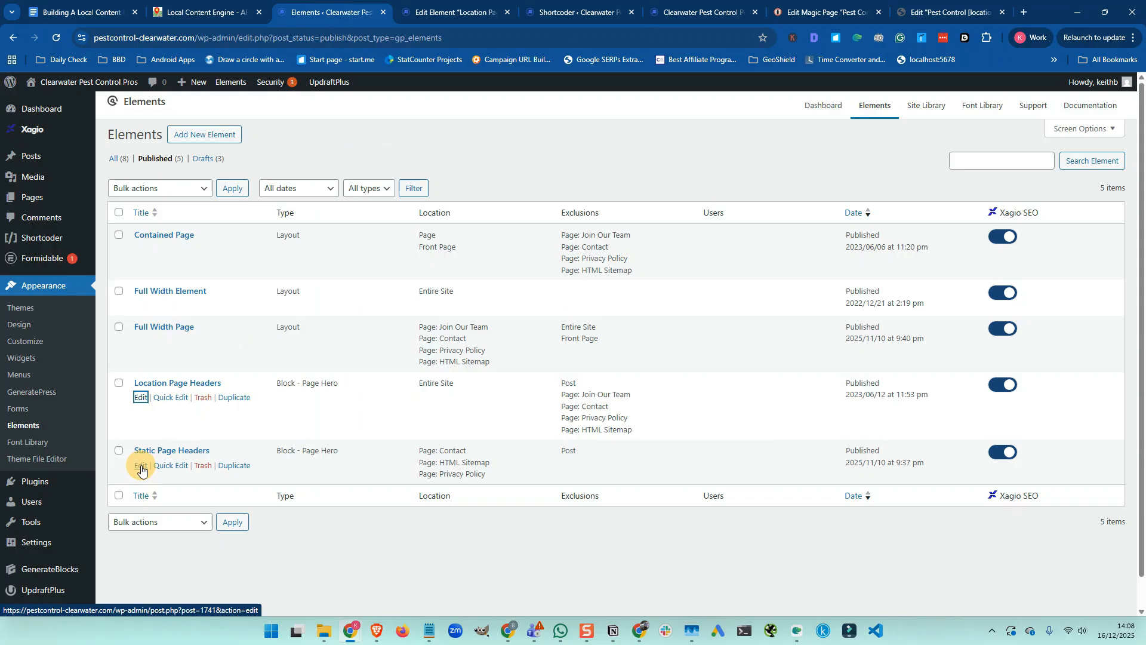
Open Static Page Headers in a new tab and close the finished Location Page Headers editor
right_click(140, 469)
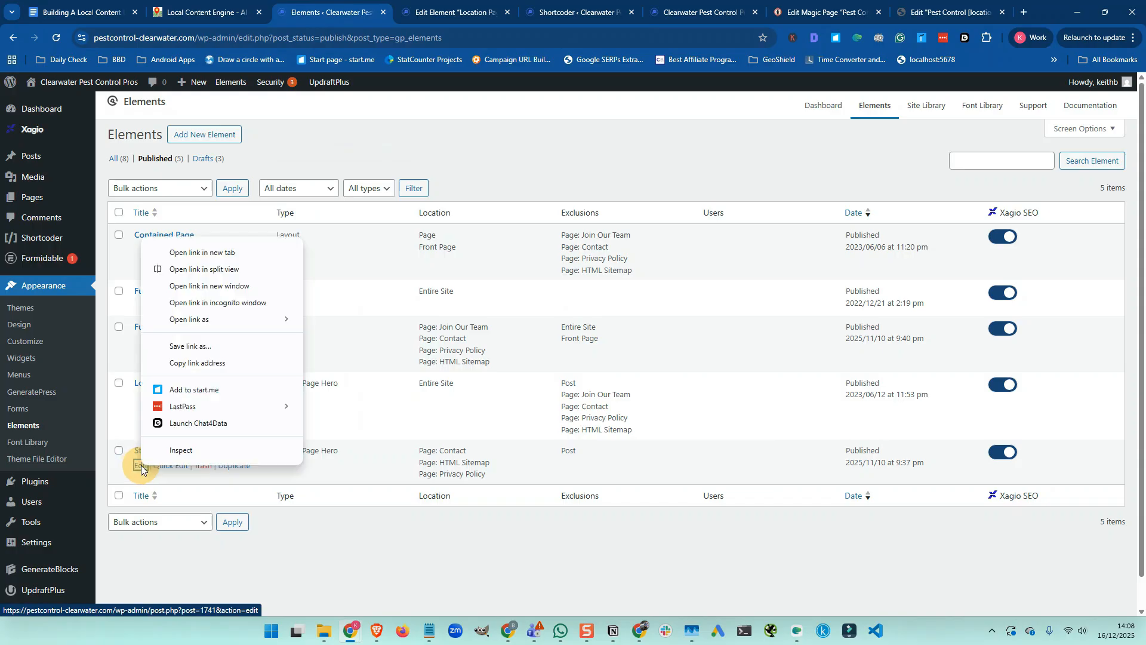
click(216, 253)
click(548, 13)
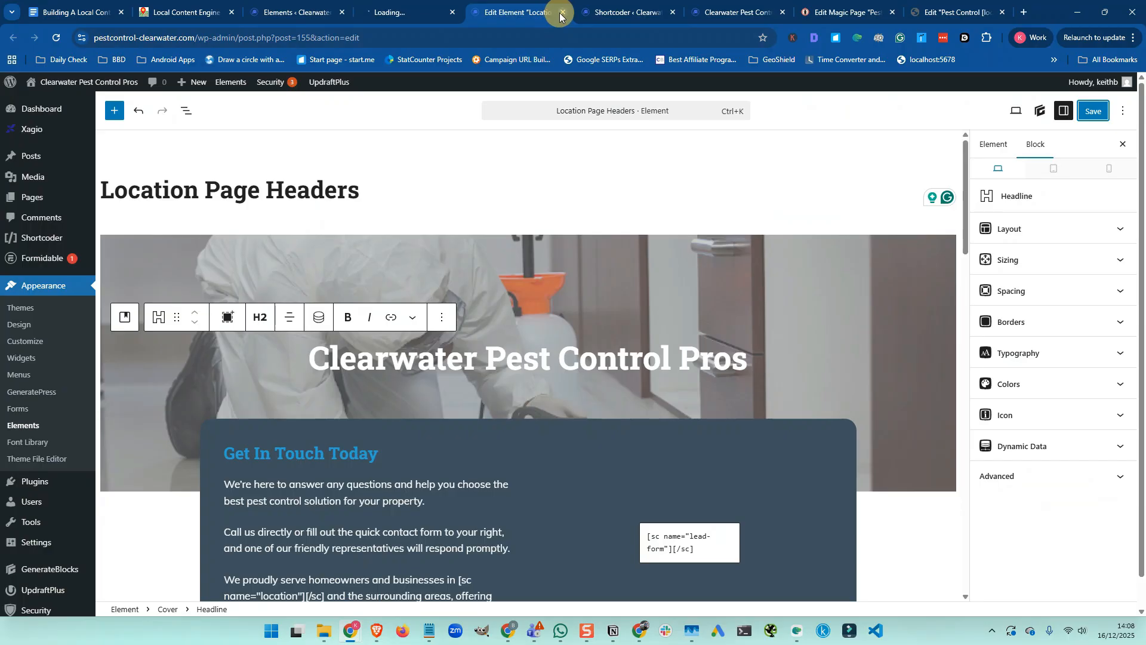
click(562, 12)
click(416, 14)
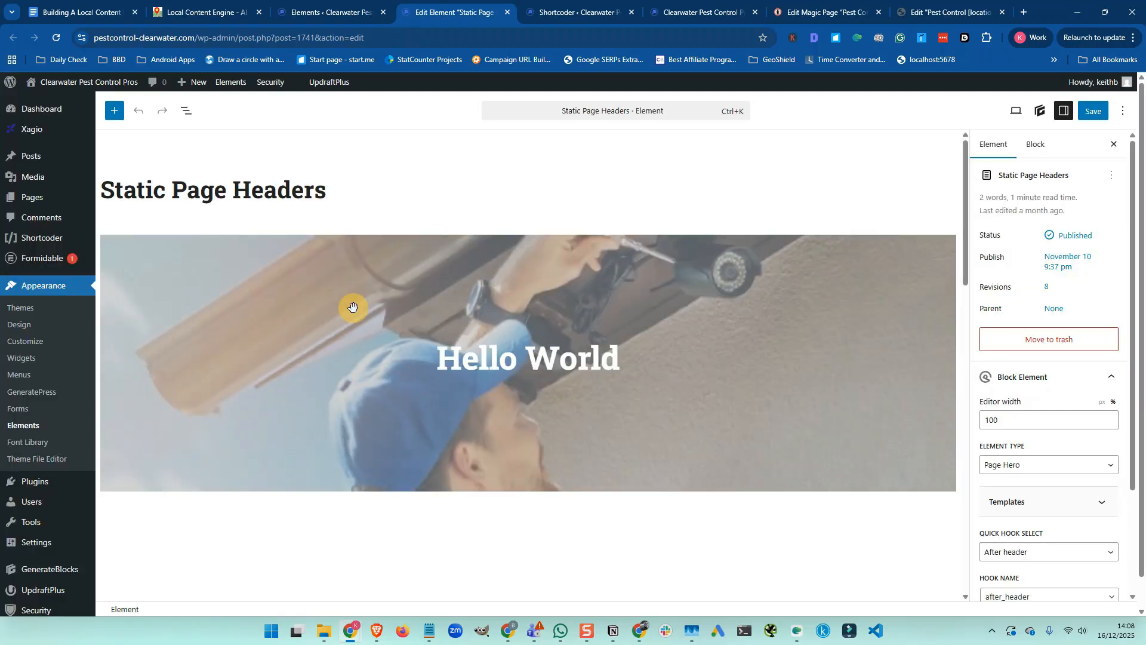
Set the Static Page Headers cover to the spraying image with focal point 52%/79%, and save
click(192, 250)
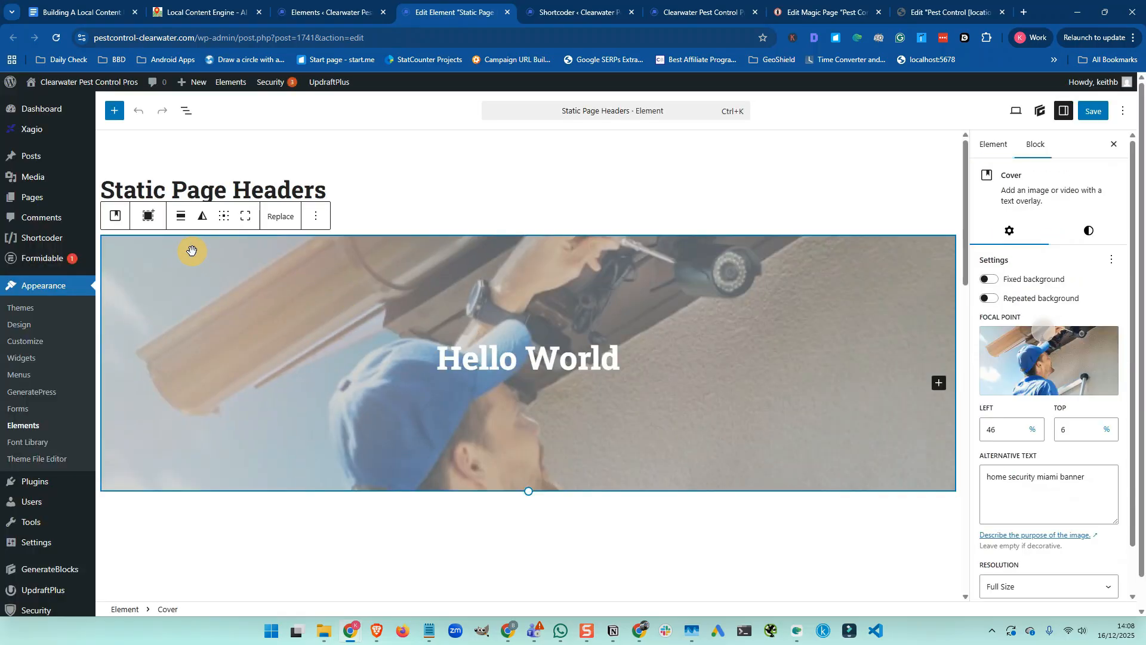
click(284, 225)
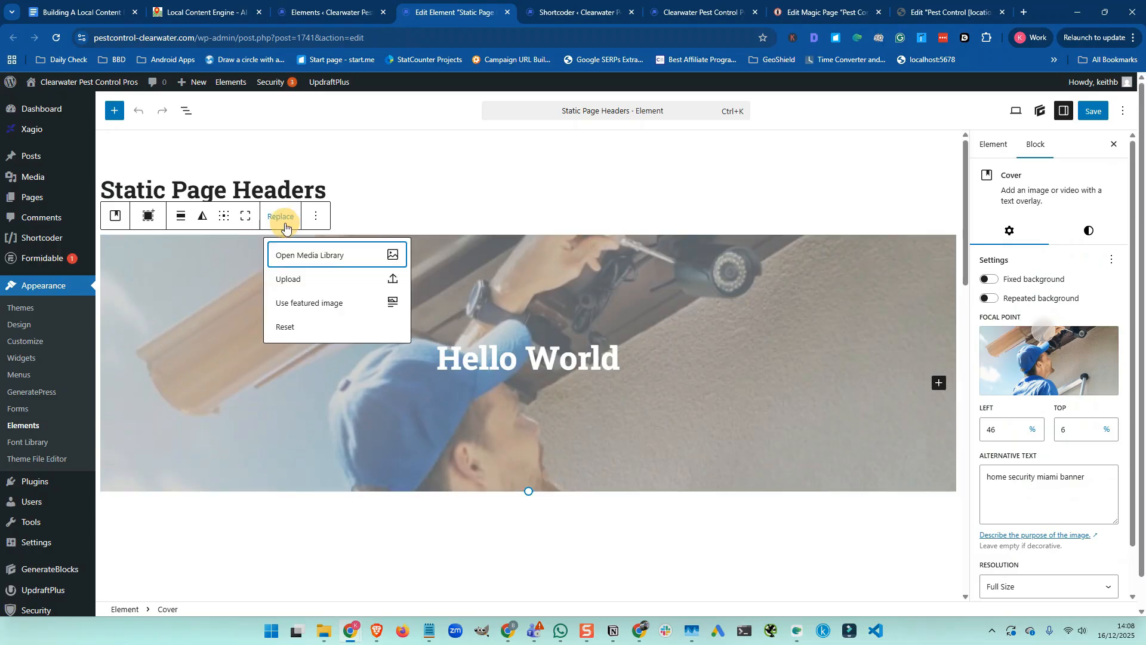
click(315, 256)
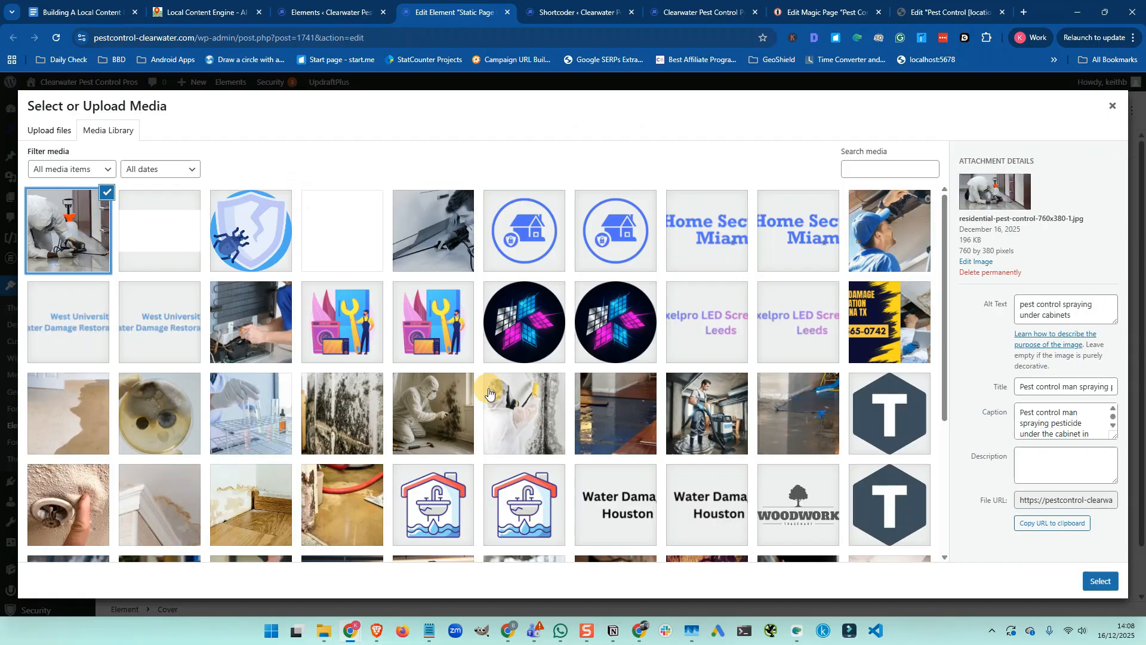
click(1102, 581)
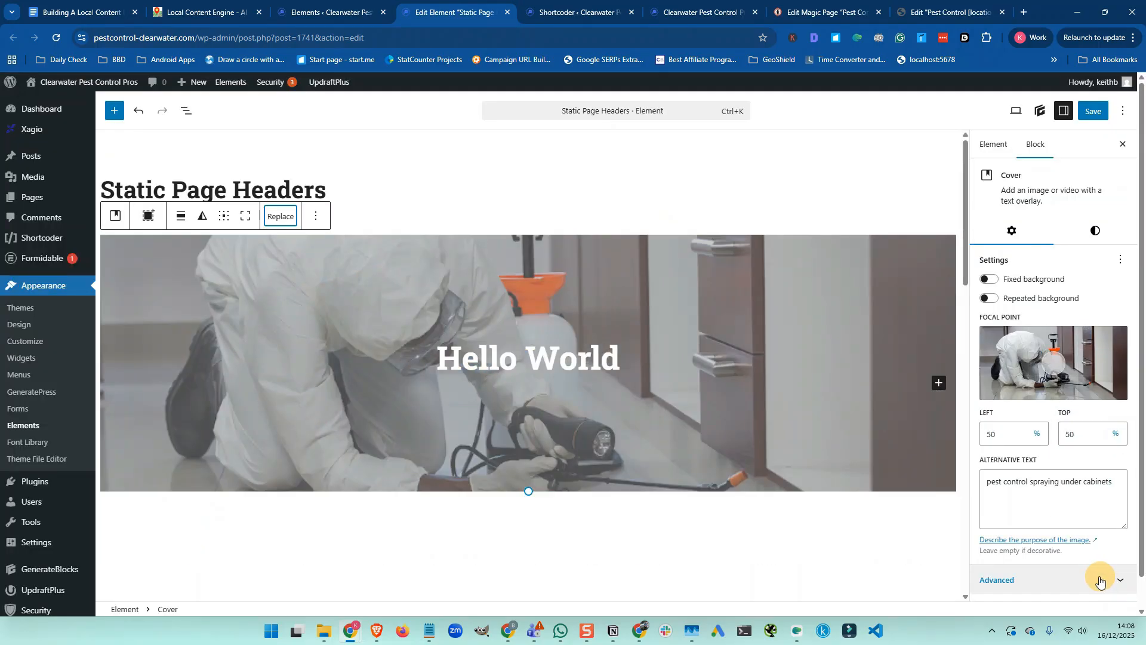
click(1057, 394)
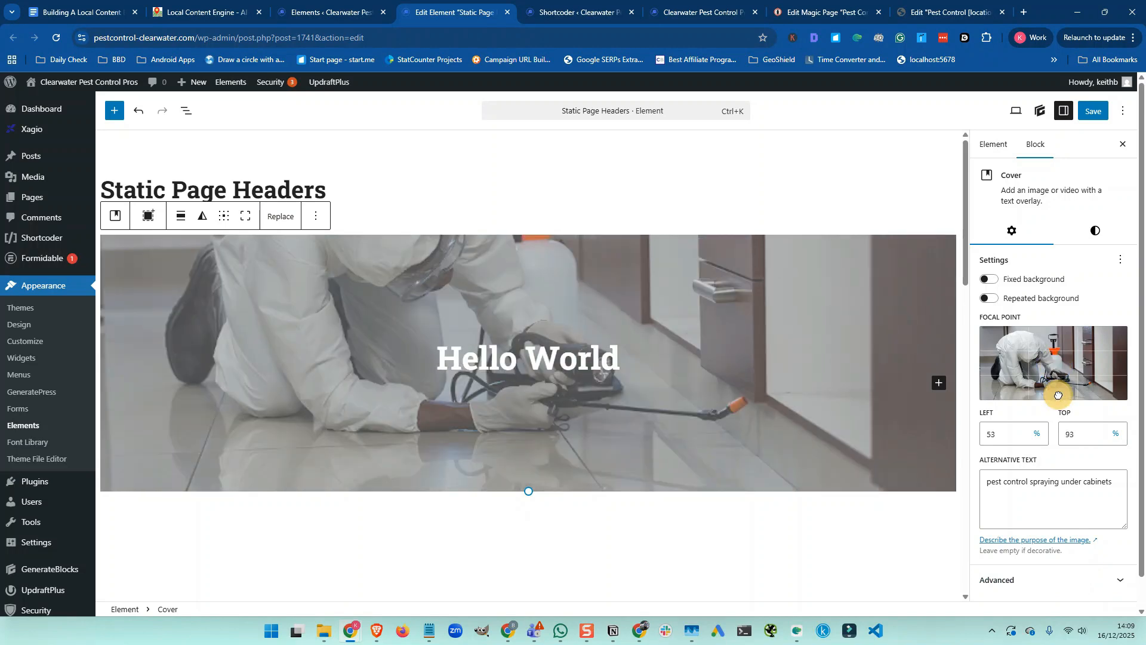
drag(1058, 394, 1057, 385)
click(1090, 122)
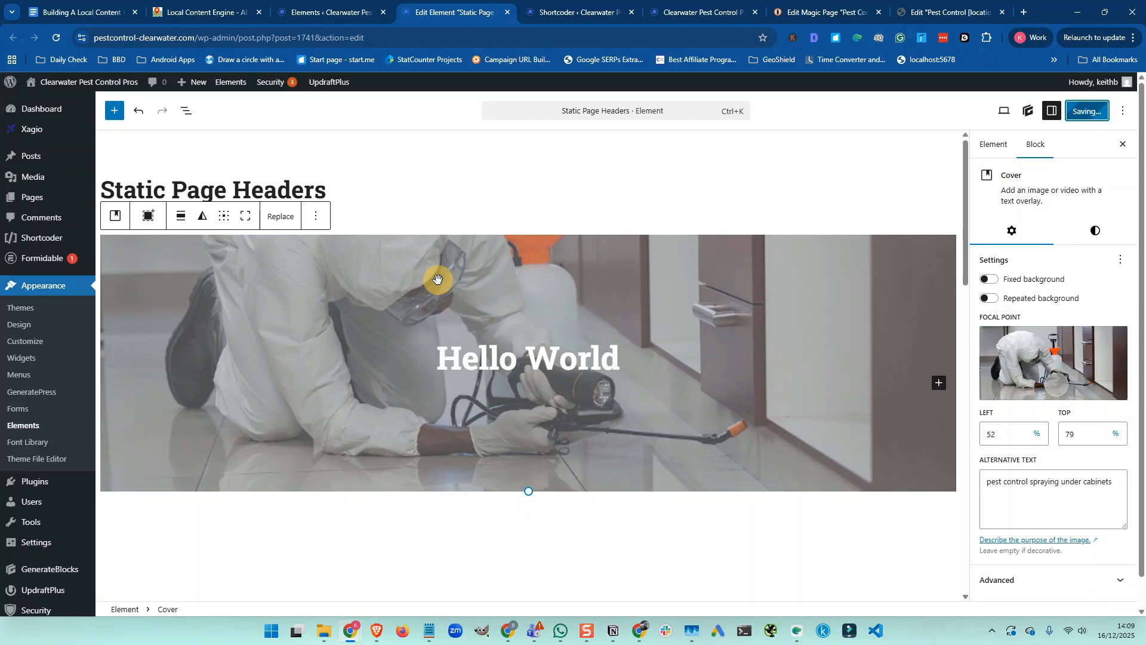
click(81, 13)
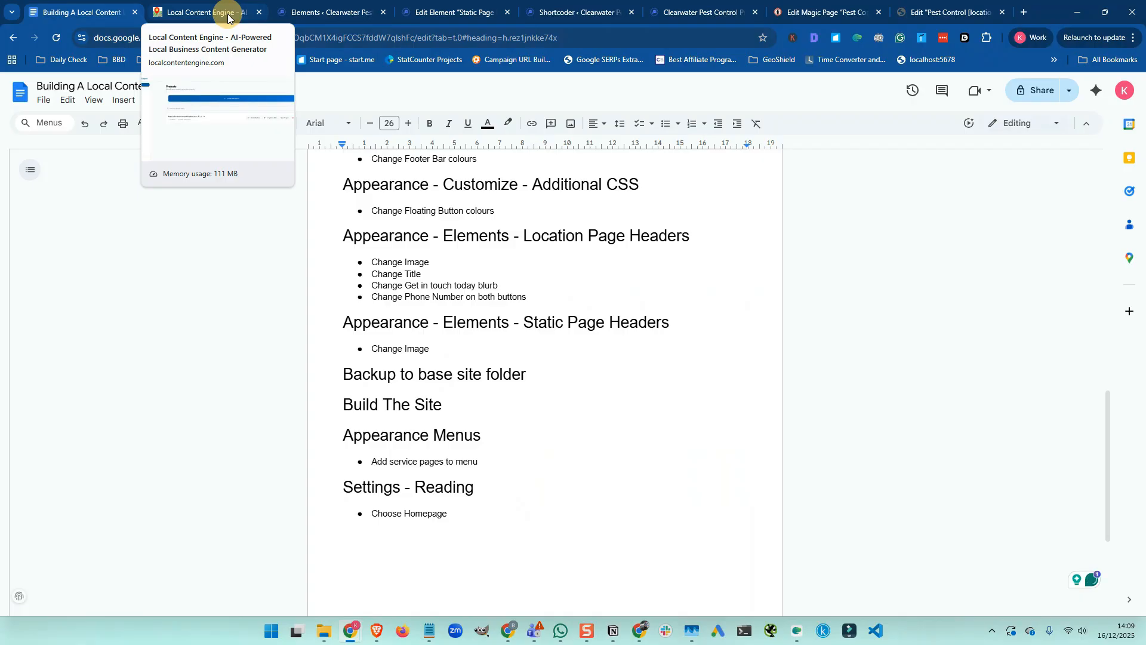
Bring up UpdraftPlus Backup/Restore in WordPress admin, showing the 3 existing backups
click(339, 16)
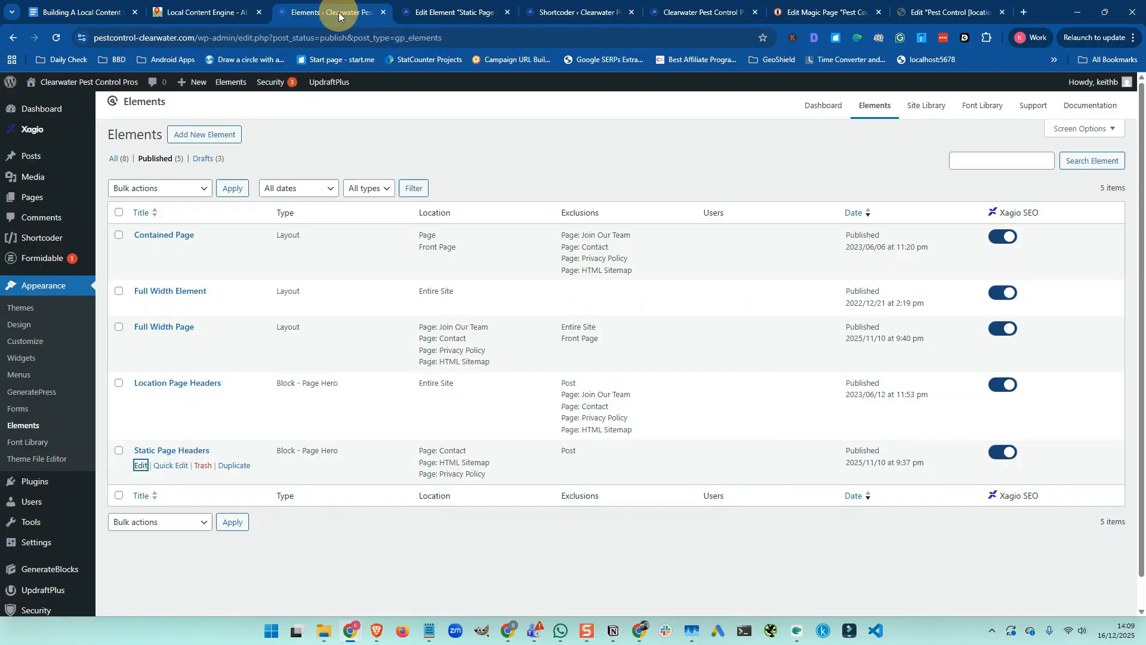
scroll(72, 358, down, 1)
mouse_move(43, 449)
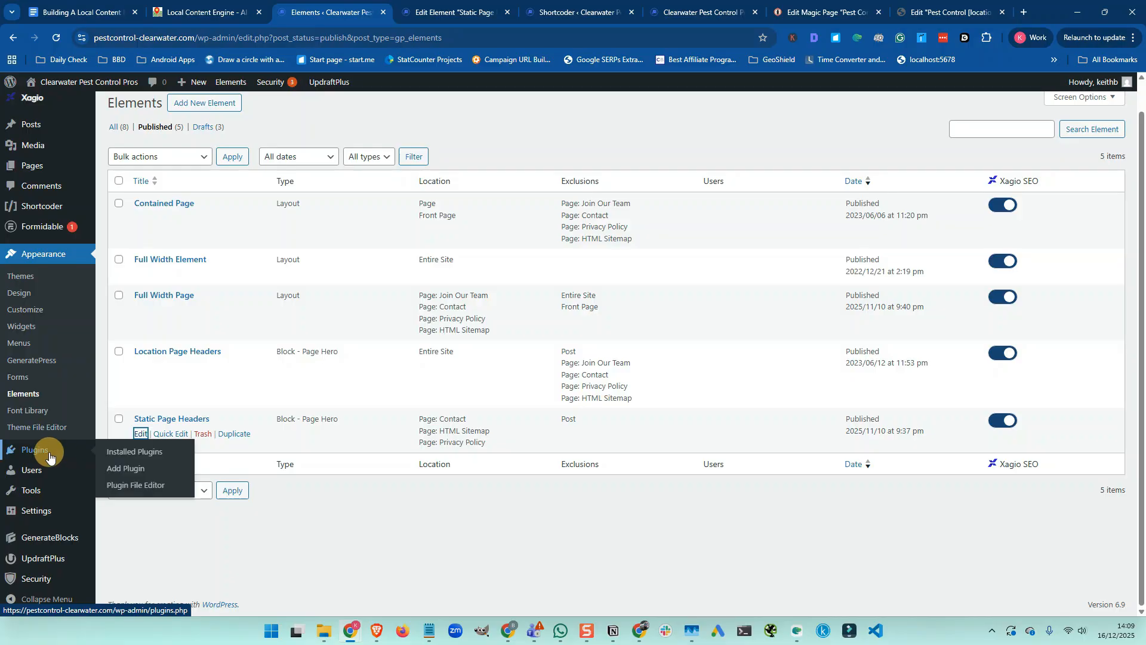
click(41, 558)
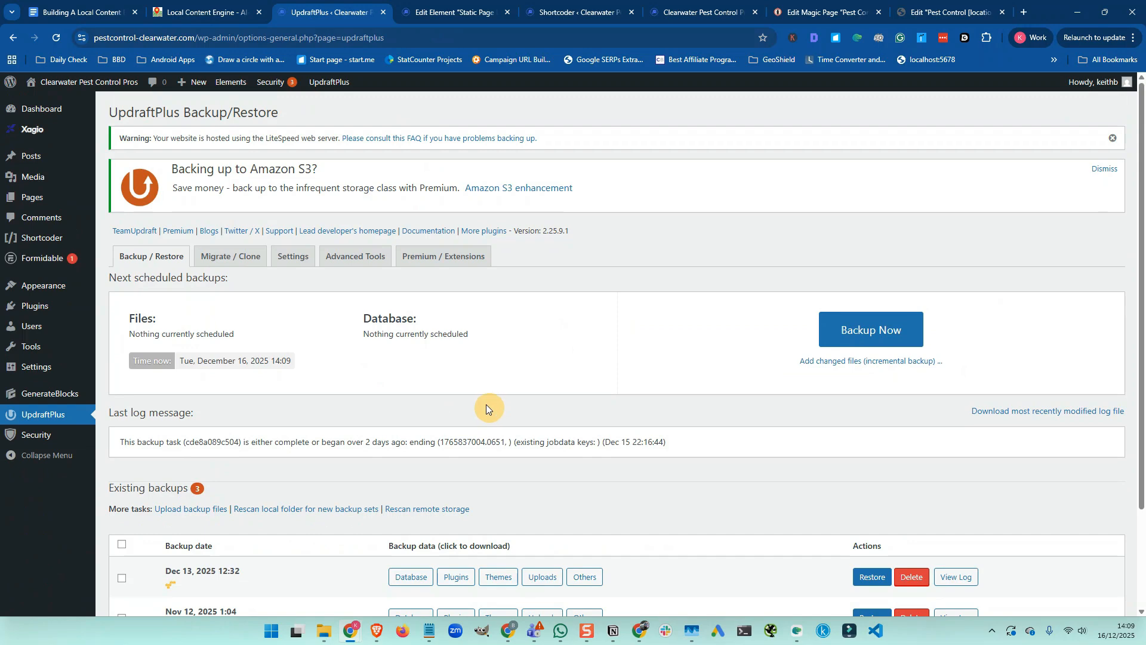
Review the UpdraftPlus backup schedule and storage settings
click(302, 267)
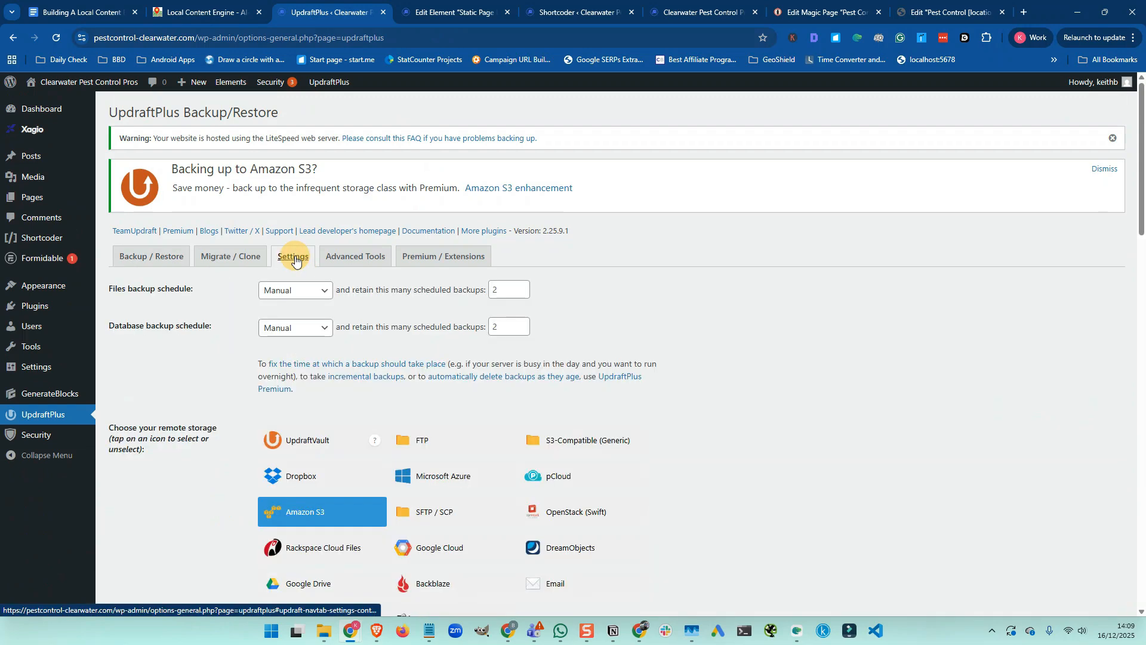
scroll(297, 363, down, 7)
scroll(297, 363, up, 7)
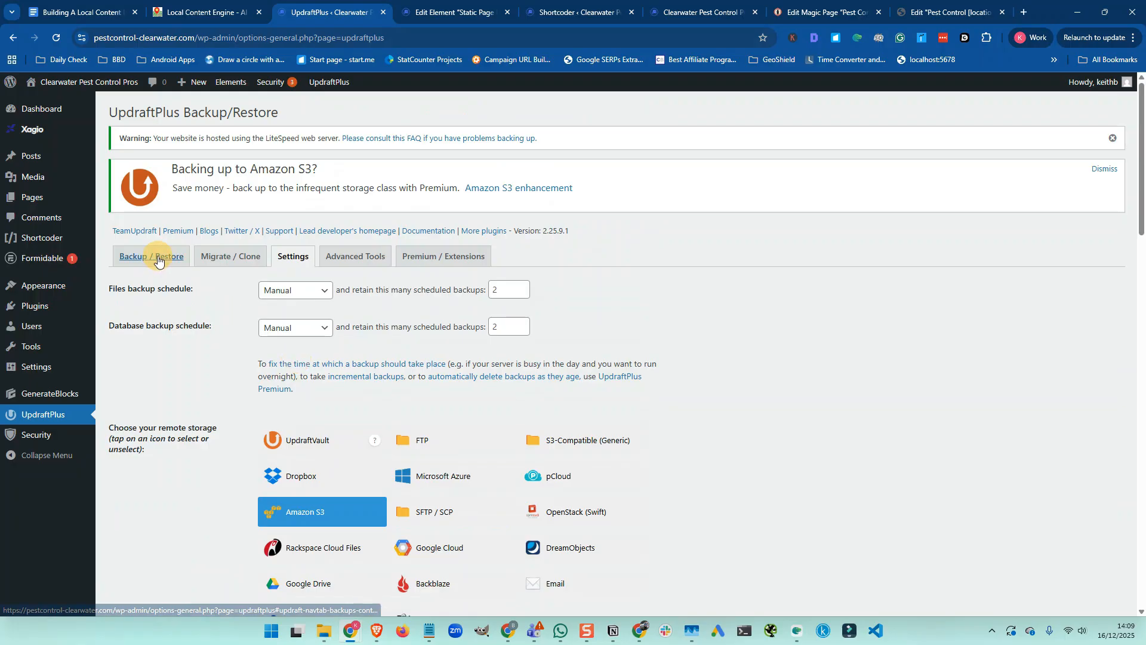
Run a manual backup of database and files to remote storage, then show the Amazon S3 settings
click(158, 261)
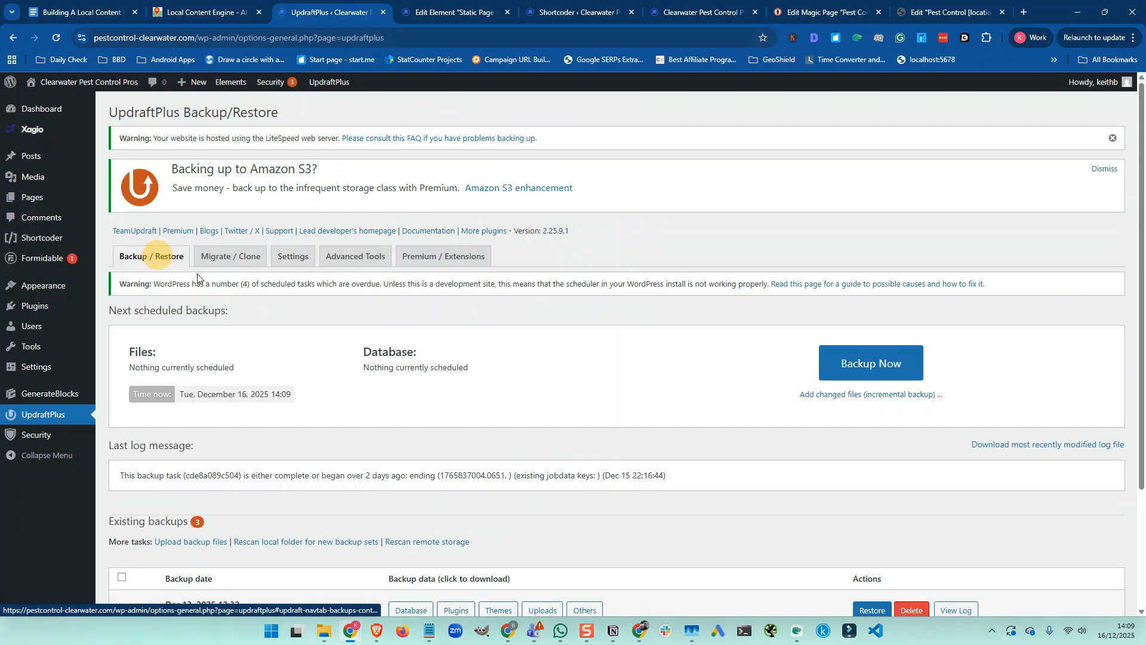
click(867, 365)
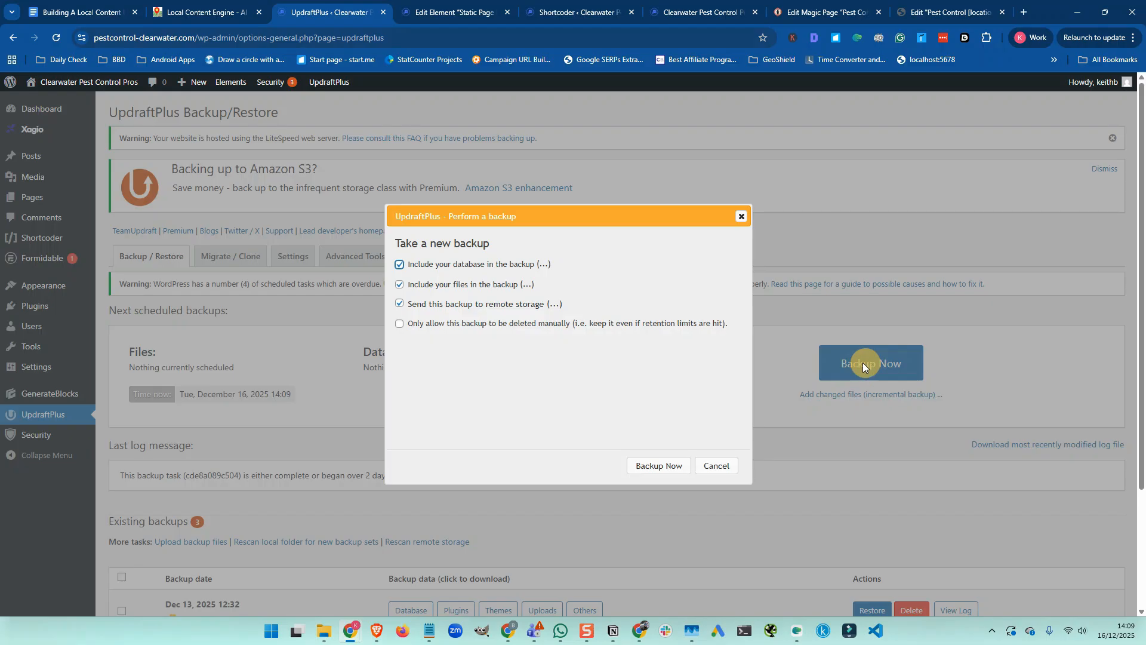
click(656, 466)
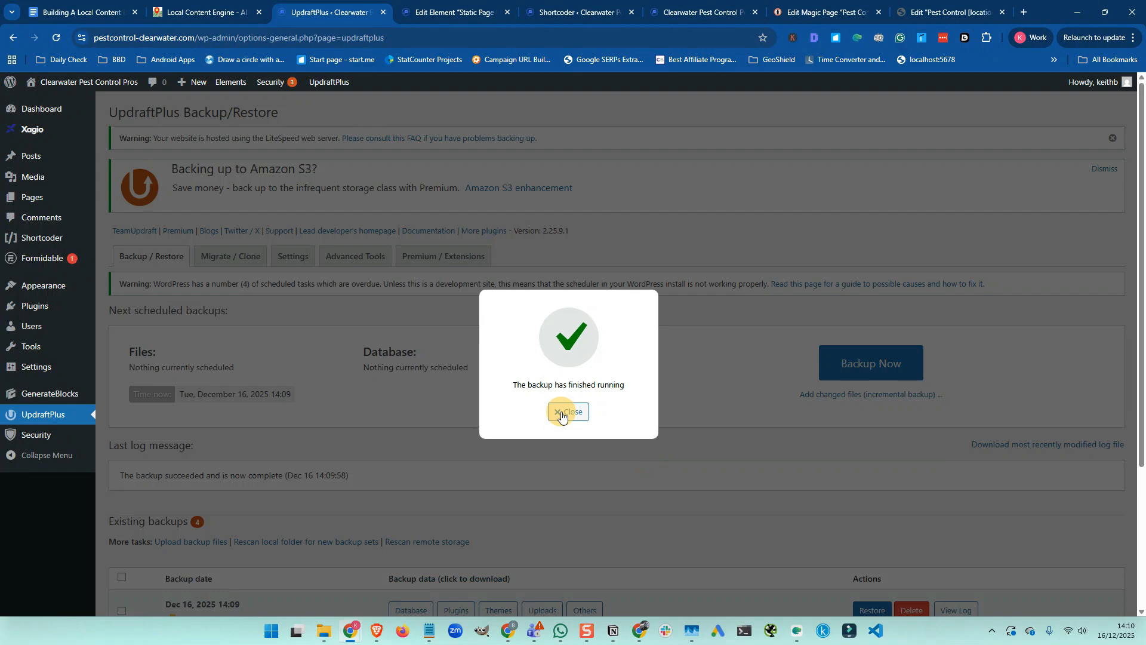
click(562, 416)
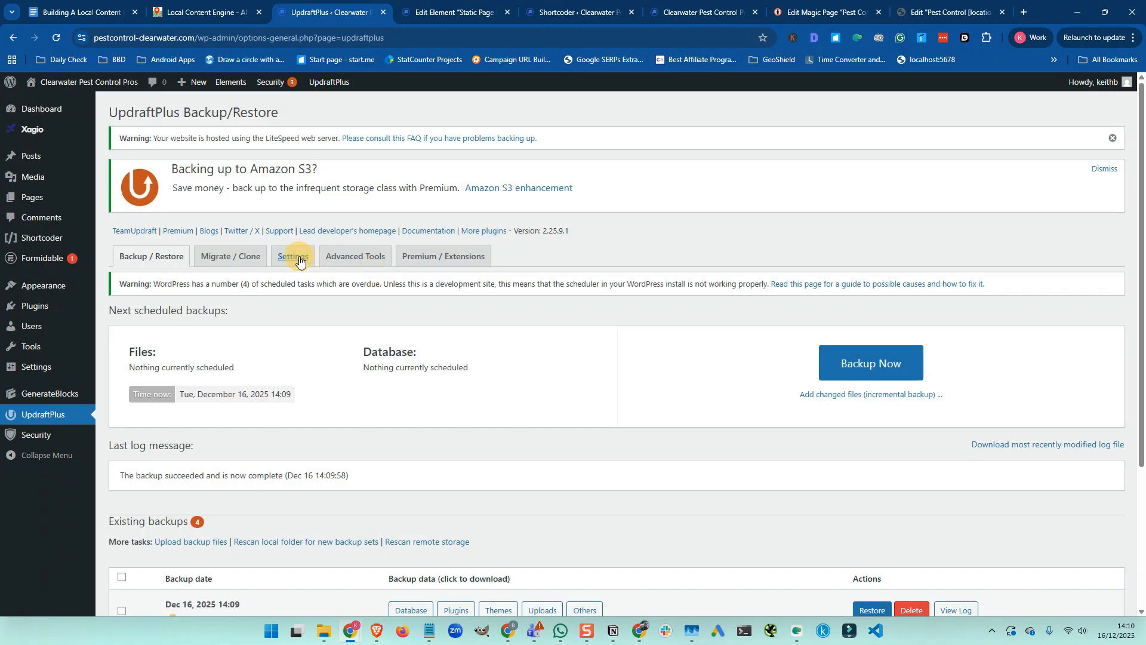
click(297, 260)
scroll(432, 372, down, 8)
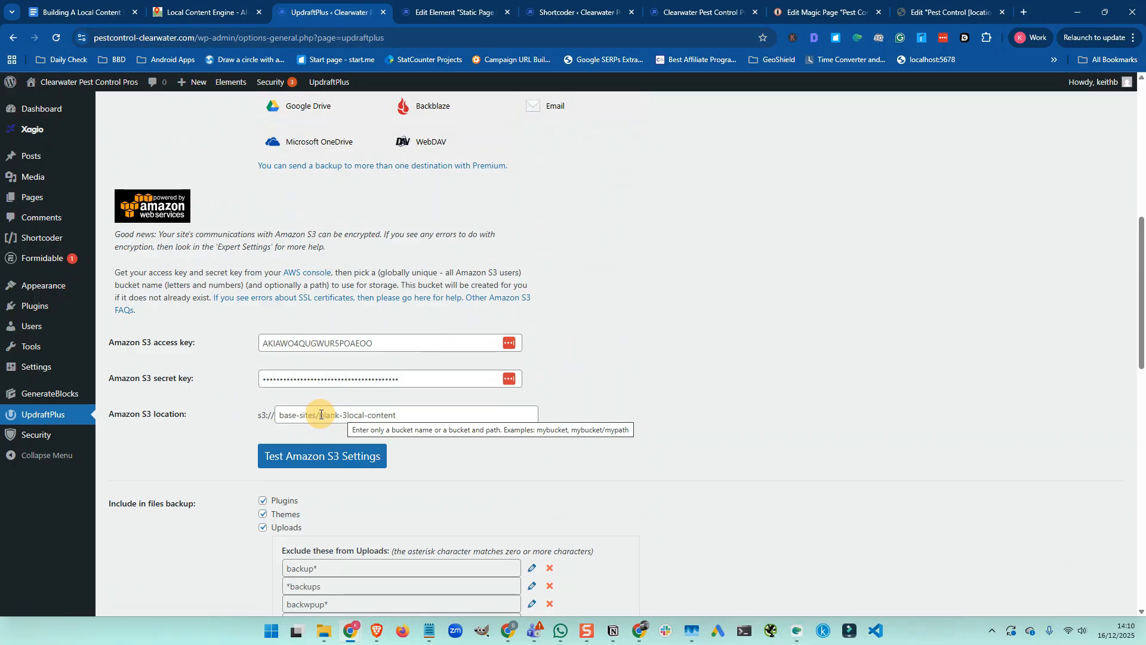
Change the Amazon S3 path to base-sites/local-content-engine-pest-control-usa, correcting typos, and save
drag(343, 414, 397, 416)
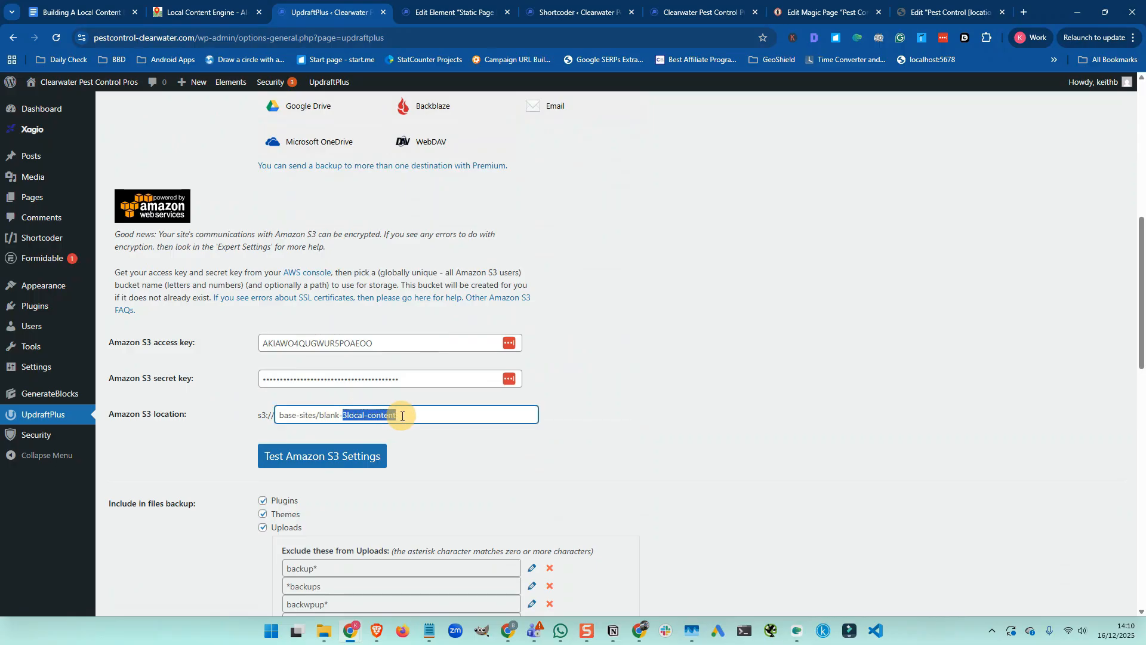
text(pe)
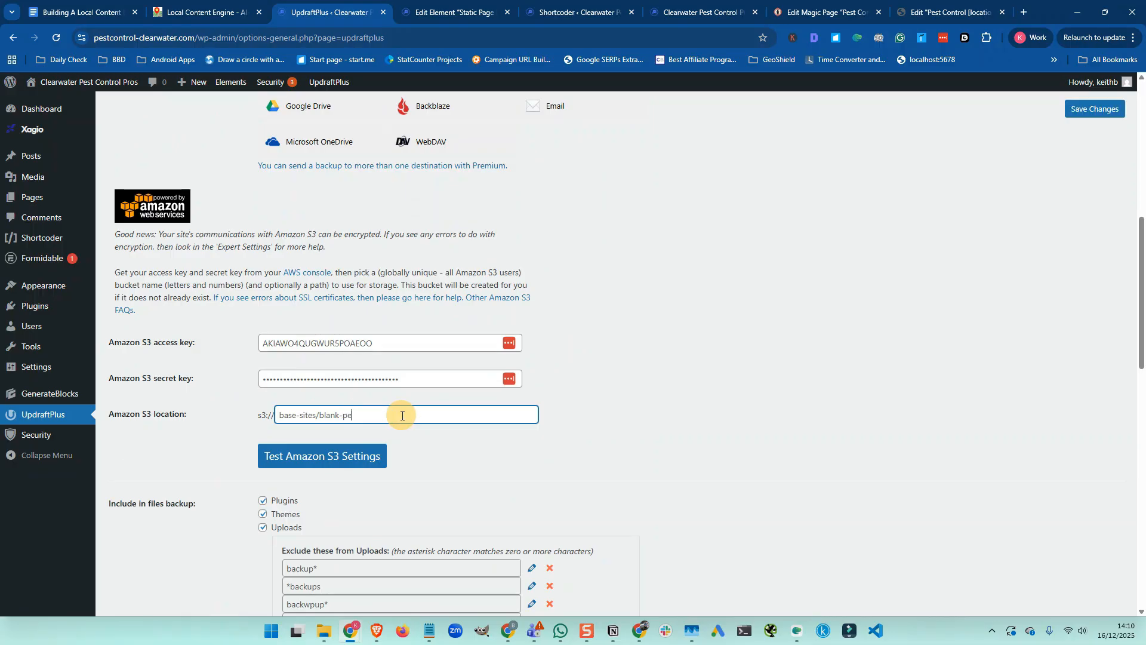
text(st-control-usa)
drag(318, 415, 340, 415)
text(loca-clontentengie)
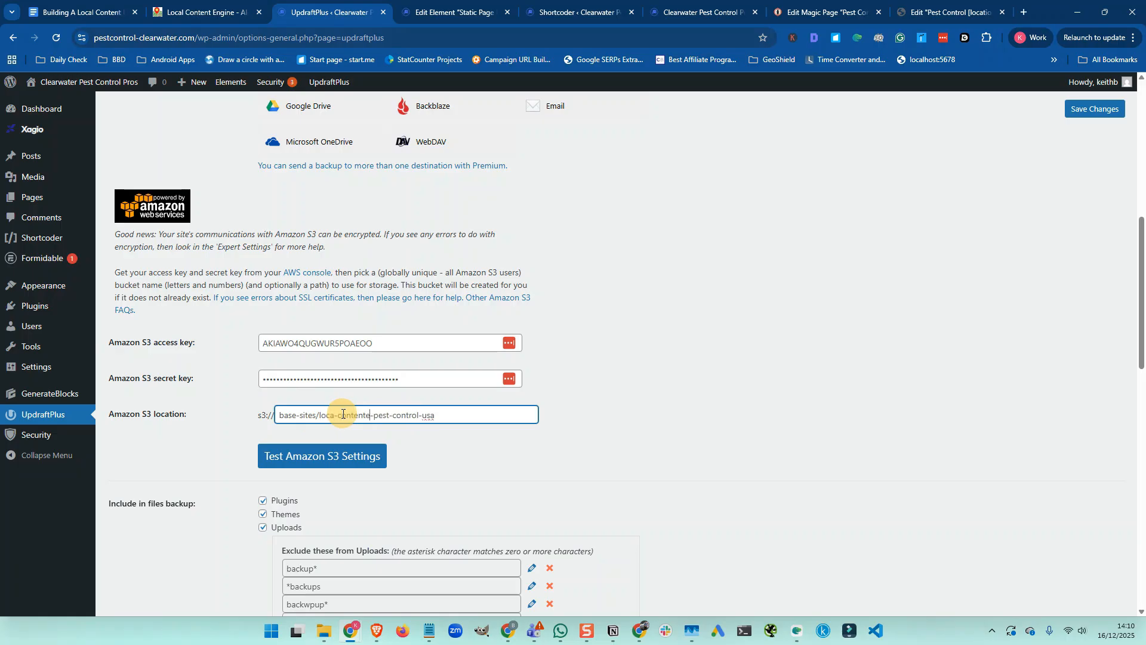
key(BackSpace)
key(BackSpace)
key(BackSpace)
key(BackSpace)
key(BackSpace)
text(-engine-)
key(BackSpace)
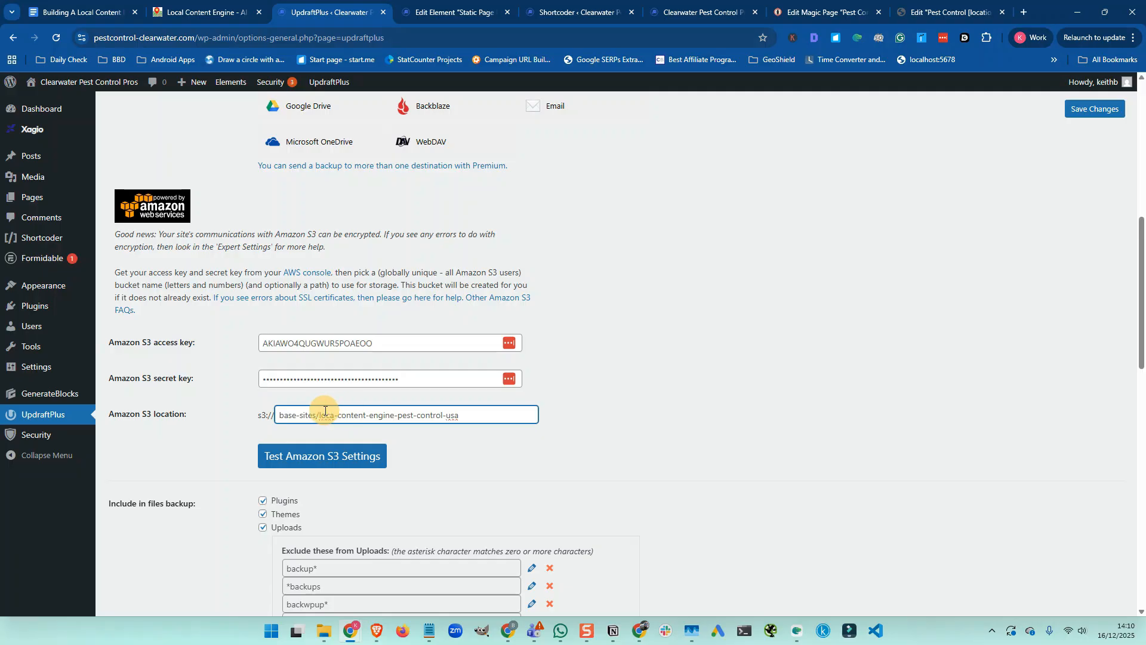
click(337, 417)
text(l)
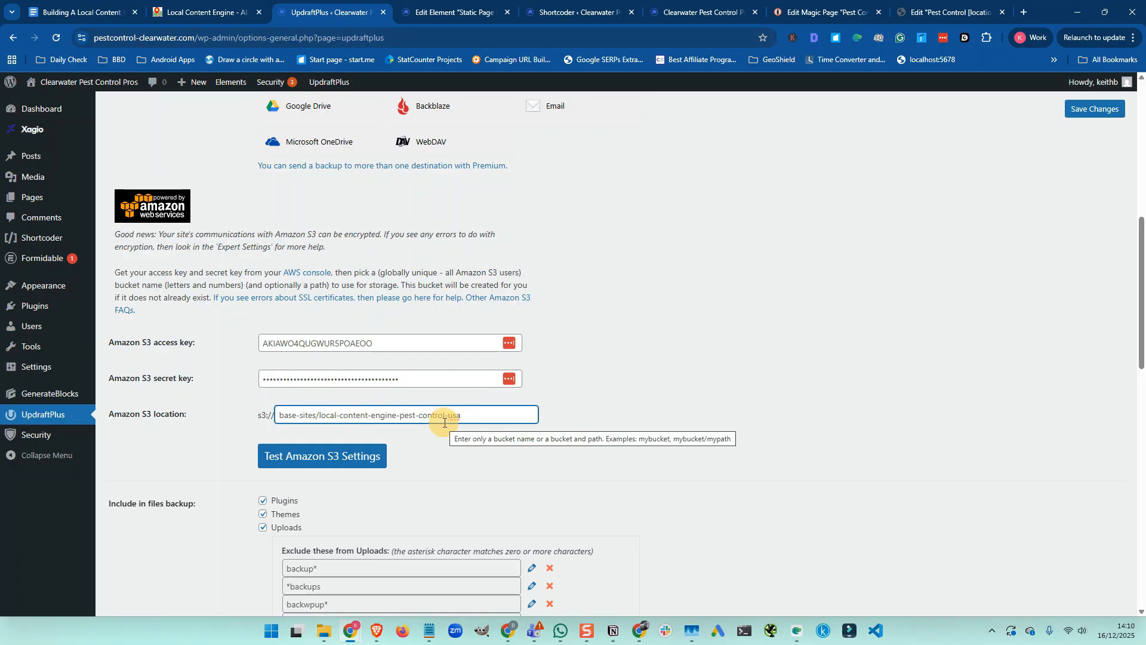
scroll(710, 323, up, 2)
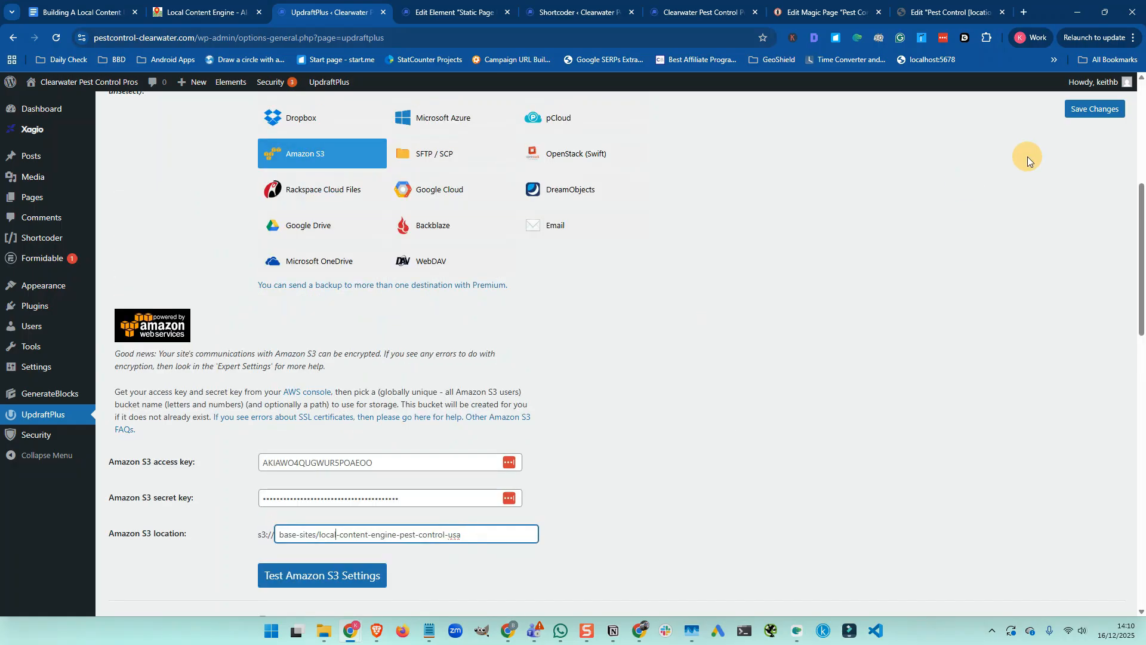
click(1076, 113)
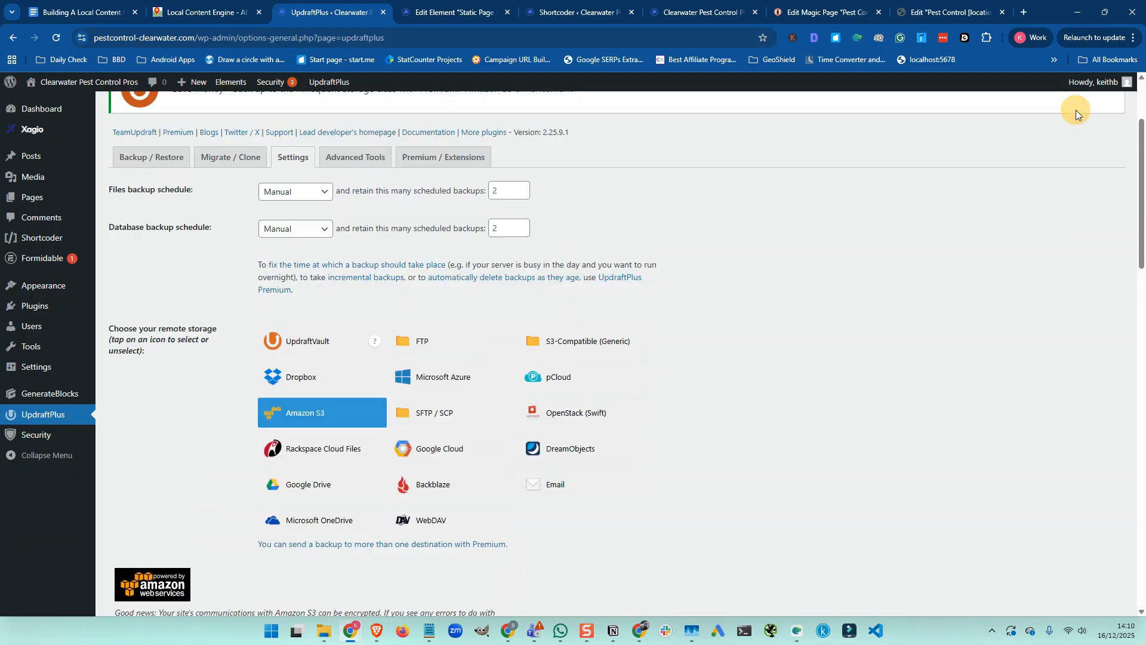
click(431, 339)
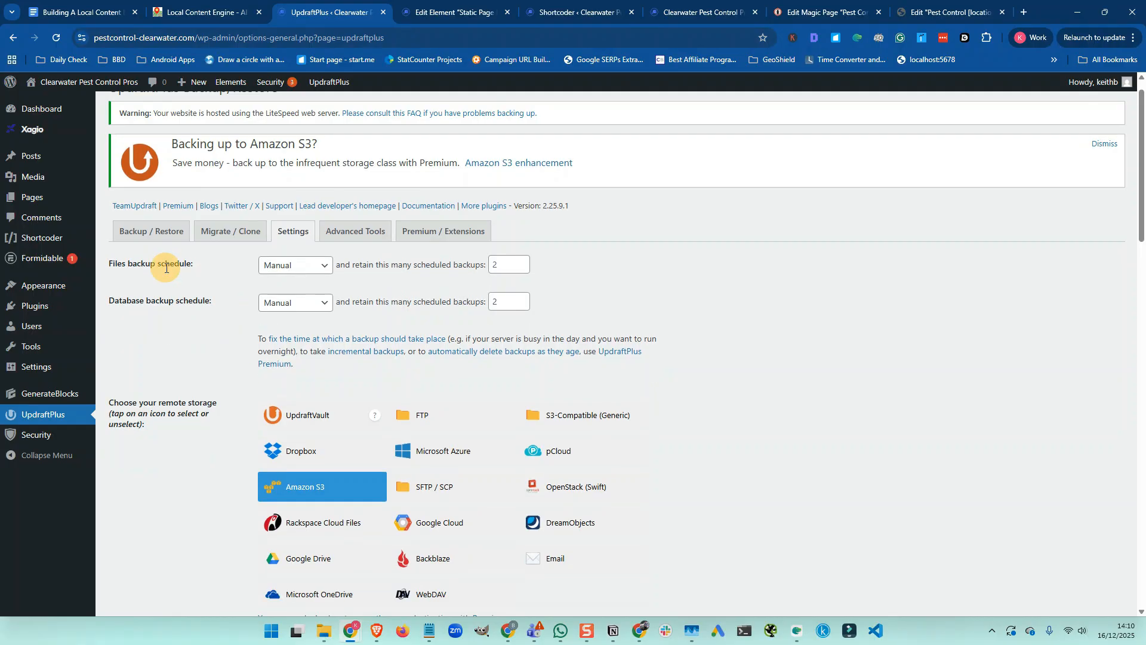
Run another backup with database, files and remote storage (Dec 16, 14:11), then return to the checklist
click(160, 232)
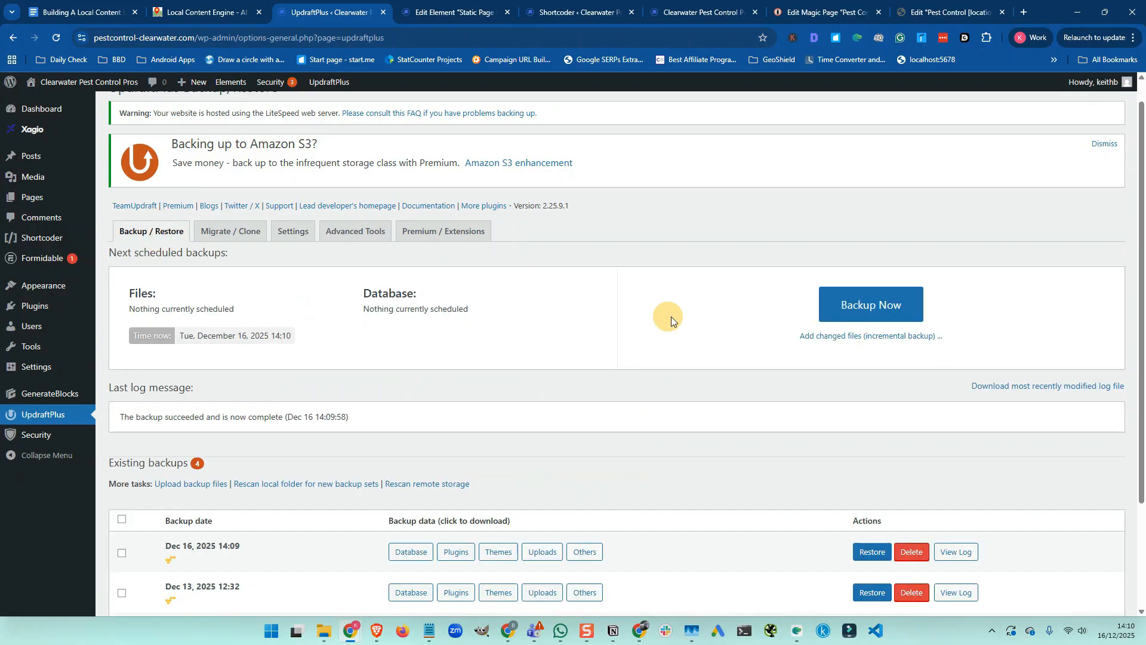
click(852, 304)
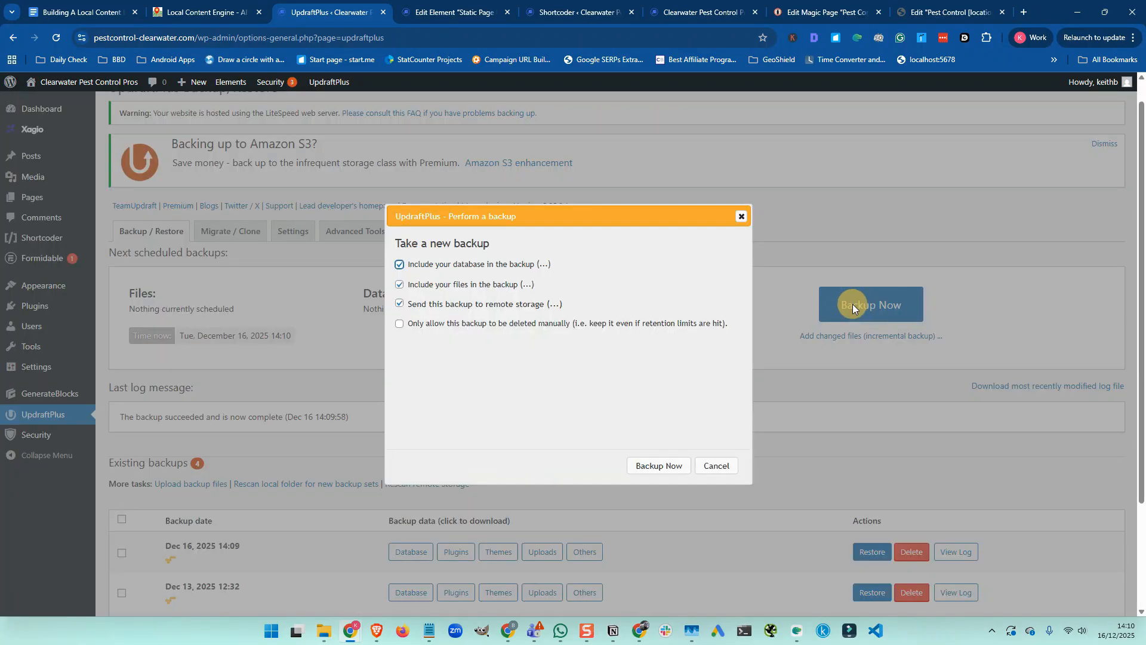
click(634, 467)
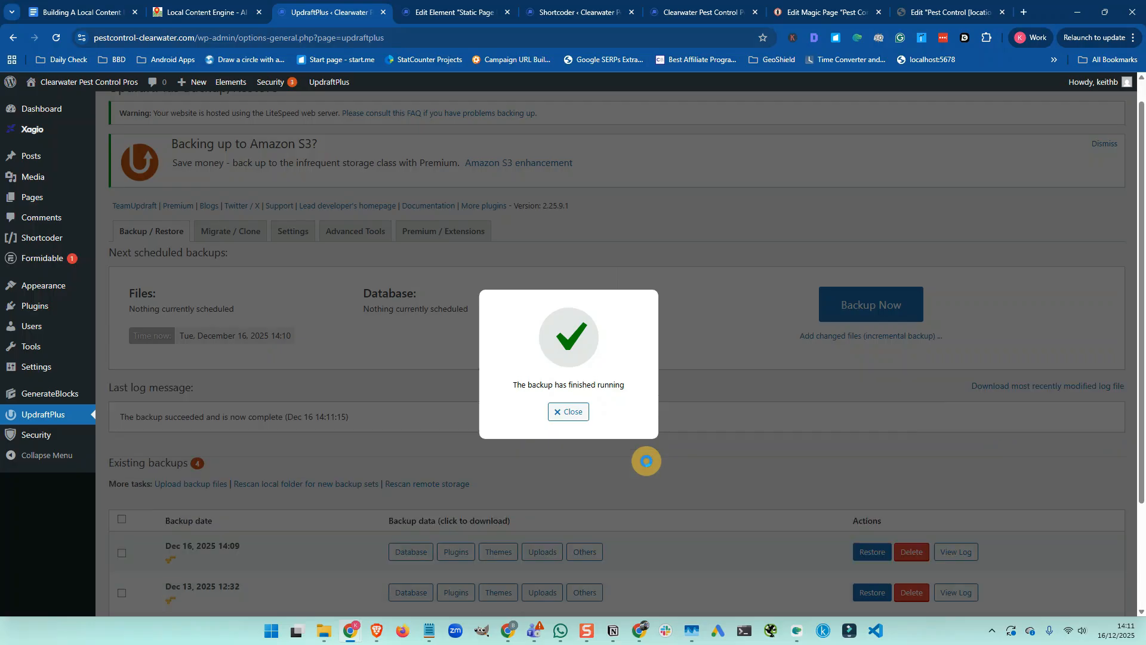
click(569, 413)
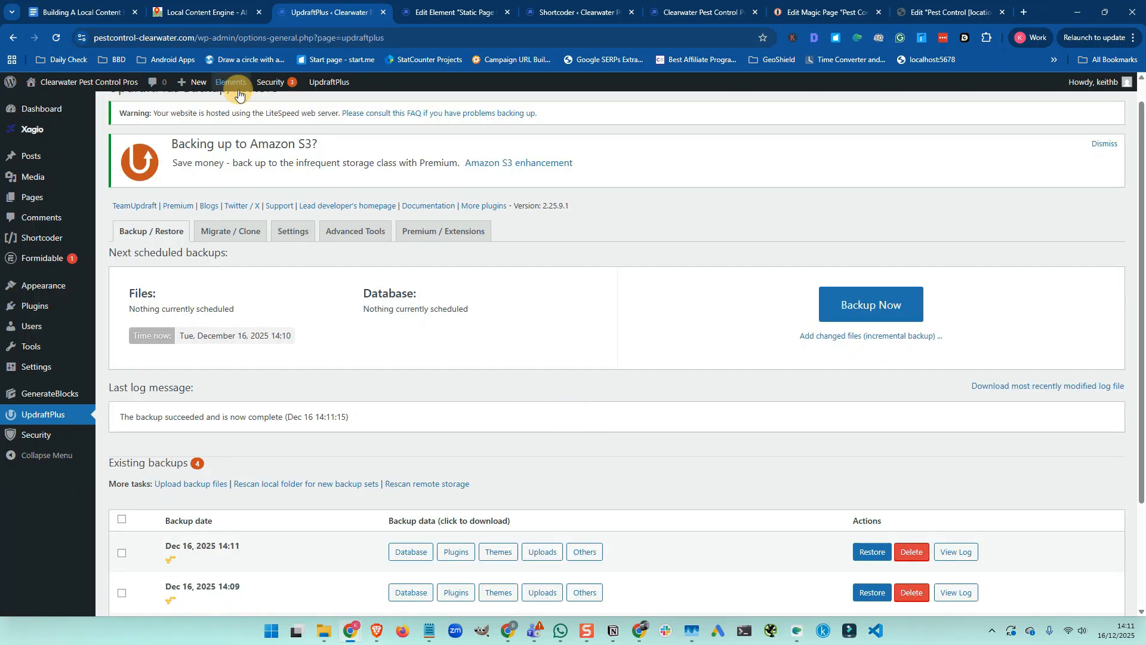
click(84, 13)
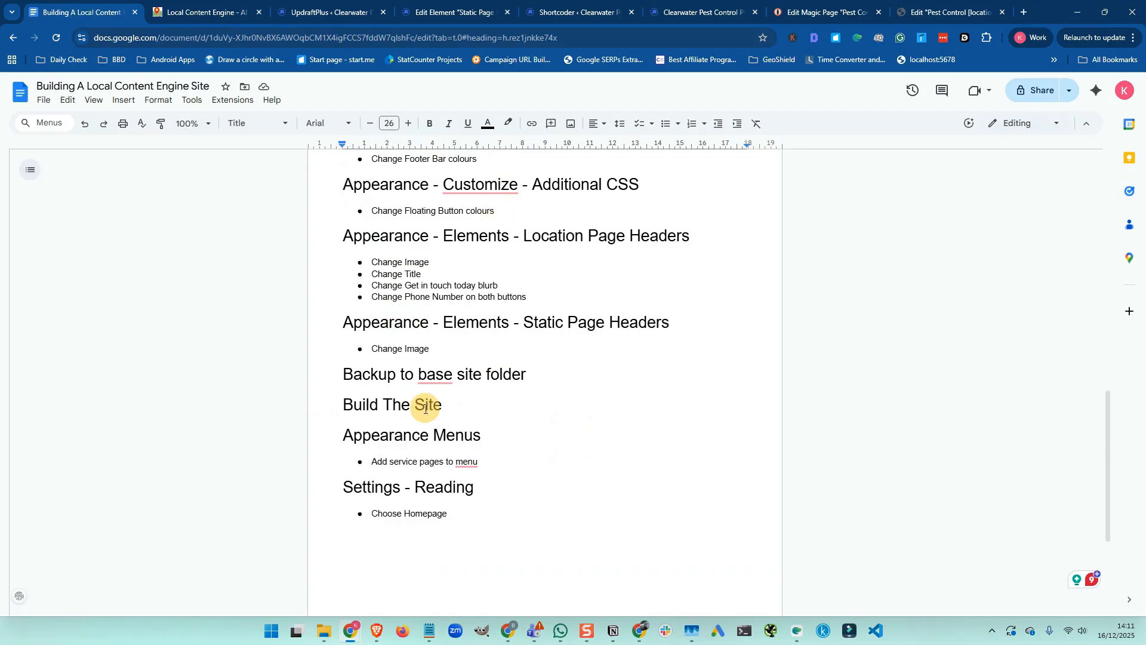
Start a new project and paste the site's base URL, pestcontrol-clearwater.com, into WordPress Site URL
click(200, 12)
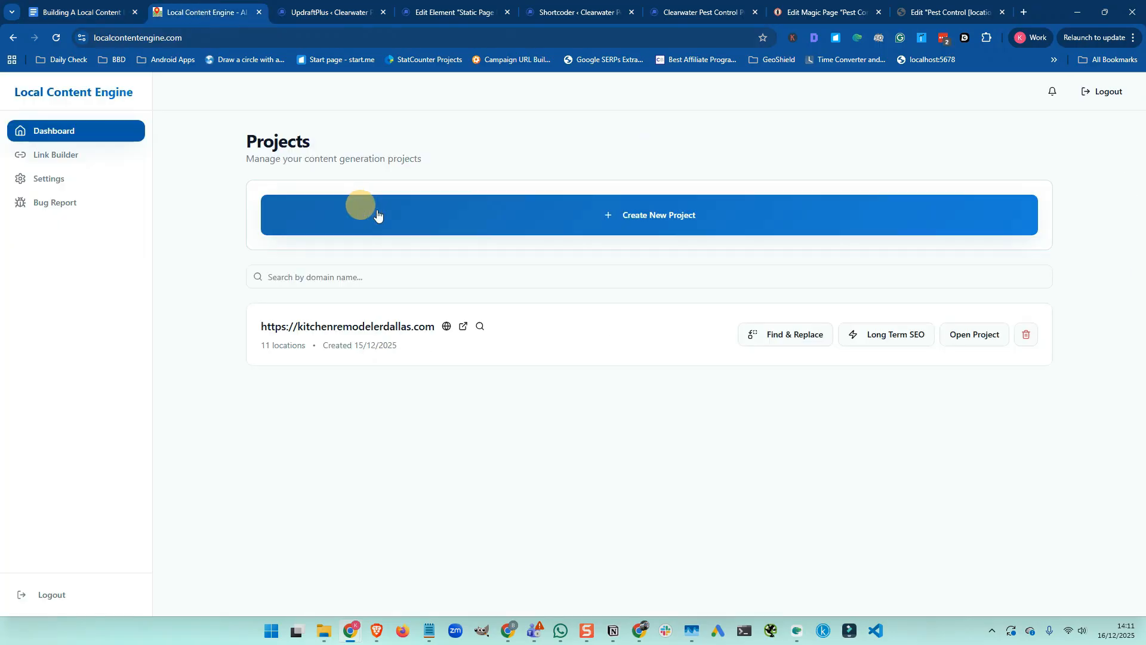
click(655, 216)
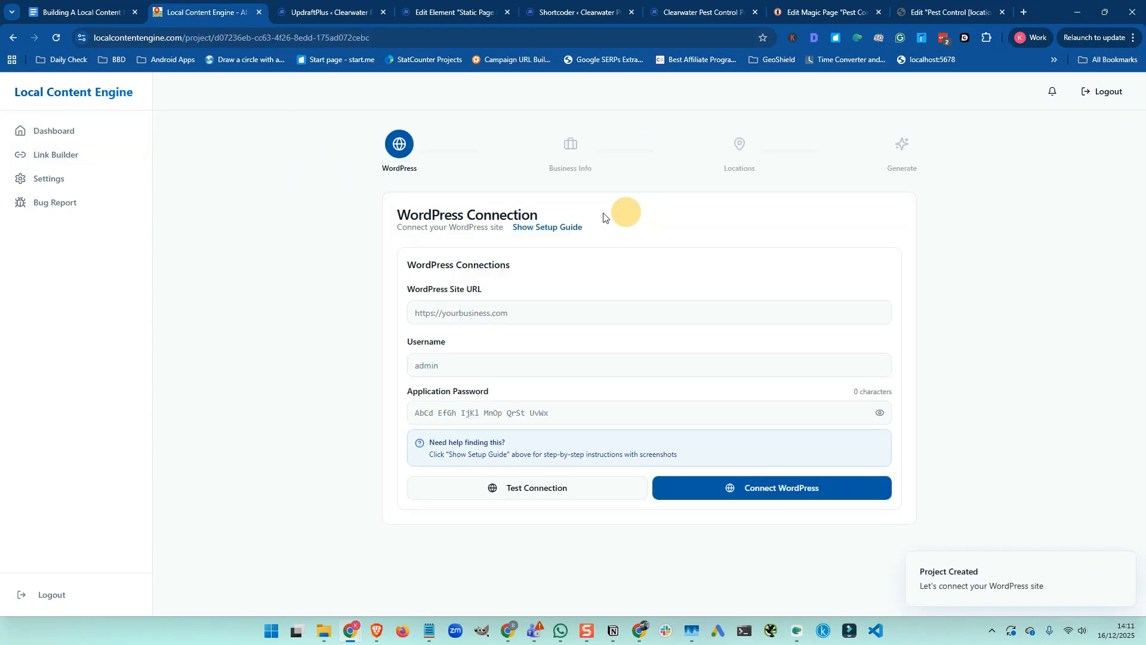
click(307, 11)
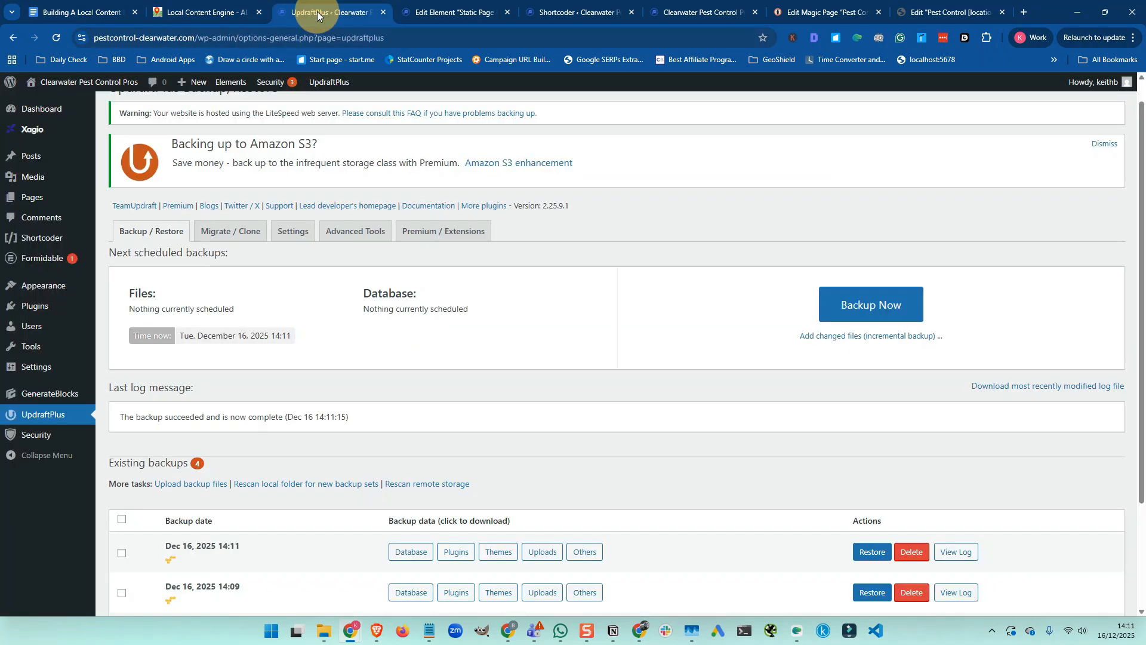
click(197, 37)
click(232, 37)
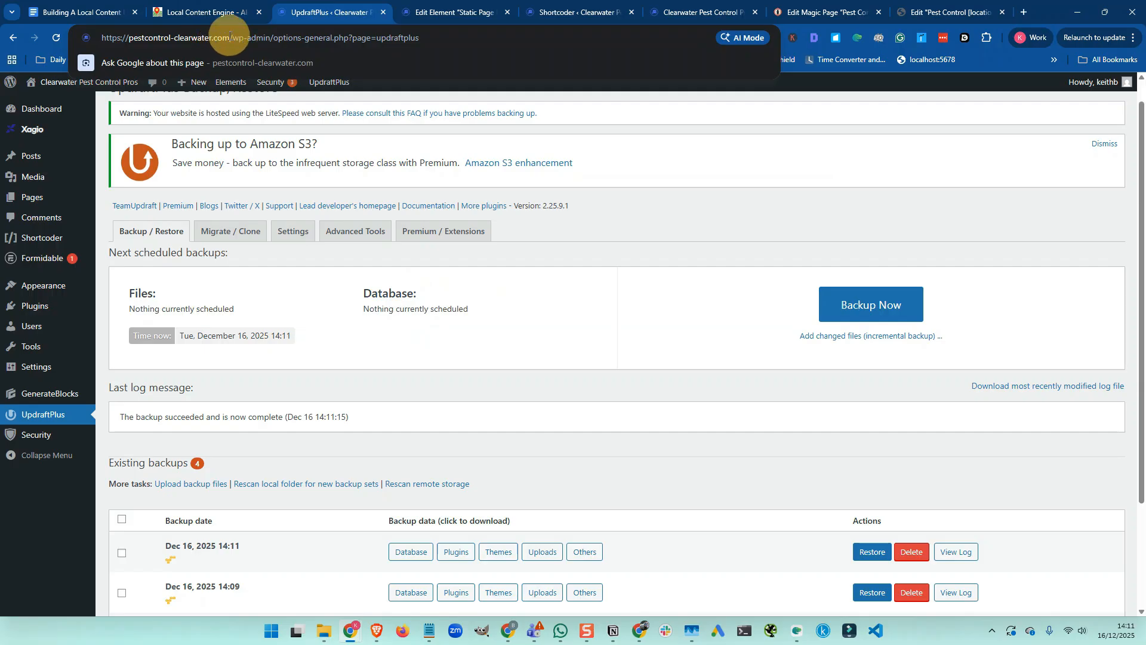
drag(230, 37, 103, 37)
key(ctrl+c)
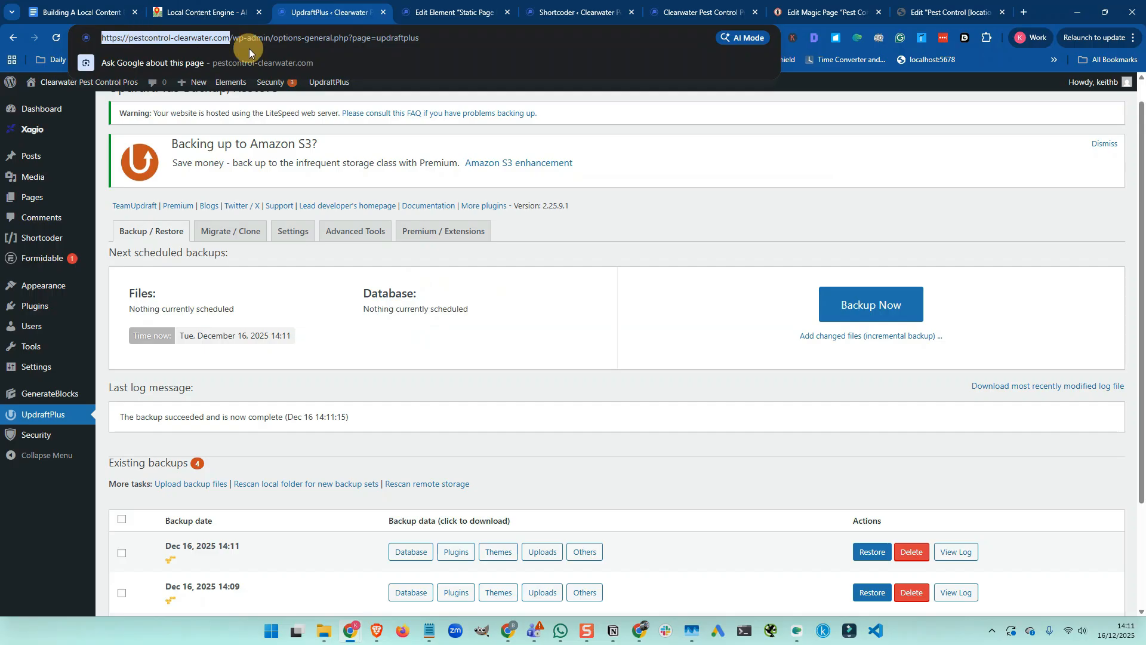
click(232, 12)
click(457, 315)
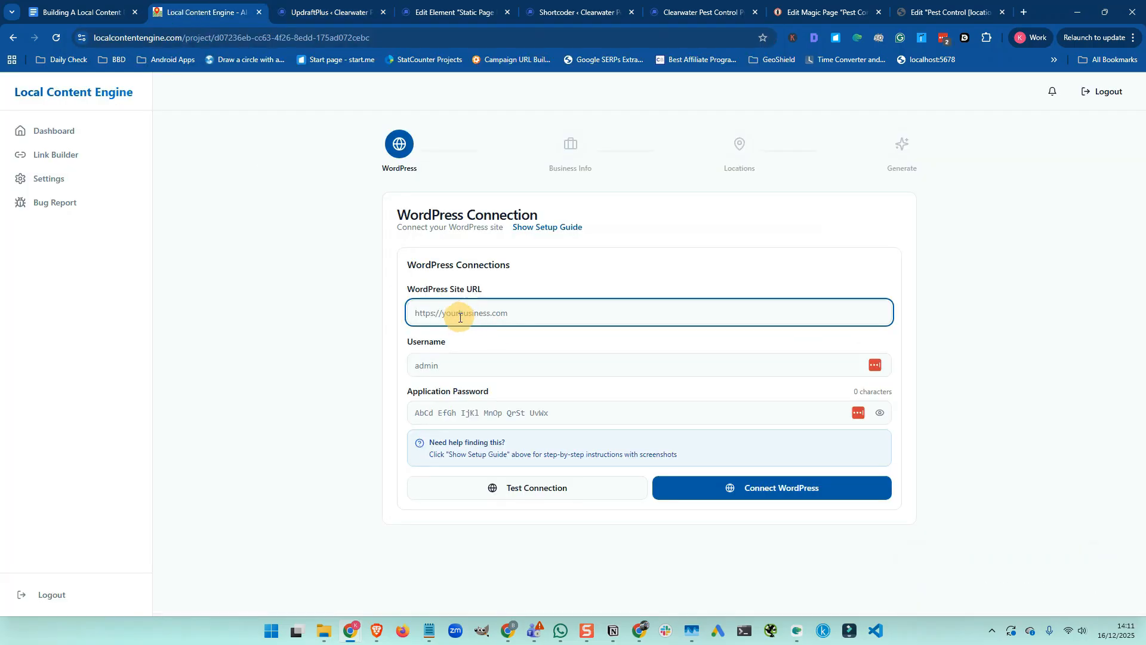
key(ctrl+v)
Enter the username and paste the application password, then test the connection, which fails authentication
click(434, 366)
text(keith)
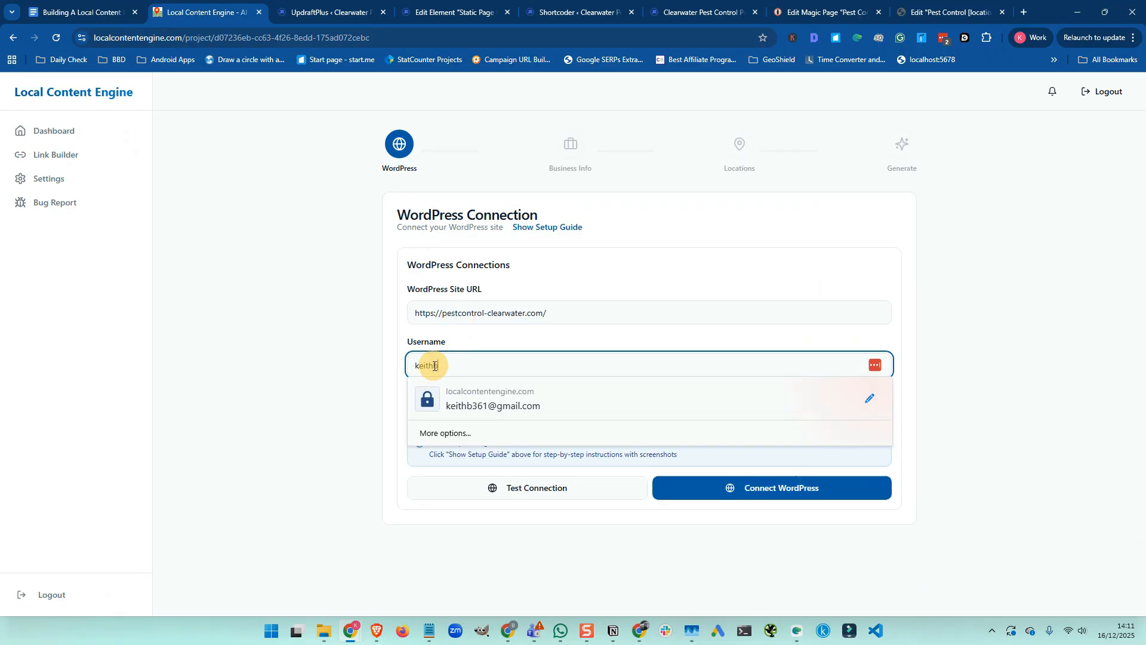
click(387, 365)
click(427, 413)
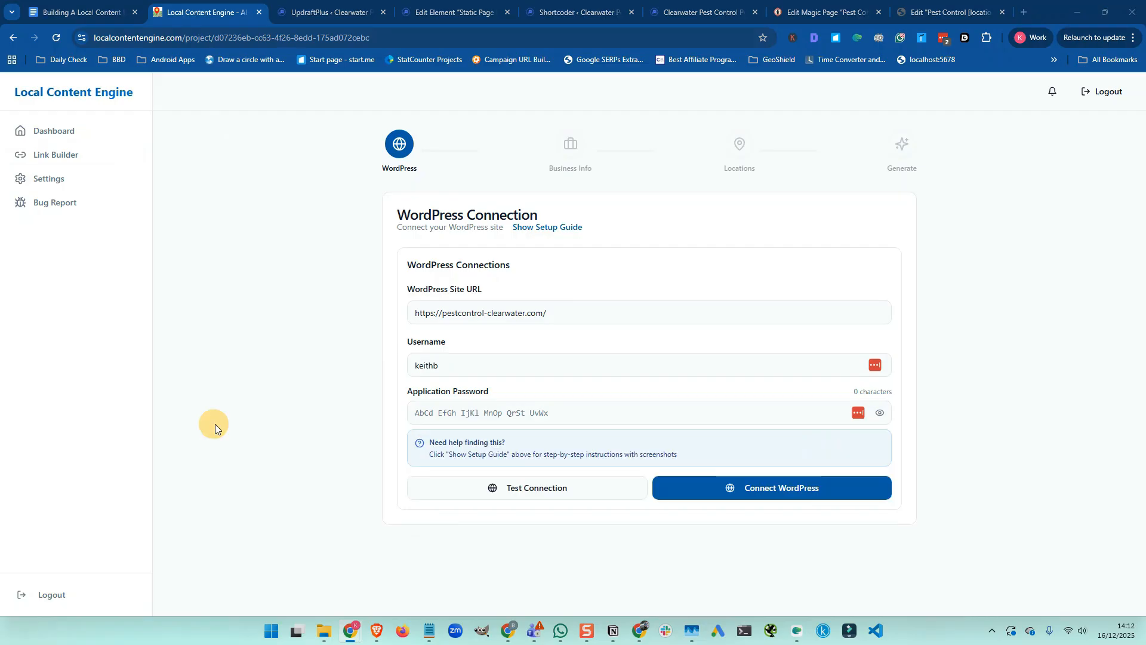
click(492, 412)
key(ctrl+v)
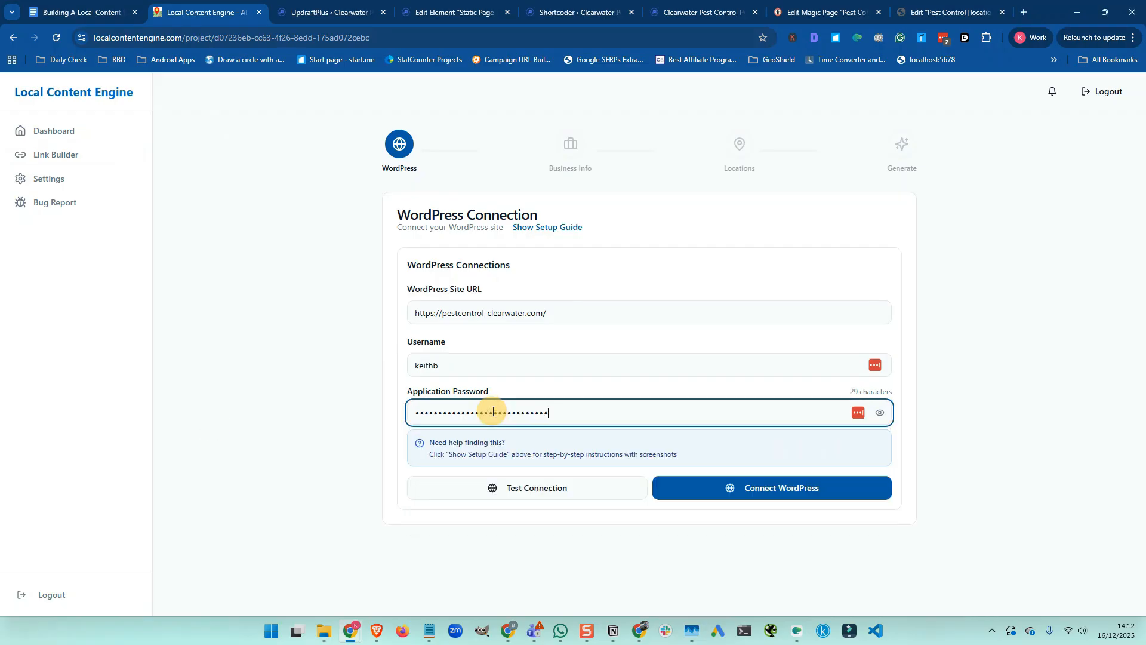
click(520, 491)
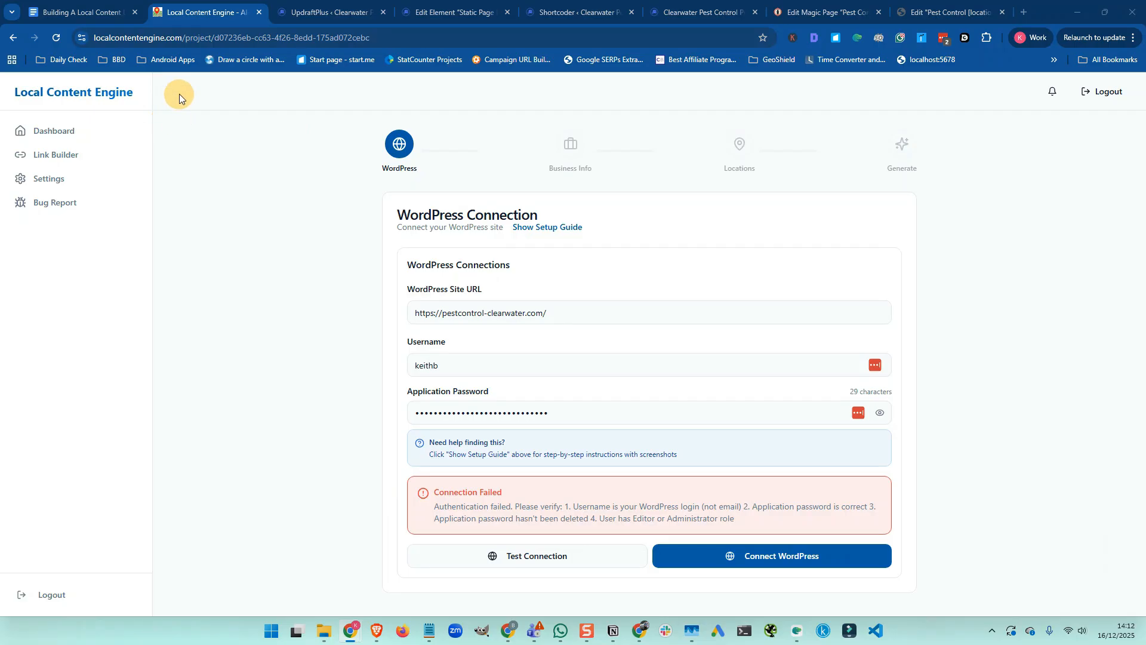
Open the admin user's profile from the WordPress Users list
click(327, 13)
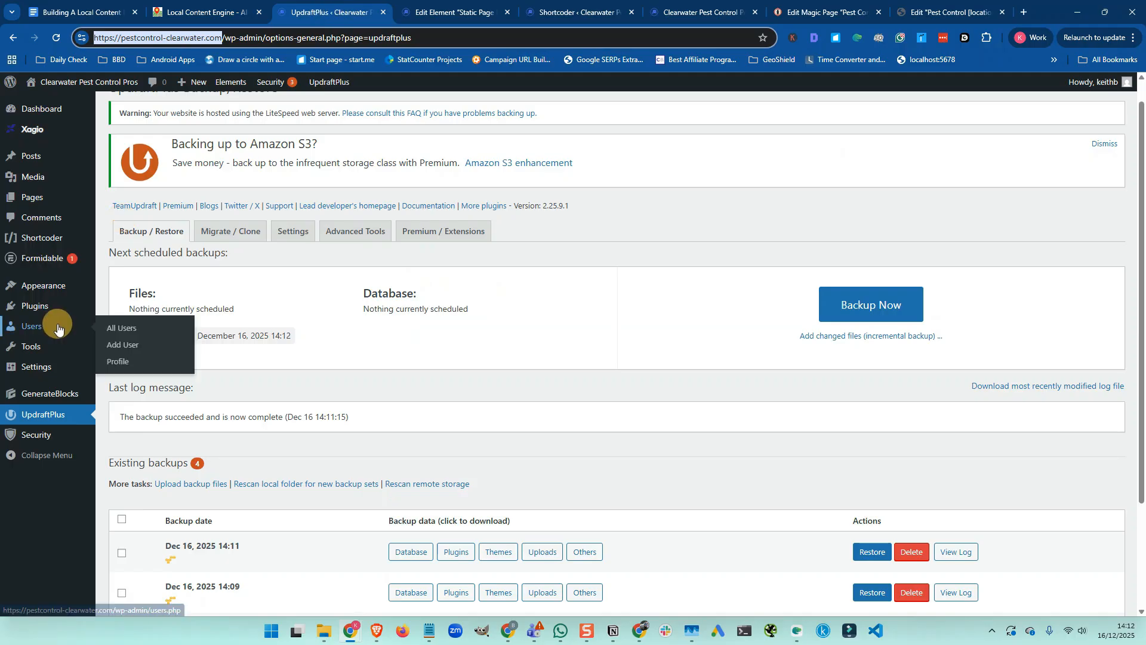
mouse_move(41, 308)
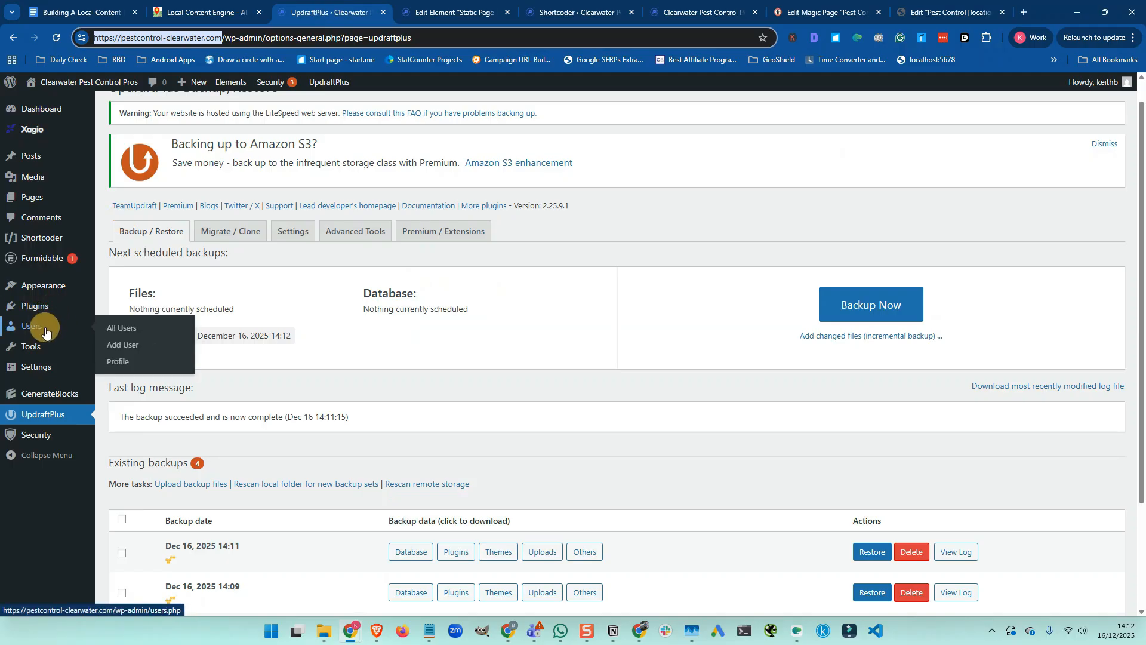
click(116, 333)
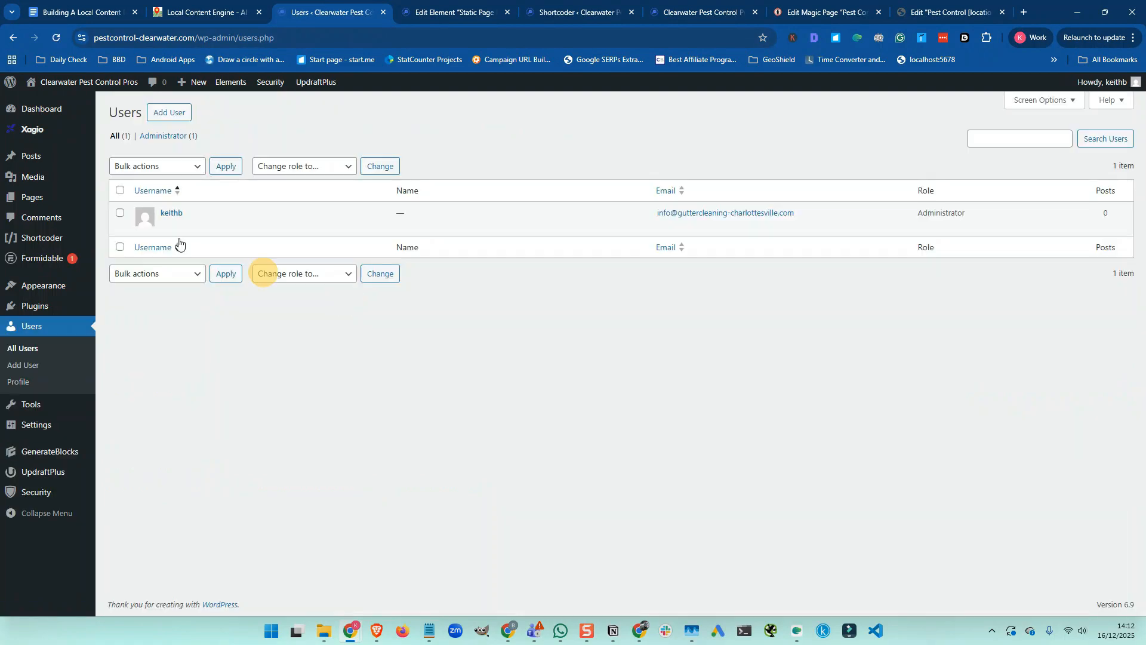
click(170, 228)
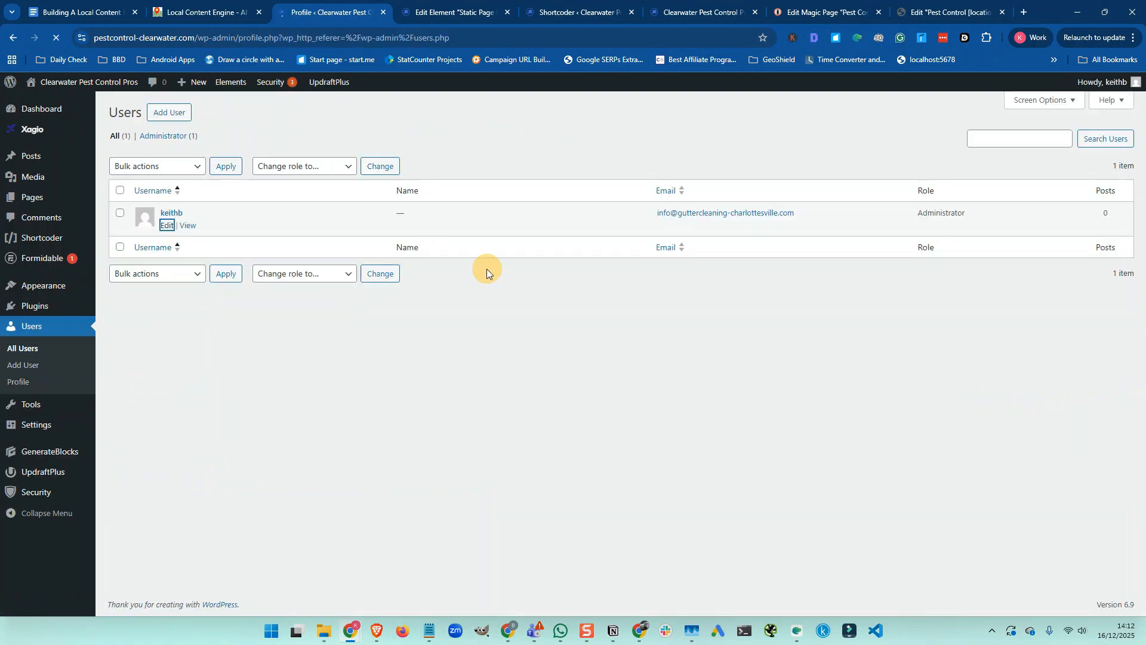
Add an application password named 'Local Content Engine', copy it, and update the profile
scroll(486, 269, down, 15)
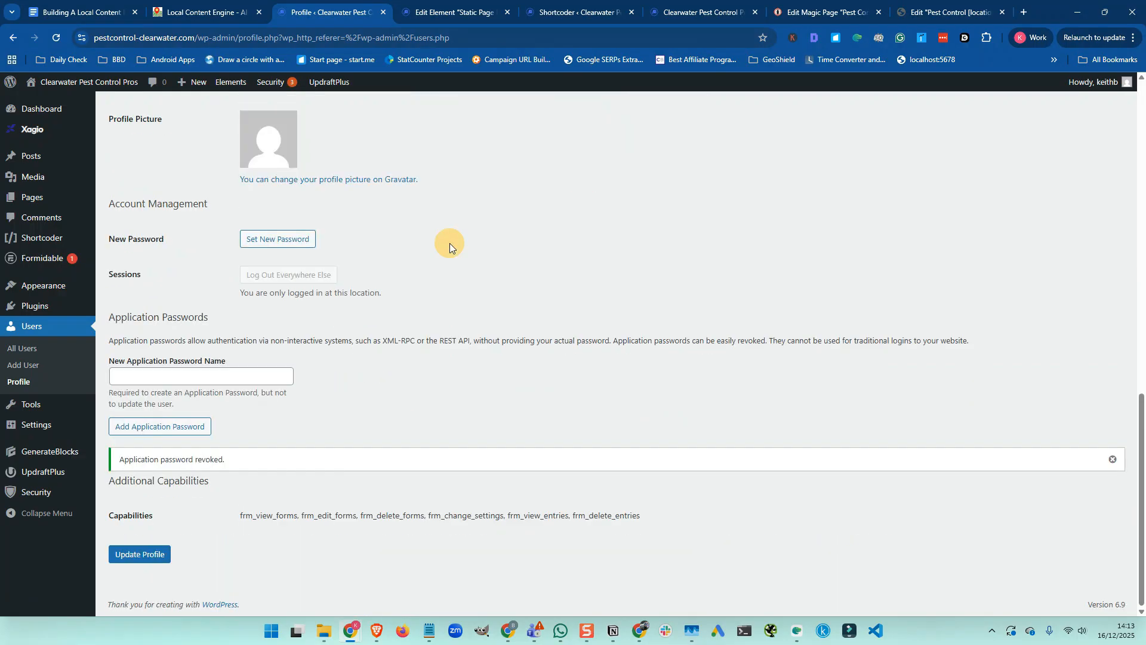
click(134, 376)
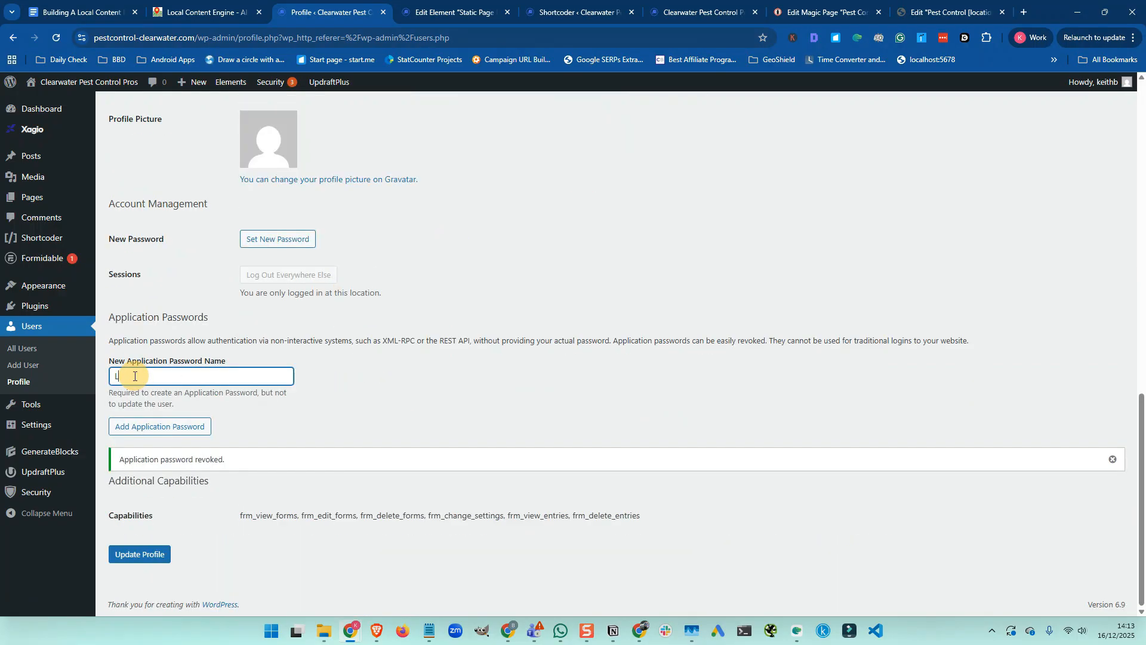
text(Local Content Engine)
click(149, 426)
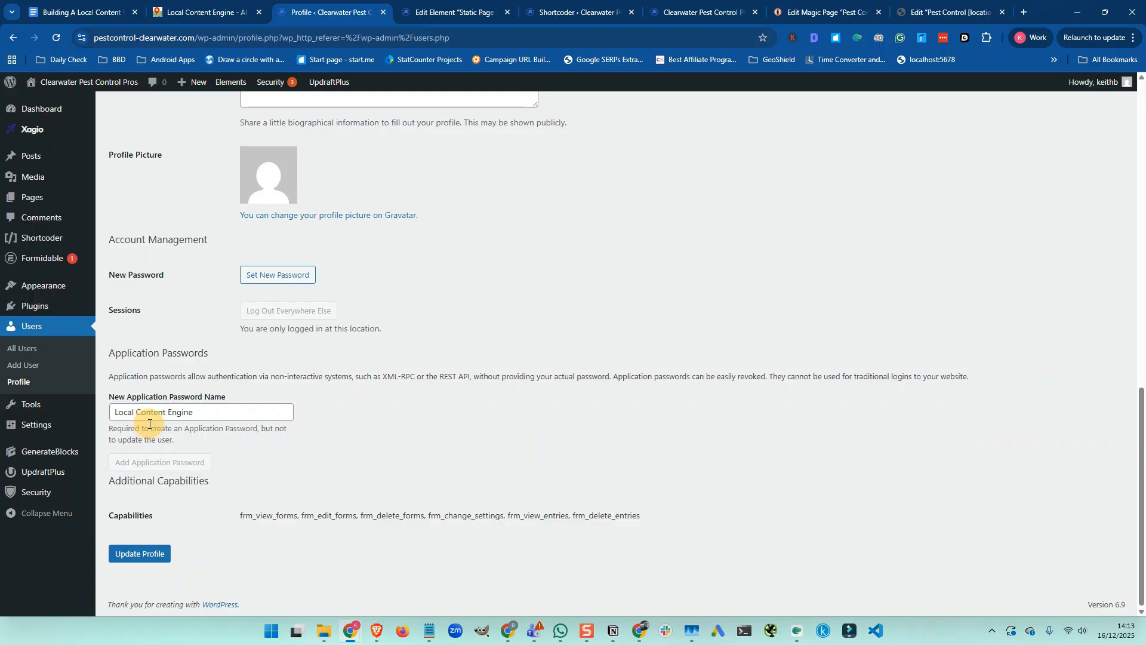
click(472, 461)
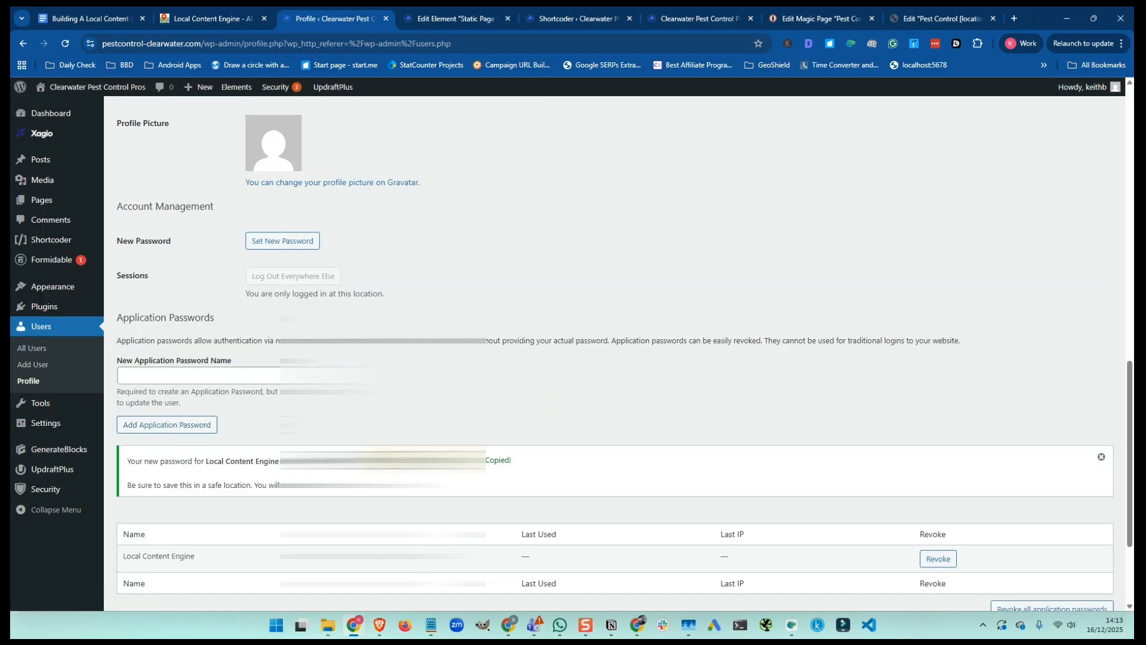
scroll(259, 476, down, 2)
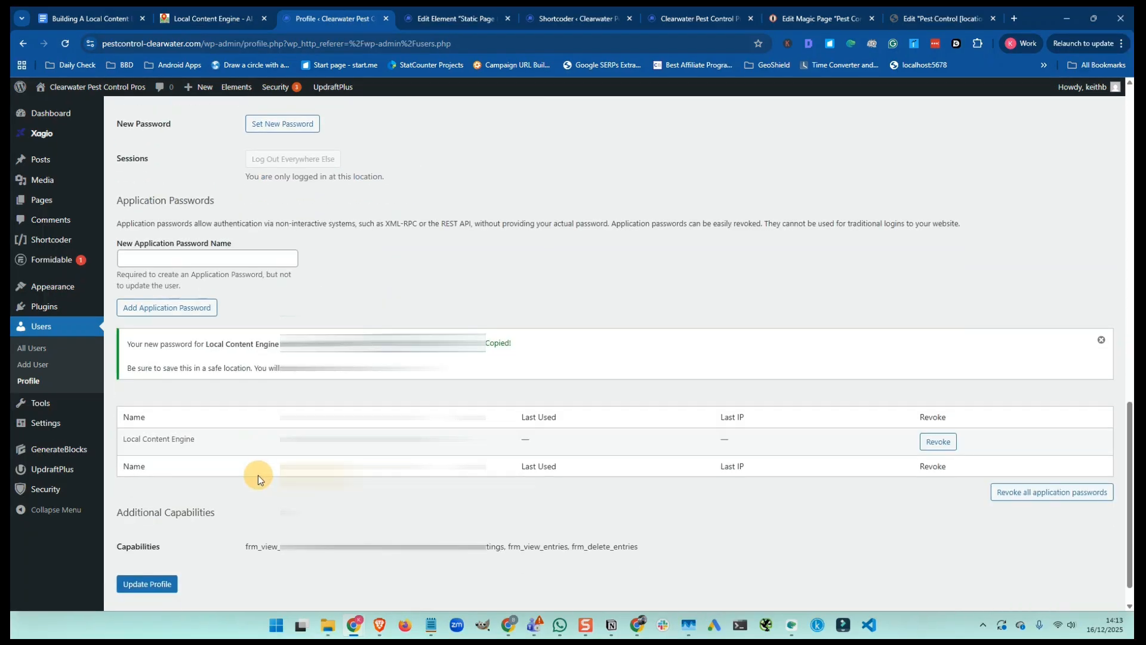
click(147, 584)
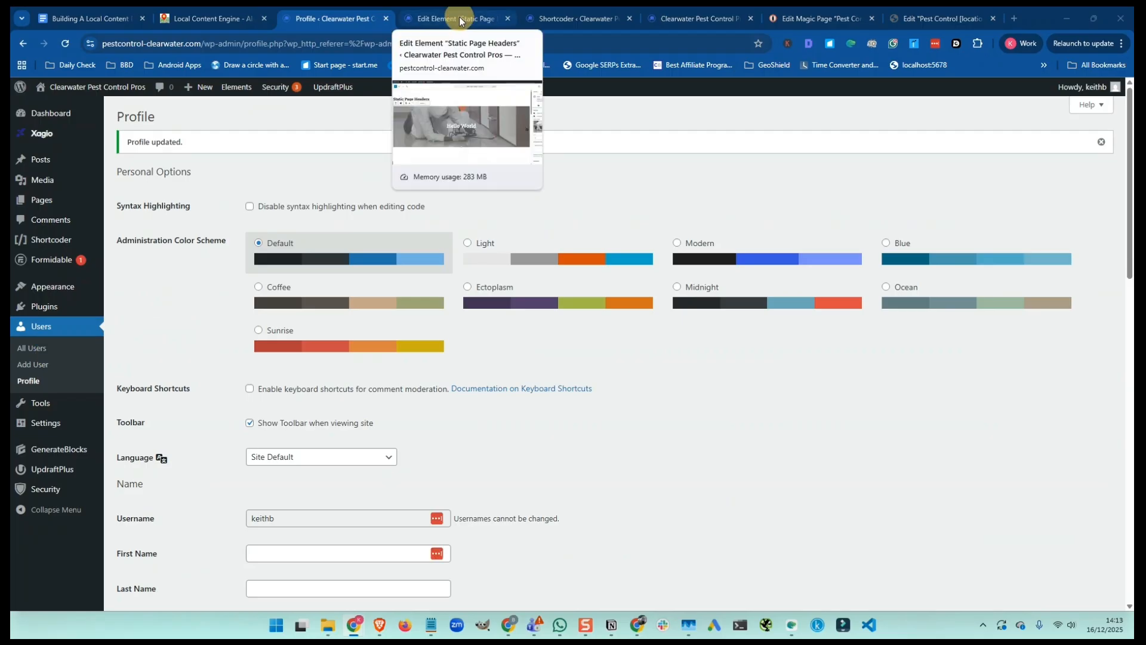
Paste the new application password into the project, retest, and connect to the WordPress site
click(218, 18)
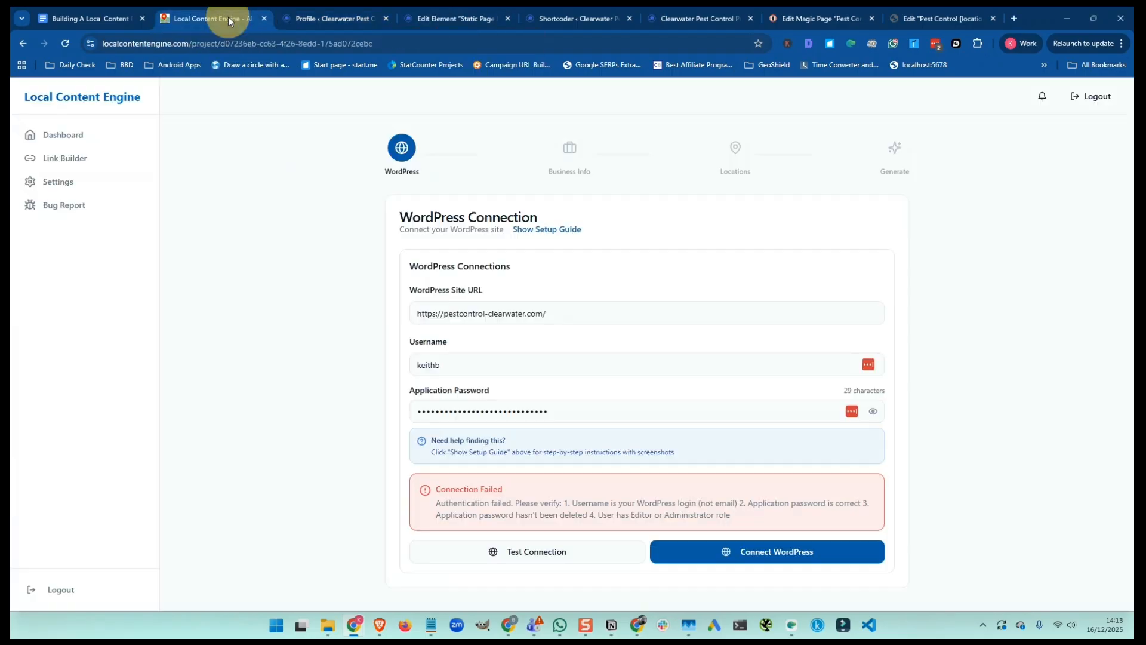
double_click(502, 412)
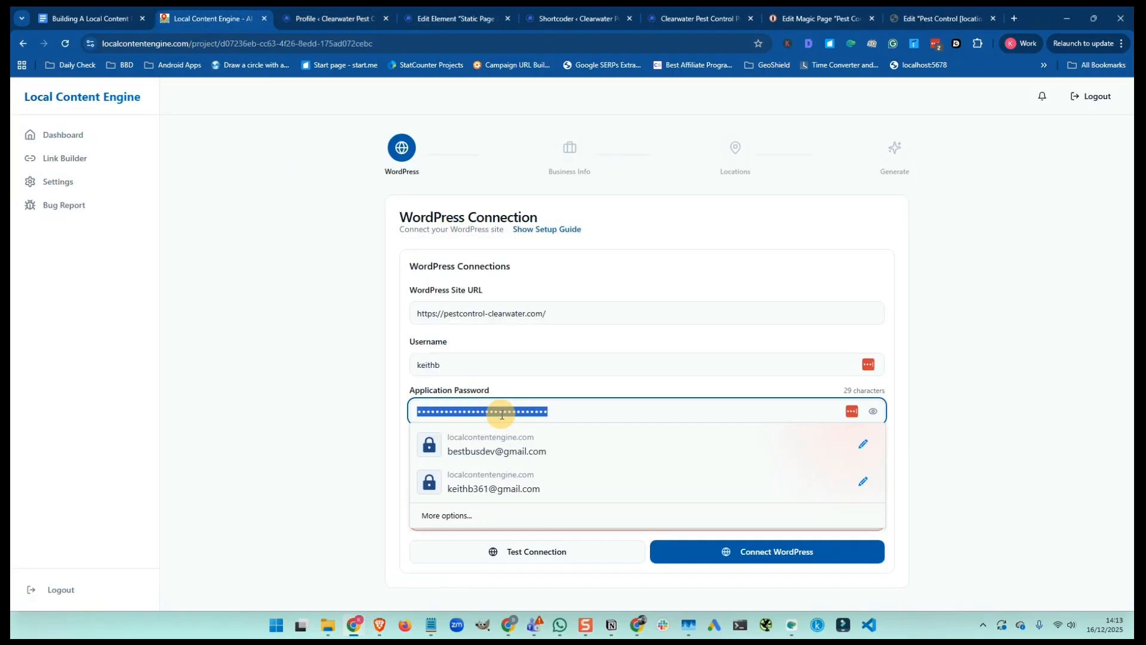
key(ctrl+v)
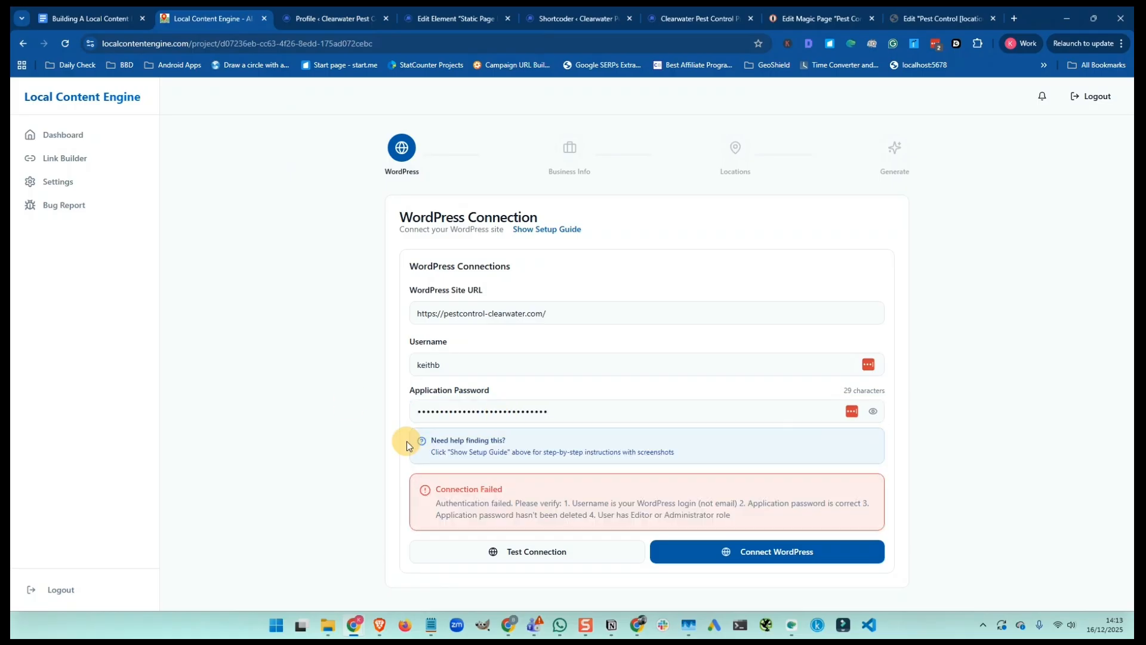
click(505, 553)
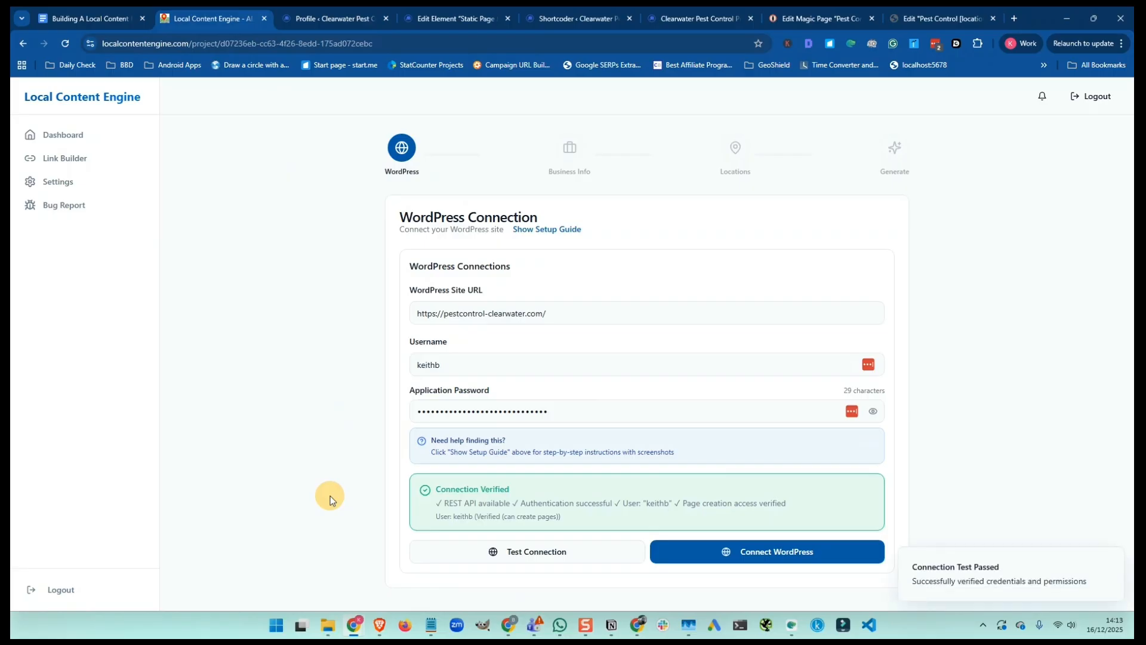
click(775, 550)
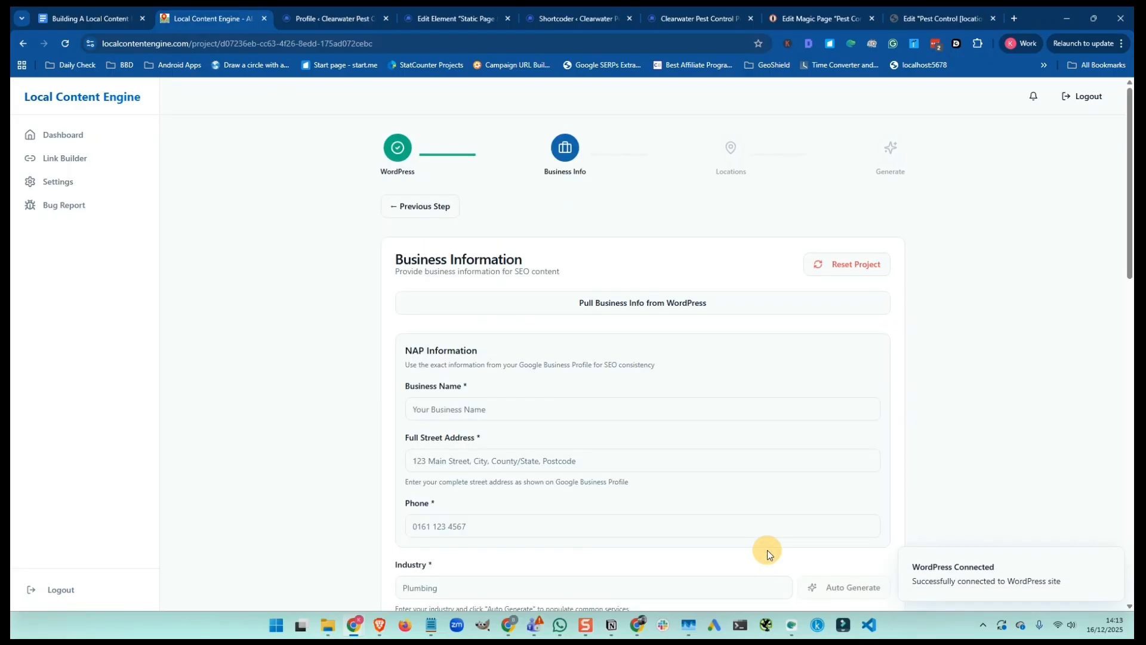
Enter Business Name 'Clearwater Pest Control Pros', then return to the WordPress admin
scroll(532, 346, down, 2)
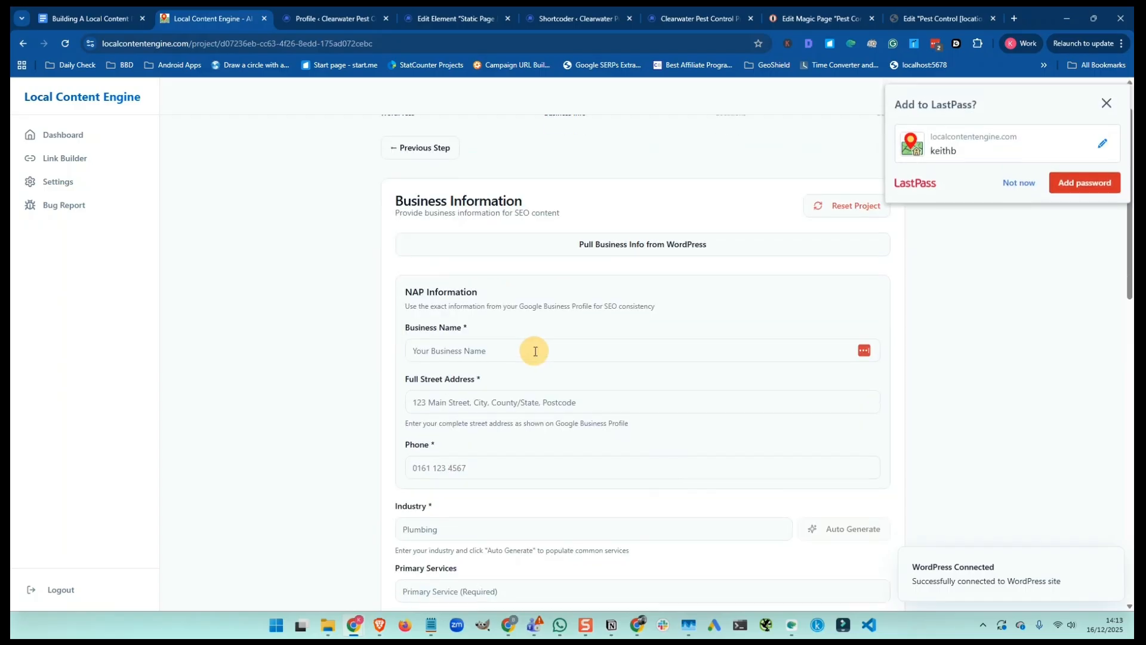
click(434, 291)
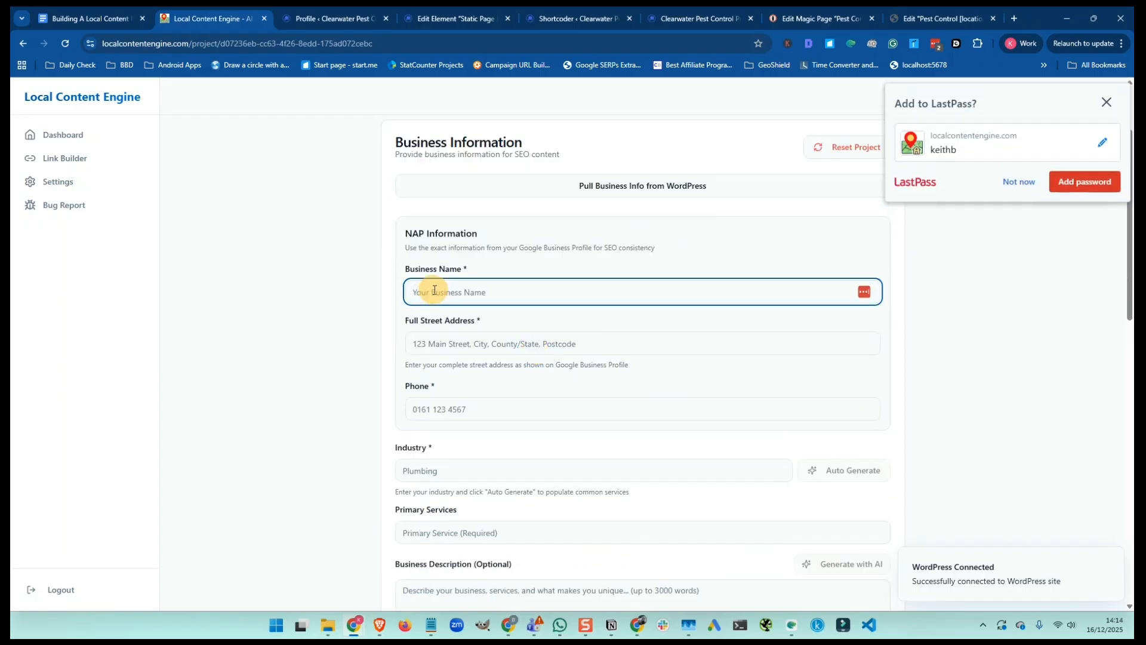
text(Clearwater Pest )
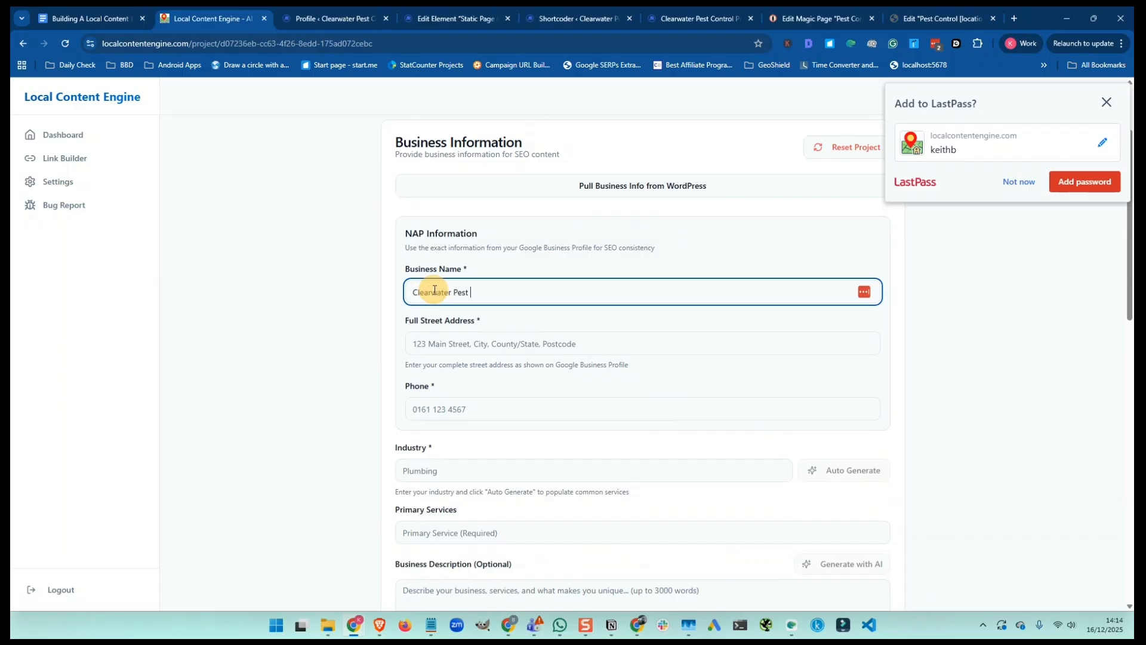
text(Control Pros)
click(419, 344)
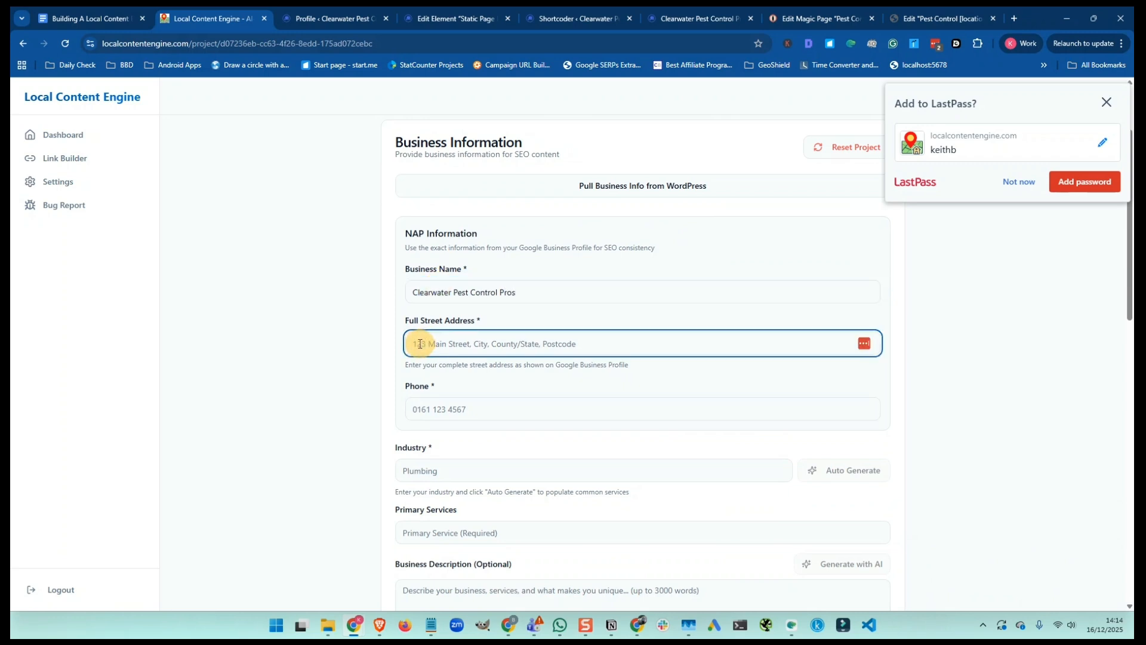
click(349, 21)
Copy the four lines of the Shortcoder Company Address shortcode into Full Street Address
mouse_move(61, 247)
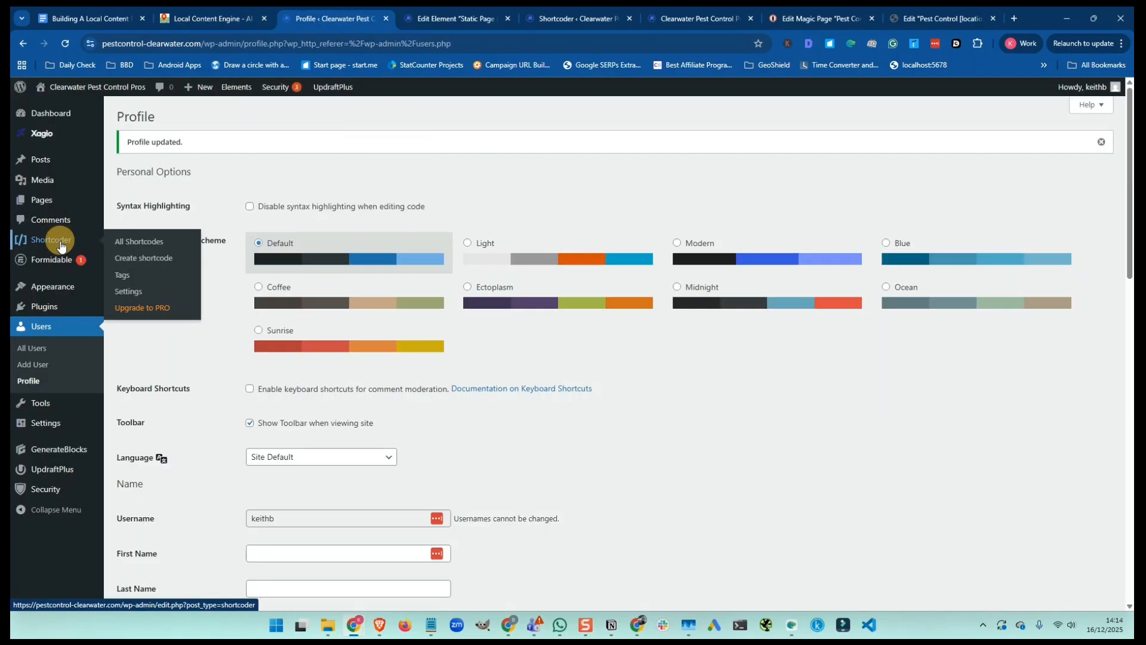
click(129, 246)
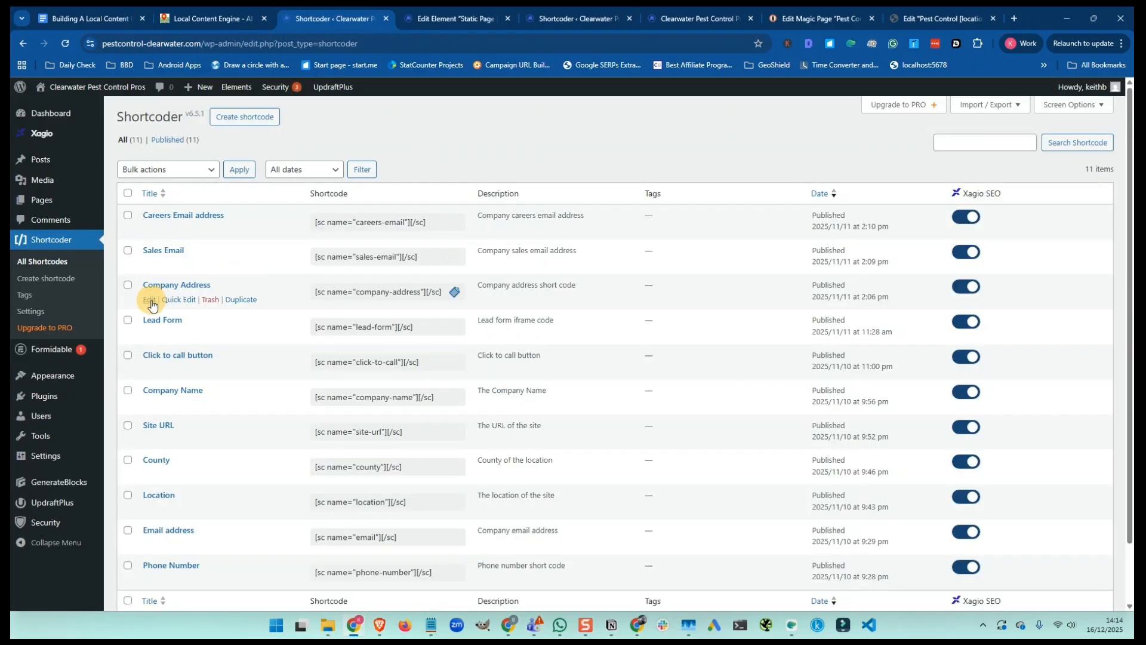
click(149, 300)
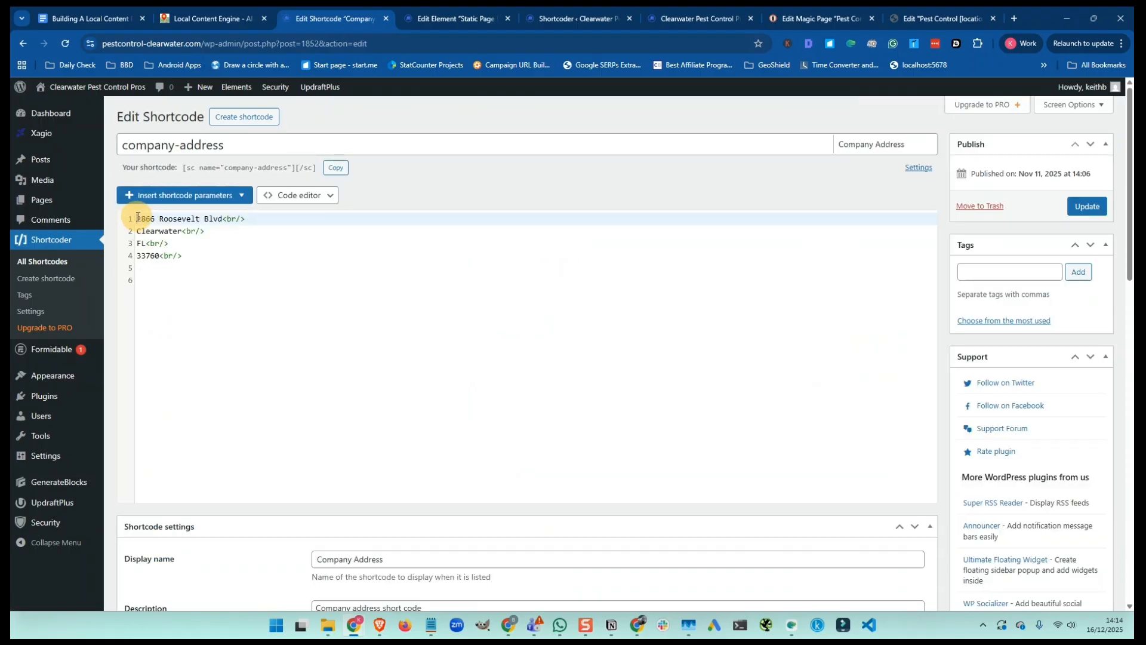
drag(136, 219, 177, 269)
key(ctrl+c)
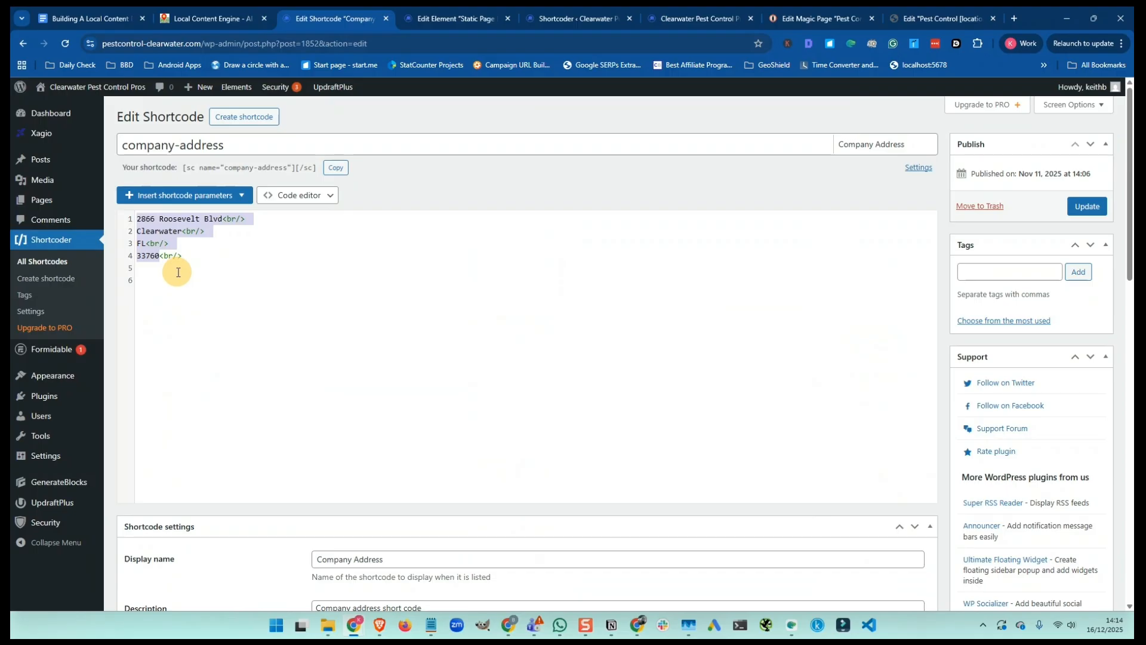
key(ctrl+shift+Tab)
click(420, 341)
key(ctrl+v)
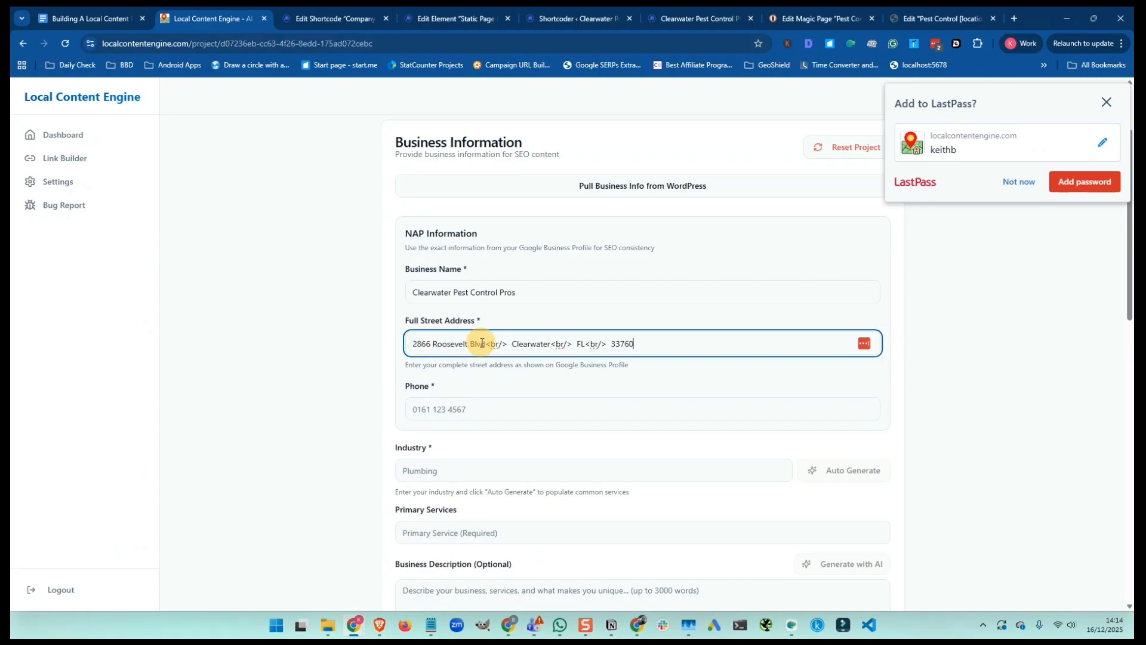
Delete the <br/> tags after Blvd and Clearwater in the street address
drag(486, 344, 506, 345)
key(BackSpace)
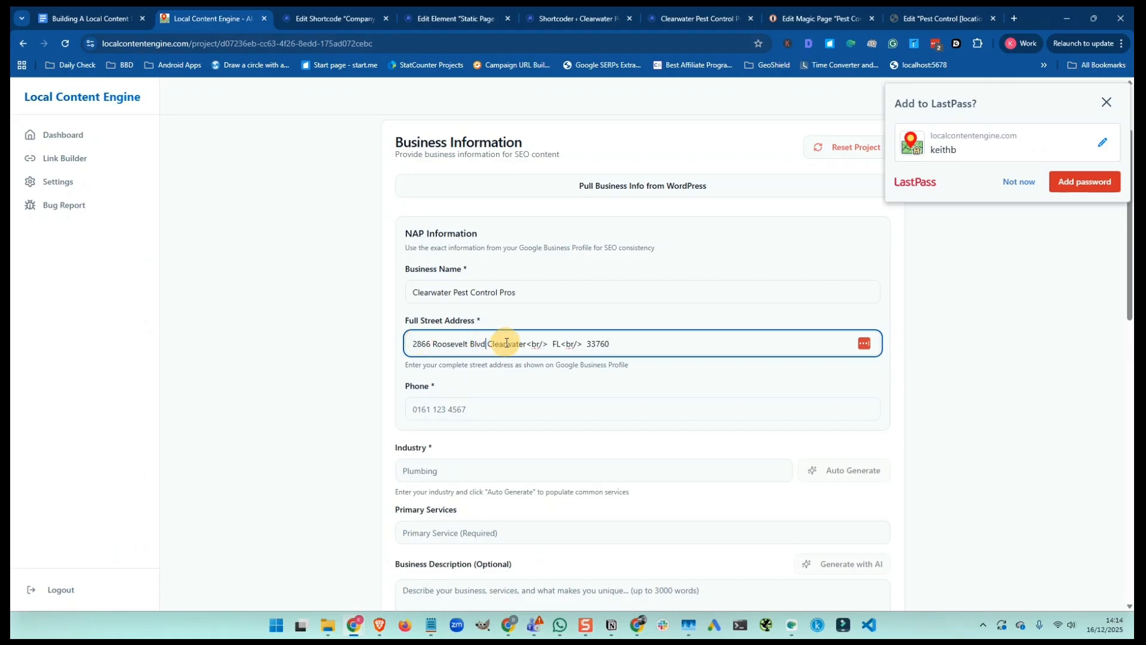
drag(527, 344, 559, 344)
key(BackSpace)
key(BackSpace)
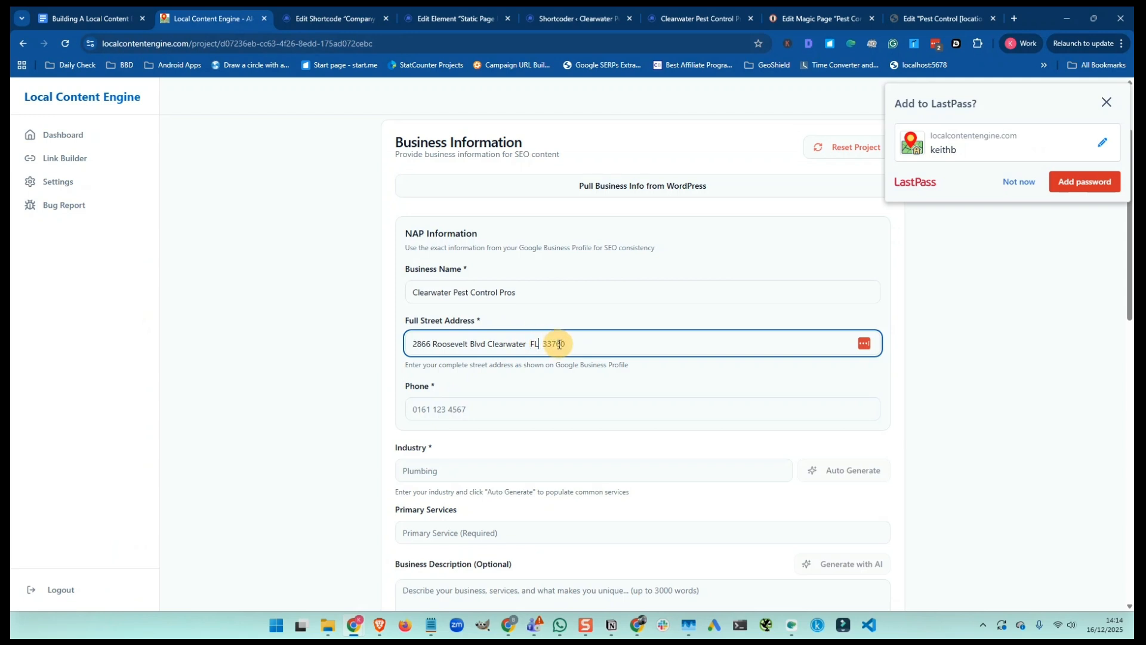
Paste the business phone number from the Magic Page tab and set Industry to 'Pest Control'
click(442, 404)
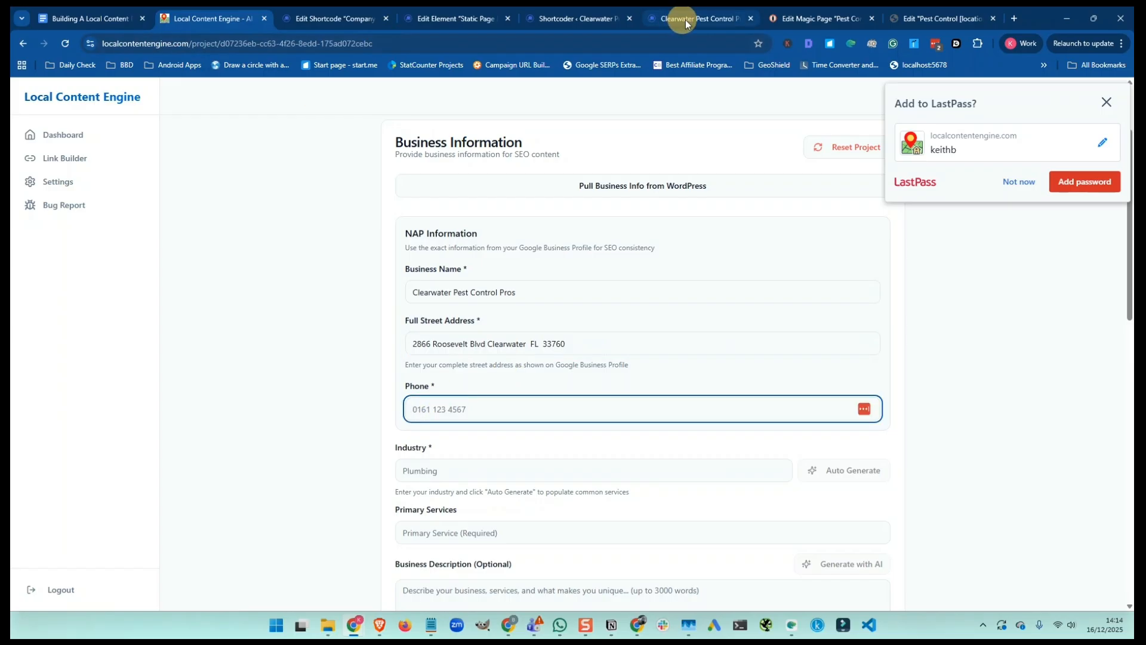
click(794, 19)
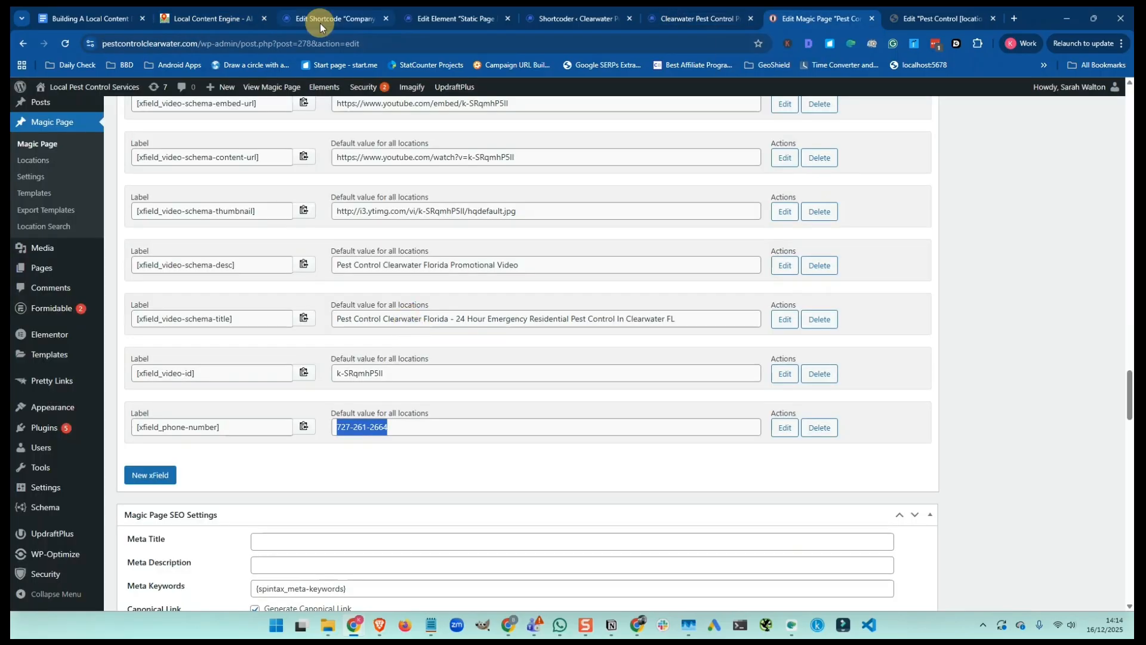
click(263, 20)
key(ctrl+v)
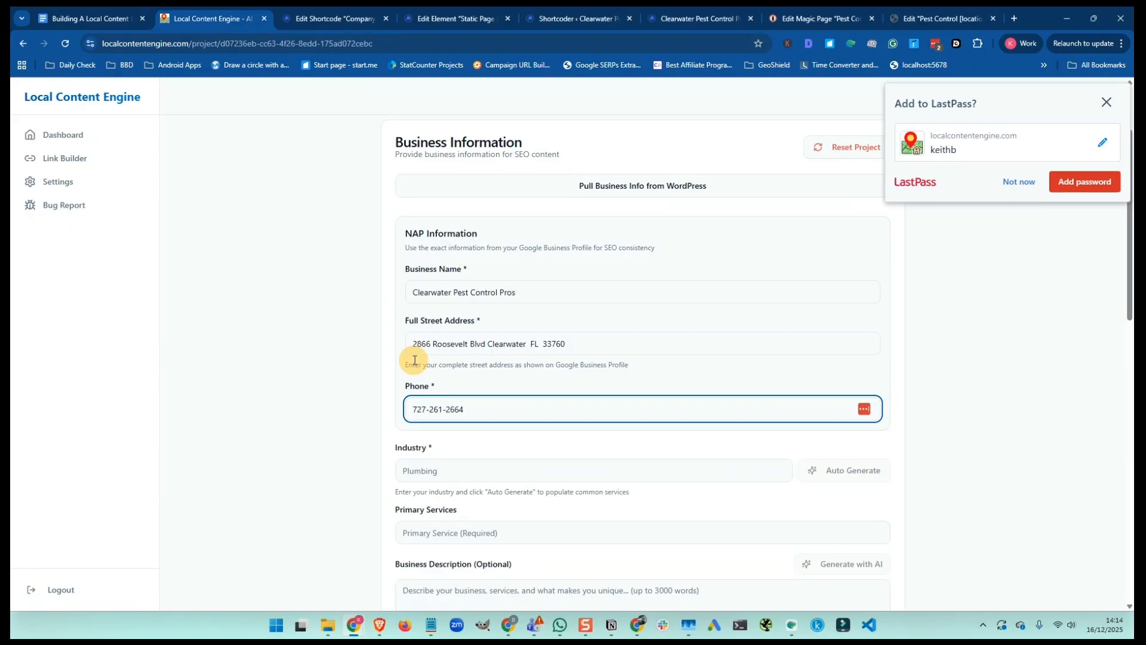
click(415, 469)
text(Pest Control)
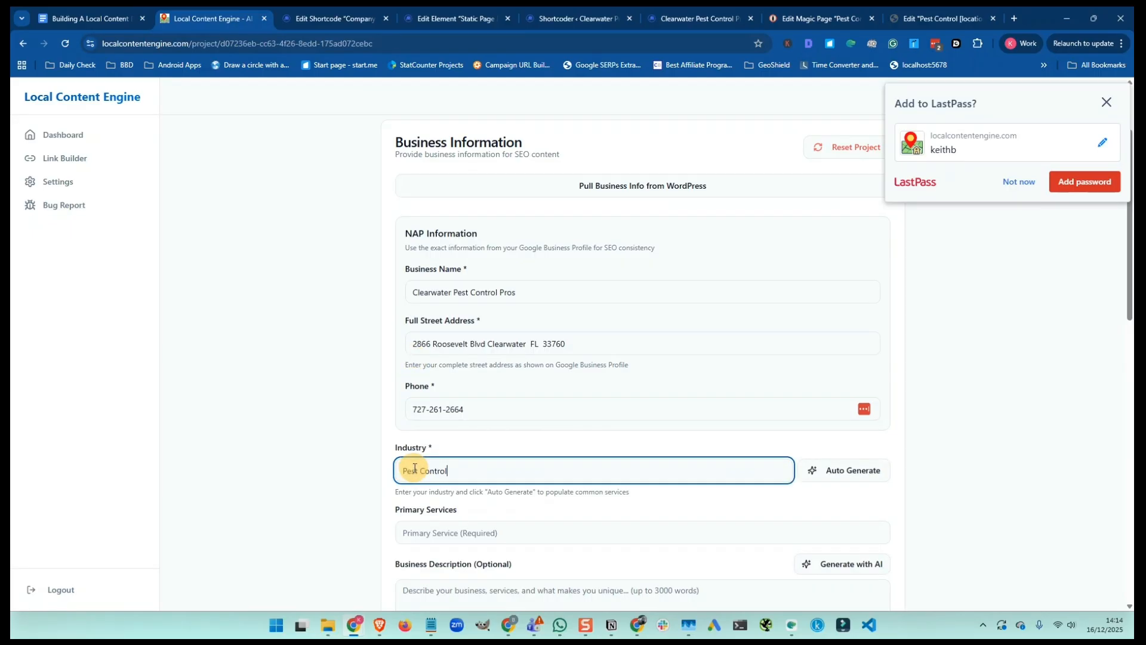
Auto-generate the services list and shorten the first service from 'General Pest Control' to 'Pest Control'
click(844, 473)
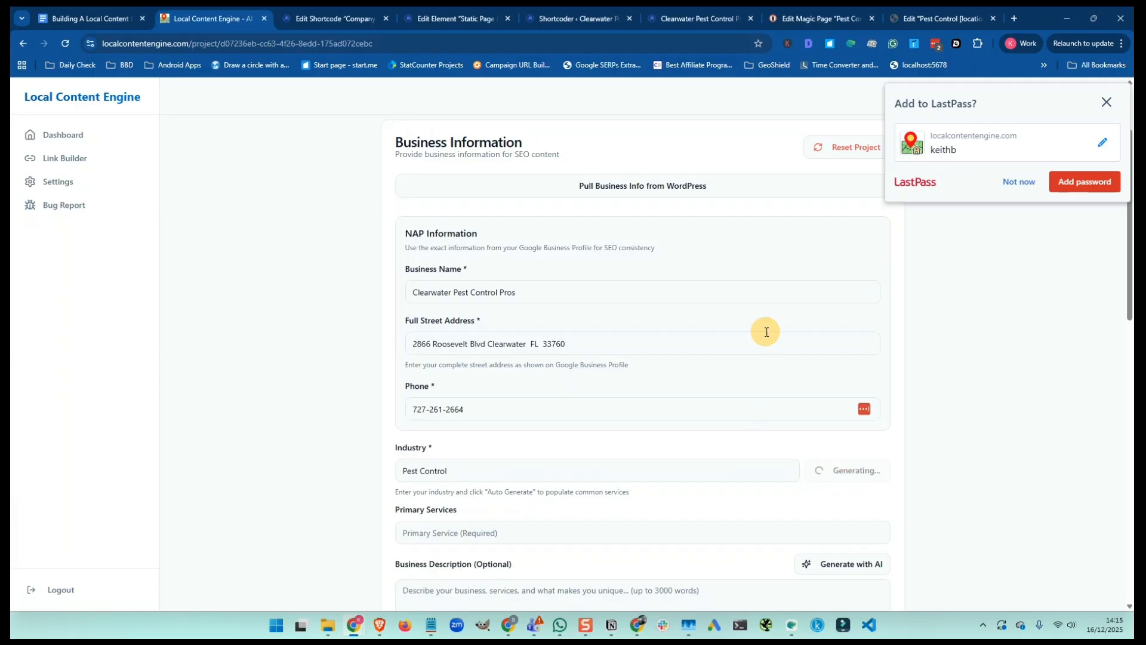
scroll(735, 330, down, 1)
scroll(705, 331, down, 1)
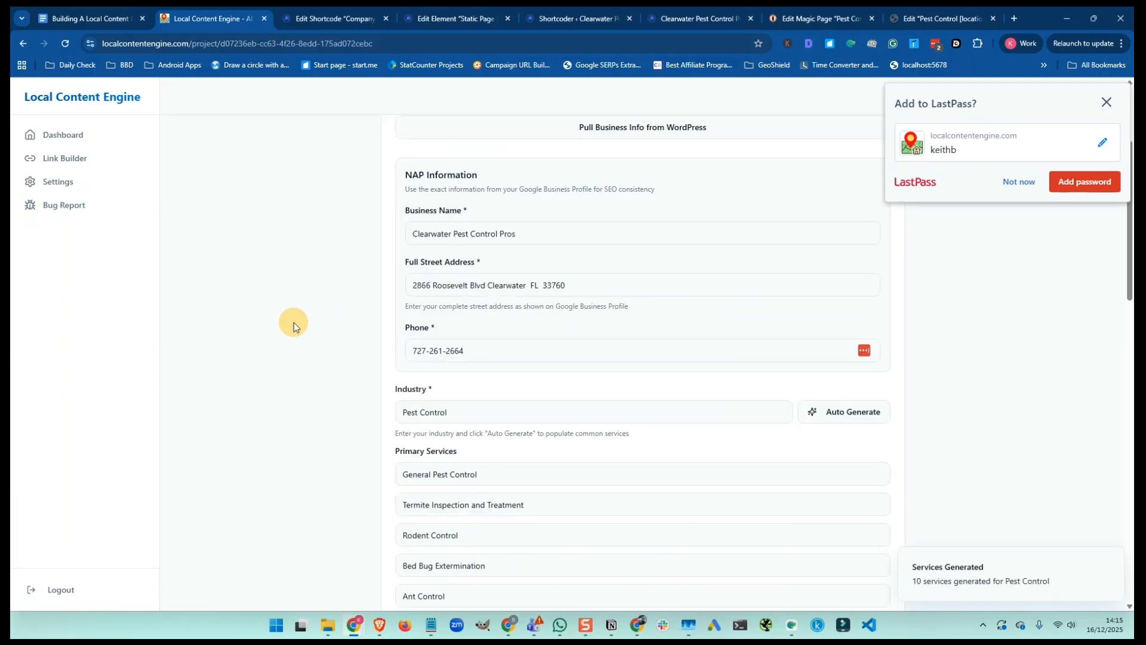
scroll(292, 322, down, 2)
scroll(292, 322, down, 1)
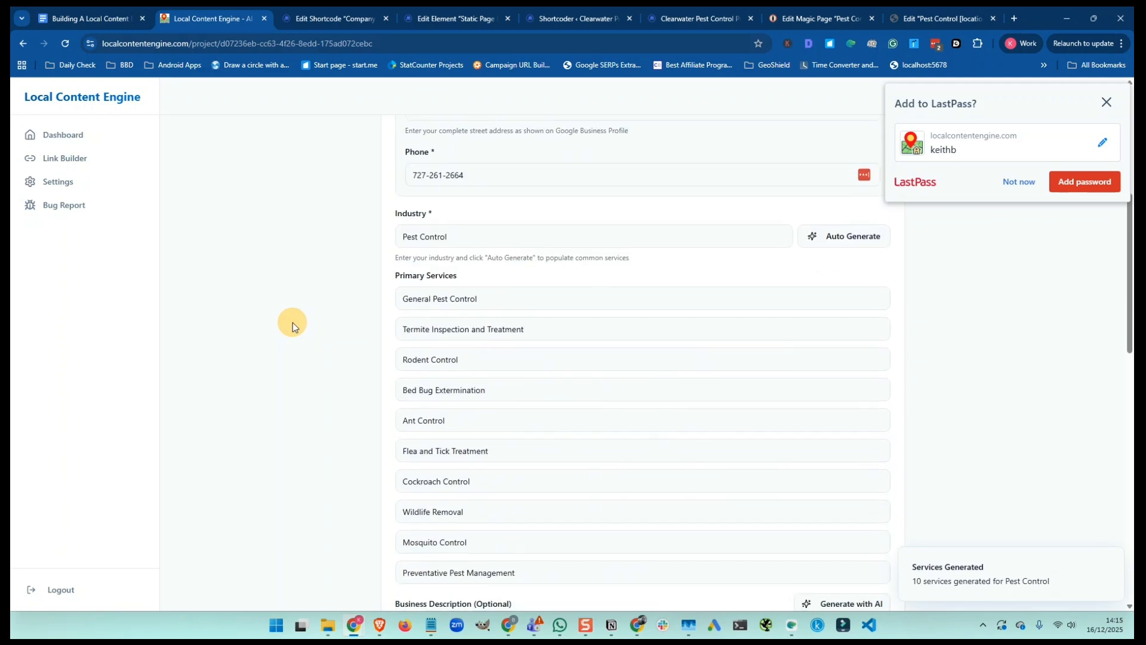
click(433, 300)
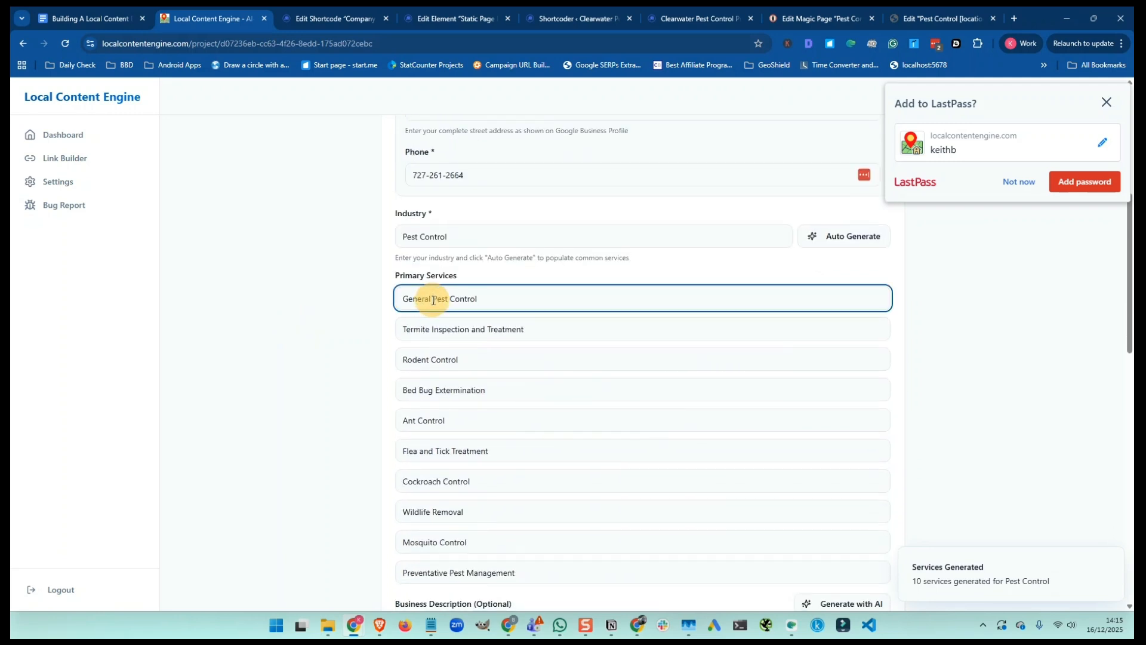
drag(432, 300, 380, 296)
key(BackSpace)
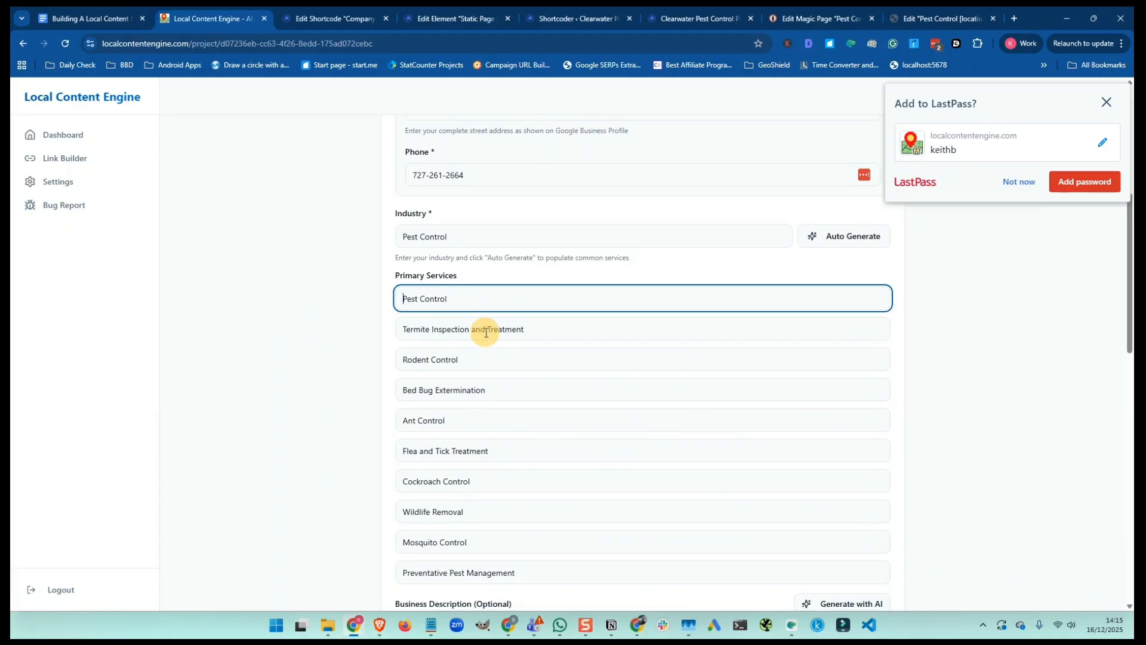
Remove Rodent Control, Wildlife Removal, Mosquito Control and Preventative Pest Management; move Cockroach Control to slot three
triple_click(483, 360)
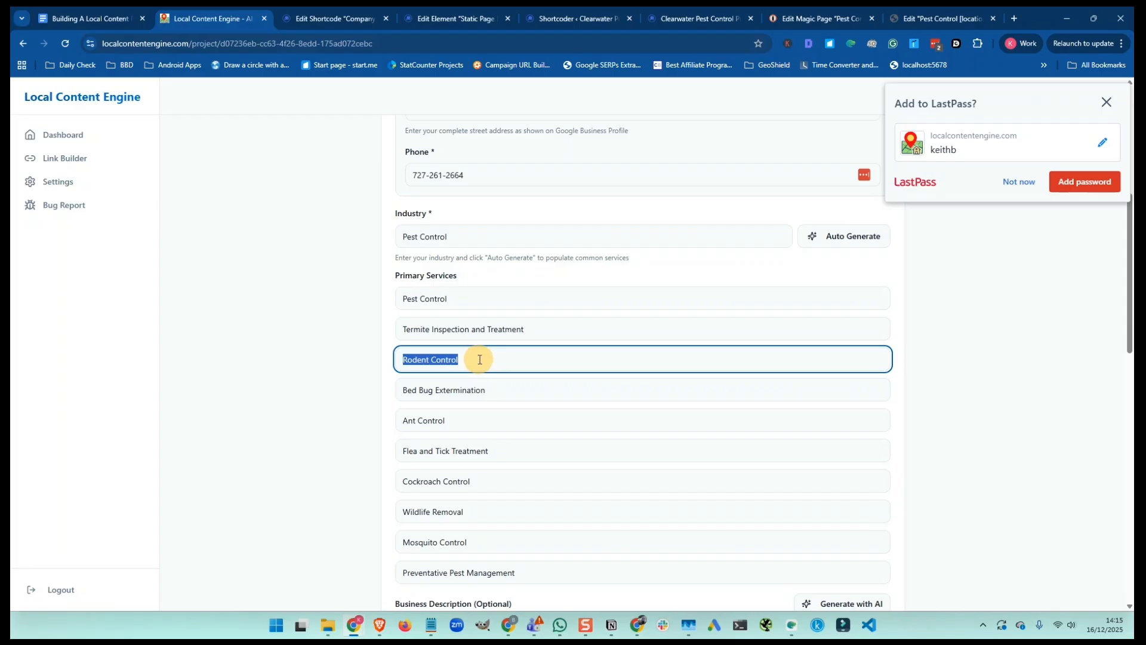
key(BackSpace)
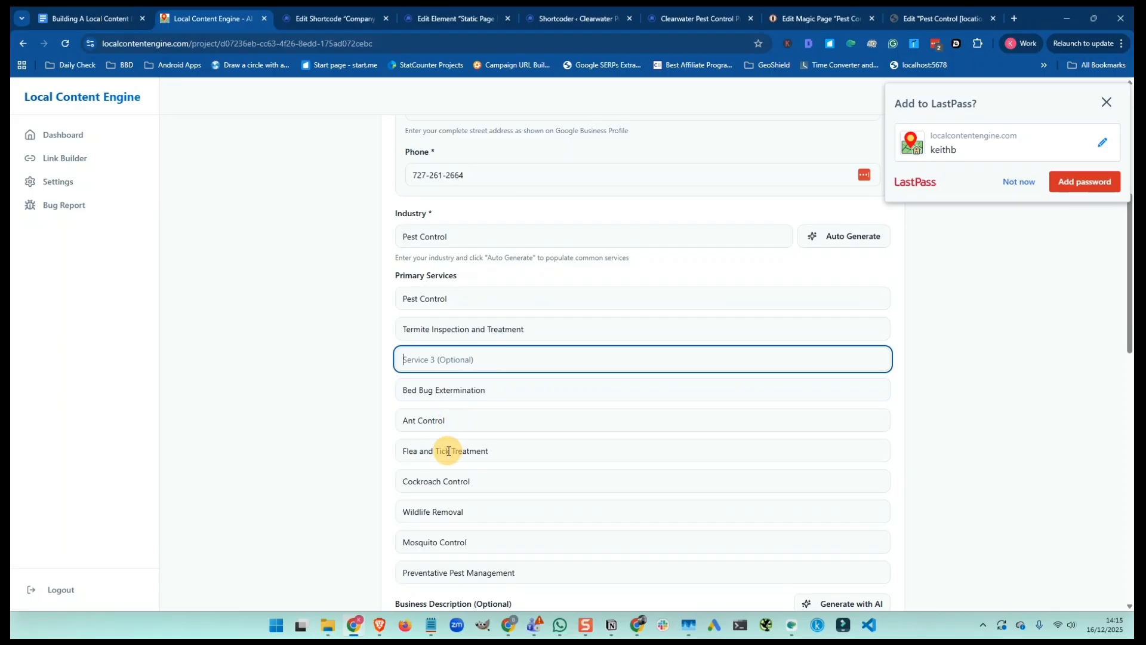
triple_click(447, 512)
key(BackSpace)
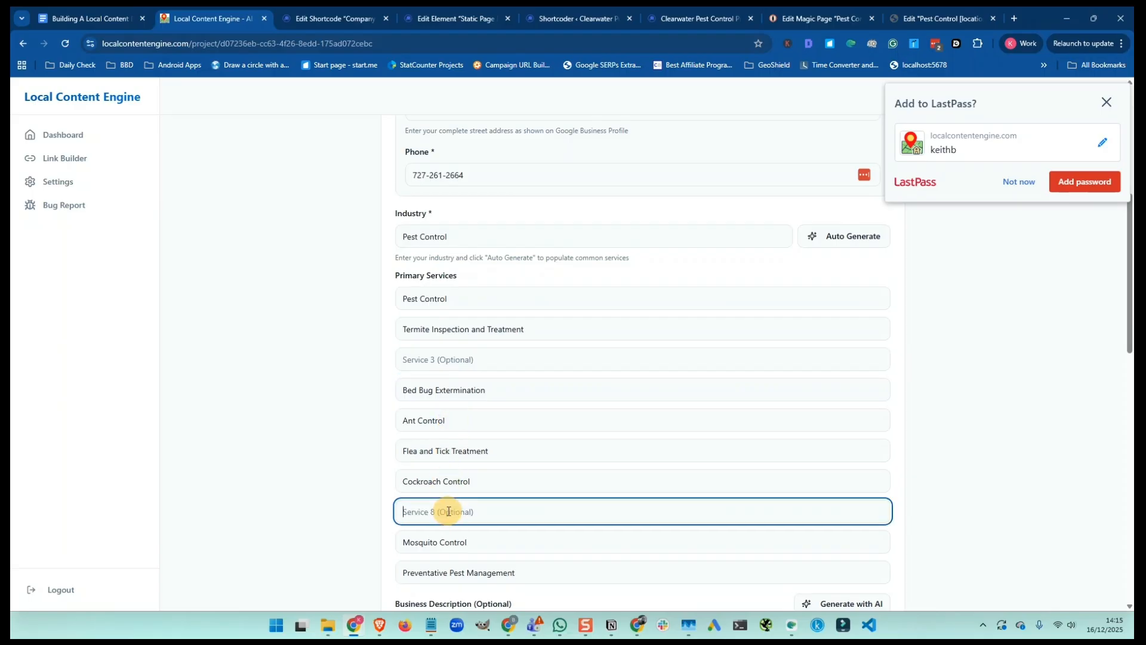
triple_click(449, 542)
key(BackSpace)
triple_click(441, 571)
key(BackSpace)
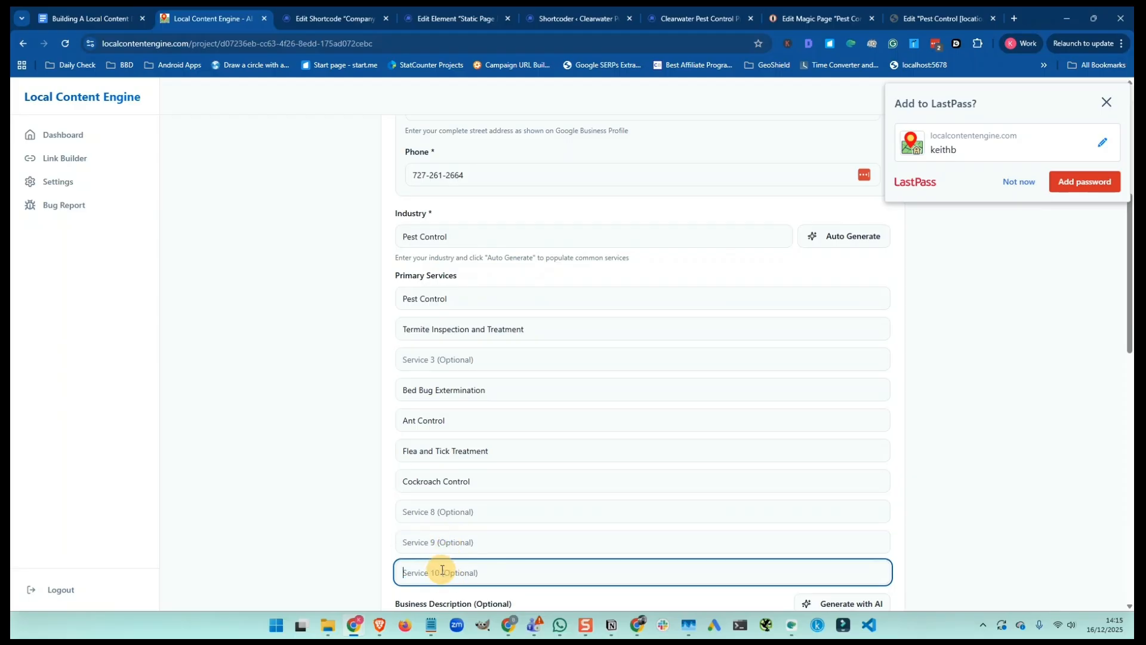
triple_click(432, 481)
key(ctrl+c)
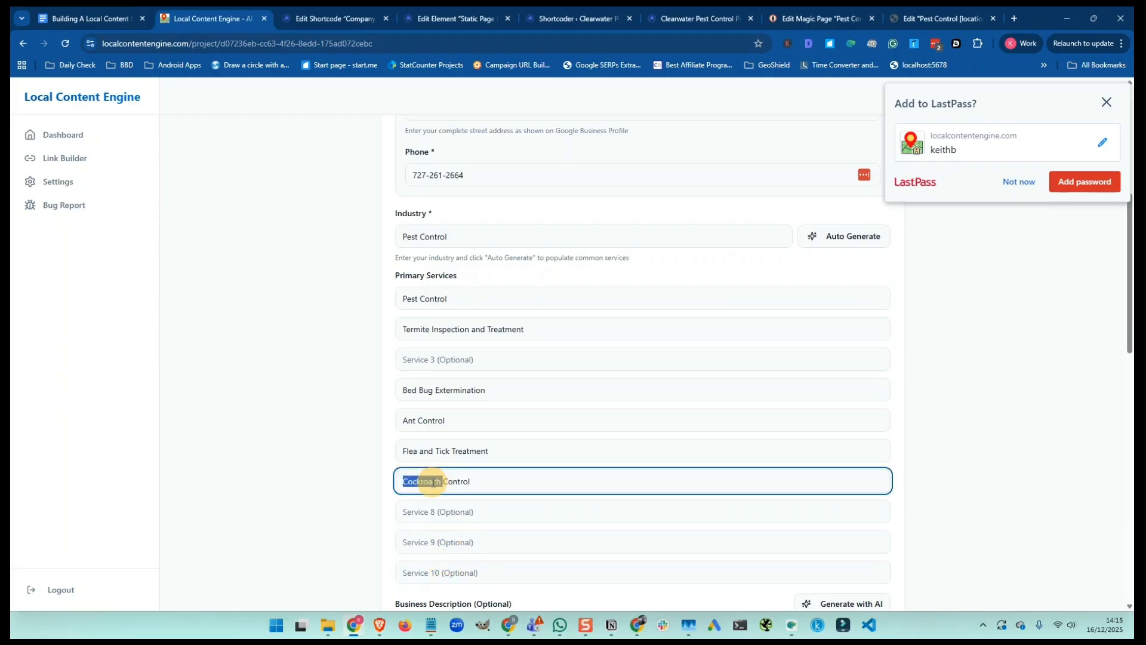
key(BackSpace)
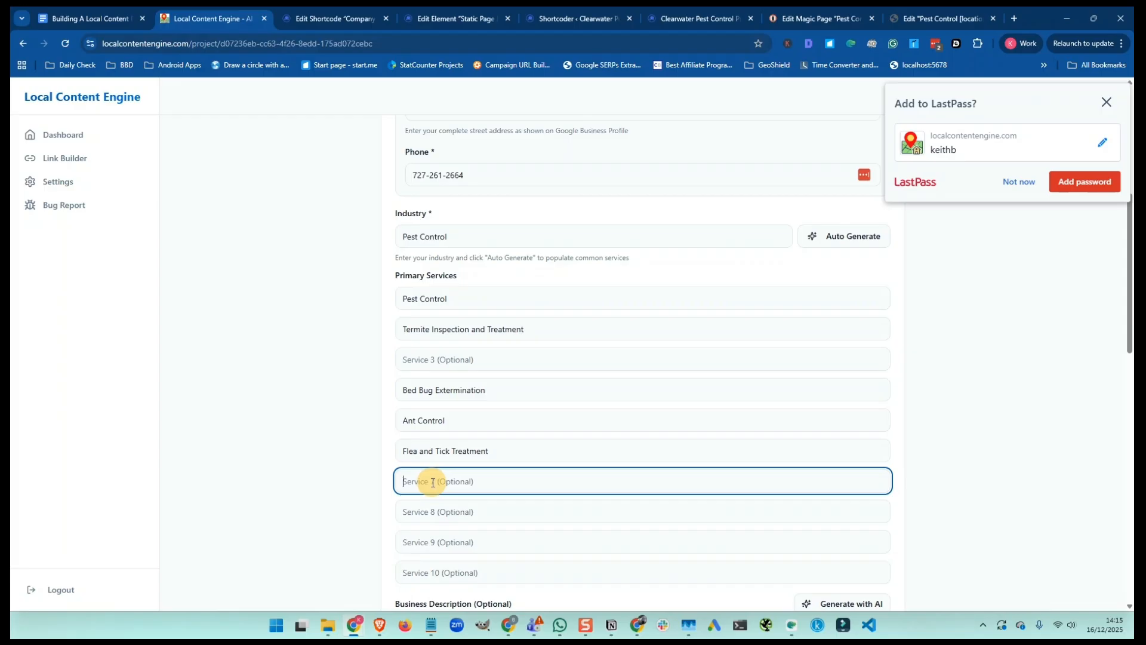
click(416, 360)
key(ctrl+v)
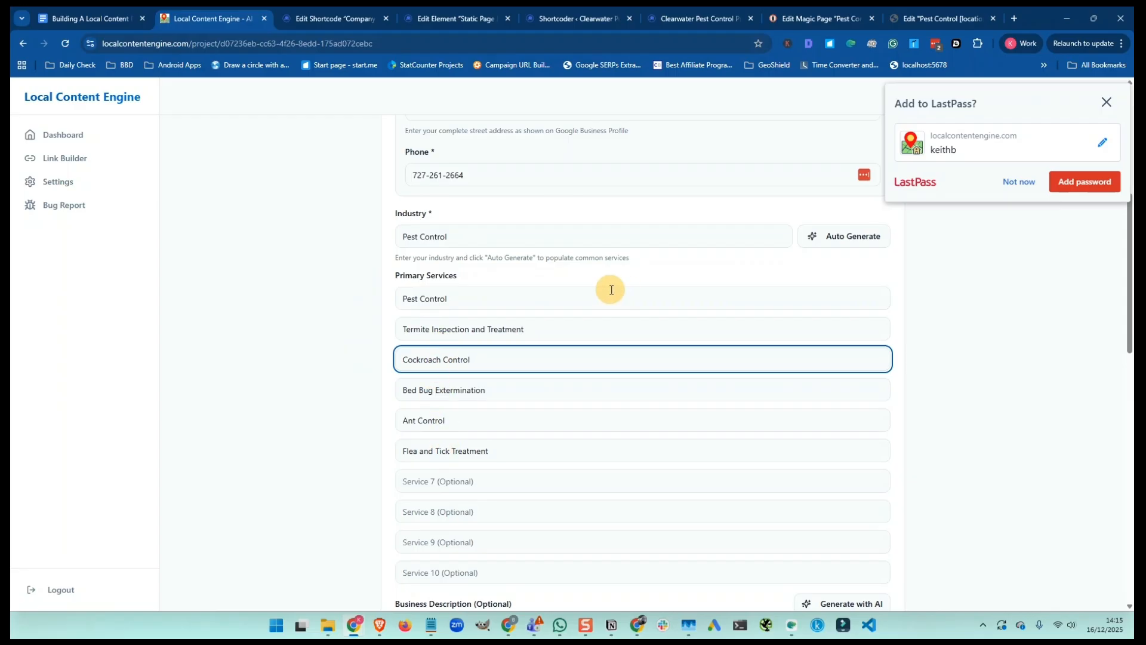
Generate an AI Business Description and change 'peace—contact' to 'peace, contact'
scroll(610, 290, down, 5)
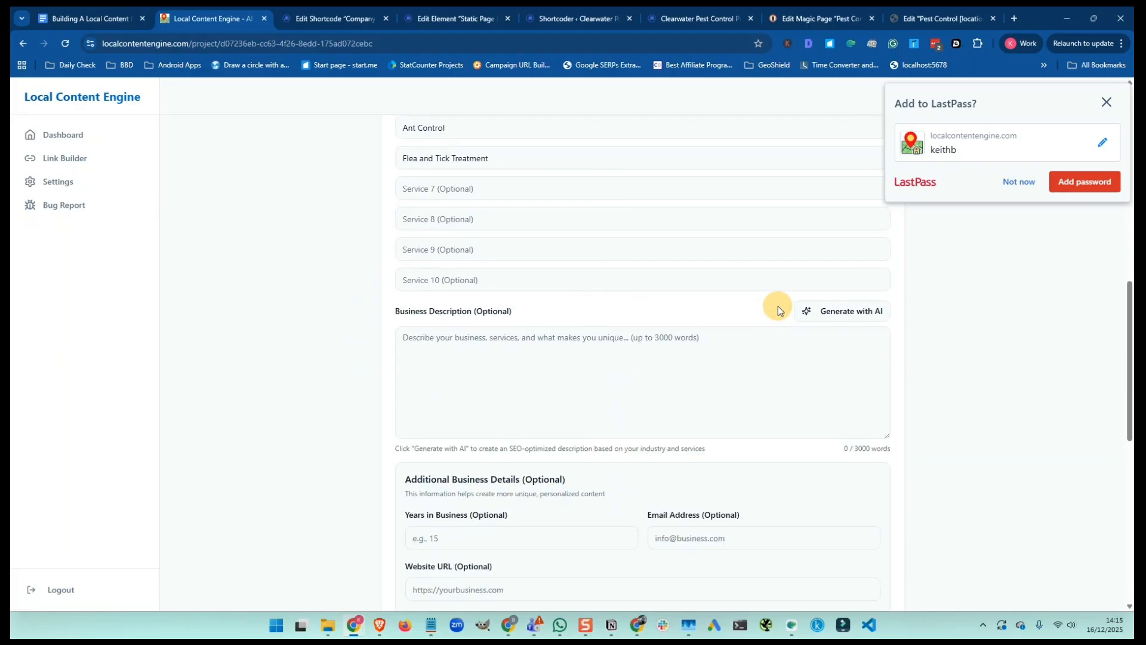
click(846, 313)
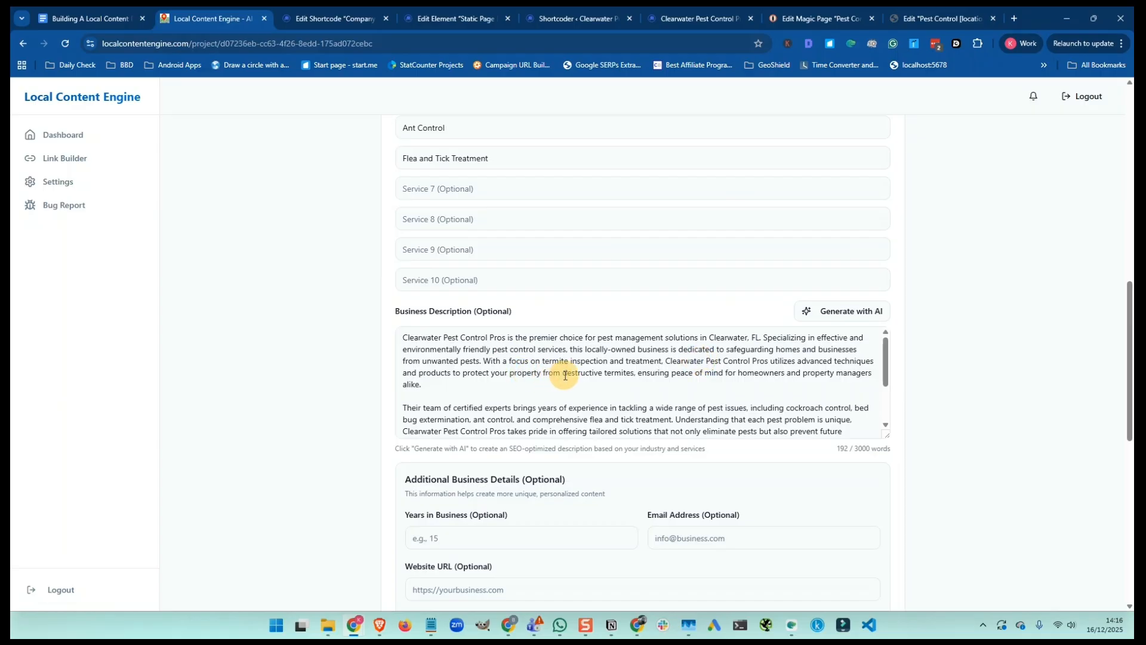
scroll(543, 388, down, 1)
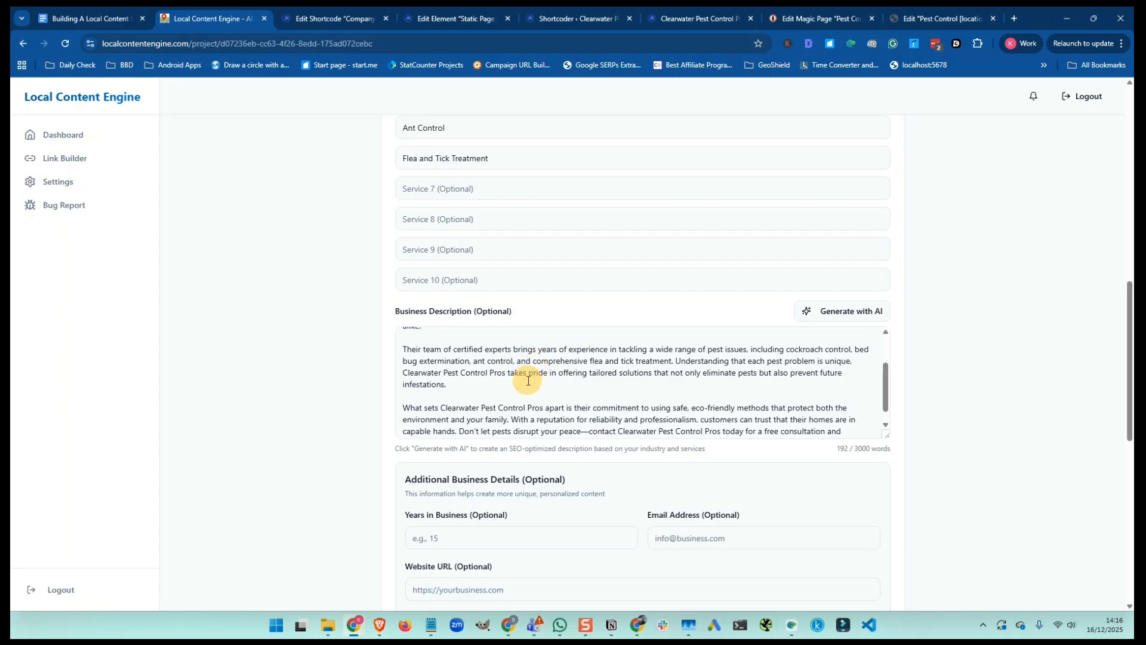
scroll(528, 380, down, 1)
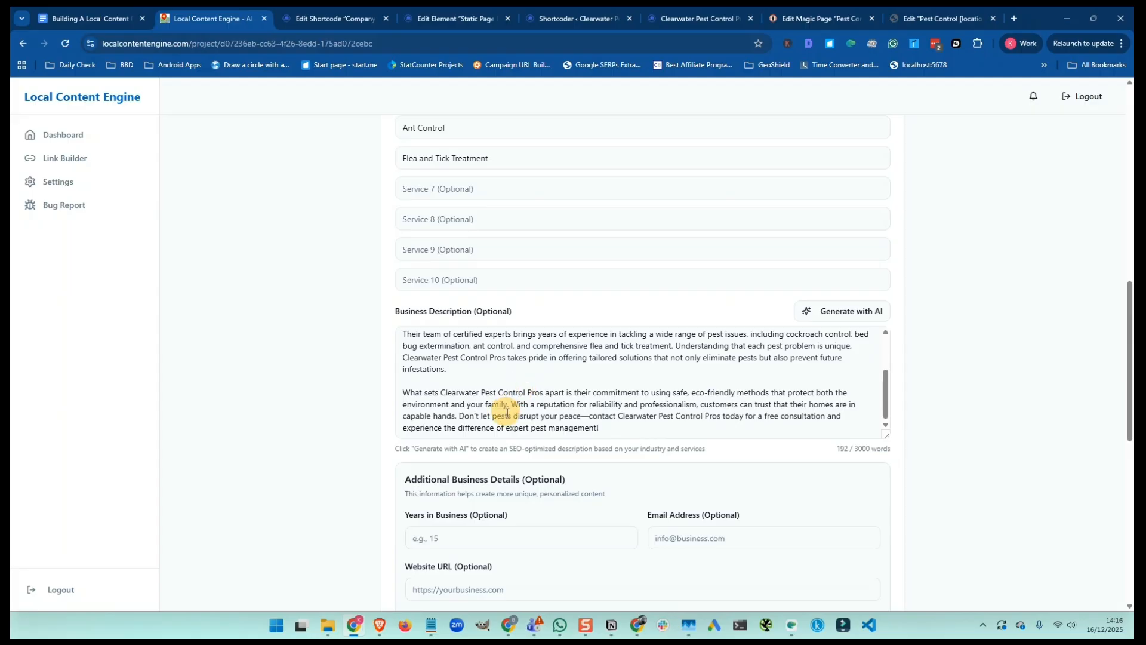
click(598, 427)
key(Delete)
text(,)
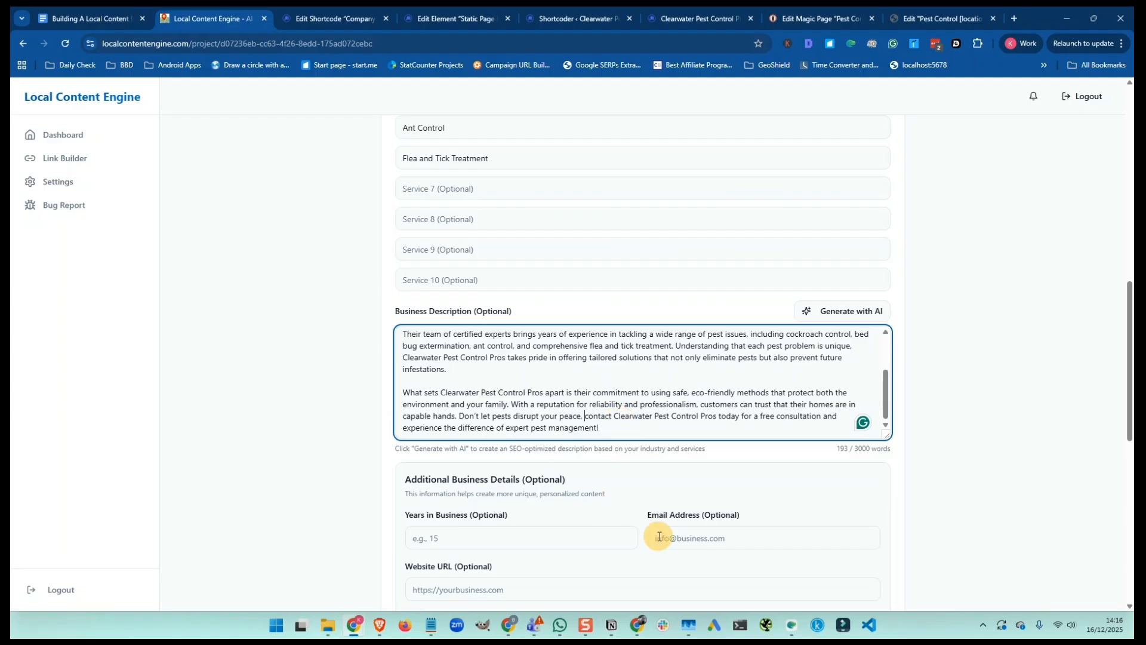
Fill in the company e-mail address using the domain copied from the WordPress tab's address bar
click(659, 535)
text(info)
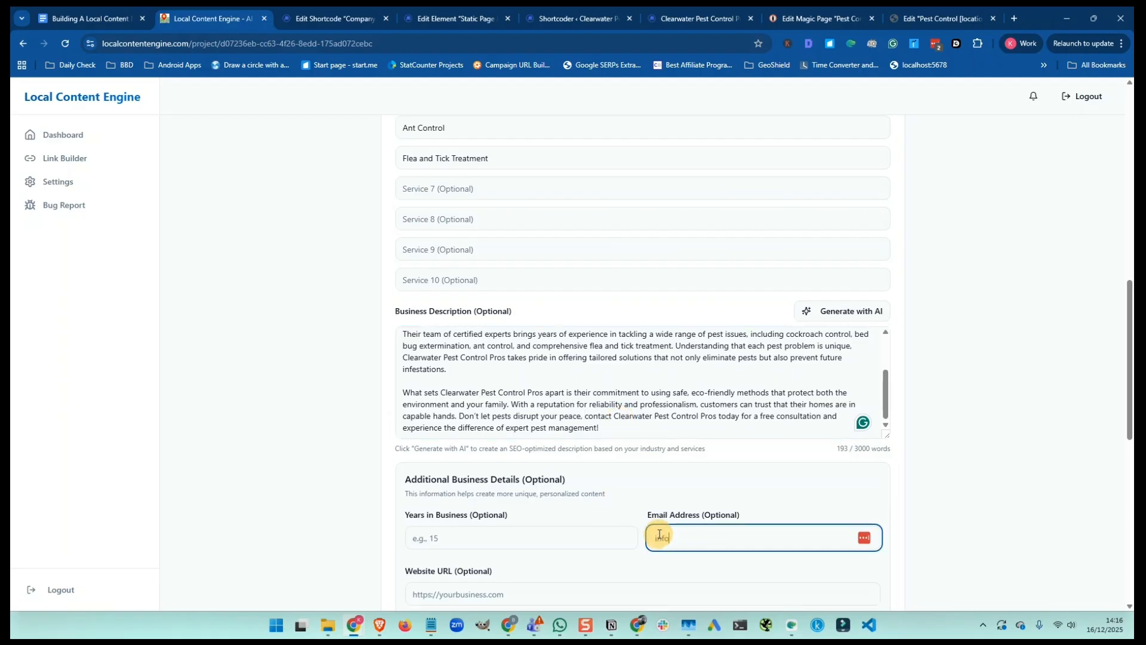
text(@)
key(ctrl+Tab)
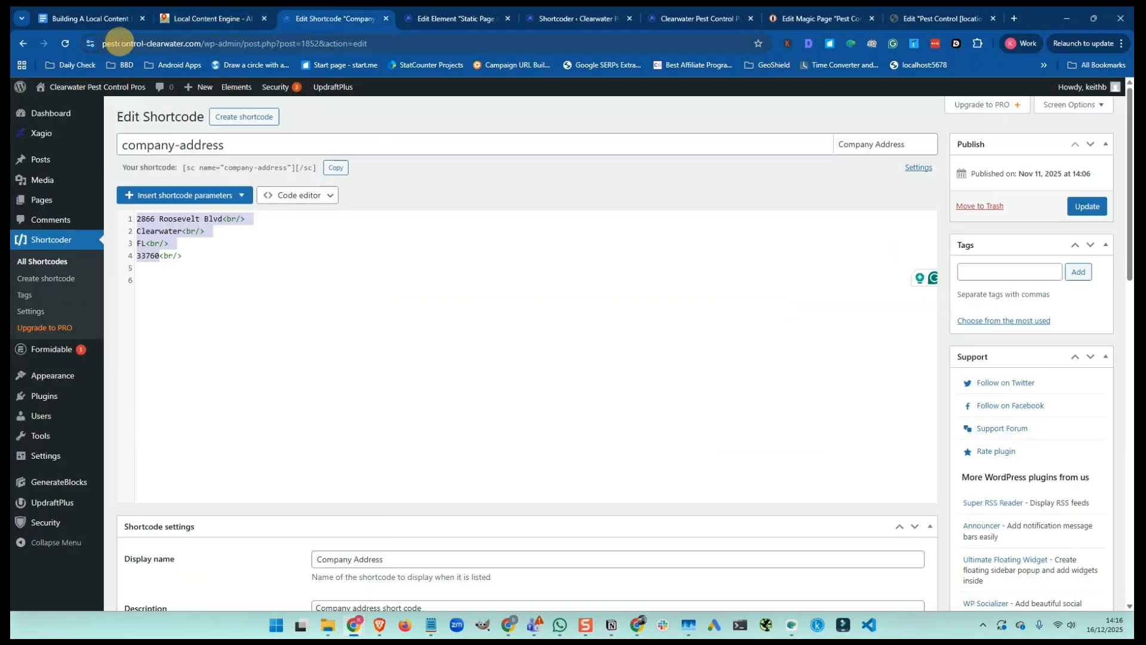
click(119, 43)
drag(232, 45, 235, 48)
key(ctrl+c)
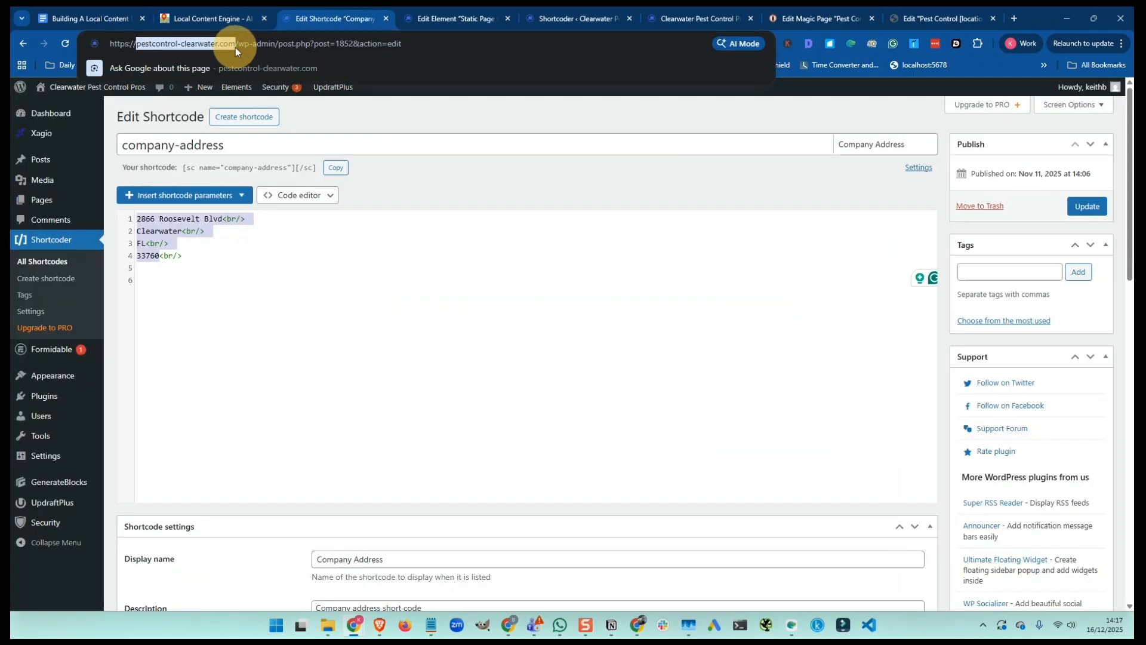
click(187, 23)
key(ctrl+v)
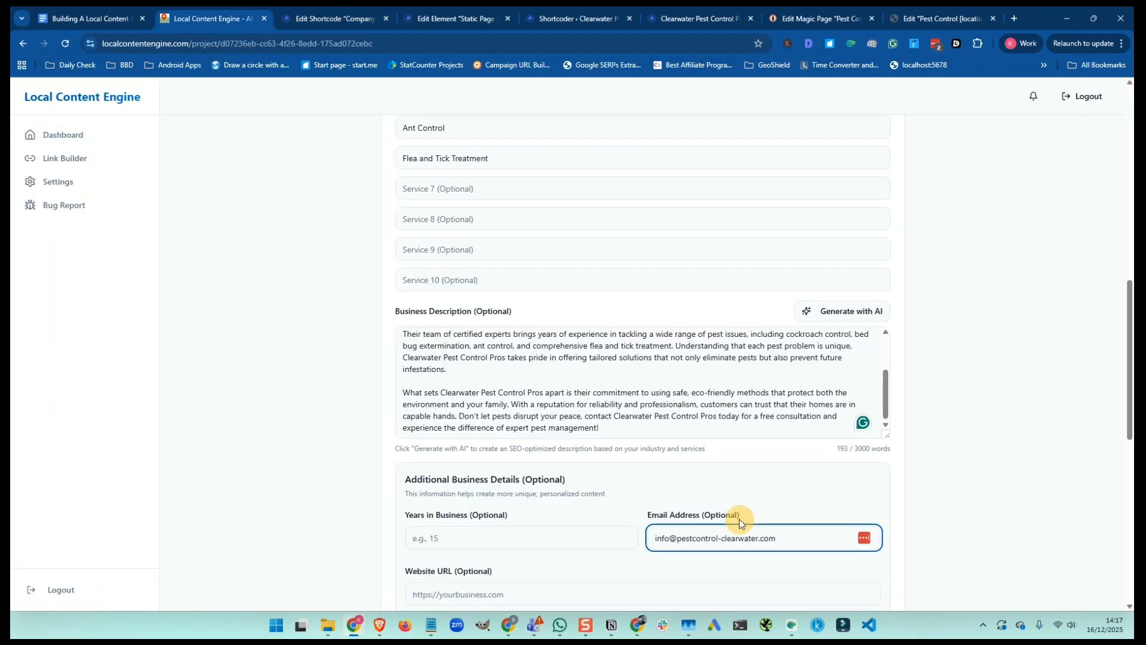
scroll(739, 518, down, 3)
click(445, 422)
text(https:)
key(BackSpace)
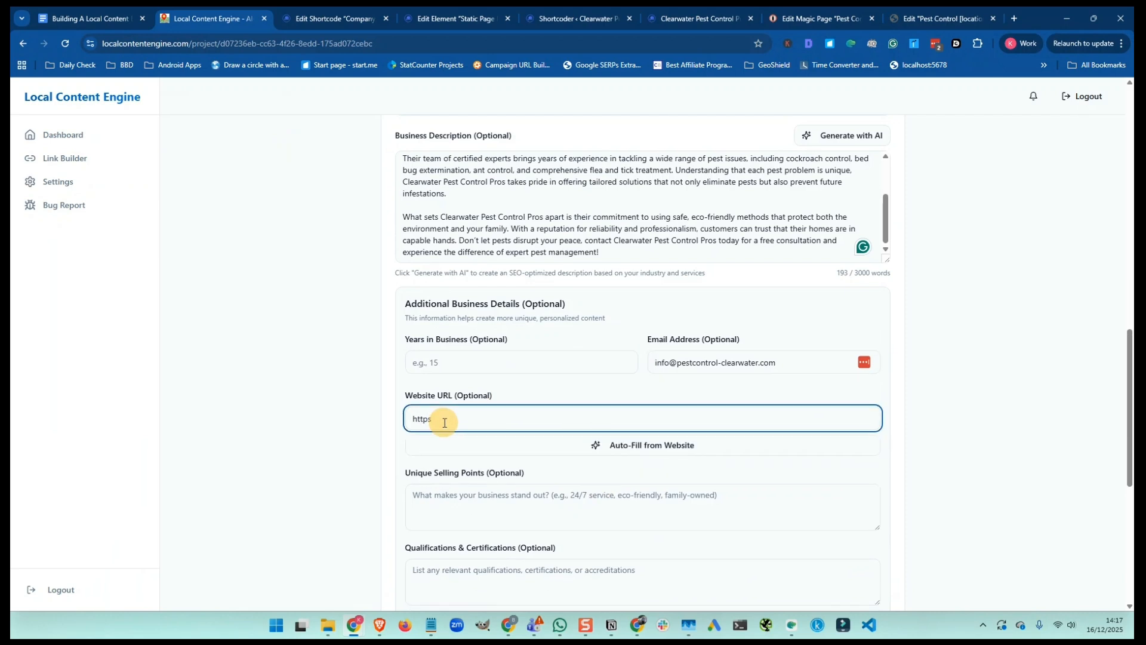
text(://)
key(ctrl+v)
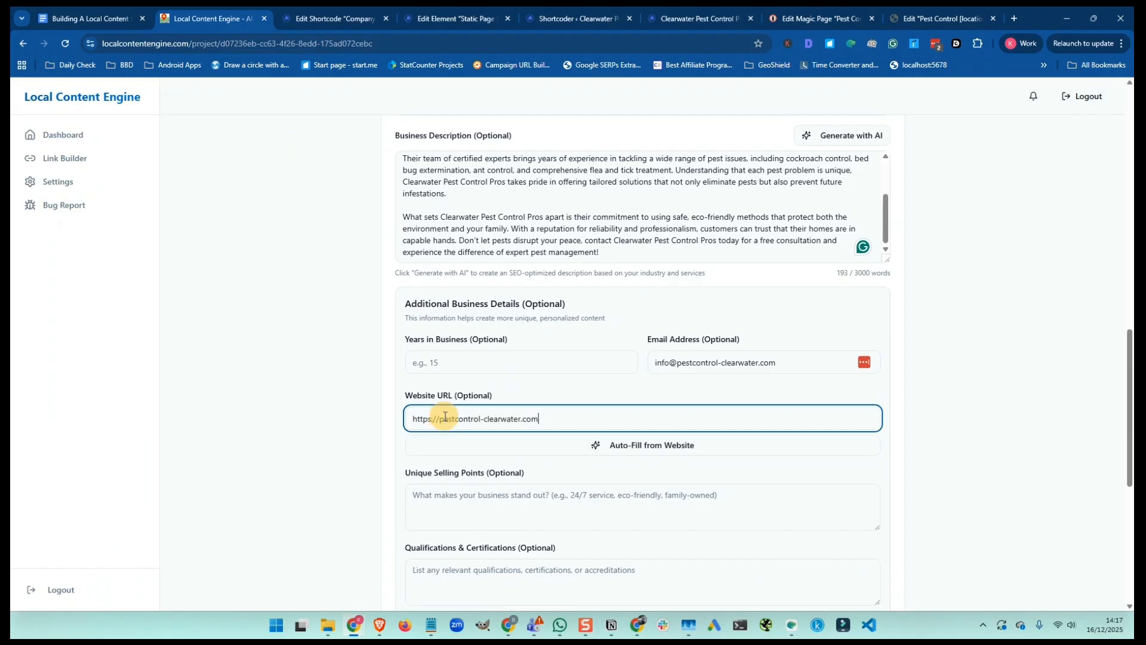
Set Opening Hours to 'Mon - Sun 24 Hours'
scroll(445, 417, down, 6)
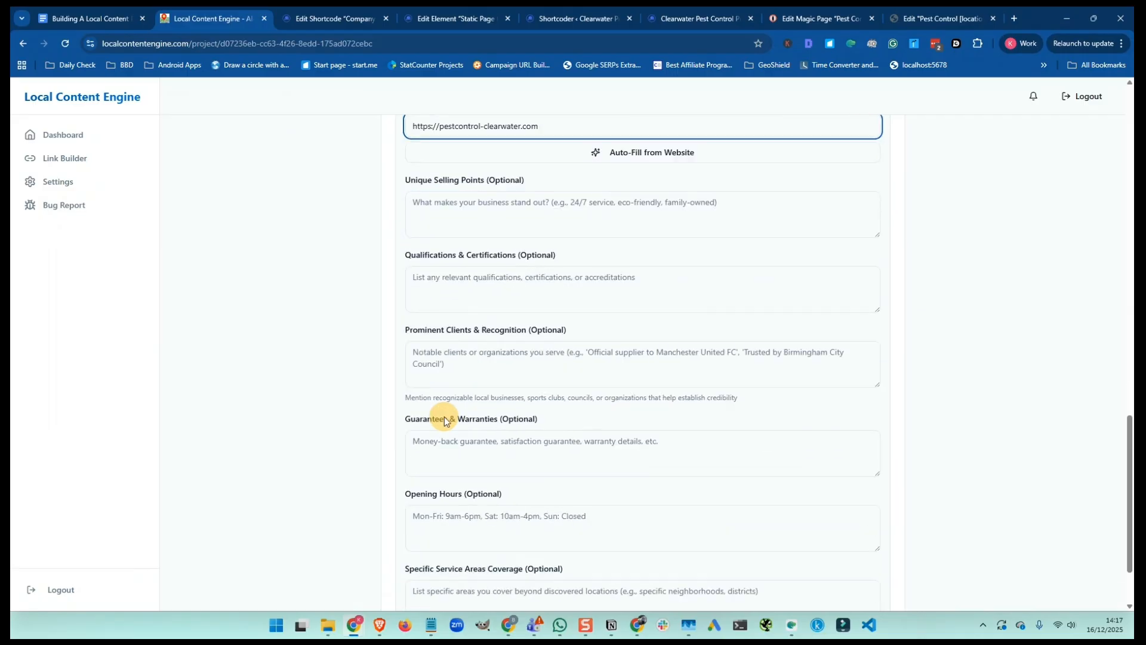
scroll(445, 417, down, 1)
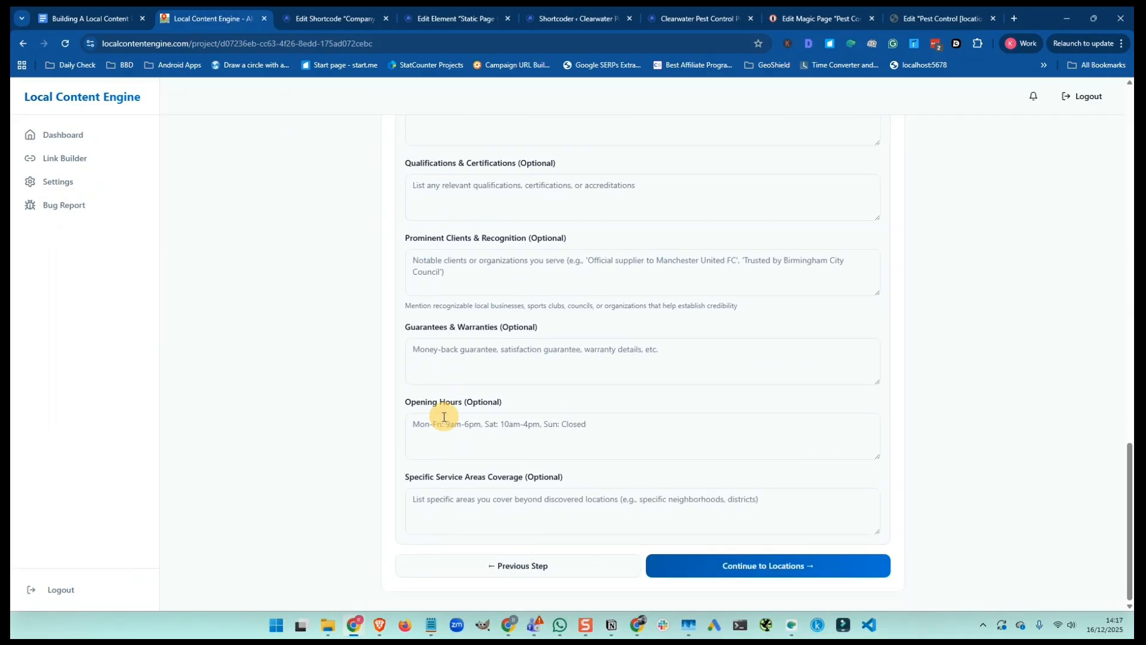
click(437, 421)
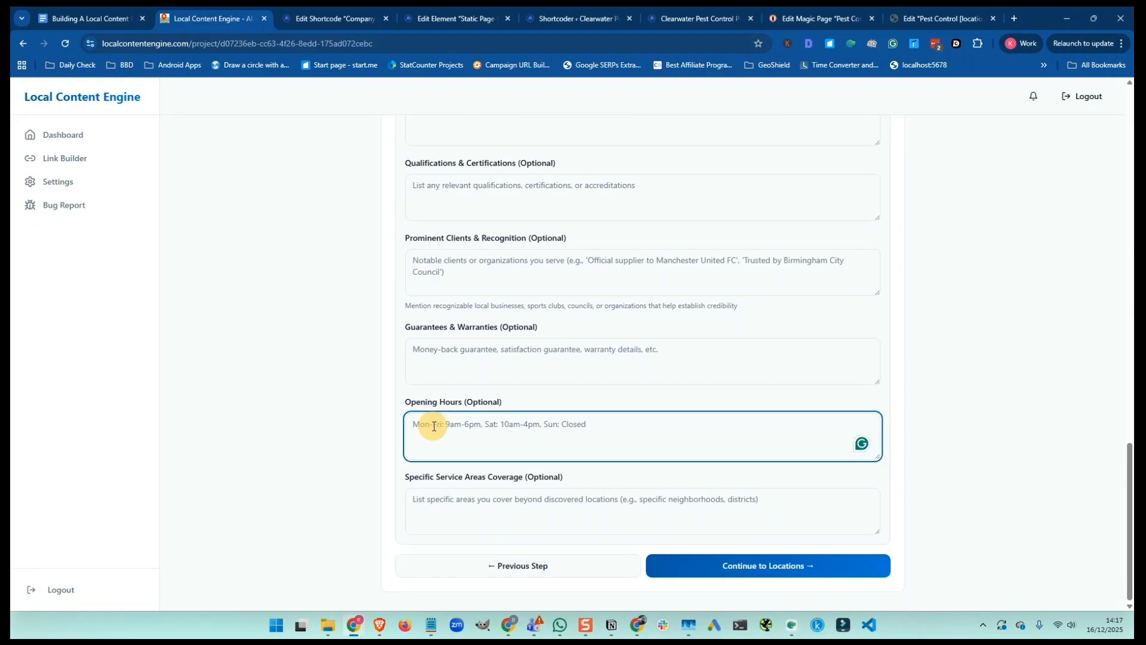
text(Mon )
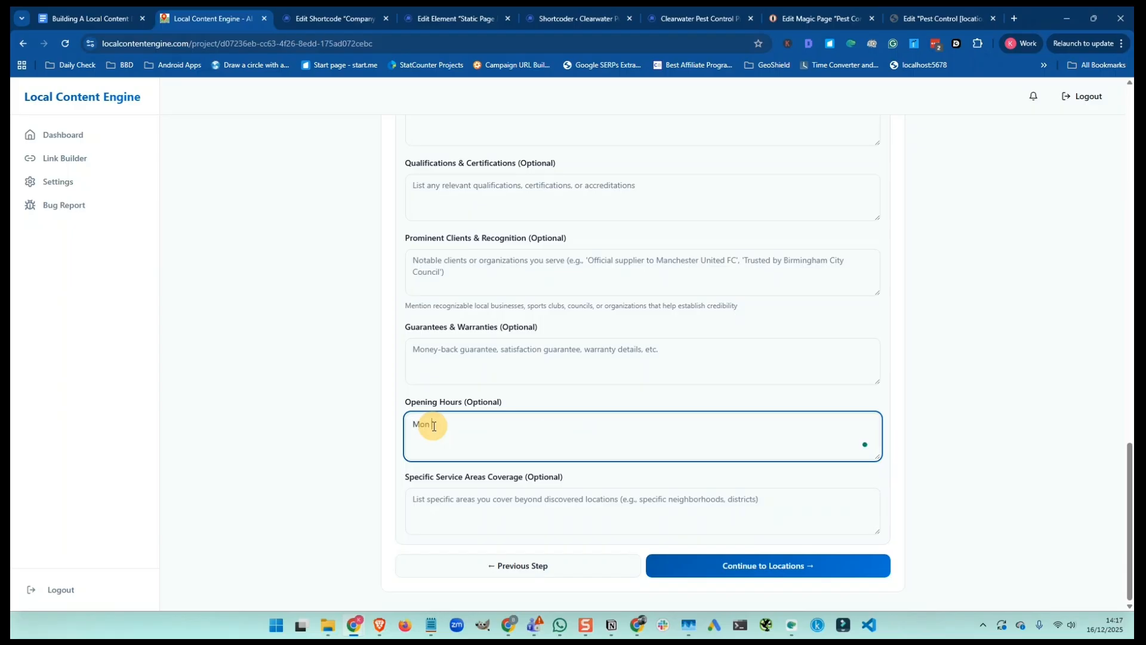
text(- Sun 24 Hours)
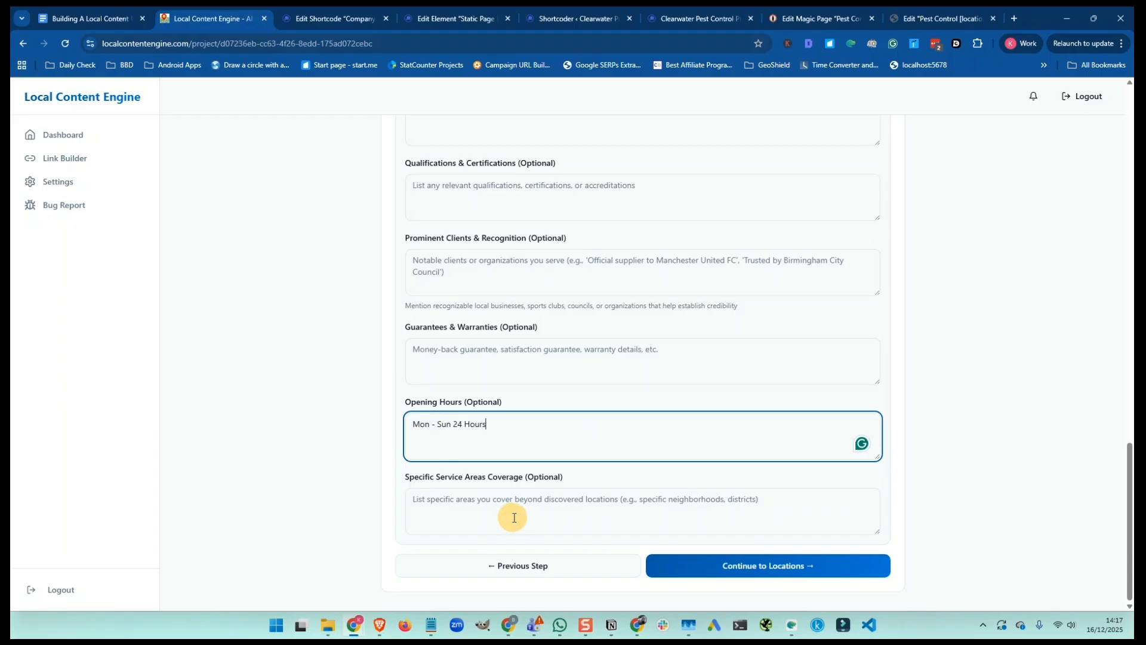
Save the business info, pick United States, Florida, Clearwater, and discover nearby locations
click(754, 570)
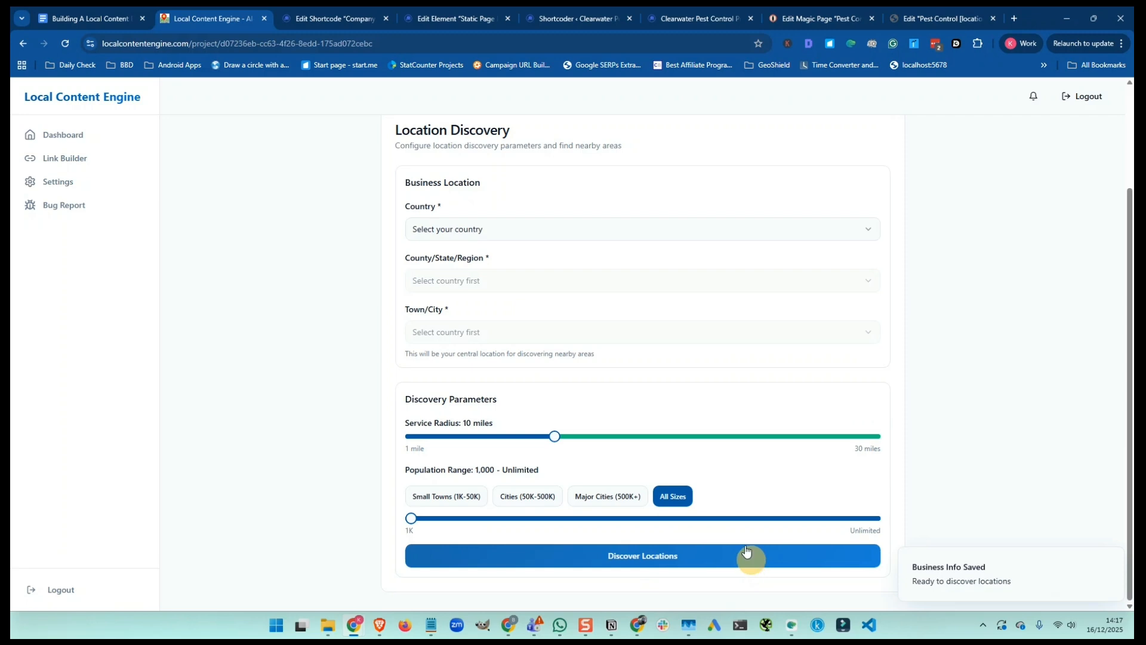
click(468, 230)
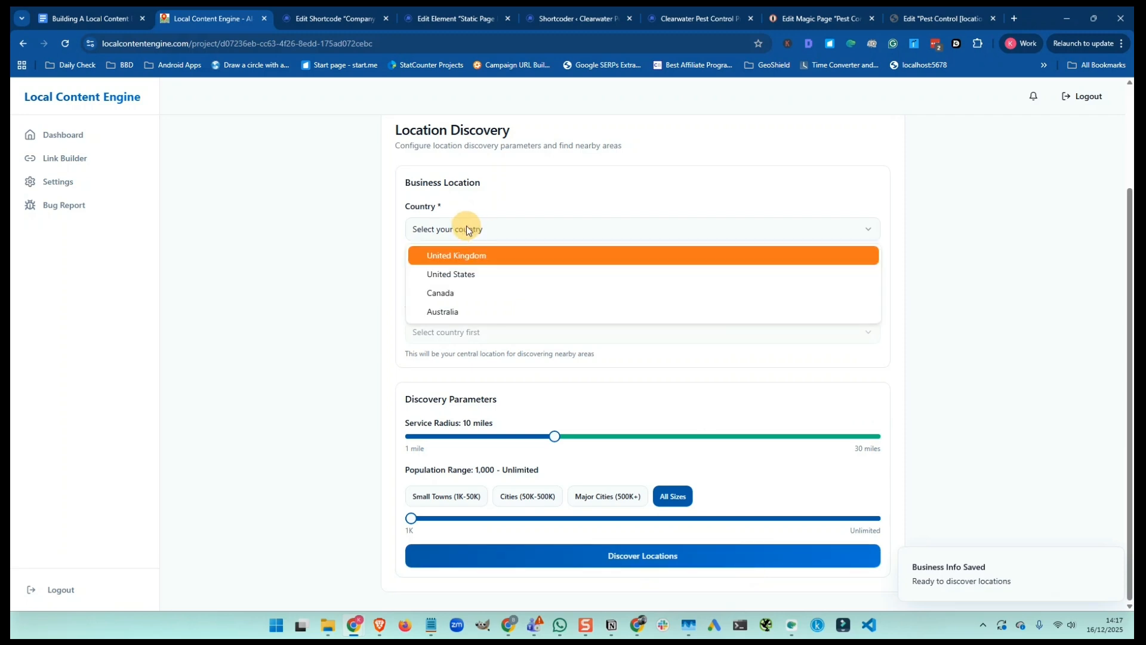
click(467, 273)
click(465, 285)
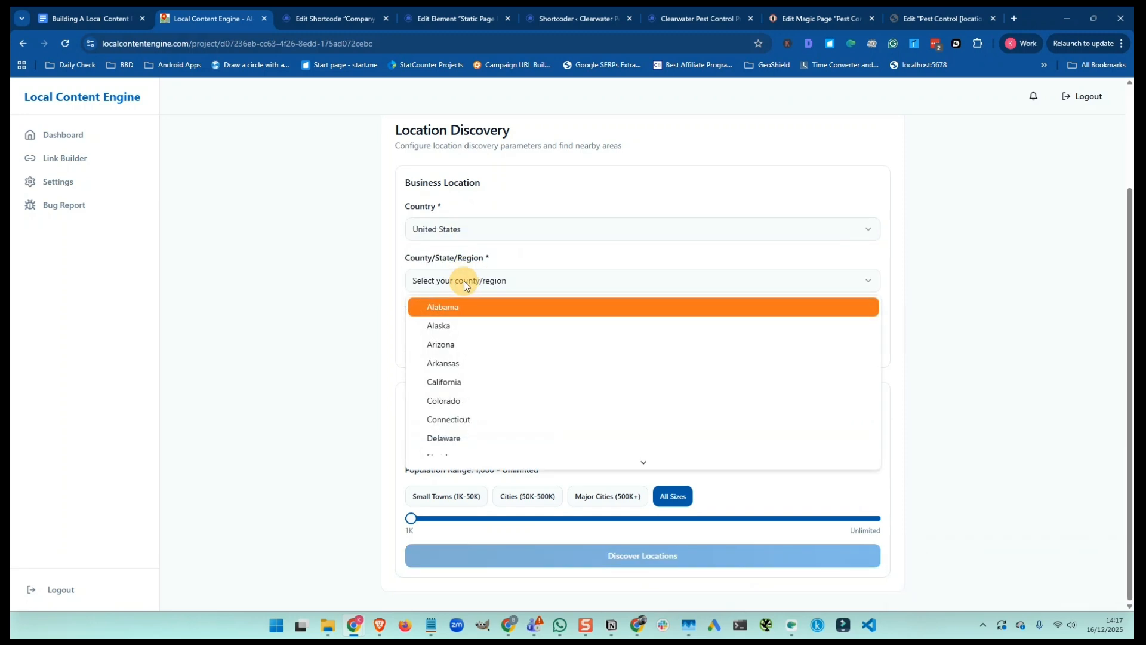
scroll(465, 340, down, 2)
click(464, 353)
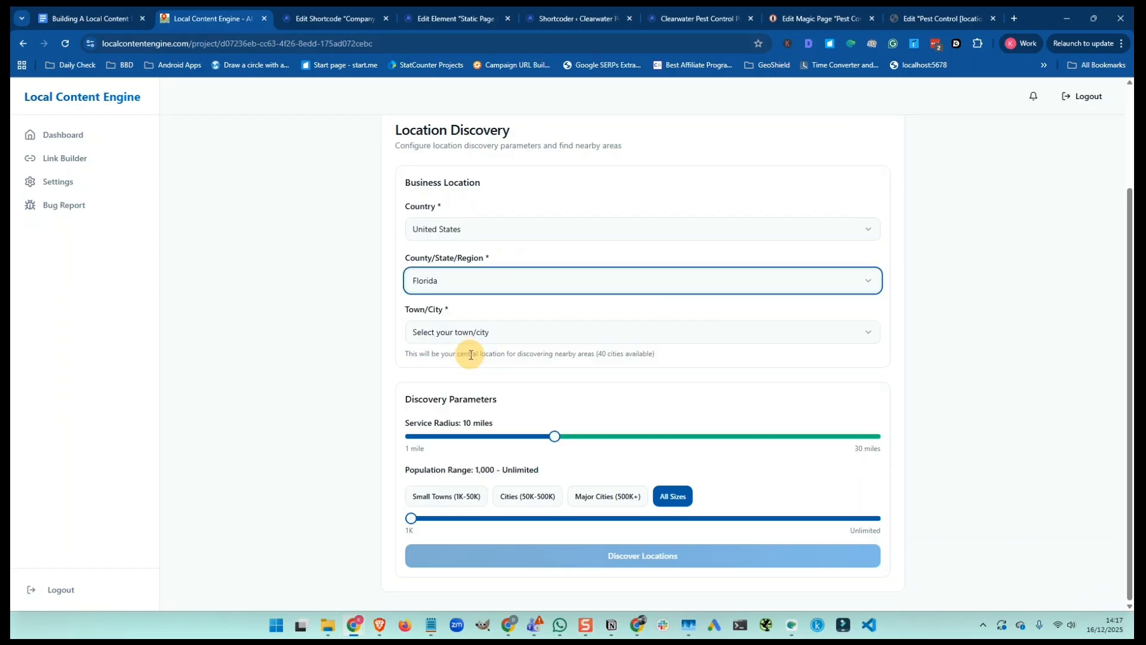
click(431, 331)
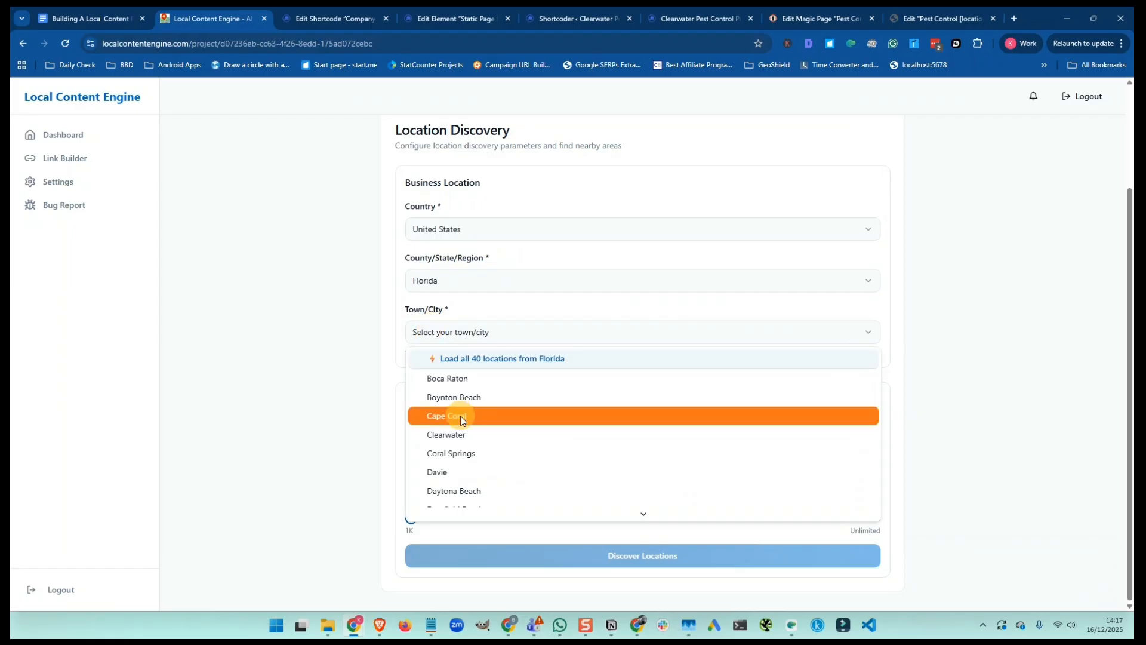
click(463, 435)
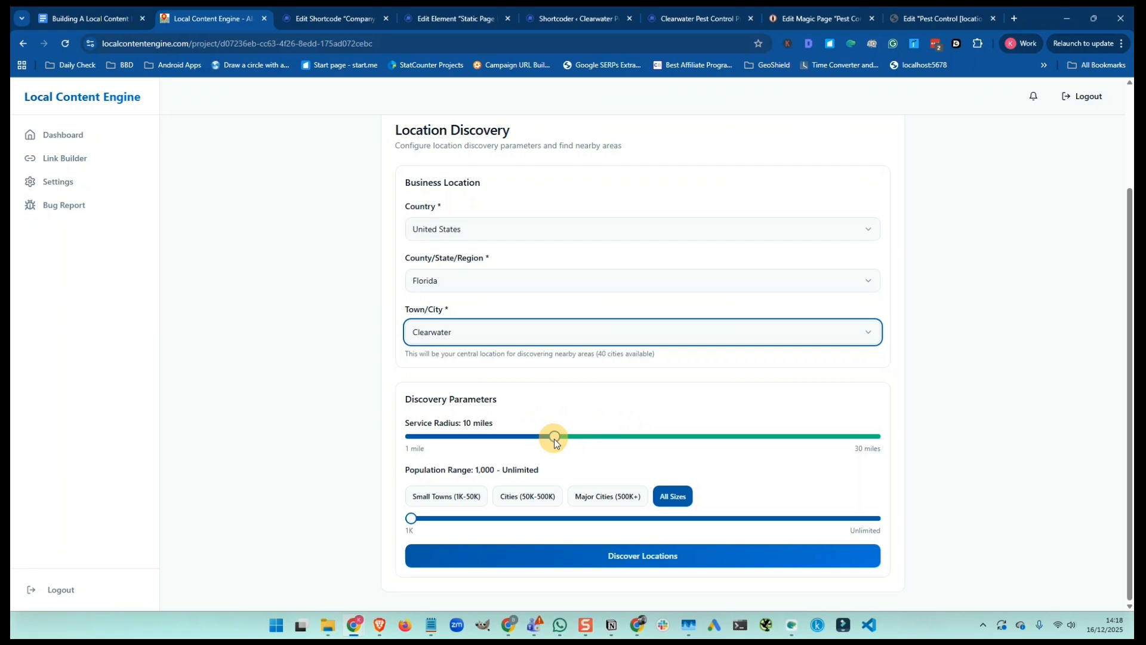
click(634, 559)
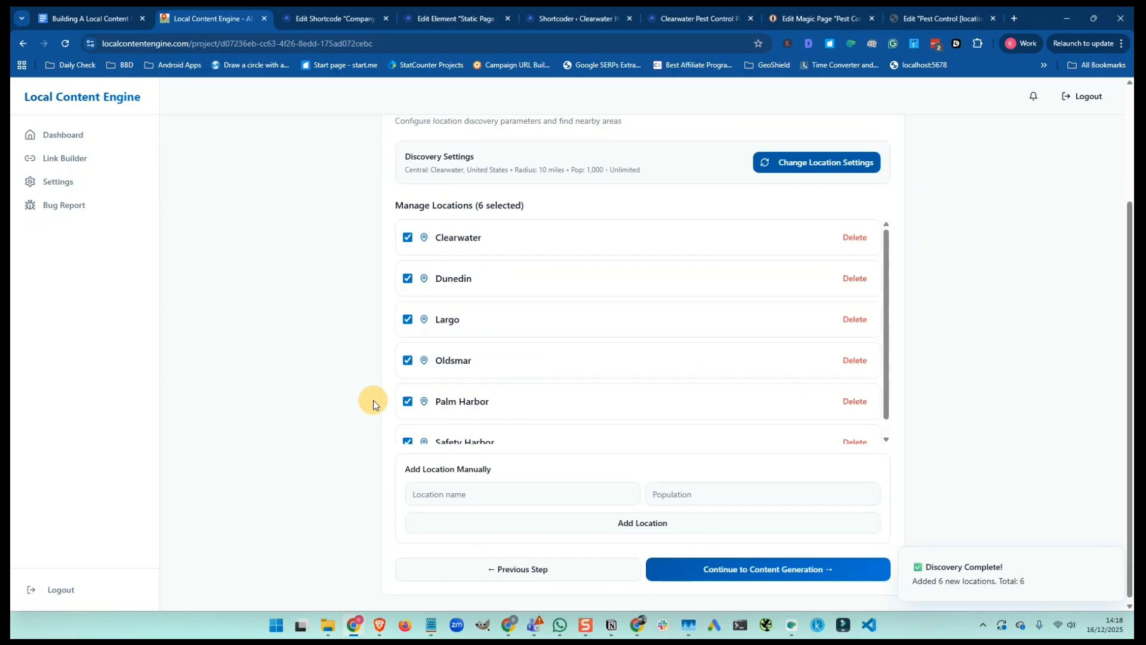
Scroll up to review the six discovered locations in the Manage Locations list
scroll(373, 400, up, 3)
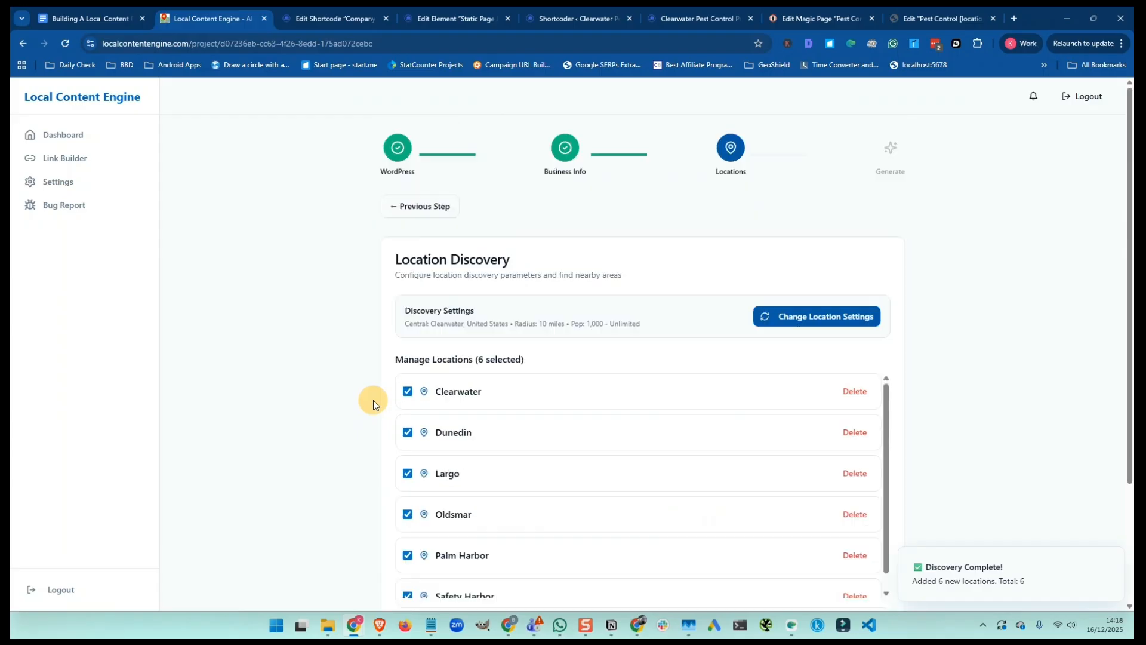
Widen the service radius to 15 miles and rerun discovery, adding three places including Belleair Bluffs
click(811, 323)
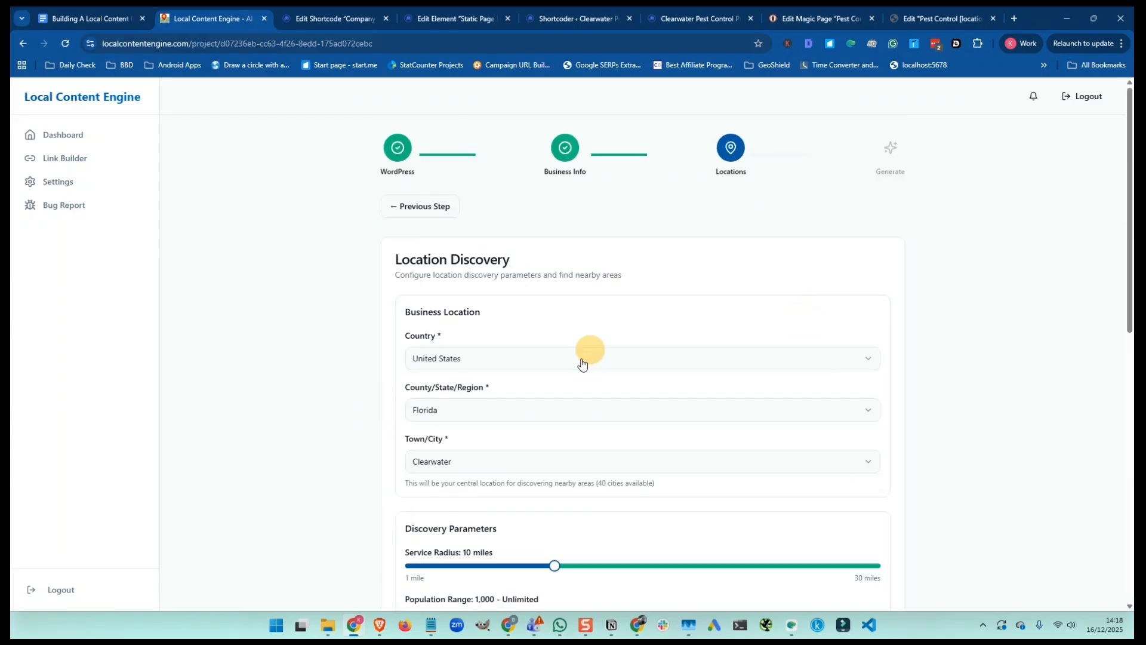
scroll(566, 387, down, 3)
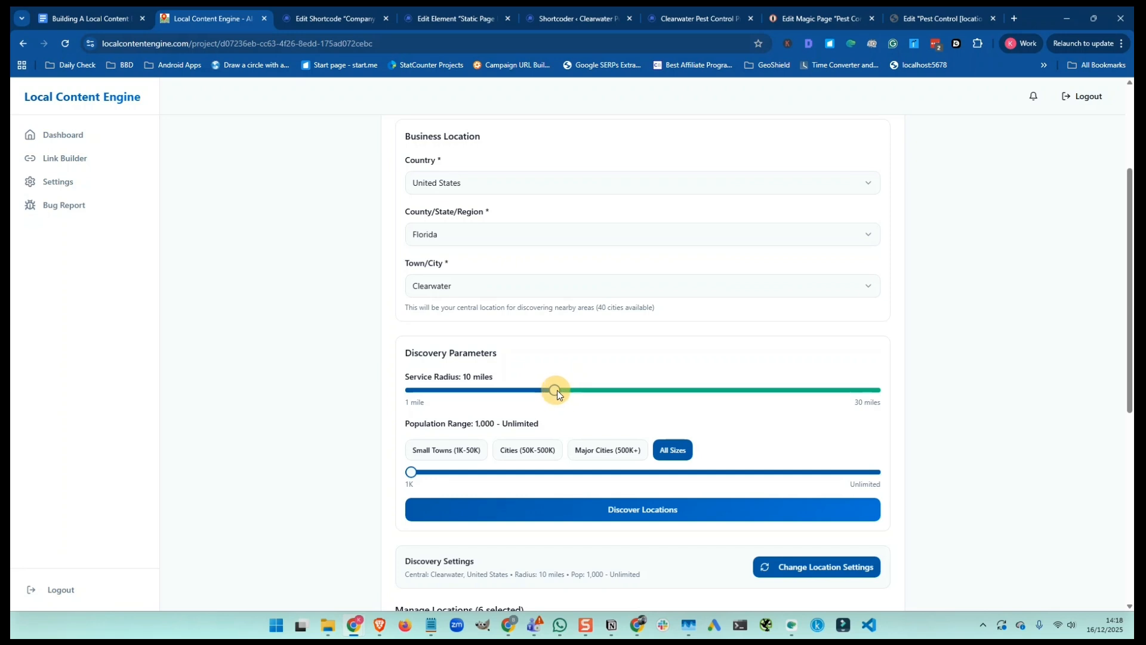
drag(598, 394, 613, 397)
click(648, 508)
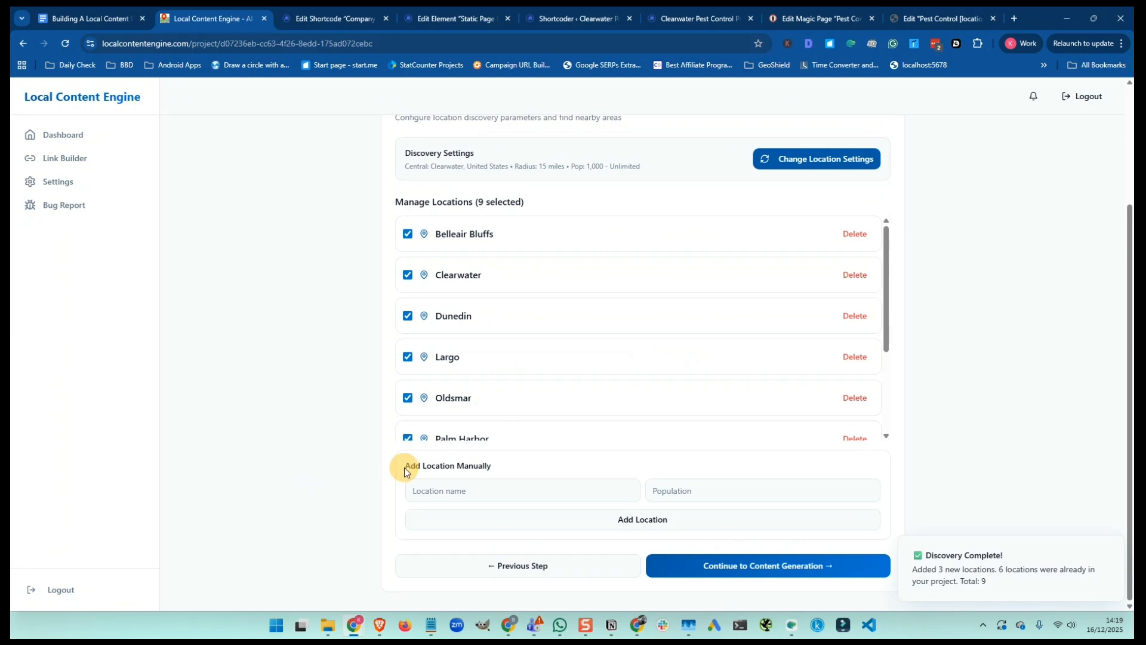
Reopen the location settings and make Largo the central city
click(816, 162)
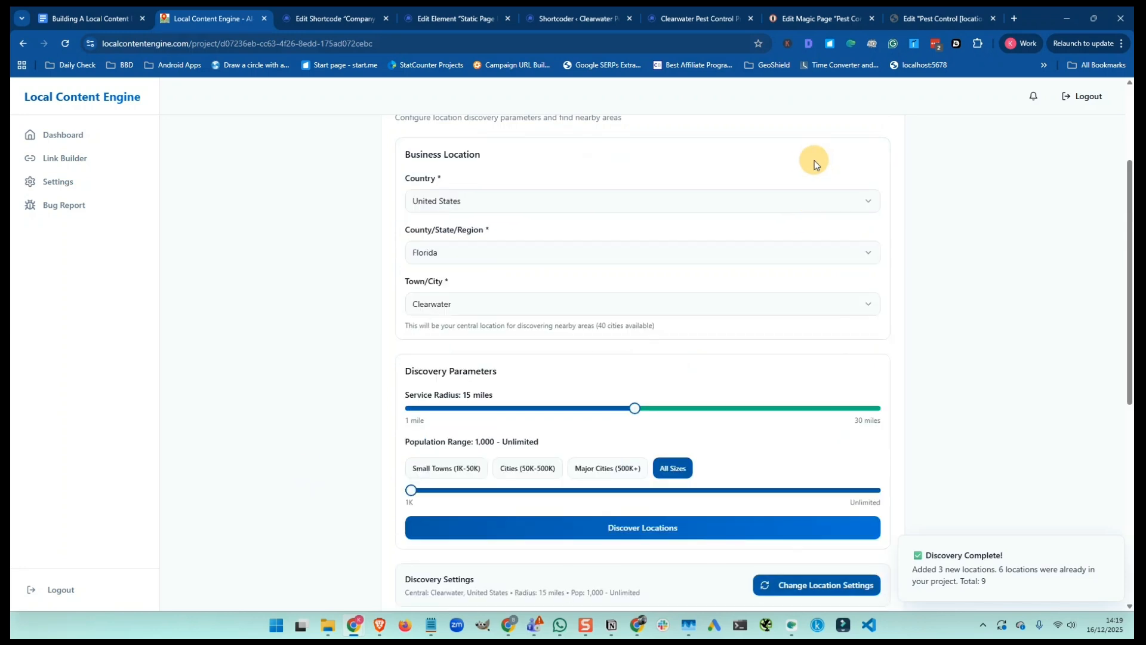
click(469, 307)
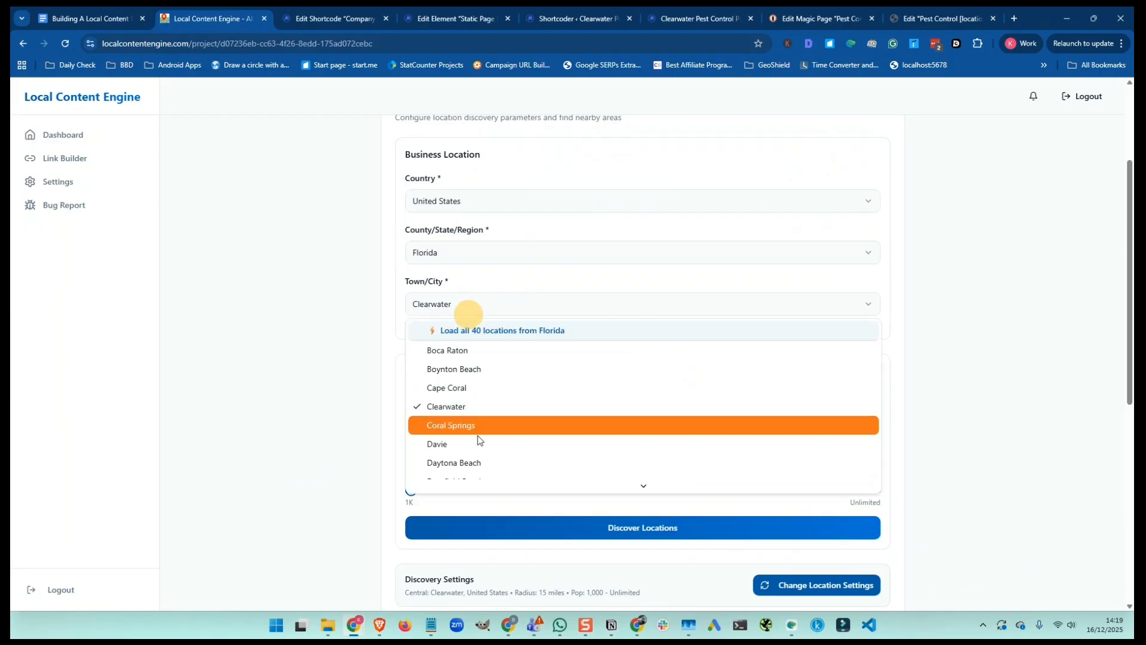
scroll(478, 446, down, 3)
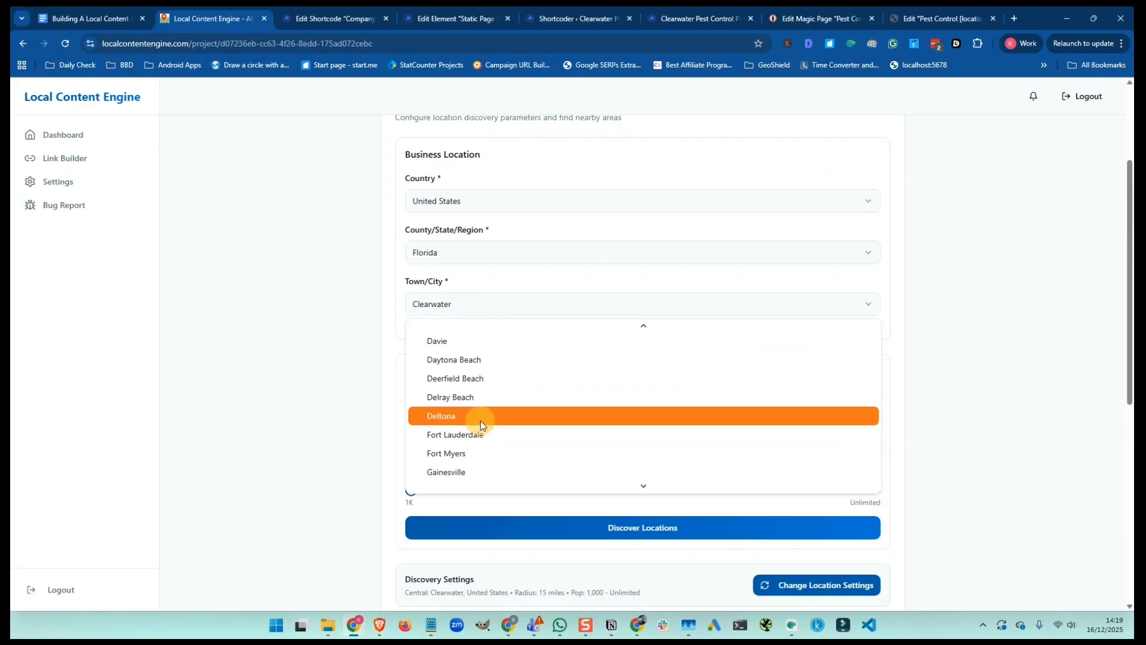
scroll(481, 421, up, 3)
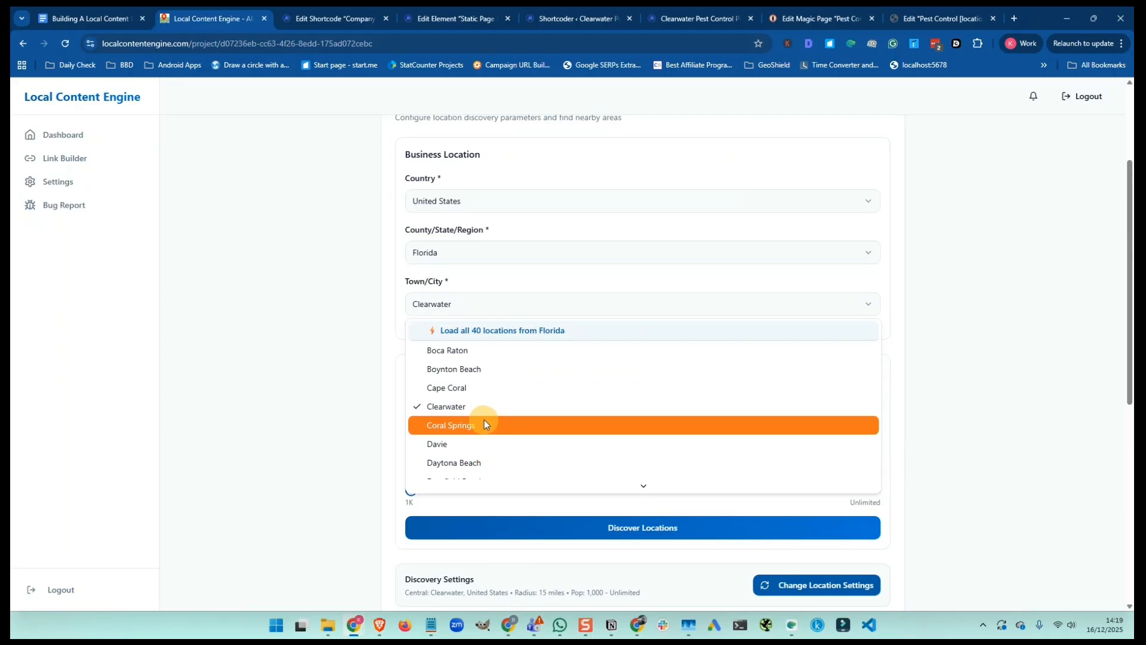
scroll(489, 423, down, 2)
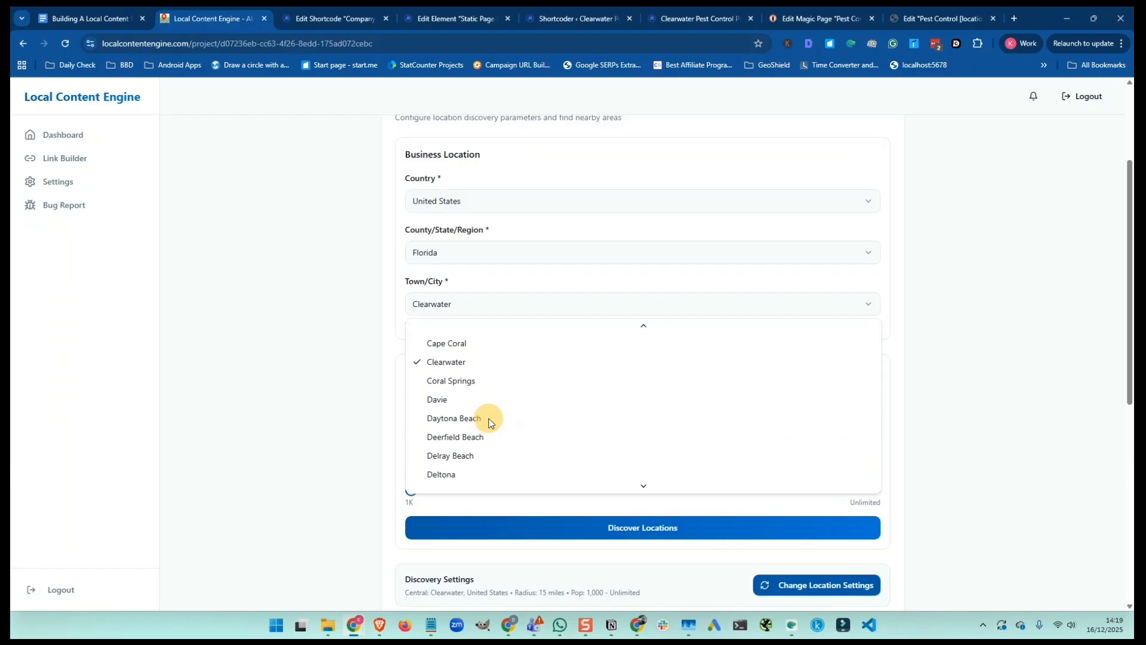
scroll(514, 423, down, 2)
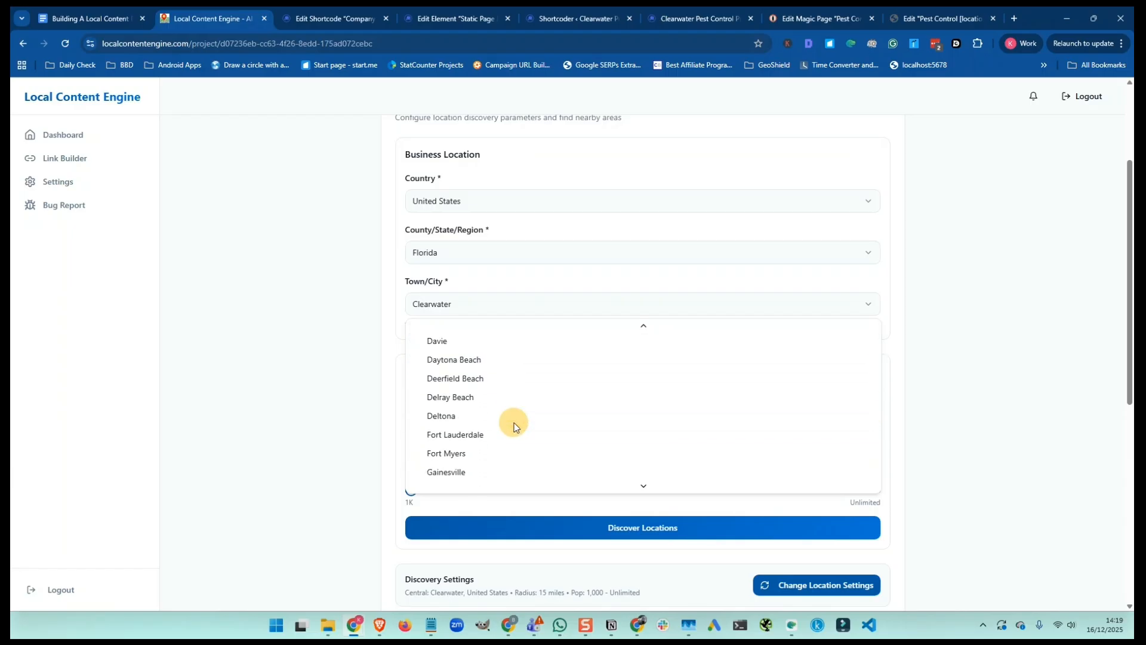
scroll(515, 424, down, 2)
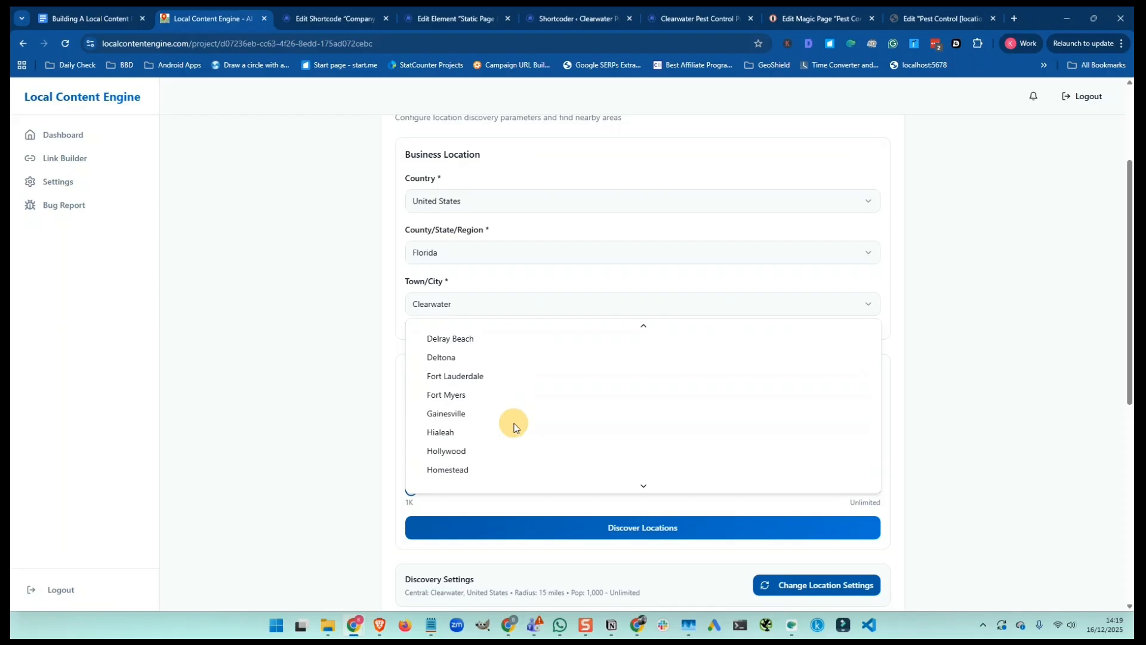
scroll(514, 424, down, 2)
scroll(514, 424, down, 2)
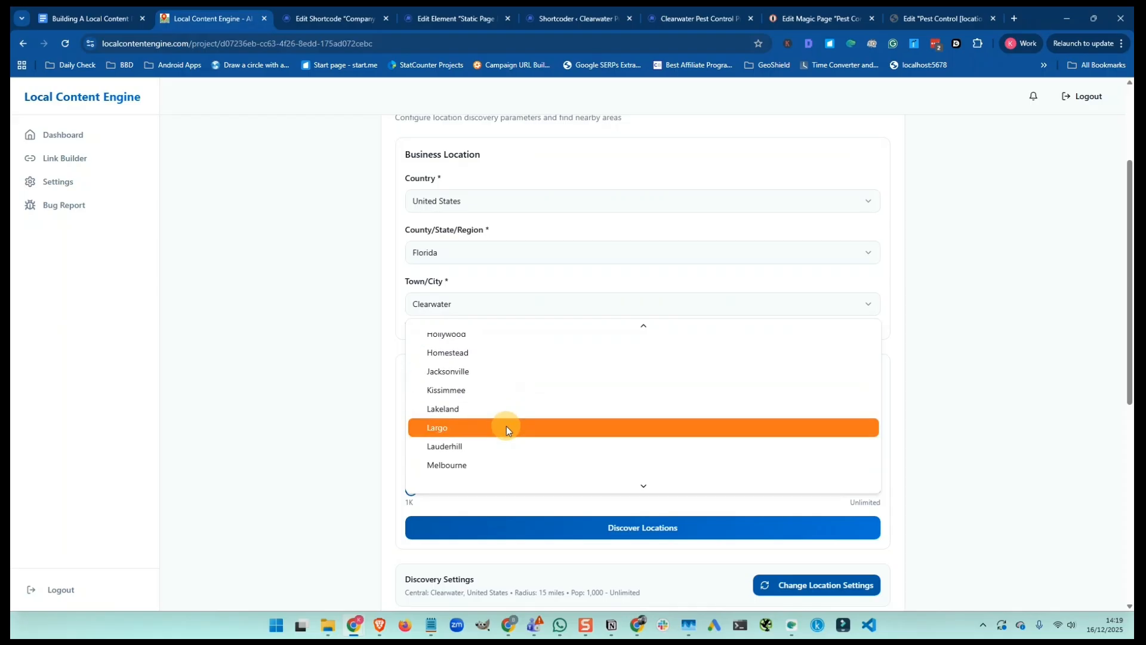
click(506, 427)
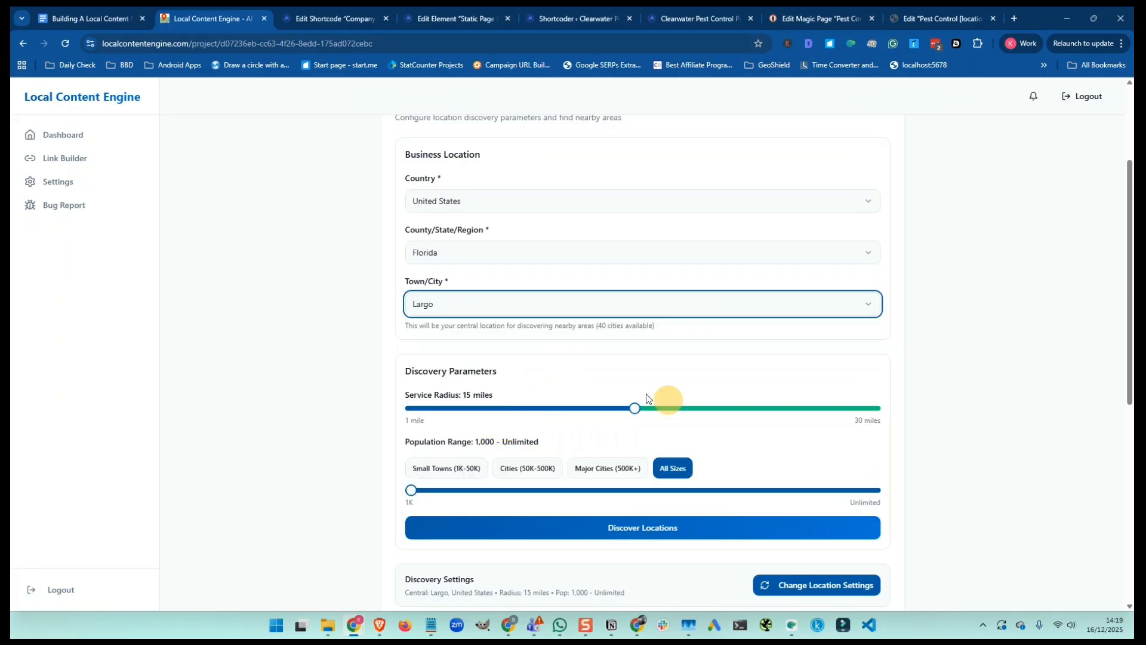
Reduce the service radius to 10 miles and rerun discovery, keeping 9 locations
click(633, 408)
drag(633, 409, 560, 409)
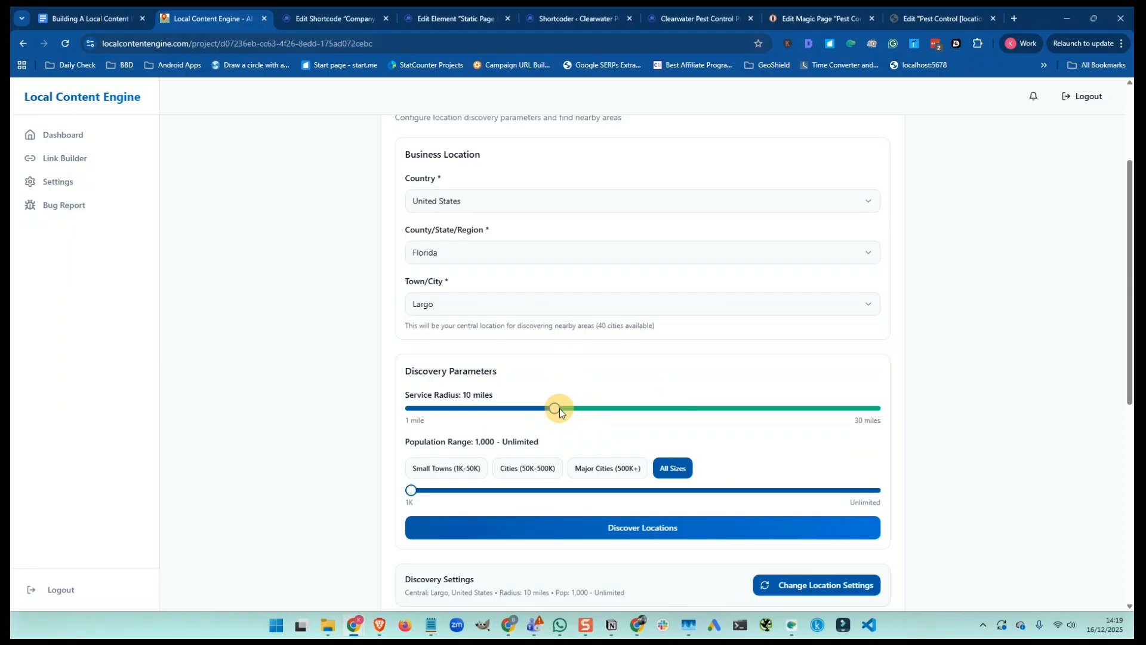
click(639, 529)
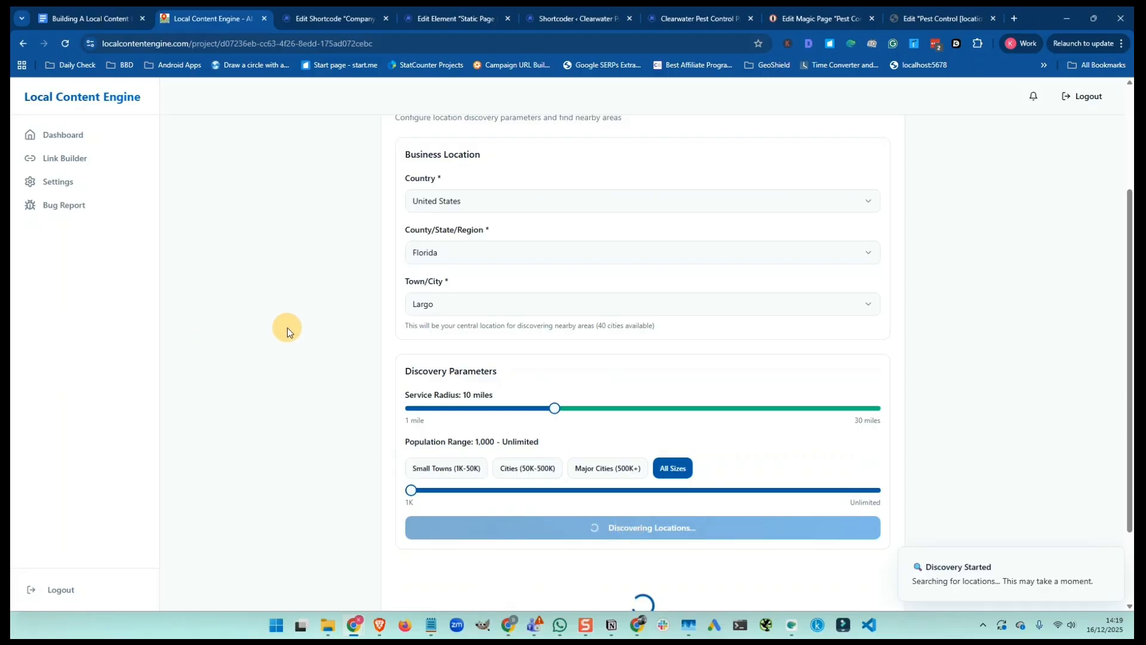
scroll(288, 329, down, 2)
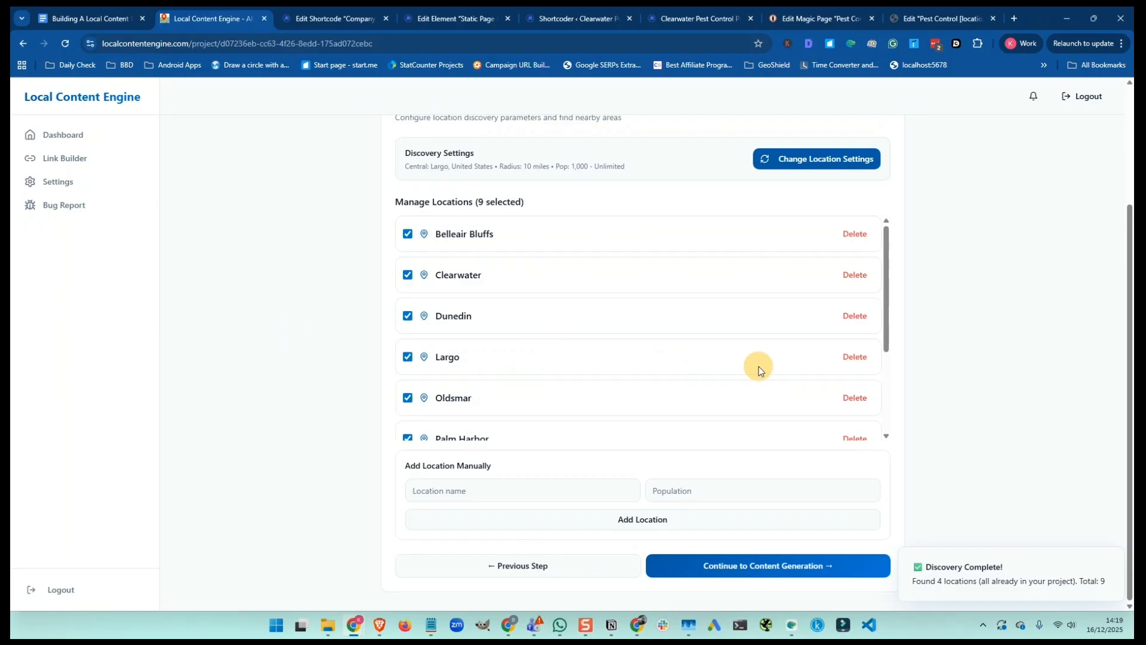
scroll(755, 373, down, 3)
Review the nine locations in Manage Locations and proceed to the Generate Content step
scroll(753, 370, up, 5)
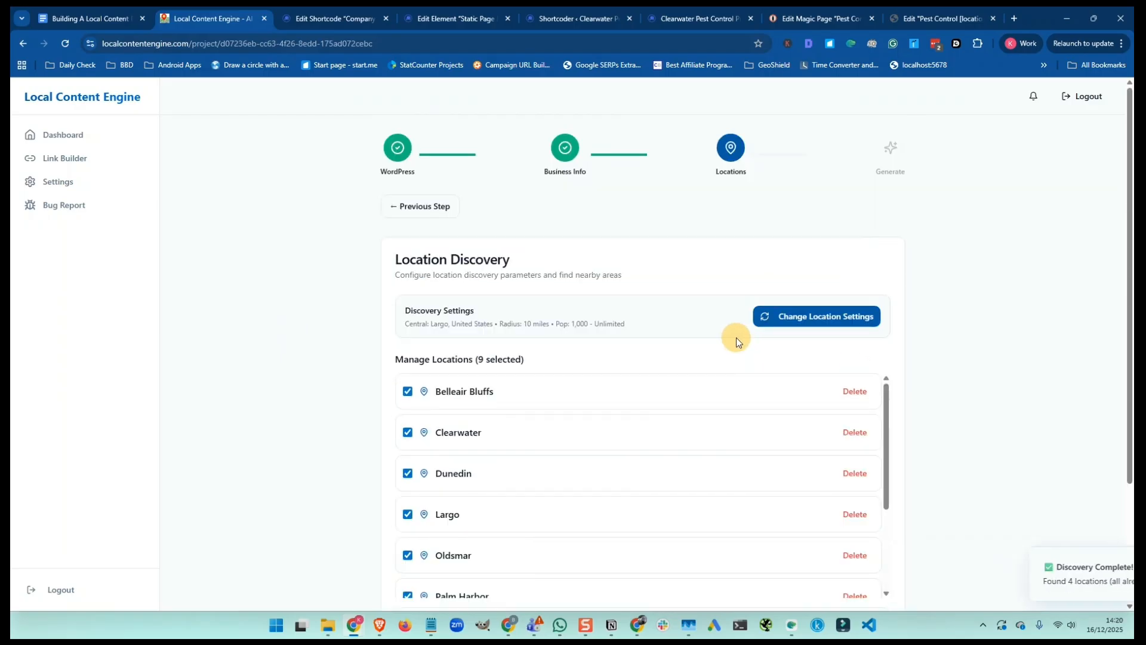
scroll(736, 338, down, 1)
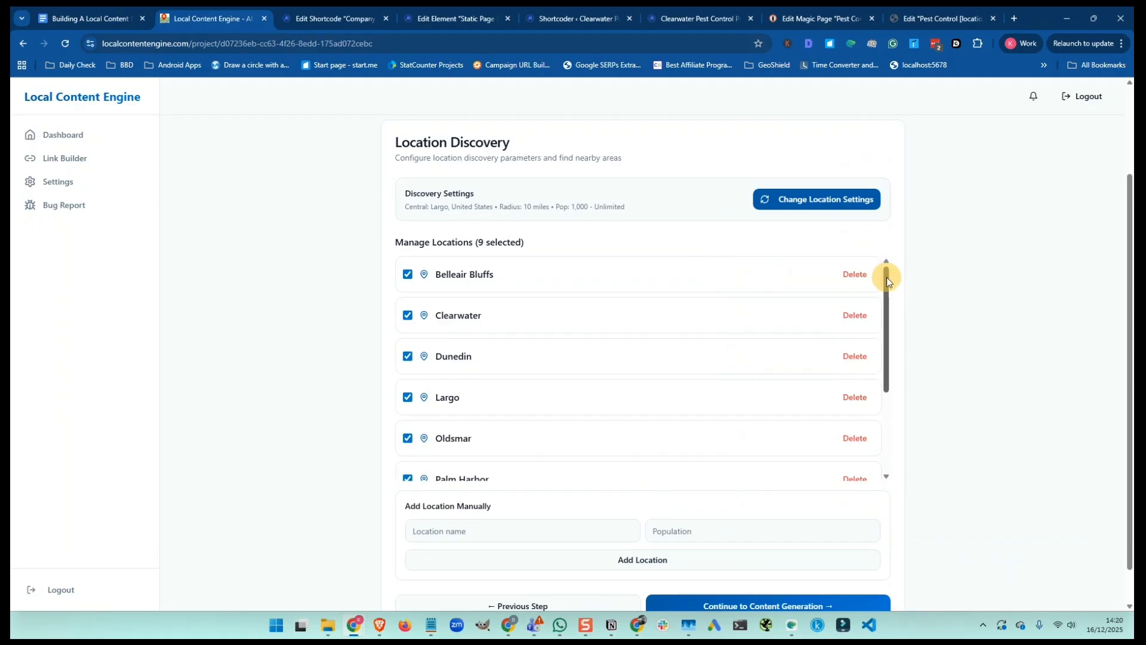
drag(887, 277, 885, 377)
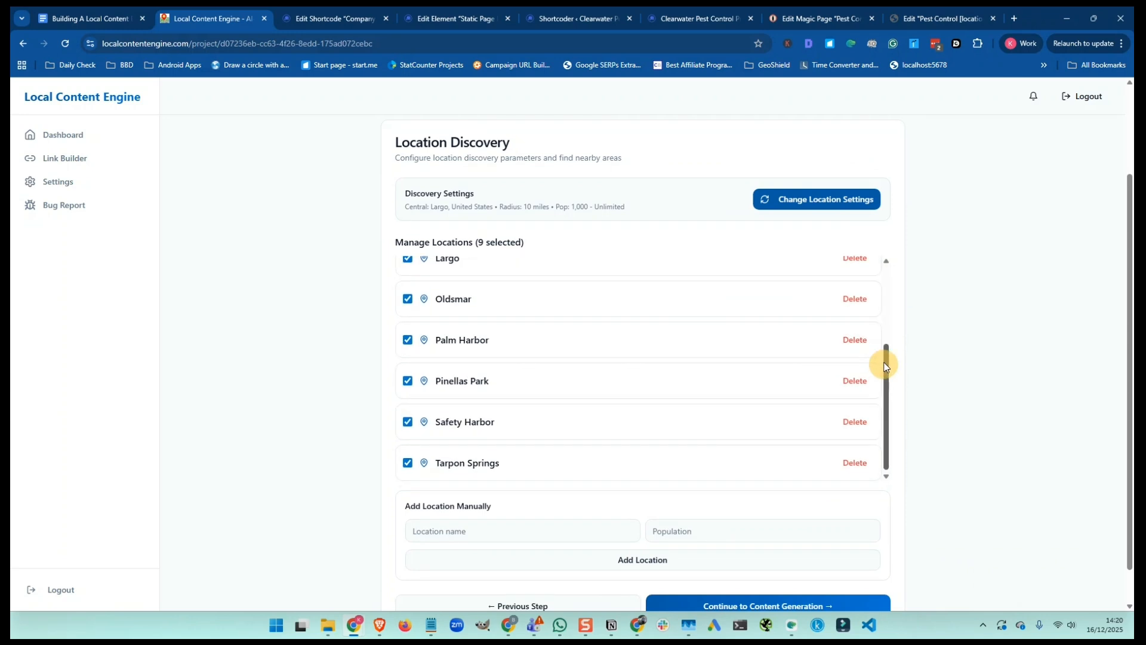
scroll(621, 356, up, 2)
scroll(621, 358, down, 3)
scroll(333, 402, down, 1)
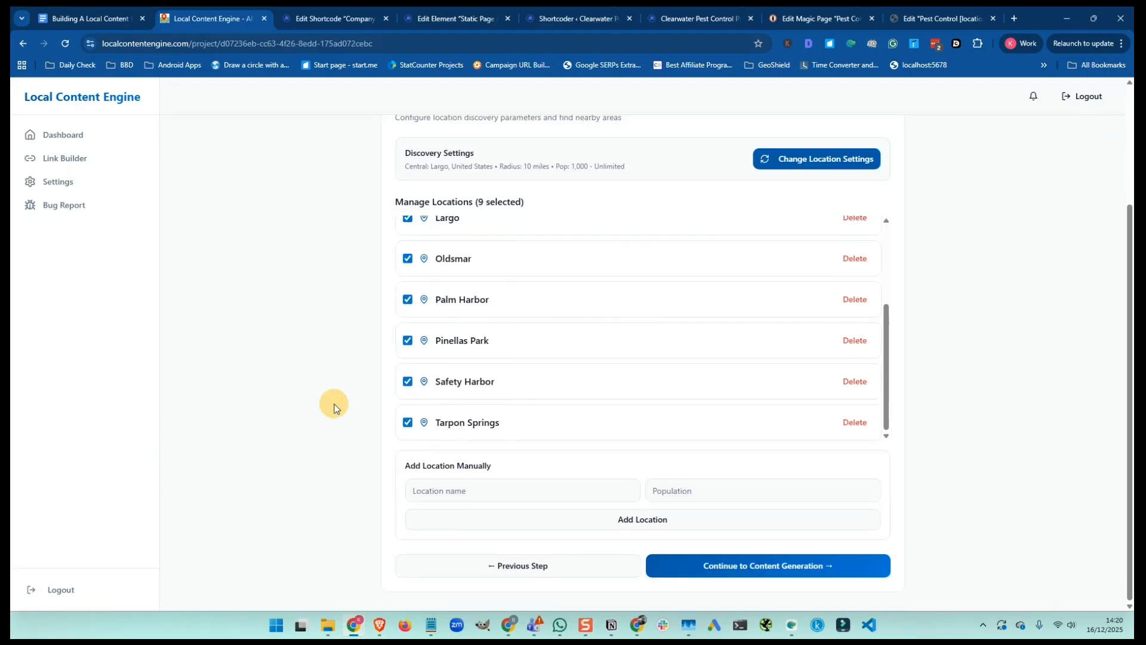
click(763, 568)
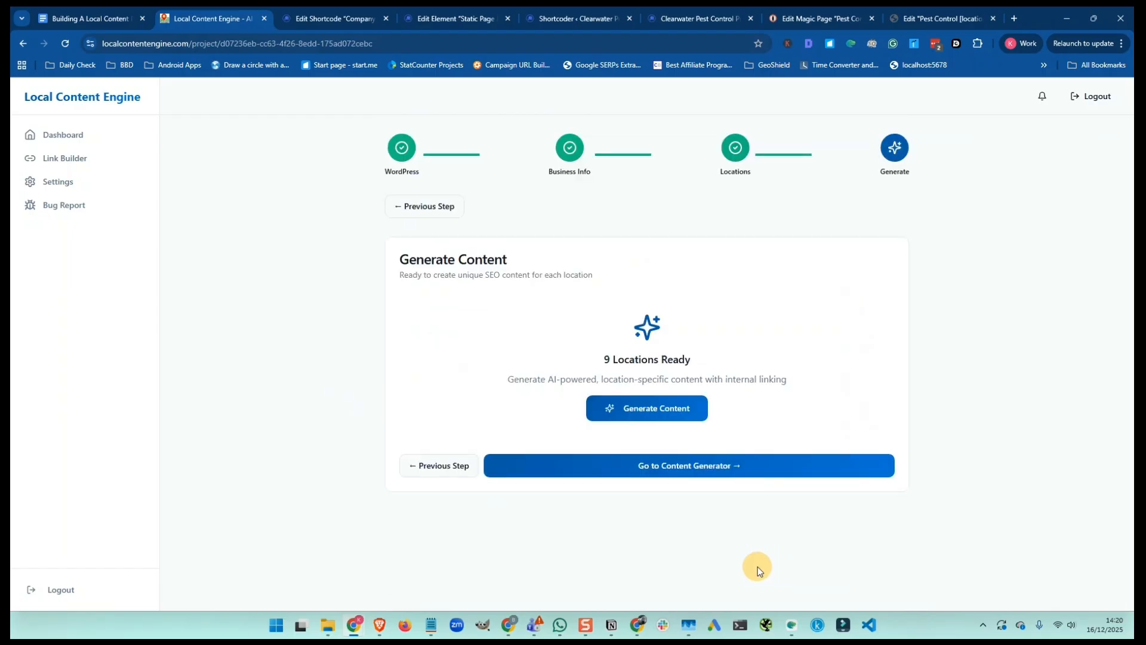
Start content generation for the 9 locations and open the content generator to track progress
click(655, 410)
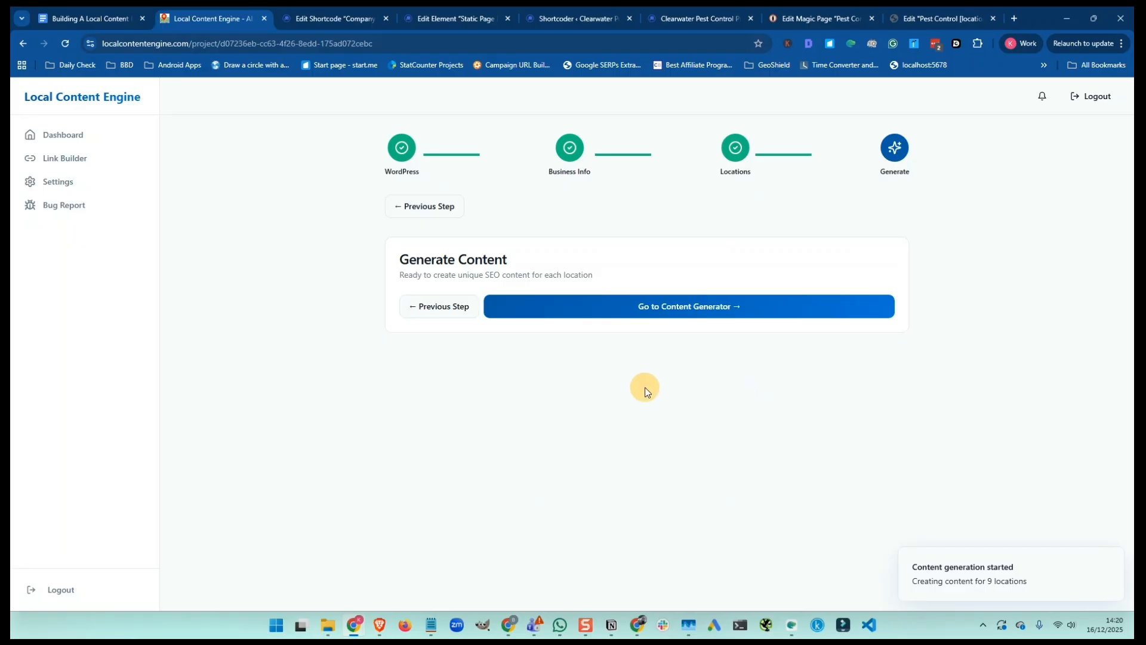
click(672, 309)
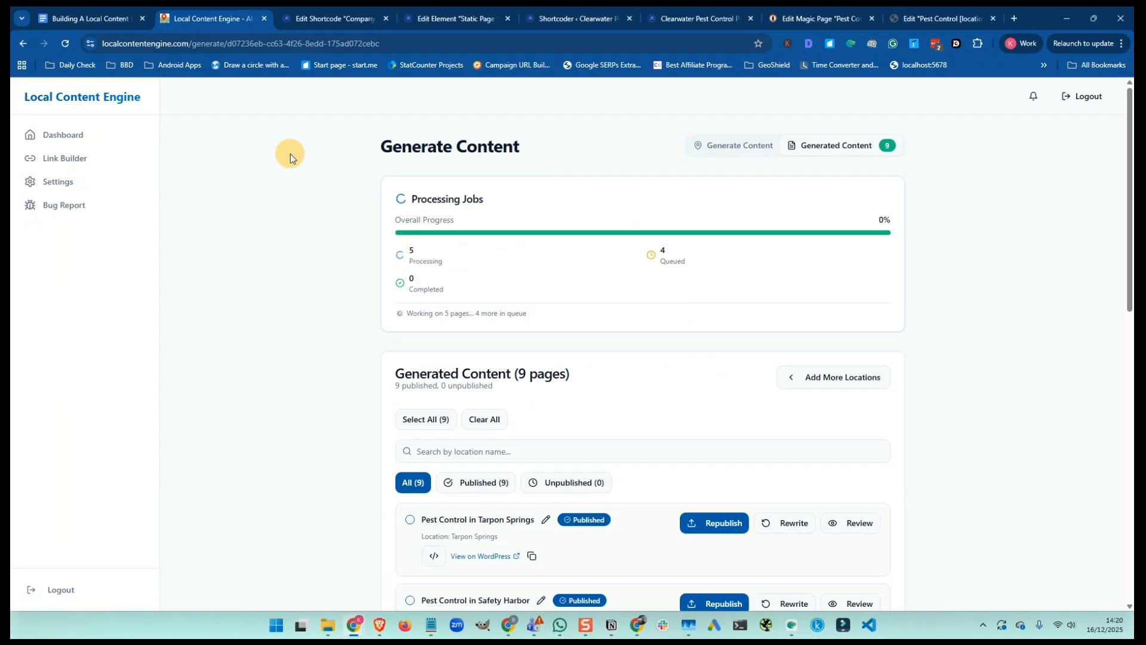
Check the new Pest Control location pages in WordPress All Pages, then return to the generator
click(328, 17)
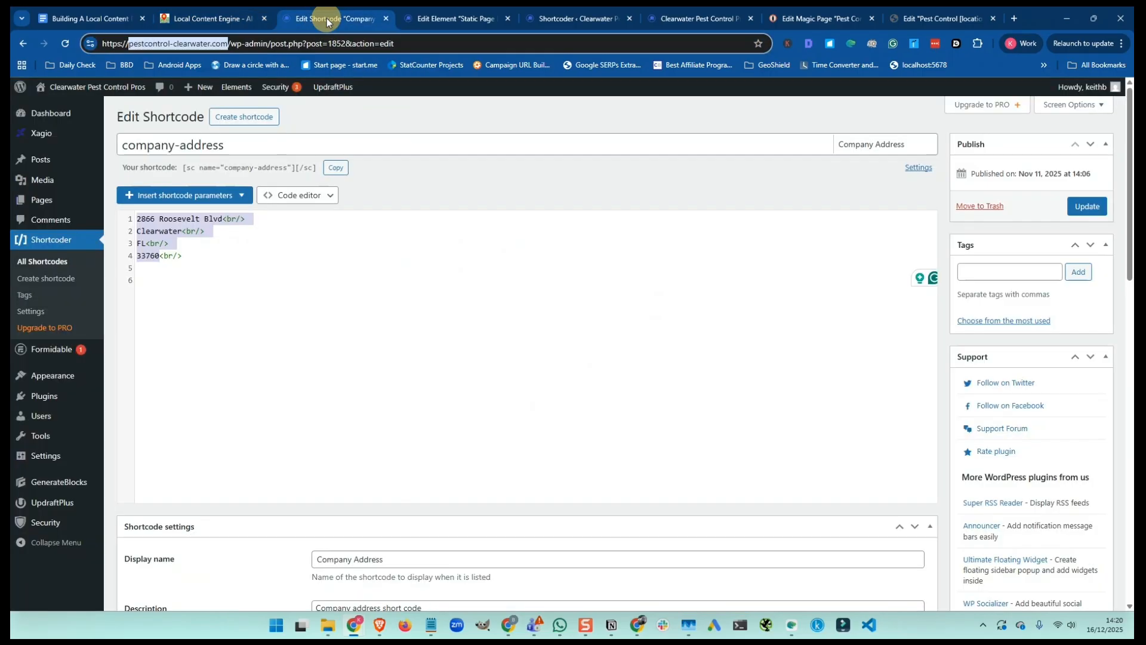
mouse_move(44, 198)
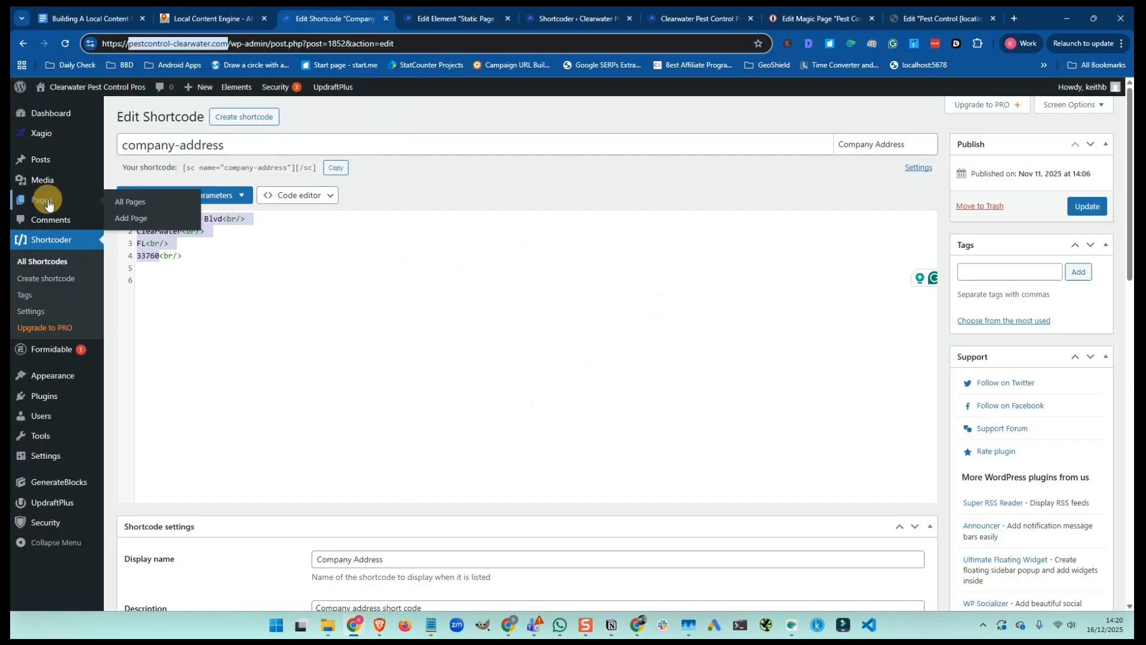
click(125, 205)
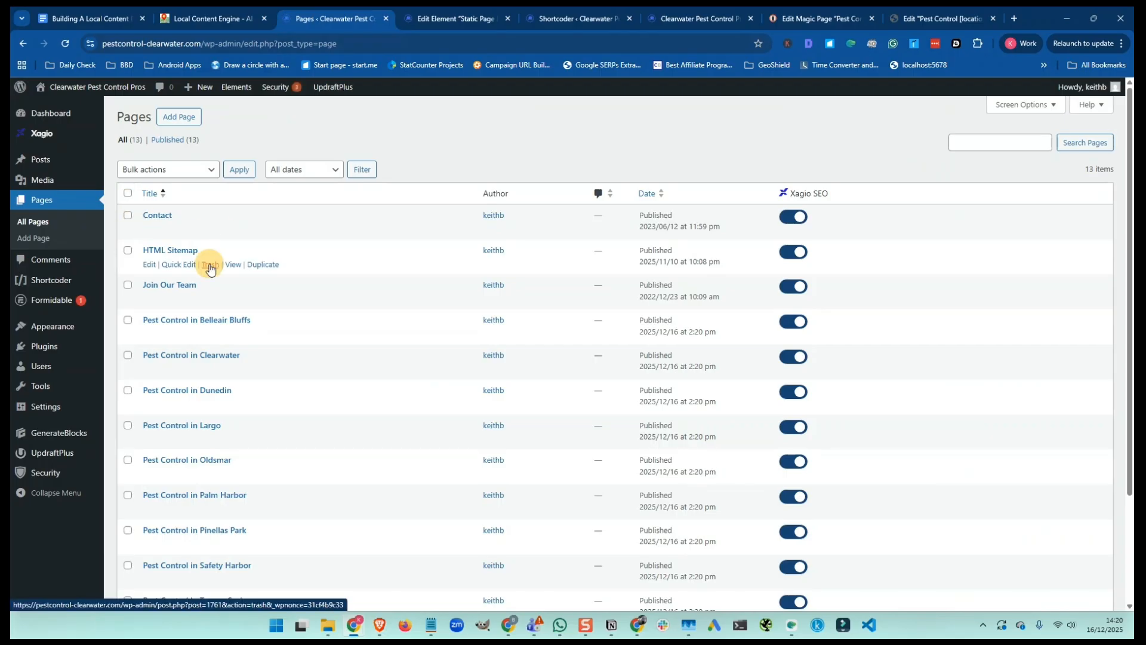
scroll(204, 258, down, 2)
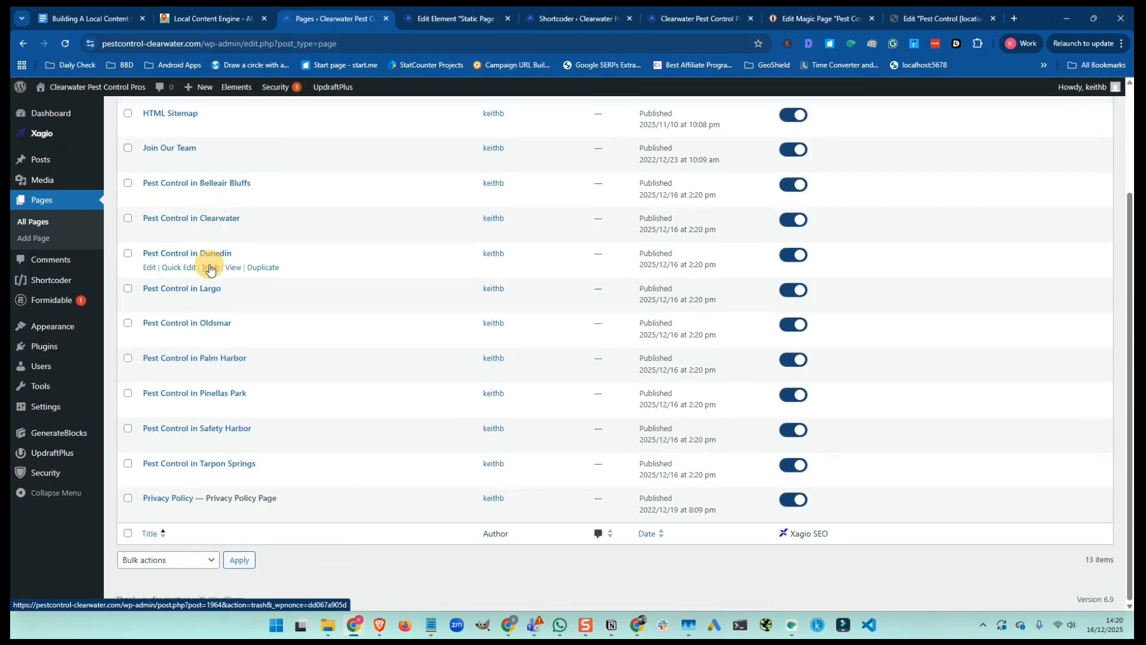
scroll(209, 270, up, 2)
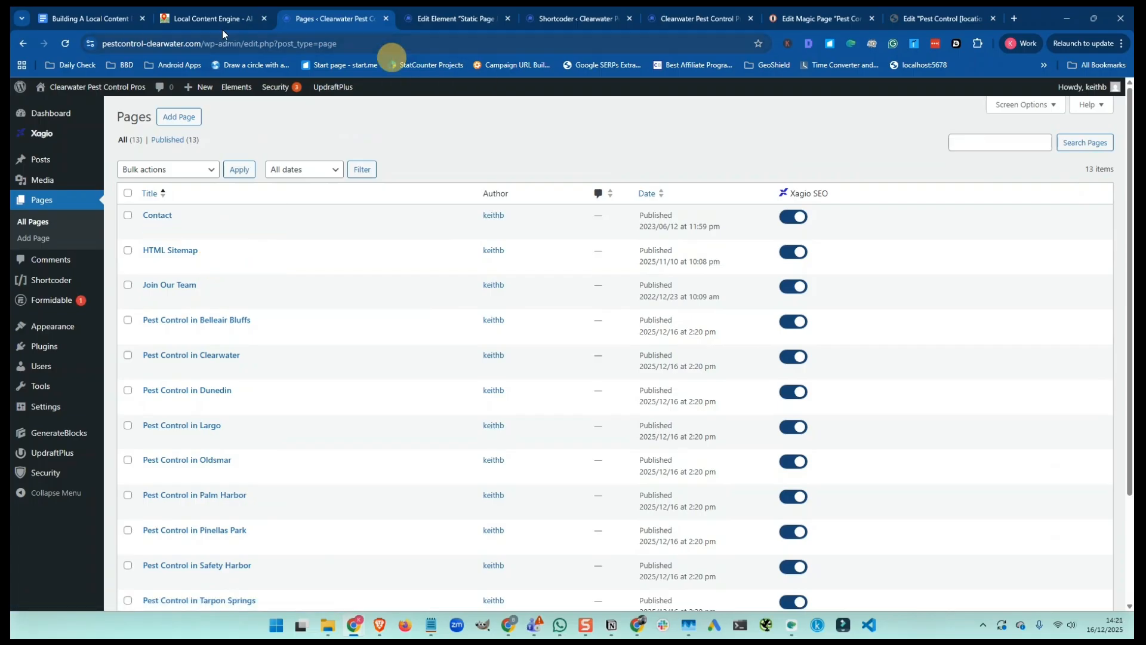
click(208, 19)
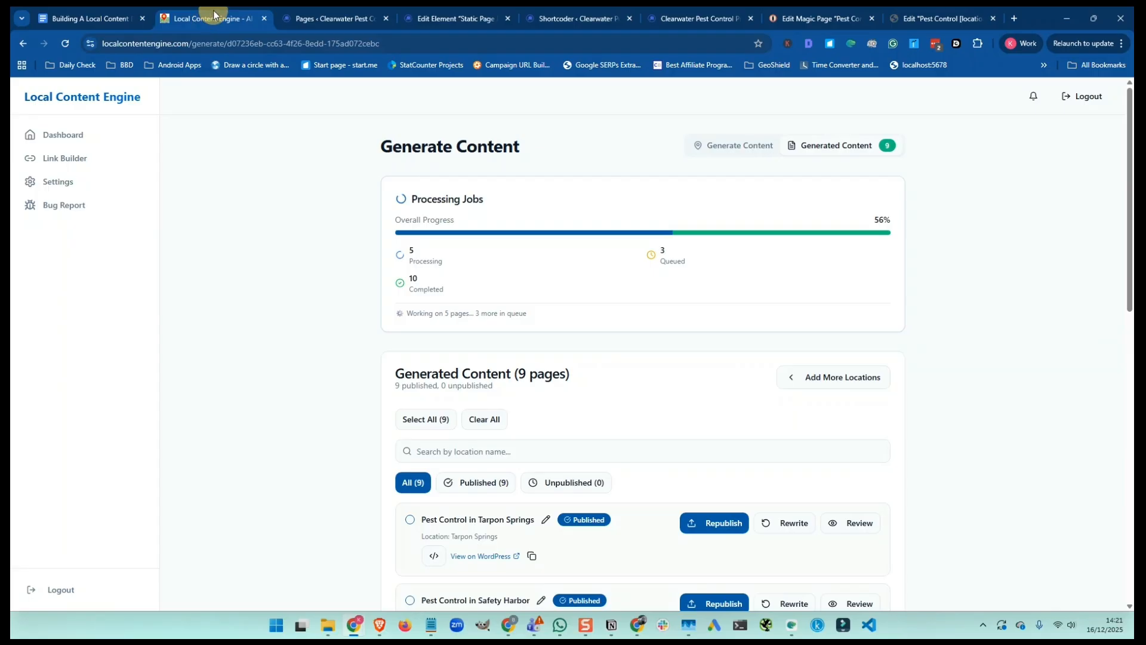
Open WordPress's Permalink settings from the pages list
click(324, 18)
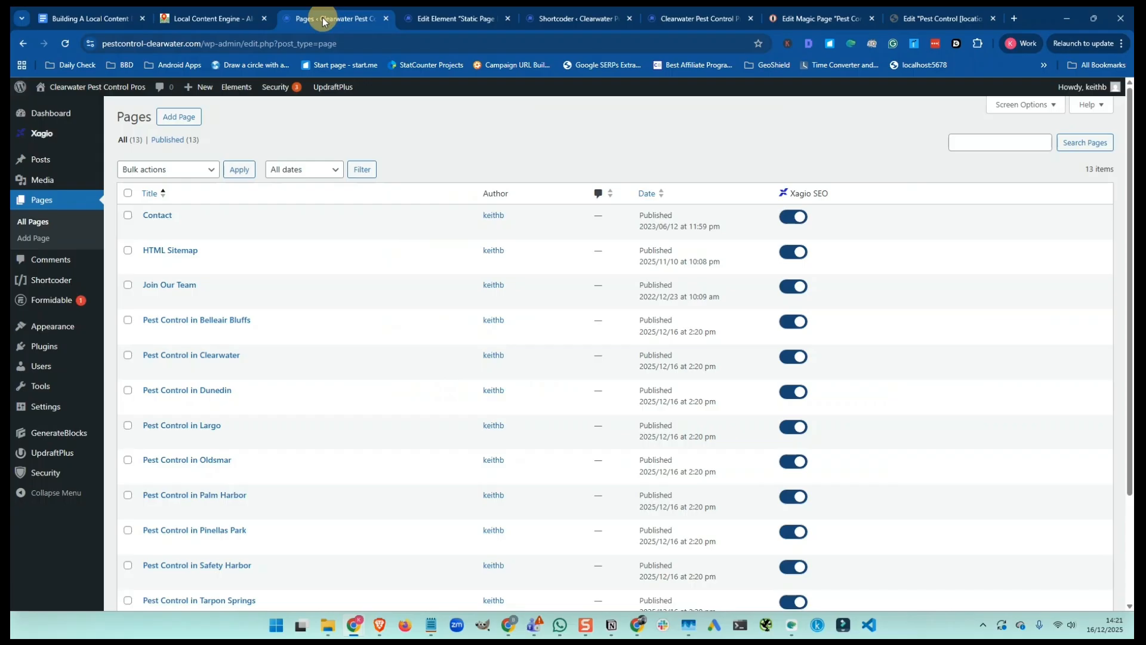
mouse_move(48, 412)
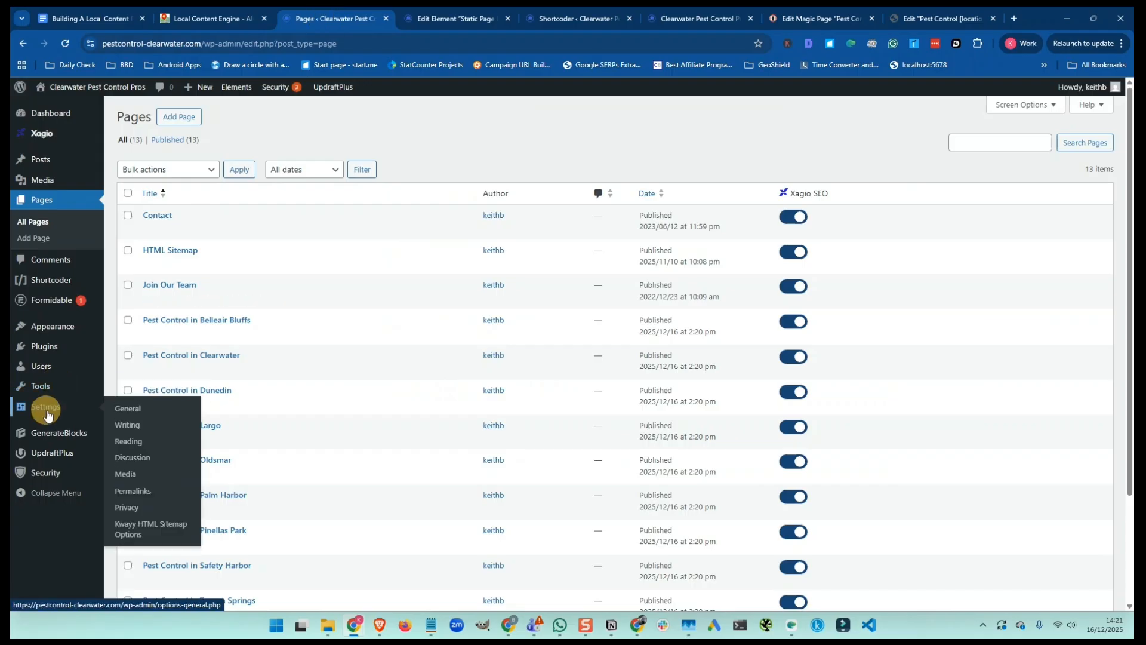
click(132, 495)
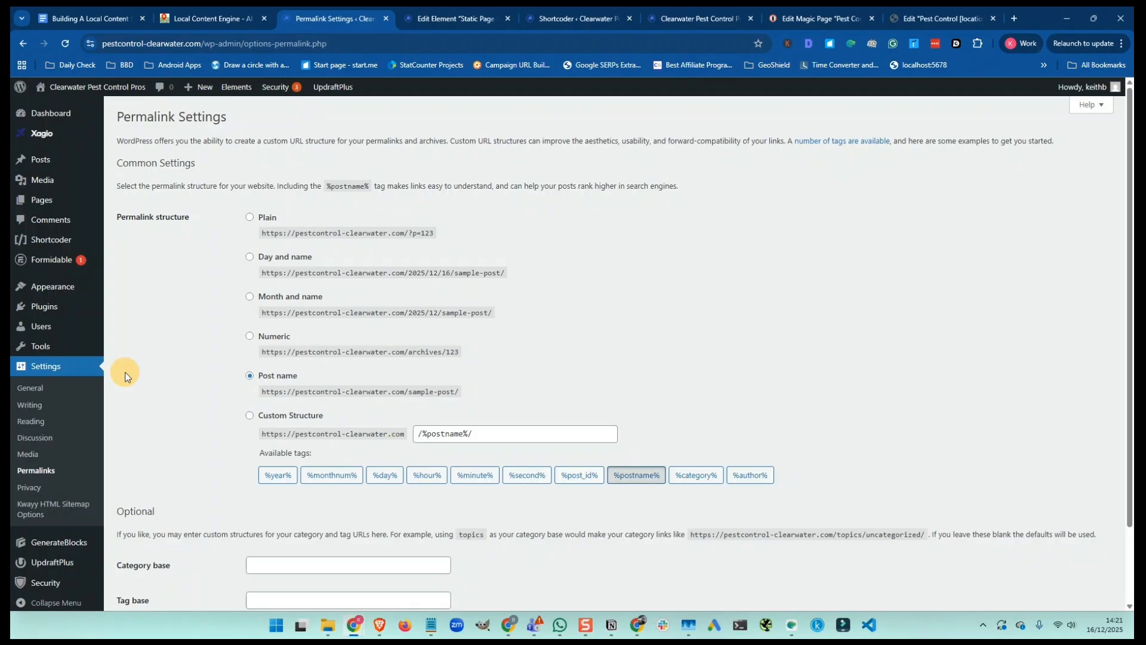
Set static page 'Expert Pest Control Services in Clearwater' as homepage and save Reading settings
mouse_move(65, 291)
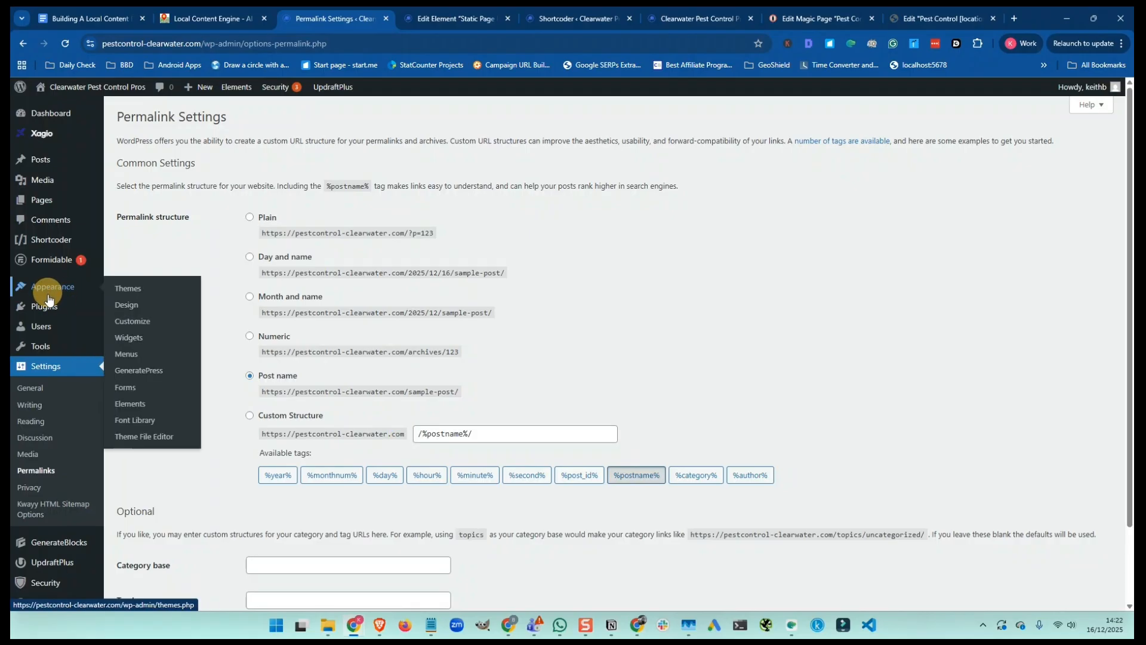
click(30, 425)
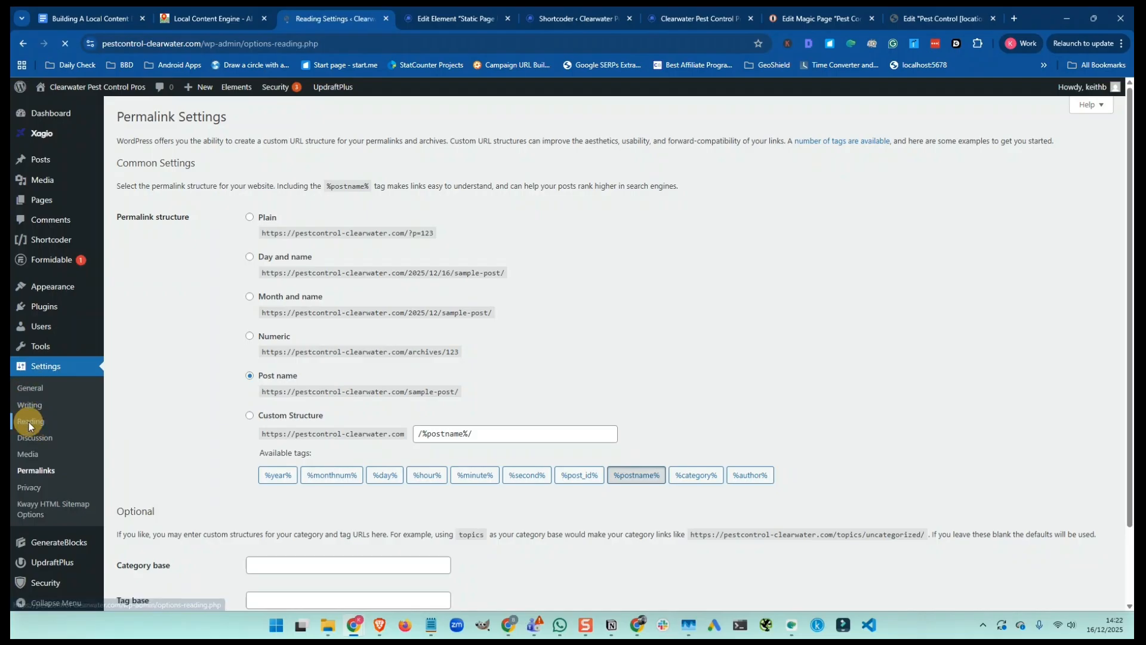
click(249, 167)
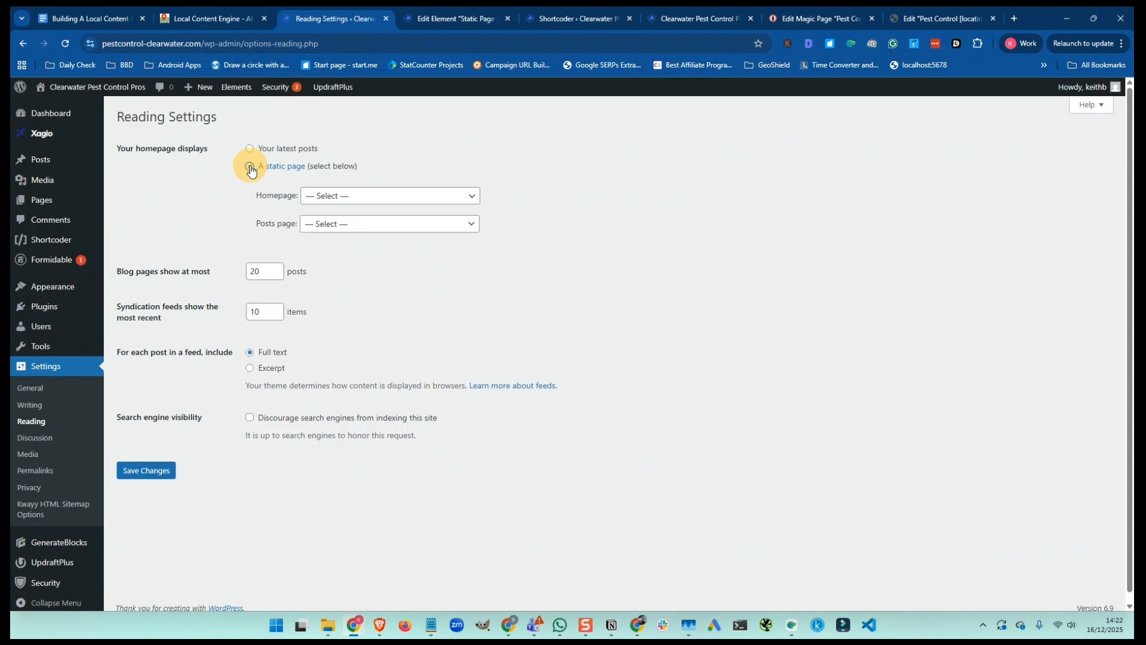
click(354, 198)
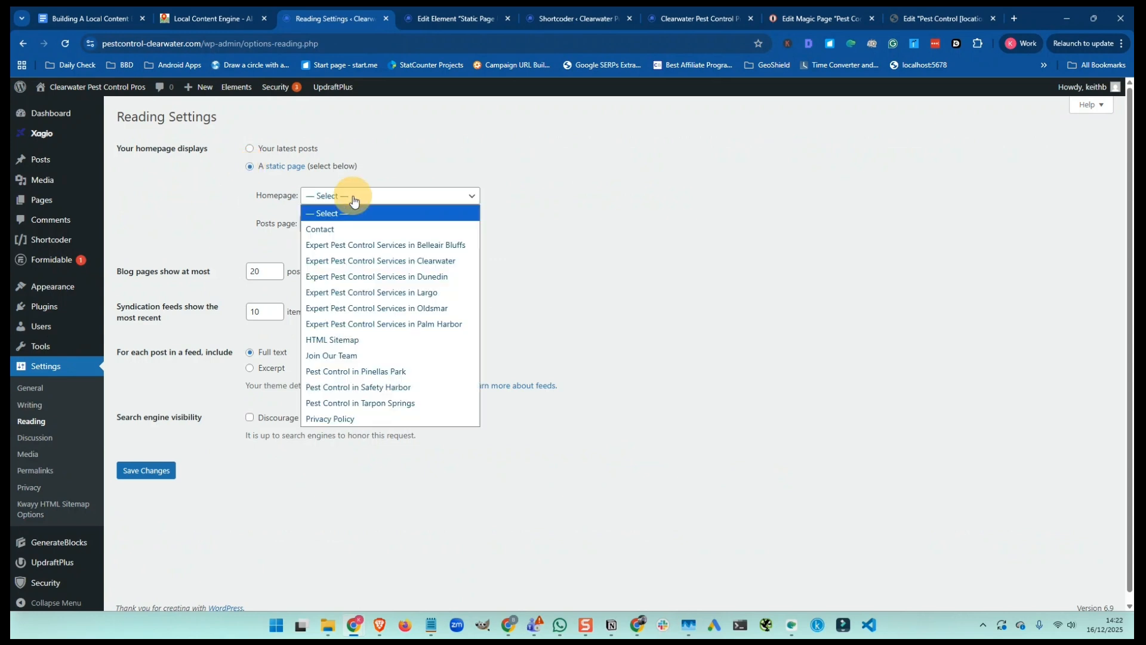
click(352, 262)
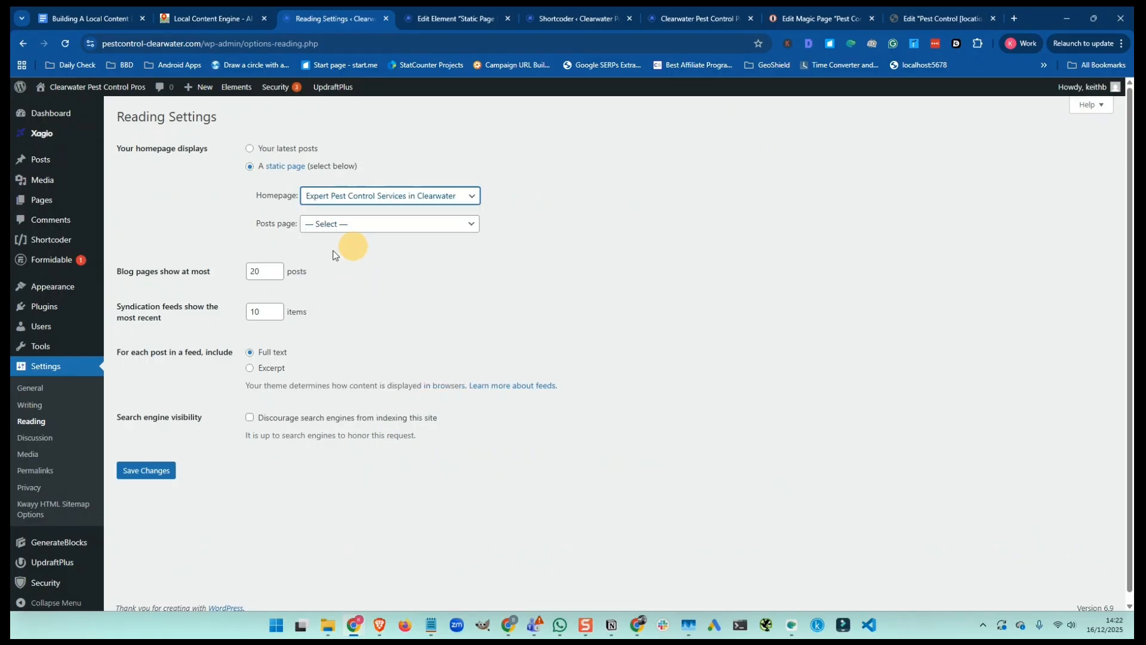
click(149, 475)
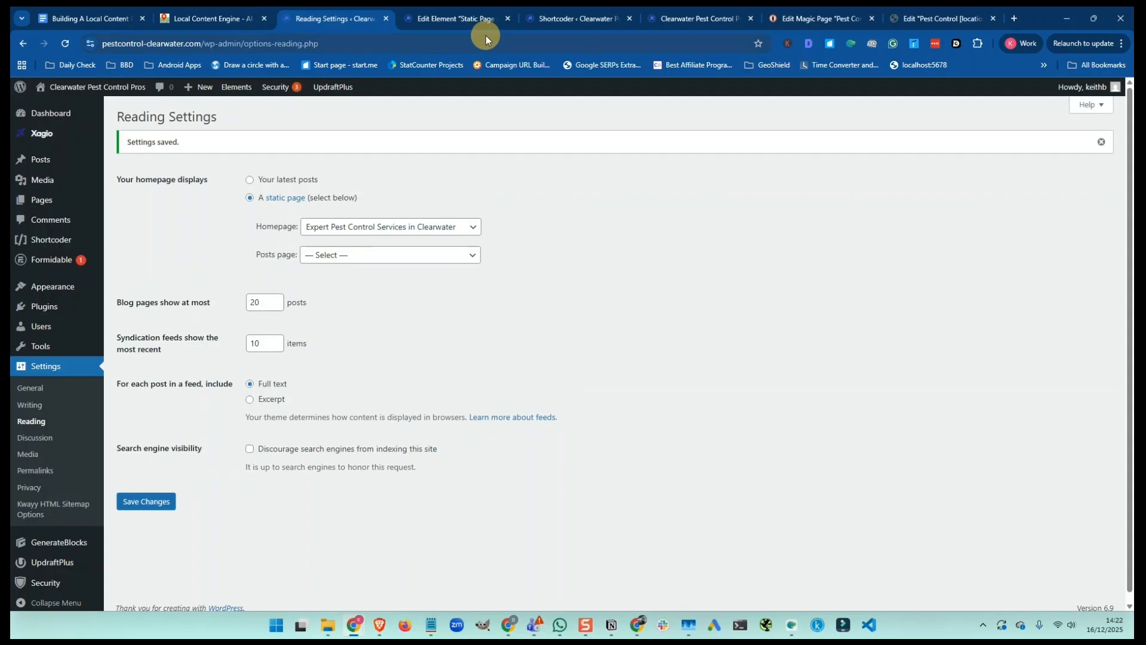
click(203, 19)
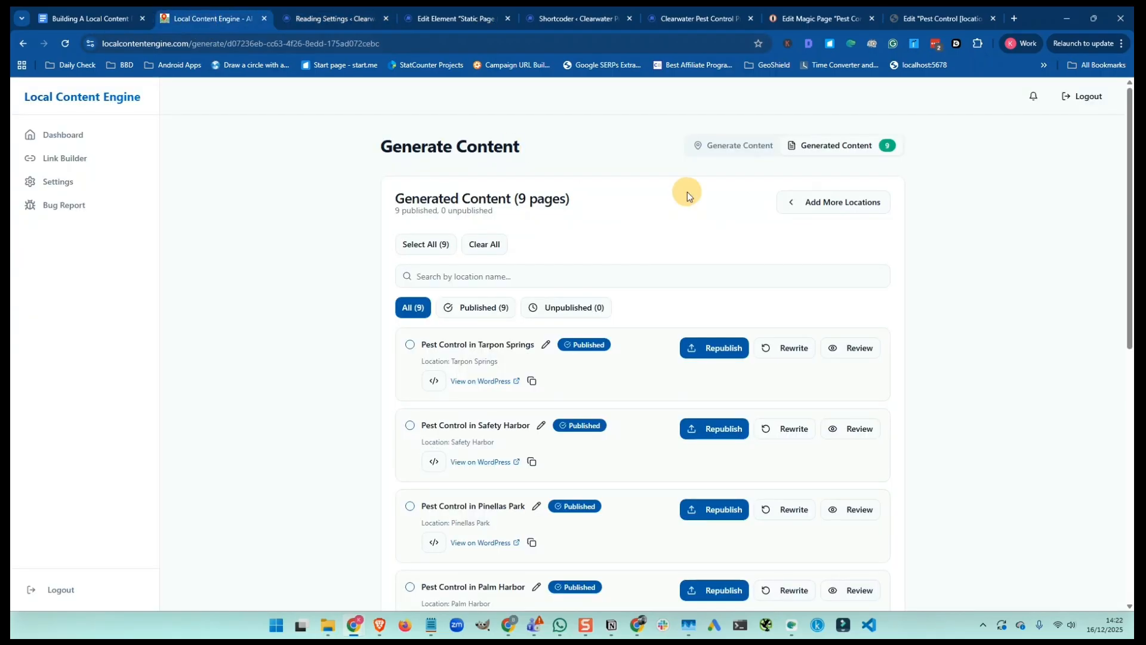
scroll(687, 192, down, 1)
scroll(686, 192, down, 2)
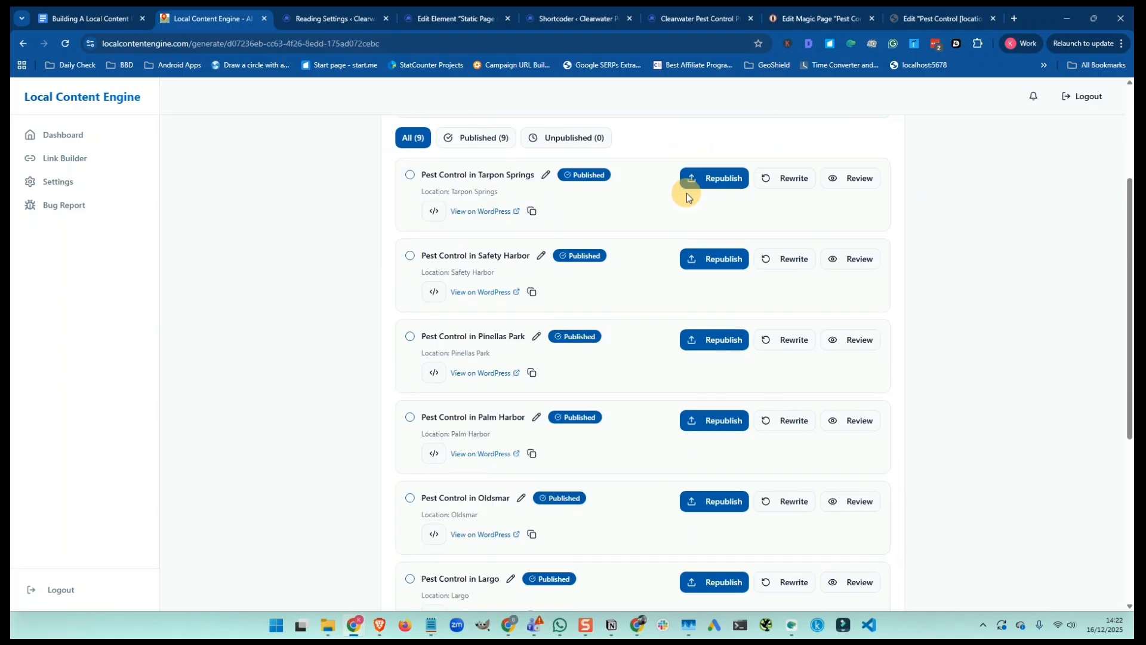
scroll(687, 193, up, 3)
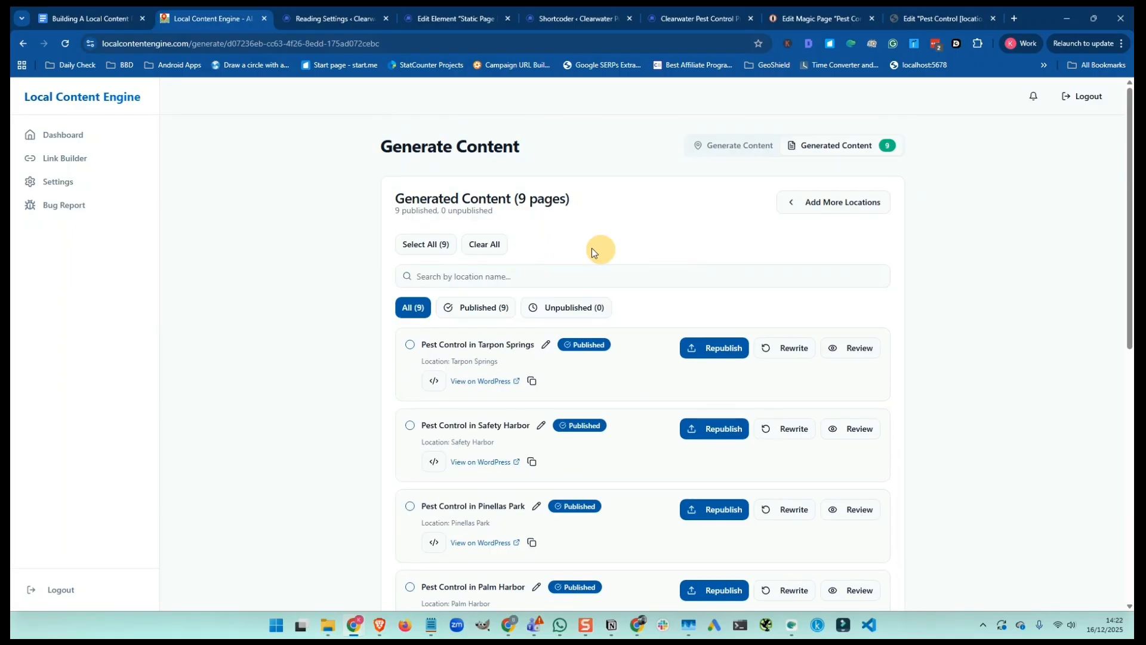
click(317, 18)
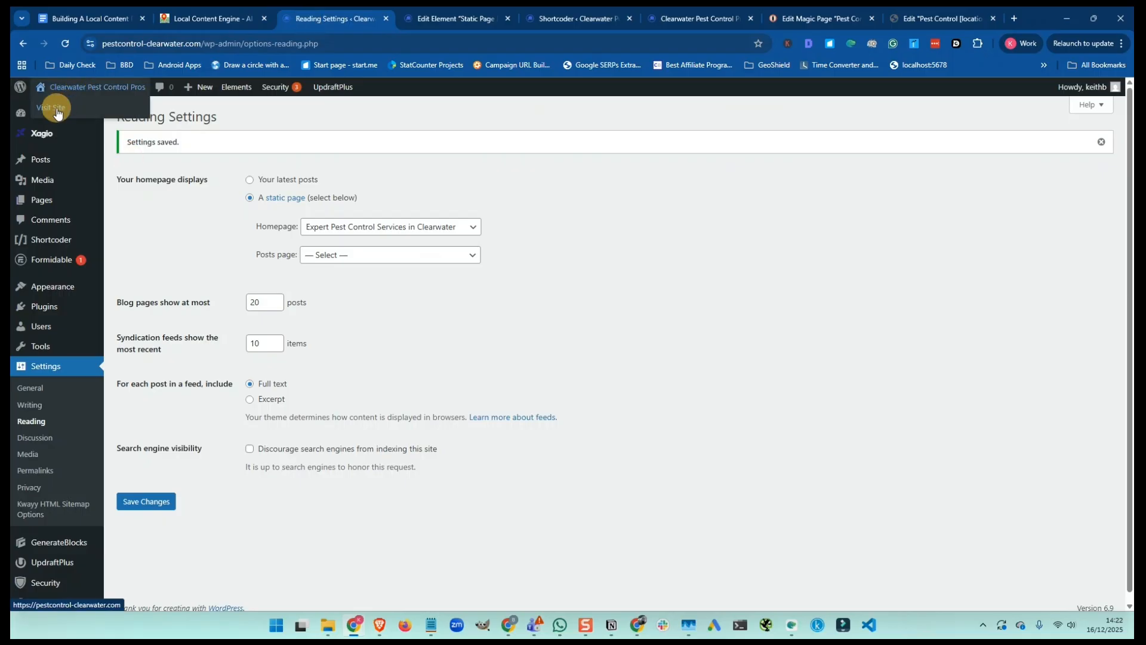
Open the live Clearwater Pest Control Pros homepage in a new tab and scroll through it
right_click(57, 110)
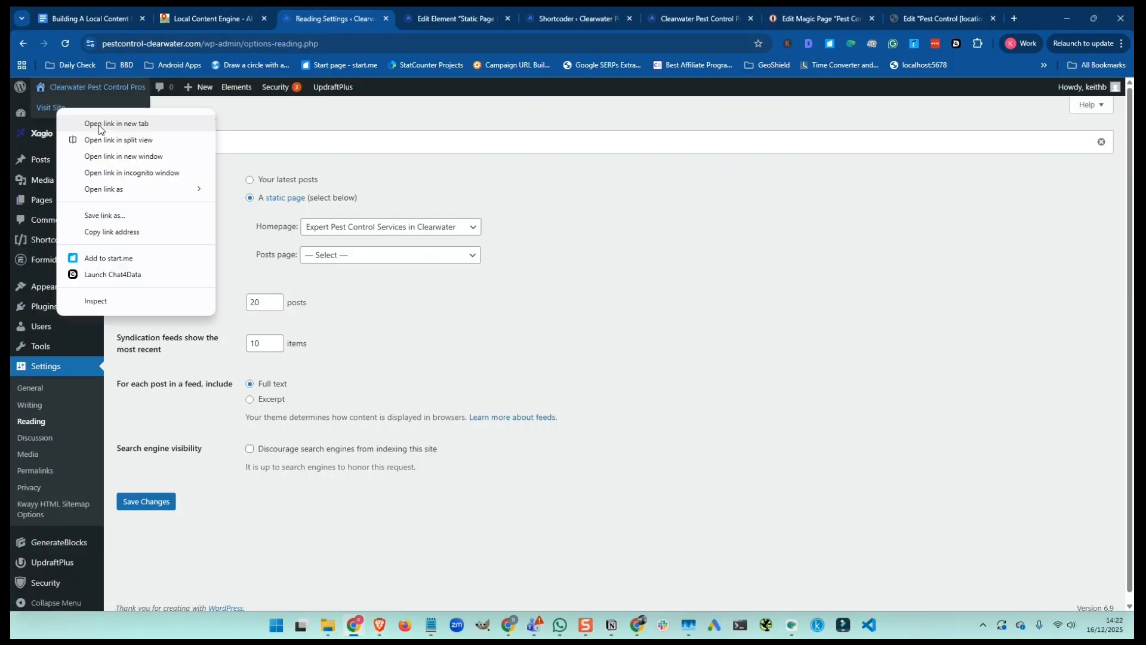
click(99, 124)
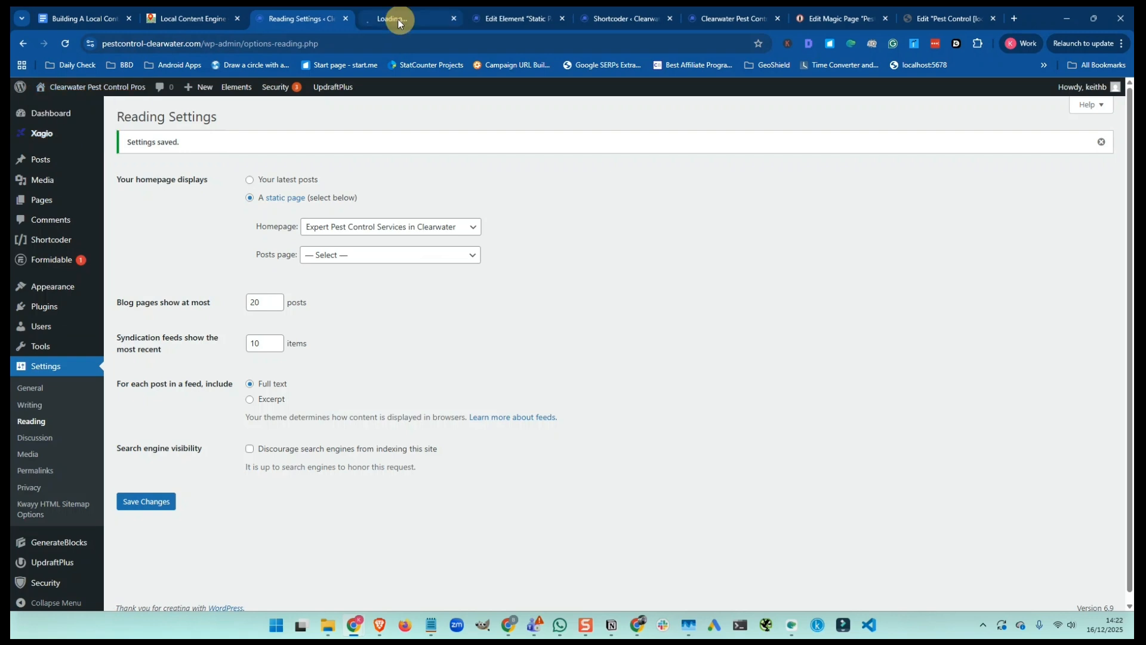
click(395, 18)
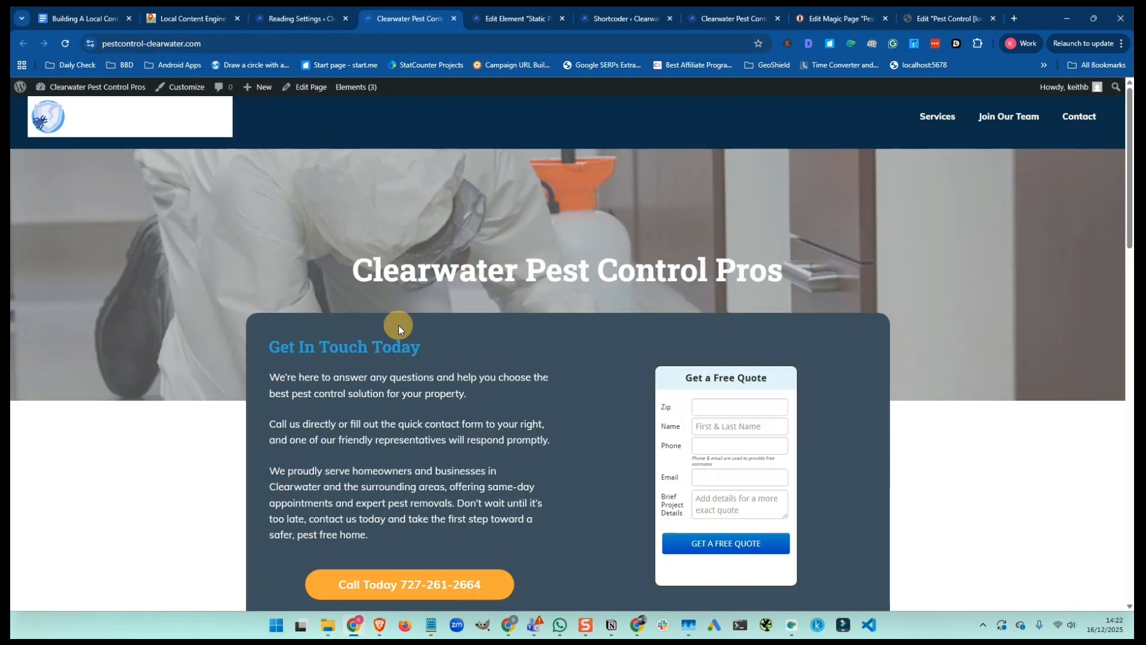
scroll(398, 325, down, 5)
scroll(385, 298, down, 1)
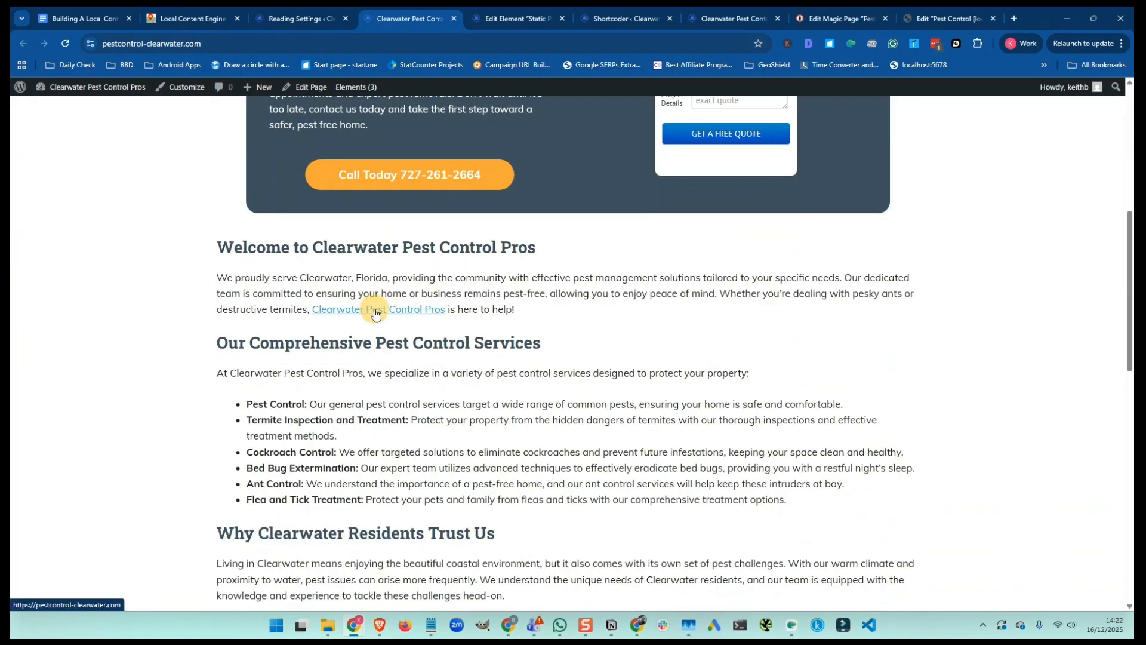
scroll(375, 312, down, 5)
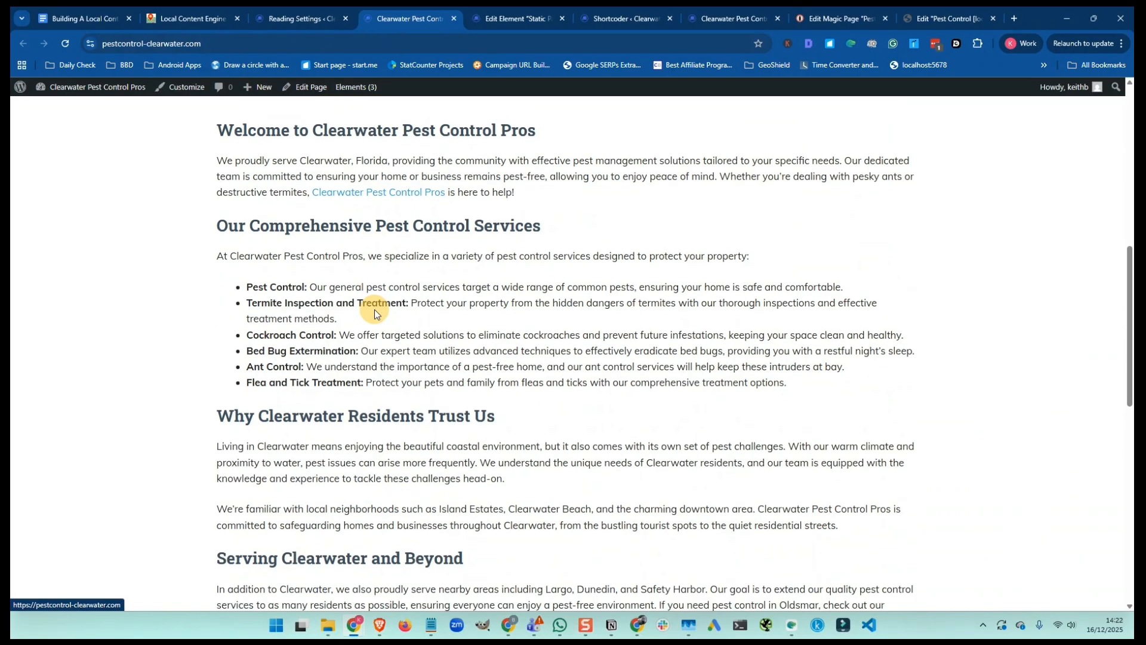
scroll(374, 313, down, 2)
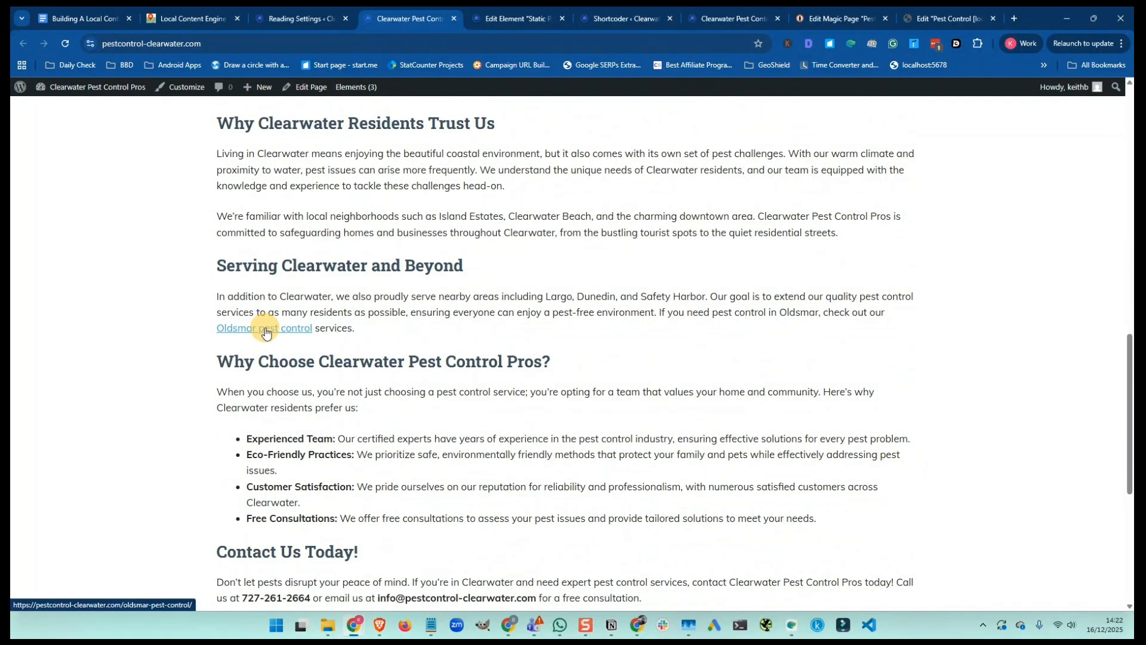
scroll(503, 296, down, 3)
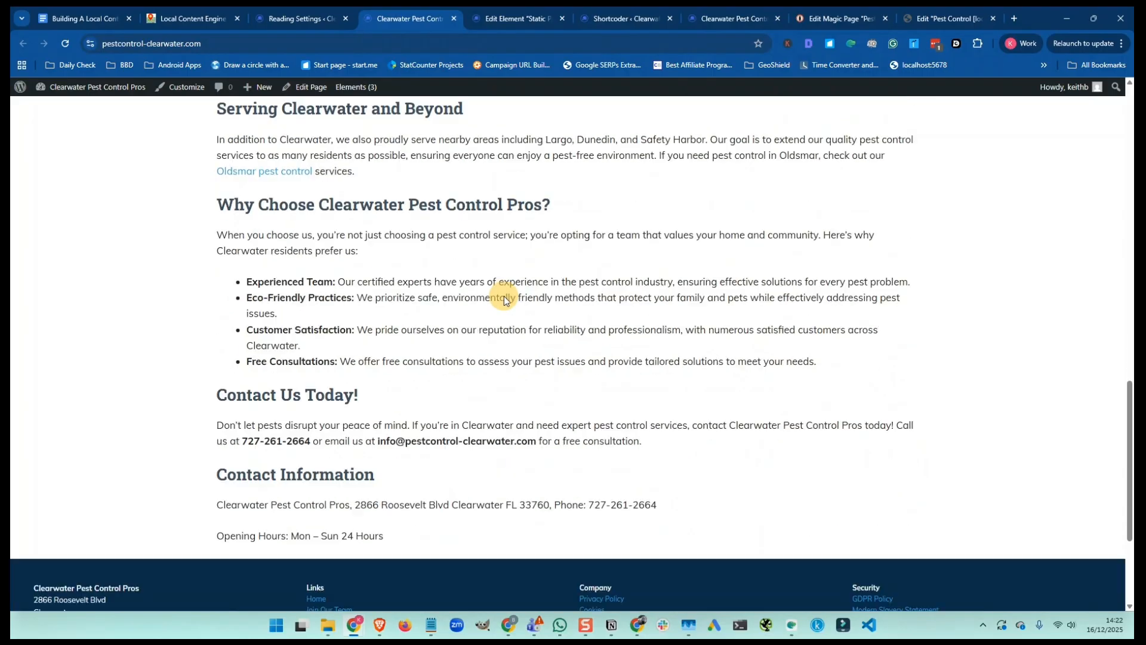
scroll(504, 296, down, 1)
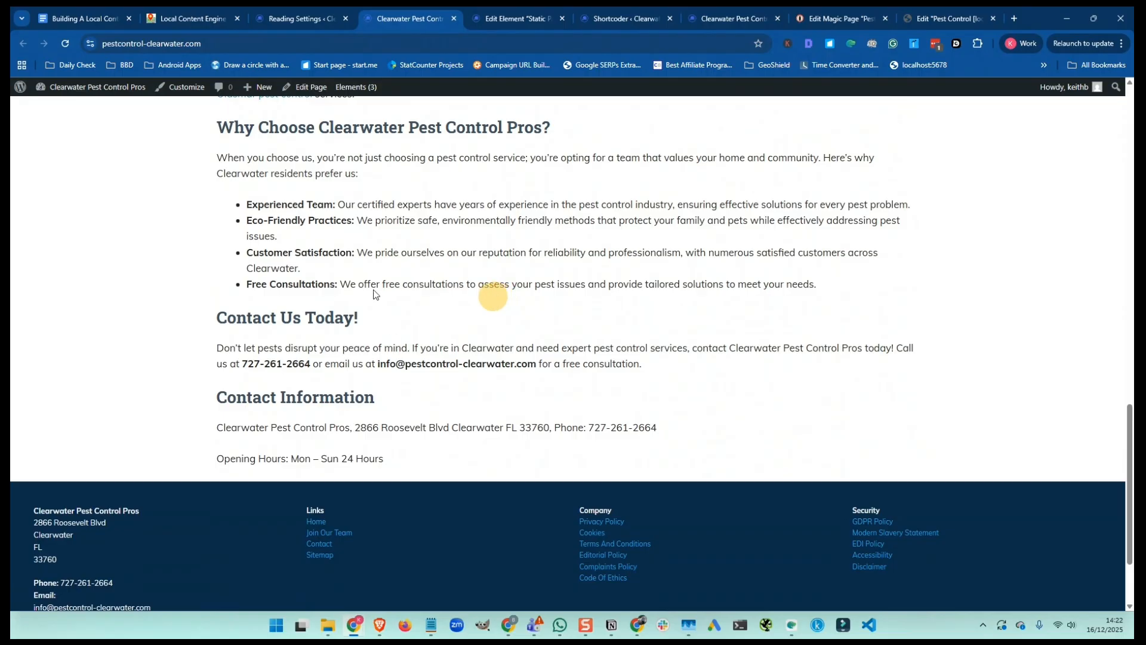
scroll(341, 348, up, 1)
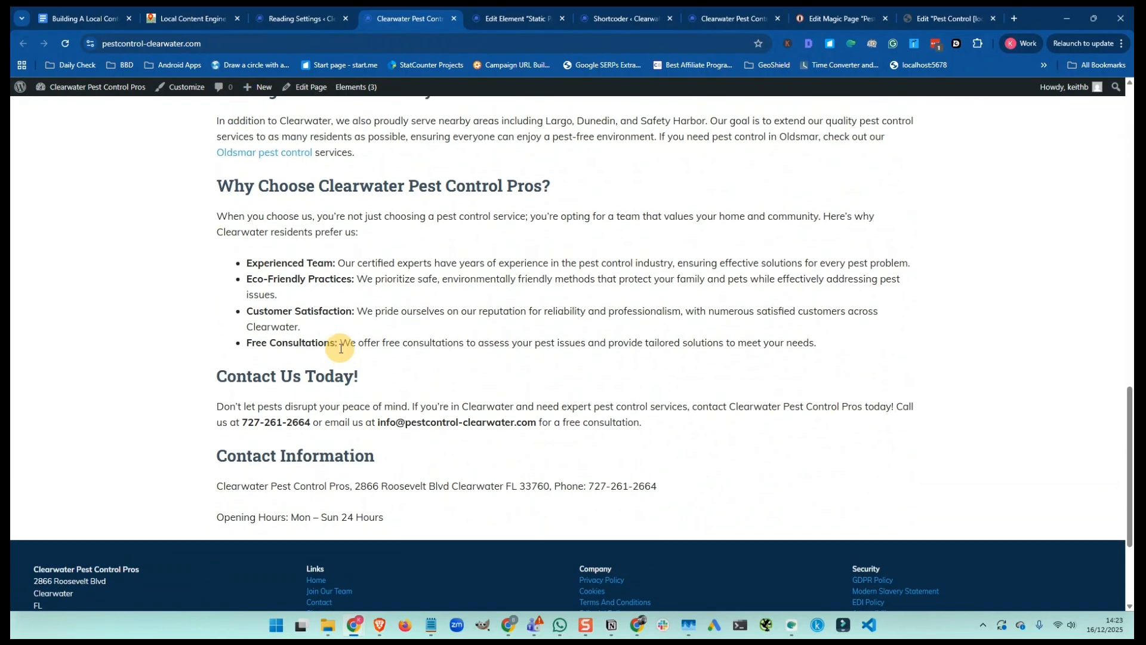
scroll(341, 348, up, 7)
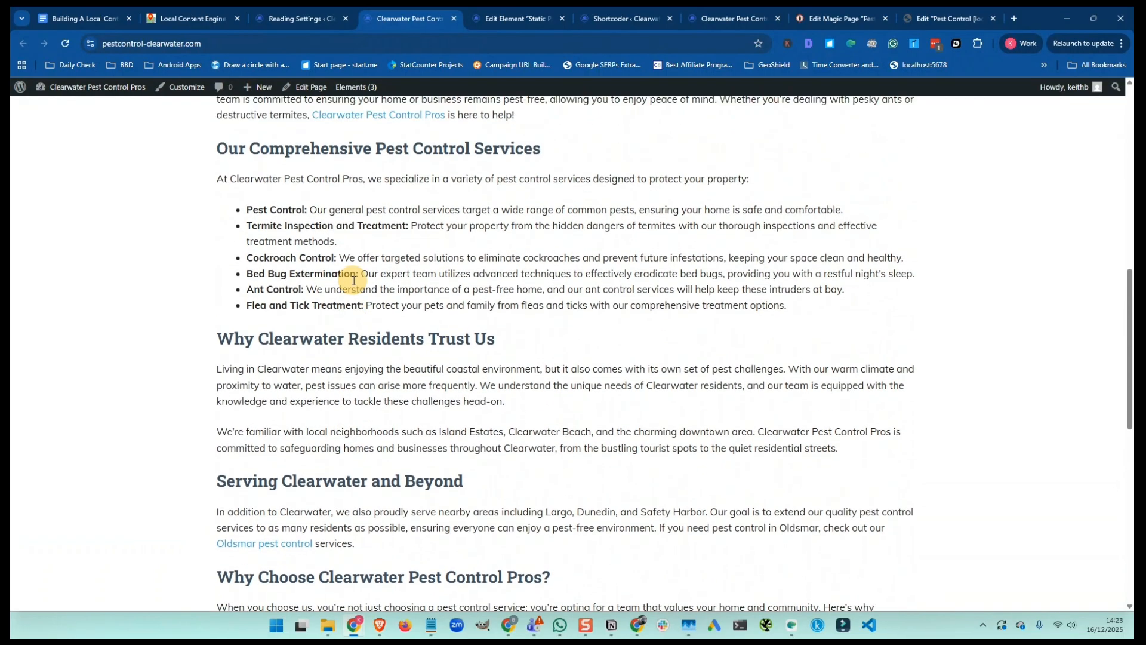
scroll(354, 280, up, 2)
scroll(354, 280, down, 8)
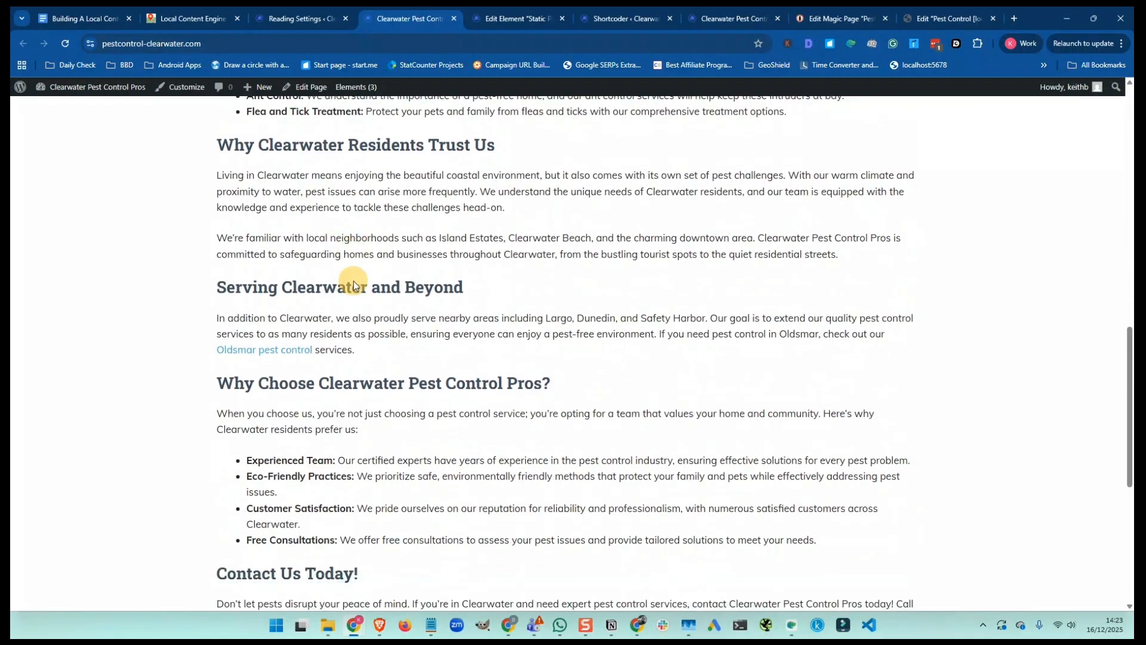
Follow the 'Oldsmar pest control' link, review that location page, then return to the checklist
click(272, 215)
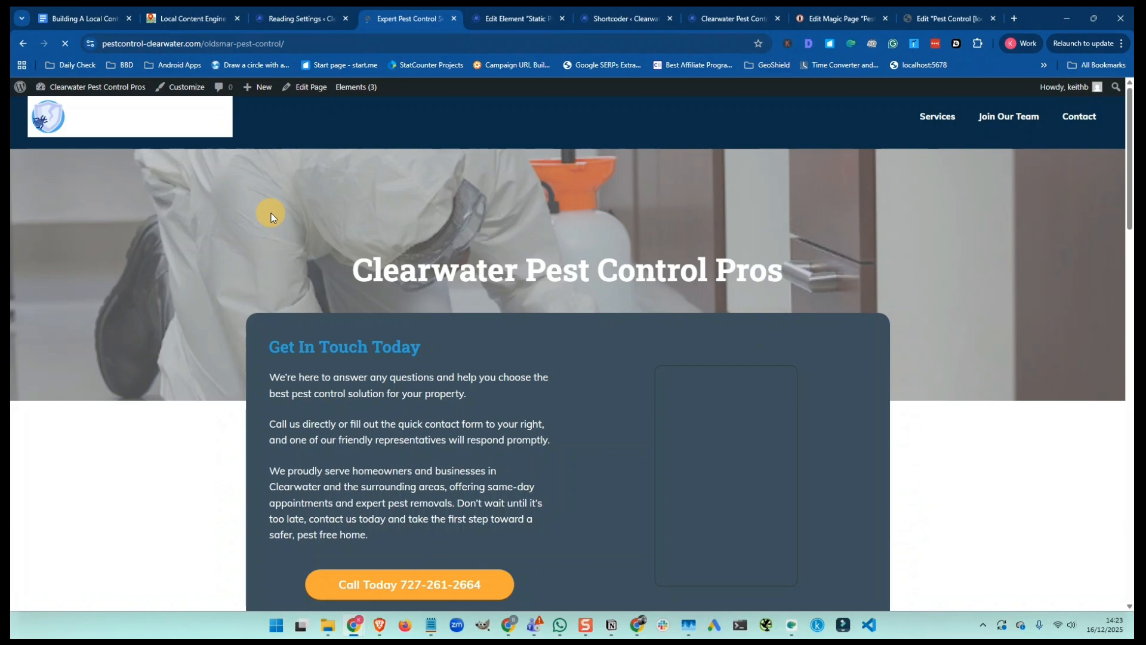
scroll(271, 213, down, 5)
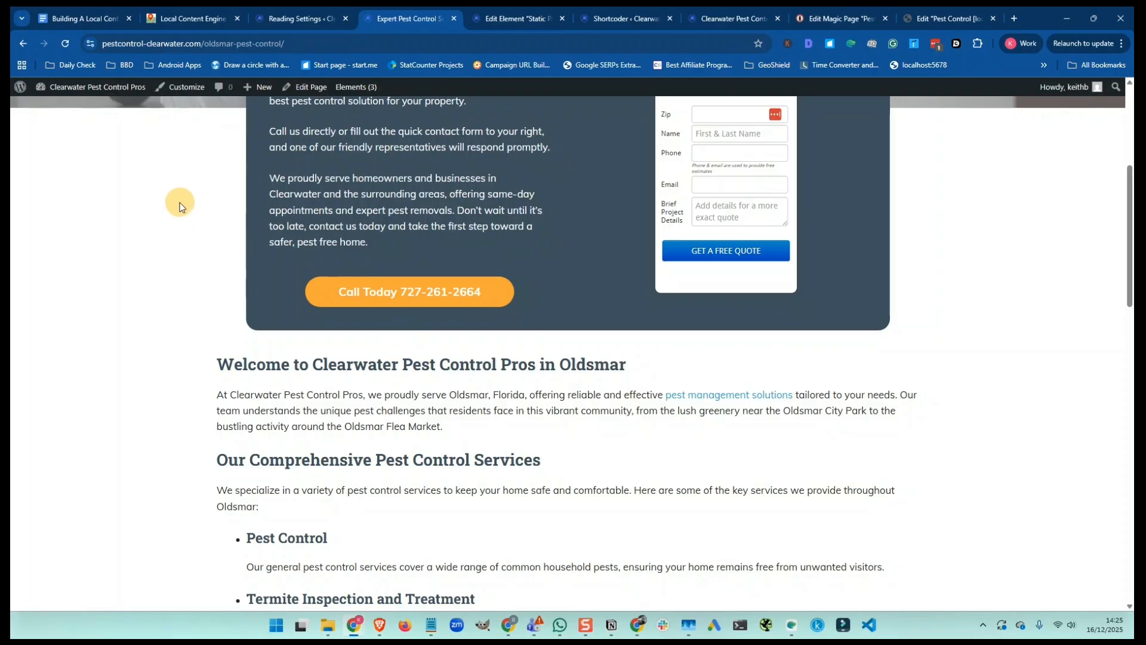
click(94, 18)
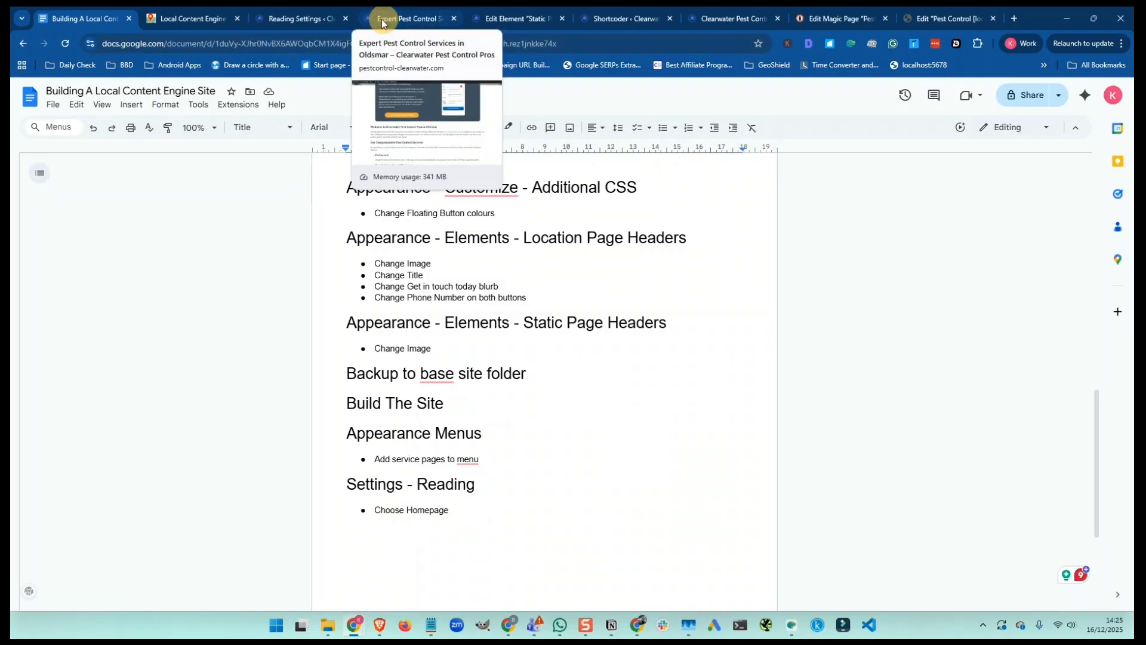
Go back to Reading Settings in WordPress admin and open the UpdraftPlus Backup/Restore page
click(301, 18)
mouse_move(36, 235)
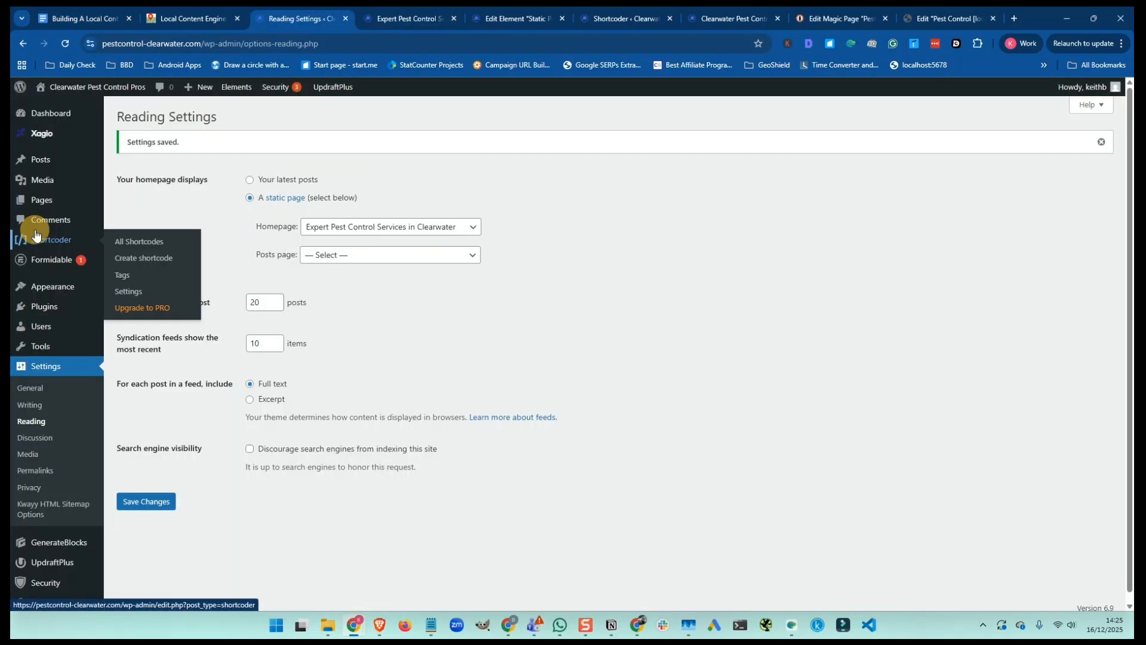
click(52, 564)
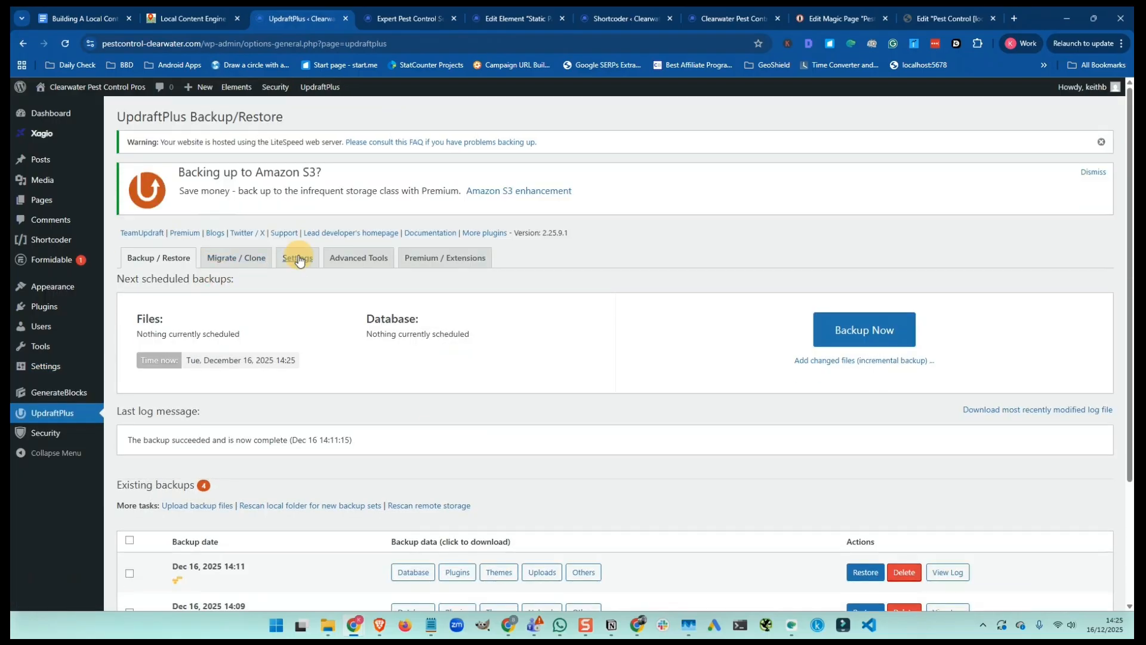
Schedule files and database backups weekly, retaining 6 backups of each
click(299, 261)
click(301, 292)
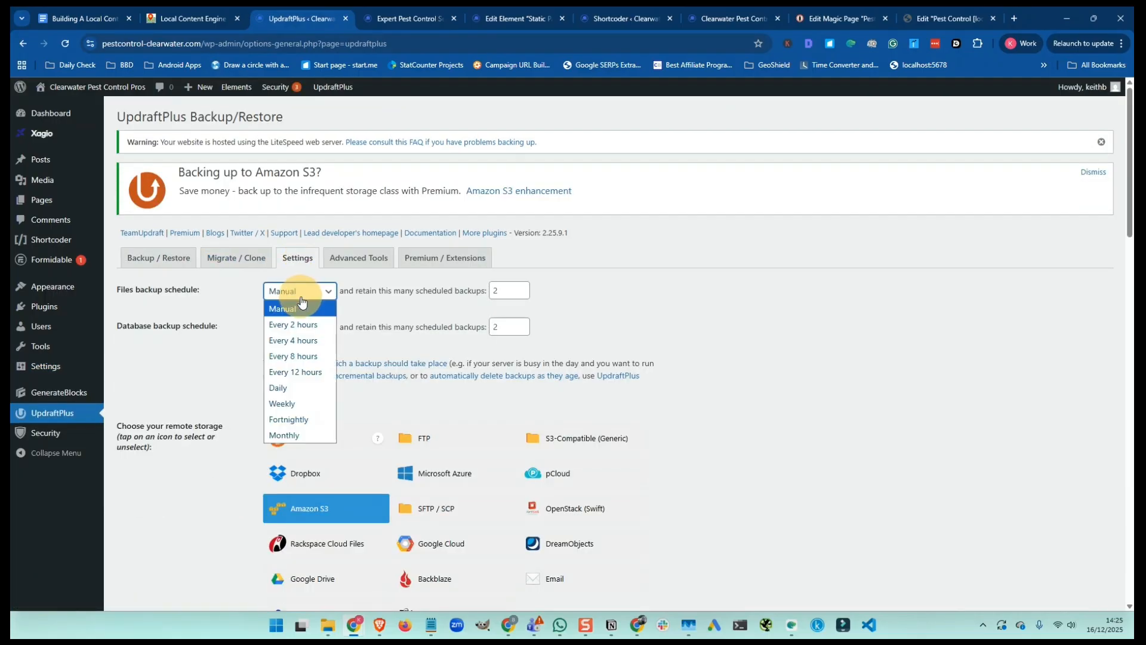
click(298, 403)
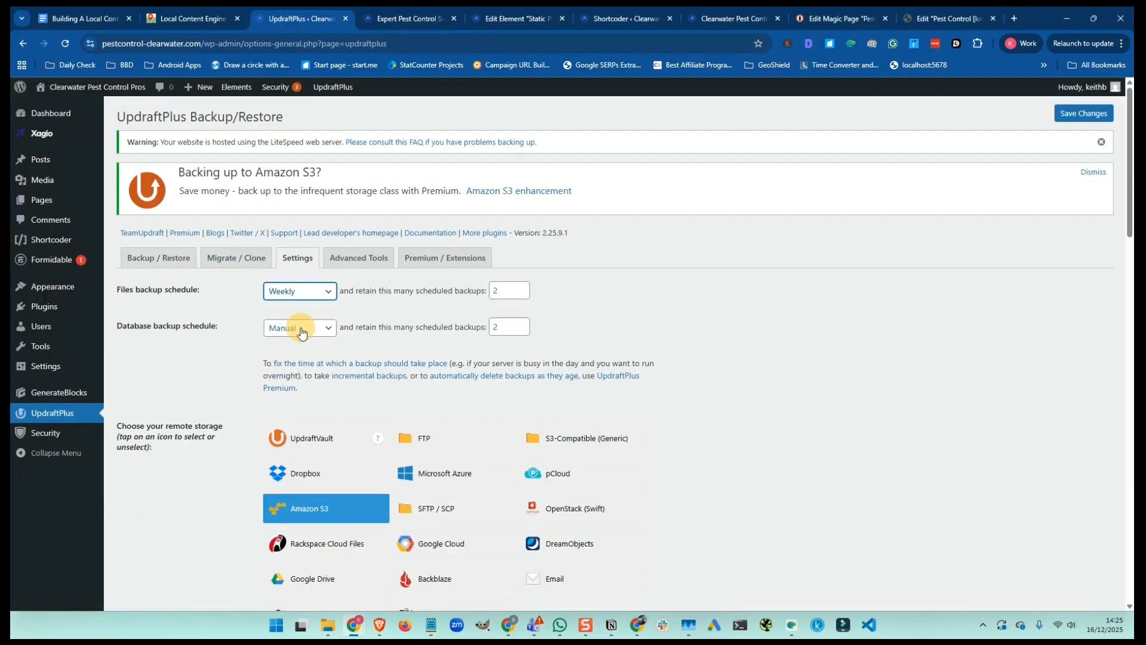
click(301, 333)
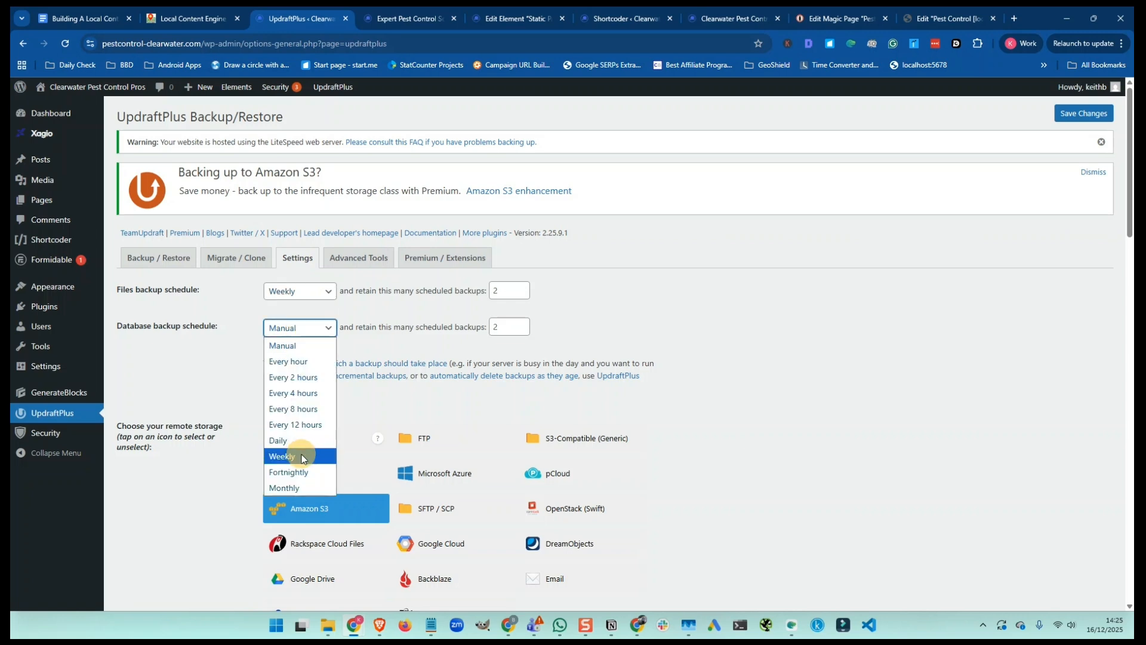
click(302, 457)
double_click(502, 291)
text(6)
double_click(500, 326)
text(6)
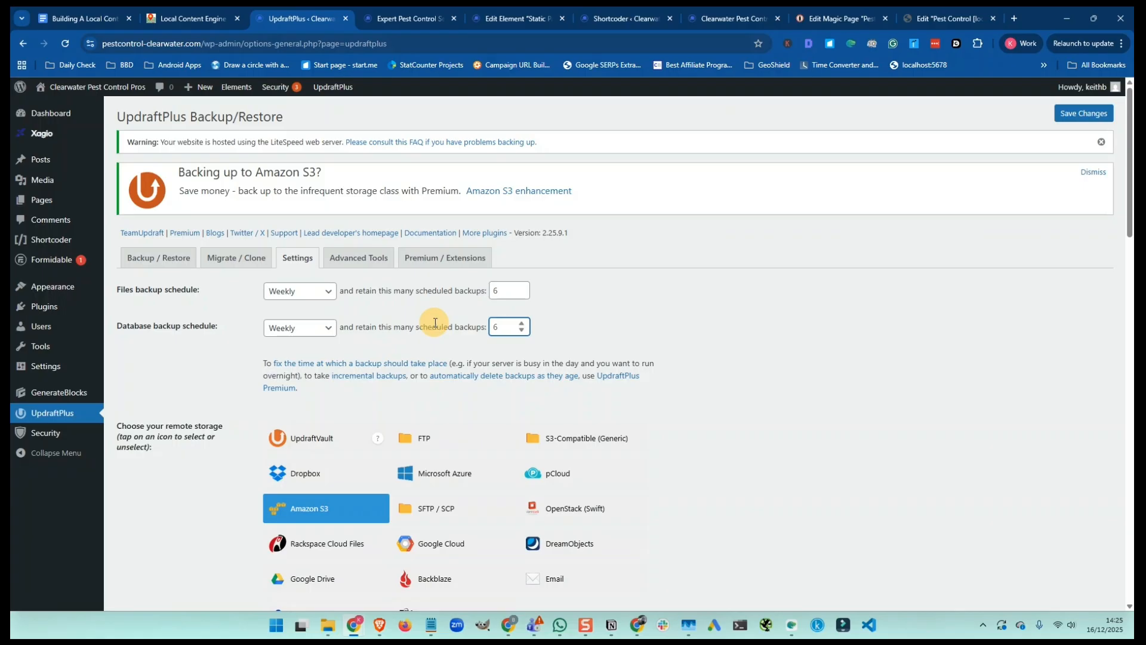
scroll(430, 323, down, 7)
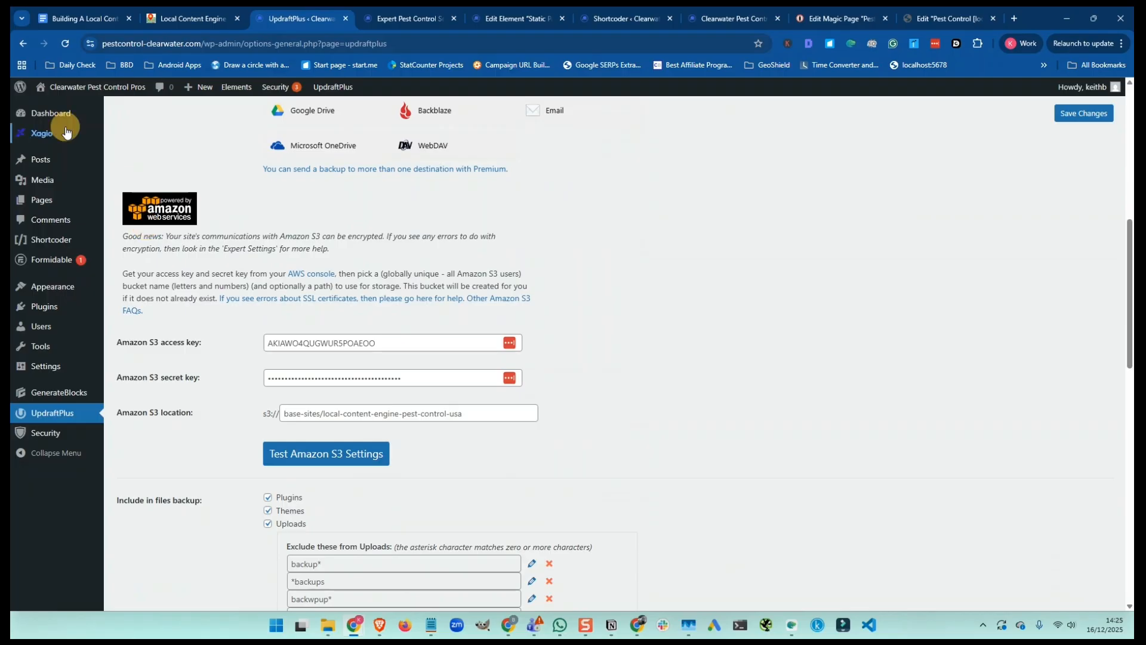
Replace the Amazon S3 location with local-site-backups/pestcontrol-clearwater, using the copied site domain
click(136, 44)
click(136, 44)
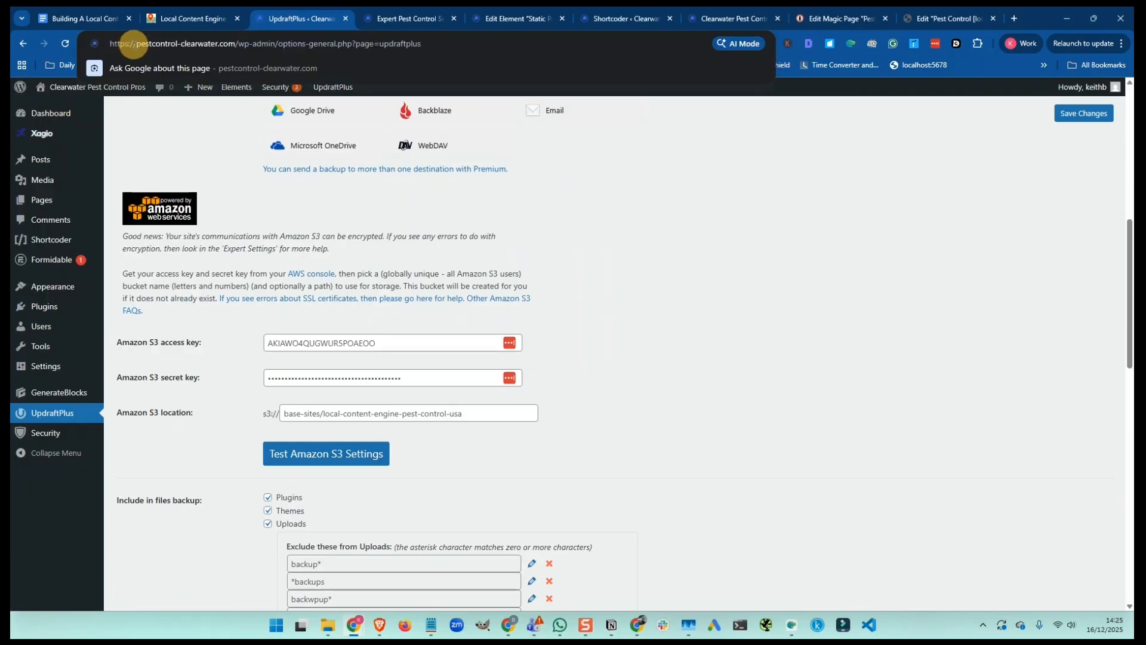
drag(136, 44, 232, 44)
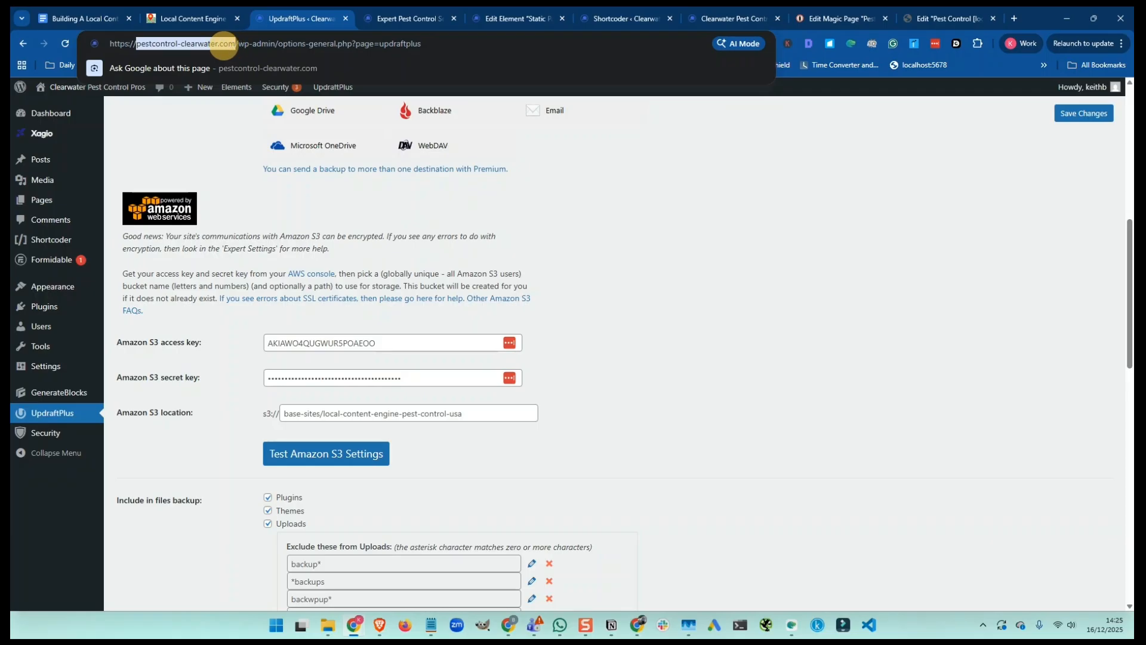
key(alt+Tab)
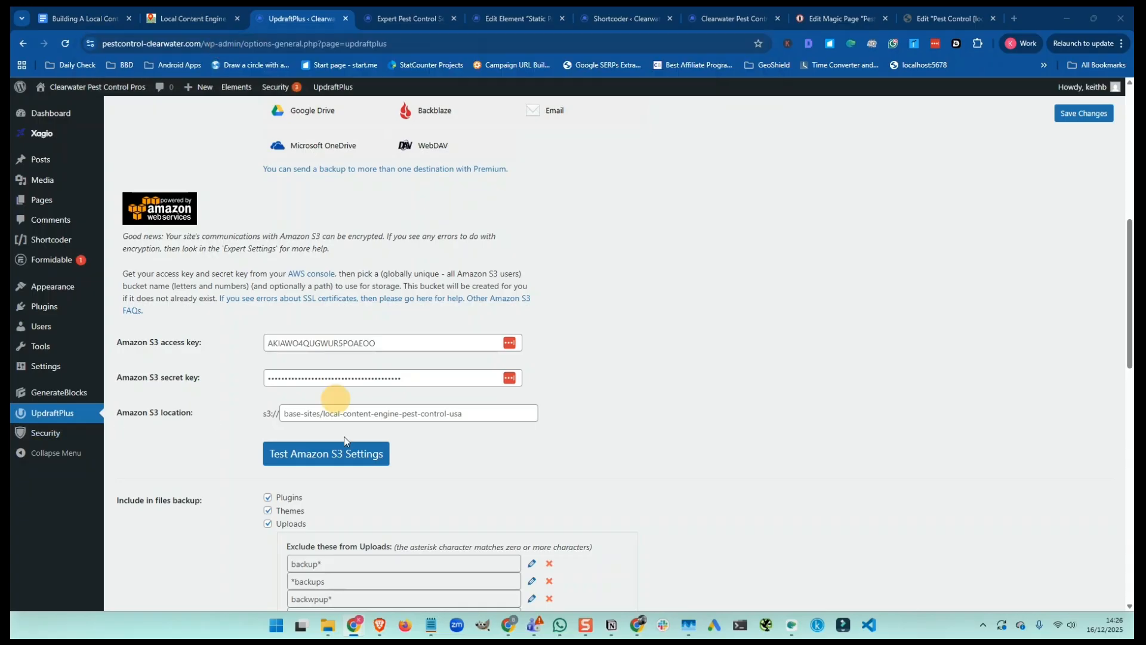
click(400, 413)
key(ctrl+a)
key(BackSpace)
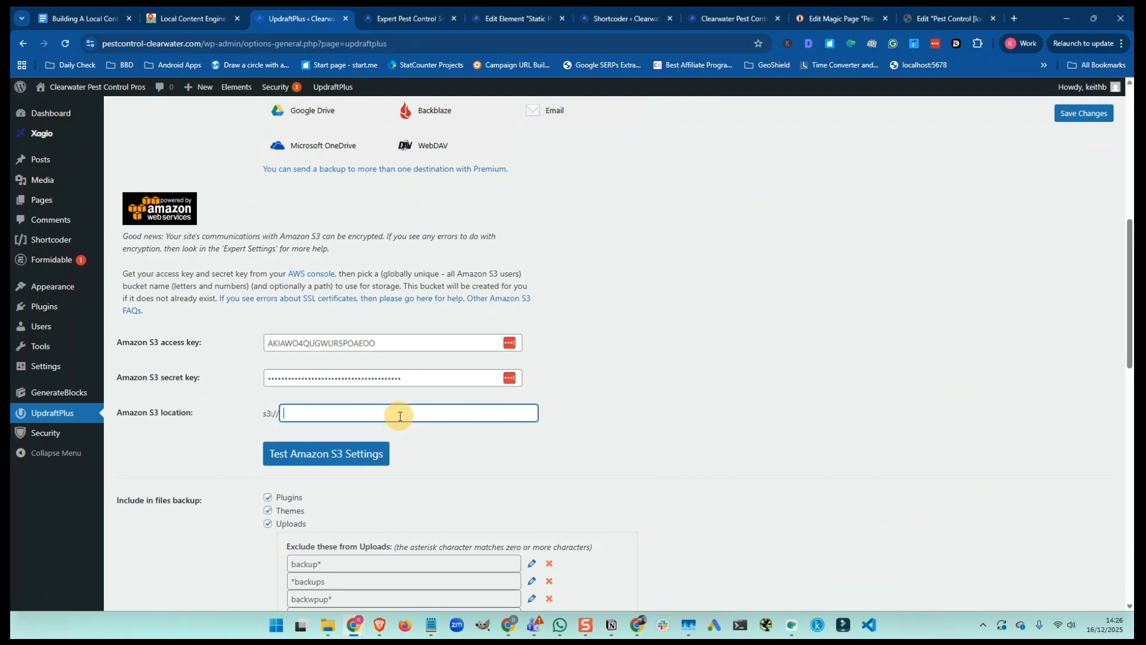
text(local-site-backups/pestcontrol-clearwater)
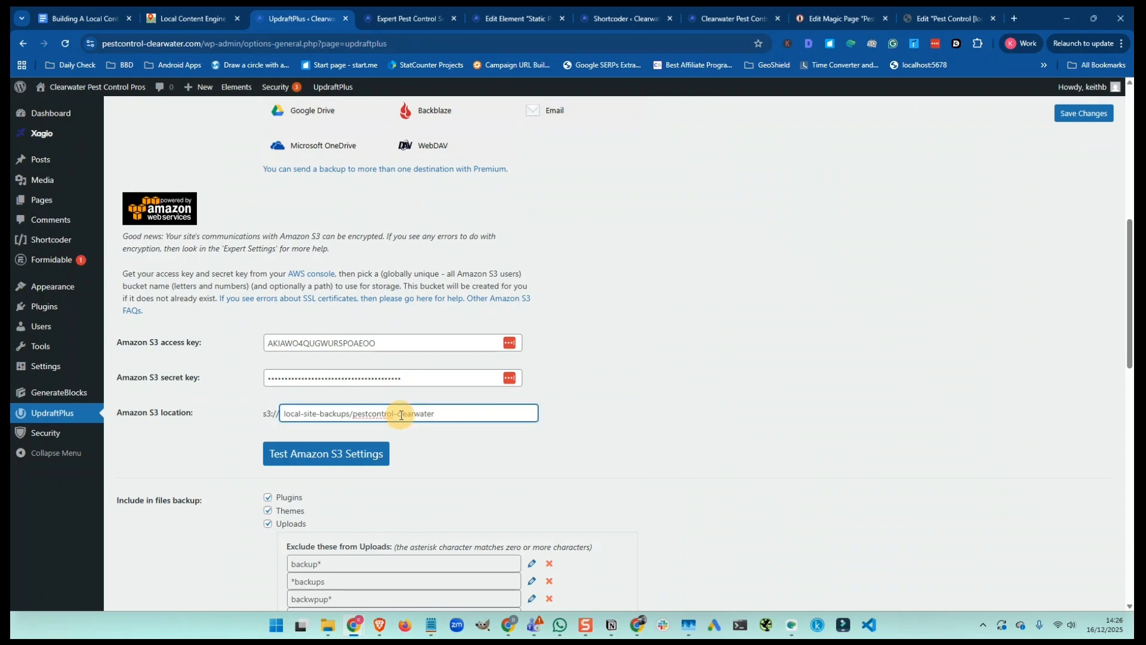
click(578, 407)
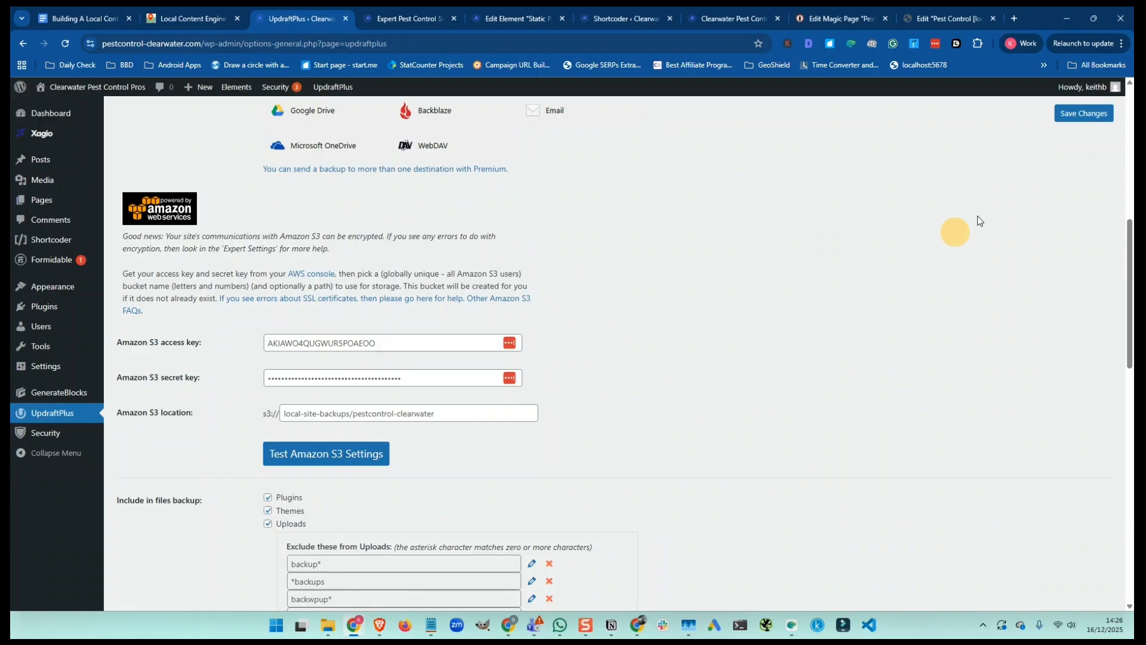
Save the backup settings and run a manual Backup Now, closing the dialog once it finishes
click(1082, 114)
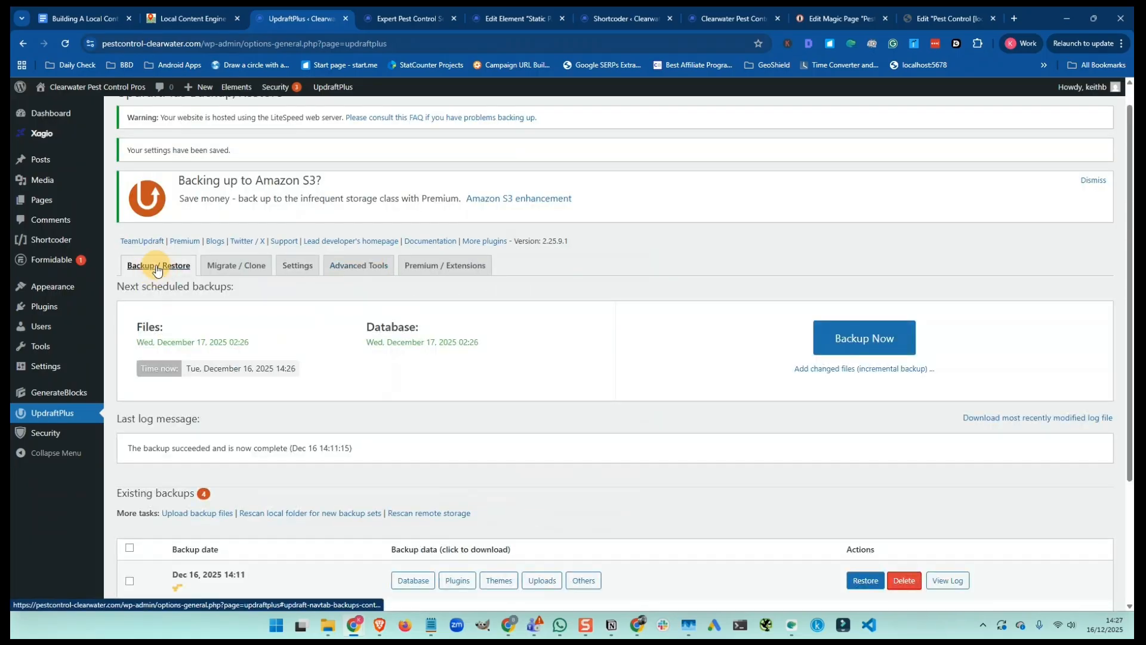
click(845, 338)
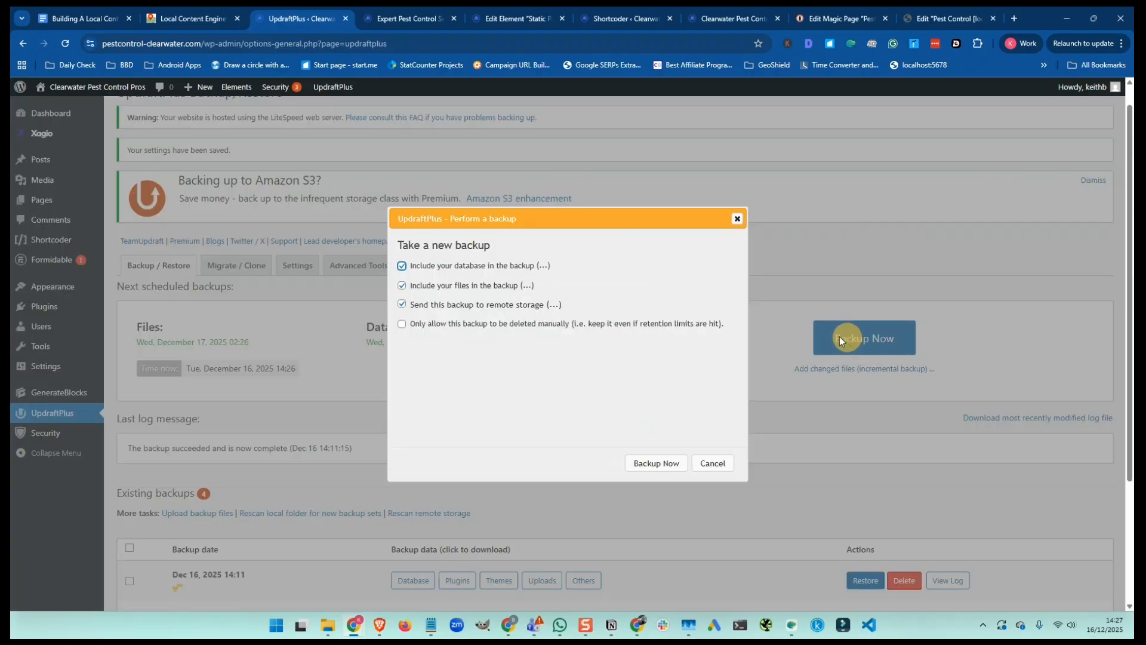
click(655, 463)
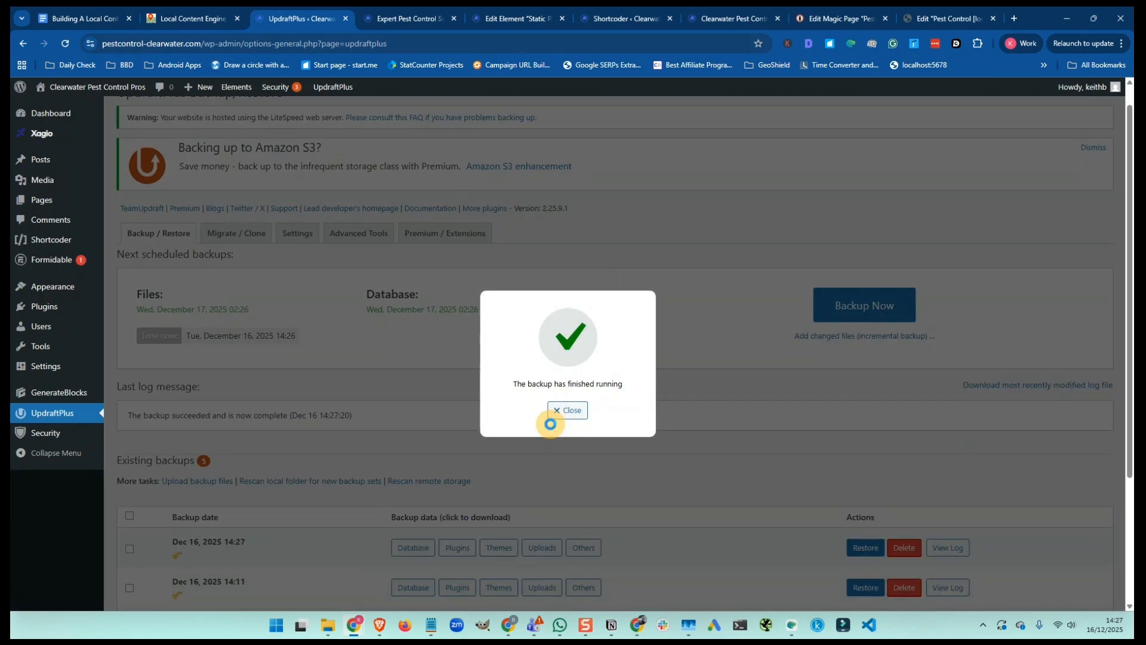
click(566, 411)
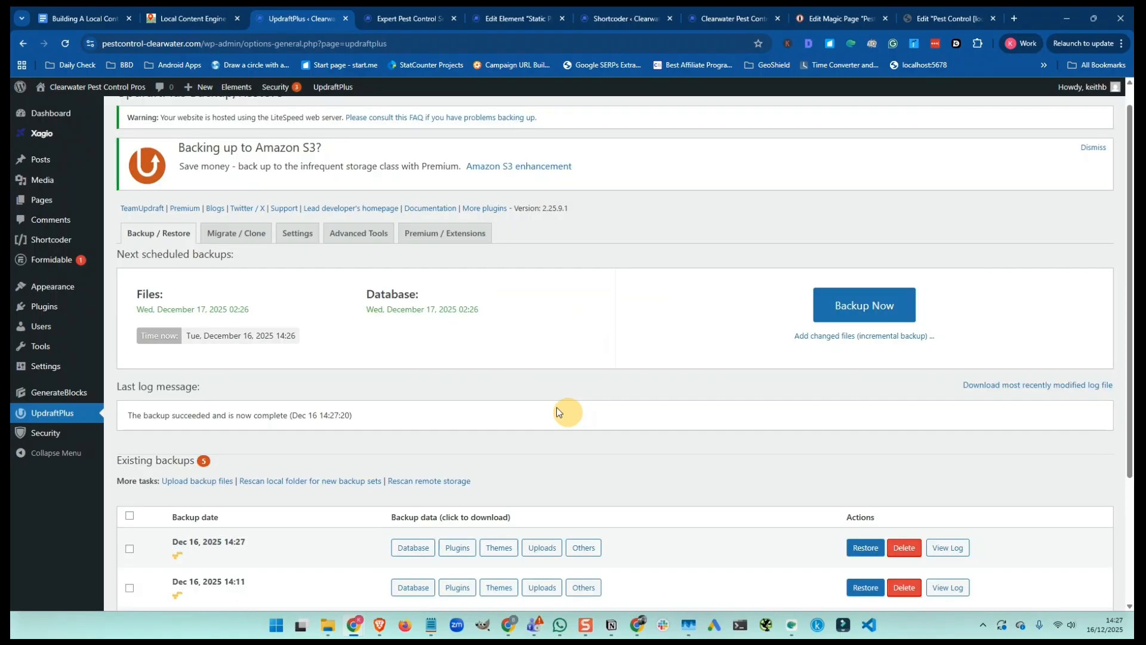